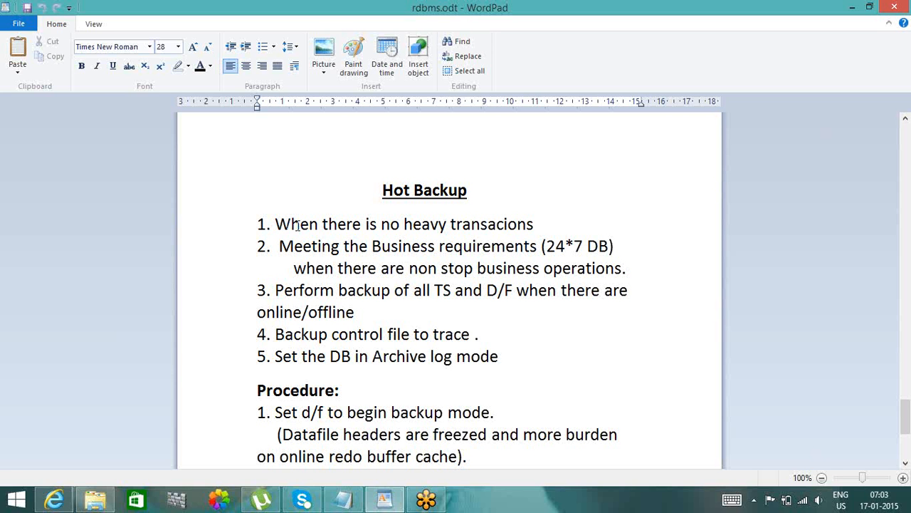
# - Read the first two Hot Backup conditions, covering heavy transactions and 24*7 business requirements with non-stop operations
pyautogui.click(538, 215)
pyautogui.click(472, 224)
pyautogui.doubleClick(472, 224)
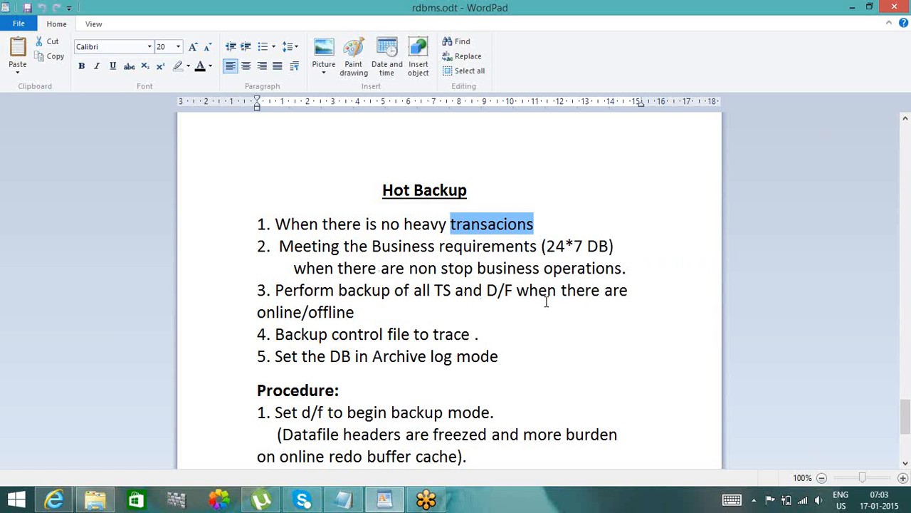
pyautogui.doubleClick(509, 269)
pyautogui.doubleClick(573, 270)
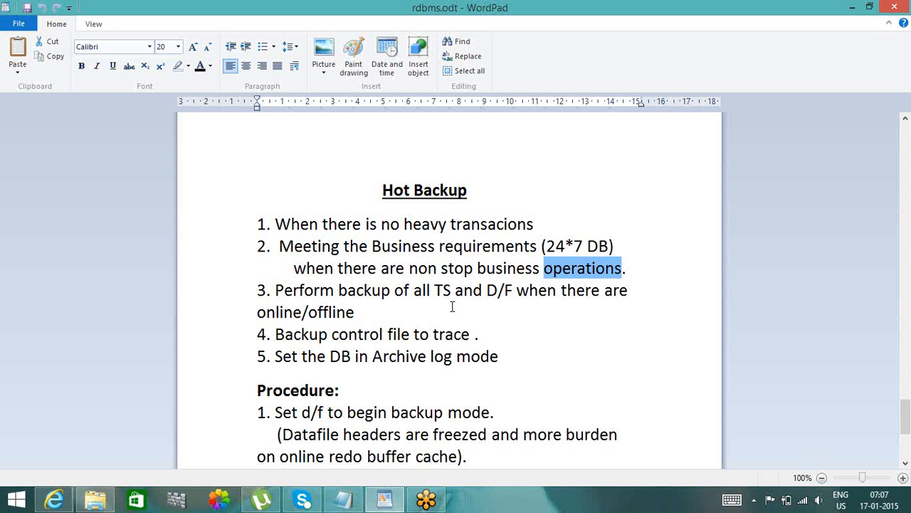
pyautogui.click(371, 196)
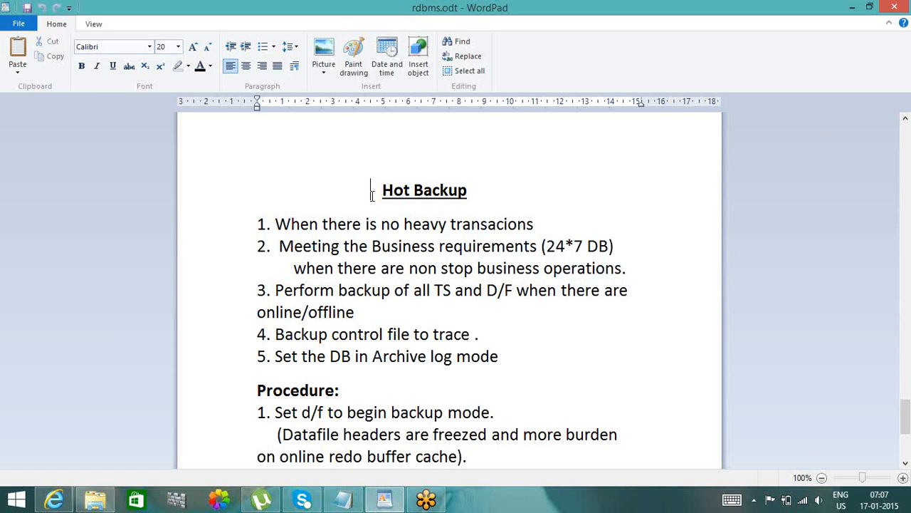
pyautogui.doubleClick(452, 226)
pyautogui.click(420, 201)
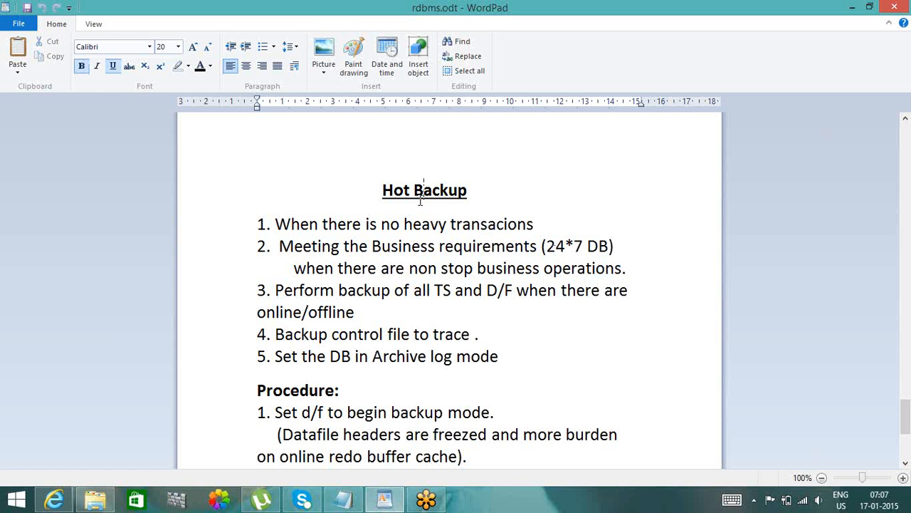
pyautogui.doubleClick(384, 249)
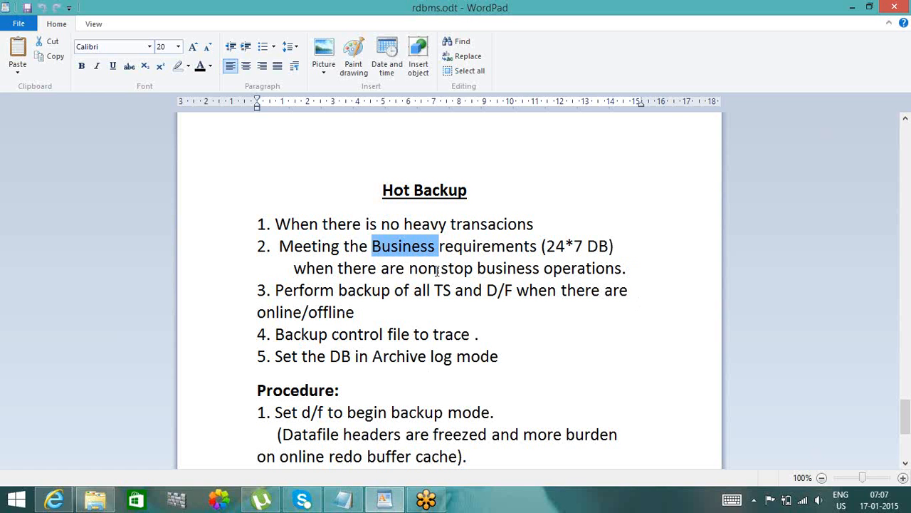
# - Read Hot Backup points 3 to 5 on backing up all TS and D/F, tracing the control file and Archive log mode
pyautogui.click(431, 290)
pyautogui.doubleClick(430, 290)
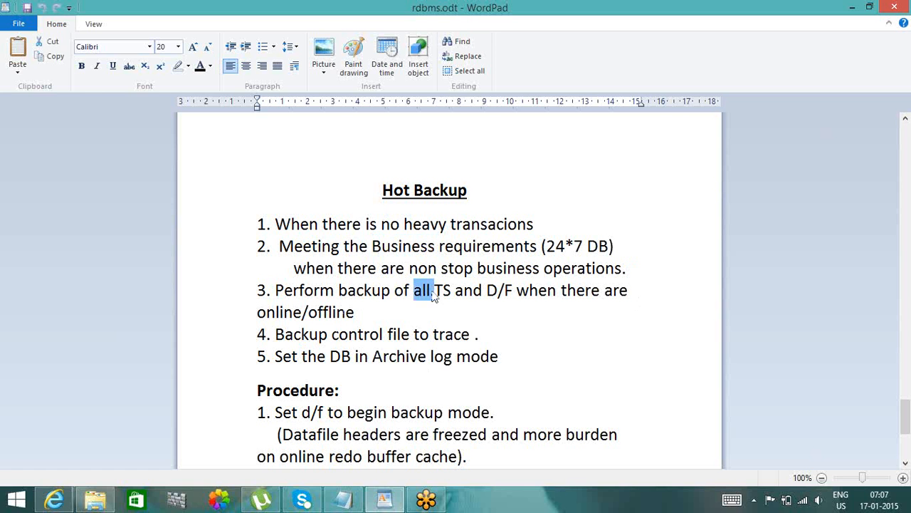
pyautogui.doubleClick(484, 292)
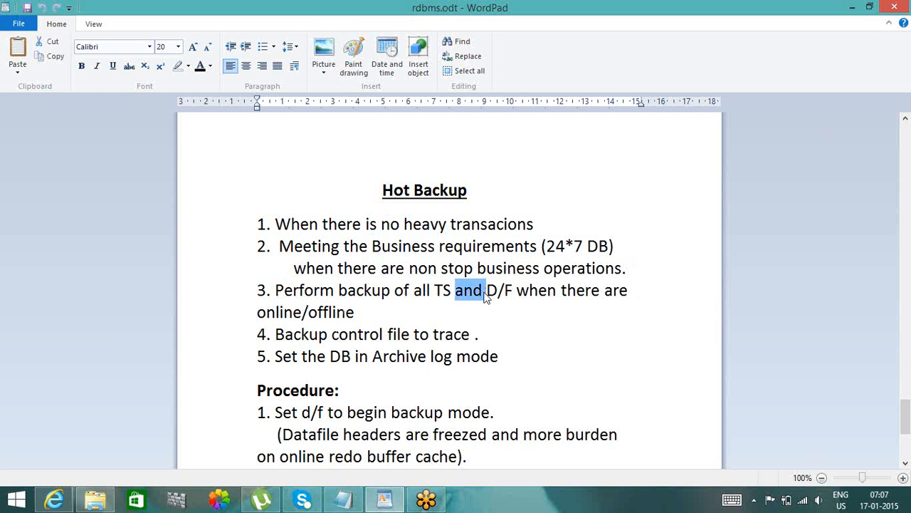
pyautogui.moveTo(504, 292); pyautogui.dragTo(498, 292)
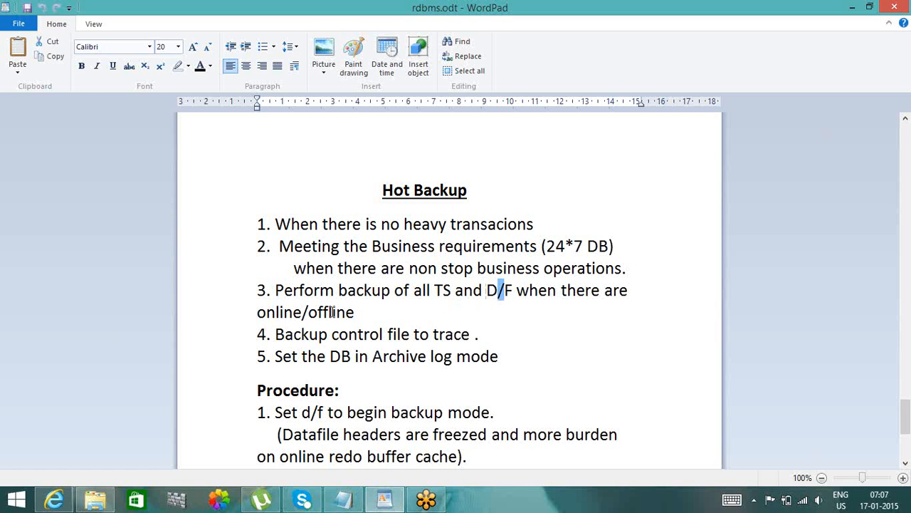
pyautogui.click(280, 341)
pyautogui.click(471, 334)
pyautogui.doubleClick(401, 197)
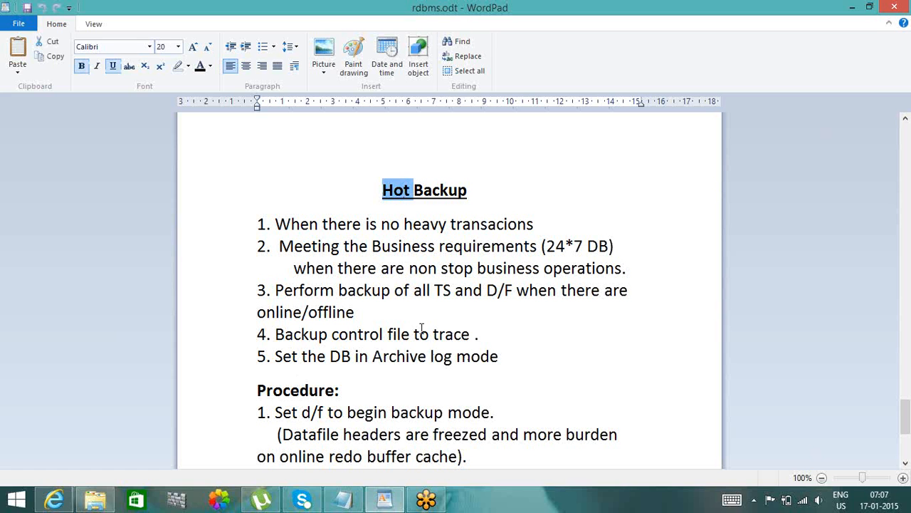
pyautogui.doubleClick(420, 360)
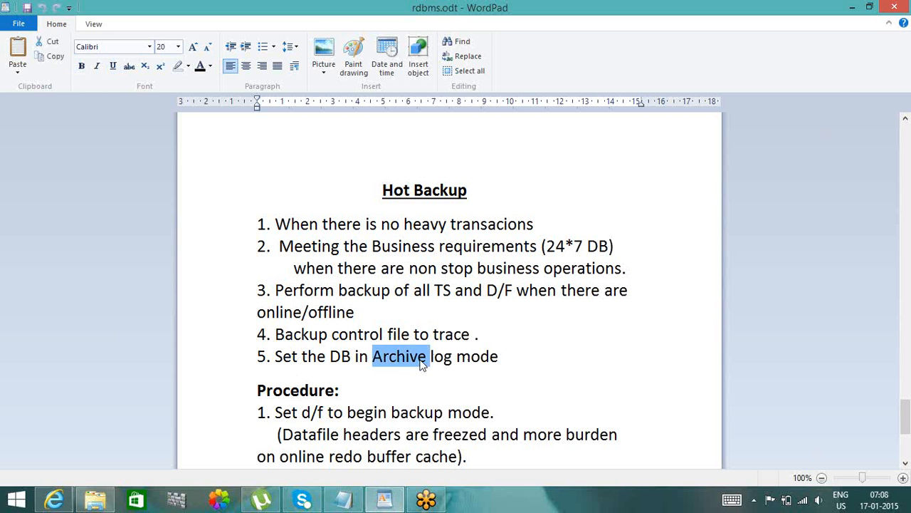
# - Re-examine the online/offline condition for the TS and D/F backup and the Archive log mode requirement in the Hot Backup list
pyautogui.click(905, 464)
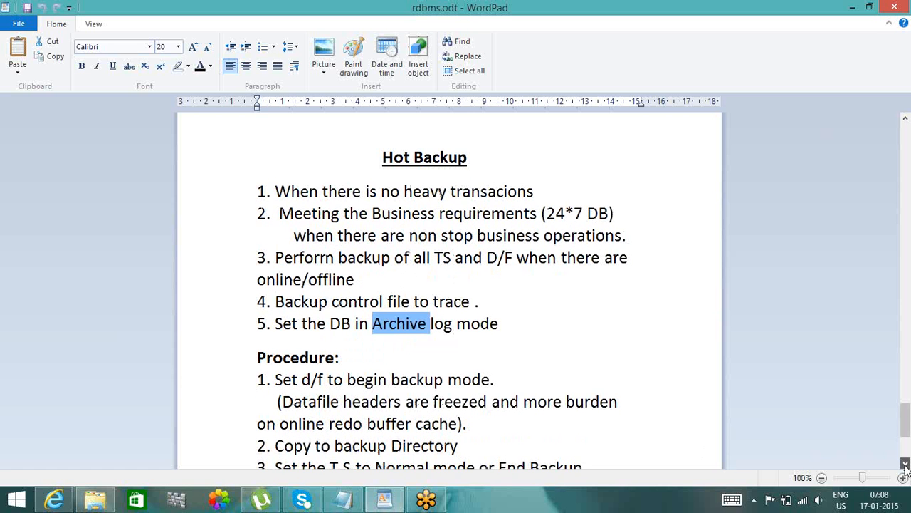
pyautogui.click(905, 464)
pyautogui.click(905, 464)
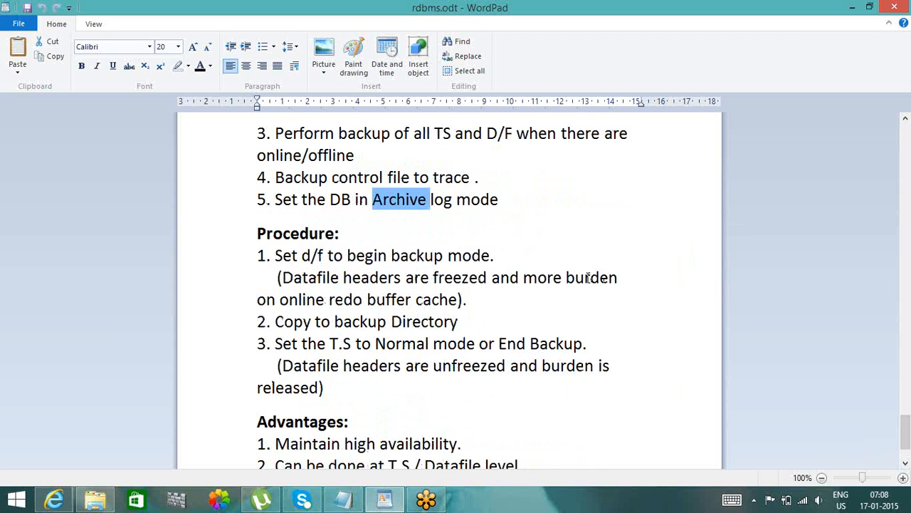
pyautogui.doubleClick(291, 158)
pyautogui.doubleClick(328, 158)
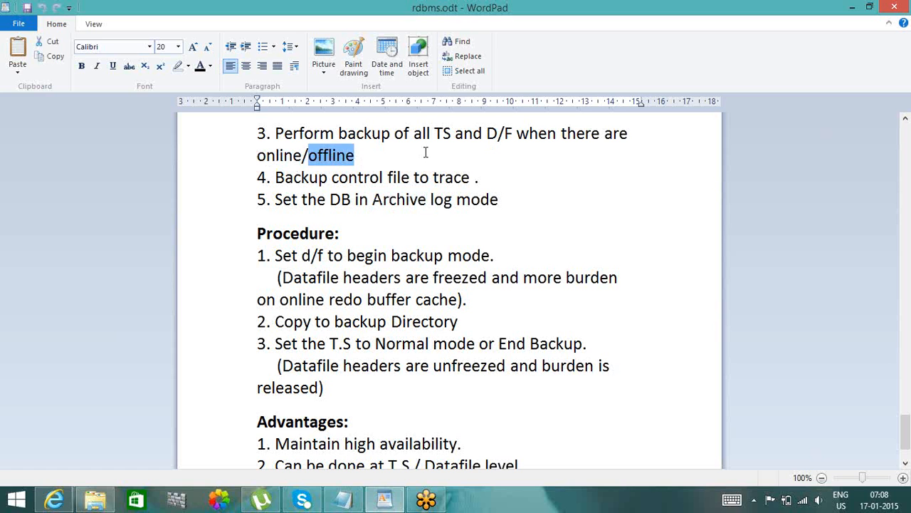
pyautogui.doubleClick(284, 155)
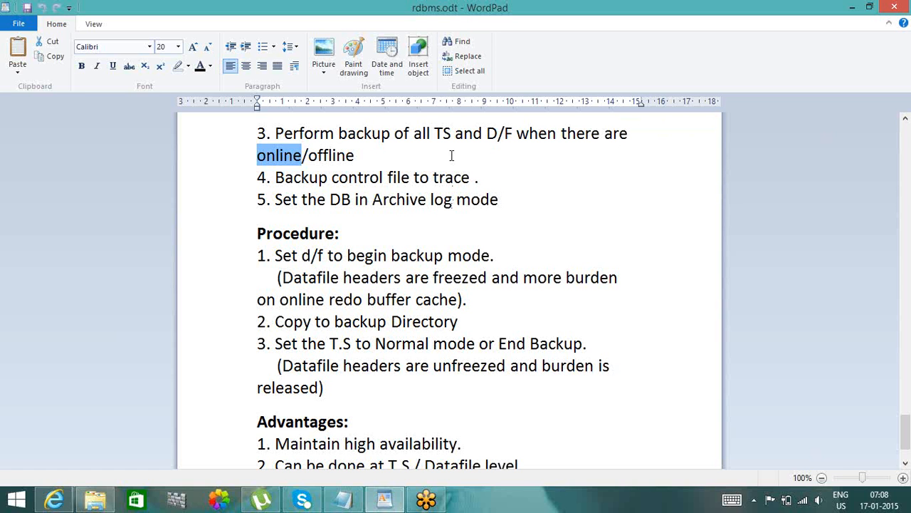
pyautogui.doubleClick(438, 135)
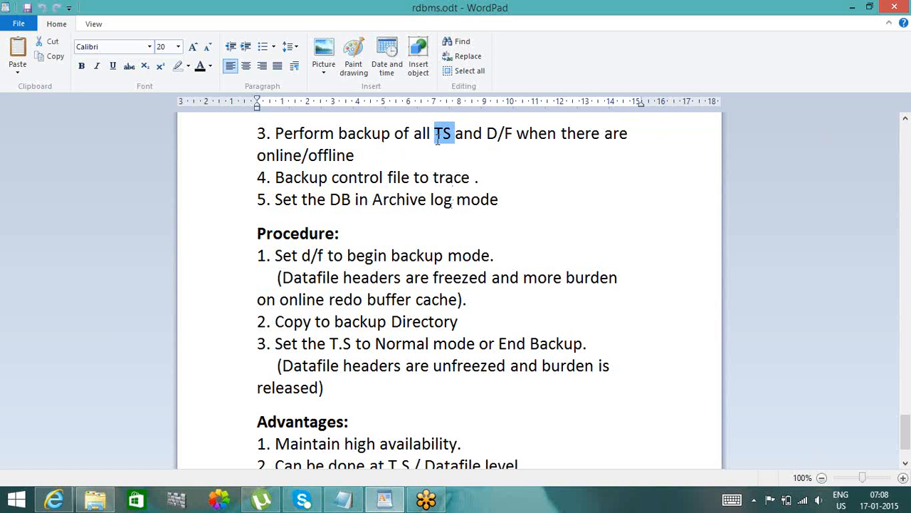
pyautogui.doubleClick(289, 156)
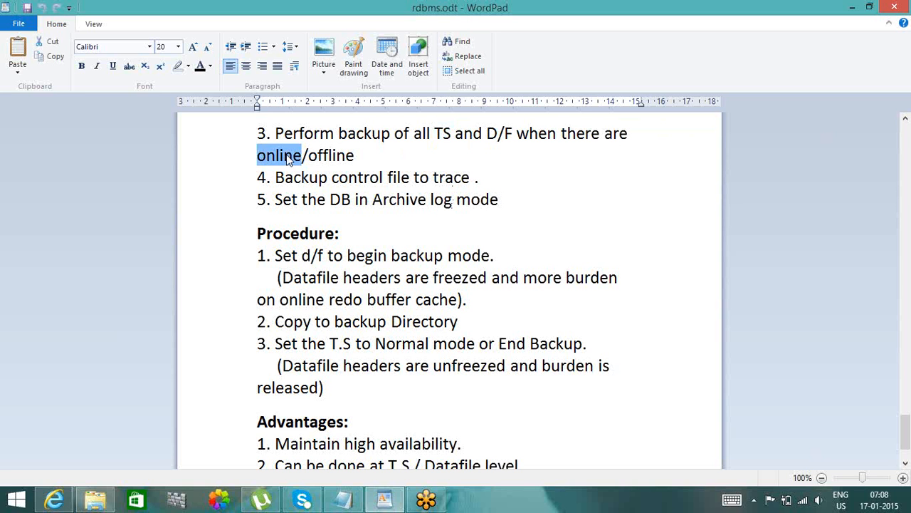
pyautogui.doubleClick(336, 155)
pyautogui.doubleClick(291, 157)
pyautogui.moveTo(906, 442); pyautogui.dragTo(907, 436)
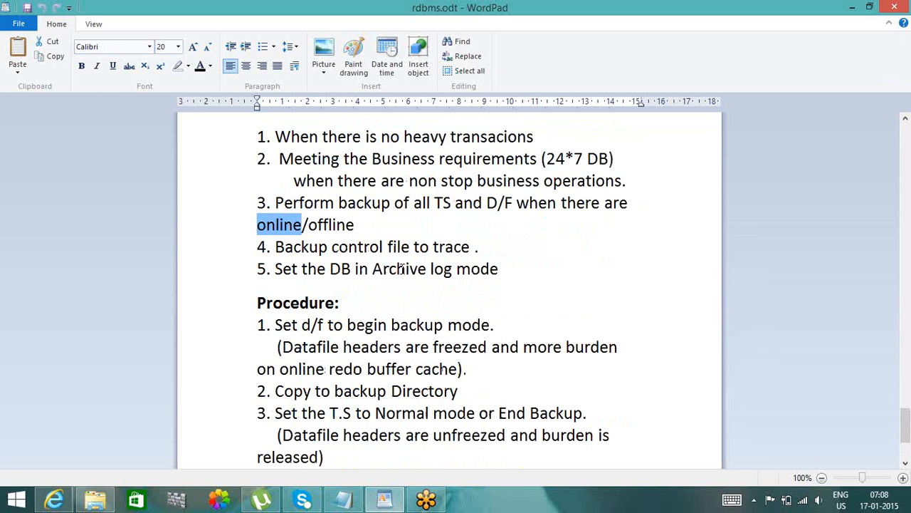
pyautogui.doubleClick(403, 271)
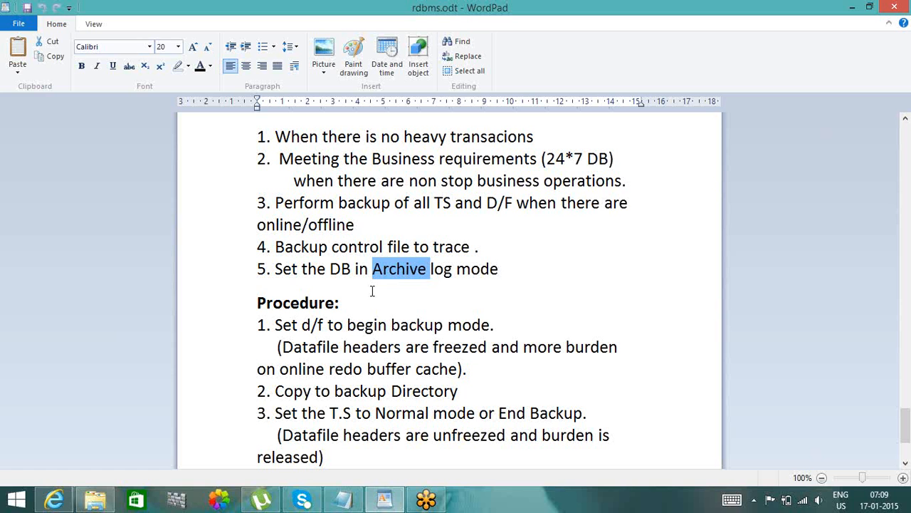
pyautogui.click(373, 288)
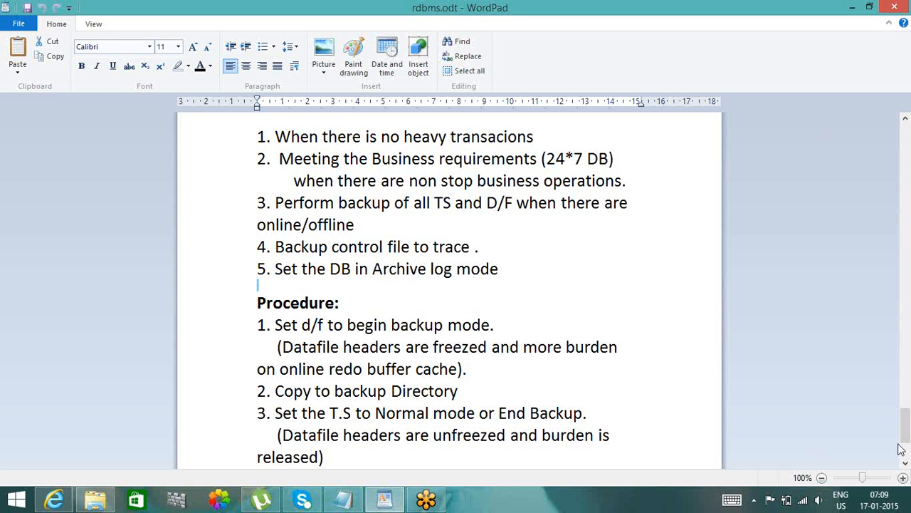
pyautogui.scroll(-2, 906, 427)
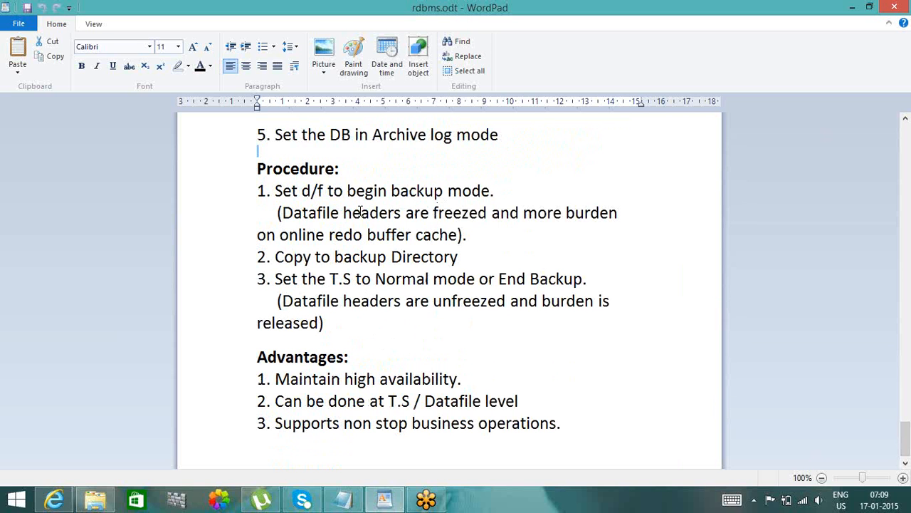
pyautogui.doubleClick(400, 138)
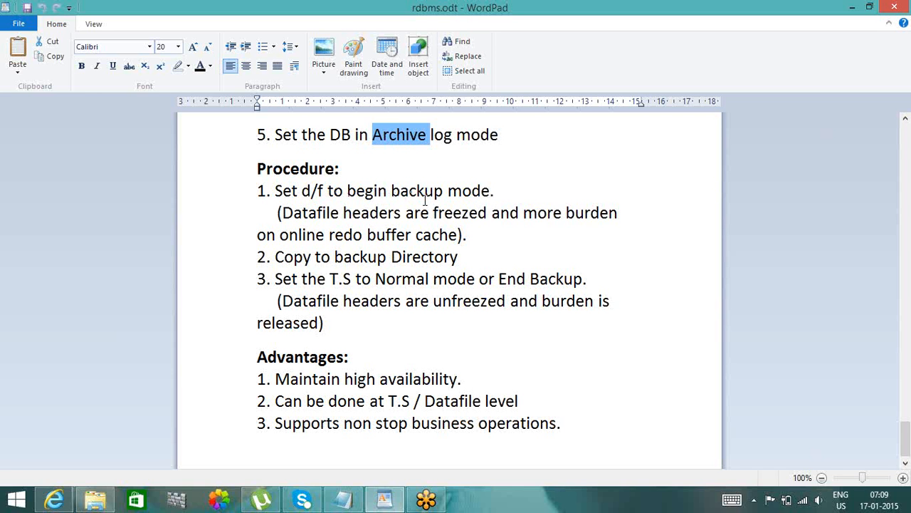
# - Read Procedure step 1 on begin backup mode, examining the frozen datafile headers and the burden on the online redo buffer cache
pyautogui.click(302, 214)
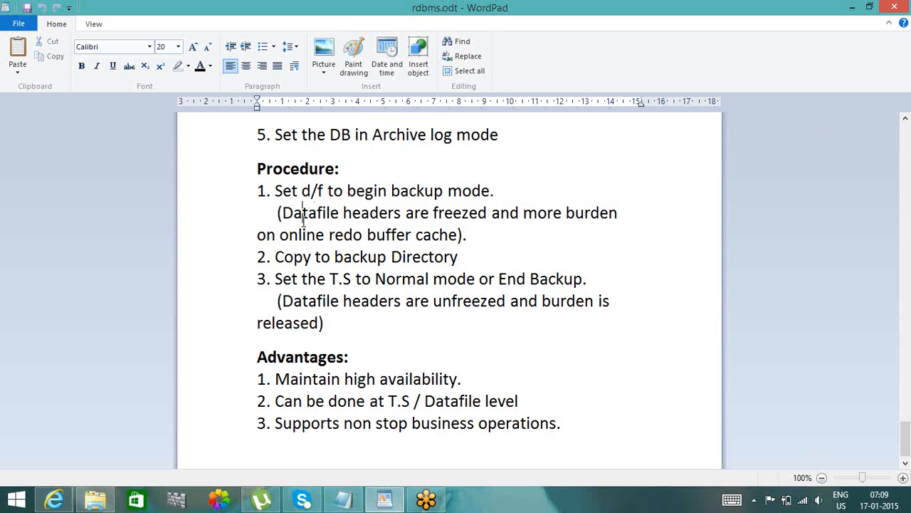
pyautogui.doubleClick(466, 219)
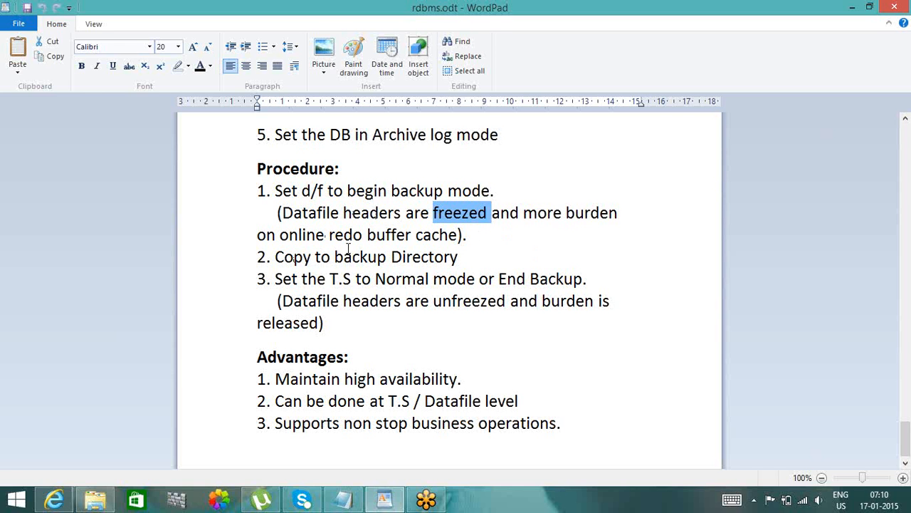
pyautogui.click(457, 237)
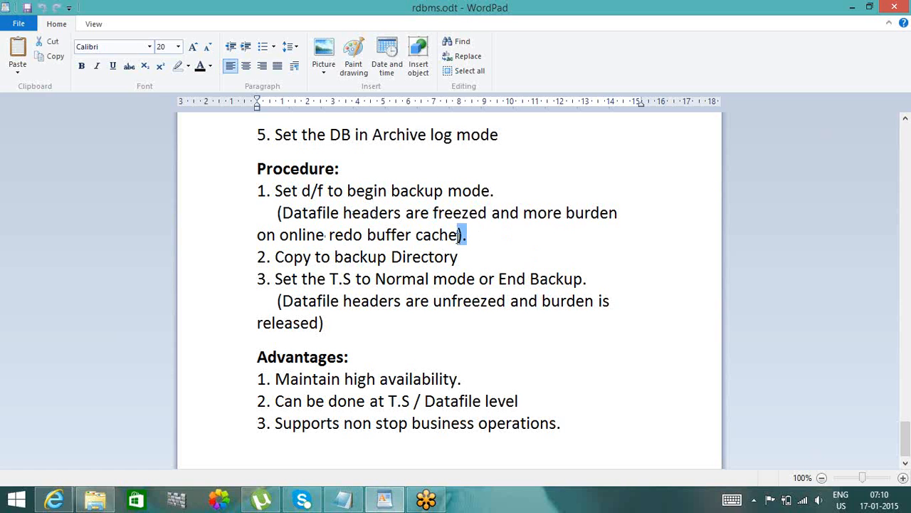
pyautogui.doubleClick(456, 237)
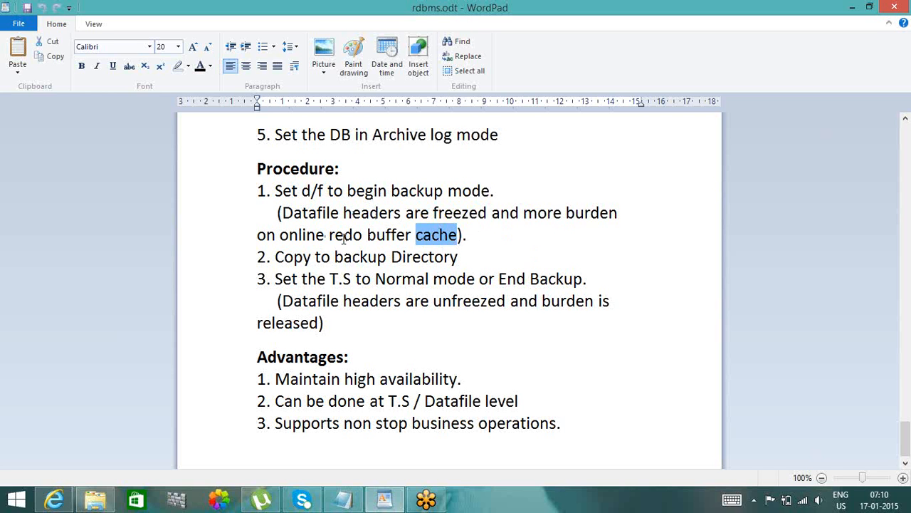
pyautogui.doubleClick(343, 238)
pyautogui.doubleClick(385, 242)
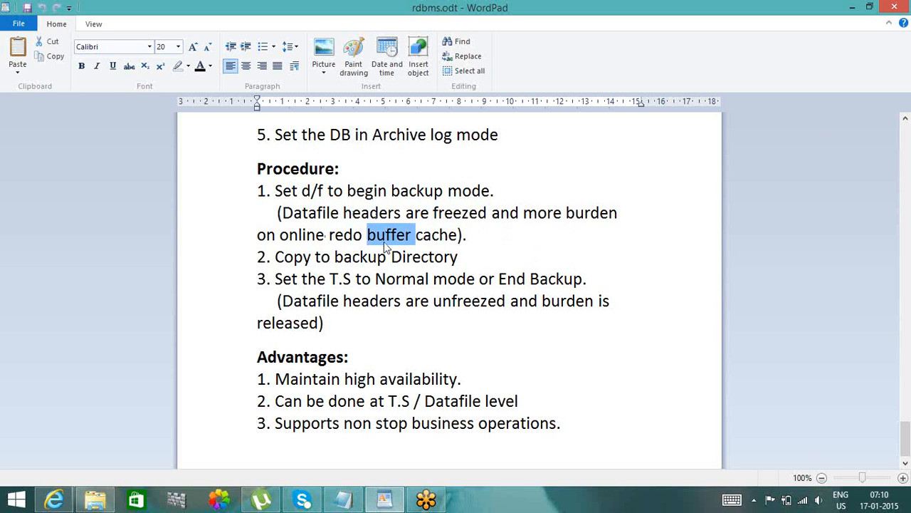
pyautogui.doubleClick(442, 237)
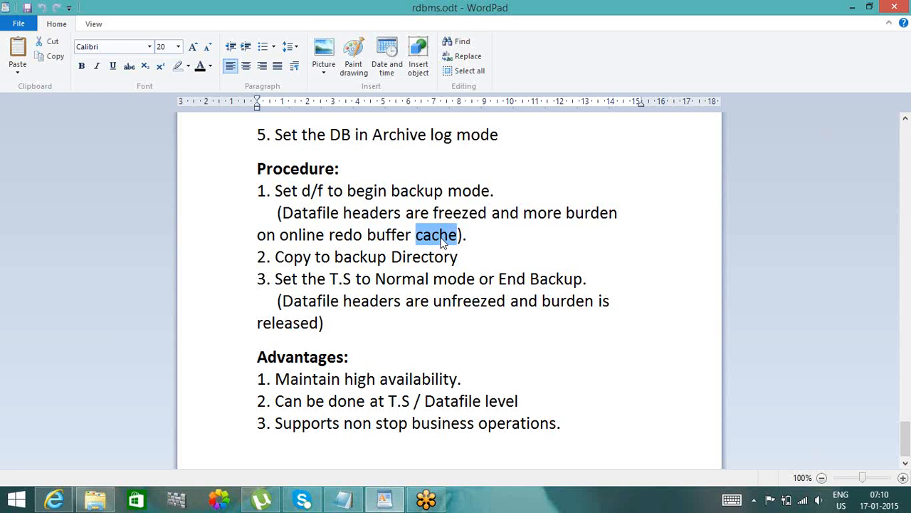
pyautogui.doubleClick(357, 239)
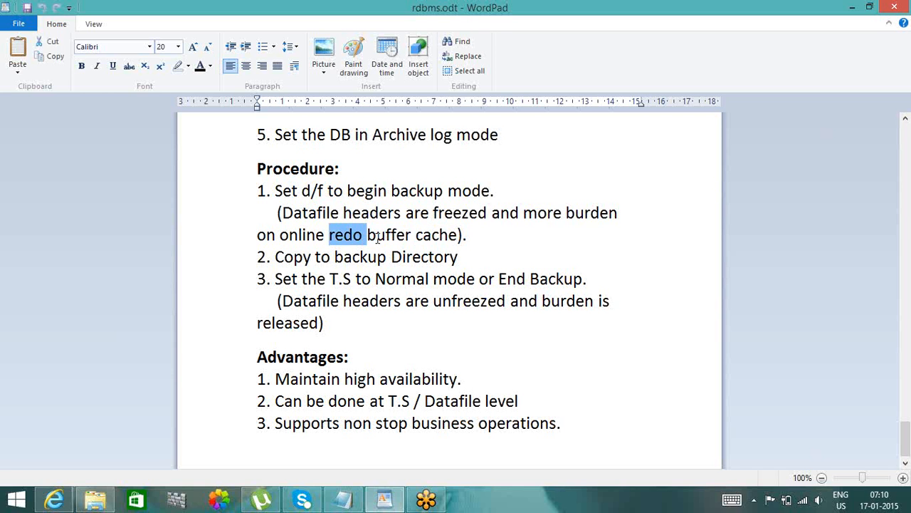
pyautogui.doubleClick(379, 241)
pyautogui.doubleClick(541, 213)
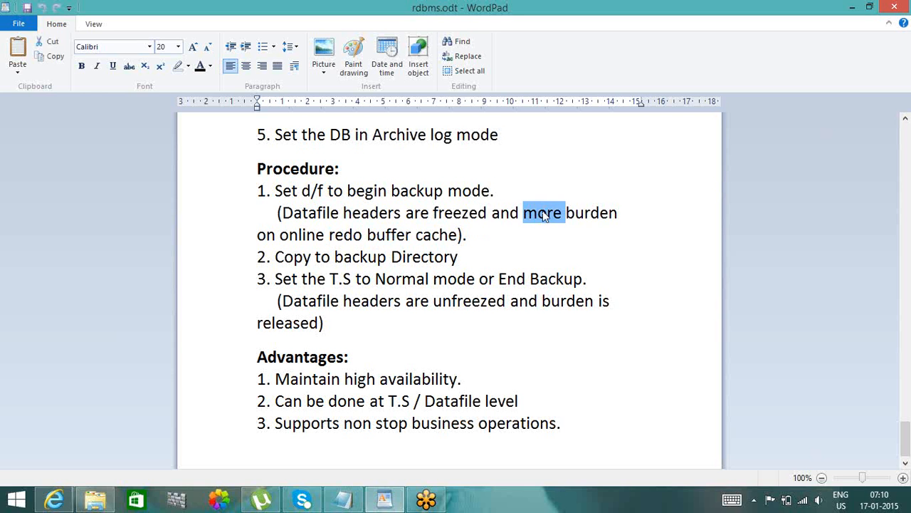
pyautogui.doubleClick(588, 213)
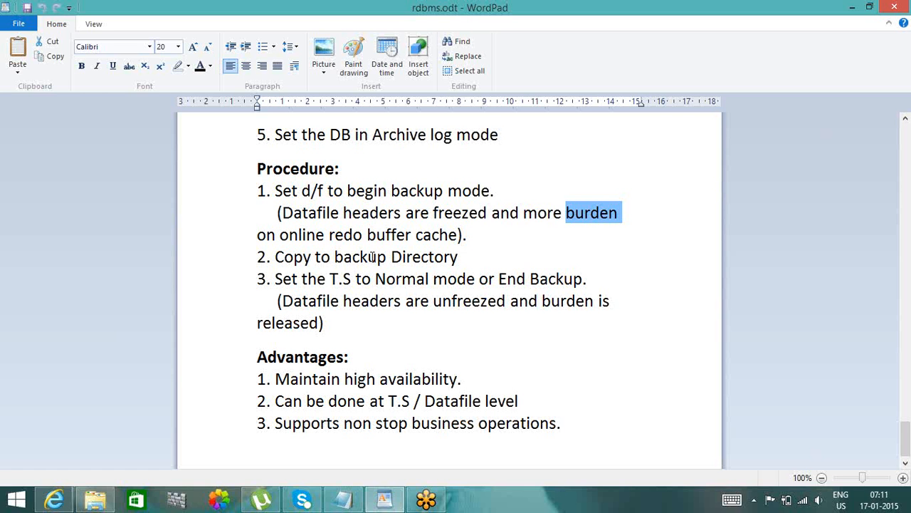
# - Read Procedure steps 2 and 3 on copying to the backup directory, returning the T.S to Normal mode and unfreezing the datafile headers
pyautogui.doubleClick(364, 258)
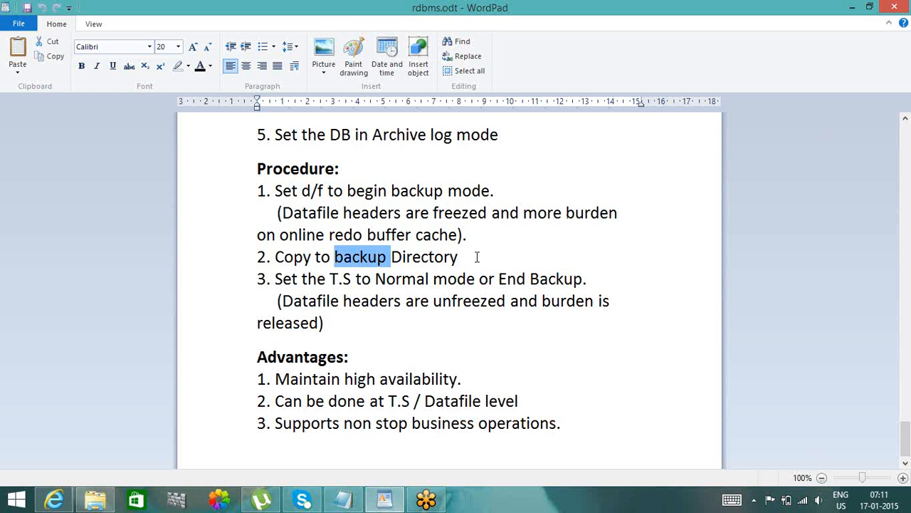
pyautogui.doubleClick(429, 260)
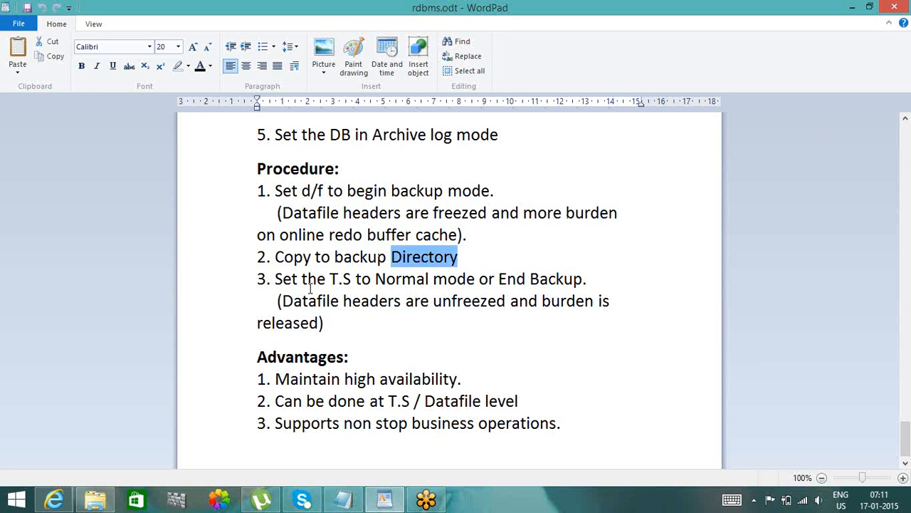
pyautogui.click(498, 259)
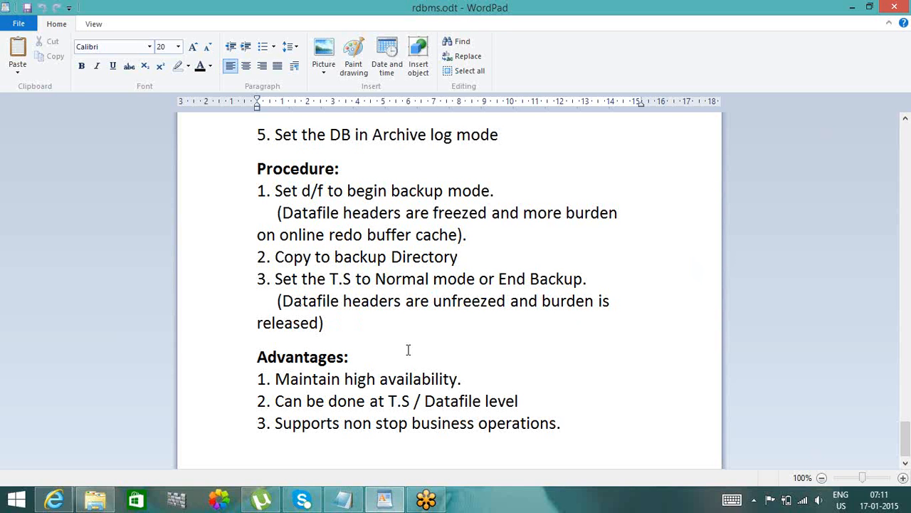
pyautogui.doubleClick(332, 302)
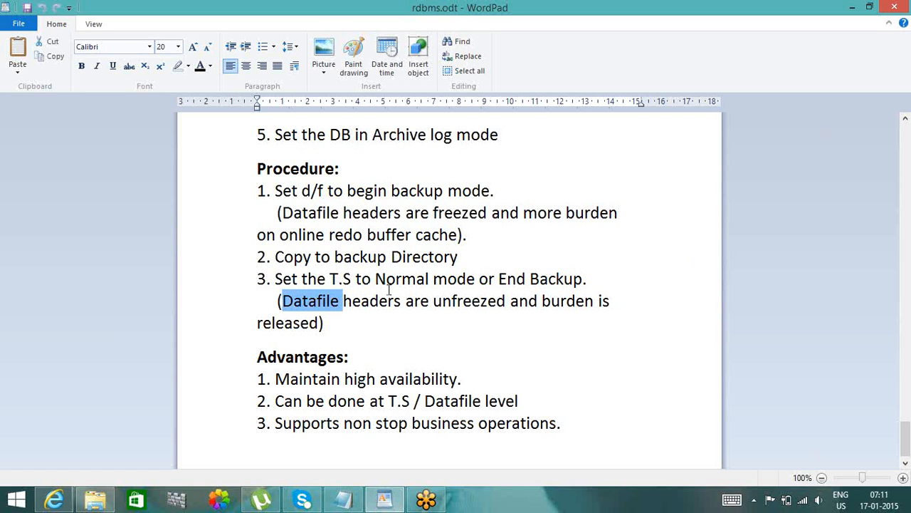
pyautogui.doubleClick(420, 280)
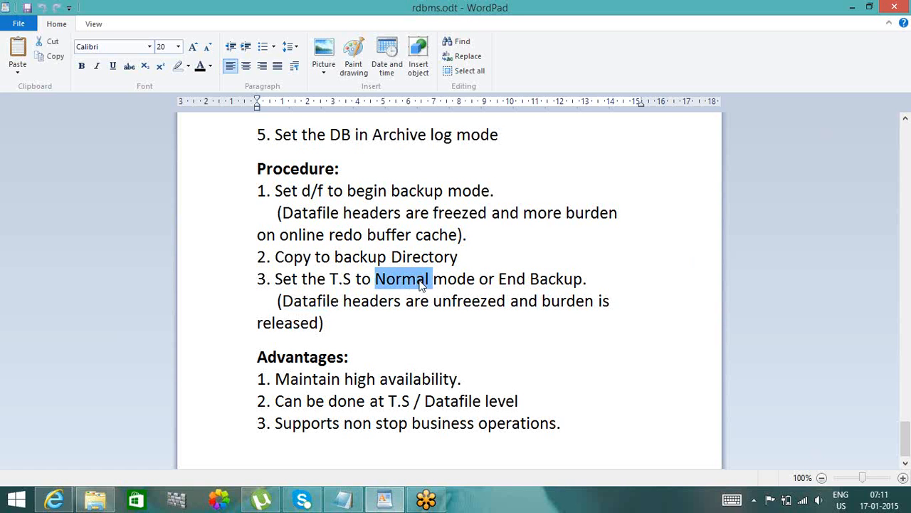
pyautogui.doubleClick(328, 302)
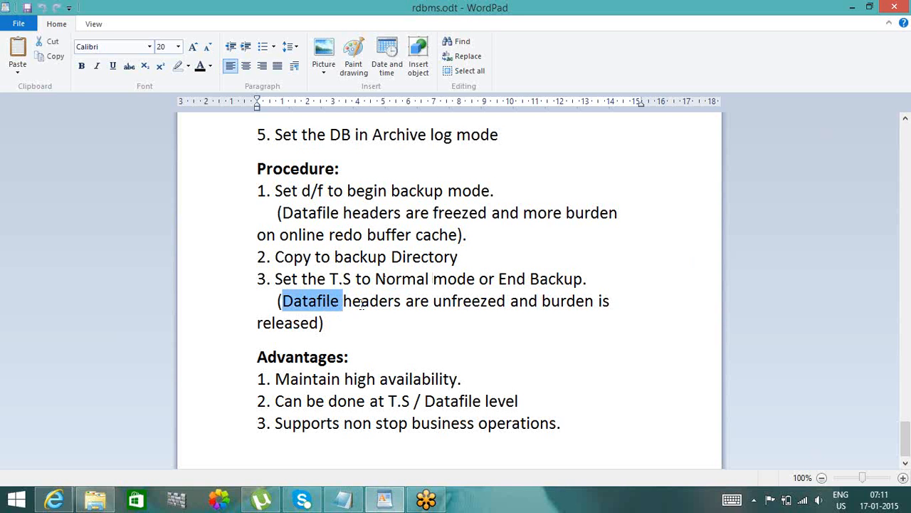
pyautogui.doubleClick(369, 303)
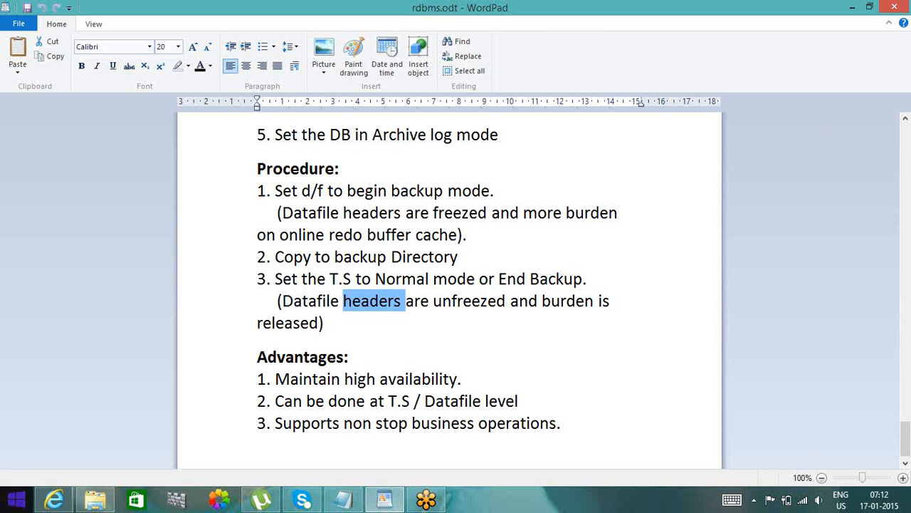
# - Launch VMware Workstation from the desktop and power on the machine01 virtual machine
pyautogui.rightClick(496, 510)
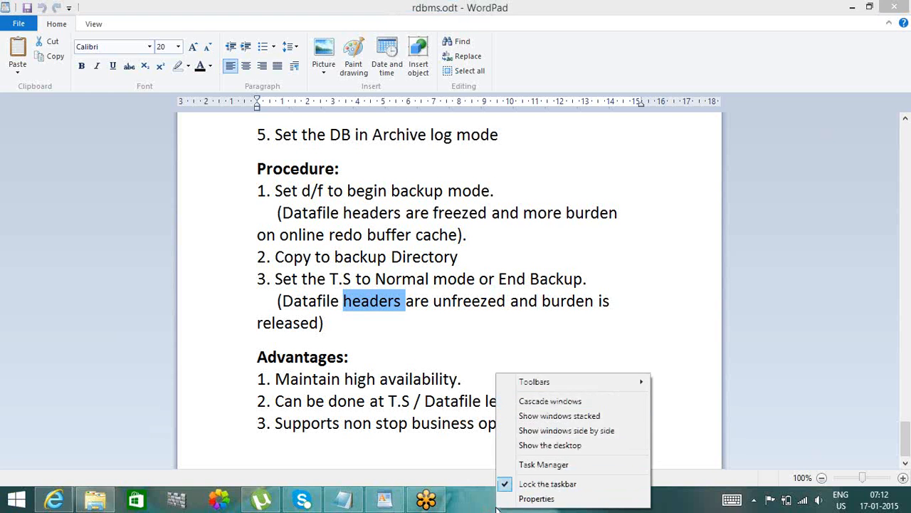
pyautogui.click(528, 448)
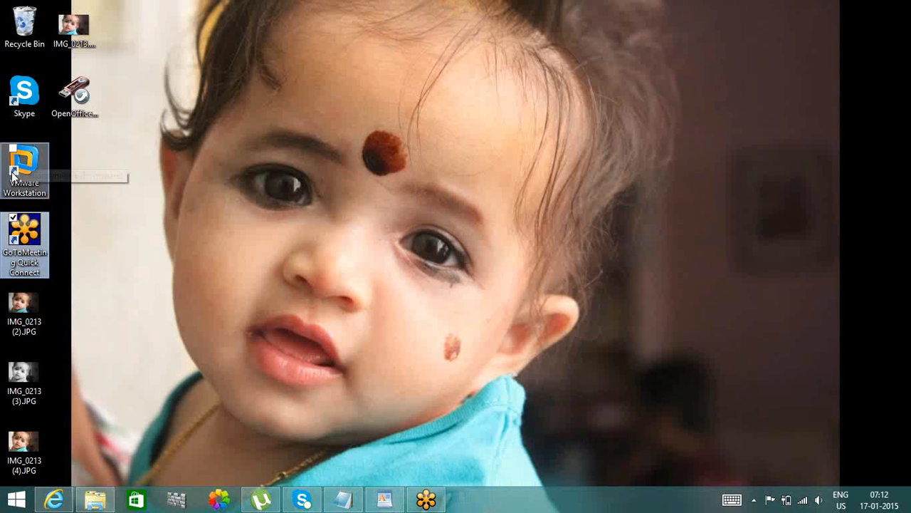
pyautogui.click(12, 171)
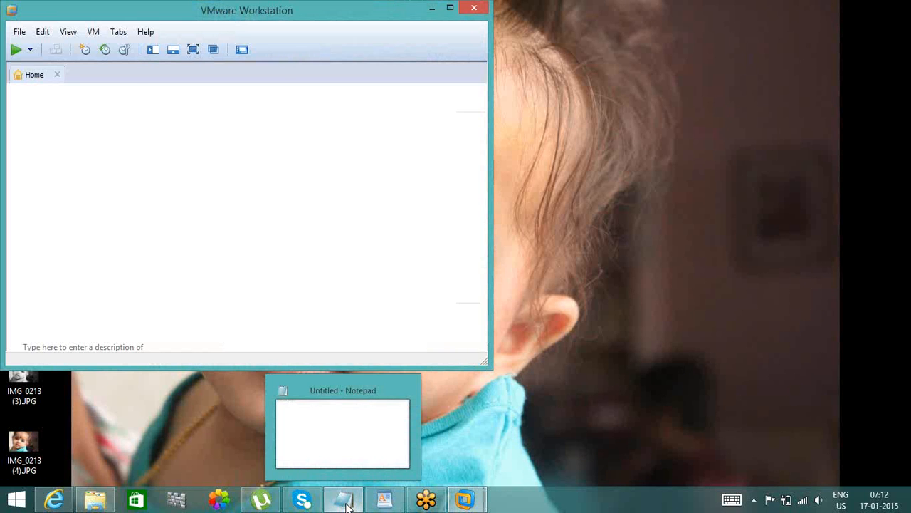
pyautogui.click(347, 506)
pyautogui.moveTo(465, 499)
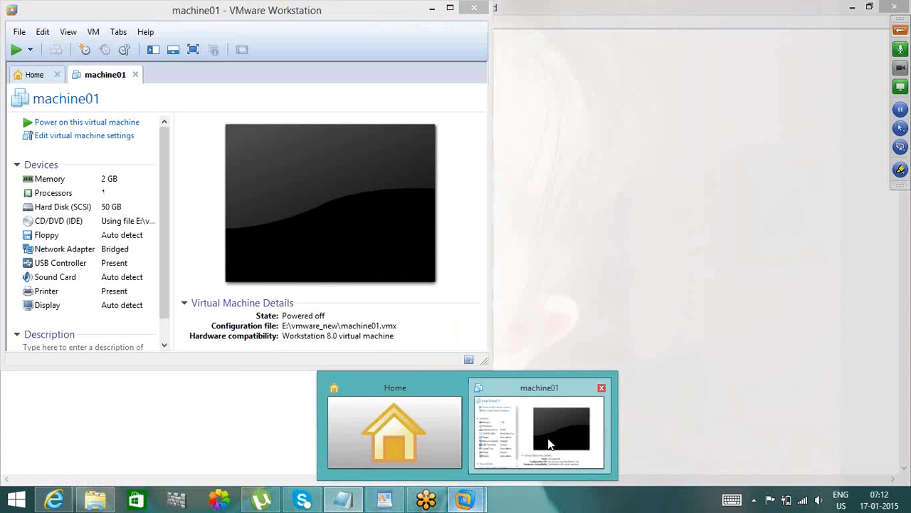
pyautogui.click(545, 447)
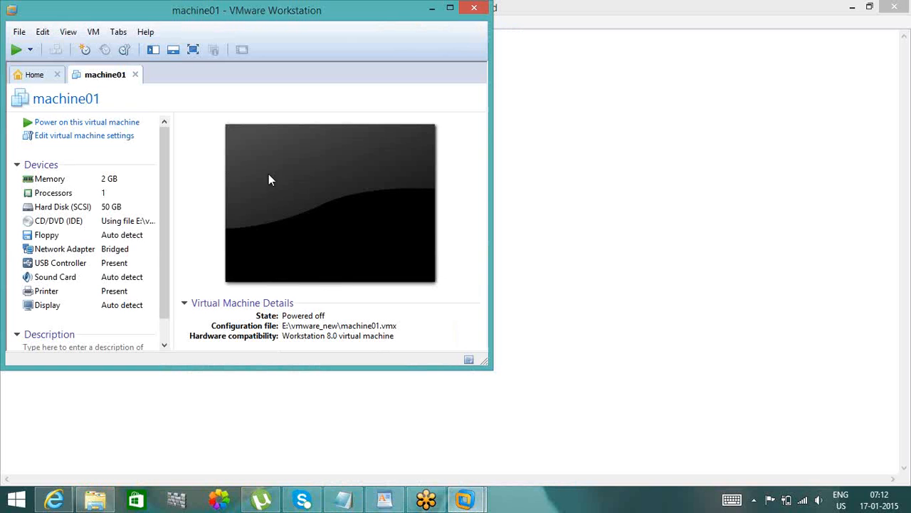
pyautogui.click(110, 127)
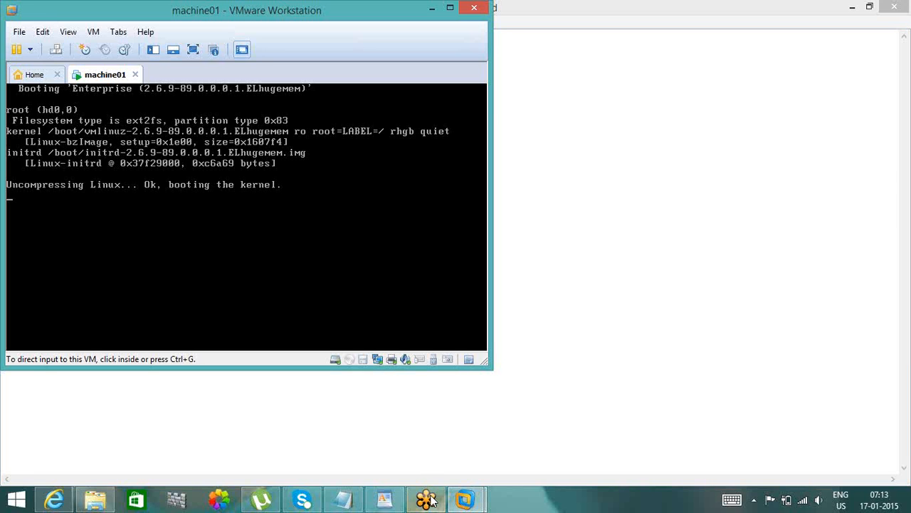
# - Switch to rdbms.odt in WordPad to look over the Hot Backup notes, and return to machine01 in VMware Workstation
pyautogui.moveTo(426, 498)
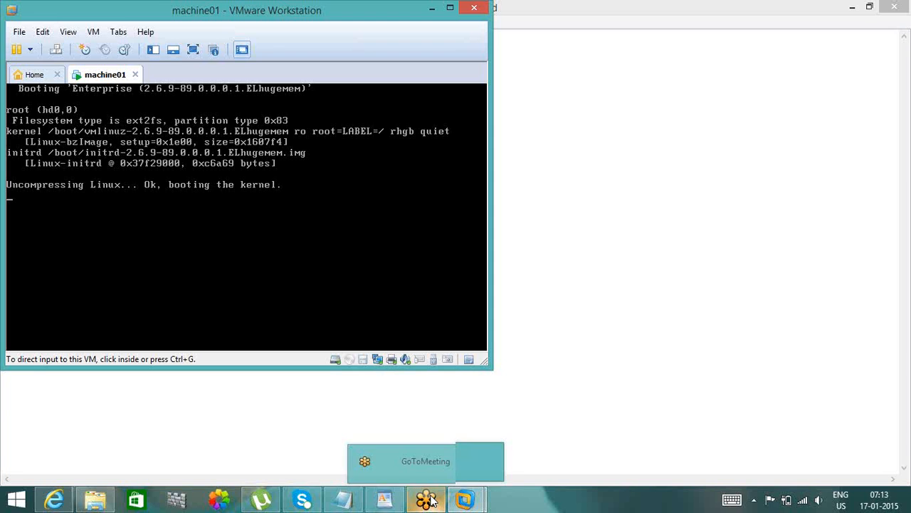
pyautogui.click(383, 506)
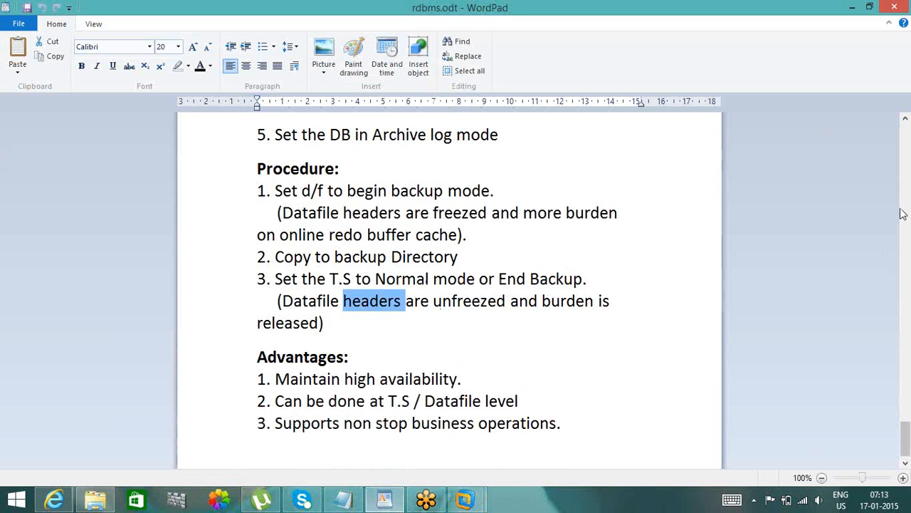
pyautogui.scroll(5, 903, 213)
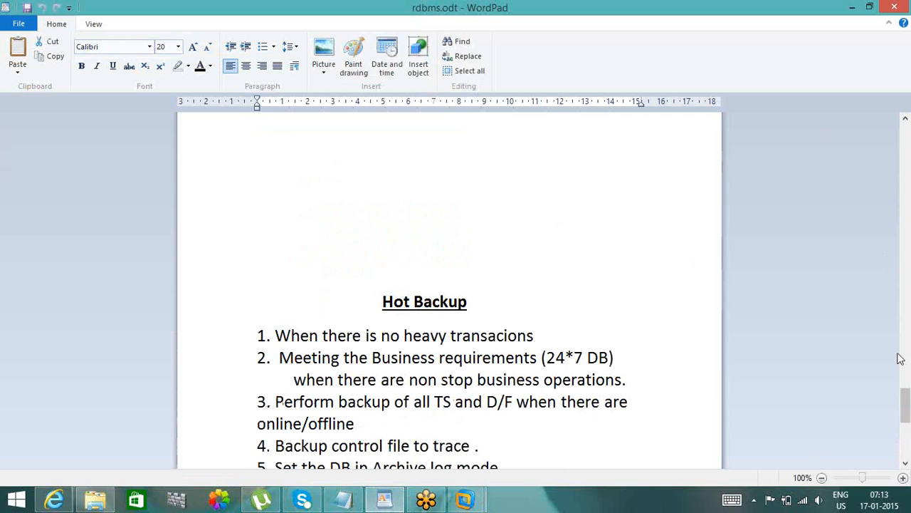
pyautogui.moveTo(906, 400); pyautogui.dragTo(906, 445)
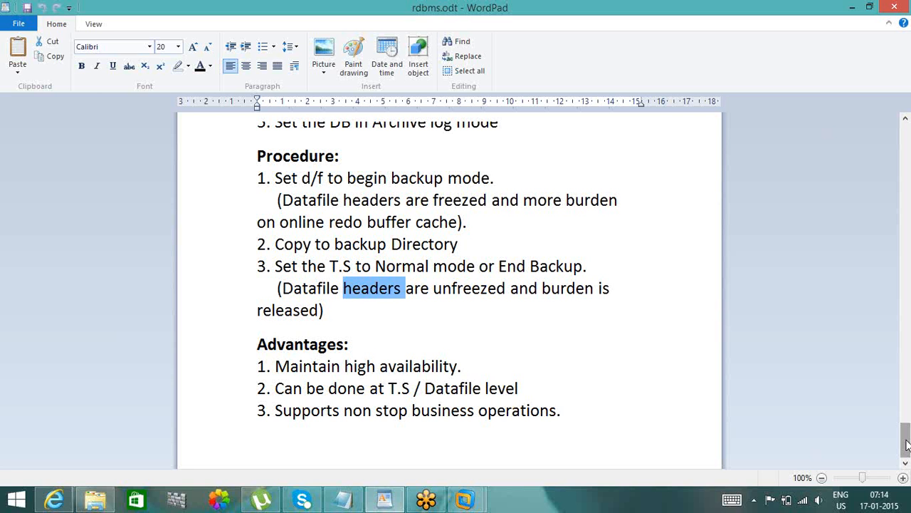
pyautogui.moveTo(464, 500)
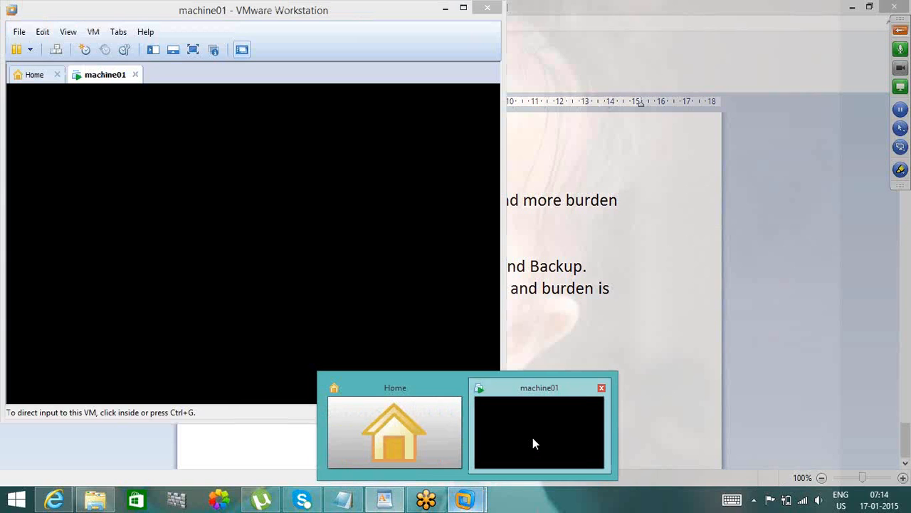
pyautogui.click(533, 441)
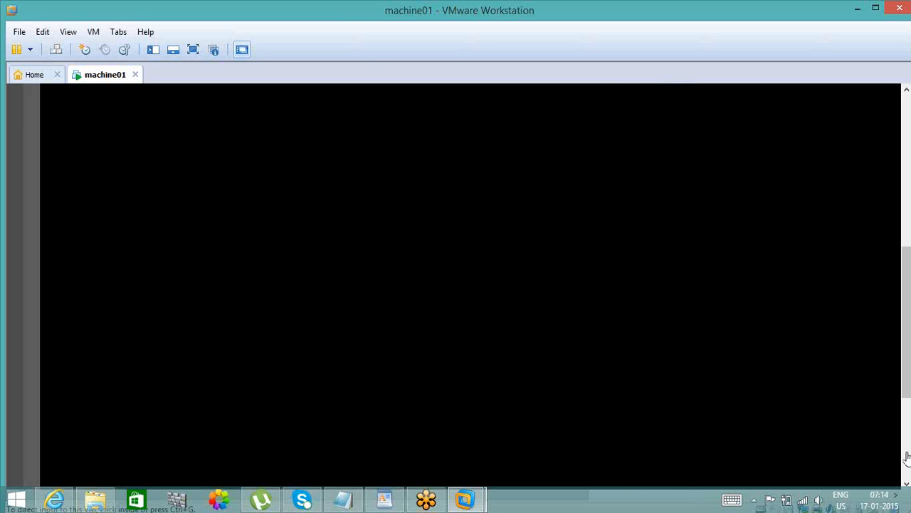
# - Switch to the WordPad notes and read the Advantages on high availability and T.S / Datafile level backup
pyautogui.click(385, 500)
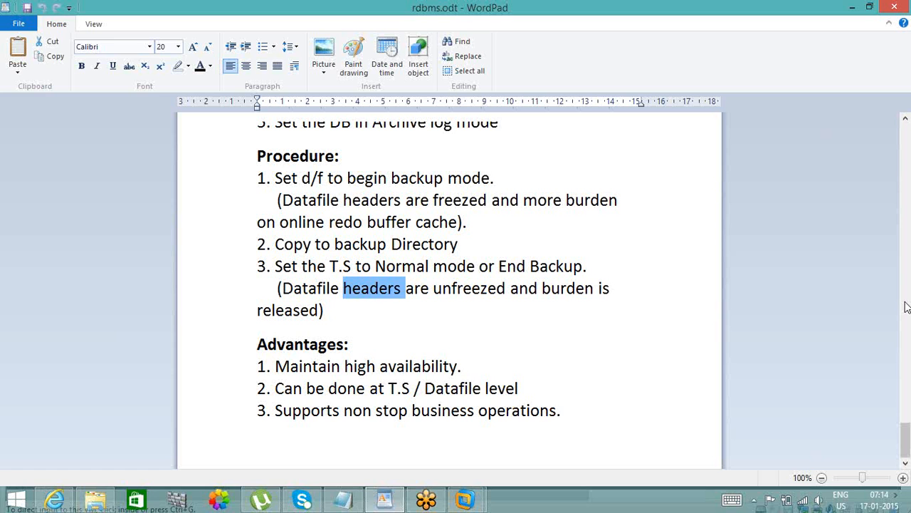
pyautogui.doubleClick(479, 392)
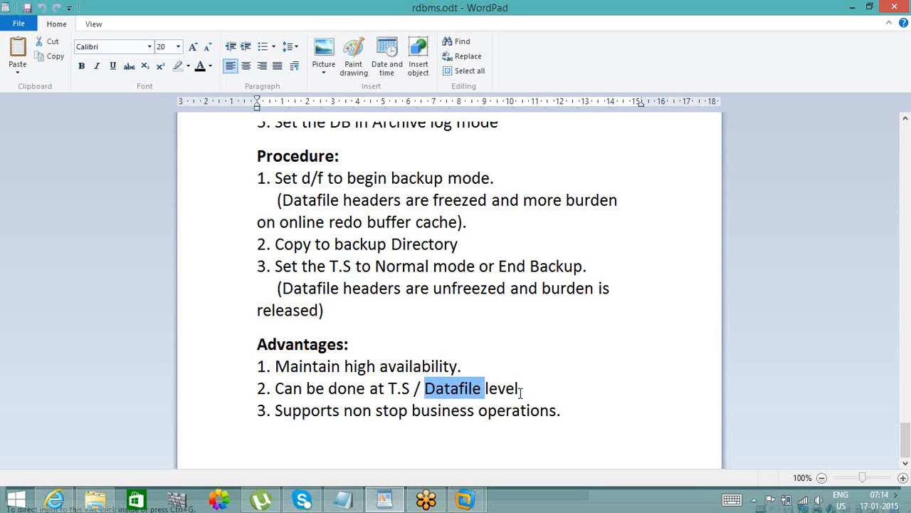
pyautogui.click(520, 392)
pyautogui.doubleClick(490, 393)
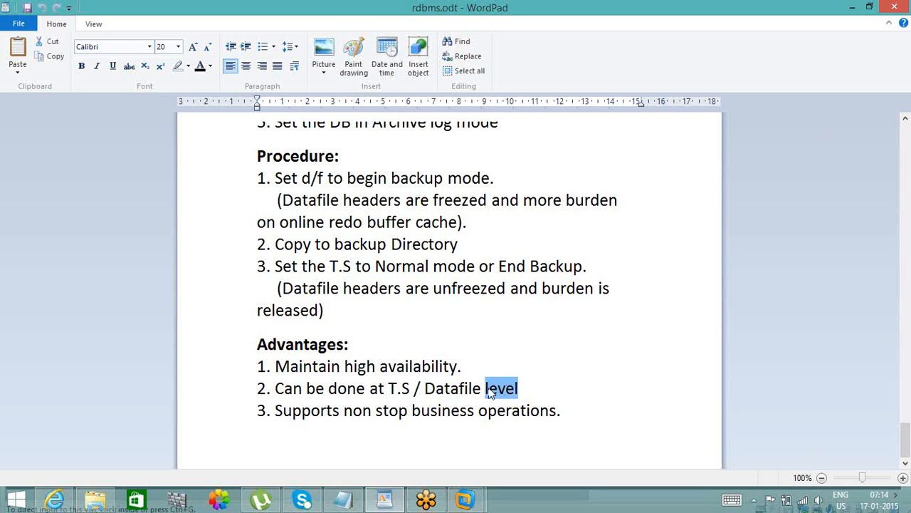
pyautogui.doubleClick(450, 391)
pyautogui.click(405, 368)
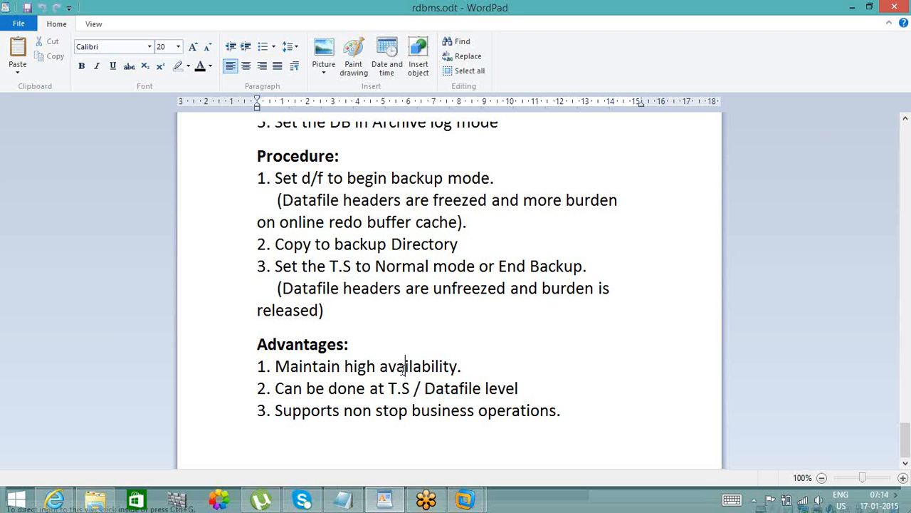
pyautogui.doubleClick(405, 368)
# - Switch to VMware Workstation and check the boot progress of machine01, glancing at its Home page
pyautogui.moveTo(472, 501)
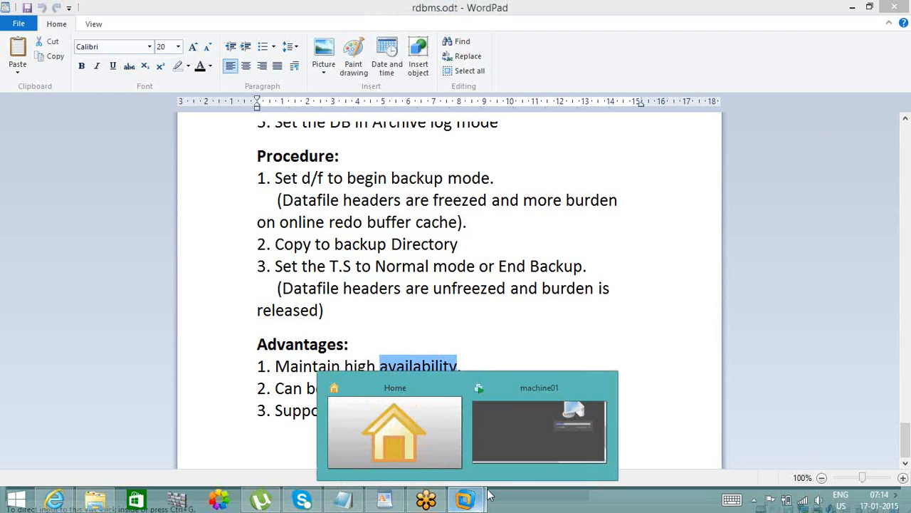
pyautogui.click(530, 440)
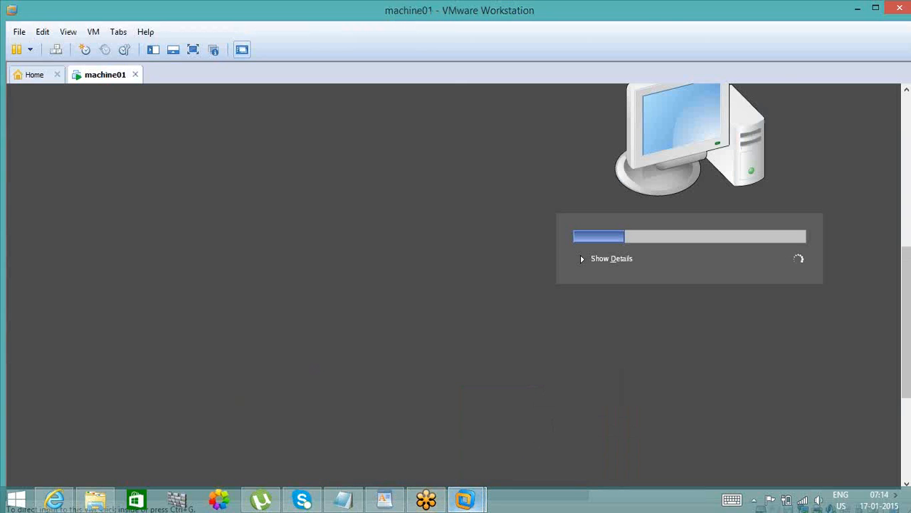
pyautogui.click(466, 499)
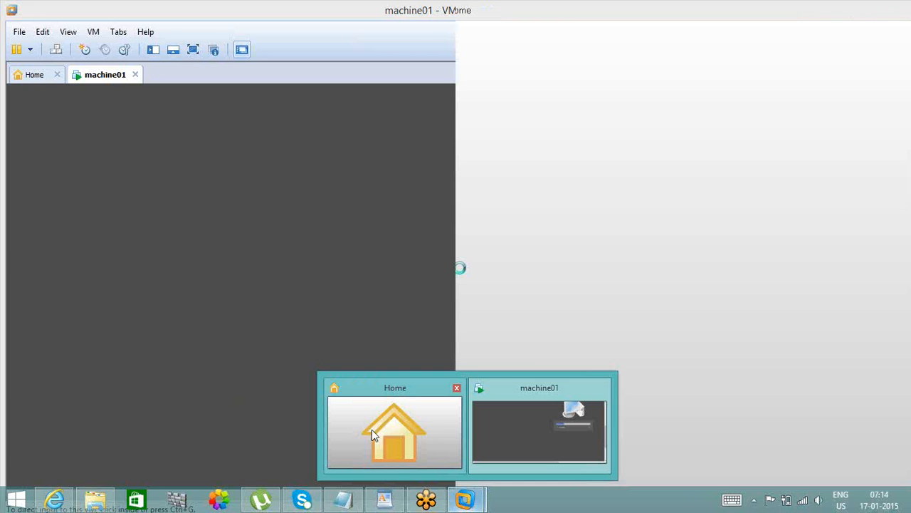
pyautogui.click(372, 430)
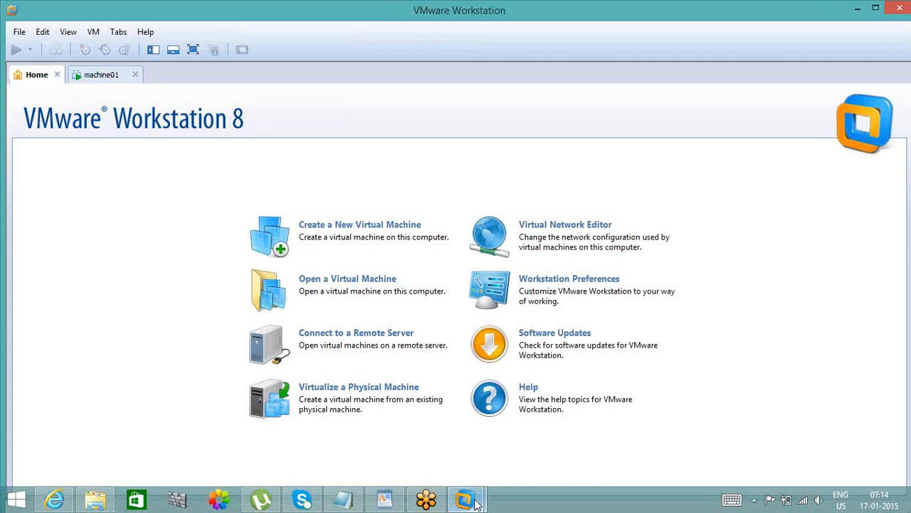
pyautogui.click(476, 501)
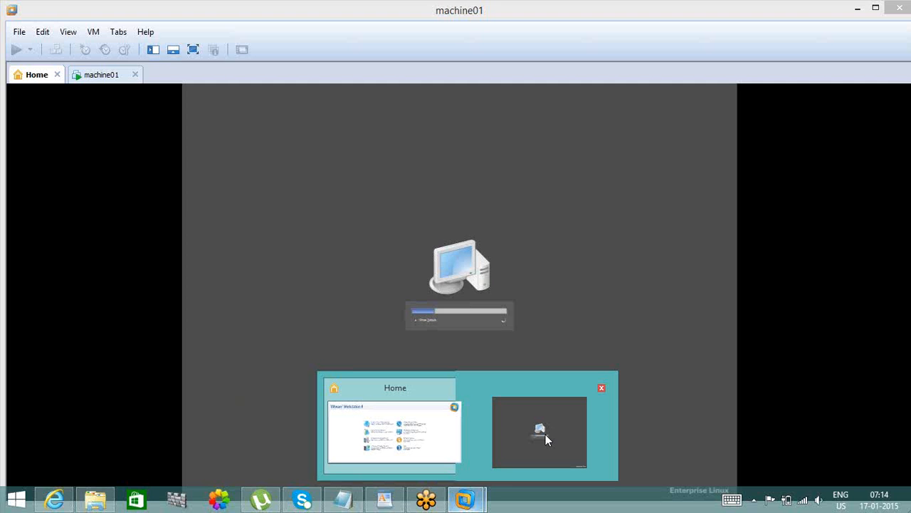
pyautogui.click(545, 436)
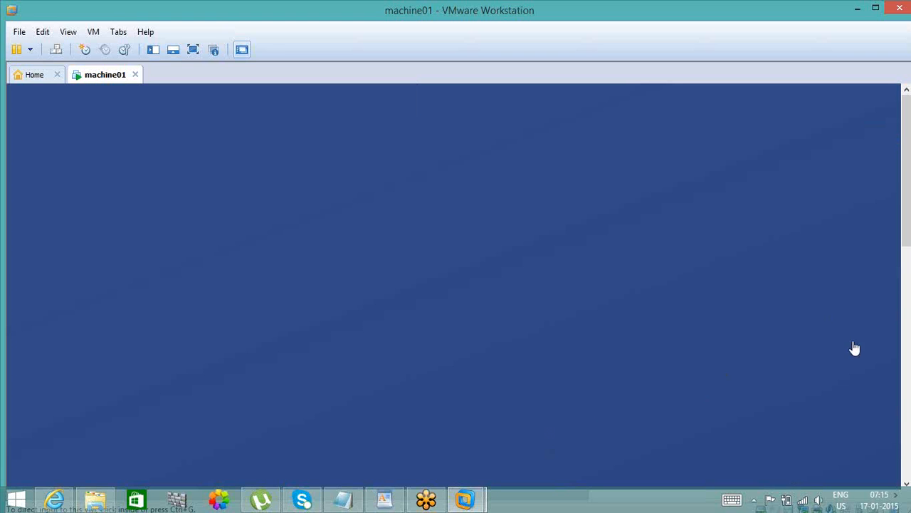
# - Log in to Enterprise Linux on machine01 as root with the account password
pyautogui.click(909, 441)
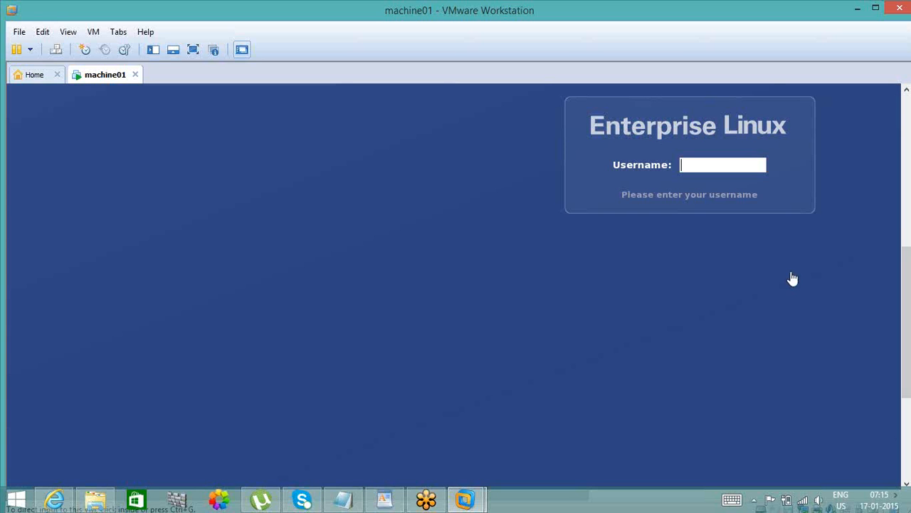
pyautogui.click(719, 167)
pyautogui.write('root')
pyautogui.press('Return')
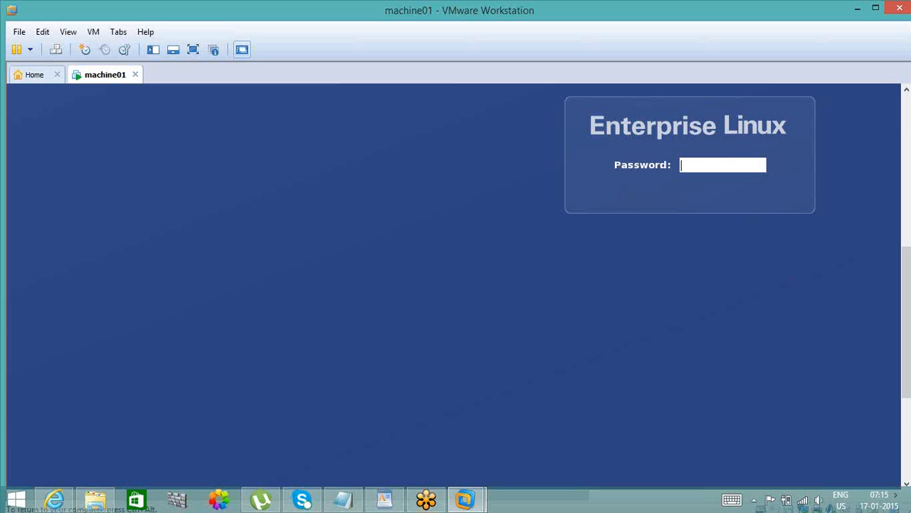
pyautogui.write('*********')
pyautogui.press('Return')
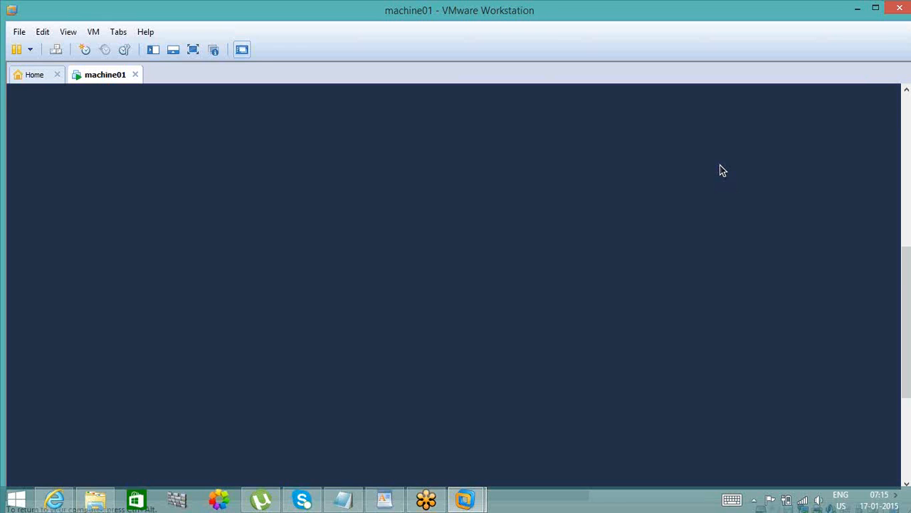
# - Examine the loaded Enterprise Linux desktop of machine01, including its top panel and icons
pyautogui.click(908, 438)
pyautogui.click(909, 285)
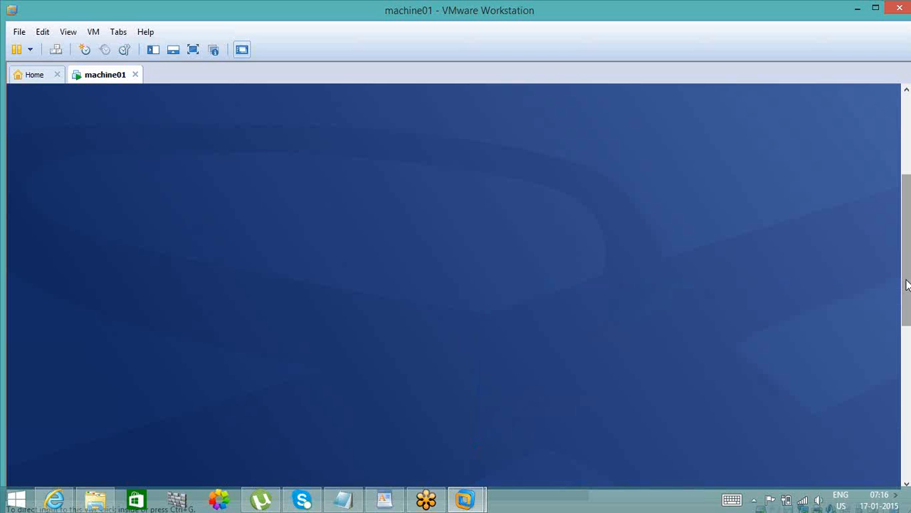
pyautogui.click(891, 369)
pyautogui.moveTo(906, 299); pyautogui.dragTo(869, 175)
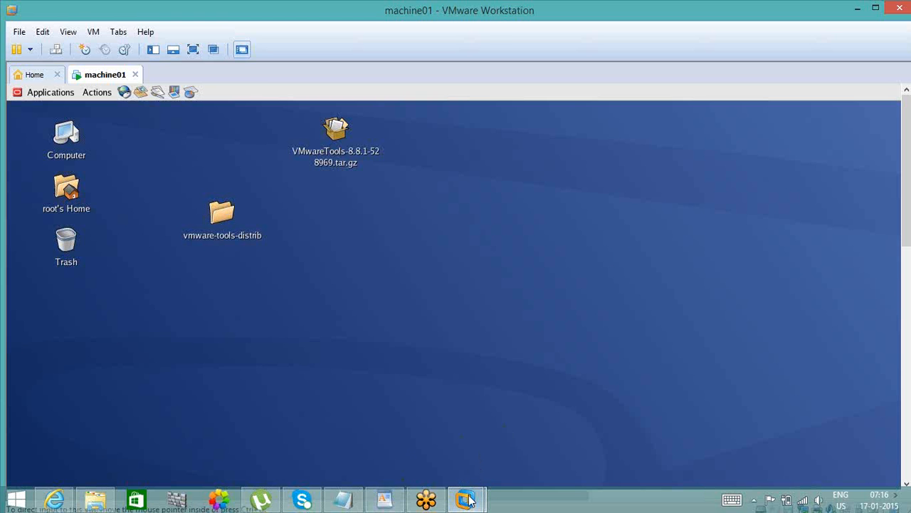
pyautogui.moveTo(464, 499)
pyautogui.click(529, 405)
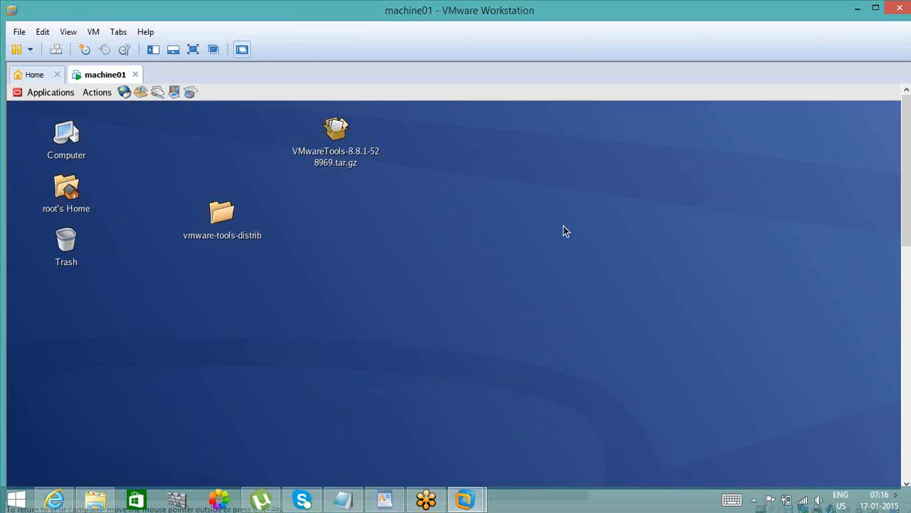
# - Open a terminal on the machine01 desktop and switch to the oracle user with a login shell
pyautogui.rightClick(563, 224)
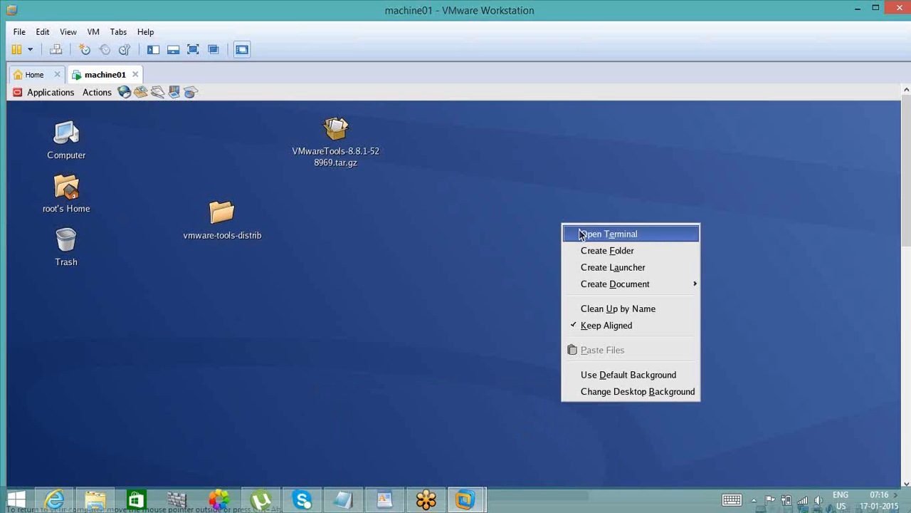
pyautogui.click(580, 235)
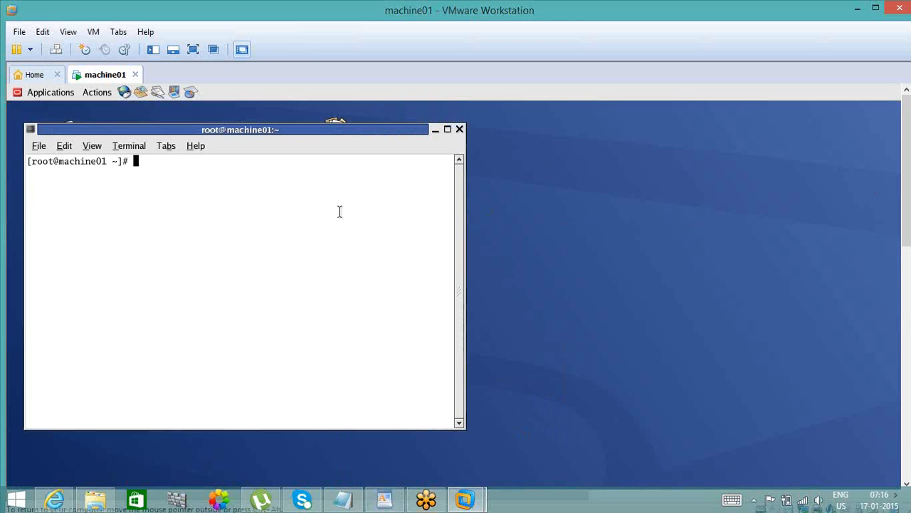
pyautogui.write('su - oracle')
pyautogui.press('Return')
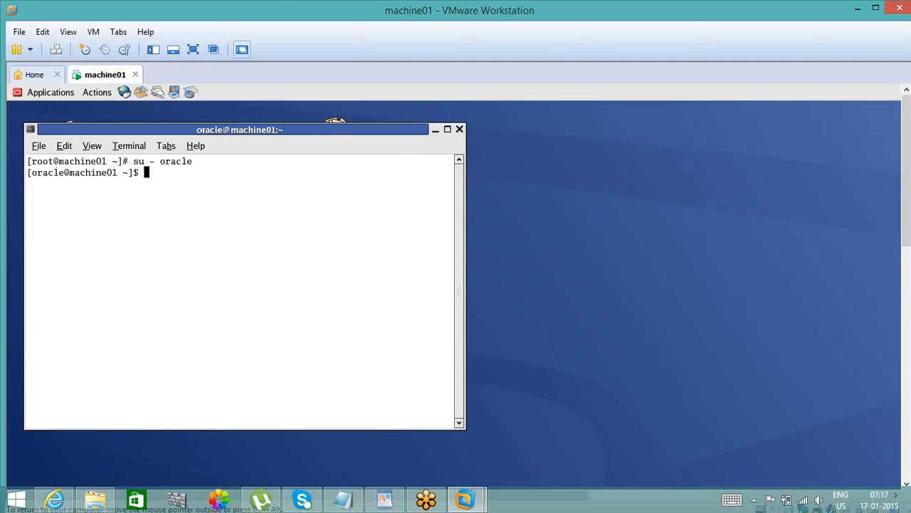
# - Change to the $ORACLE_HOME directory and list its contents in long format, sorted by reverse modification time
pyautogui.write('cd $ORACLE_')
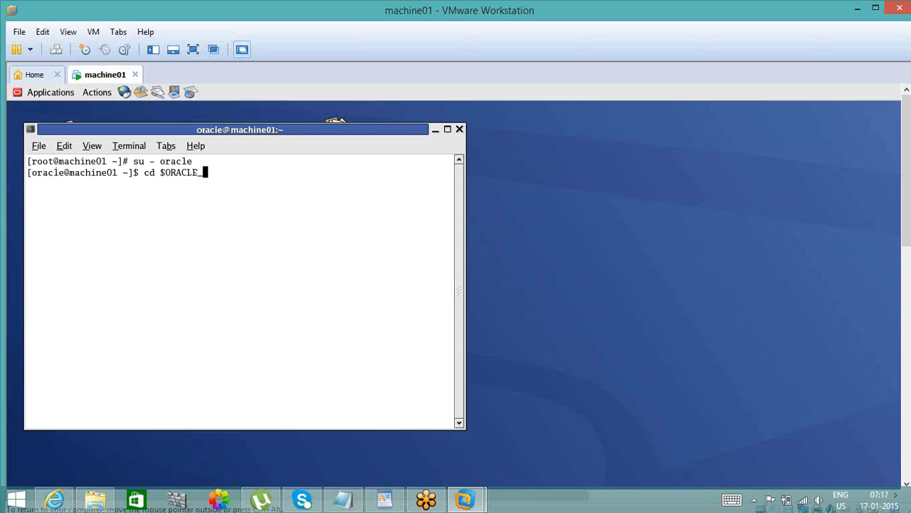
pyautogui.write('HOME')
pyautogui.press('Return')
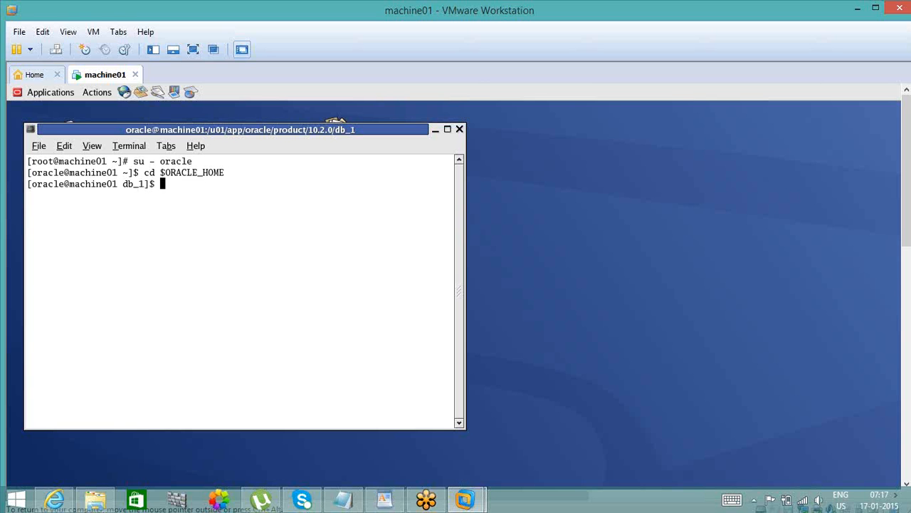
pyautogui.write('ls -ltr')
pyautogui.press('Return')
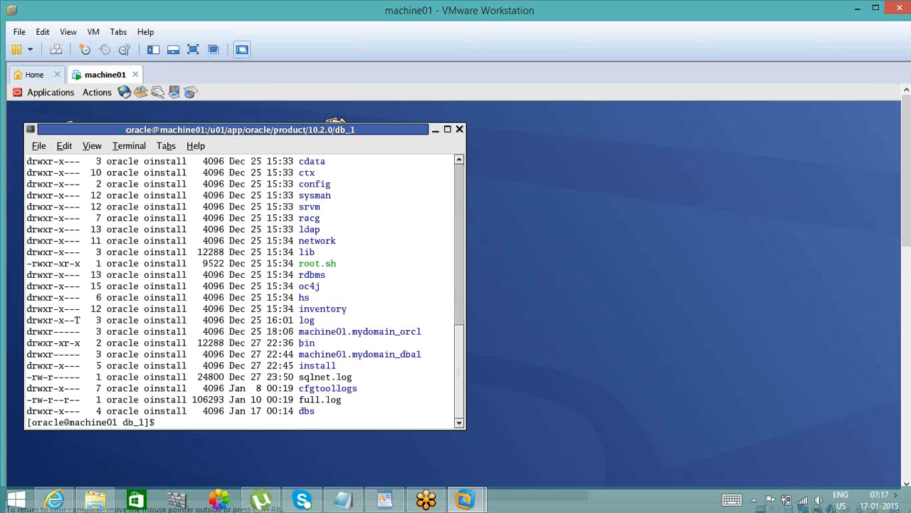
# - Change into the dbs directory and check the current user's identity and groups with id
pyautogui.write('cd dbs')
pyautogui.press('Return')
pyautogui.write('id')
pyautogui.press('Return')
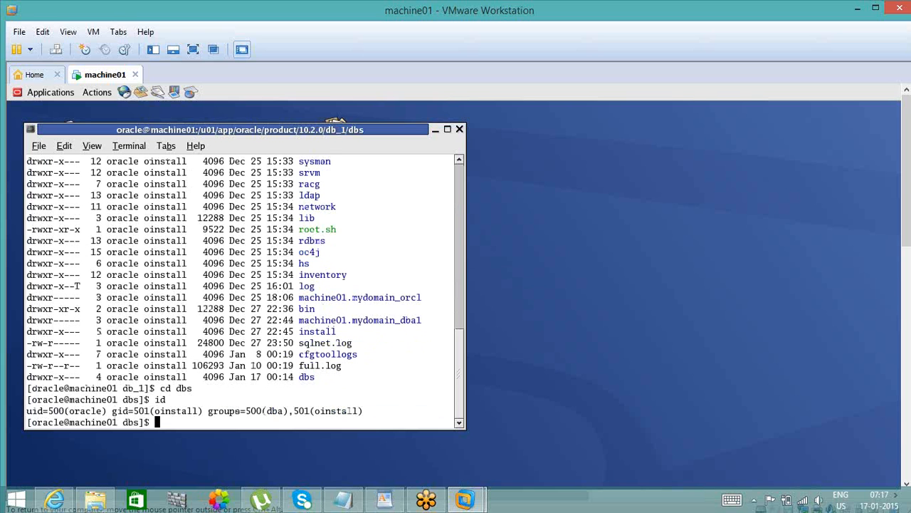
# - Load the Oracle environment with oraenv, setting ORACLE_SID to dba1
pyautogui.write('sqlp')
pyautogui.press('BackSpace')
pyautogui.press('BackSpace')
pyautogui.press('BackSpace')
pyautogui.press('BackSpace')
pyautogui.write('. oraenv')
pyautogui.press('Return')
pyautogui.write('dba1')
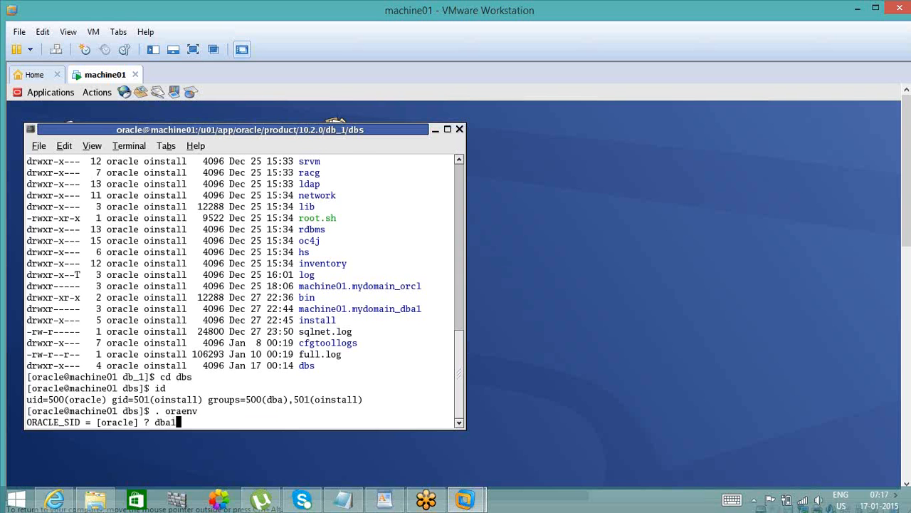
pyautogui.press('Return')
# - Connect to SQL*Plus as sysdba and start up the dba1 database
pyautogui.write('sql')
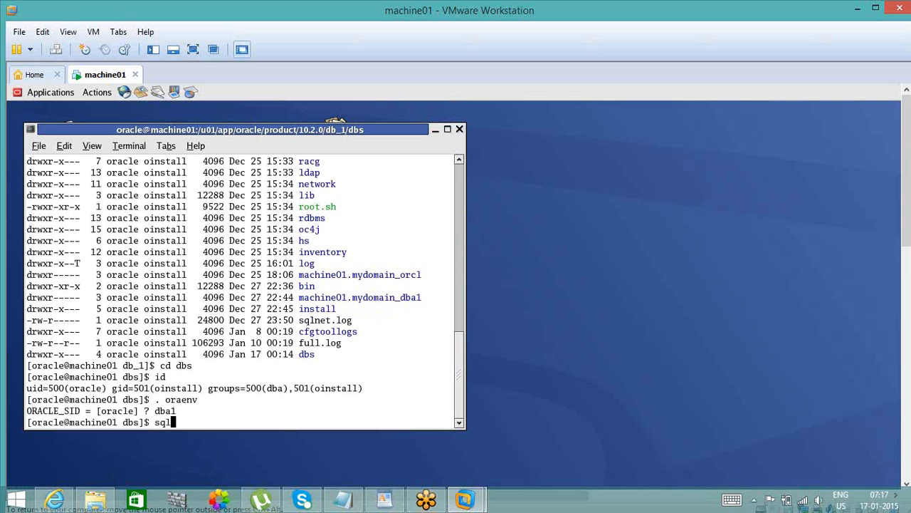
pyautogui.write('plus / as sysdba')
pyautogui.press('Return')
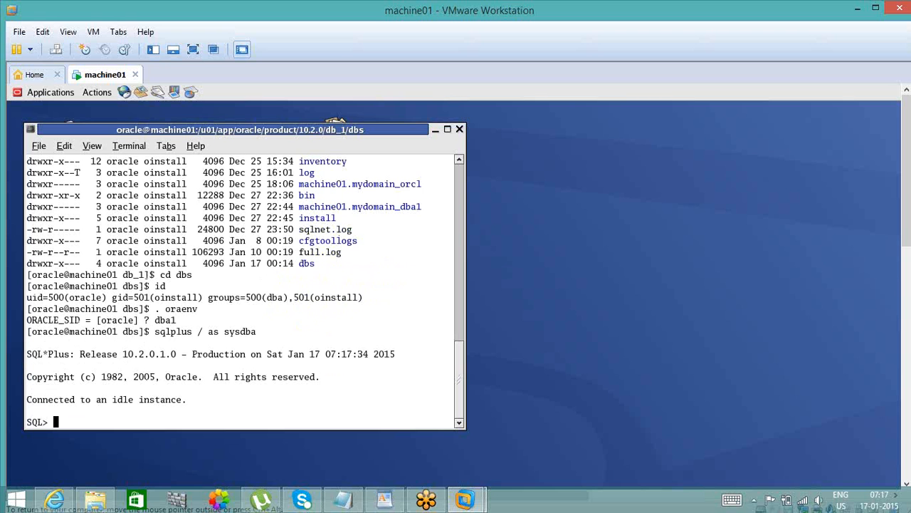
pyautogui.write('startup')
pyautogui.press('Return')
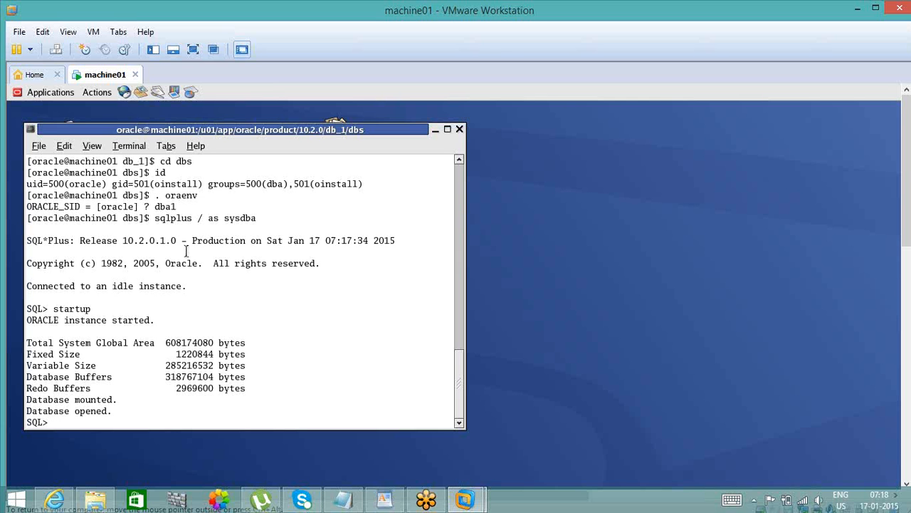
# - Show the database parameters whose names match _allow
pyautogui.write('show parameter _allow')
pyautogui.press('Return')
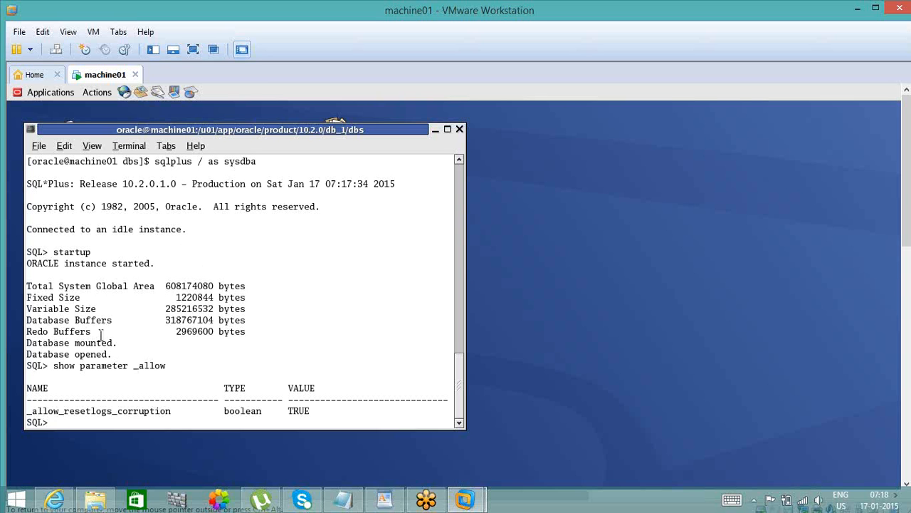
# - Examine the _allow search term and the _allow_resetlogs_corruption row in the parameter output
pyautogui.tripleClick(140, 375)
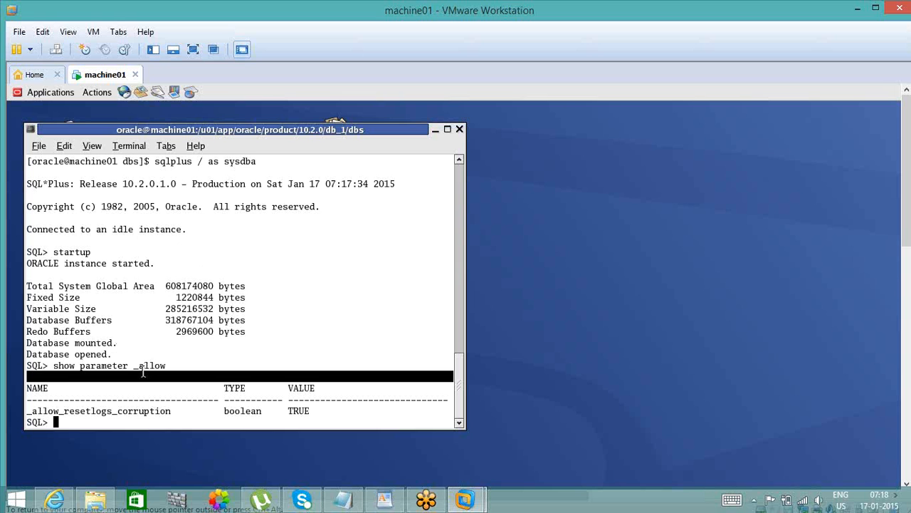
pyautogui.doubleClick(146, 366)
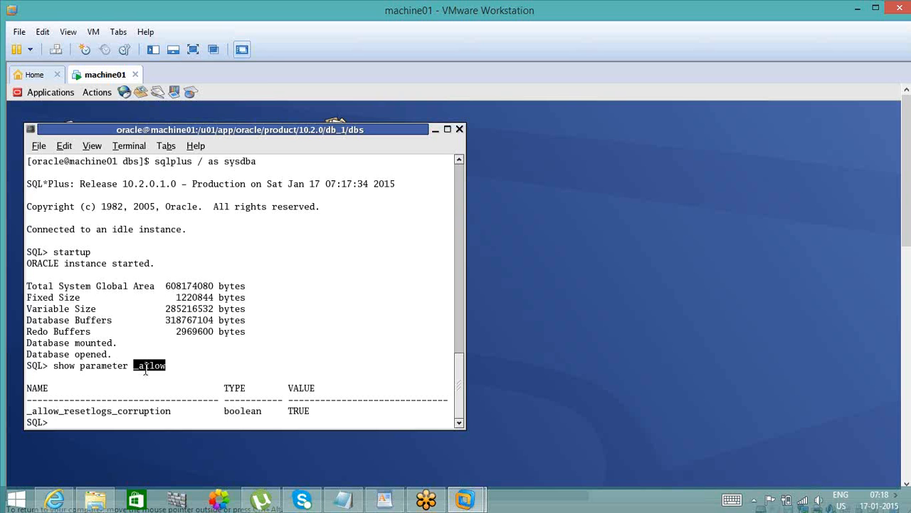
pyautogui.click(155, 405)
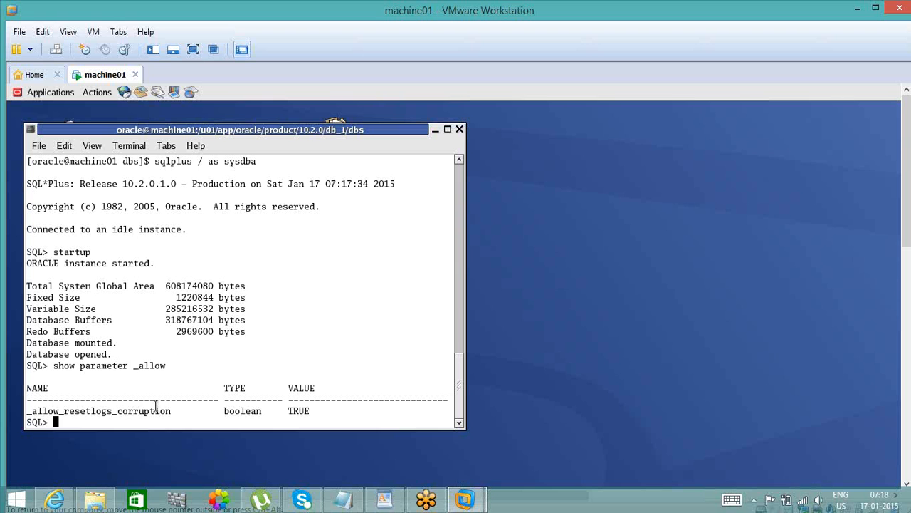
pyautogui.doubleClick(155, 411)
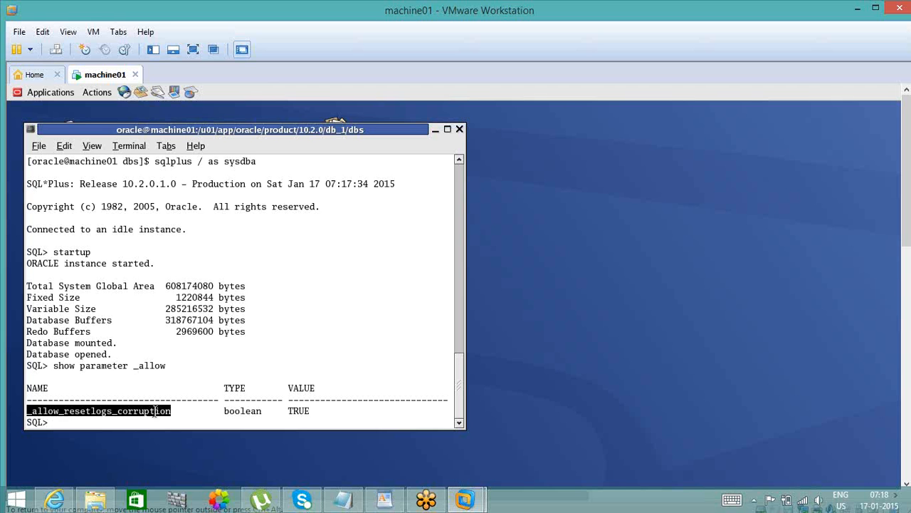
pyautogui.click(154, 411)
pyautogui.tripleClick(155, 412)
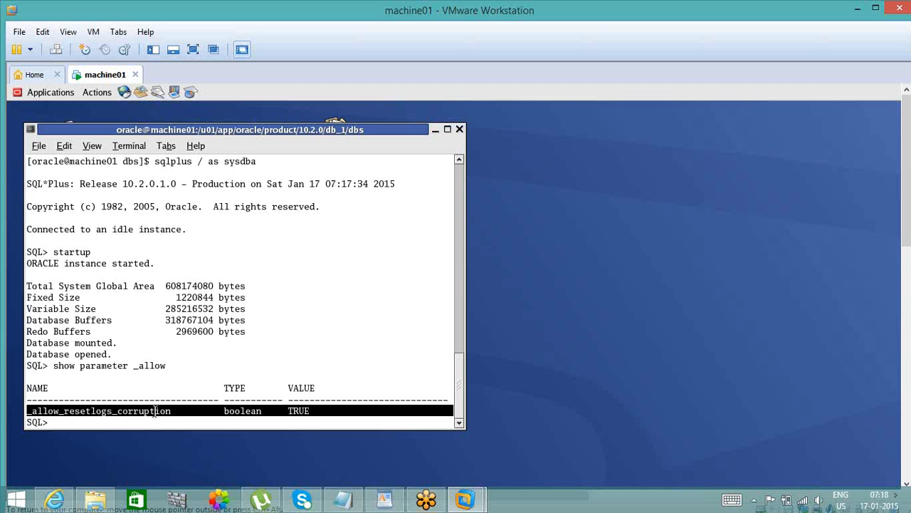
pyautogui.click(155, 412)
# - Examine the value set for _allow_resetlogs_corruption, going back and forth between the parameter's name and its value
pyautogui.doubleClick(298, 411)
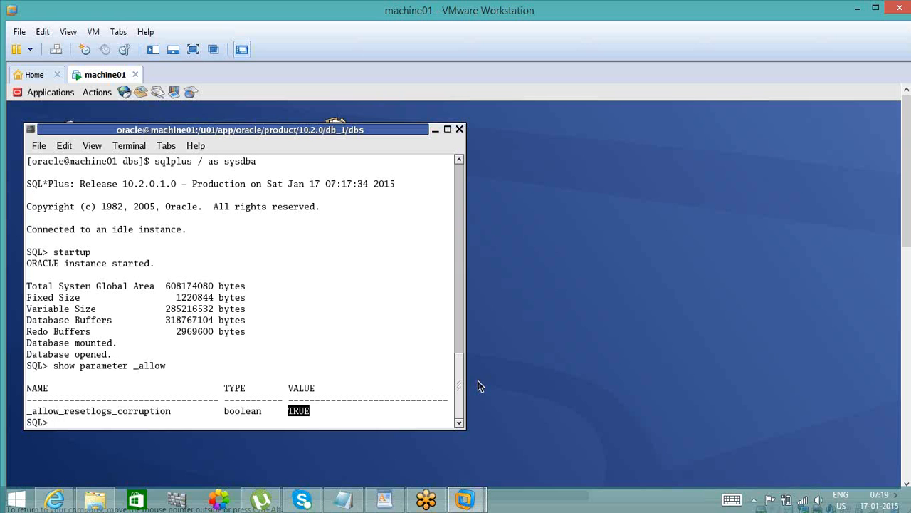
pyautogui.click(328, 415)
pyautogui.doubleClick(303, 411)
pyautogui.doubleClick(380, 406)
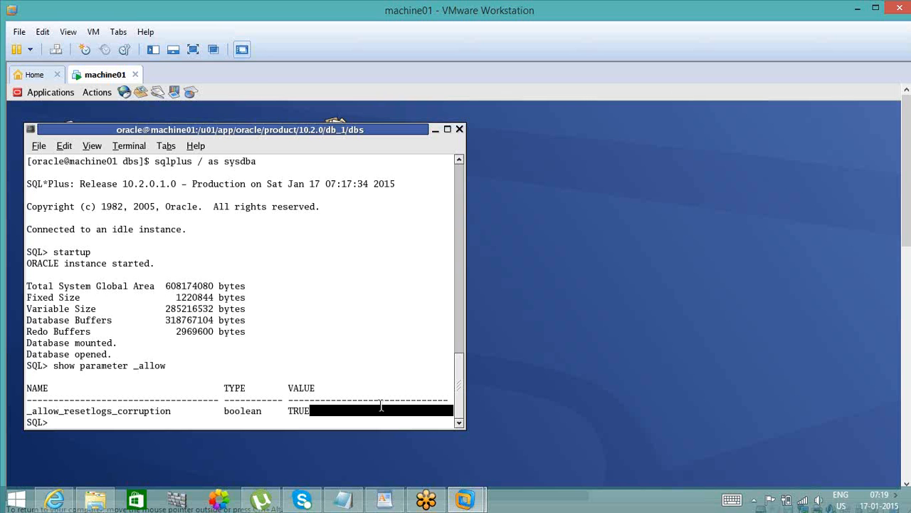
pyautogui.click(305, 410)
pyautogui.doubleClick(306, 411)
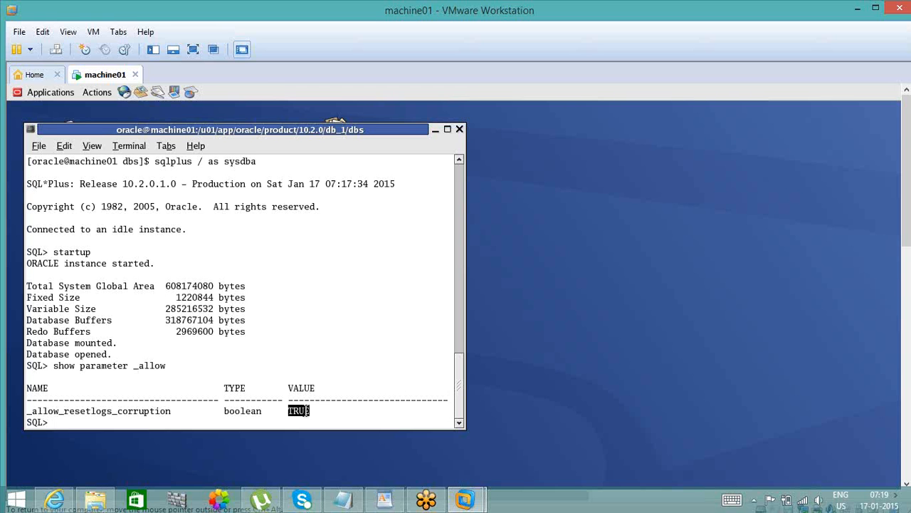
pyautogui.doubleClick(159, 411)
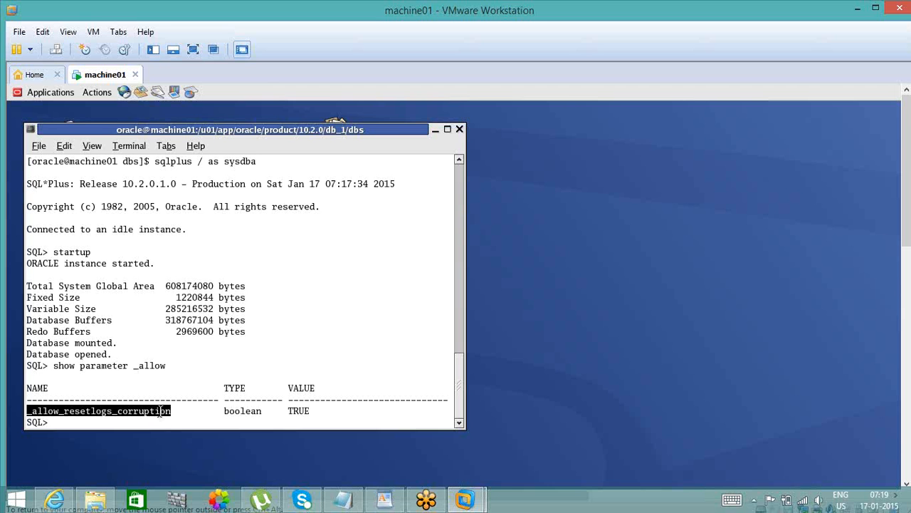
pyautogui.doubleClick(303, 411)
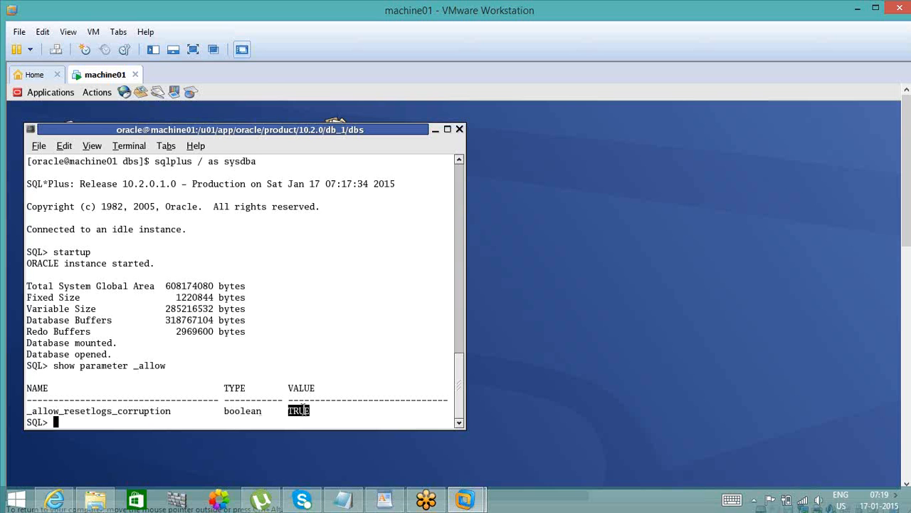
pyautogui.doubleClick(151, 411)
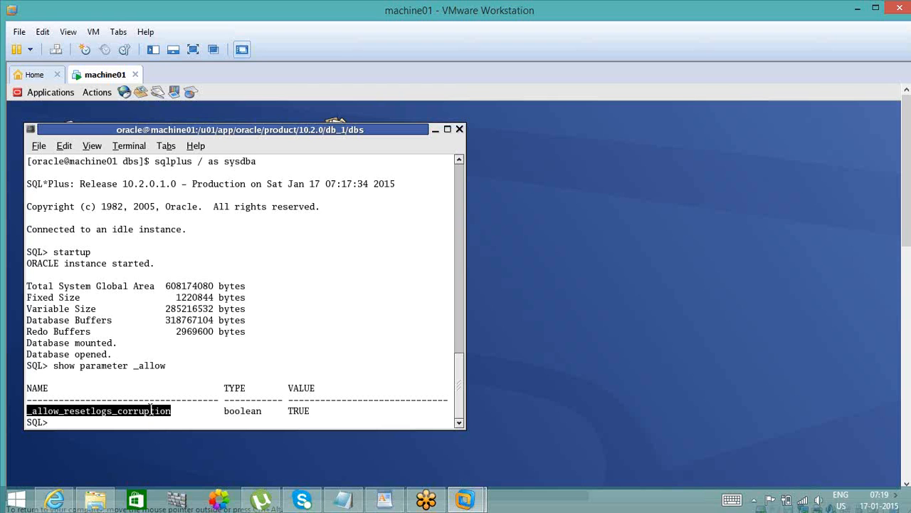
pyautogui.click(299, 413)
pyautogui.doubleClick(300, 413)
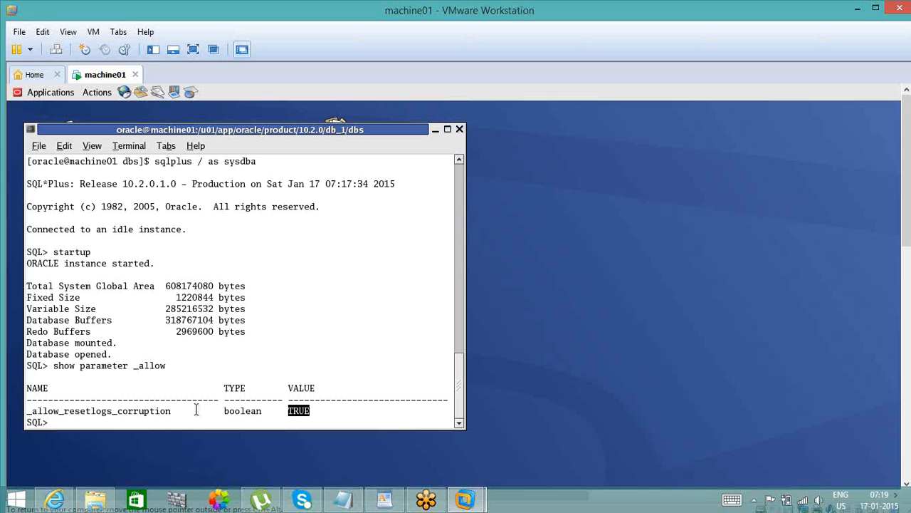
pyautogui.doubleClick(159, 413)
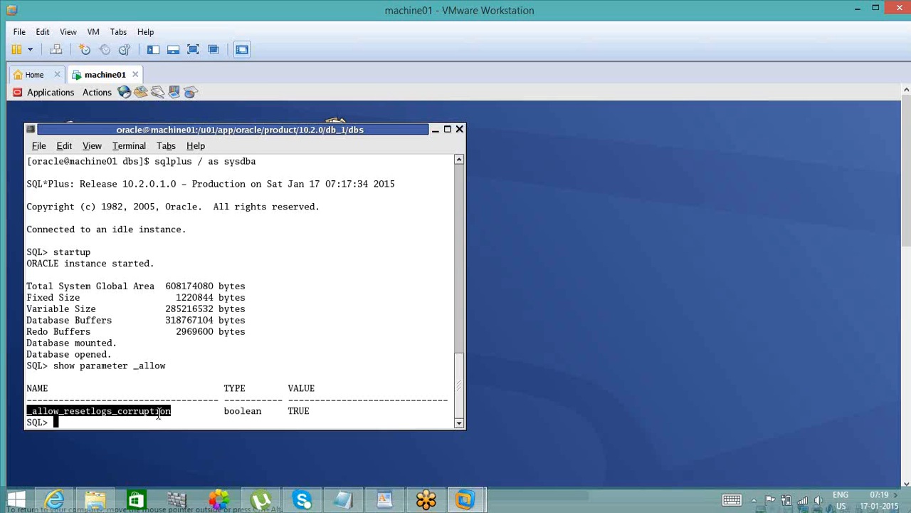
pyautogui.doubleClick(301, 412)
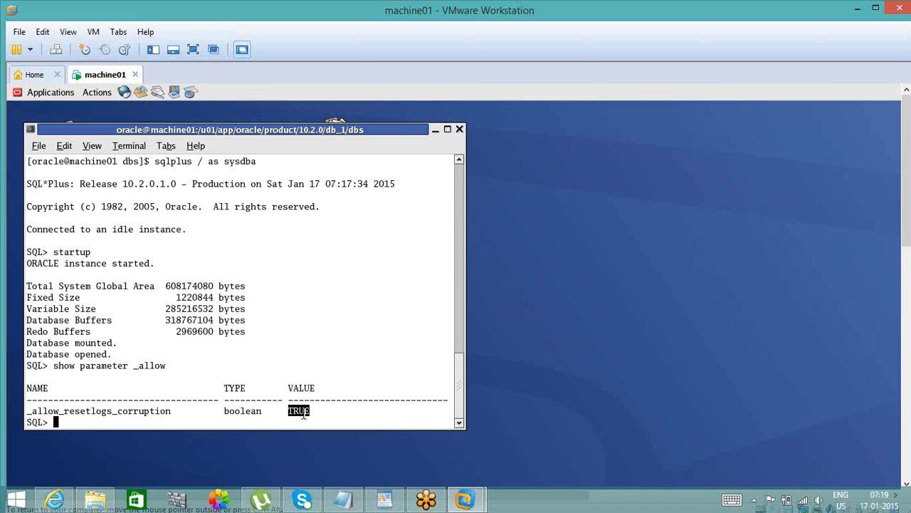
pyautogui.doubleClick(150, 411)
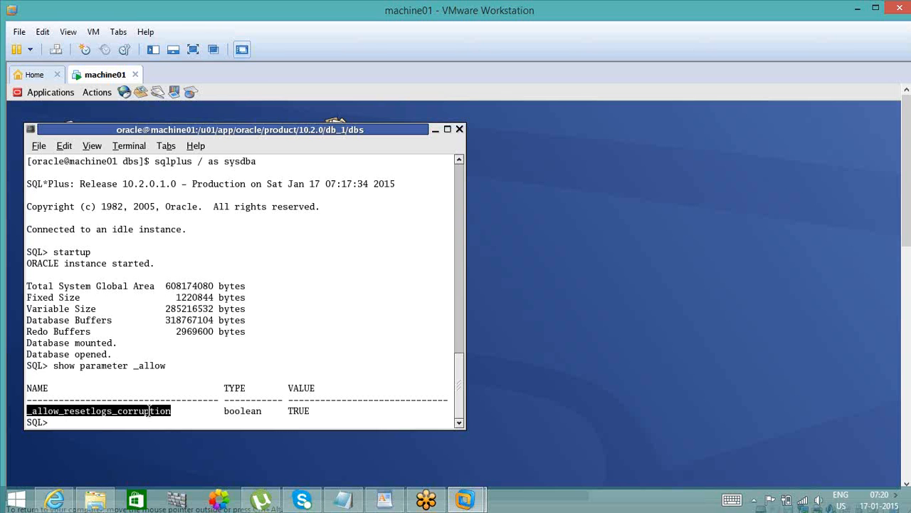
pyautogui.click(136, 403)
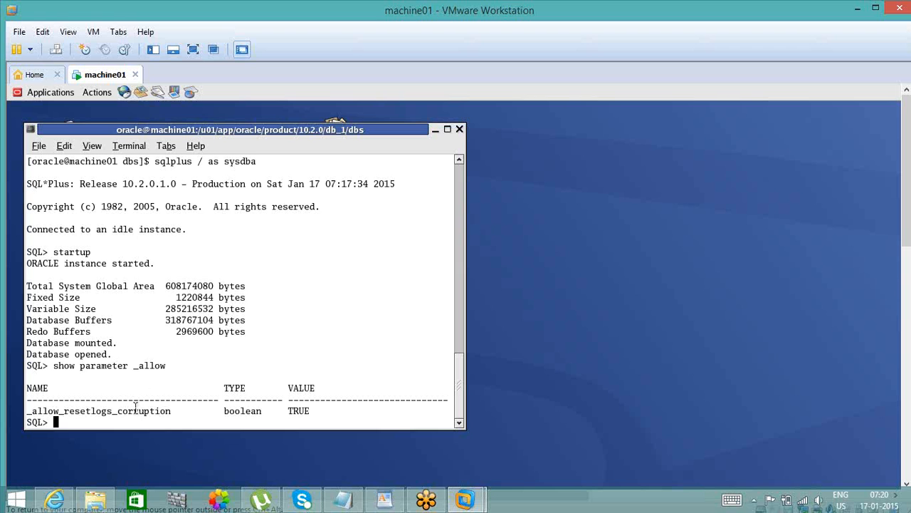
pyautogui.doubleClick(135, 410)
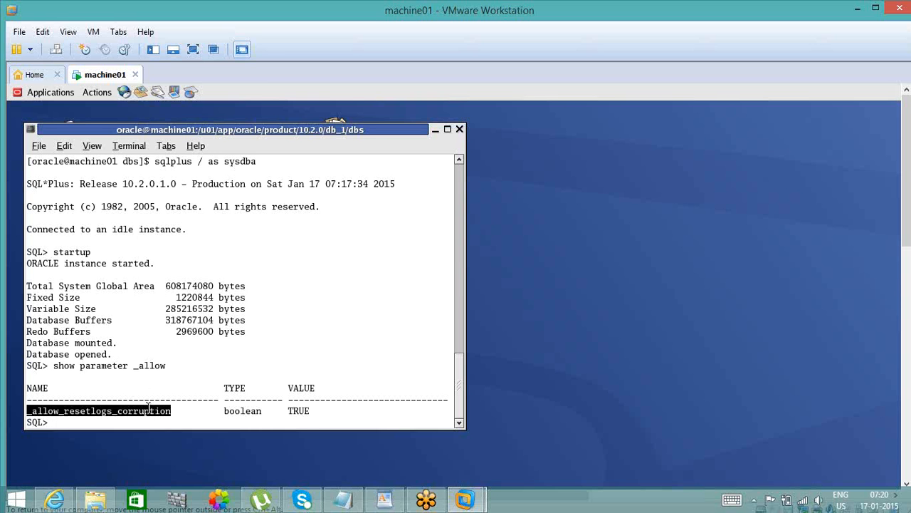
pyautogui.click(303, 414)
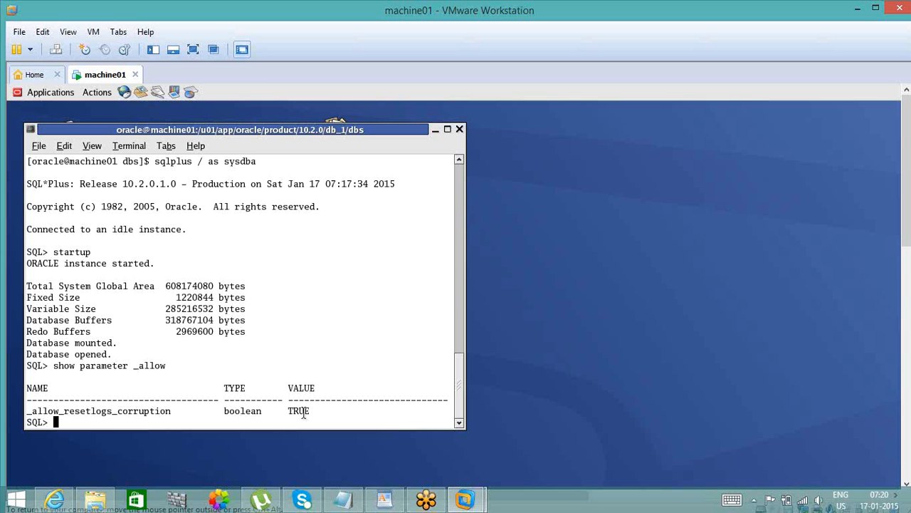
pyautogui.doubleClick(304, 413)
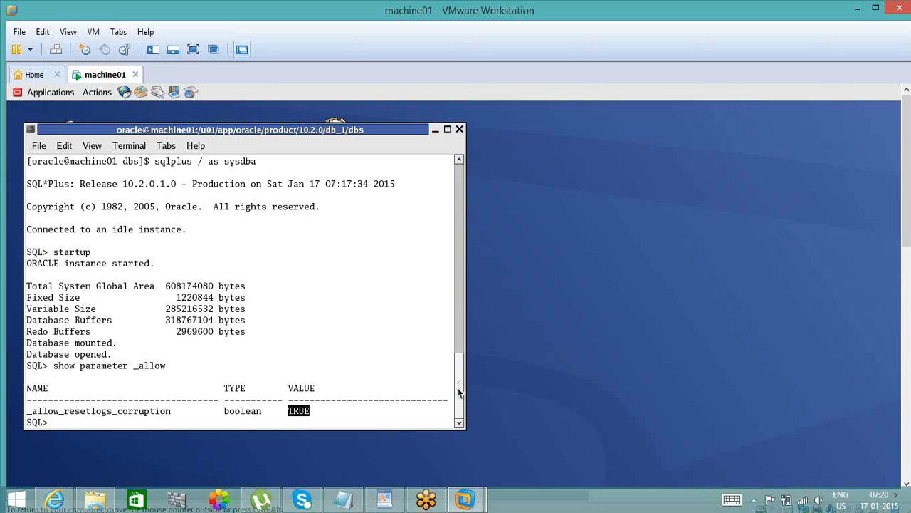
pyautogui.doubleClick(148, 411)
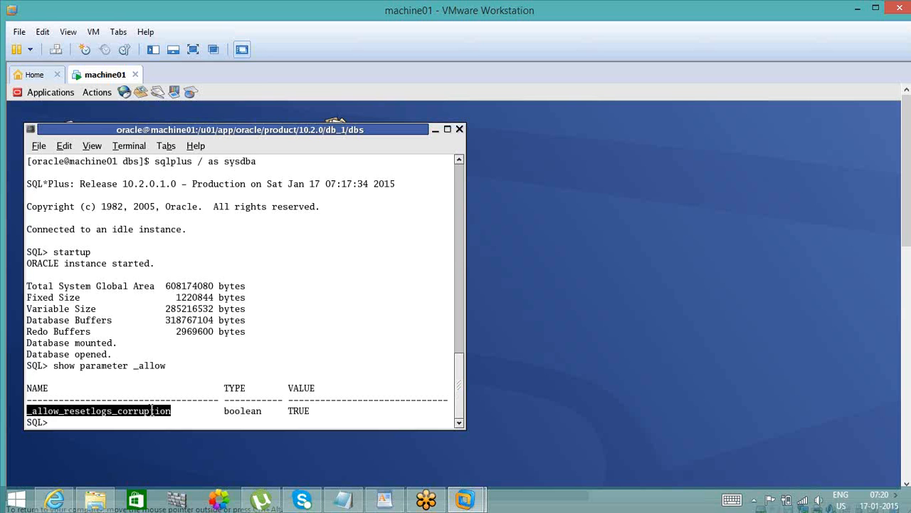
pyautogui.doubleClick(298, 411)
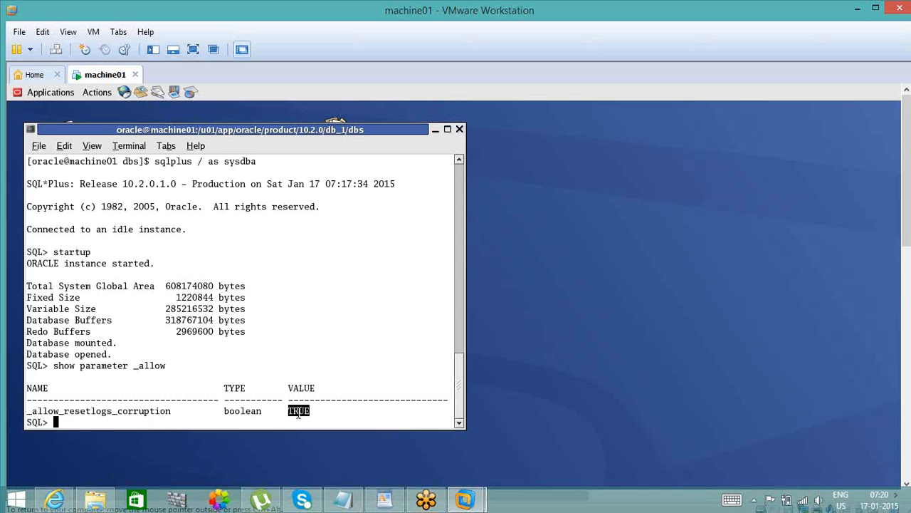
# - Review the database startup status and the _allow parameter query again, ending at a fresh SQL prompt
pyautogui.doubleClick(94, 356)
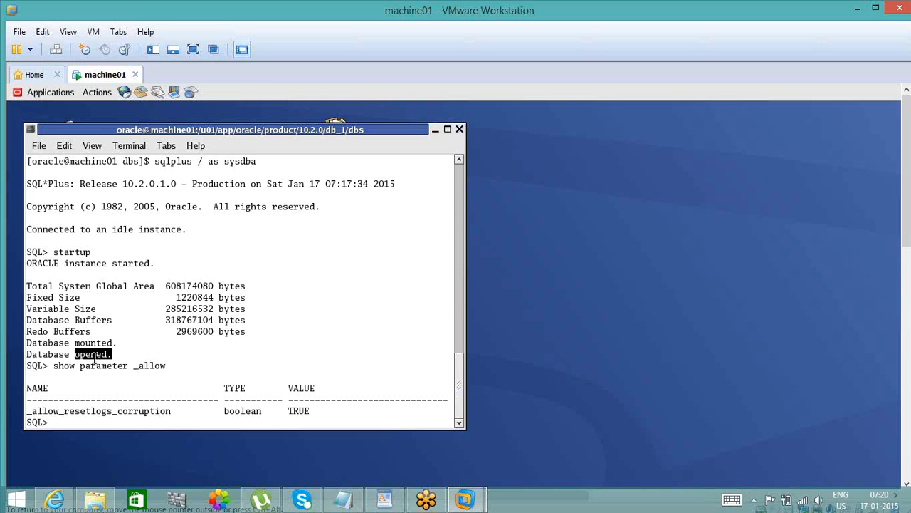
pyautogui.doubleClick(148, 366)
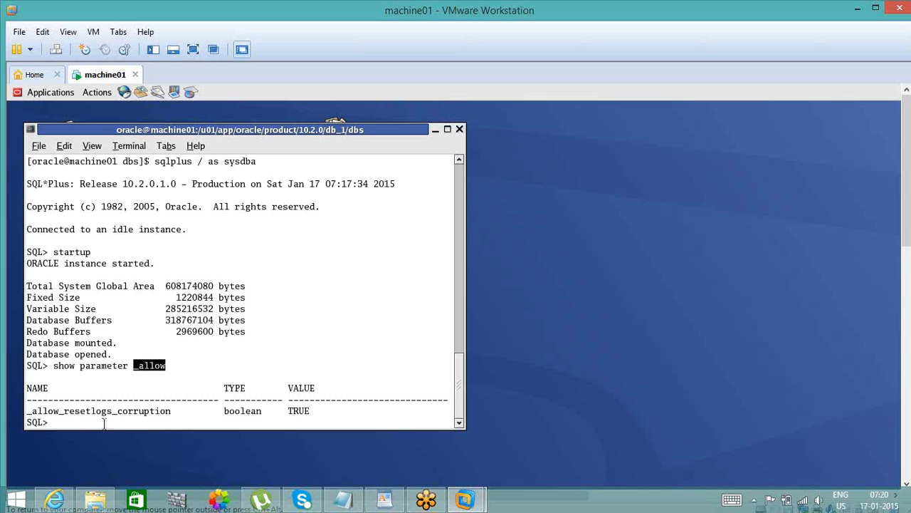
pyautogui.doubleClick(128, 411)
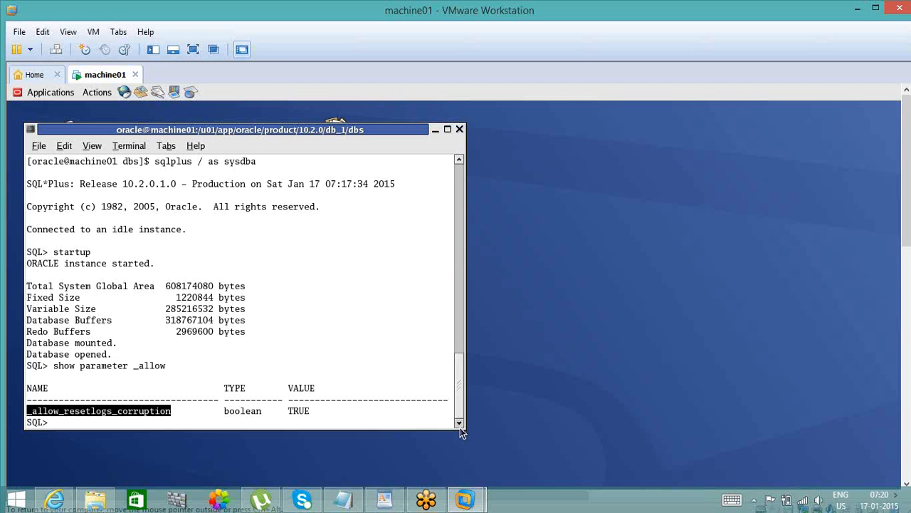
pyautogui.click(364, 421)
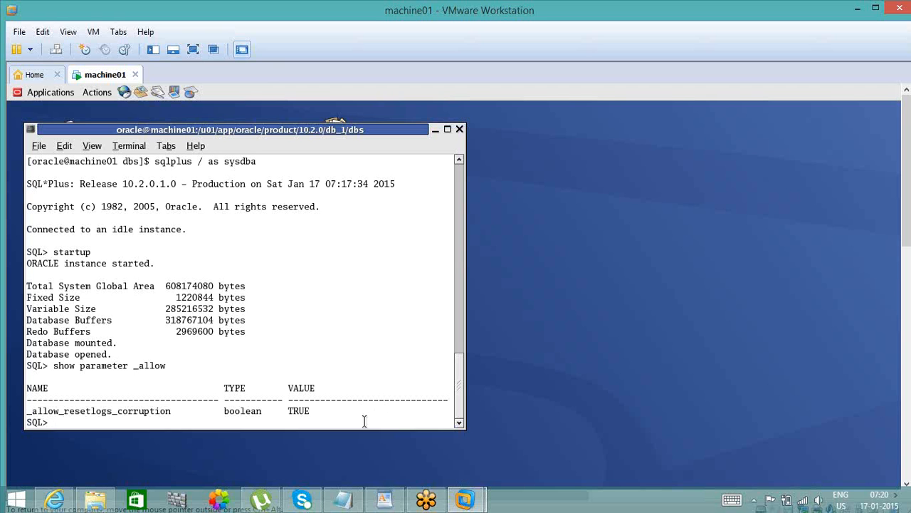
pyautogui.press('Return')
pyautogui.press('Return')
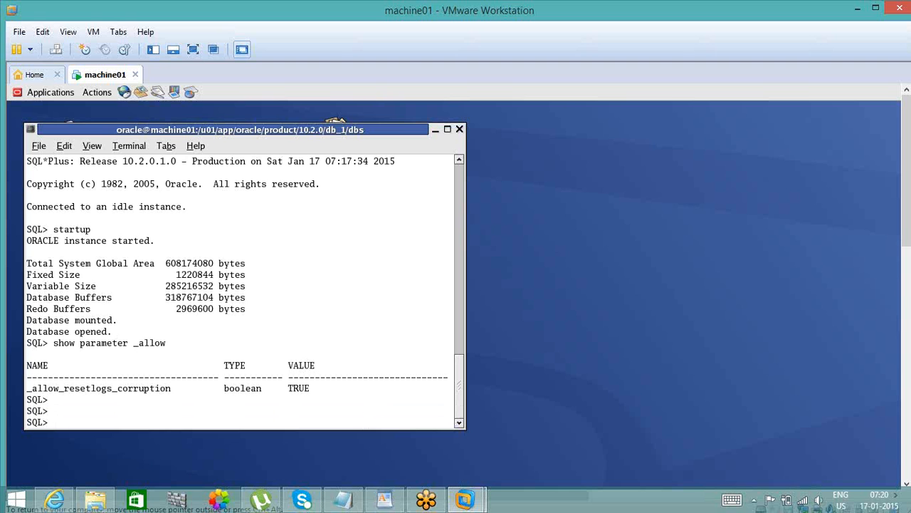
# - Query all rows of the v$backup view to list the backup status of every datafile
pyautogui.write('select * from v$backup')
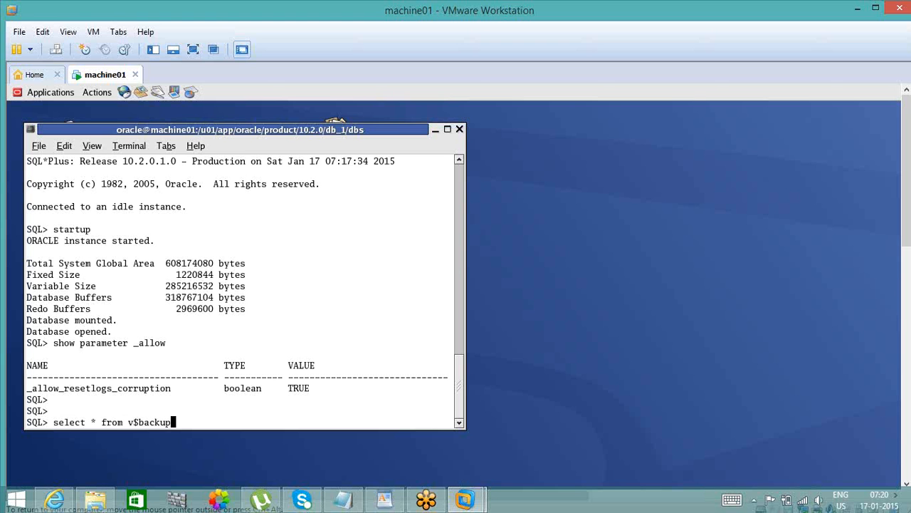
pyautogui.write(';')
pyautogui.press('Return')
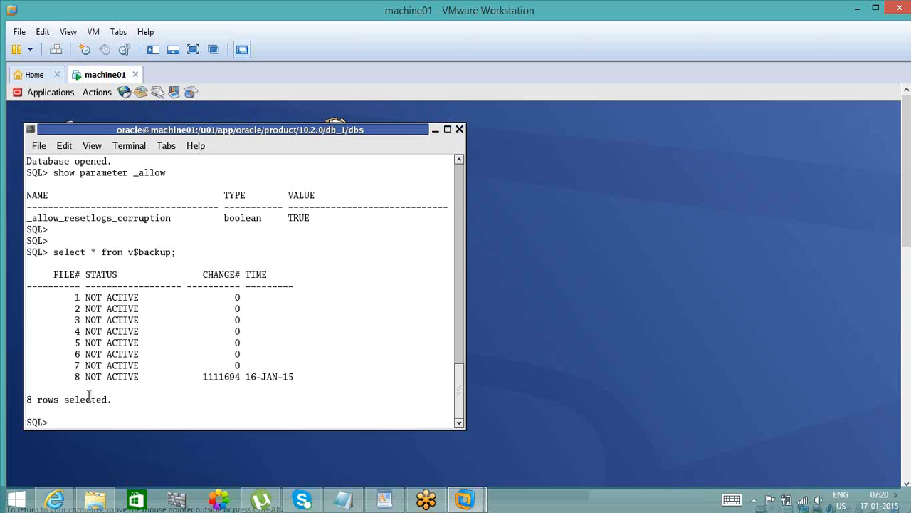
# - Start a new select query and examine the status, change number and time of files 1 and 8 in the backup listing
pyautogui.write('select')
pyautogui.moveTo(75, 298); pyautogui.dragTo(78, 309)
pyautogui.moveTo(76, 298); pyautogui.dragTo(79, 299)
pyautogui.moveTo(86, 297)
pyautogui.mouseDown()
pyautogui.moveTo(138, 298)
pyautogui.moveTo(101, 298)
pyautogui.mouseUp()
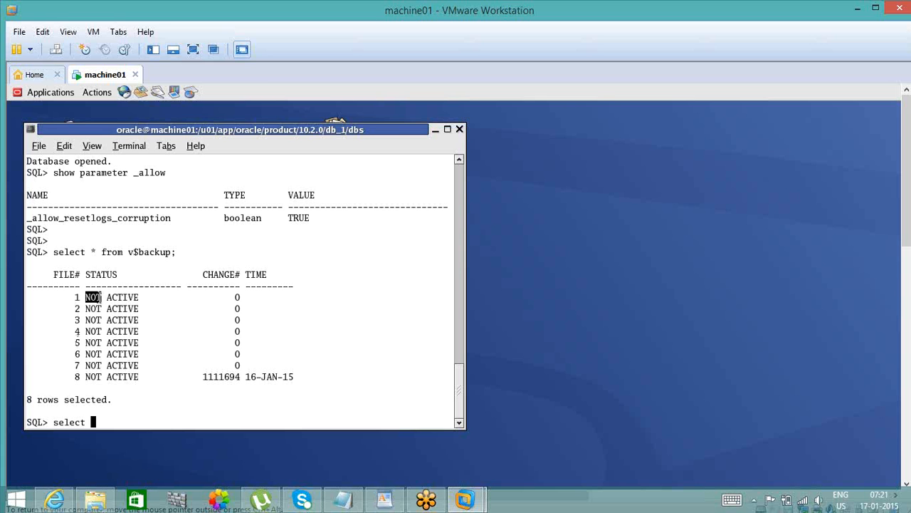
pyautogui.doubleClick(120, 298)
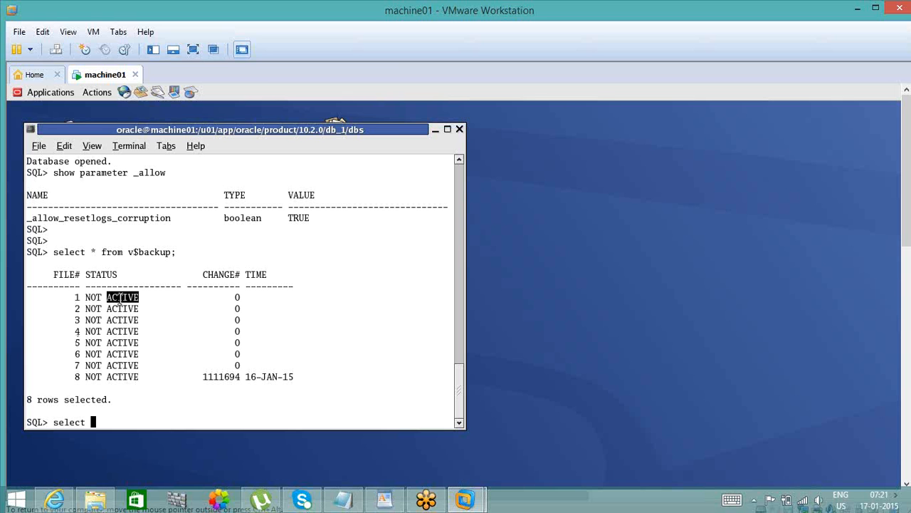
pyautogui.click(77, 377)
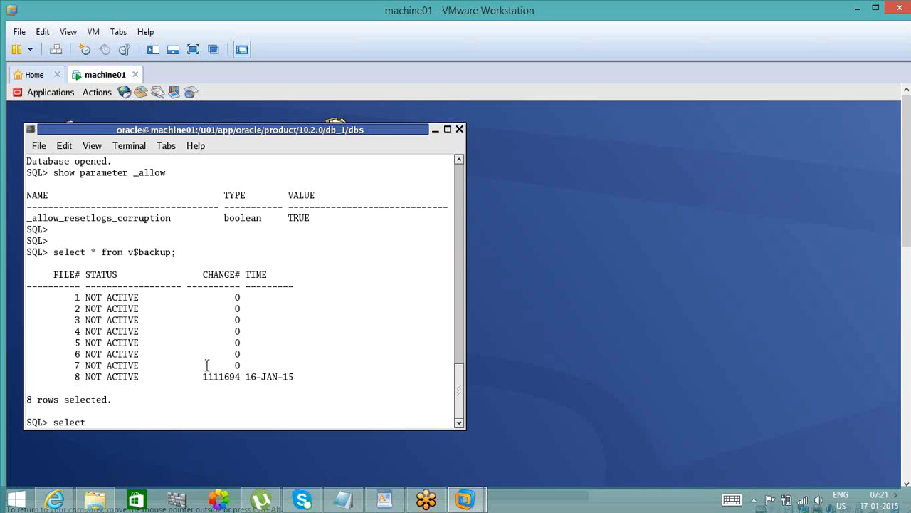
pyautogui.doubleClick(275, 376)
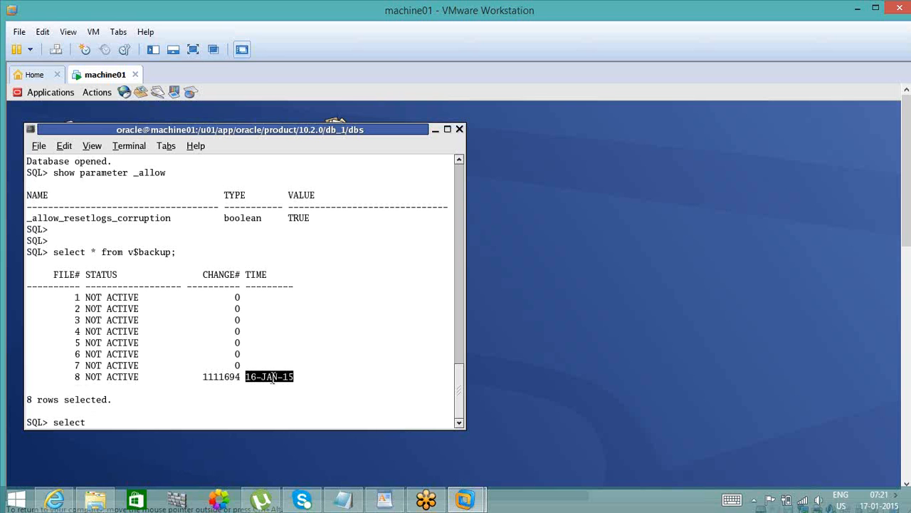
pyautogui.doubleClick(224, 377)
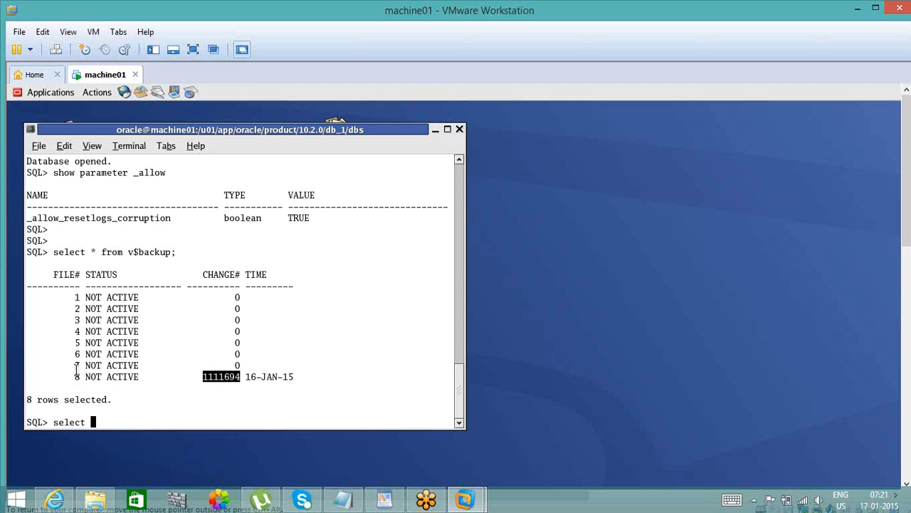
pyautogui.moveTo(76, 376); pyautogui.dragTo(77, 378)
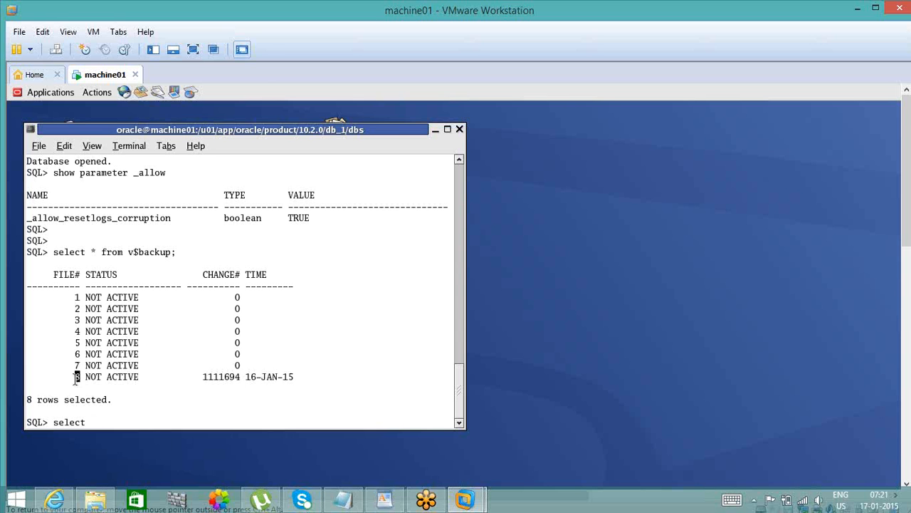
pyautogui.doubleClick(108, 377)
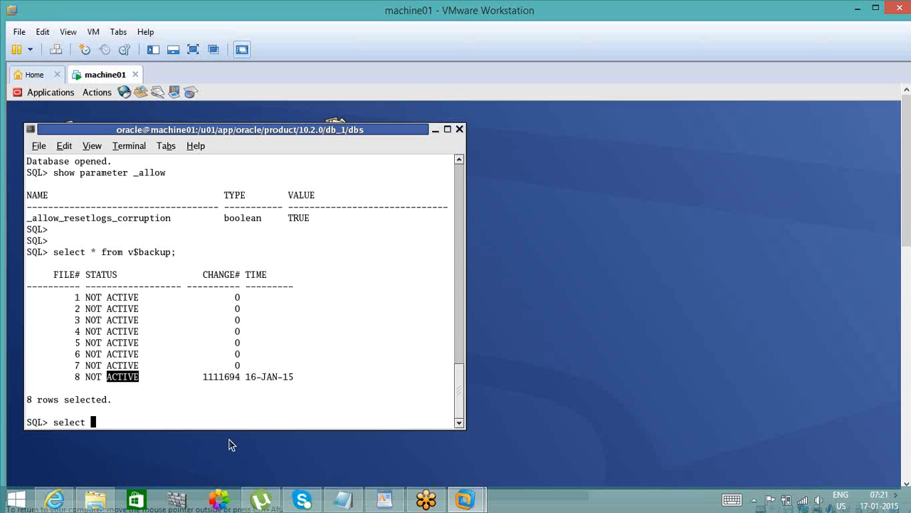
# - Complete the query to list file_id and file_name from dba_data_files, and look over the file IDs
pyautogui.write('file_id, file_name from dba_d')
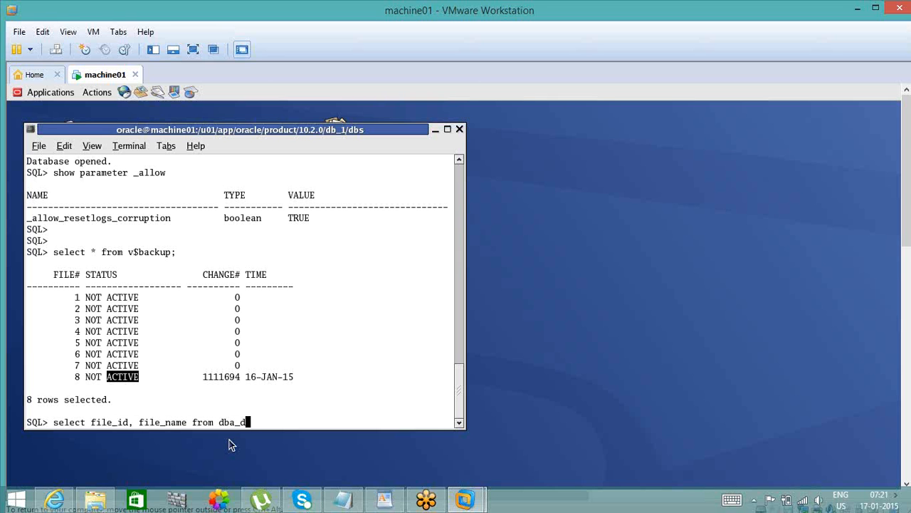
pyautogui.write('ata_files;')
pyautogui.press('Return')
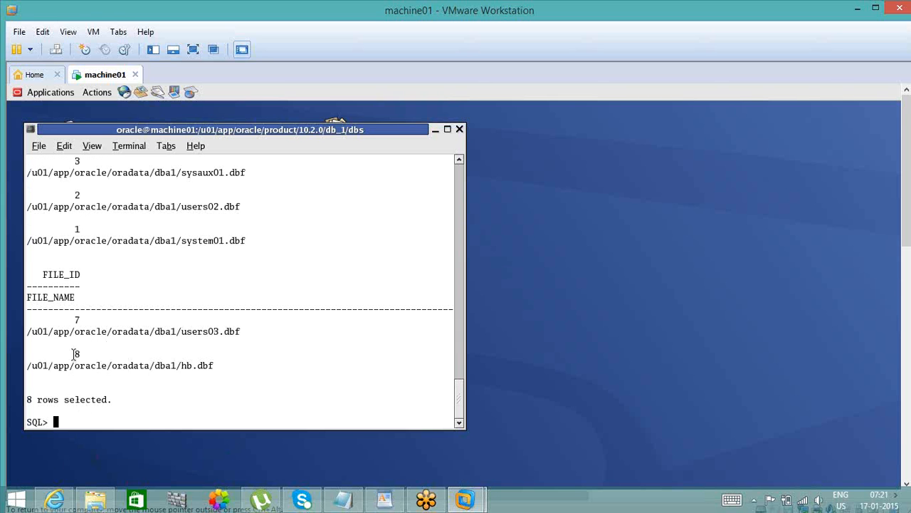
pyautogui.moveTo(74, 354); pyautogui.dragTo(83, 195)
pyautogui.click(83, 196)
# - Open the last query in the default editor with ed and try to cancel out of it
pyautogui.write('ed')
pyautogui.press('Return')
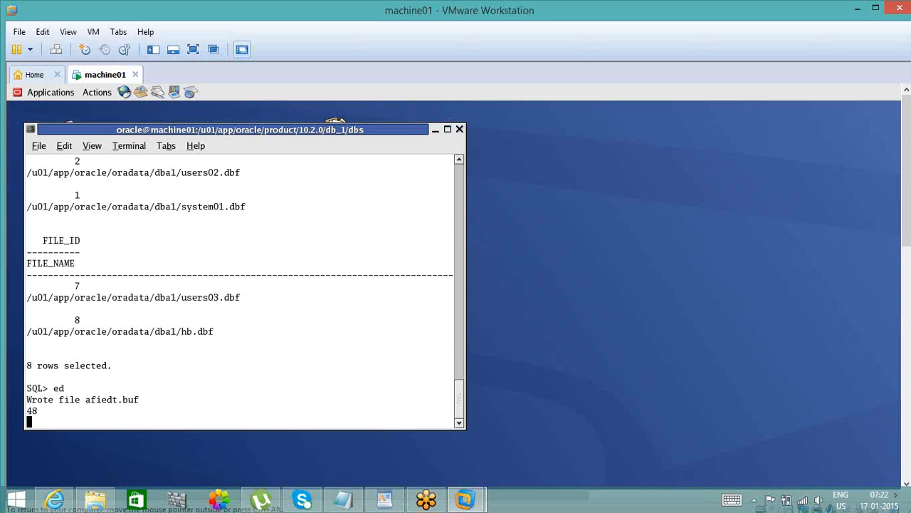
pyautogui.write('cc')
pyautogui.hotkey('ctrl', 'x')
pyautogui.press('Return')
pyautogui.press('Return')
pyautogui.press('Return')
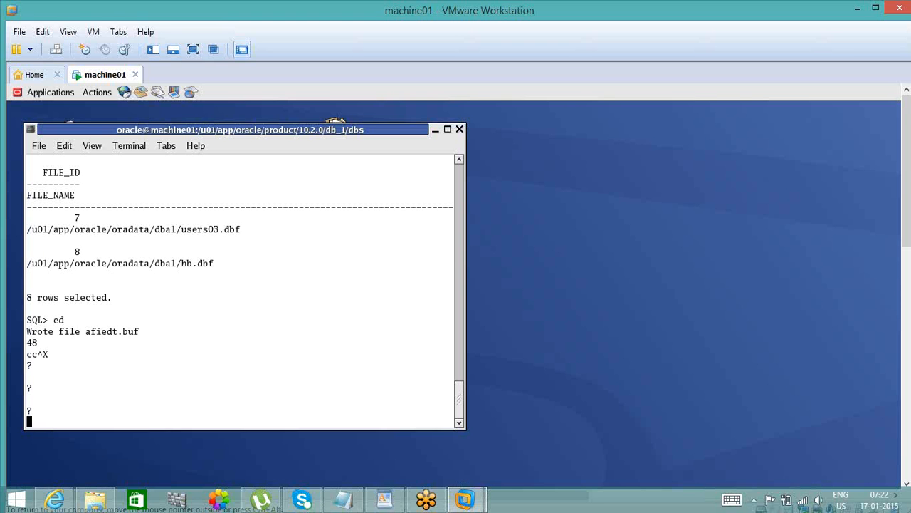
# - Try to leave the line editor with the commands !wq and exit
pyautogui.write('!wq')
pyautogui.press('Return')
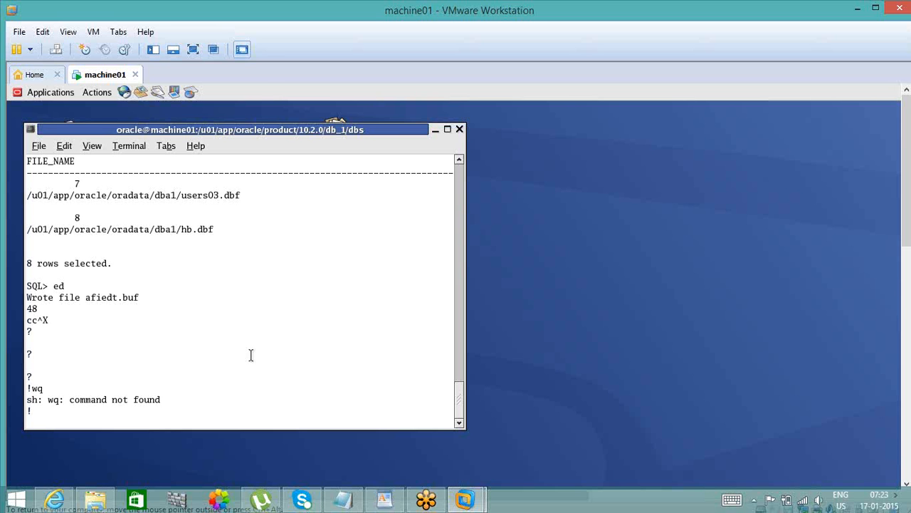
pyautogui.write('exit')
pyautogui.press('BackSpace')
pyautogui.press('BackSpace')
pyautogui.press('BackSpace')
pyautogui.press('BackSpace')
pyautogui.write('exit')
pyautogui.press('Return')
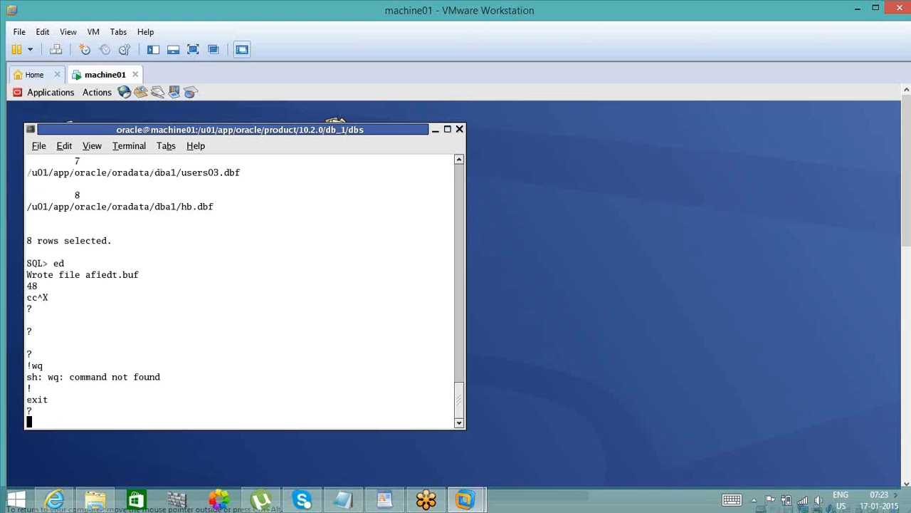
pyautogui.press('Return')
pyautogui.press('Return')
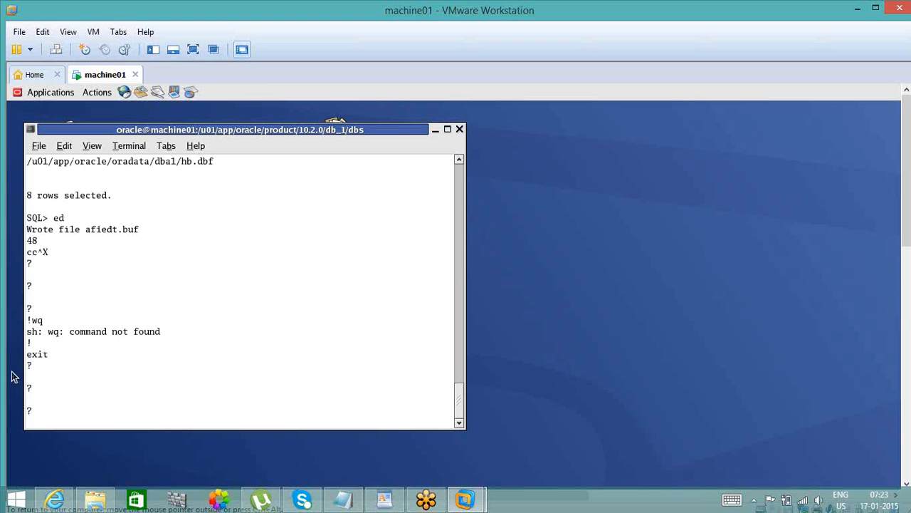
# - Check the afiedt.buf file name in the editor output and try again to cancel out of the editor
pyautogui.doubleClick(106, 229)
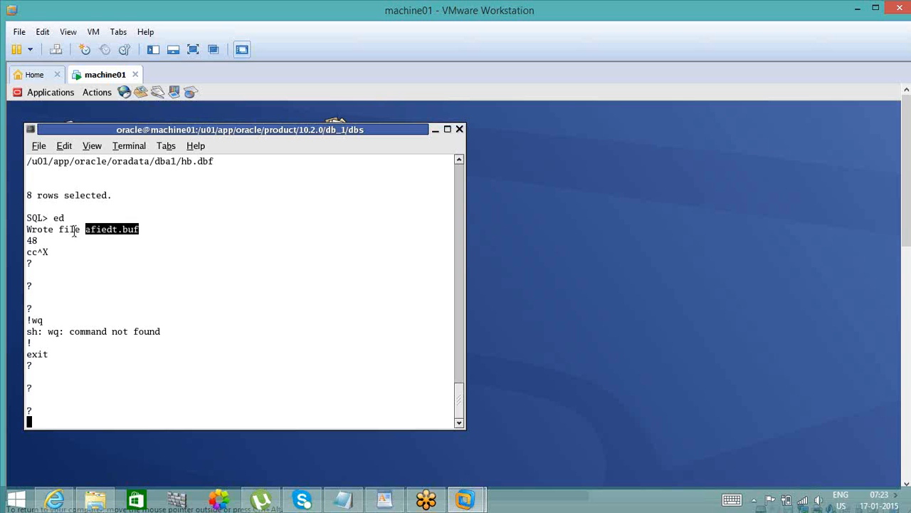
pyautogui.doubleClick(74, 229)
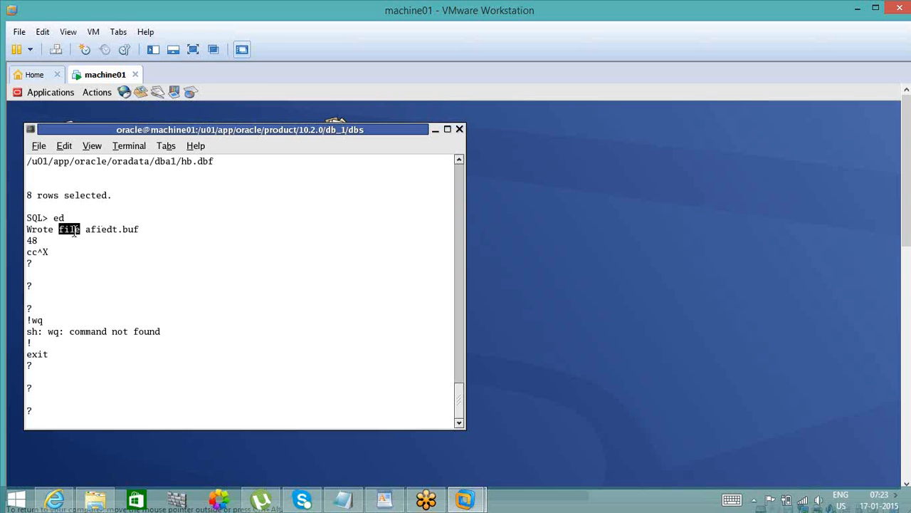
pyautogui.doubleClick(126, 229)
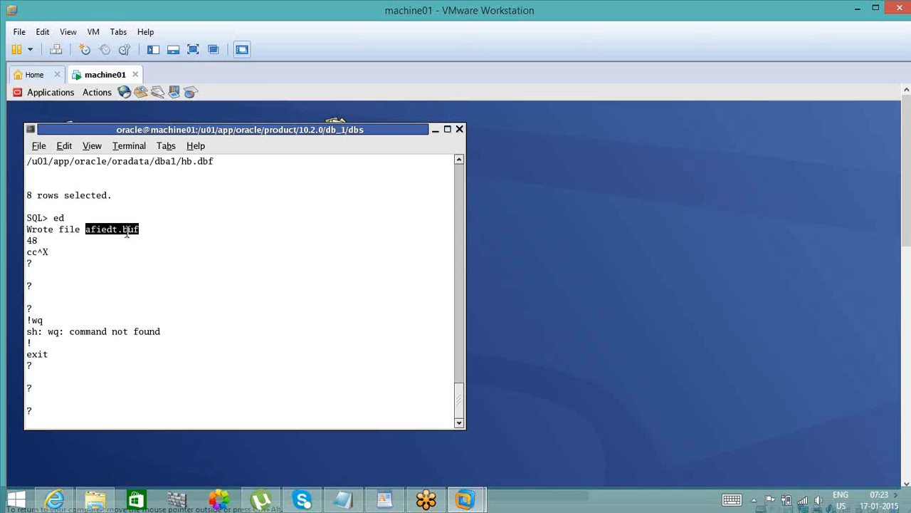
pyautogui.hotkey('ctrl', 'x')
pyautogui.press('Return')
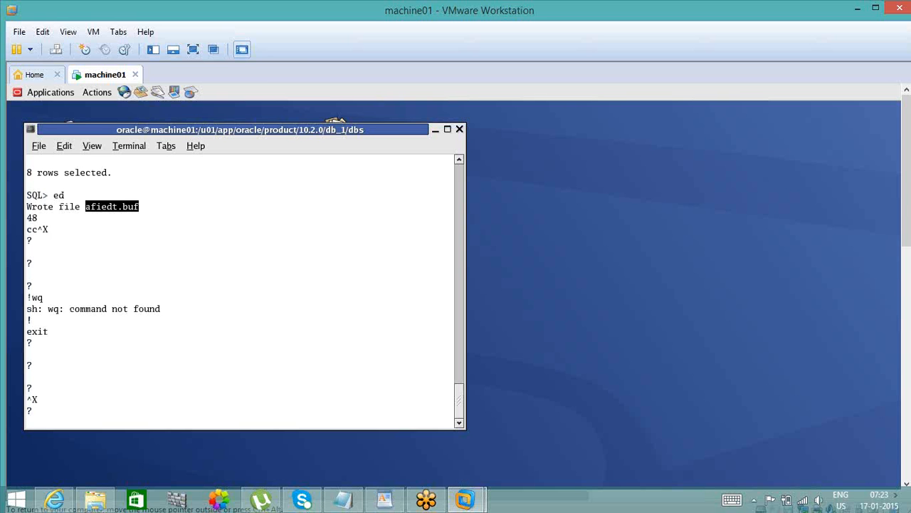
# - Replace the terminal window with a new one and switch to the oracle user's login shell
pyautogui.hotkey('alt', 'F4')
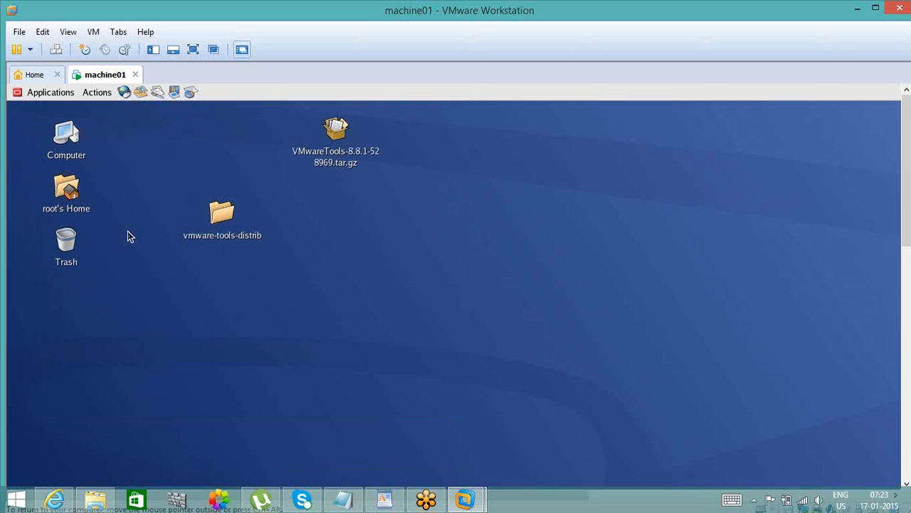
pyautogui.rightClick(448, 231)
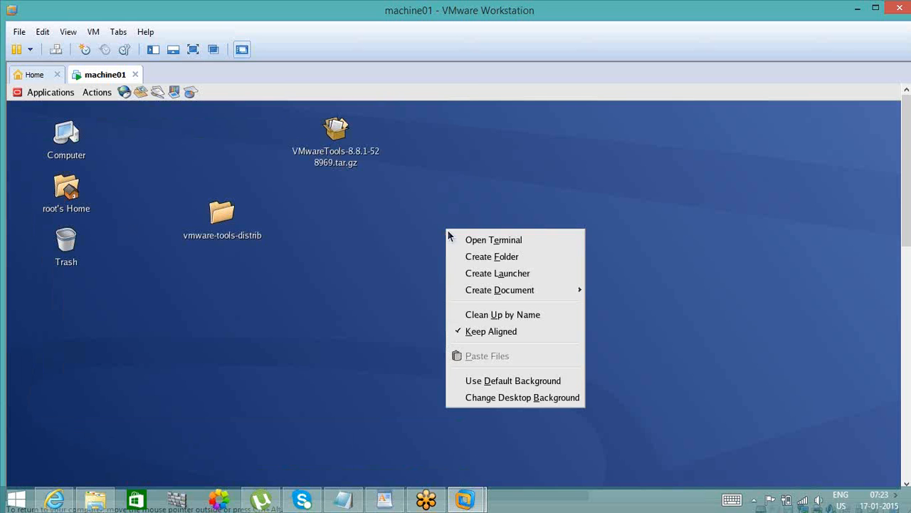
pyautogui.click(468, 239)
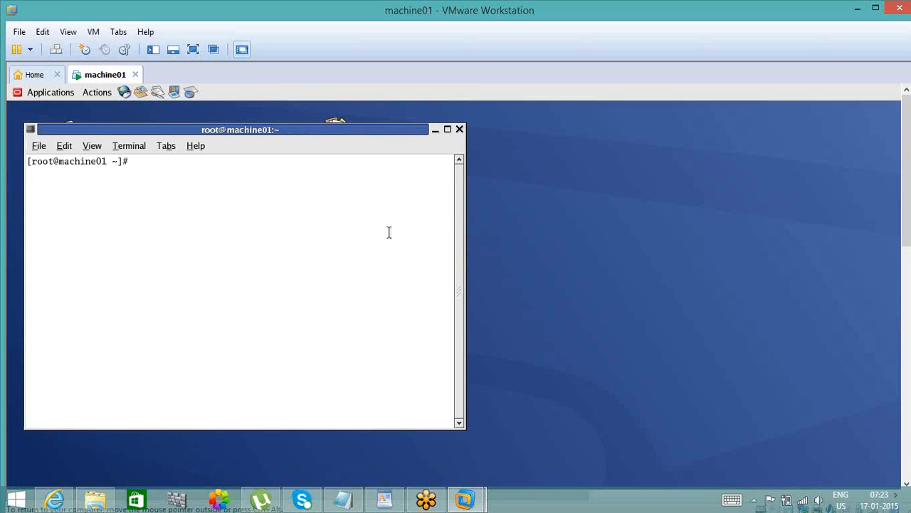
pyautogui.write('su - oracle')
pyautogui.press('Return')
pyautogui.press('Return')
pyautogui.press('Return')
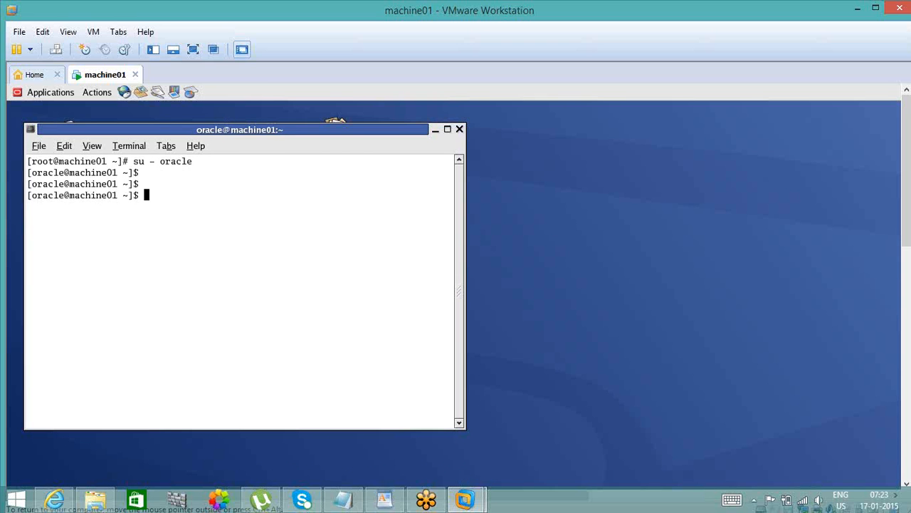
# - Change to the dbs directory under $ORACLE_HOME
pyautogui.write('cd $ORACLE_HOME')
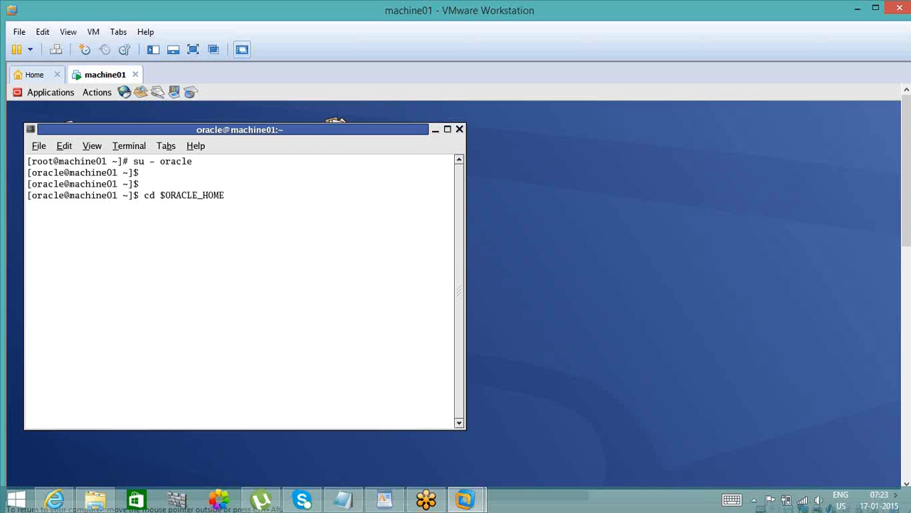
pyautogui.write('/dbs')
pyautogui.press('Return')
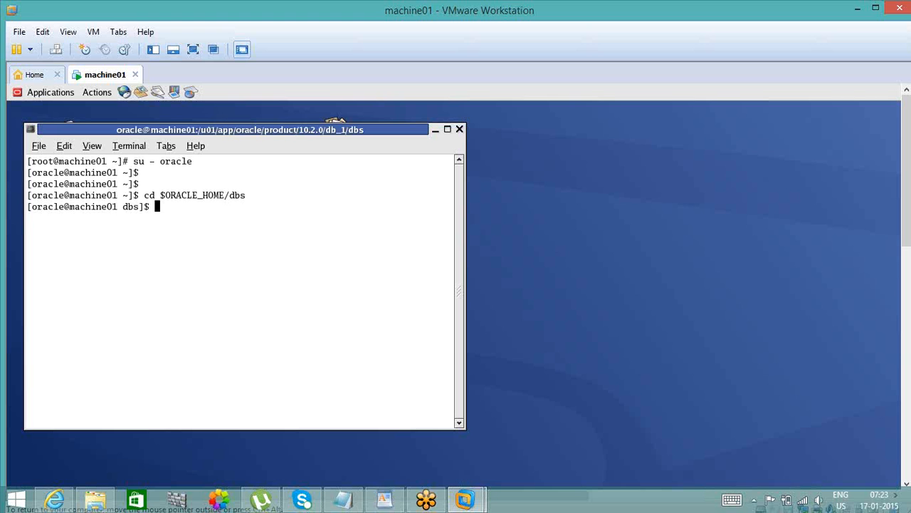
# - Run oraenv in the current shell and set ORACLE_SID to dba1
pyautogui.write('sqlplus')
pyautogui.press('BackSpace')
pyautogui.press('BackSpace')
pyautogui.press('BackSpace')
pyautogui.press('BackSpace')
pyautogui.press('BackSpace')
pyautogui.press('BackSpace')
pyautogui.press('BackSpace')
pyautogui.press('BackSpace')
pyautogui.write('. oraenv')
pyautogui.press('Return')
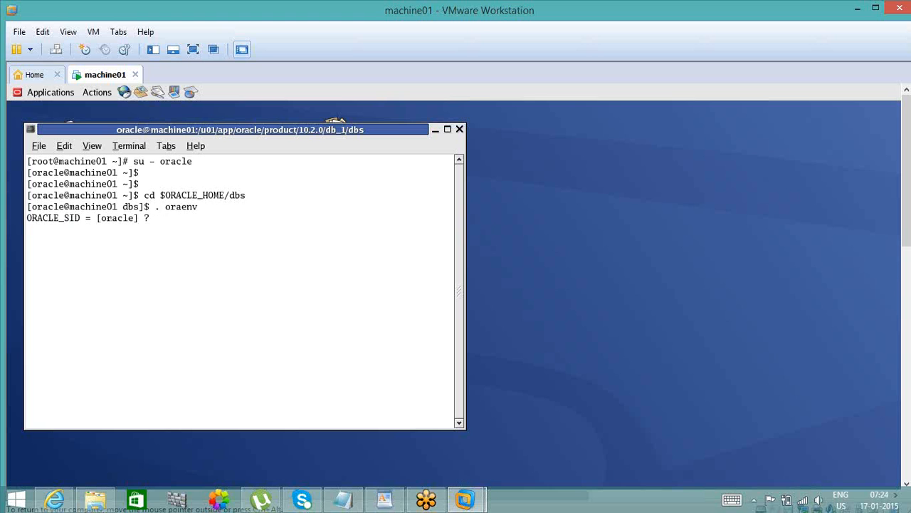
pyautogui.write('dba1')
pyautogui.press('Return')
# - Connect to the database through SQL*Plus as sysdba with operating system authentication
pyautogui.press('Return')
pyautogui.press('Return')
pyautogui.write('sqlp1')
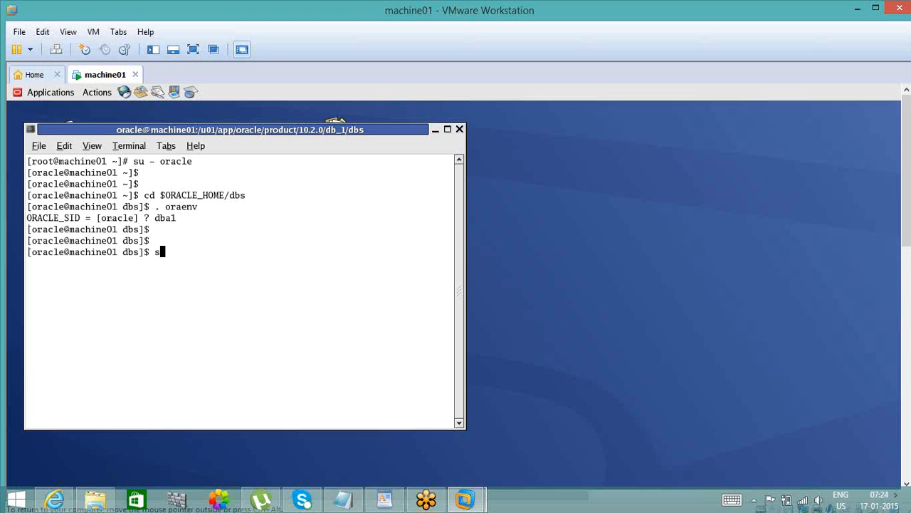
pyautogui.write('us / as sysdba')
pyautogui.press('Return')
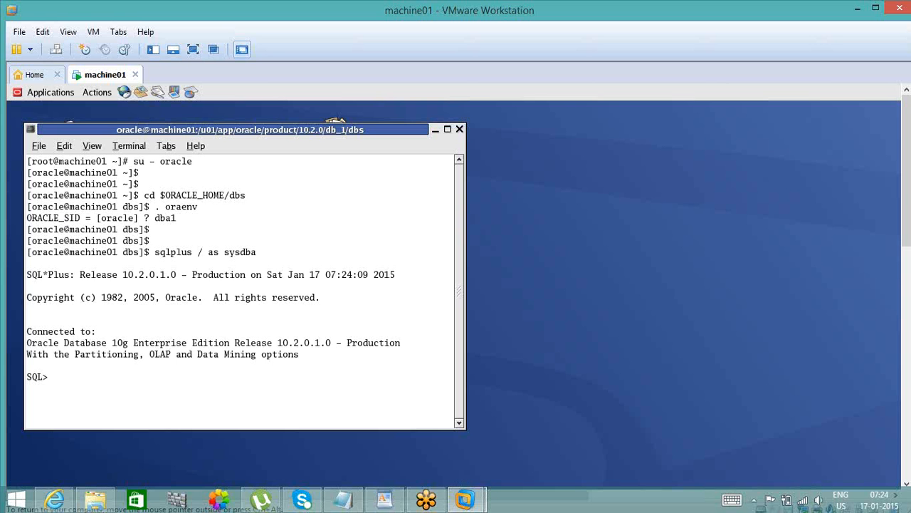
# - List file_id and file_name from dba_data_files ordered by the first column, and review the listing from its beginning
pyautogui.write('select file_id, file_name from dba')
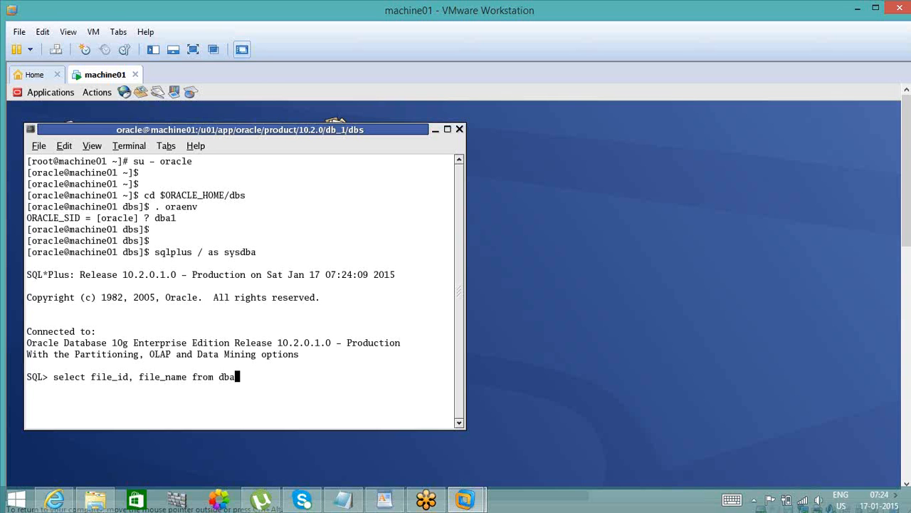
pyautogui.write('_data_files order by 1;')
pyautogui.press('Return')
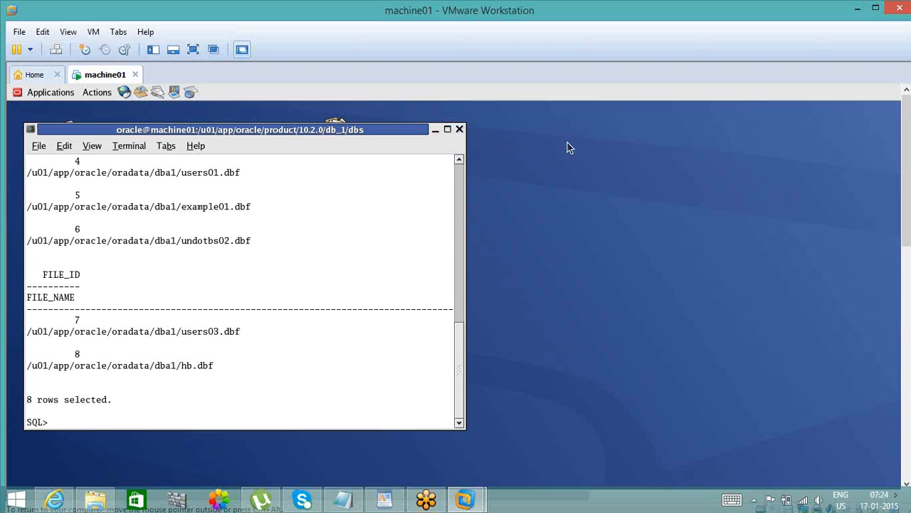
pyautogui.click(460, 179)
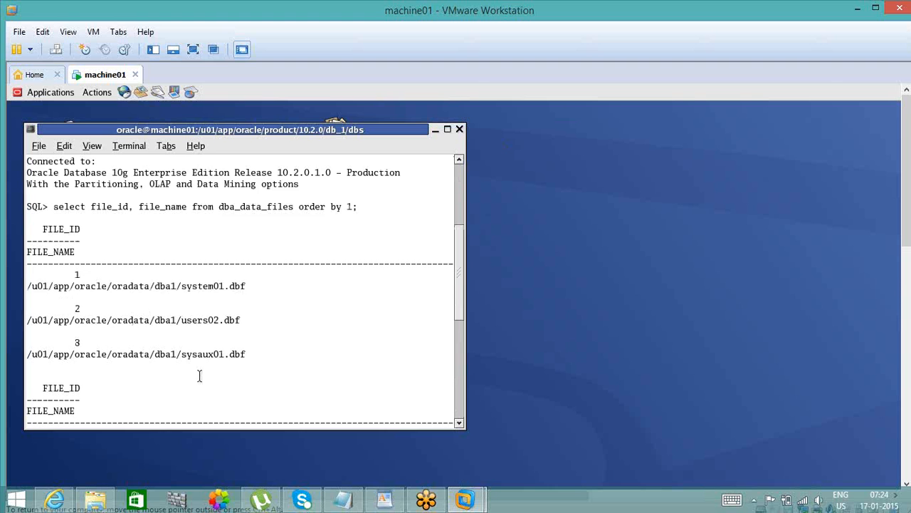
pyautogui.press('Return')
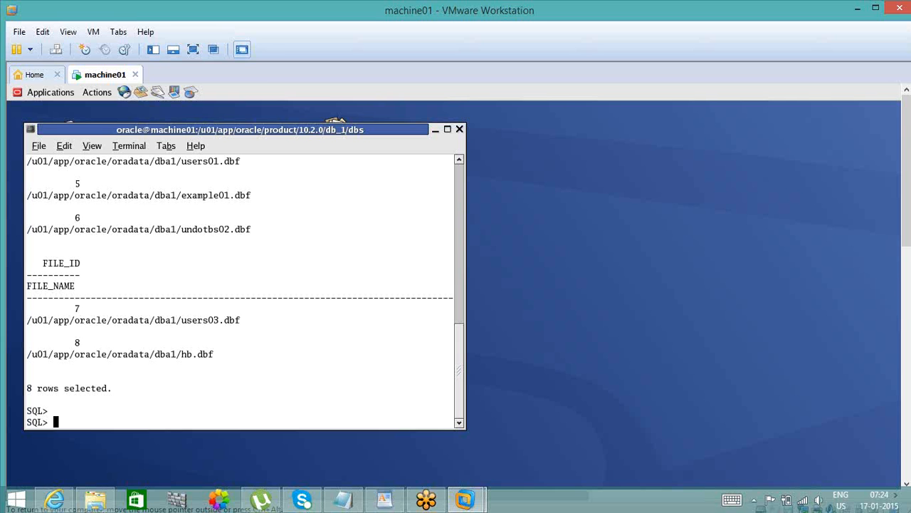
# - Set the file_id column format to a15 and rerun the datafile query
pyautogui.write('column file_id format a')
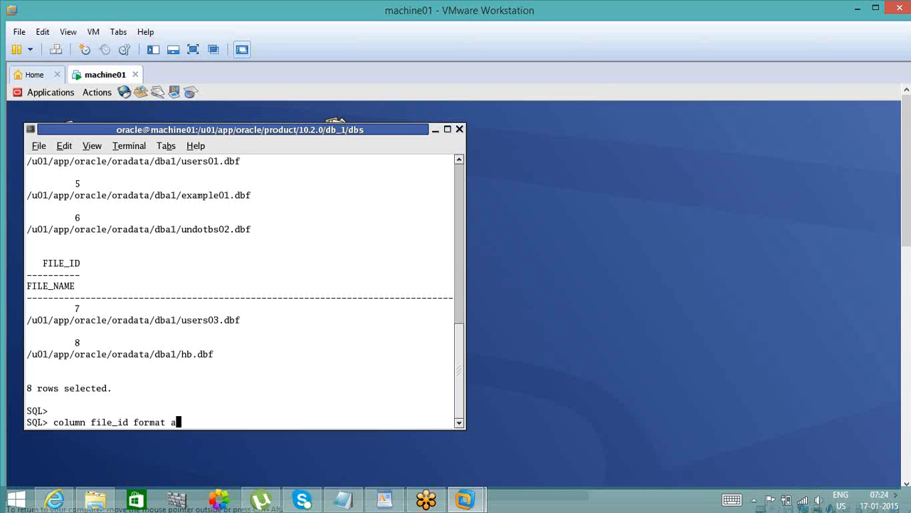
pyautogui.write('15')
pyautogui.press('Return')
pyautogui.write('/')
pyautogui.press('Return')
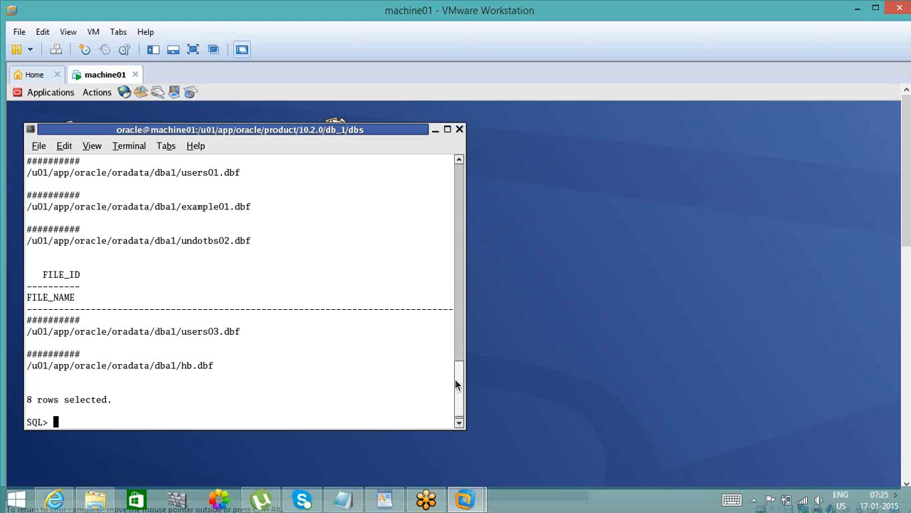
# - Review the earlier datafile listing, checking how the file_id and file_name columns line up, and return to the prompt
pyautogui.moveTo(456, 386); pyautogui.dragTo(429, 257)
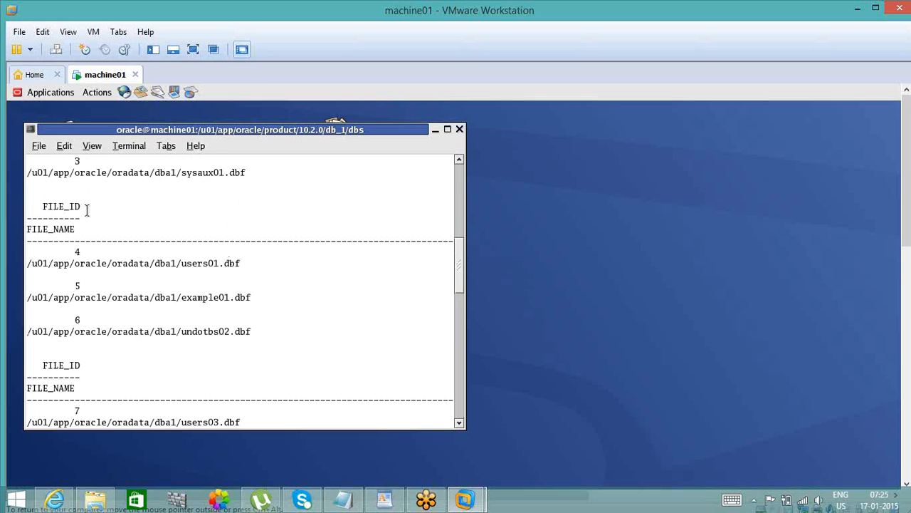
pyautogui.moveTo(86, 211); pyautogui.dragTo(154, 203)
pyautogui.click(155, 202)
pyautogui.doubleClick(66, 205)
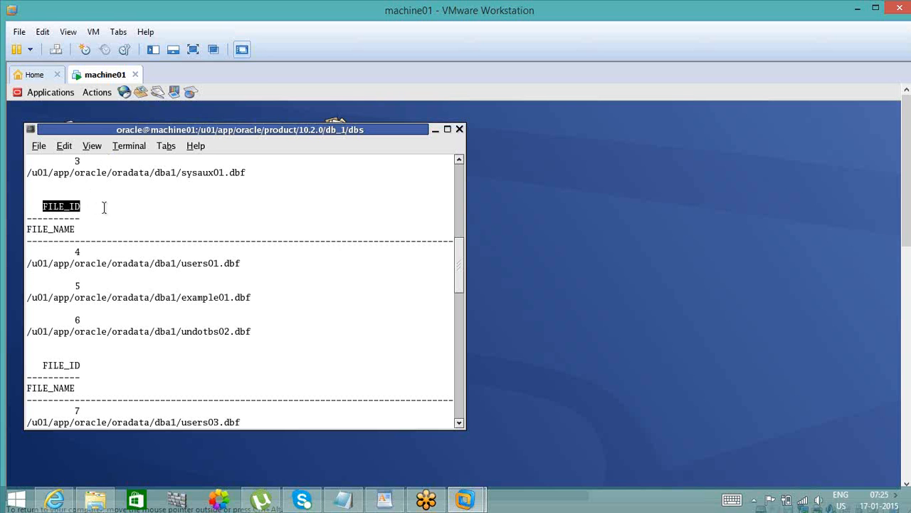
pyautogui.doubleClick(54, 231)
pyautogui.doubleClick(48, 262)
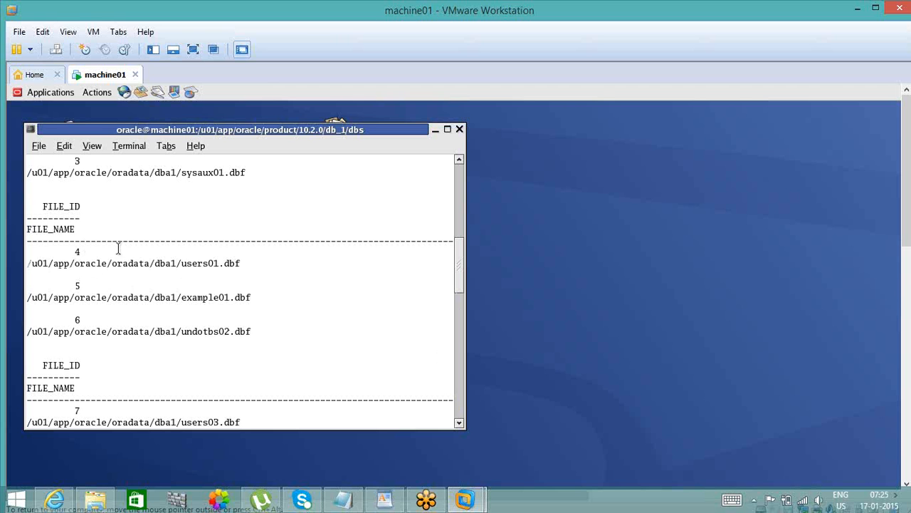
pyautogui.doubleClick(118, 248)
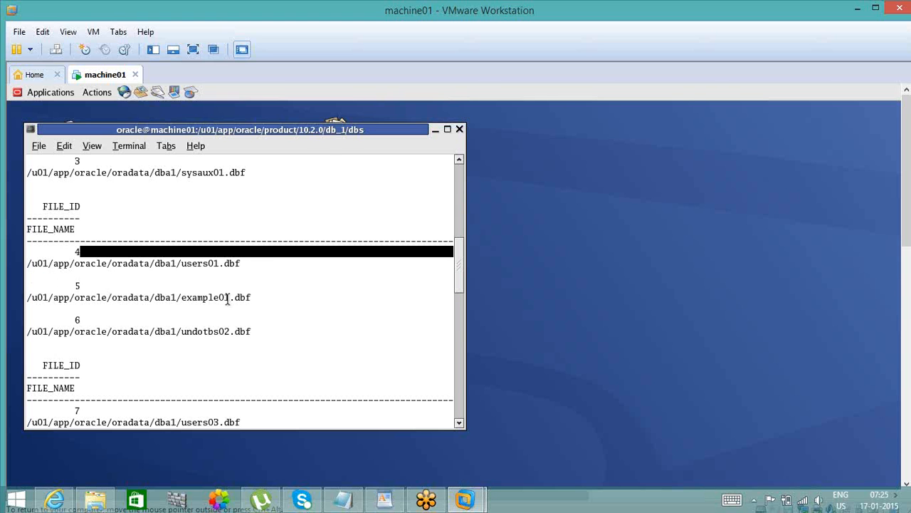
pyautogui.click(459, 406)
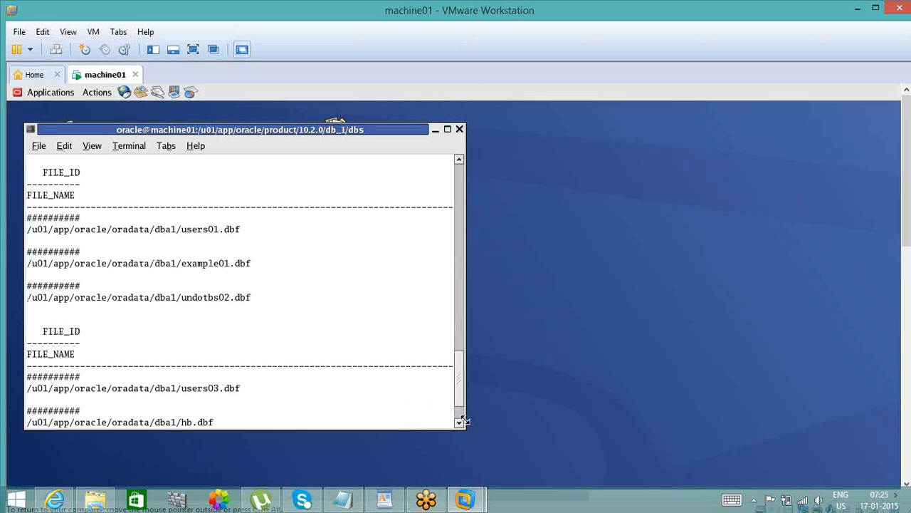
pyautogui.click(459, 418)
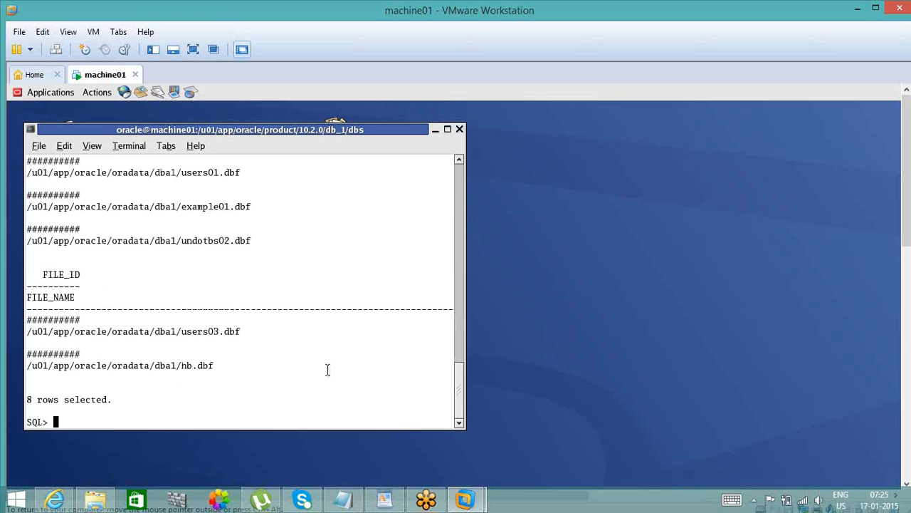
# - Set the SQL*Plus line size and page size to 10000 and rerun the datafile query
pyautogui.write('set line 10000')
pyautogui.press('Return')
pyautogui.write('s')
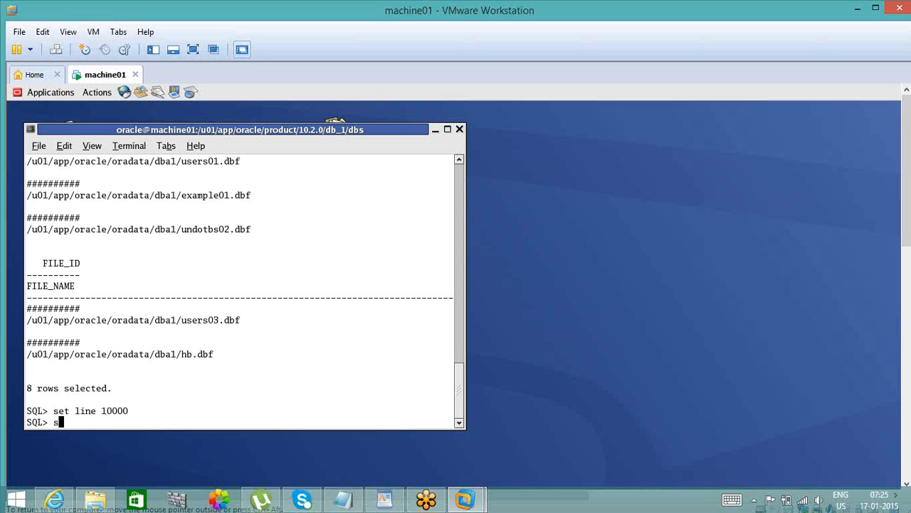
pyautogui.write('et pages 10000')
pyautogui.press('Return')
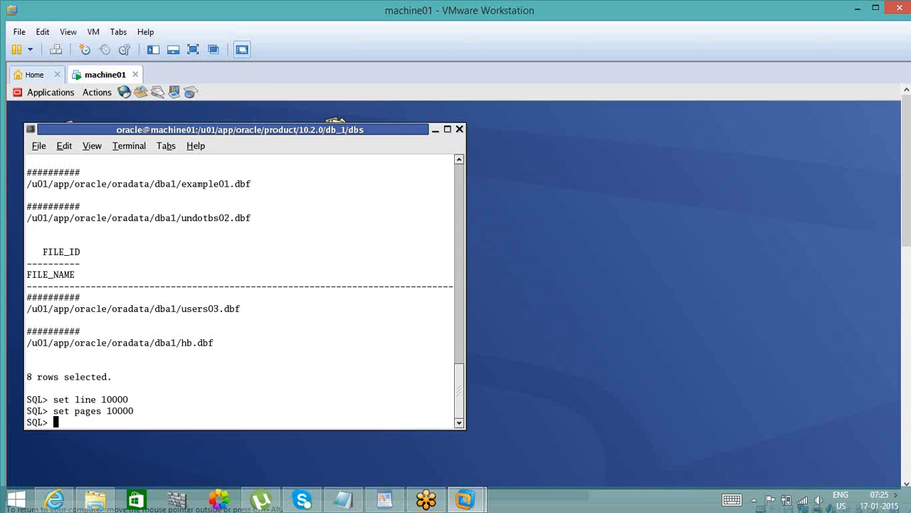
pyautogui.press('Return')
pyautogui.write('/')
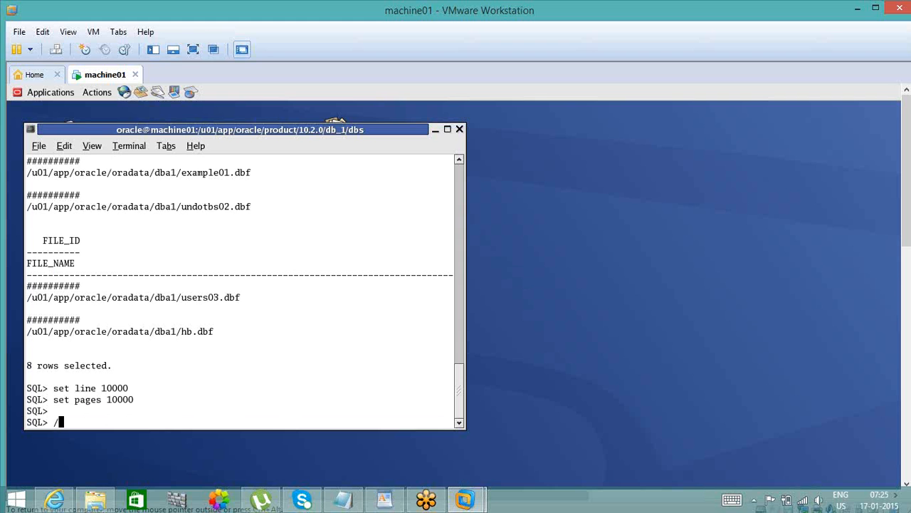
pyautogui.press('Return')
# - Set the file_id column format to a50, rerun the datafile query and check the file_id values
pyautogui.write('set')
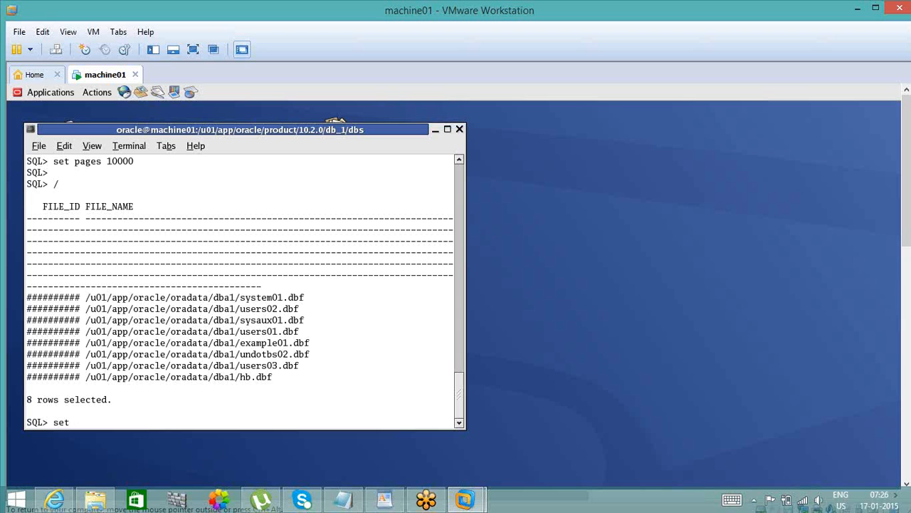
pyautogui.press('BackSpace')
pyautogui.press('BackSpace')
pyautogui.press('BackSpace')
pyautogui.write('column file_id format a')
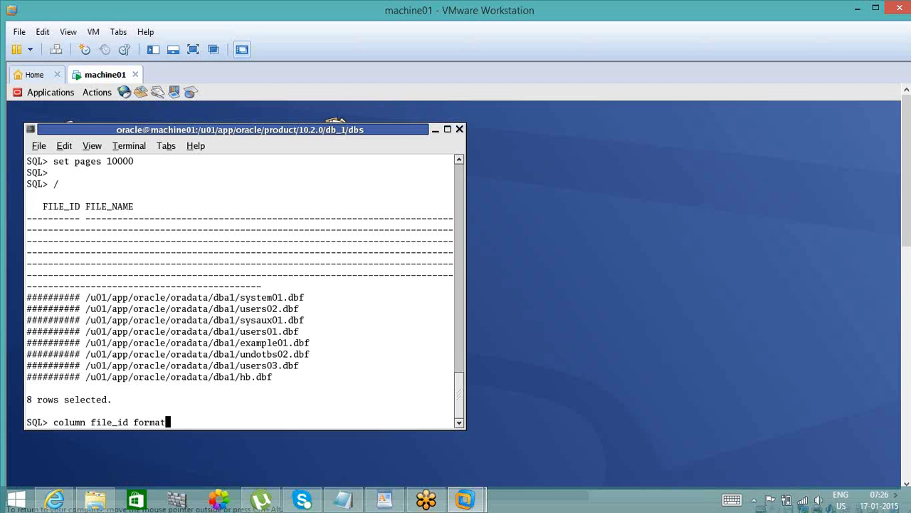
pyautogui.write('50')
pyautogui.press('Return')
pyautogui.write('/')
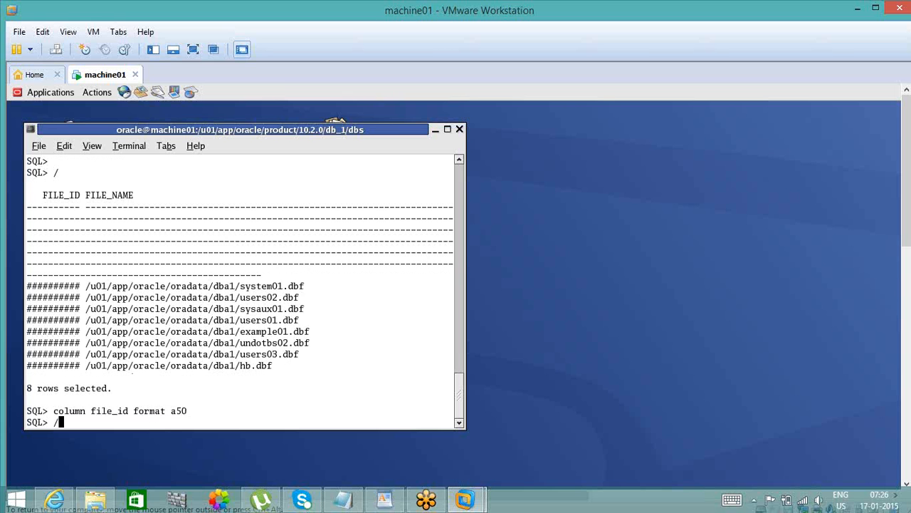
pyautogui.press('Return')
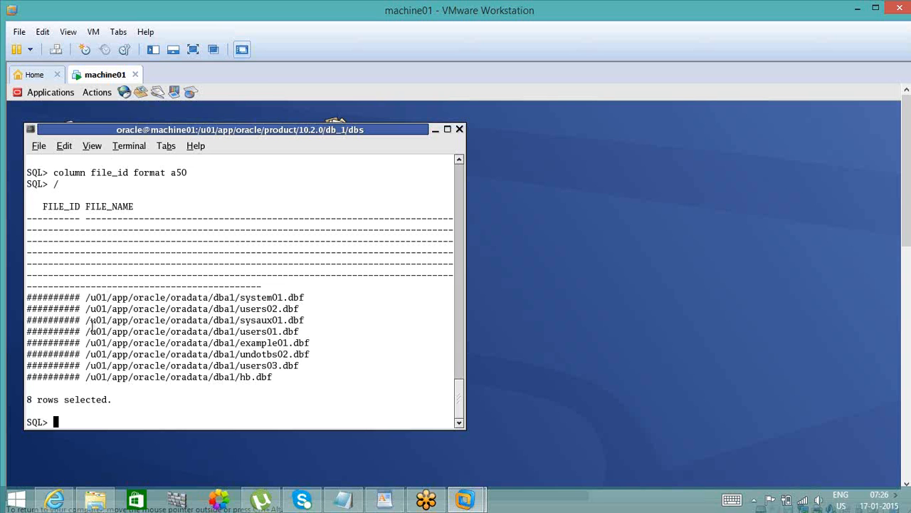
pyautogui.doubleClick(66, 294)
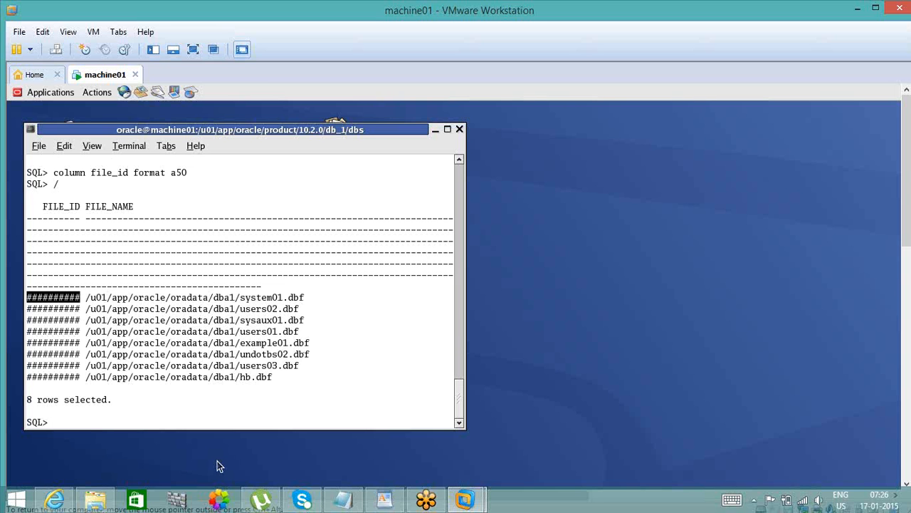
# - Exit SQL*Plus and reconnect as sysdba with operating system authentication
pyautogui.click(156, 404)
pyautogui.write('exit')
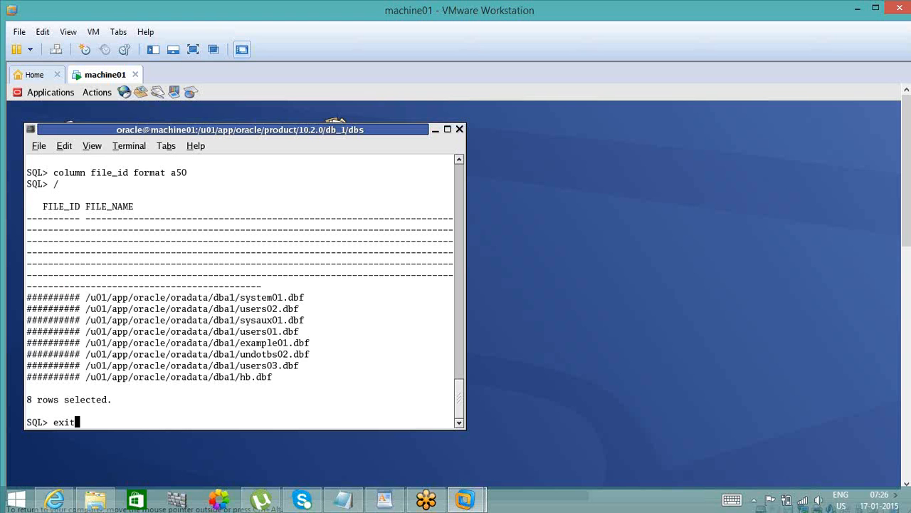
pyautogui.press('Return')
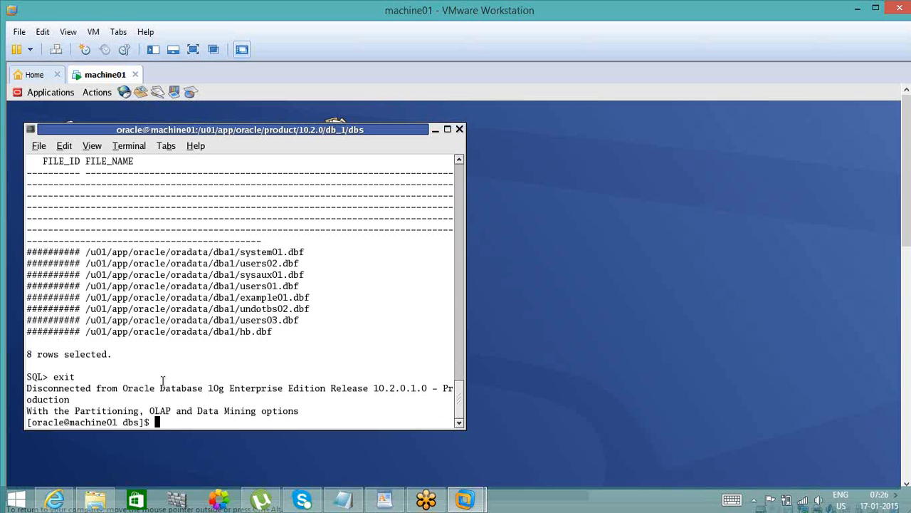
pyautogui.write('sqlplus / as ysdb')
pyautogui.press('BackSpace')
pyautogui.press('BackSpace')
pyautogui.press('BackSpace')
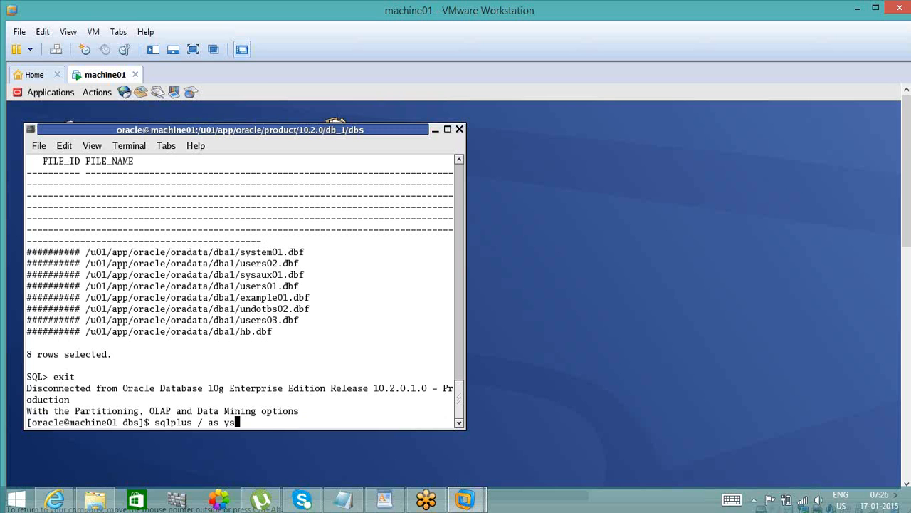
pyautogui.press('BackSpace')
pyautogui.write('sysdba')
pyautogui.press('Return')
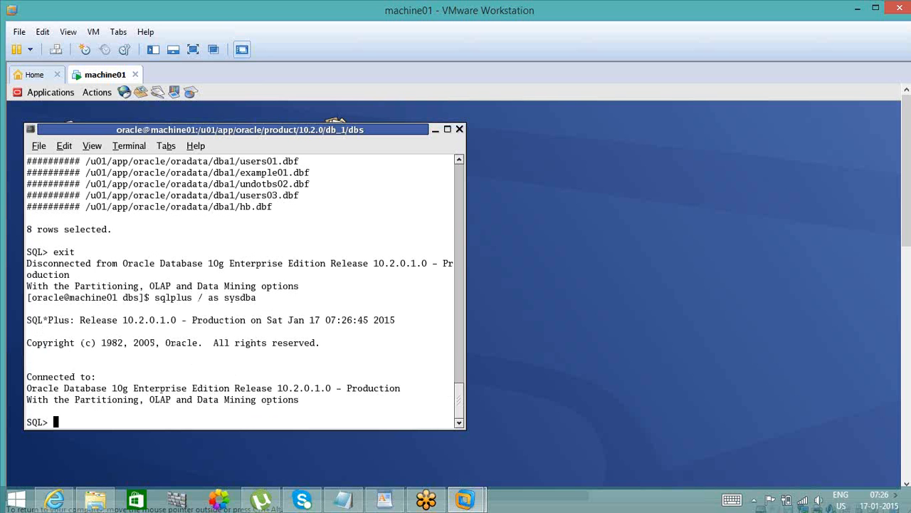
# - Begin a create tablespace statement for a tablespace named hotbkp
pyautogui.press('Return')
pyautogui.write('cr')
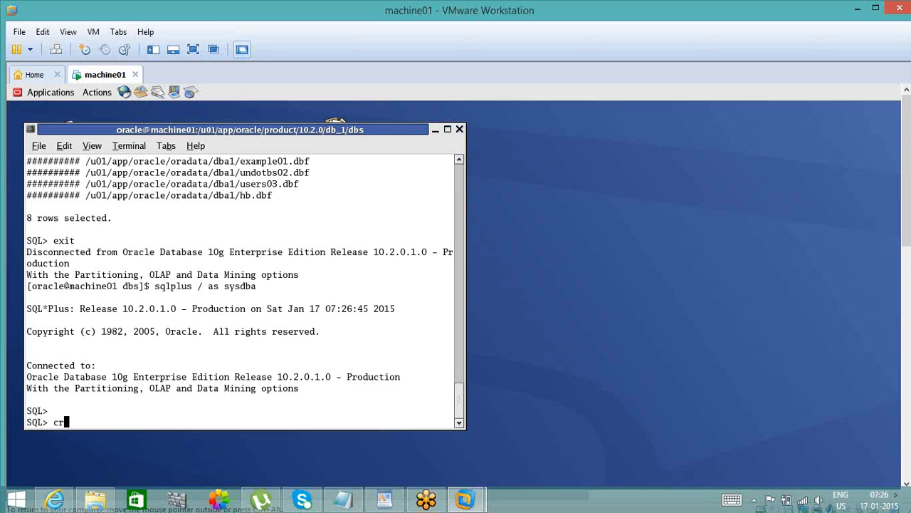
pyautogui.write('eate tabel')
pyautogui.press('BackSpace')
pyautogui.press('BackSpace')
pyautogui.write('lespace hotbkp')
pyautogui.press('Return')
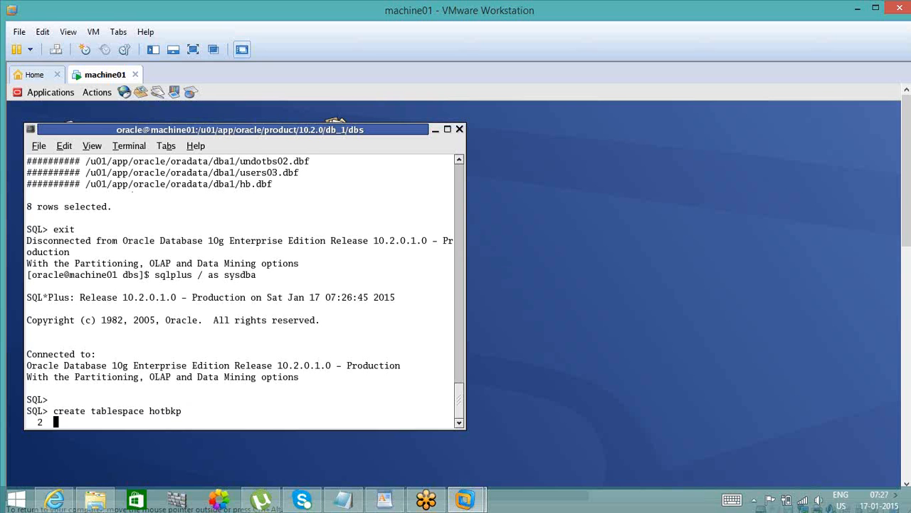
# - Complete the tablespace statement with datafile '/u01/app/oracle/oradata/dba1/hotbkp.dbf' of size 1m and run it
pyautogui.write("datafile '")
pyautogui.moveTo(86, 173); pyautogui.dragTo(239, 173)
pyautogui.middleClick(161, 422)
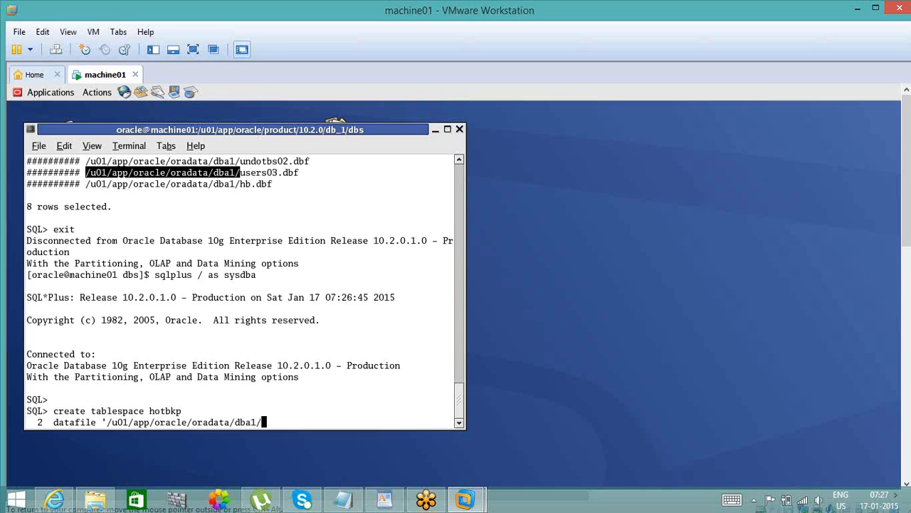
pyautogui.write("hotbkp.dbf' size 1m")
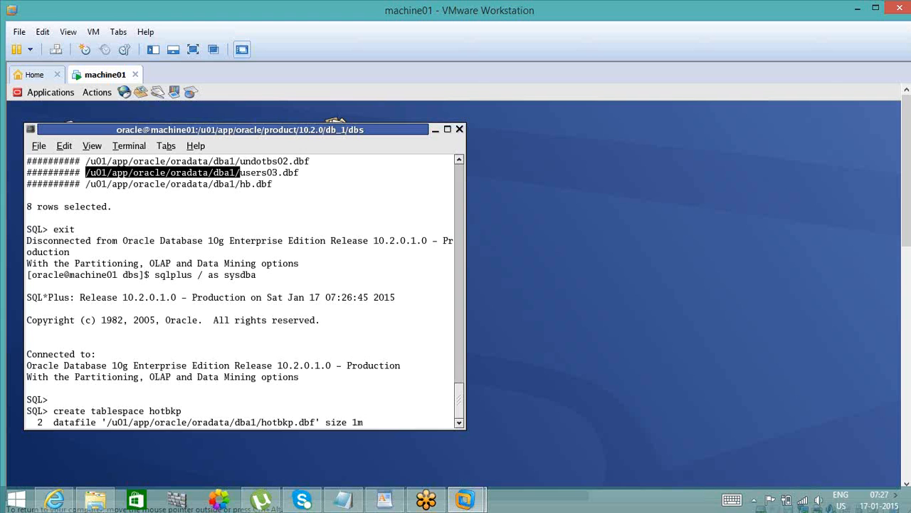
pyautogui.write(';')
pyautogui.press('Return')
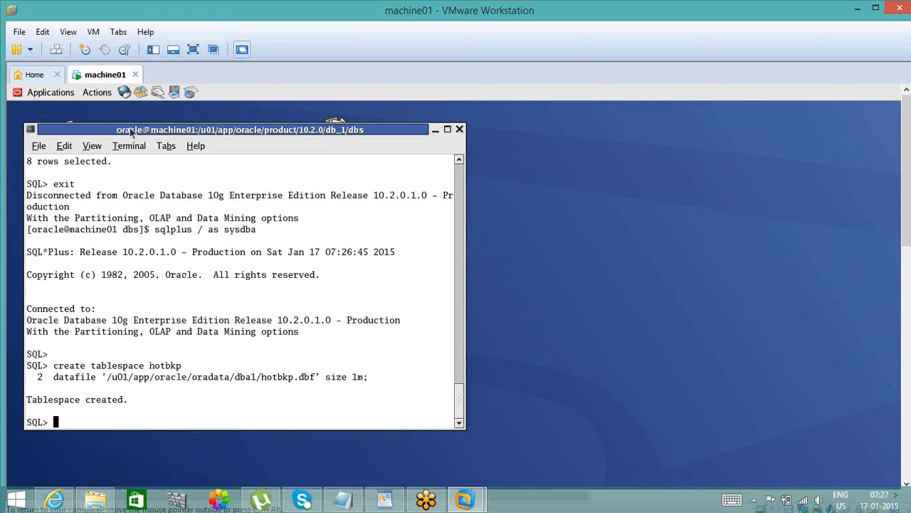
# - Copy the tablespace name, begin a create user statement for hotbkp and enter the account password in the identified by clause
pyautogui.tripleClick(159, 364)
pyautogui.doubleClick(160, 366)
pyautogui.hotkey('ctrl', 'c')
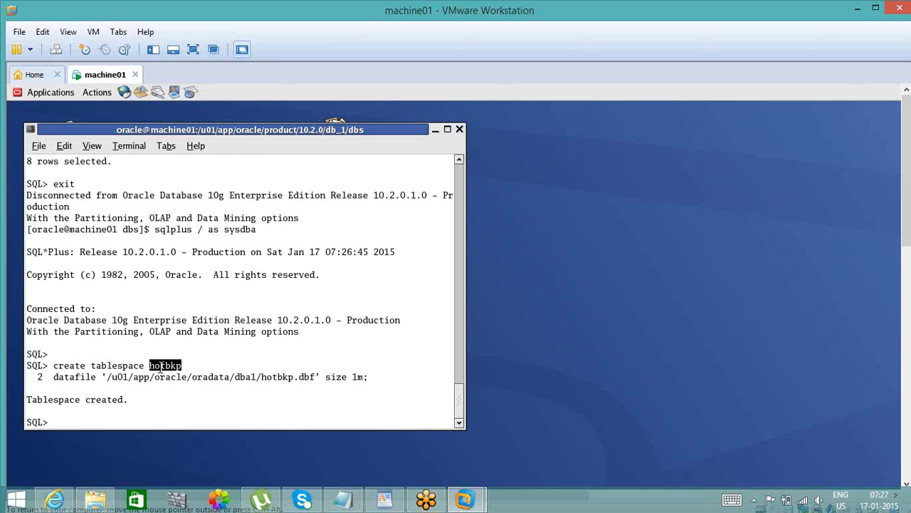
pyautogui.write('create user hotbk')
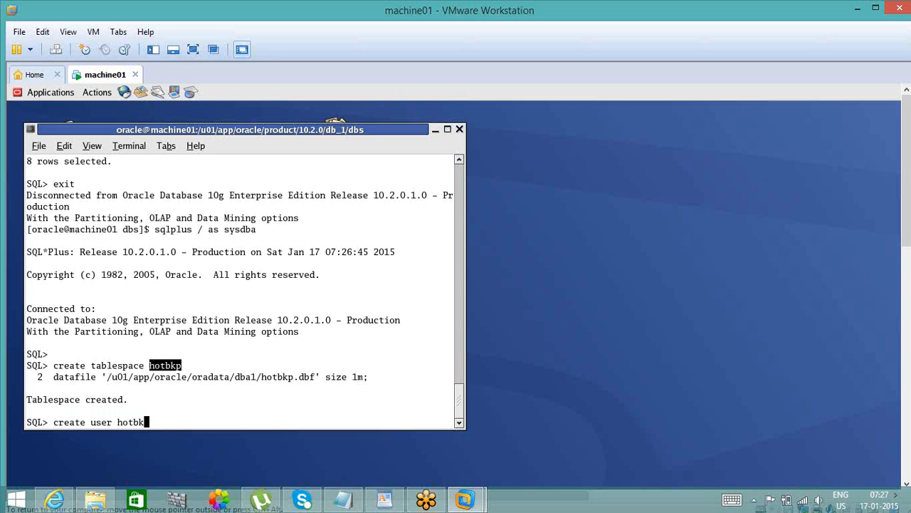
pyautogui.write('p identified by hot')
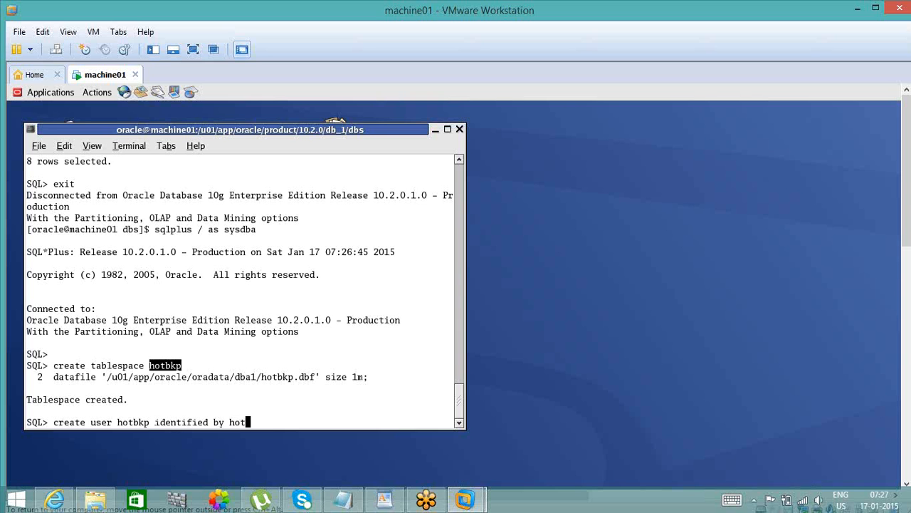
pyautogui.write('bkp')
pyautogui.press('Return')
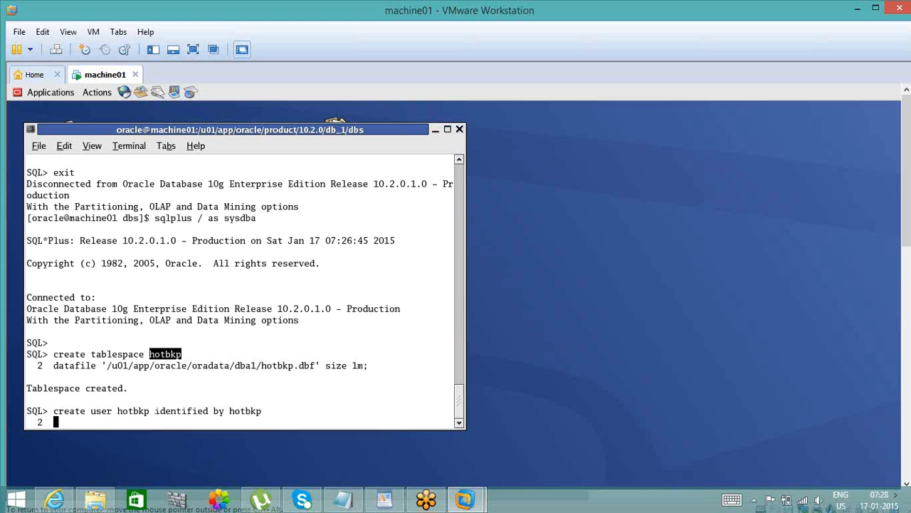
# - Assign hotbkp as the new user's default tablespace and run the create user statement
pyautogui.write('default tablespace')
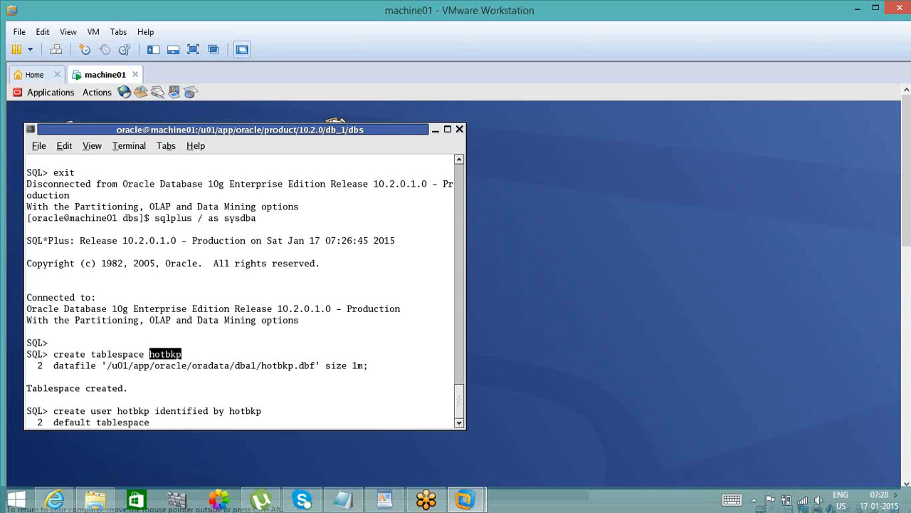
pyautogui.middleClick(180, 353)
pyautogui.write(';')
pyautogui.press('Return')
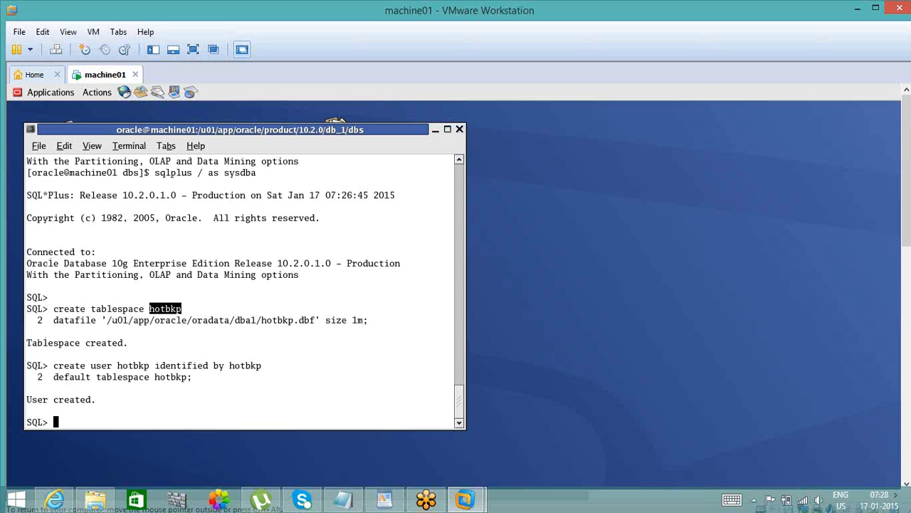
# - Grant the connect and resource roles to the user hotbkp
pyautogui.write('grant connect, reso')
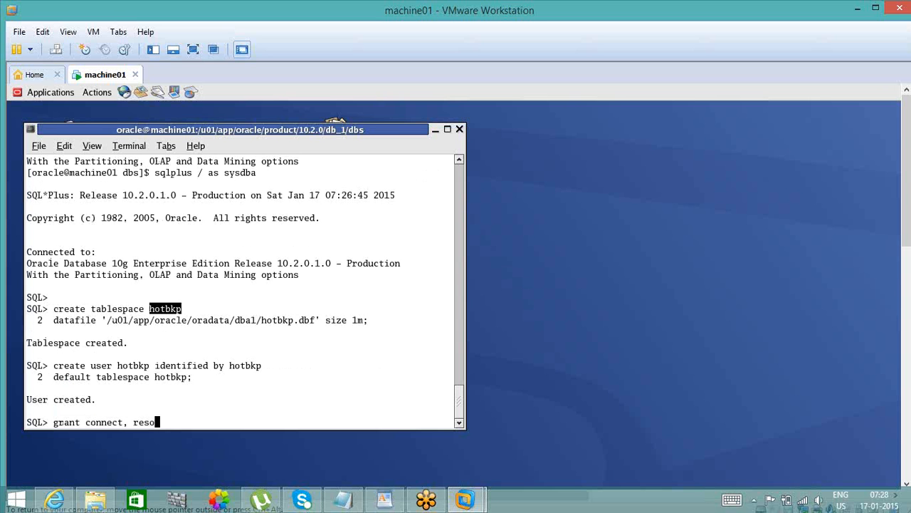
pyautogui.write('urce to')
pyautogui.hotkey('ctrl', 'shift', 'v')
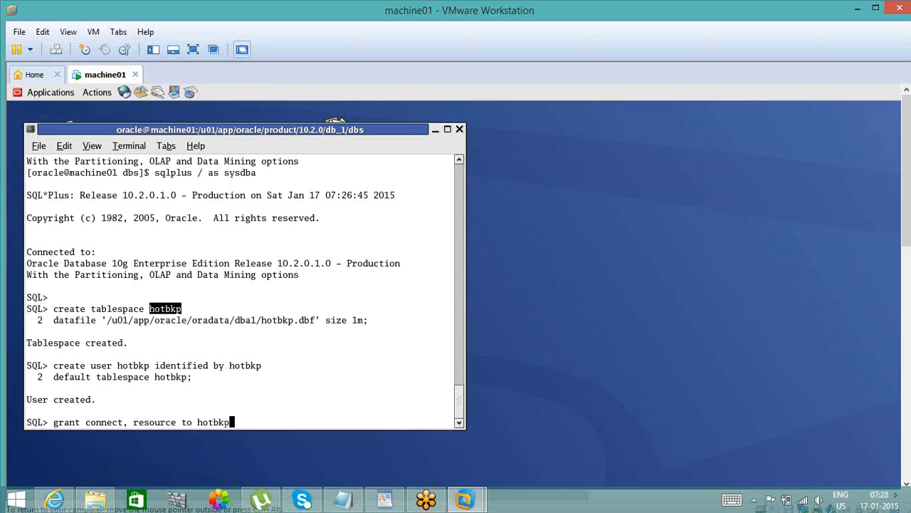
pyautogui.write(';')
pyautogui.press('Return')
# - Grant the dba role to the newly created user
pyautogui.write('g')
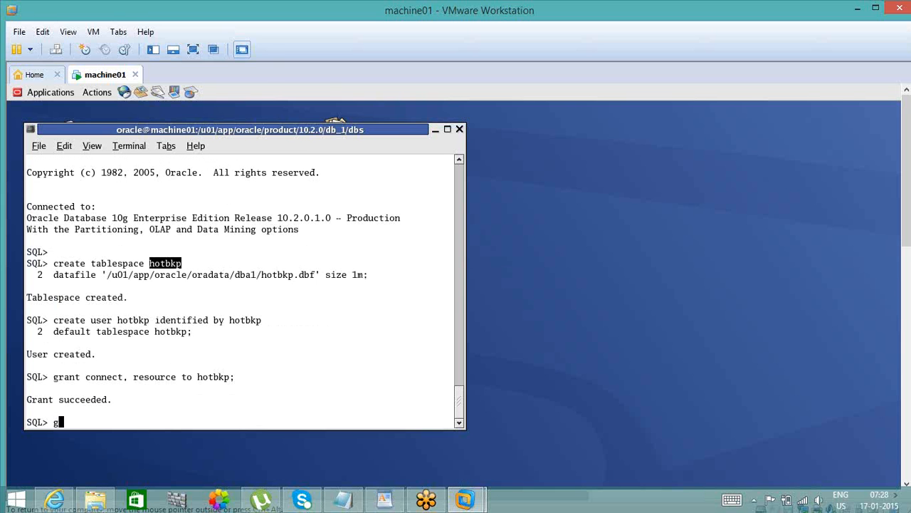
pyautogui.write('rant dba to hotbkp;')
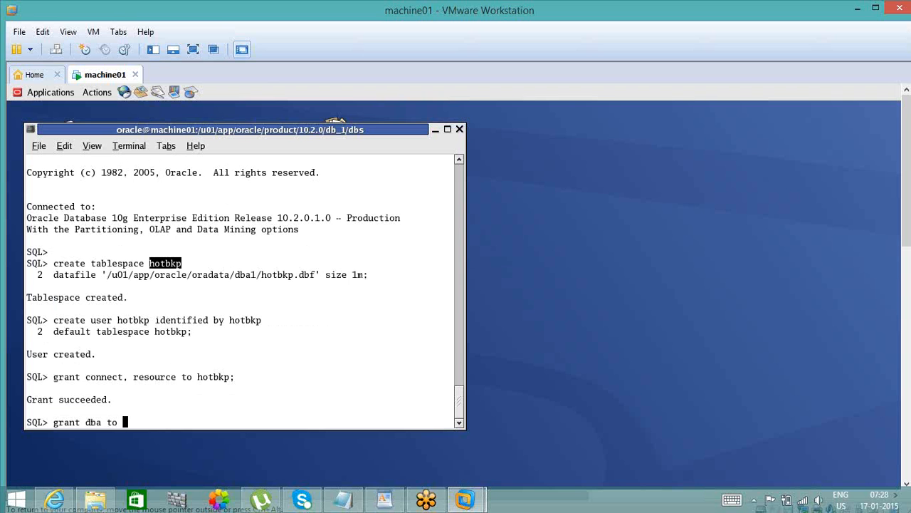
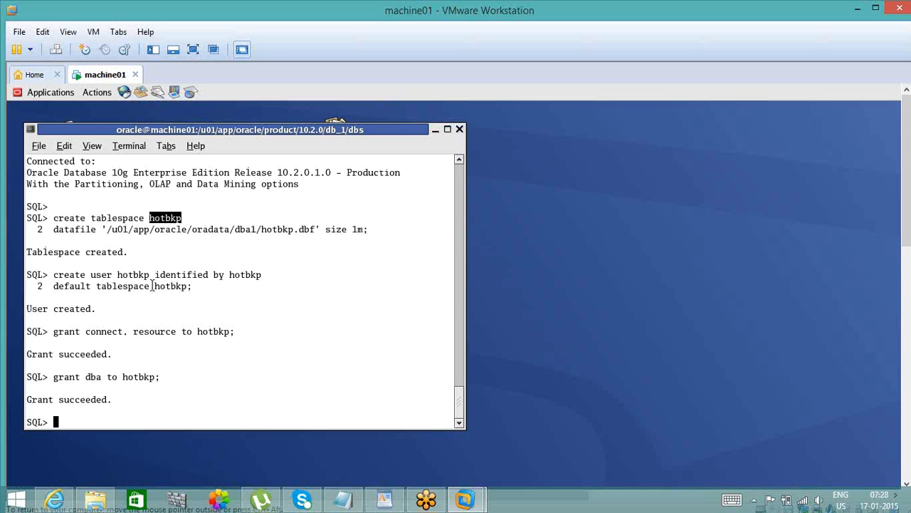
pyautogui.doubleClick(180, 284)
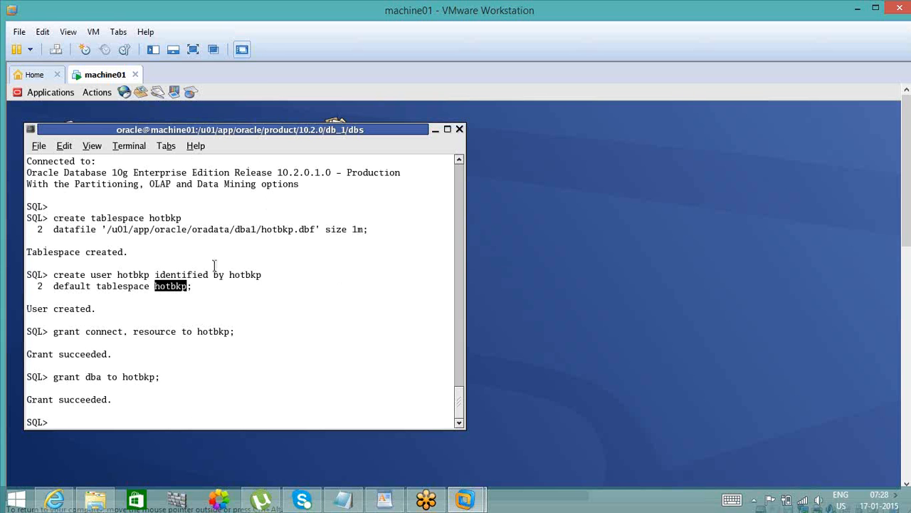
pyautogui.tripleClick(240, 273)
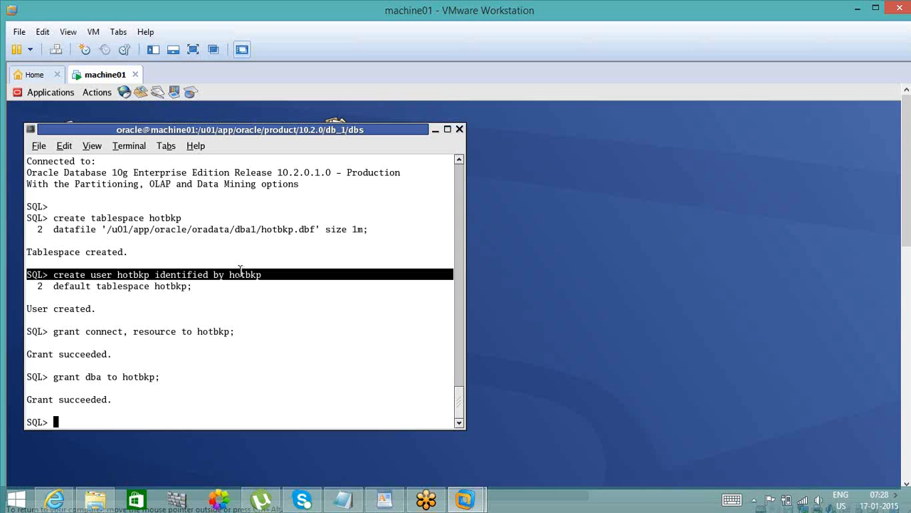
pyautogui.doubleClick(240, 273)
pyautogui.click(245, 275)
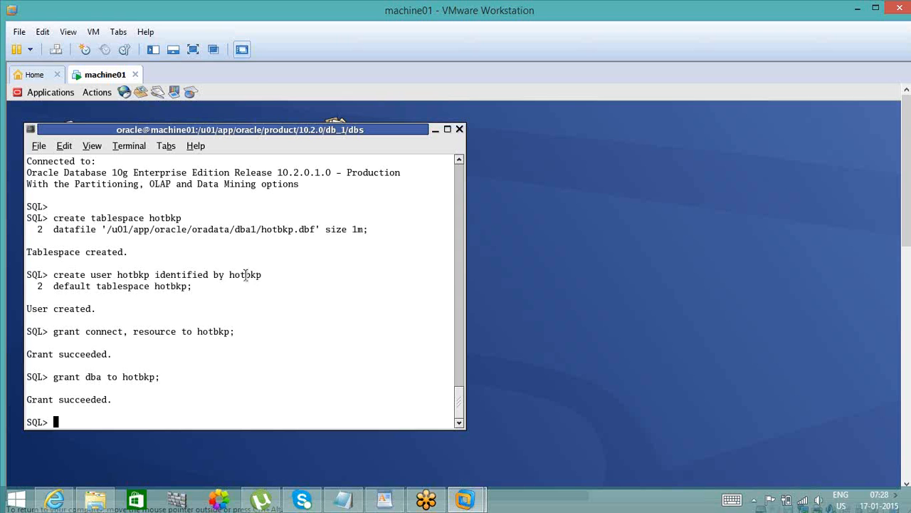
pyautogui.tripleClick(246, 275)
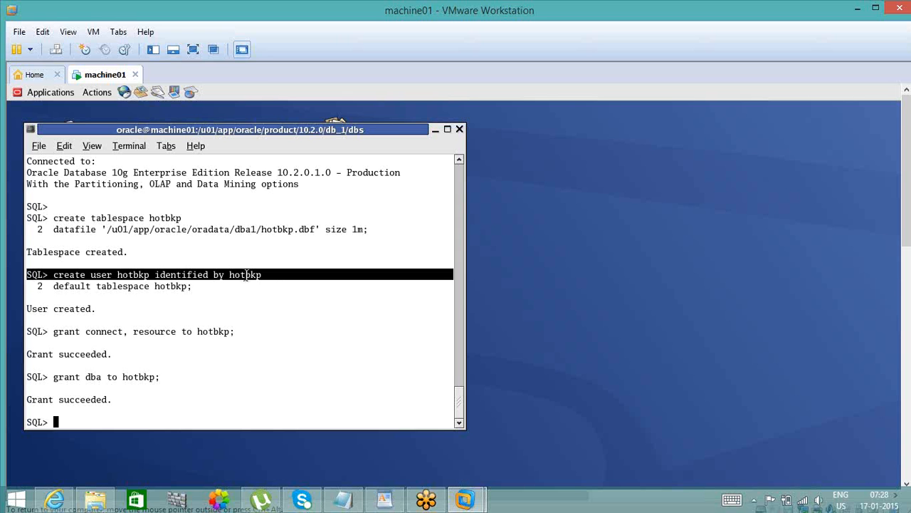
pyautogui.click(173, 291)
pyautogui.doubleClick(173, 291)
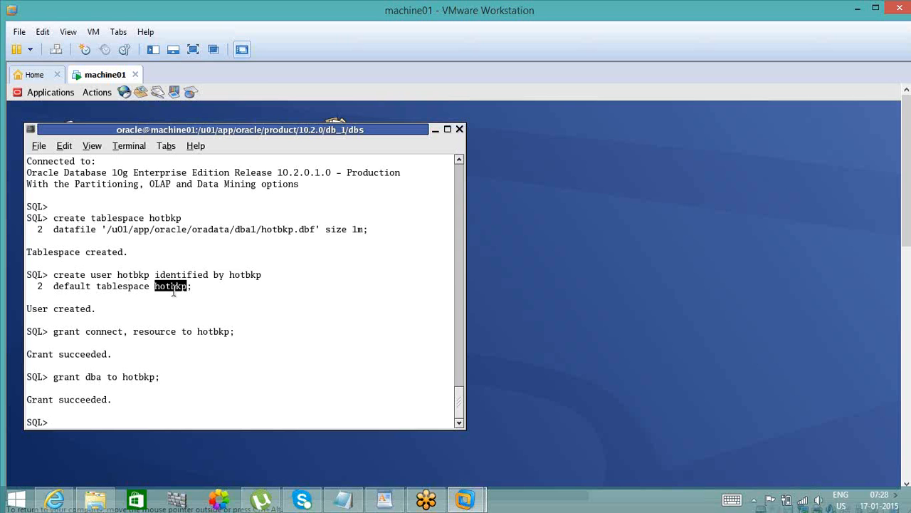
# - Connect to the database as the user hotbkp with the account password
pyautogui.click(179, 392)
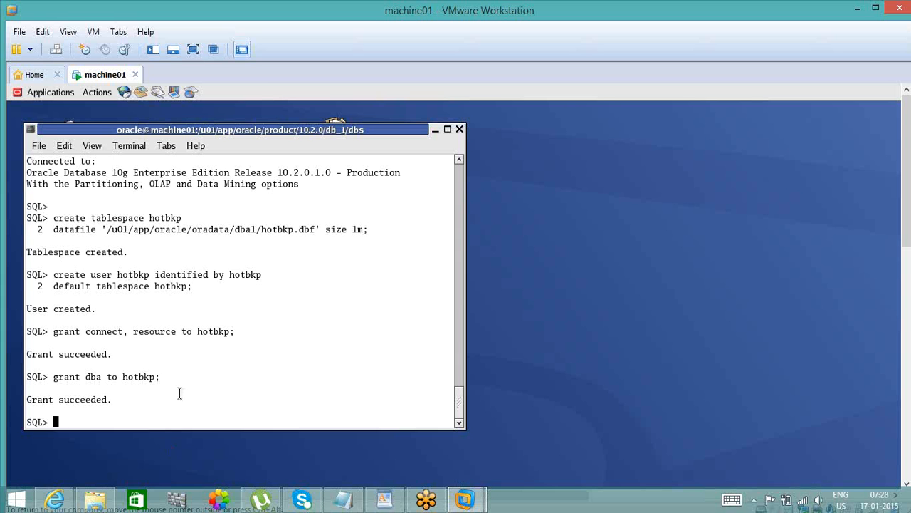
pyautogui.write('conn')
pyautogui.write('hotbkp/hotbkp')
pyautogui.press('Return')
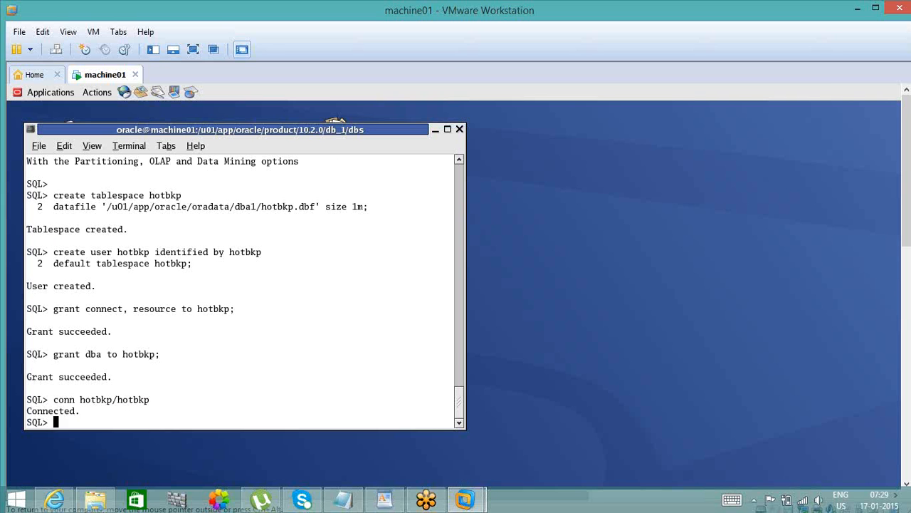
# - Create a table emp in the hotbkp schema as a full copy of scott.emp
pyautogui.write('create table emp ')
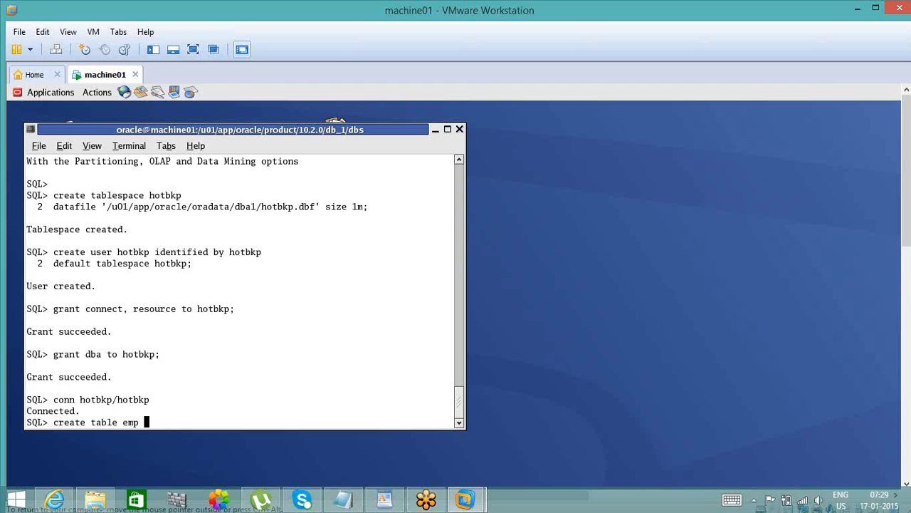
pyautogui.write('as select * from sc')
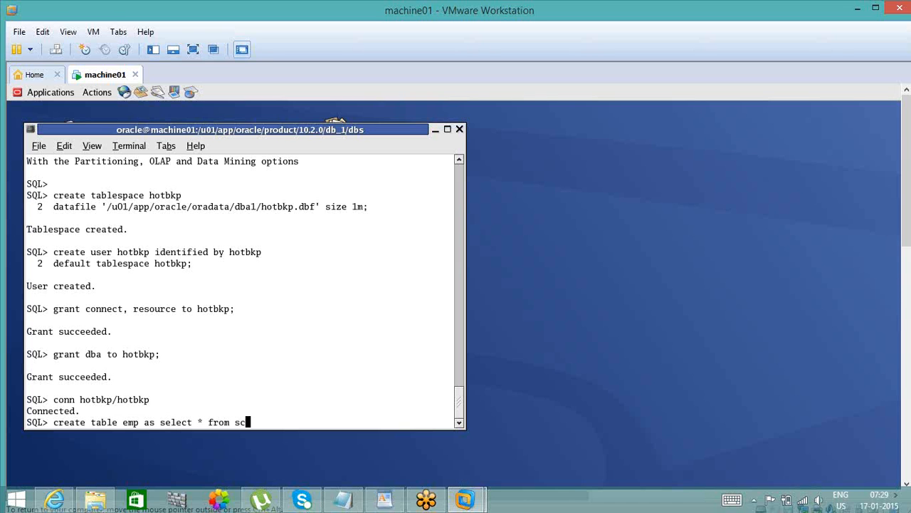
pyautogui.write('ott.emp;')
pyautogui.press('Return')
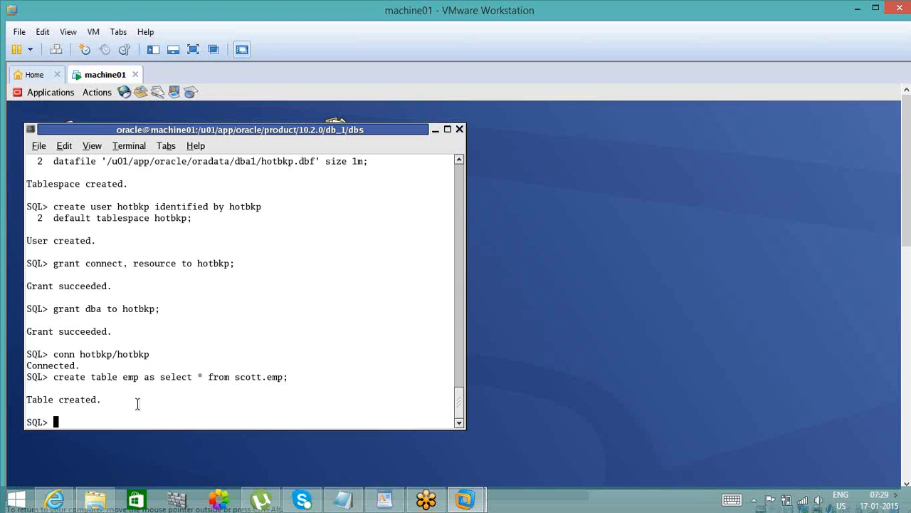
# - Insert all rows of emp back into emp with an insert-select statement, and run the same insert a second time
pyautogui.write('insert into emp ')
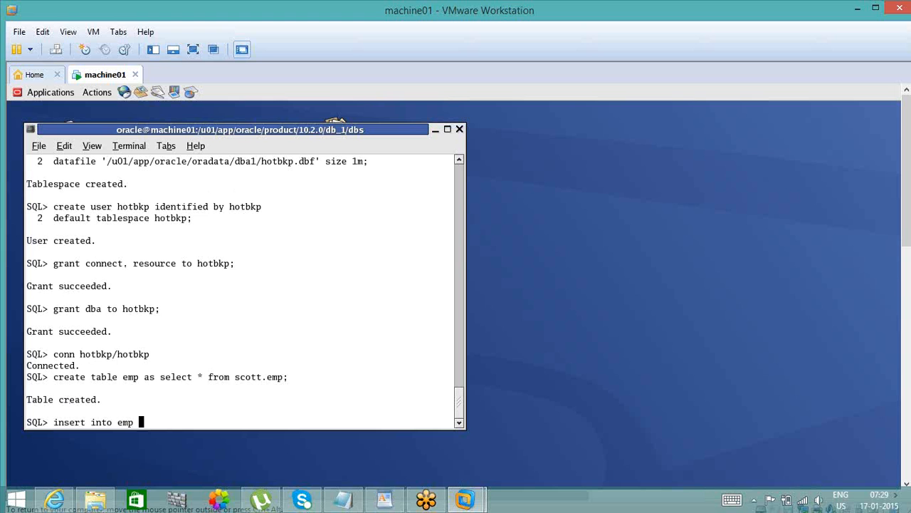
pyautogui.write('select * from emp;')
pyautogui.press('Return')
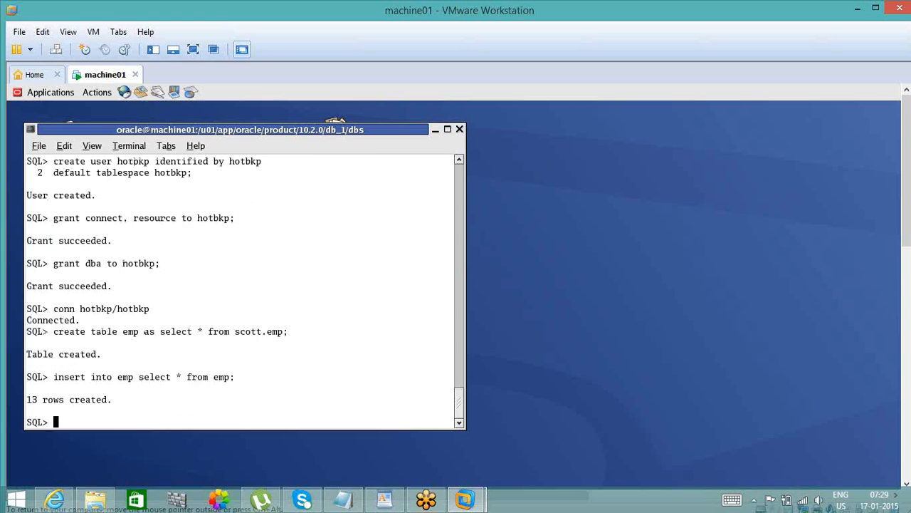
pyautogui.write('/')
pyautogui.press('Return')
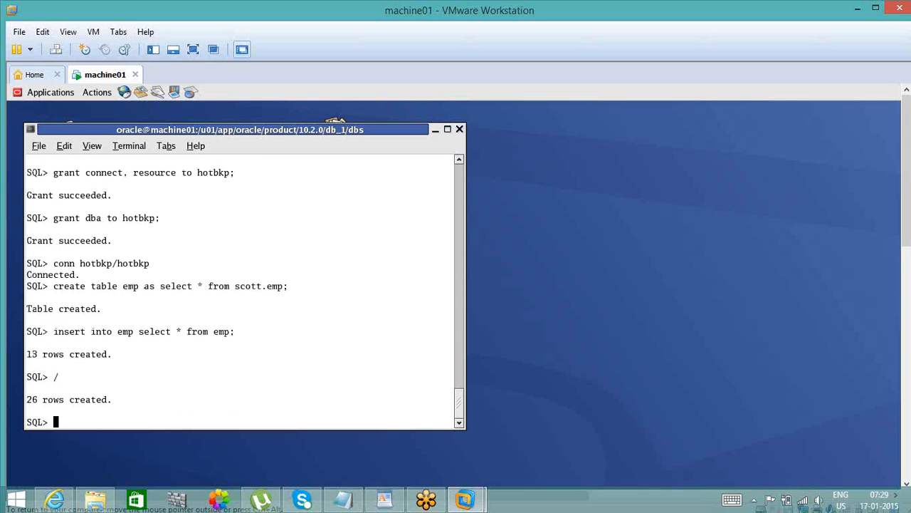
pyautogui.write('commit')
pyautogui.press('BackSpace')
pyautogui.press('BackSpace')
pyautogui.press('BackSpace')
pyautogui.press('BackSpace')
pyautogui.press('BackSpace')
pyautogui.press('BackSpace')
pyautogui.doubleClick(252, 285)
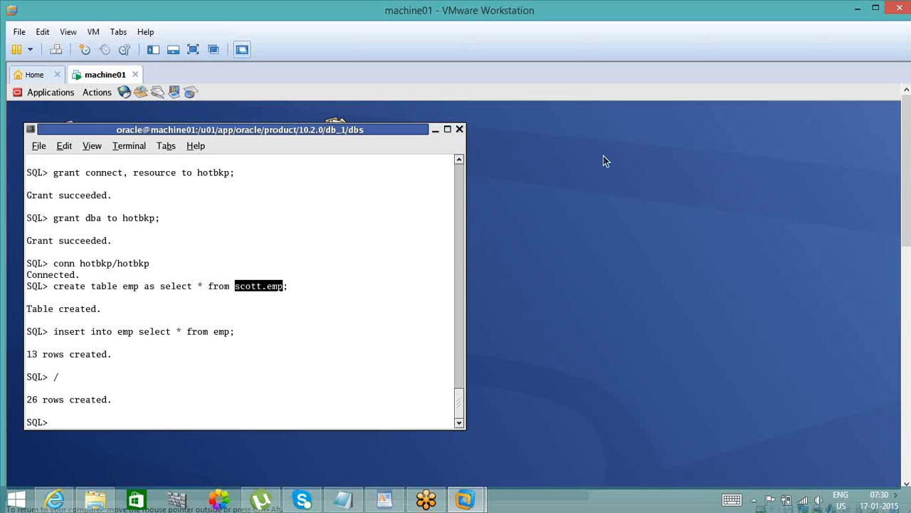
# - Open a second terminal, place it beside the SQL session and switch it to the oracle user with su - oracle
pyautogui.click(624, 135)
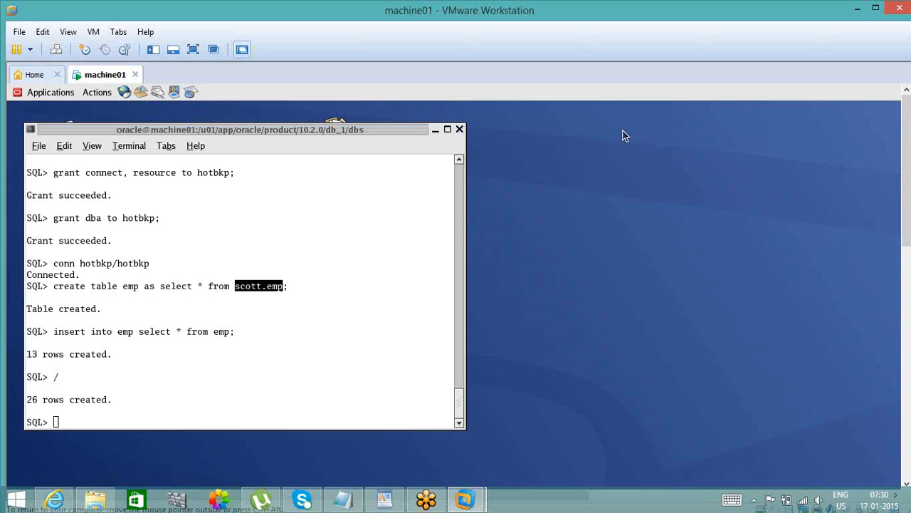
pyautogui.rightClick(623, 133)
pyautogui.click(639, 141)
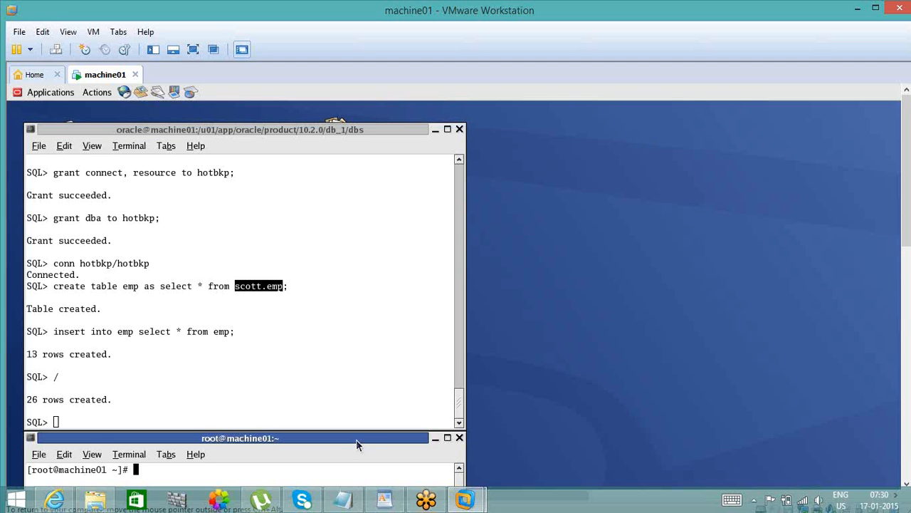
pyautogui.moveTo(361, 438); pyautogui.dragTo(817, 132)
pyautogui.write('s')
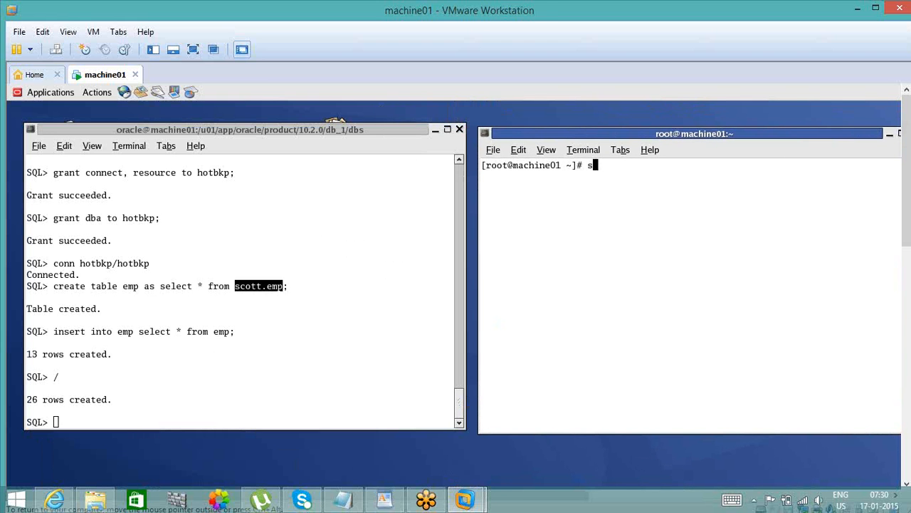
pyautogui.write('u - oracle')
pyautogui.press('Return')
pyautogui.press('Return')
pyautogui.press('Return')
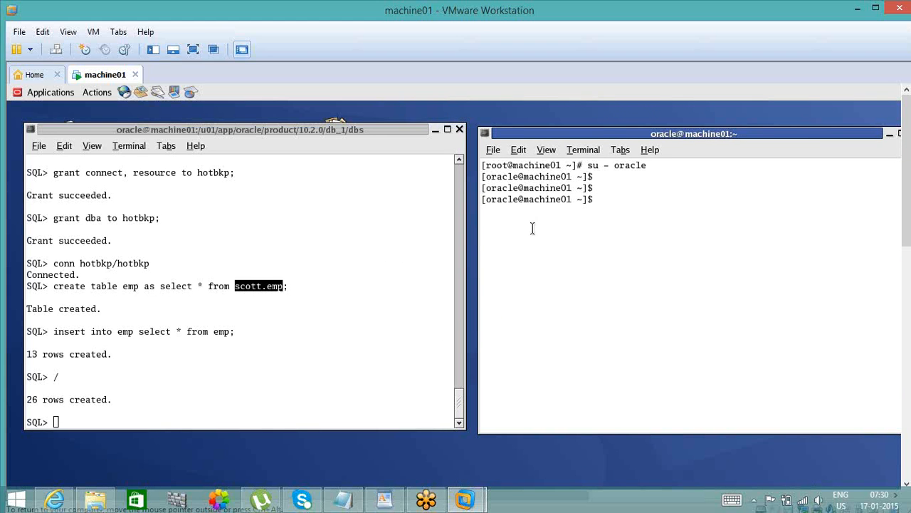
# - In the second terminal, change to the hotbkp datafile's directory /u01/app/oracle/oradata/dba1/ and list its files with ls -ltr
pyautogui.moveTo(459, 166); pyautogui.dragTo(459, 167)
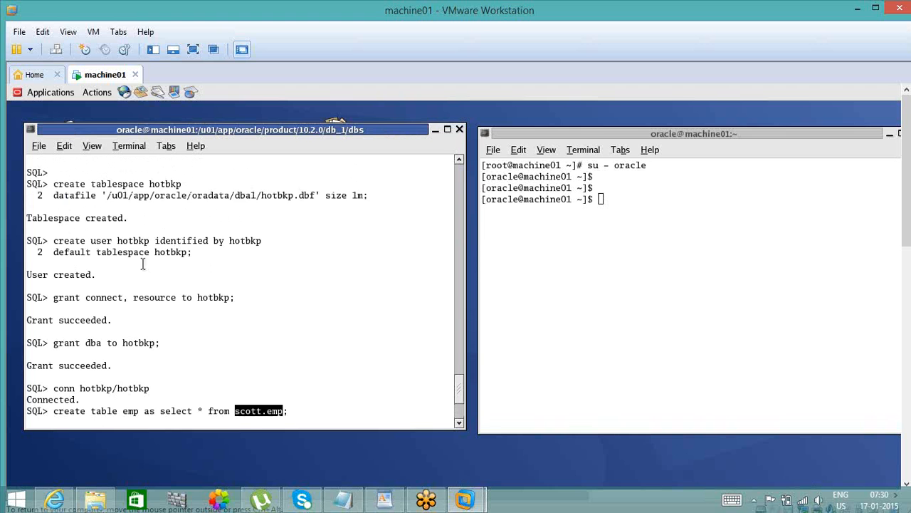
pyautogui.doubleClick(190, 195)
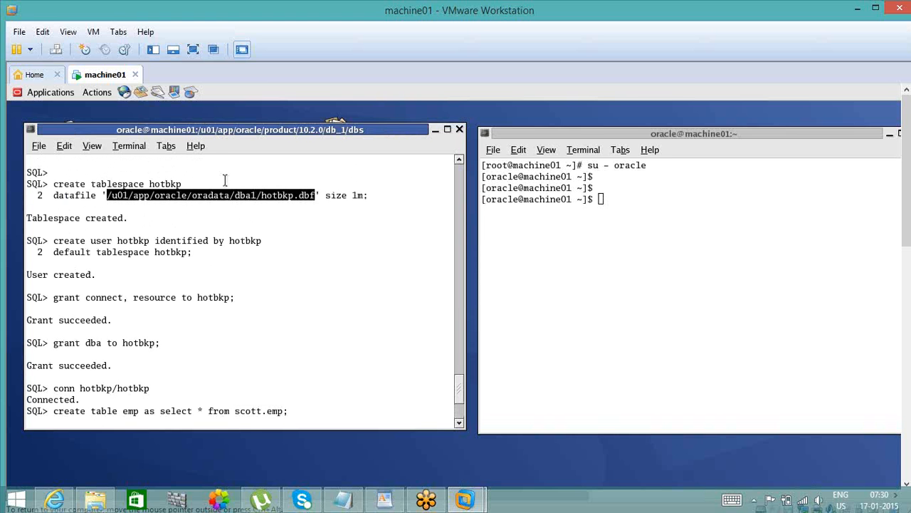
pyautogui.click(649, 220)
pyautogui.write('cd')
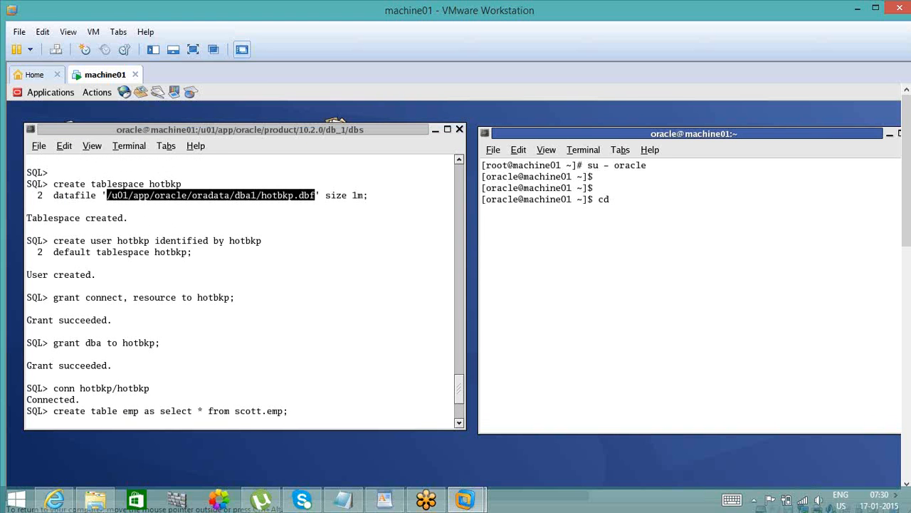
pyautogui.write('/u01/app/oracle/oradata/dba1/hotbkp.dbf')
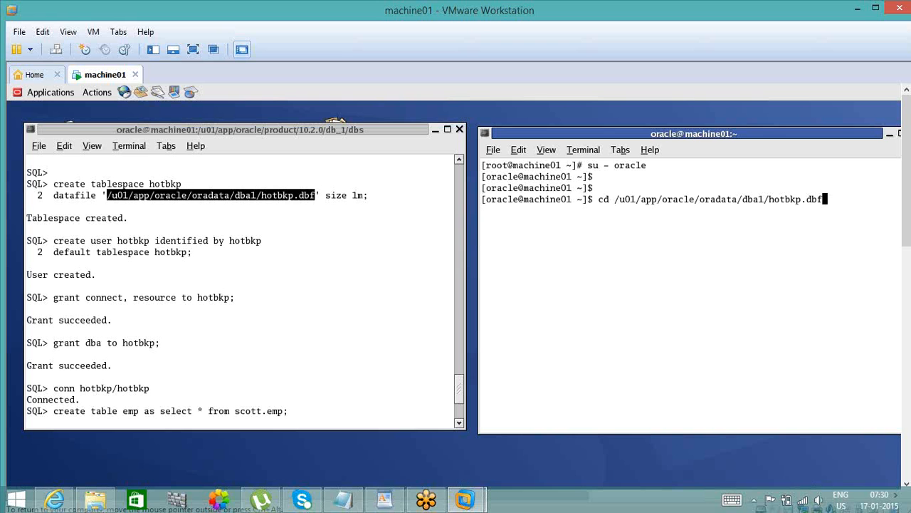
pyautogui.press('BackSpace')
pyautogui.press('BackSpace')
pyautogui.press('BackSpace')
pyautogui.press('BackSpace')
pyautogui.press('BackSpace')
pyautogui.press('BackSpace')
pyautogui.press('BackSpace')
pyautogui.press('BackSpace')
pyautogui.press('BackSpace')
pyautogui.press('BackSpace')
pyautogui.press('Return')
pyautogui.write('ls -ltr')
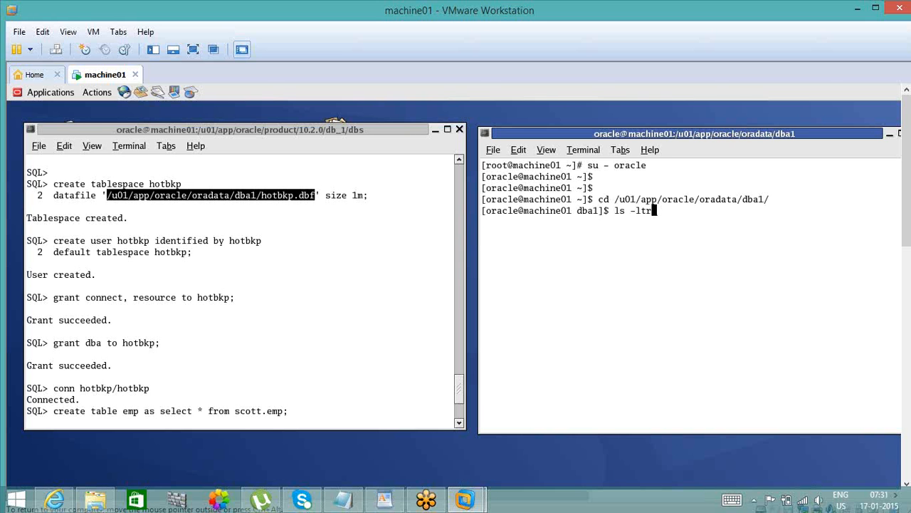
pyautogui.press('Return')
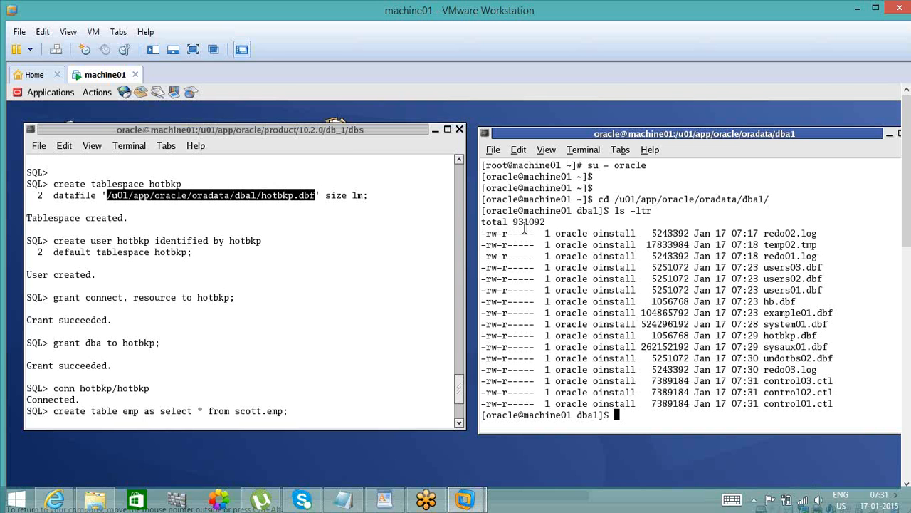
pyautogui.click(459, 413)
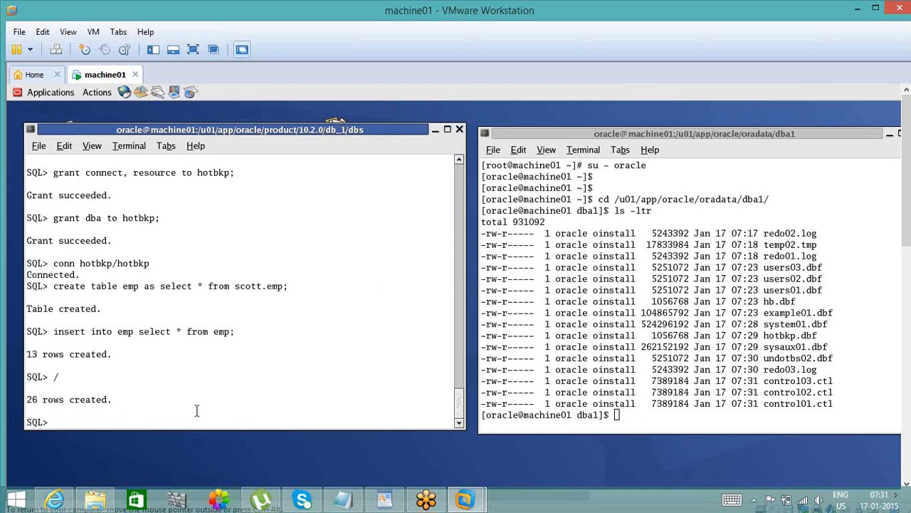
pyautogui.write('desc dba_object')
pyautogui.press('BackSpace')
pyautogui.press('BackSpace')
pyautogui.press('BackSpace')
pyautogui.press('BackSpace')
pyautogui.press('BackSpace')
pyautogui.press('BackSpace')
pyautogui.press('BackSpace')
pyautogui.press('BackSpace')
pyautogui.press('BackSpace')
pyautogui.press('BackSpace')
pyautogui.press('BackSpace')
pyautogui.press('BackSpace')
pyautogui.press('BackSpace')
pyautogui.press('BackSpace')
pyautogui.press('BackSpace')
# - In the SQL session, show the current user and describe the user_tables view
pyautogui.write('show user')
pyautogui.press('Return')
pyautogui.write('de')
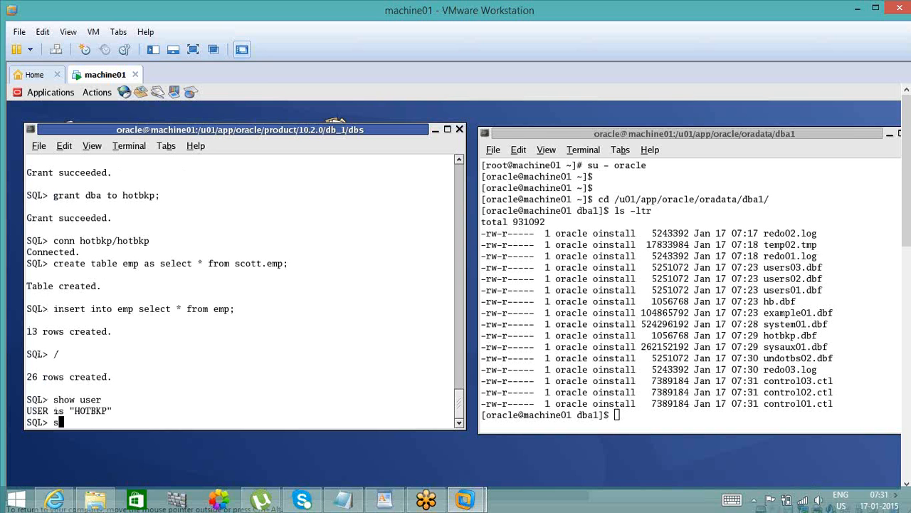
pyautogui.write('sc user_objects;')
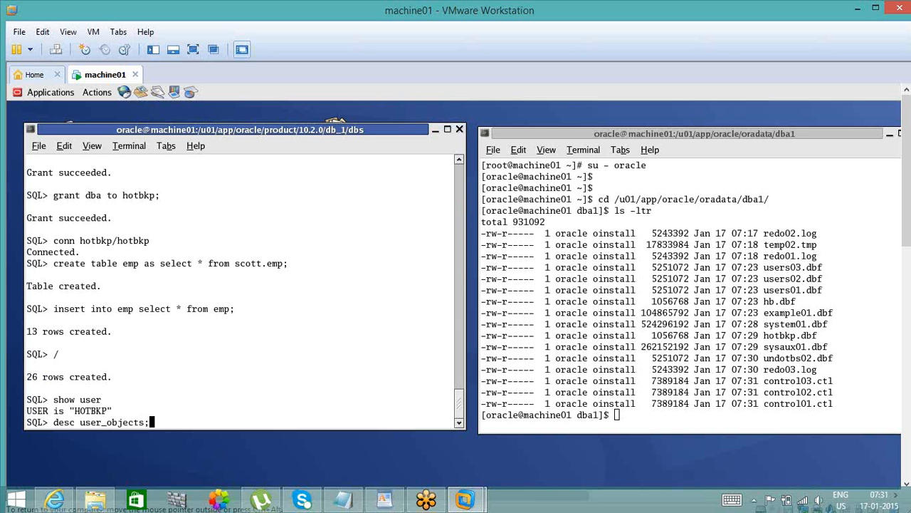
pyautogui.press('BackSpace')
pyautogui.press('BackSpace')
pyautogui.press('BackSpace')
pyautogui.press('BackSpace')
pyautogui.press('BackSpace')
pyautogui.press('BackSpace')
pyautogui.press('BackSpace')
pyautogui.write('tables;')
pyautogui.press('Return')
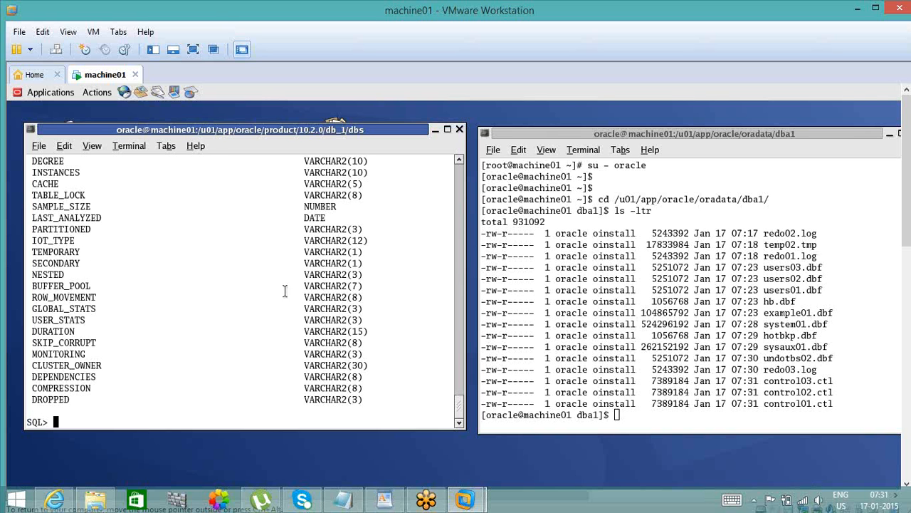
# - Examine the user_tables column list up to its beginning and the session's user name above it, and return to the SQL prompt
pyautogui.click(461, 162)
pyautogui.click(461, 162)
pyautogui.click(461, 162)
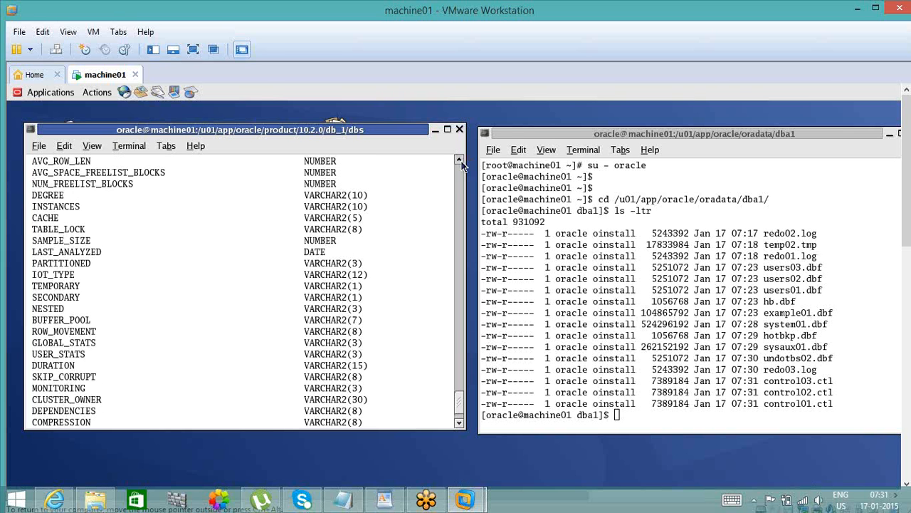
pyautogui.tripleClick(460, 162)
pyautogui.click(460, 163)
pyautogui.tripleClick(460, 162)
pyautogui.click(461, 163)
pyautogui.tripleClick(461, 163)
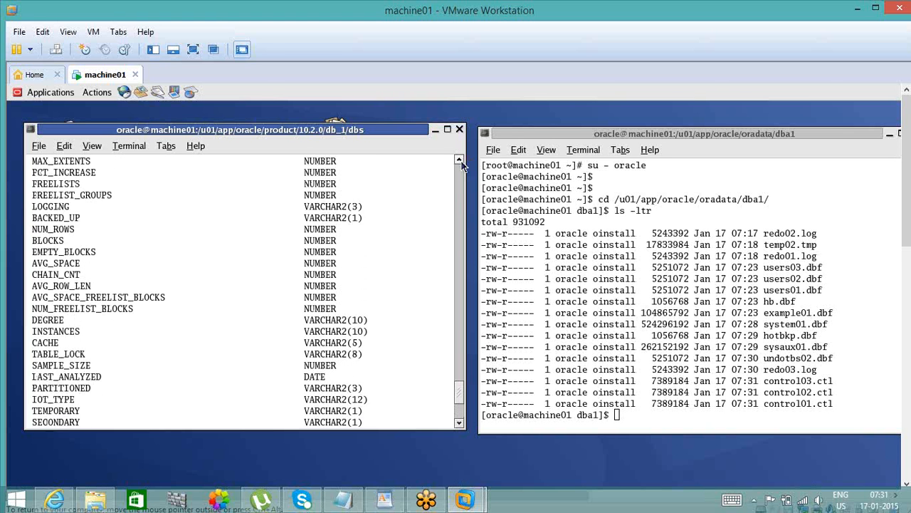
pyautogui.click(461, 163)
pyautogui.tripleClick(460, 162)
pyautogui.doubleClick(461, 162)
pyautogui.doubleClick(461, 163)
pyautogui.click(460, 162)
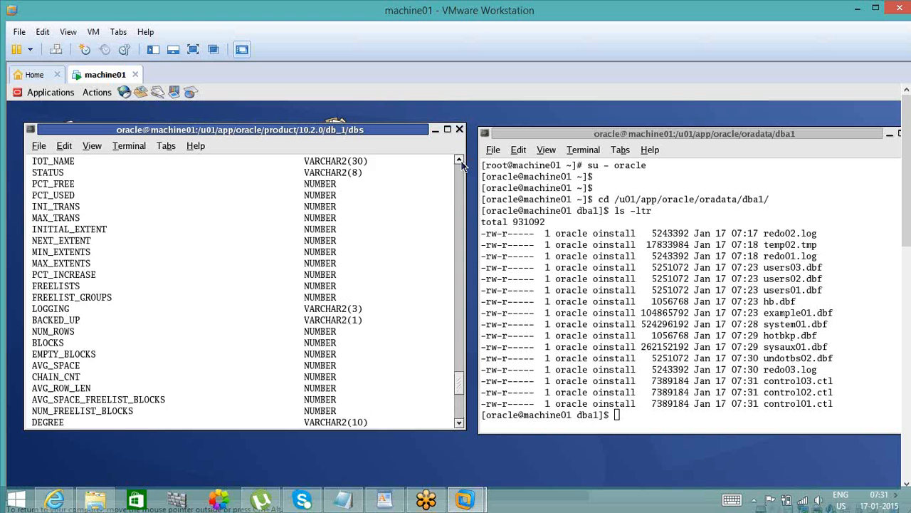
pyautogui.tripleClick(461, 162)
pyautogui.doubleClick(461, 163)
pyautogui.tripleClick(460, 163)
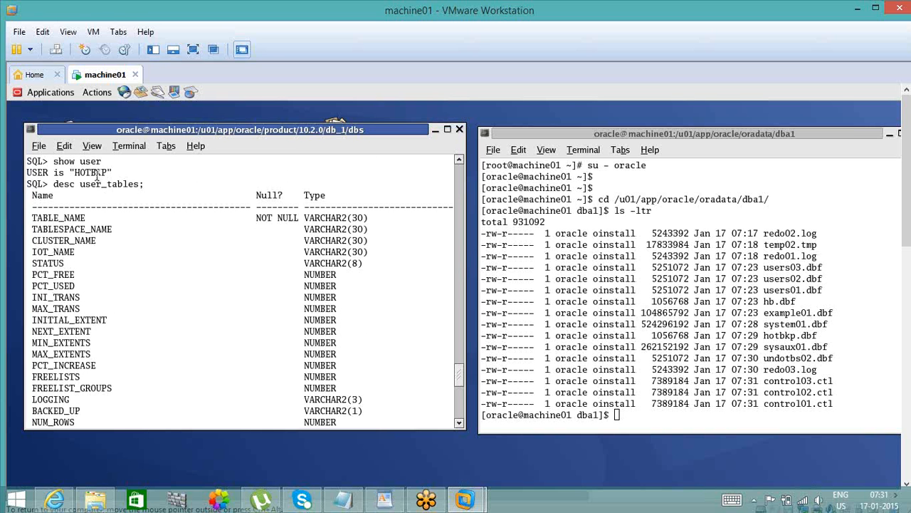
pyautogui.doubleClick(98, 176)
pyautogui.click(98, 176)
pyautogui.doubleClick(98, 176)
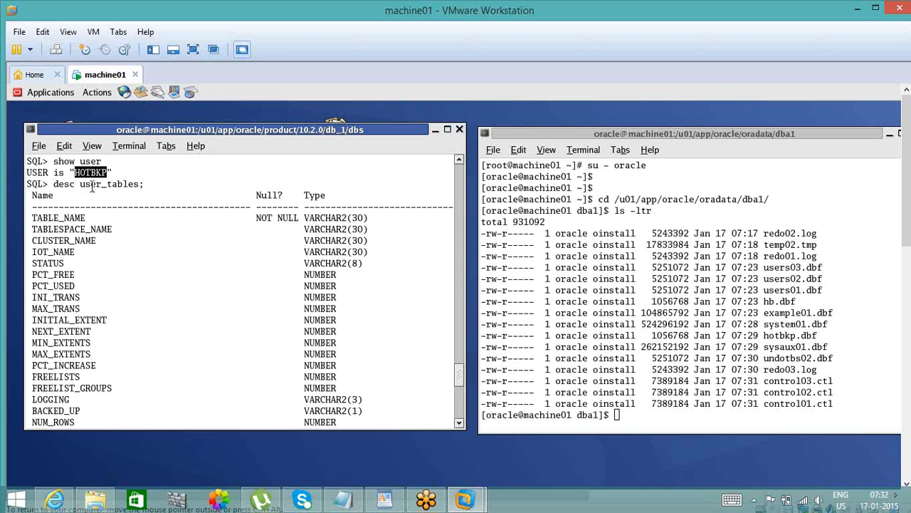
pyautogui.press('Return')
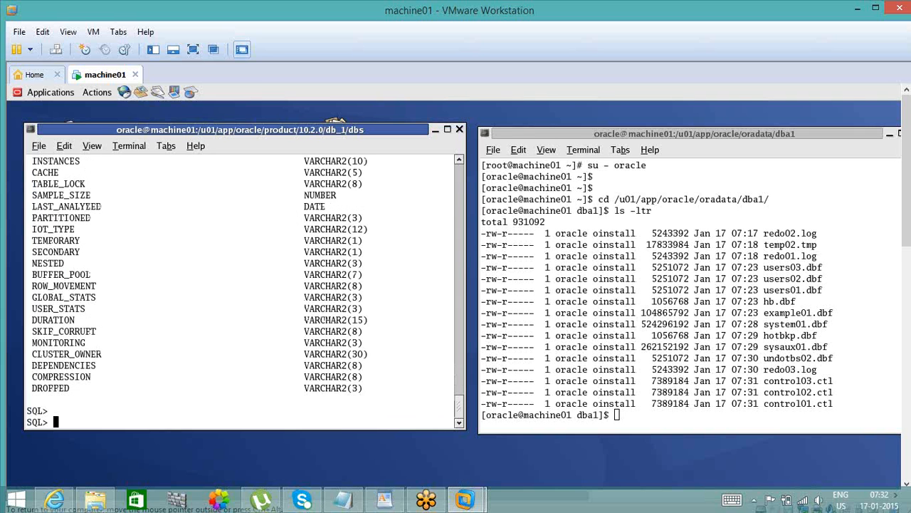
pyautogui.press('Return')
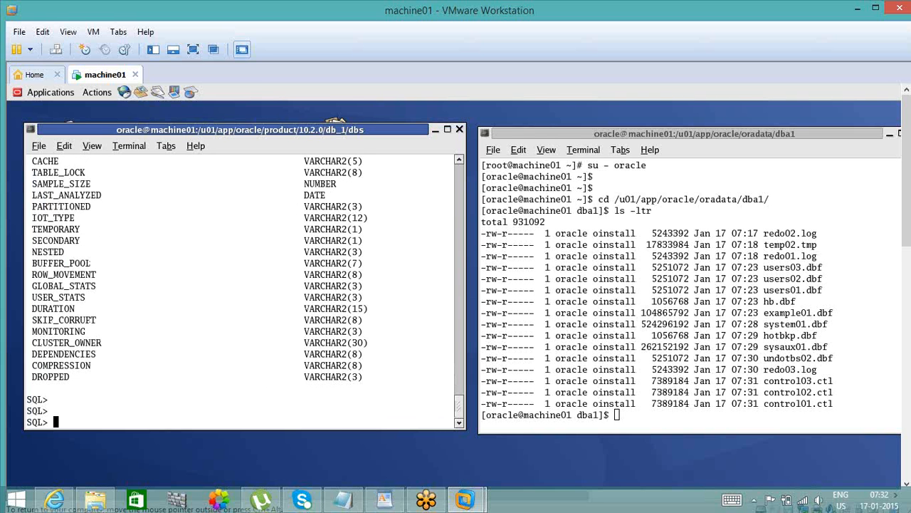
# - Describe the dba_objects view in the SQL session and mark its OWNER and OBJECT_NAME columns
pyautogui.write('conn / as')
pyautogui.press('BackSpace')
pyautogui.press('BackSpace')
pyautogui.press('BackSpace')
pyautogui.press('BackSpace')
pyautogui.press('BackSpace')
pyautogui.press('BackSpace')
pyautogui.press('BackSpace')
pyautogui.press('BackSpace')
pyautogui.press('BackSpace')
pyautogui.write('desc dba_objects;')
pyautogui.press('Return')
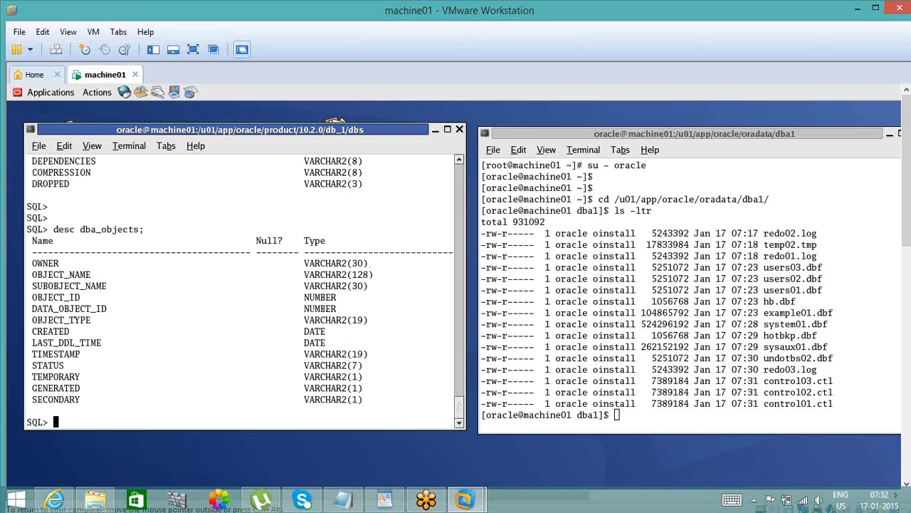
pyautogui.doubleClick(40, 264)
pyautogui.doubleClick(65, 273)
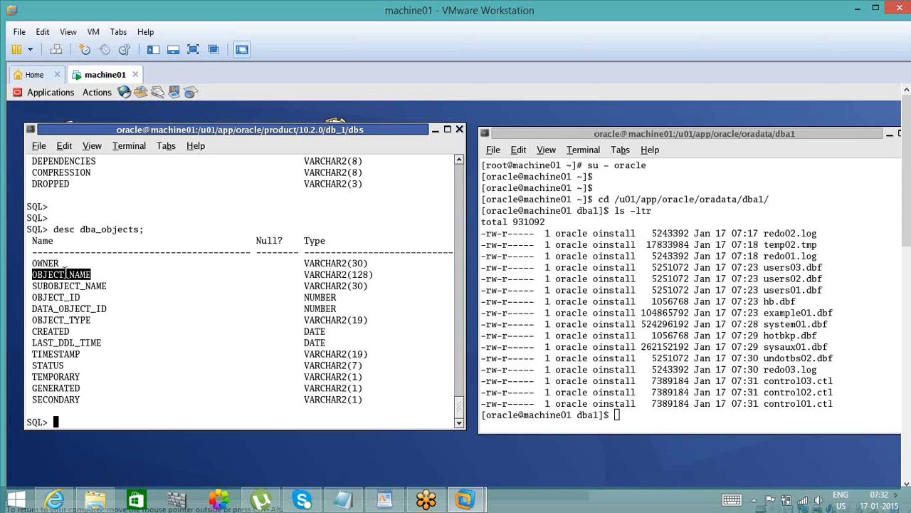
# - Query owner and object_name from dba_objects with order by 1 desc, and interrupt the running output
pyautogui.write('select owner, object')
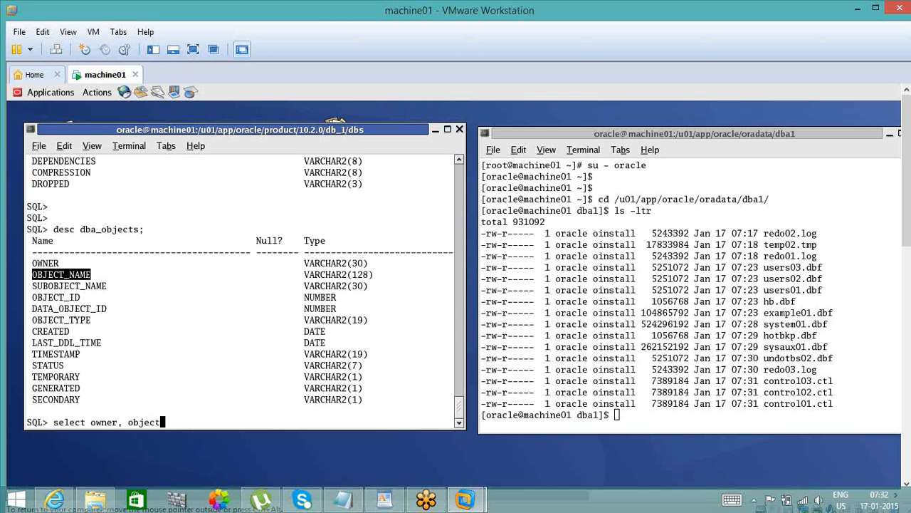
pyautogui.write('_name from')
pyautogui.press('BackSpace')
pyautogui.press('BackSpace')
pyautogui.press('BackSpace')
pyautogui.press('BackSpace')
pyautogui.press('BackSpace')
pyautogui.write('from dba')
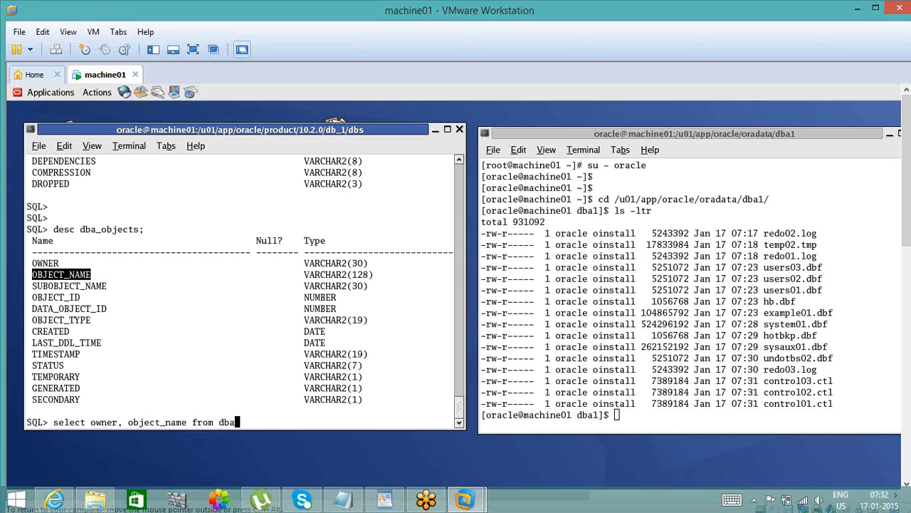
pyautogui.write('_objects order ')
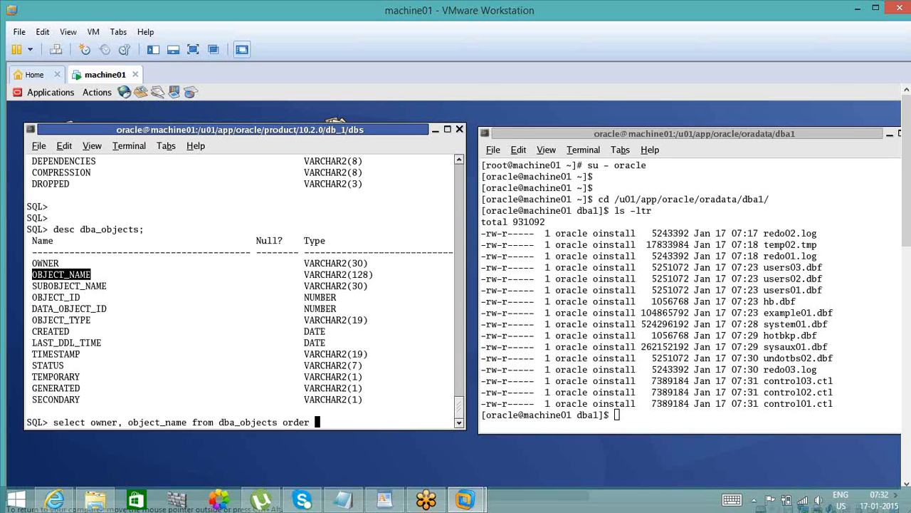
pyautogui.write('by 1 desc;')
pyautogui.press('Return')
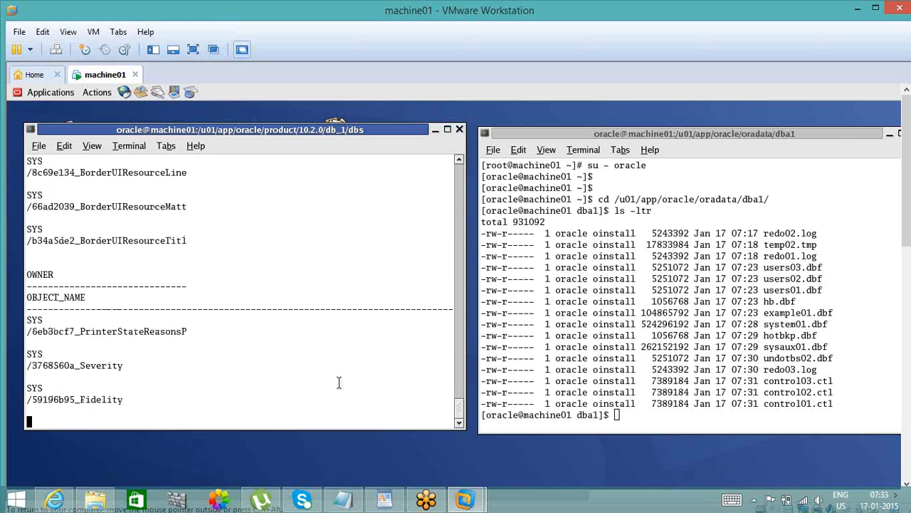
pyautogui.hotkey('ctrl', 'c')
pyautogui.press('Return')
# - Query owner and object_name from dba_objects where owner in ('SCOTT','HOTBKP')
pyautogui.write('se')
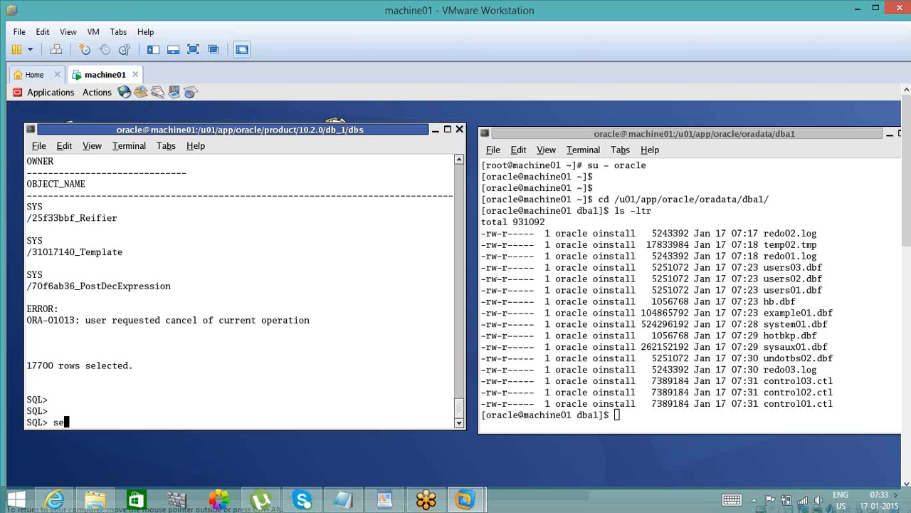
pyautogui.write('lect owner, object_name from dba_obje')
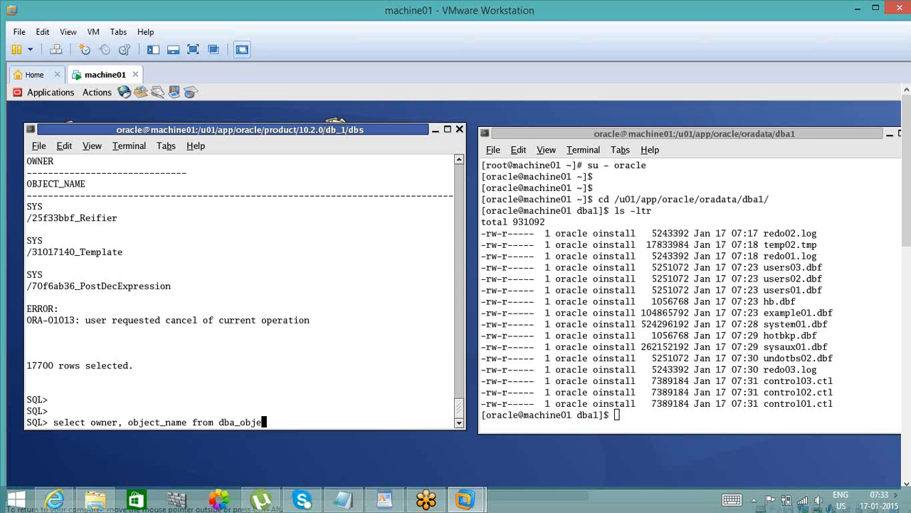
pyautogui.write('cts where owner =')
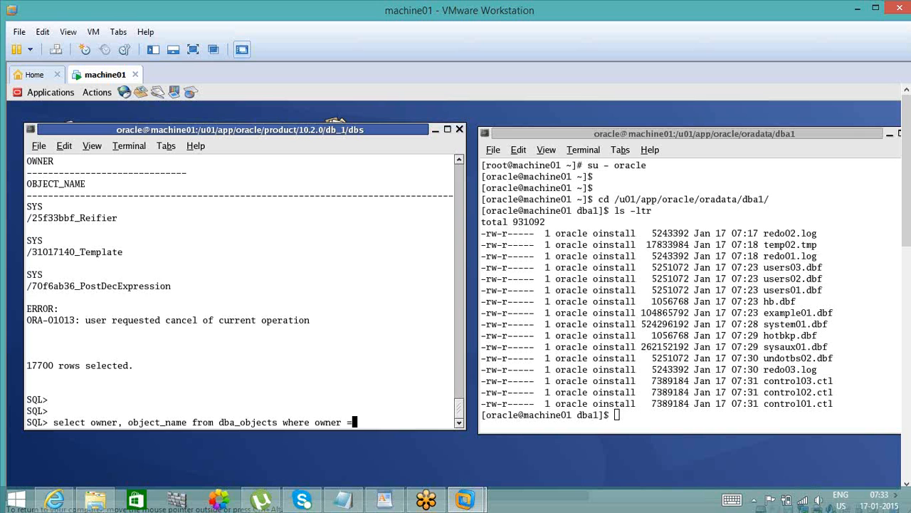
pyautogui.press('BackSpace')
pyautogui.write('in (')
pyautogui.write('SCOTT')
pyautogui.press('BackSpace')
pyautogui.press('BackSpace')
pyautogui.press('BackSpace')
pyautogui.press('BackSpace')
pyautogui.press('BackSpace')
pyautogui.write("'SCOTT','")
pyautogui.write('HO')
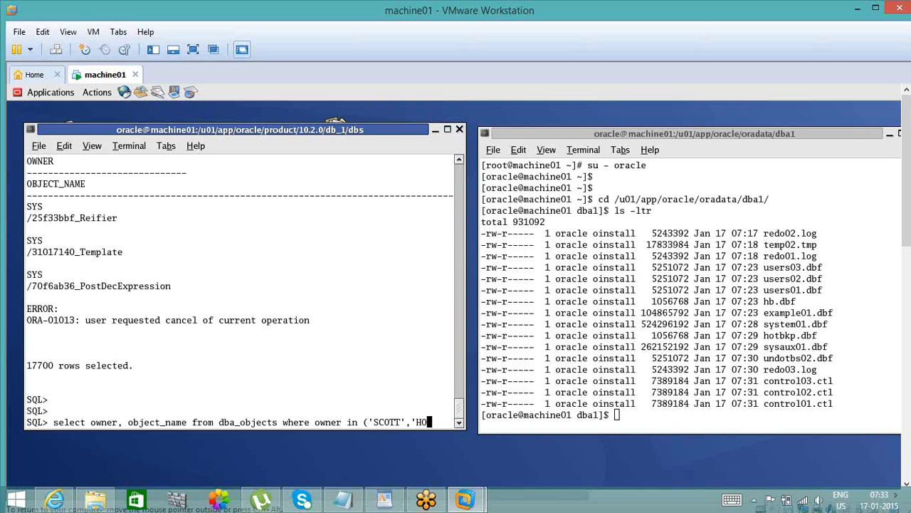
pyautogui.write("TBKP')")
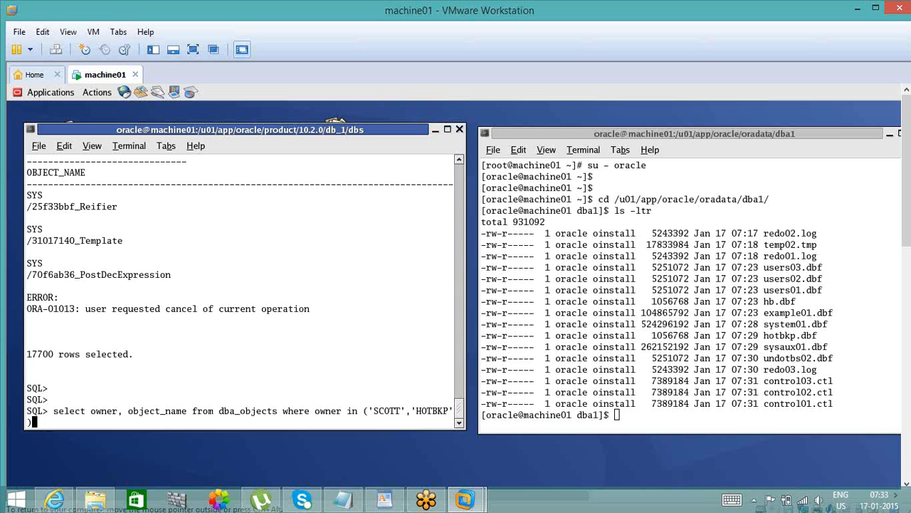
pyautogui.write(';')
pyautogui.press('Return')
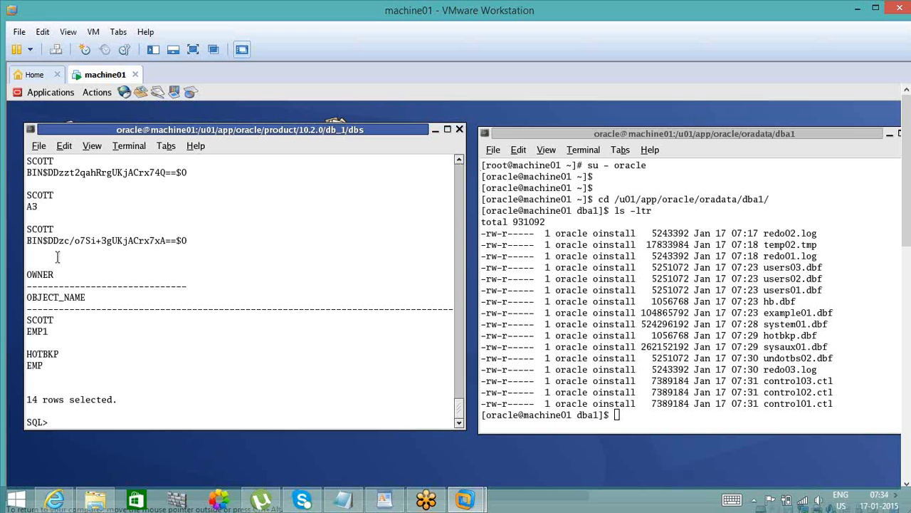
# - Examine the returned owners and object names together with the query's view name and owner filter
pyautogui.doubleClick(41, 227)
pyautogui.click(39, 360)
pyautogui.doubleClick(39, 355)
pyautogui.doubleClick(36, 365)
pyautogui.moveTo(459, 407); pyautogui.dragTo(455, 379)
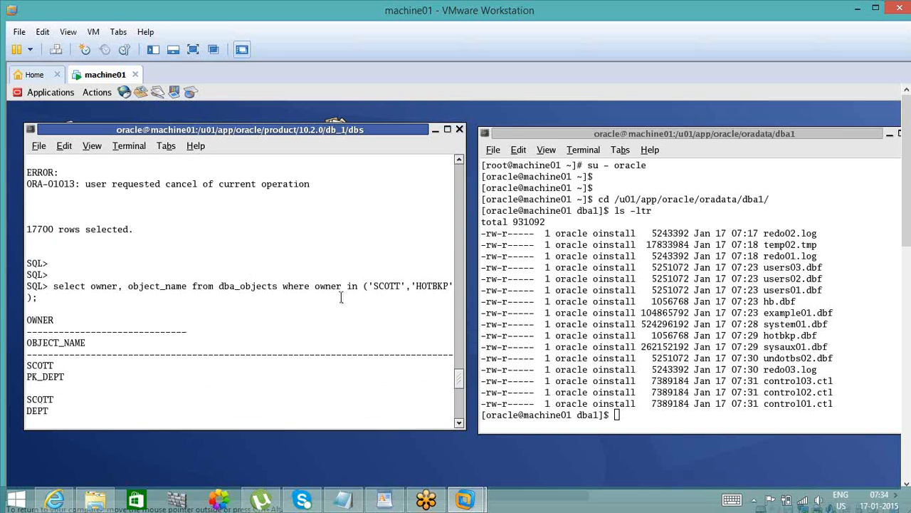
pyautogui.doubleClick(244, 288)
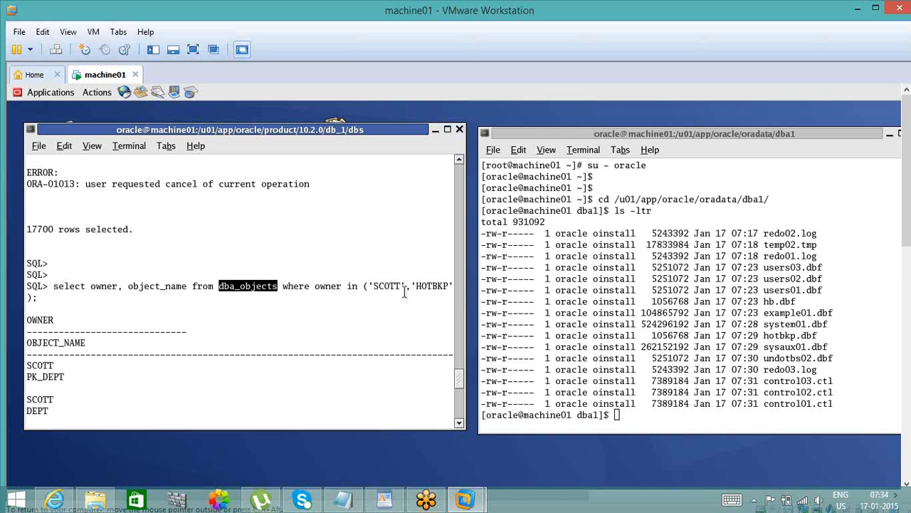
pyautogui.doubleClick(324, 287)
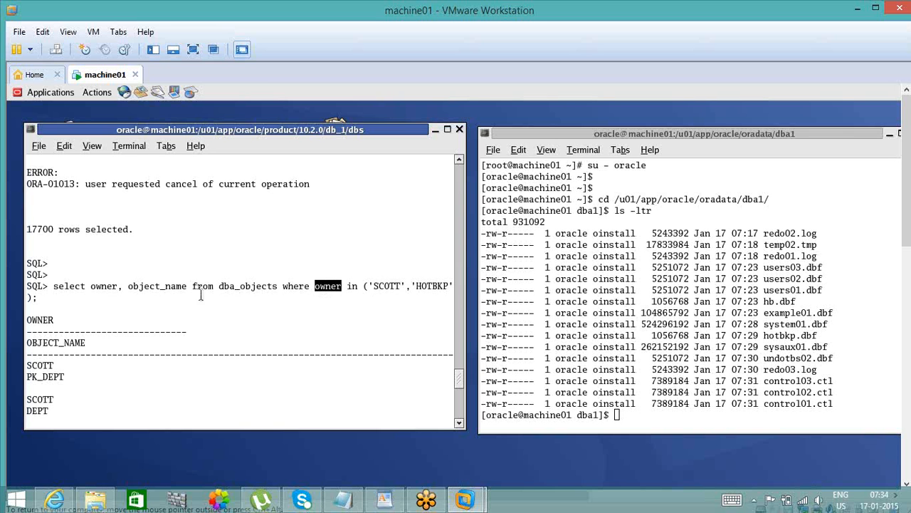
pyautogui.click(461, 412)
pyautogui.moveTo(460, 410); pyautogui.dragTo(460, 413)
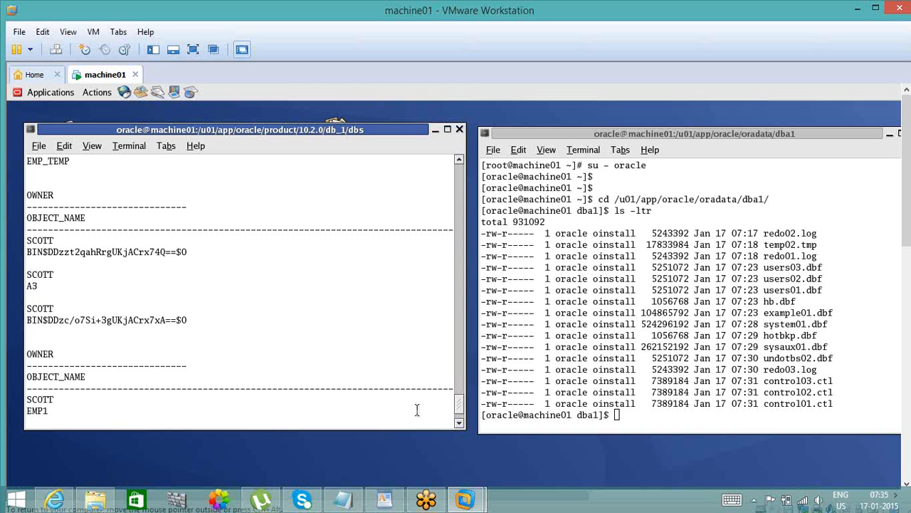
# - Describe the DBA_TABLES view in the SQL session
pyautogui.scroll(-3, 417, 410)
pyautogui.write('DESC ')
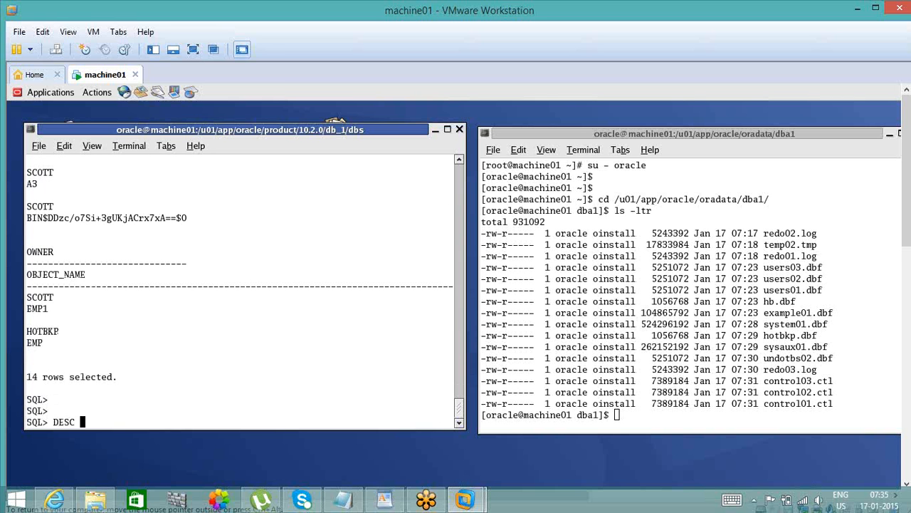
pyautogui.write('DBA_TABLES;')
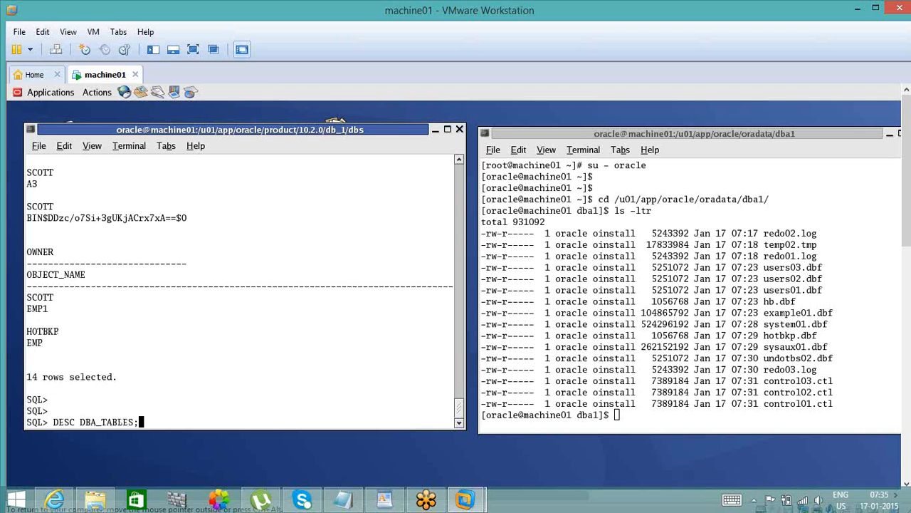
pyautogui.press('Return')
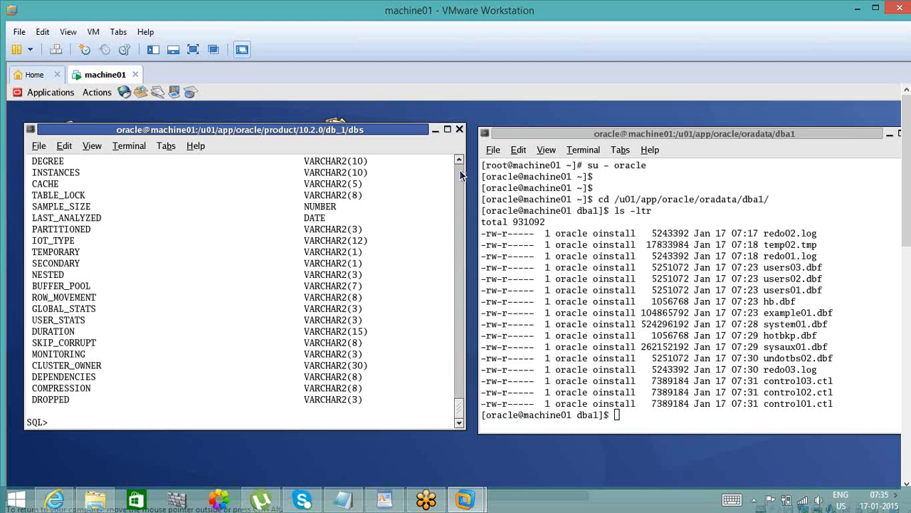
# - Examine the DBA_TABLES column list from its first column to its last and return to the SQL prompt
pyautogui.scroll(15, 461, 175)
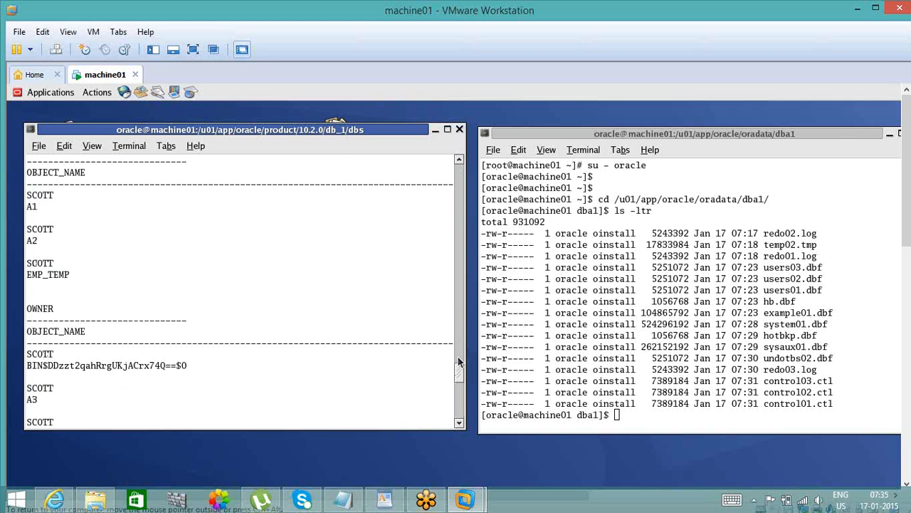
pyautogui.scroll(-2, 460, 370)
pyautogui.moveTo(459, 371); pyautogui.dragTo(461, 386)
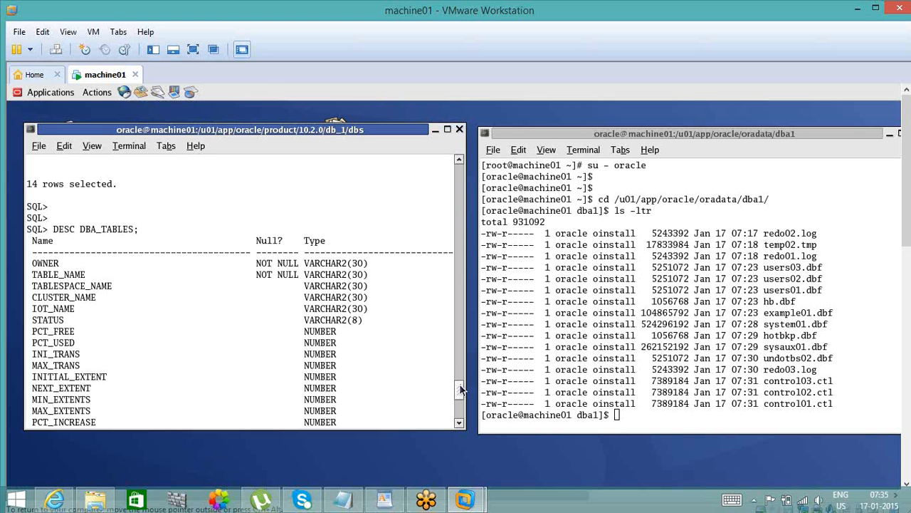
pyautogui.scroll(-12, 406, 403)
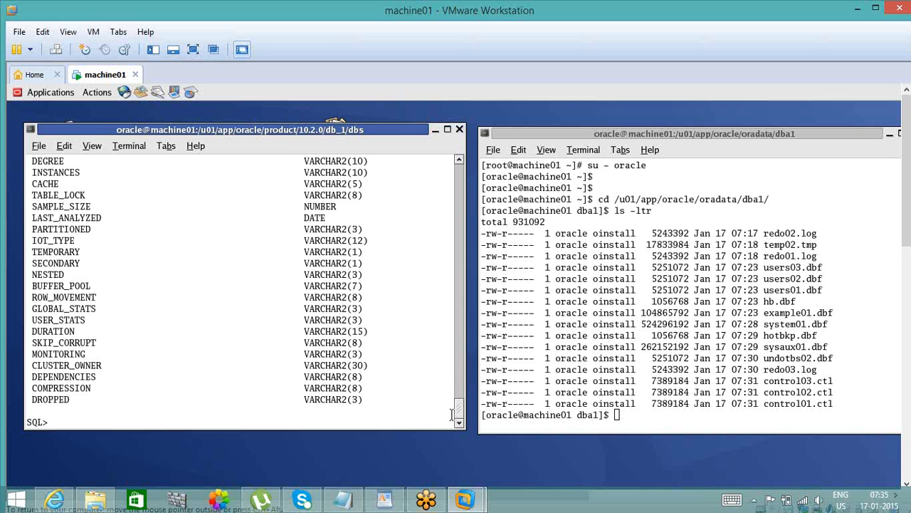
pyautogui.scroll(3, 460, 409)
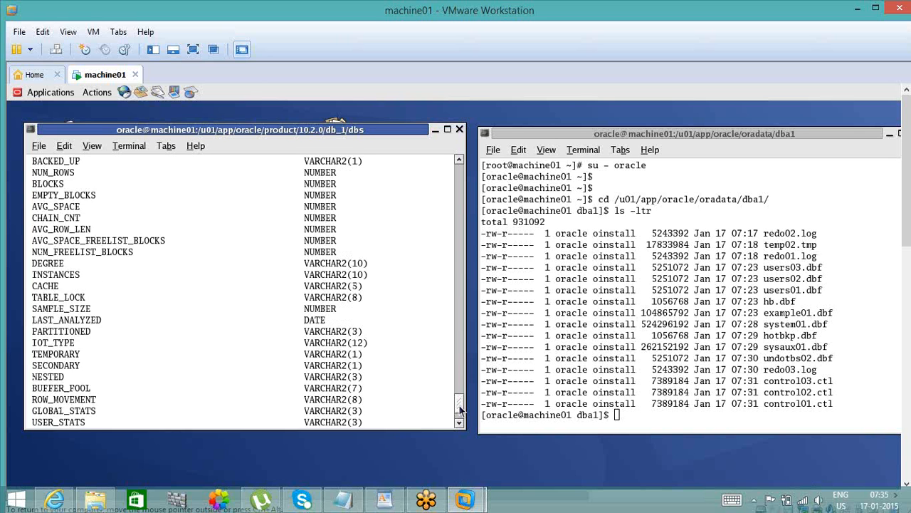
pyautogui.scroll(8, 460, 410)
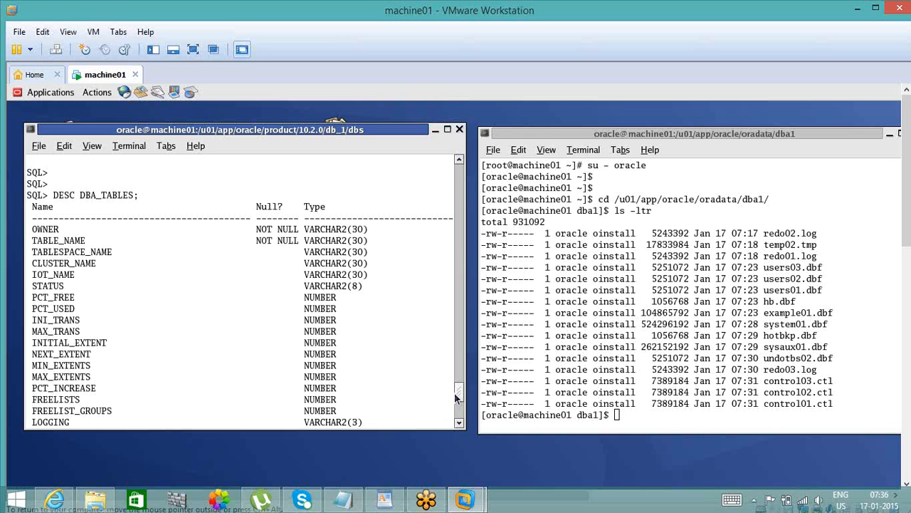
pyautogui.scroll(-10, 458, 396)
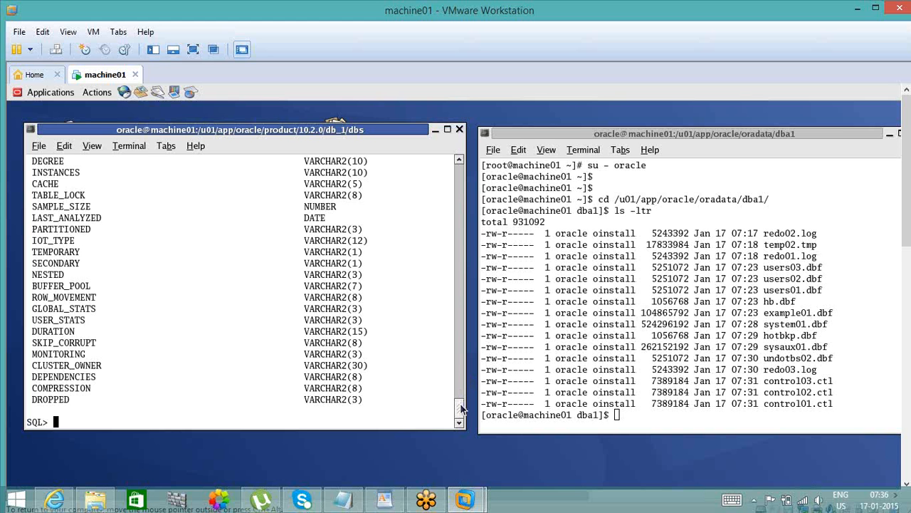
pyautogui.moveTo(460, 407); pyautogui.dragTo(457, 391)
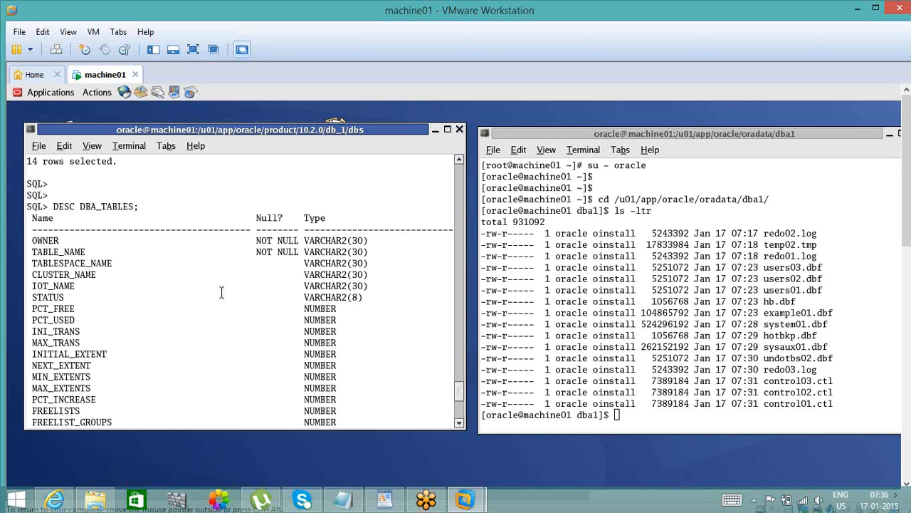
pyautogui.doubleClick(109, 205)
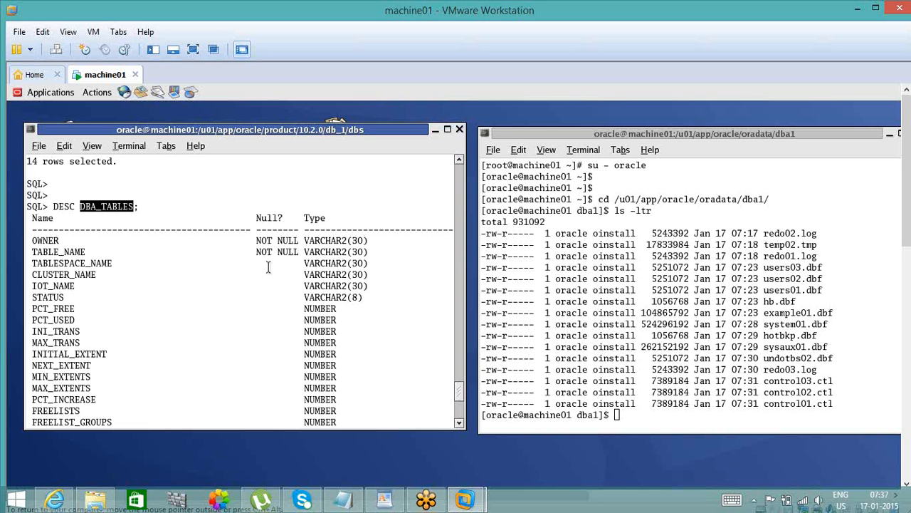
pyautogui.click(460, 409)
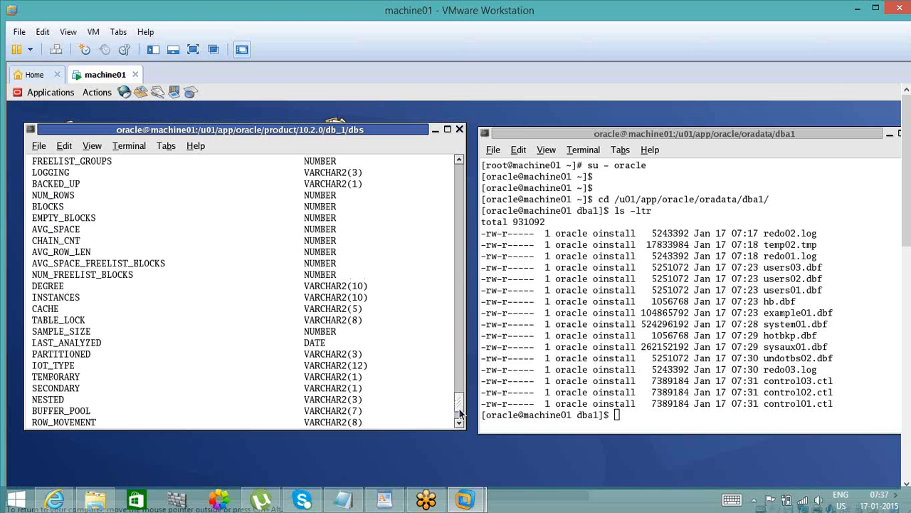
pyautogui.click(460, 415)
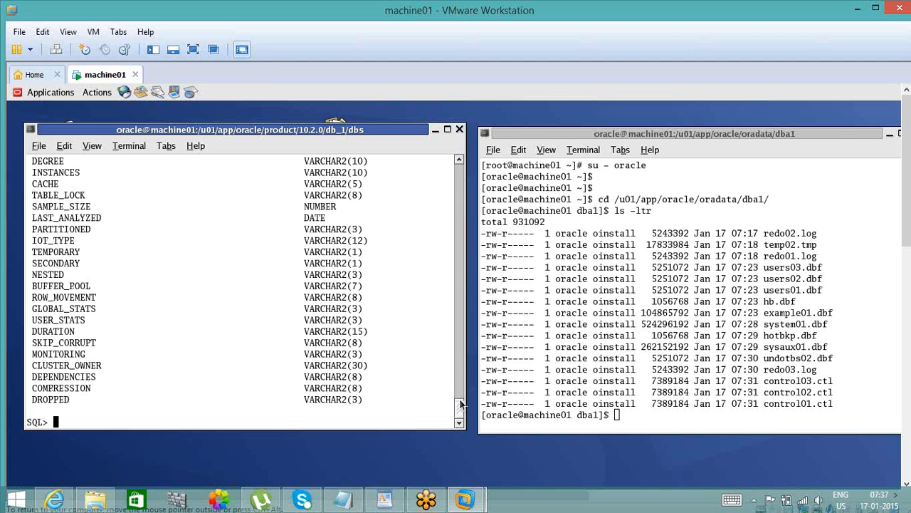
pyautogui.moveTo(459, 407); pyautogui.dragTo(455, 434)
# - Show the session's current user and duplicate the EMP table's rows with INSERT INTO EMP SELECT * FROM EMP
pyautogui.write('SHOW USER')
pyautogui.press('Return')
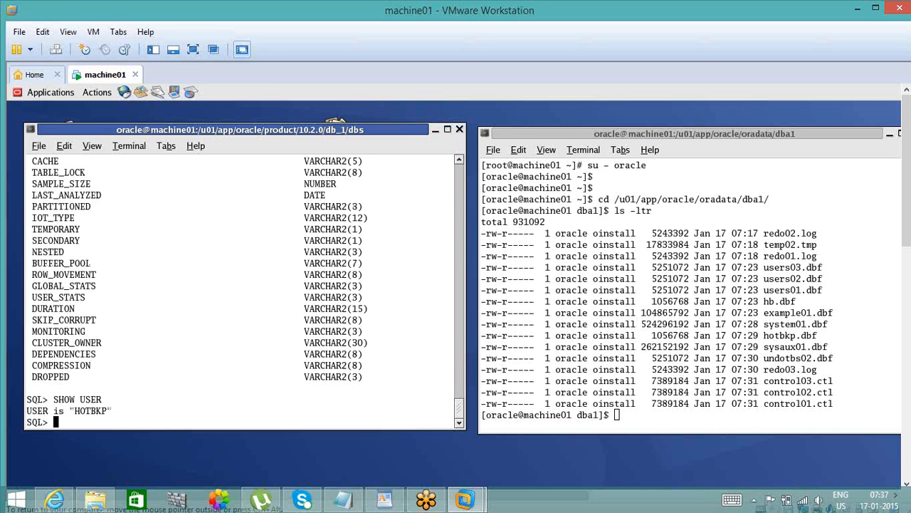
pyautogui.write('INSERT INTO EMP')
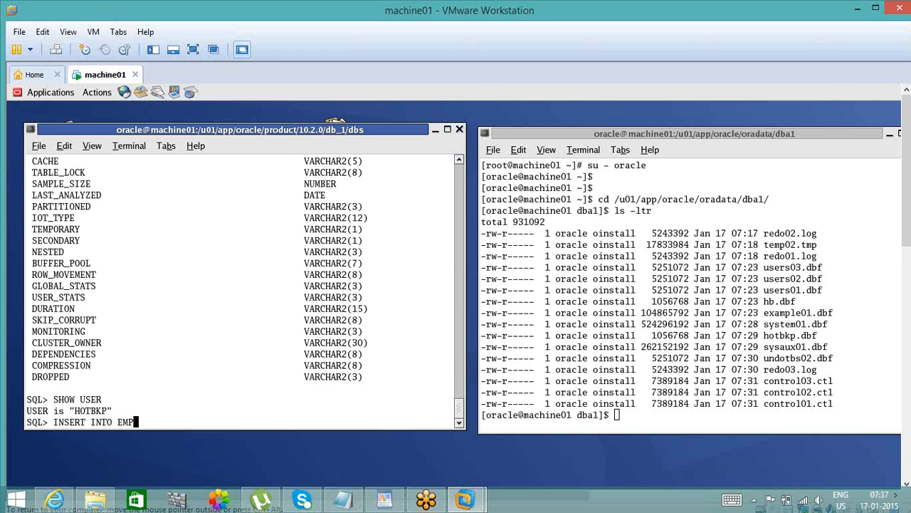
pyautogui.write(' AS SELECT')
pyautogui.press('BackSpace')
pyautogui.press('BackSpace')
pyautogui.press('BackSpace')
pyautogui.press('BackSpace')
pyautogui.press('BackSpace')
pyautogui.press('BackSpace')
pyautogui.press('BackSpace')
pyautogui.press('BackSpace')
pyautogui.press('BackSpace')
pyautogui.press('BackSpace')
pyautogui.write('SELECT * FROM EMP;')
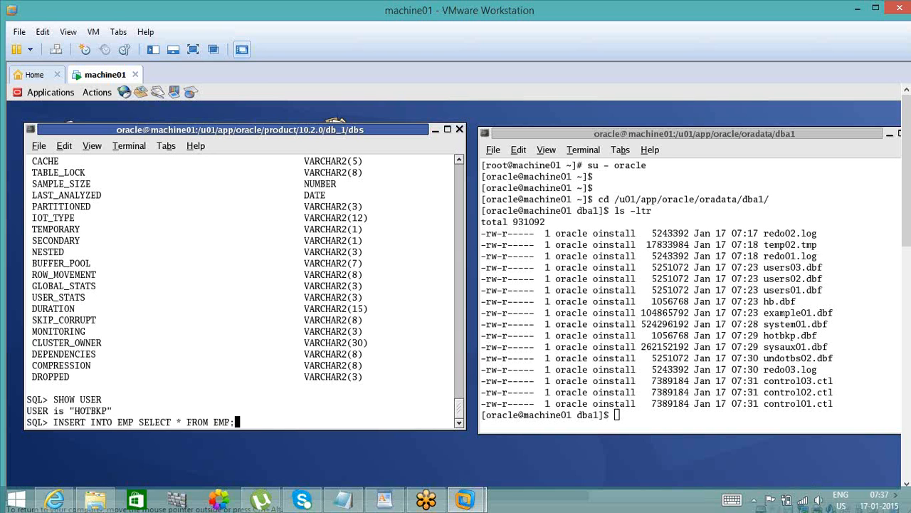
pyautogui.press('Return')
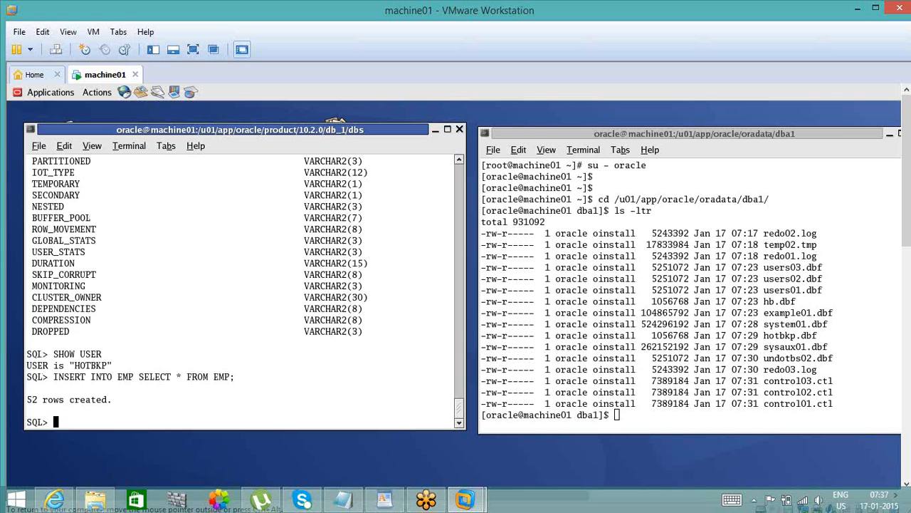
# - Run the same EMP insert once more and commit the transaction
pyautogui.write('/')
pyautogui.press('Return')
pyautogui.write('COMM')
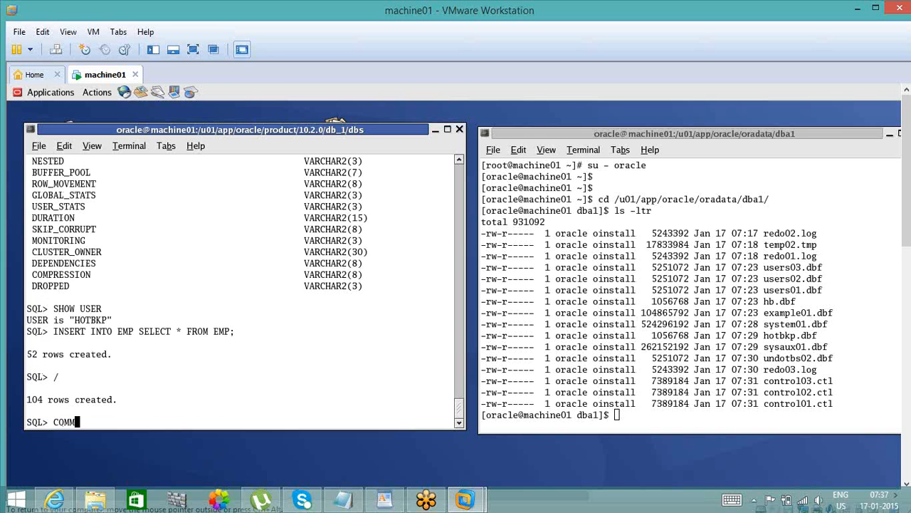
pyautogui.write('IT;')
pyautogui.press('Return')
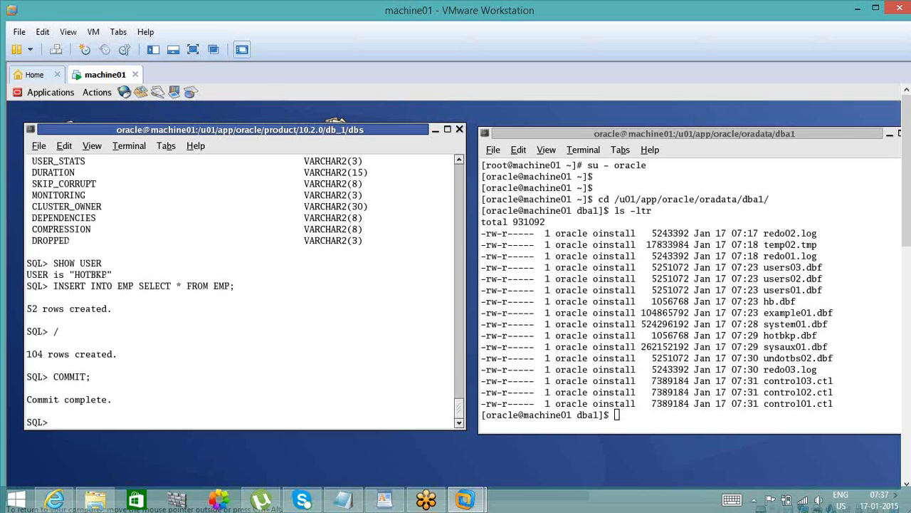
# - Count the rows in the EMP table with SELECT COUNT(*) FROM EMP
pyautogui.write('SELECT COUNT(*) FROM EMP;')
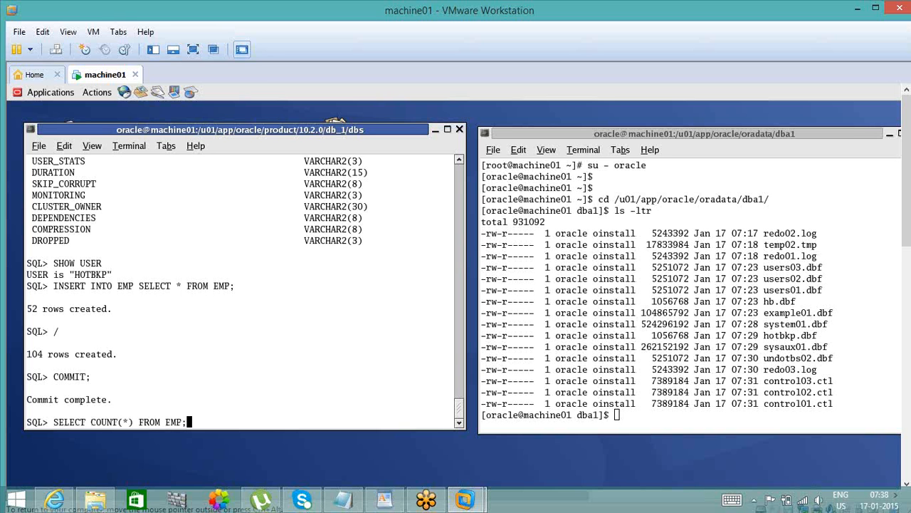
pyautogui.press('Return')
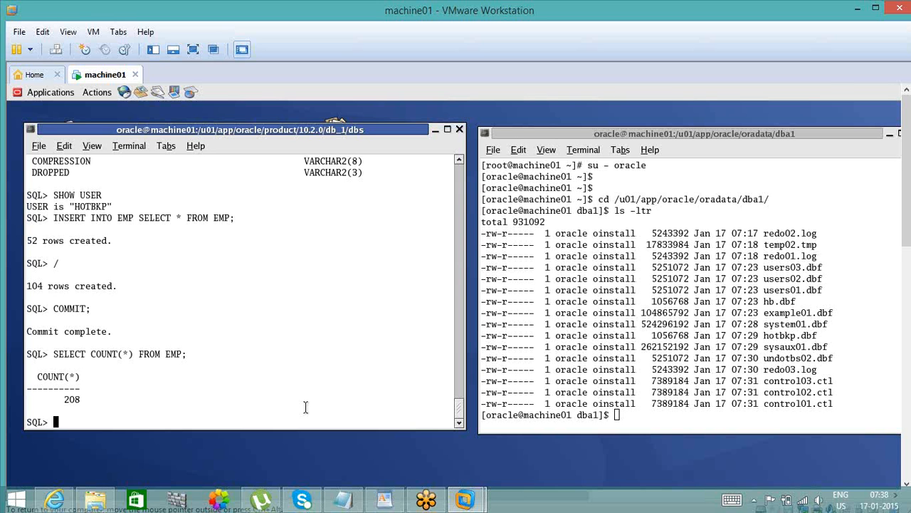
# - Reconnect as SYSDBA and check the database's archiving mode with archive log list
pyautogui.write('CONN / AS SYSDBA')
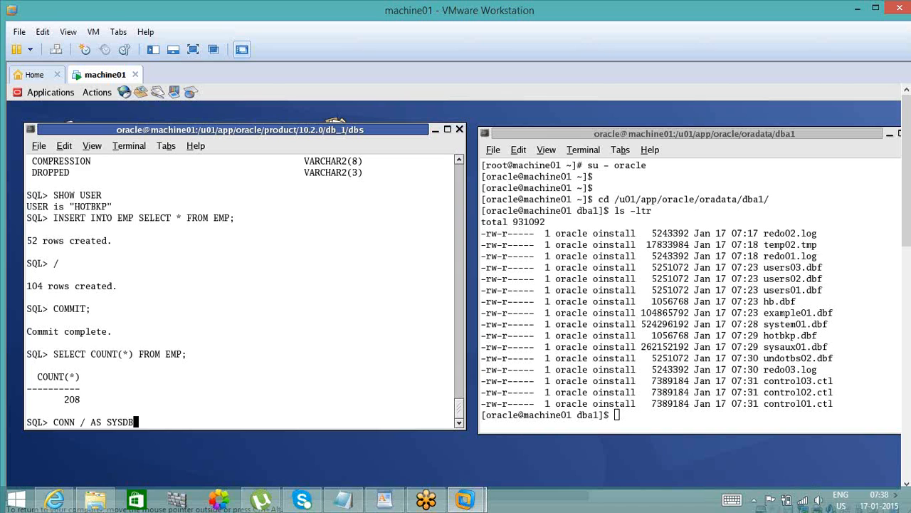
pyautogui.press('Return')
pyautogui.write('a')
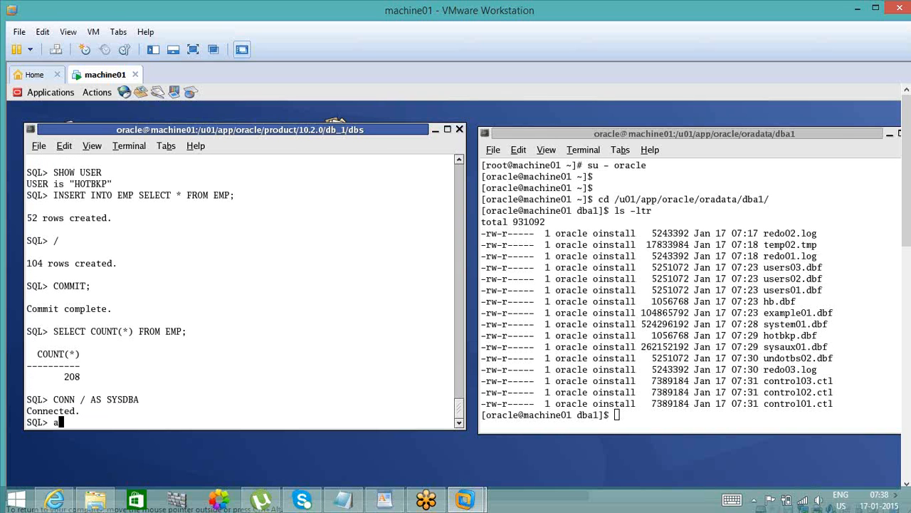
pyautogui.write('rchive log list;')
pyautogui.press('Return')
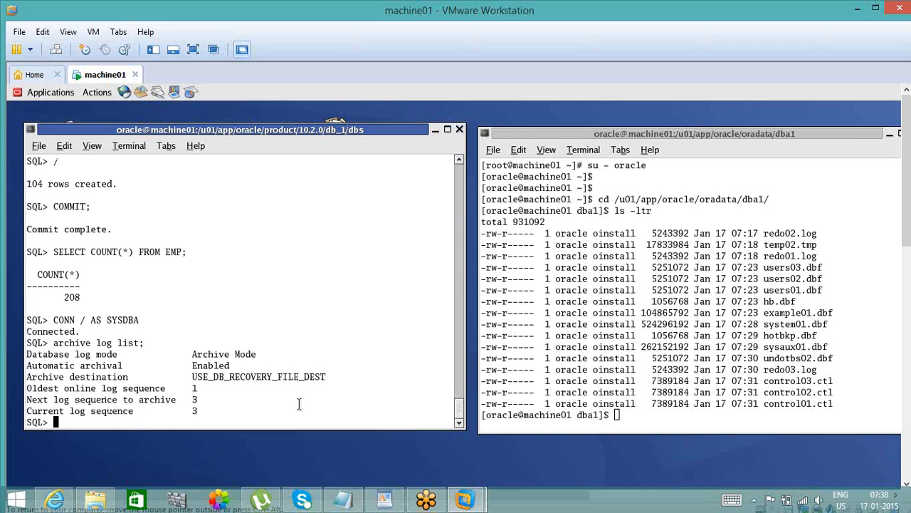
pyautogui.doubleClick(217, 354)
pyautogui.click(169, 385)
pyautogui.click(643, 407)
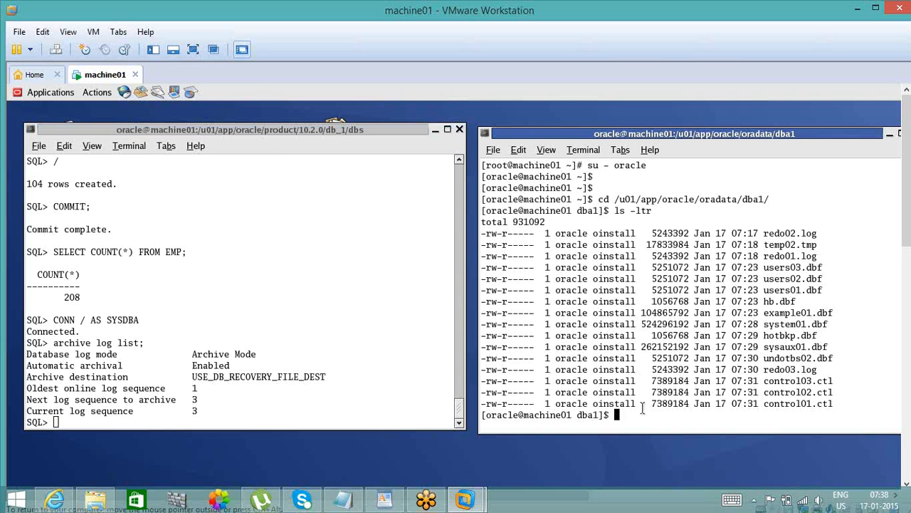
# - Put the HOTBKP tablespace into backup mode with alter tablespace HOTBKP begin backup
pyautogui.click(289, 383)
pyautogui.write('alter ')
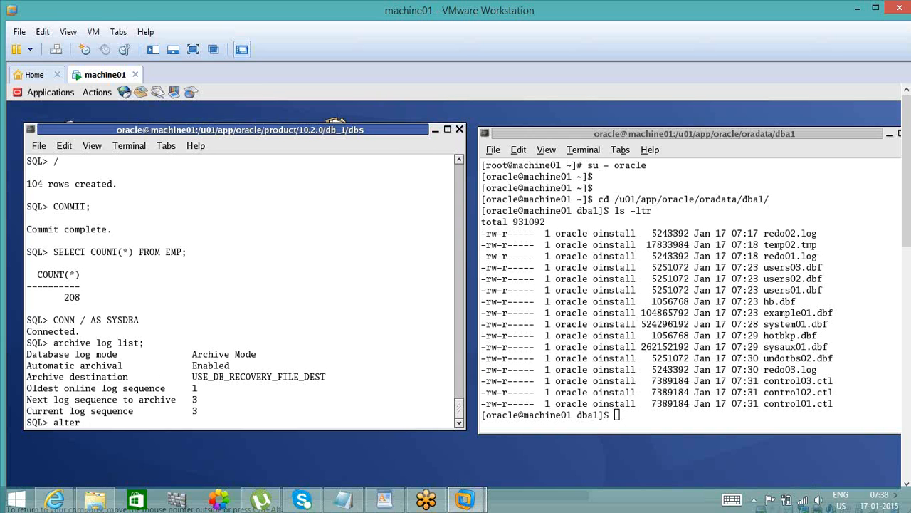
pyautogui.write('tablespace HOTBKP')
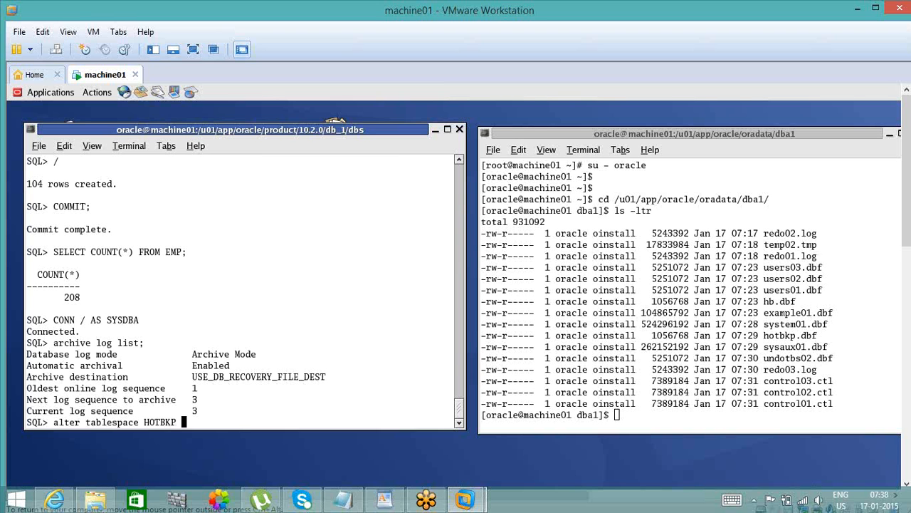
pyautogui.write(' begin backup;')
pyautogui.press('Return')
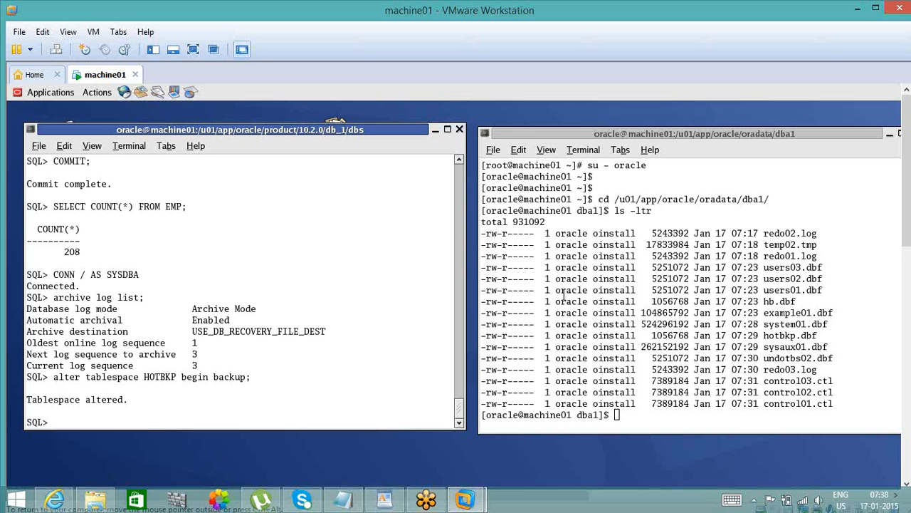
# - List the dba1 datafile directory with ls -ltr in the shell terminal and locate hotbkp.dbf
pyautogui.click(641, 371)
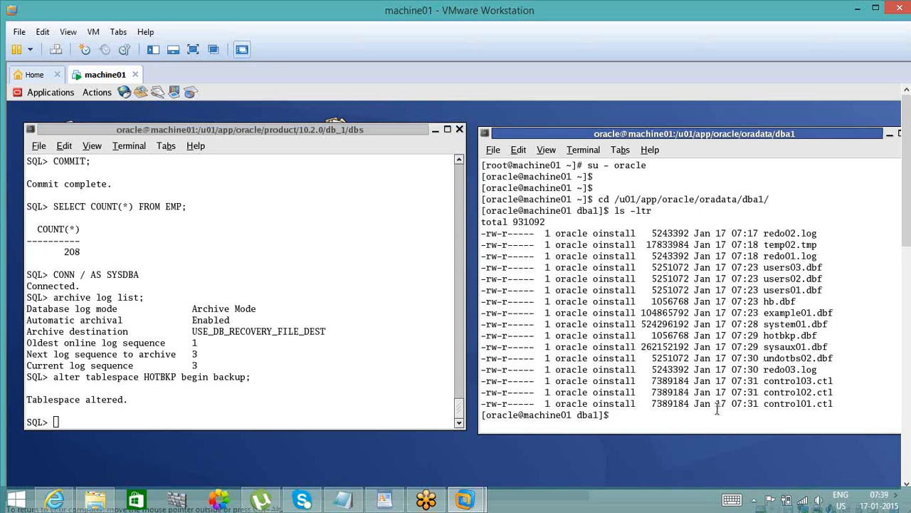
pyautogui.write('ls -ltr')
pyautogui.press('Return')
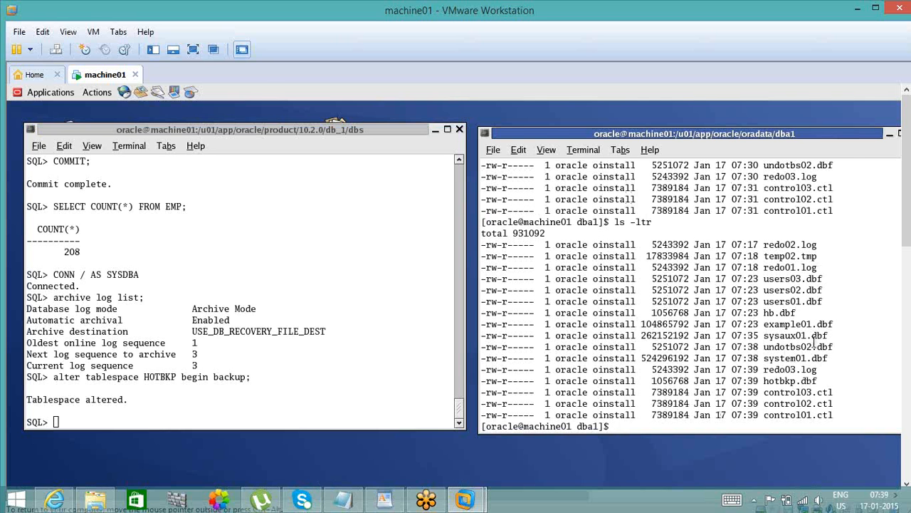
pyautogui.doubleClick(791, 381)
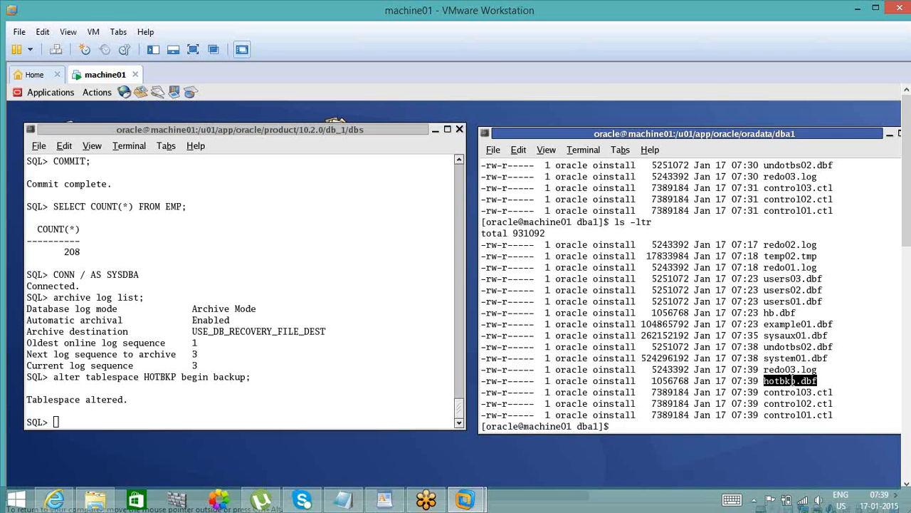
# - Copy the hotbkp.dbf datafile from the dba1 directory to /u02
pyautogui.write('cp ho')
pyautogui.press('Tab')
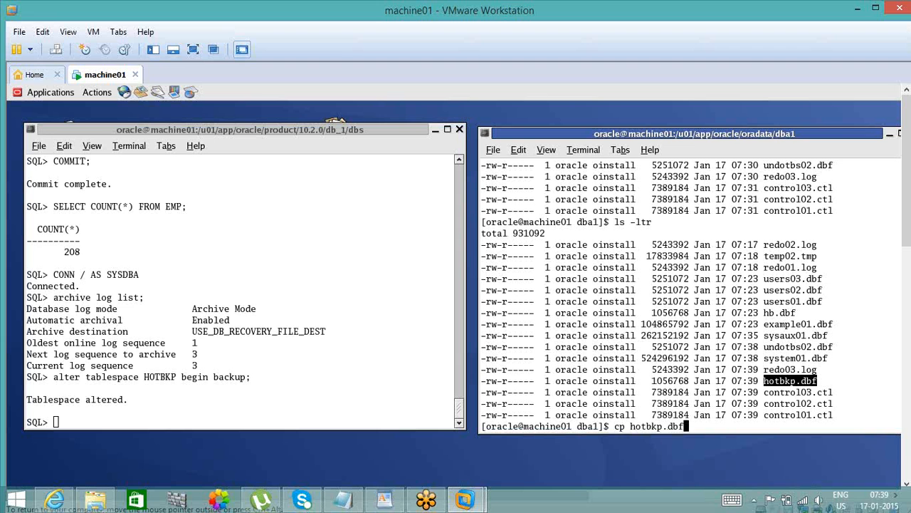
pyautogui.write('/u02')
pyautogui.press('Return')
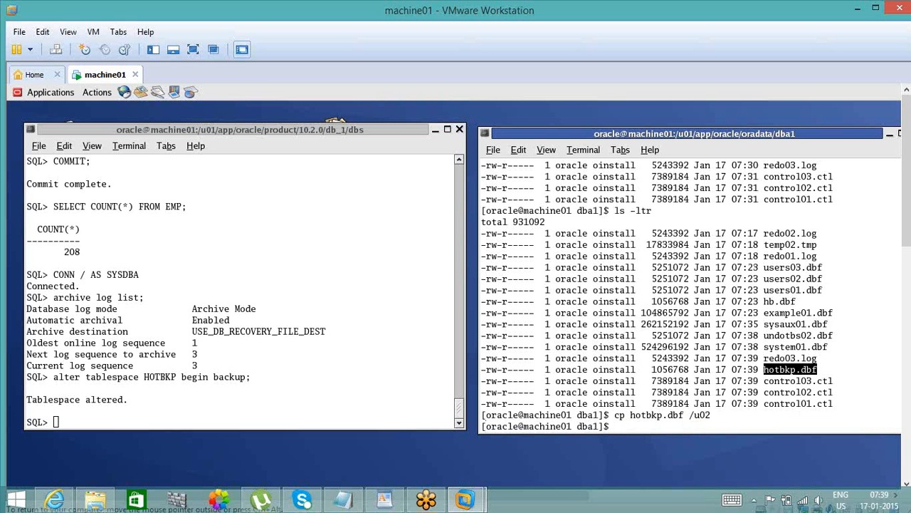
# - Query all rows of v$backup in the SQL session to check each datafile's backup status
pyautogui.click(402, 380)
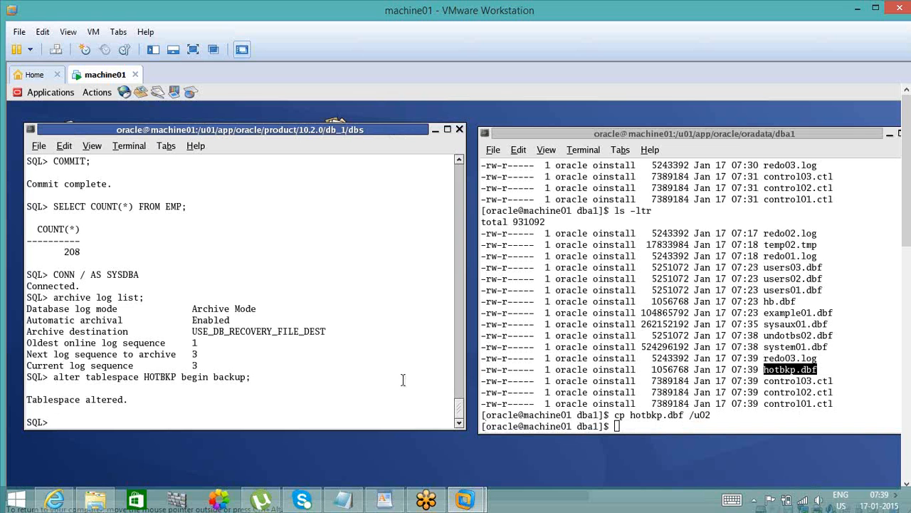
pyautogui.write('select * from v$backup;')
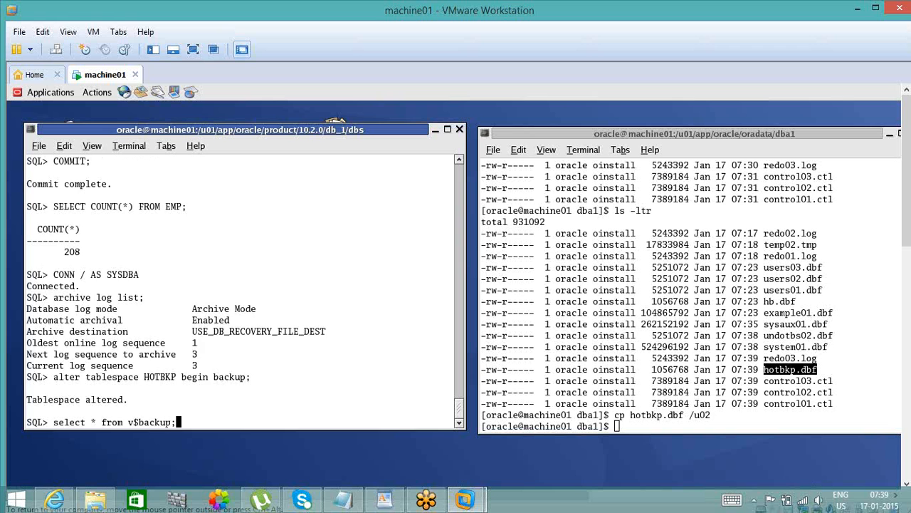
pyautogui.press('Return')
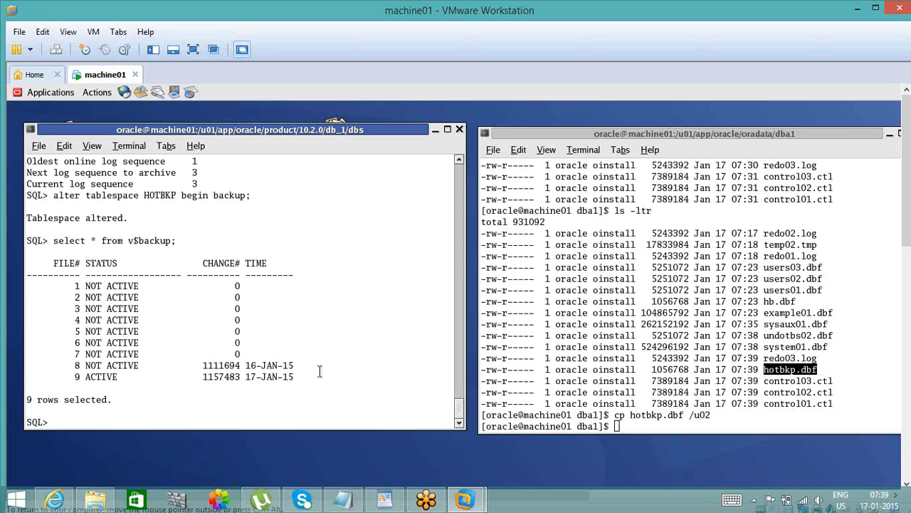
pyautogui.doubleClick(104, 377)
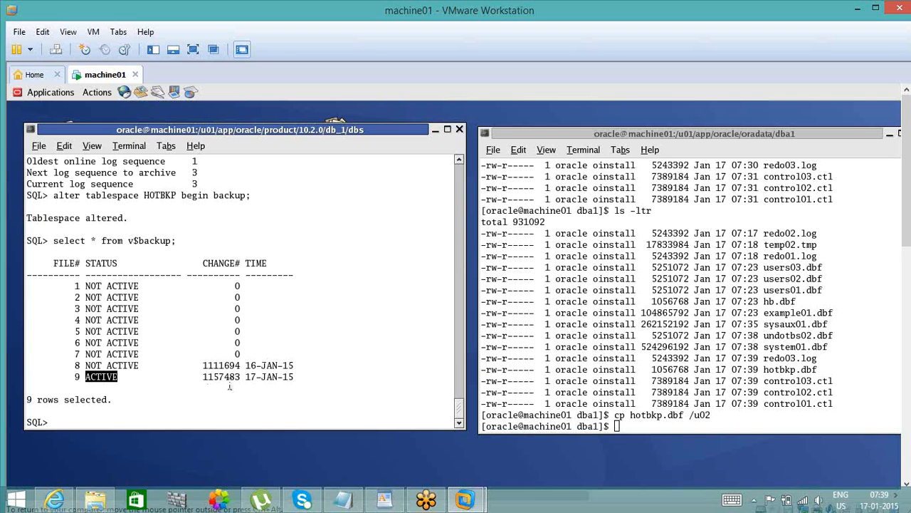
# - Query file_id and file_name from dba_data_files for file_id 9 and compare its path with the file's v$backup entry
pyautogui.click(200, 385)
pyautogui.write('select')
pyautogui.write('fil')
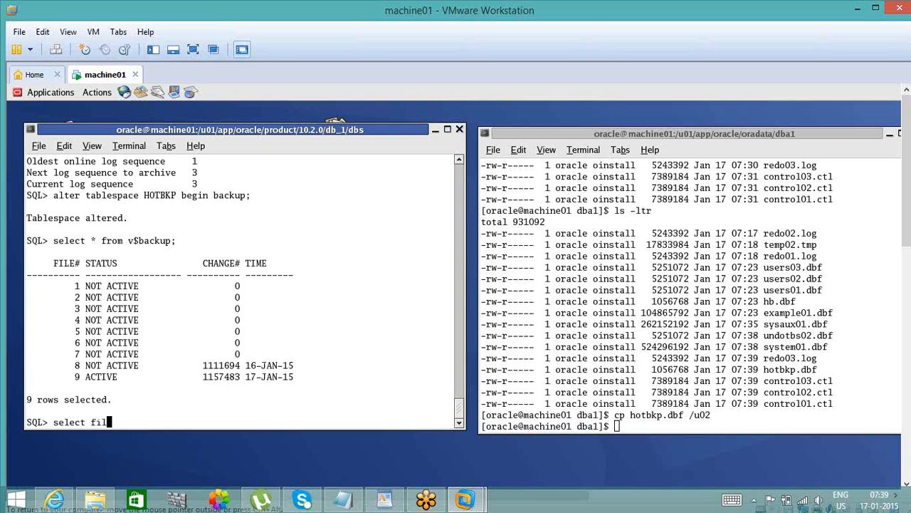
pyautogui.write('e_id, file_name from dba')
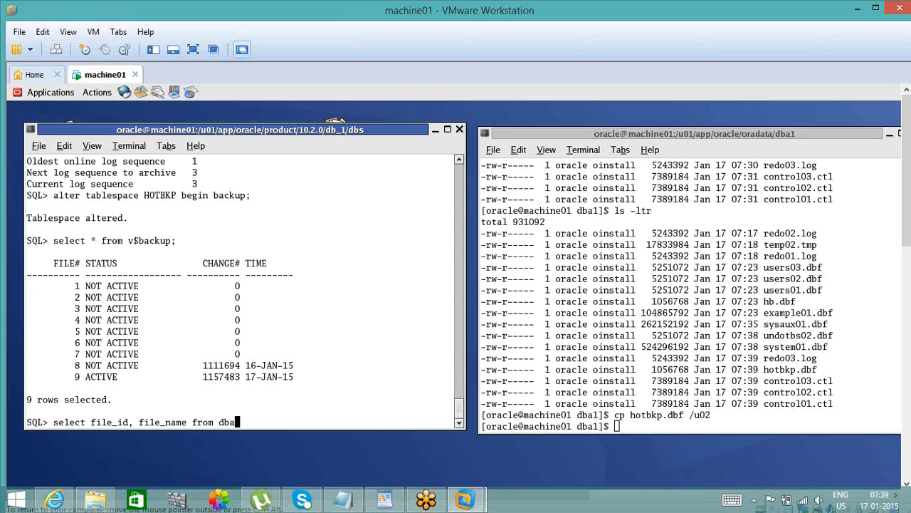
pyautogui.write('_data_files where ')
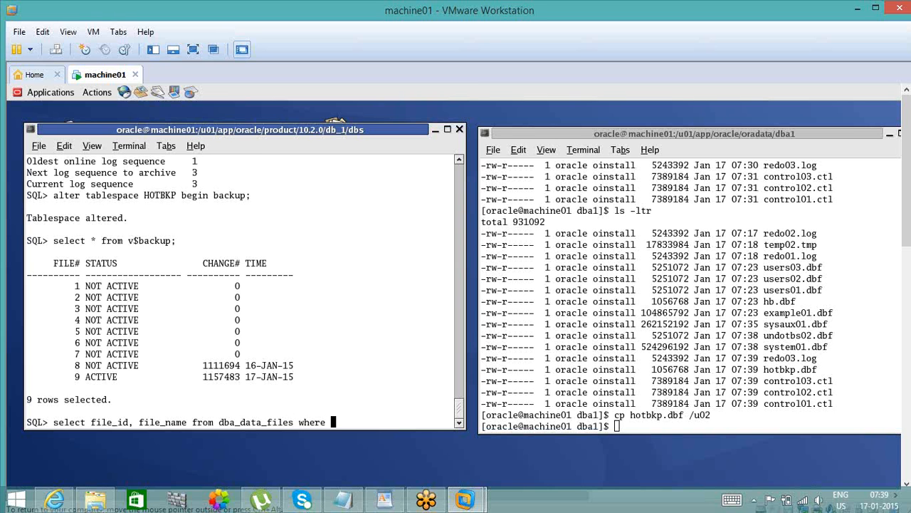
pyautogui.write('file_id')
pyautogui.write("='")
pyautogui.write('9;')
pyautogui.press('Return')
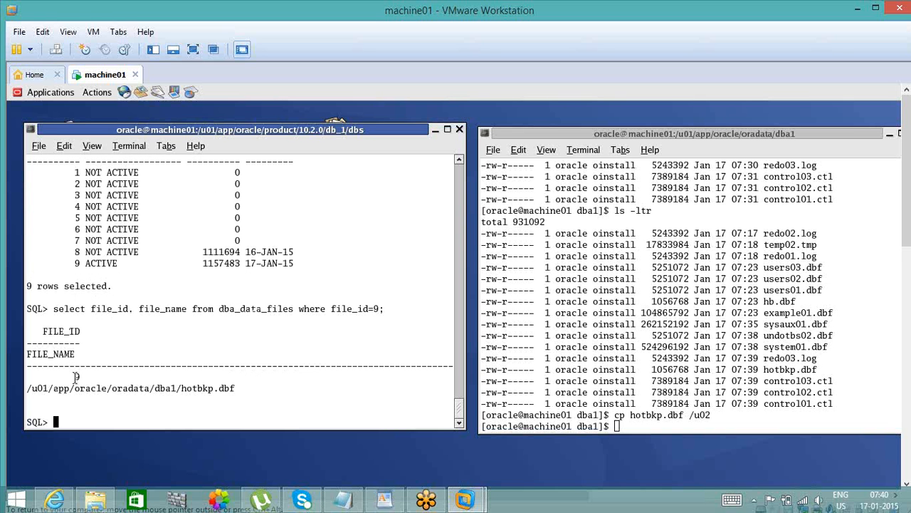
pyautogui.doubleClick(146, 387)
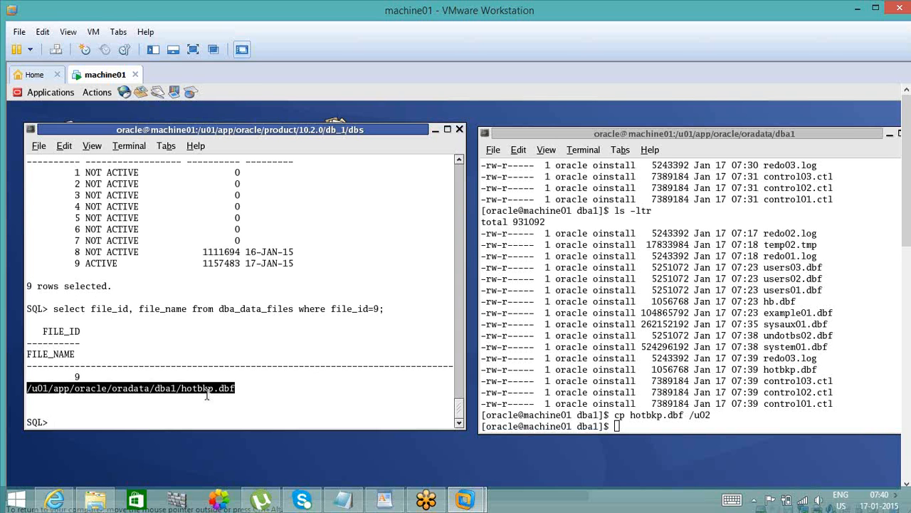
pyautogui.doubleClick(101, 263)
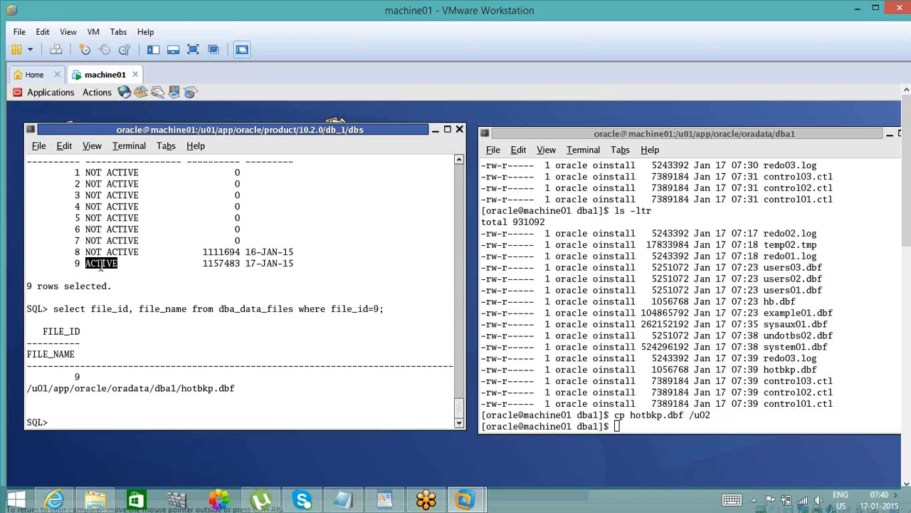
pyautogui.doubleClick(278, 263)
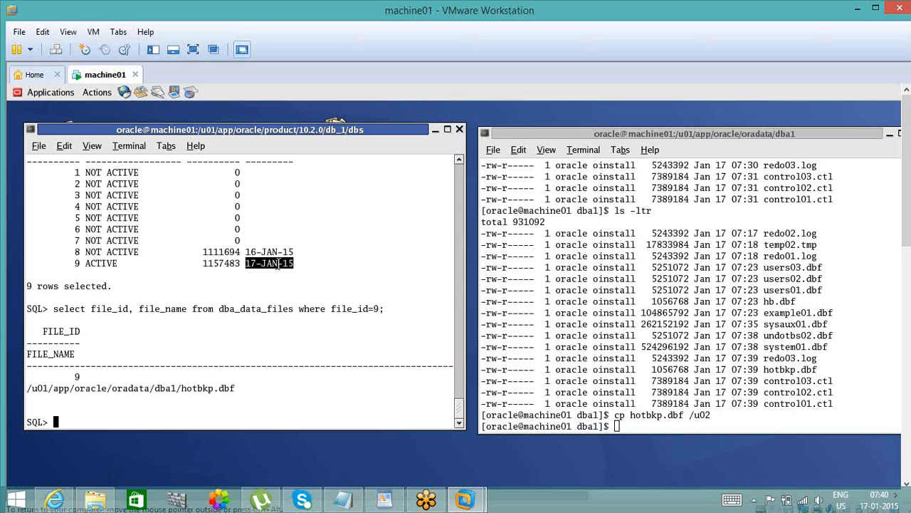
pyautogui.click(240, 416)
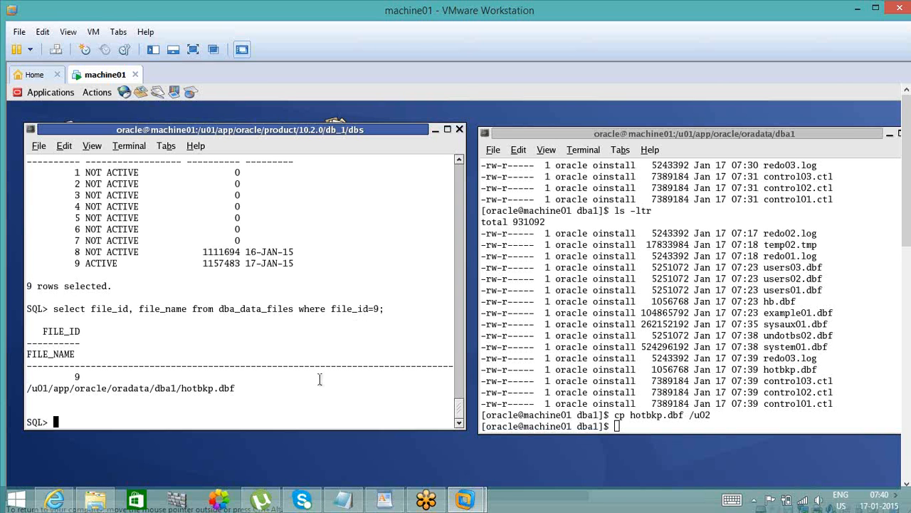
# - Take the tablespace out of backup mode with alter tablespace hotbkp end backup, reviewing the earlier begin backup command before running it
pyautogui.write('alter tablespace ')
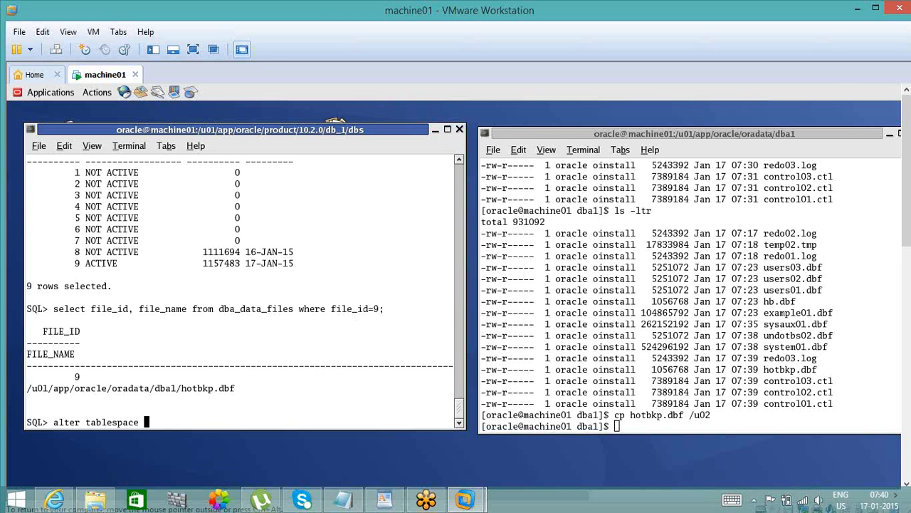
pyautogui.write('hotbkp end backup;')
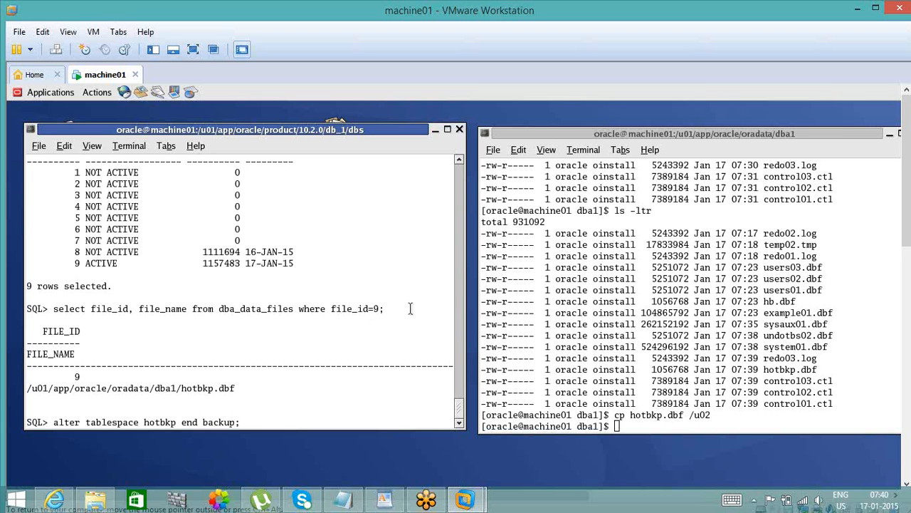
pyautogui.scroll(3, 460, 163)
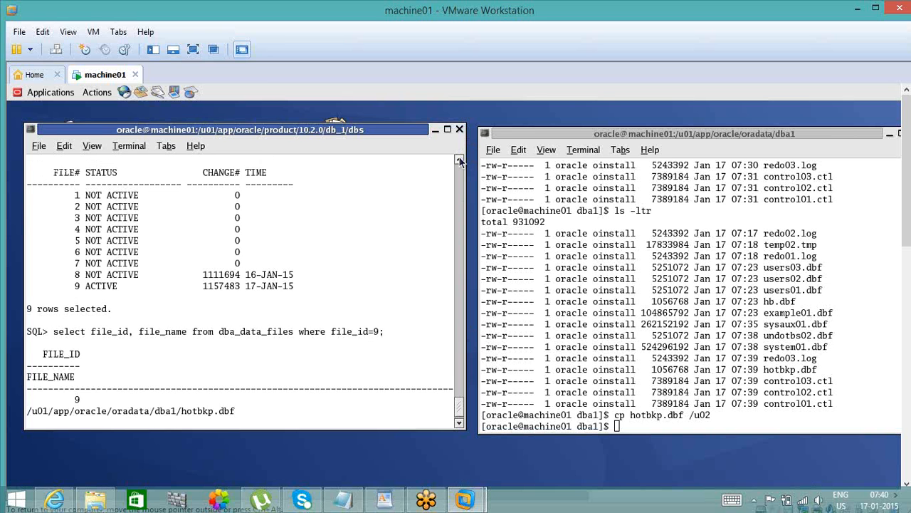
pyautogui.scroll(2, 460, 163)
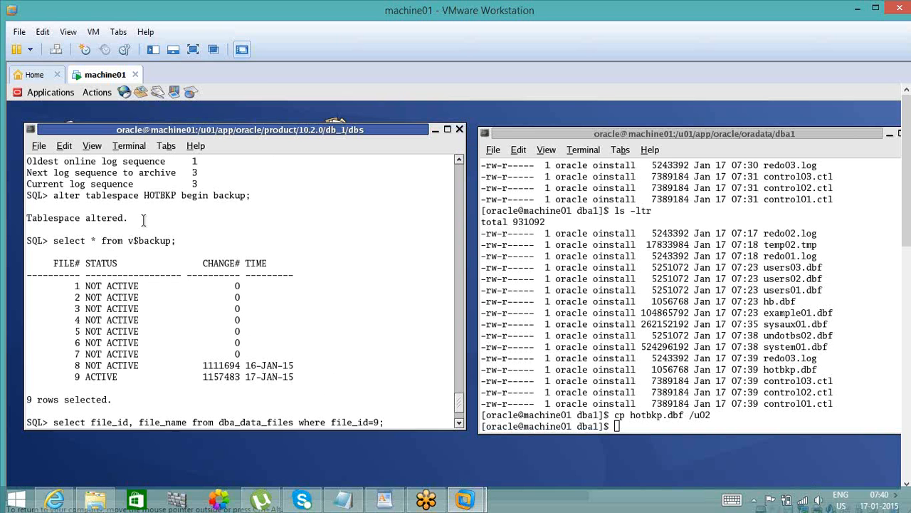
pyautogui.doubleClick(200, 195)
pyautogui.doubleClick(217, 195)
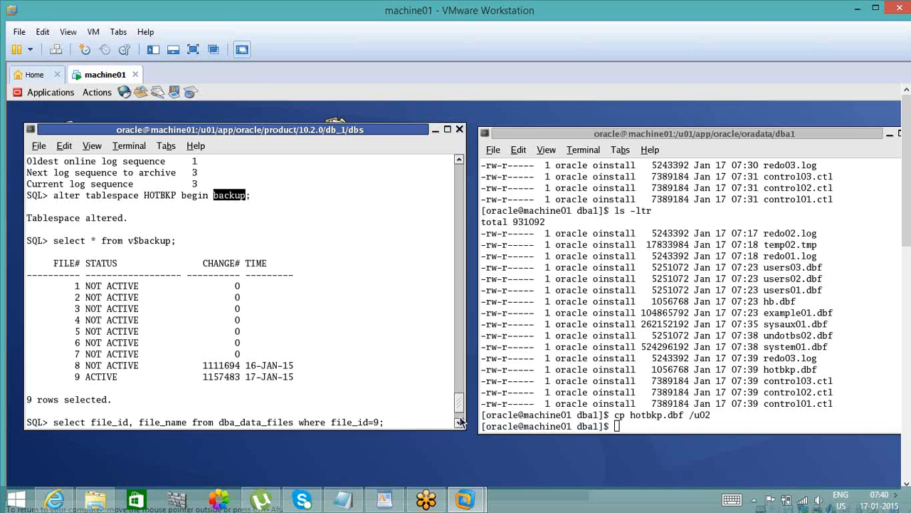
pyautogui.scroll(-3, 460, 421)
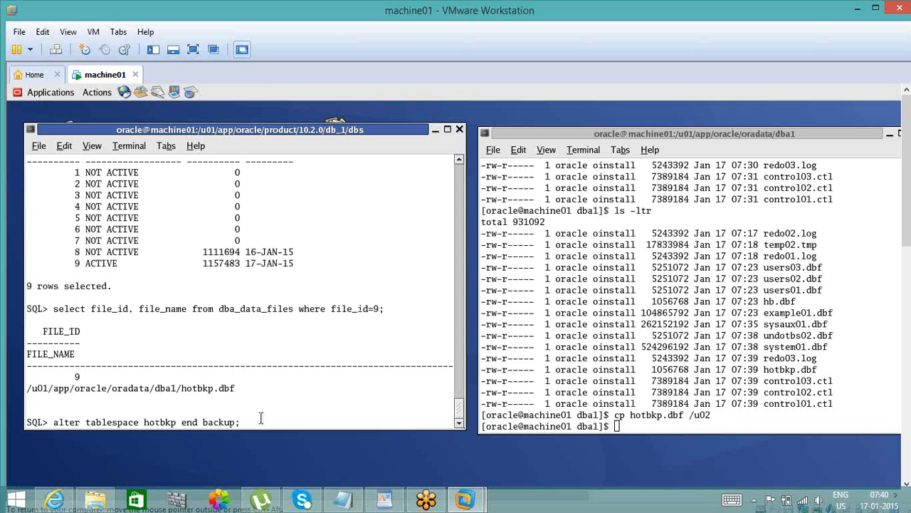
pyautogui.press('Return')
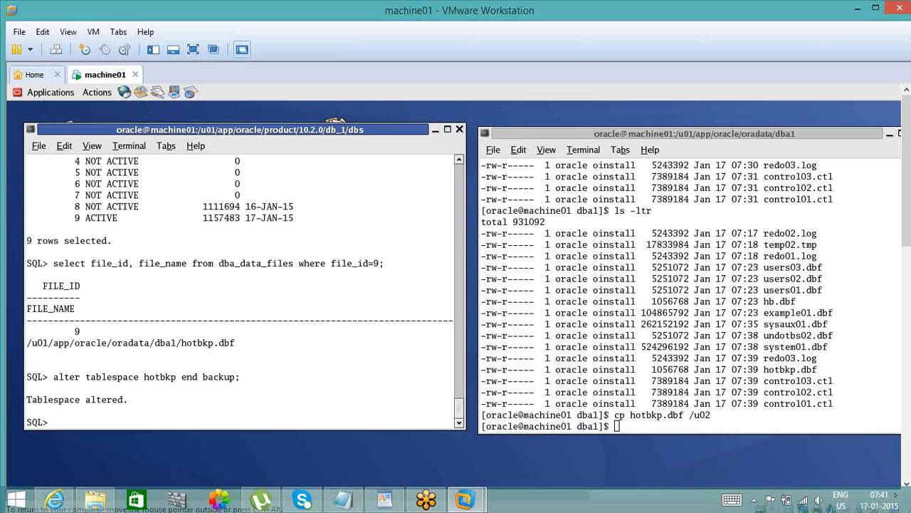
# - Reconnect the SQL session as the hotbkp user, entering its account password
pyautogui.write('conn notbkp/hotbkp')
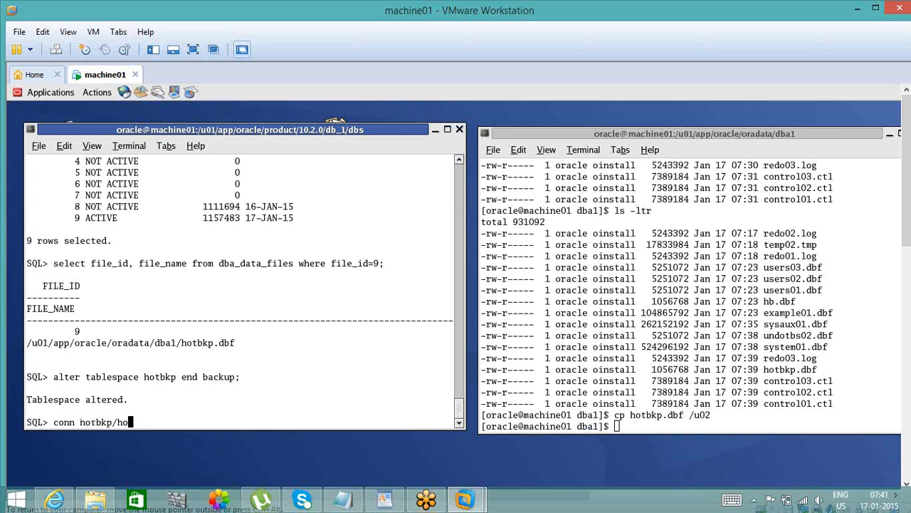
pyautogui.press('Return')
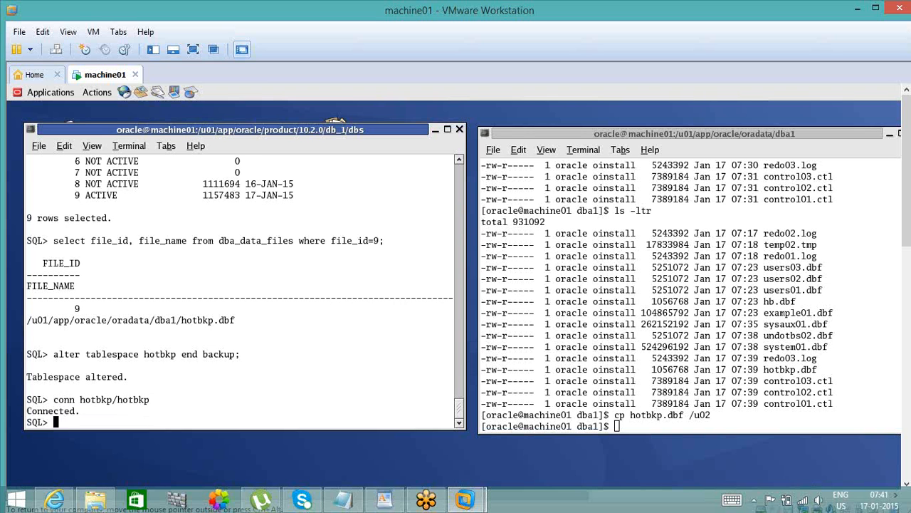
# - Duplicate the emp table's rows with insert into emp select * from emp in the hotbkp user's session
pyautogui.write('insert into emp ')
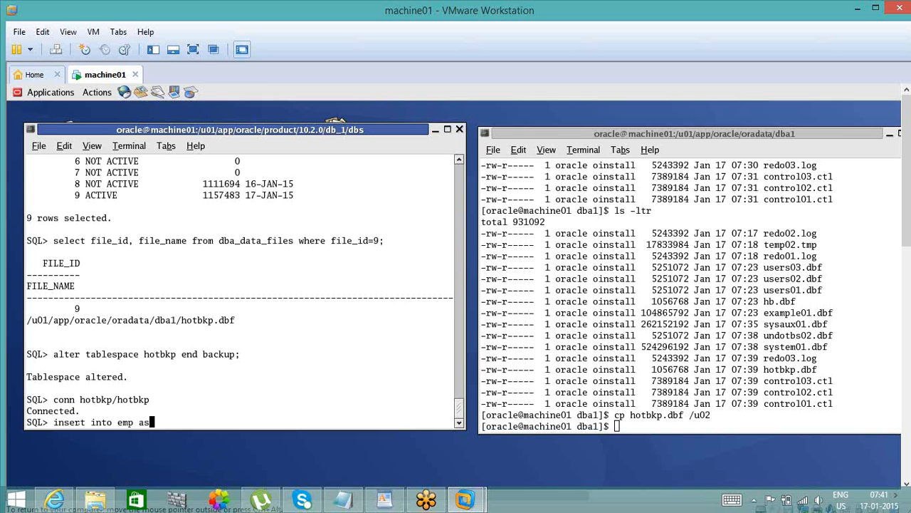
pyautogui.write('sel;ec')
pyautogui.press('BackSpace')
pyautogui.press('BackSpace')
pyautogui.press('BackSpace')
pyautogui.write('ect * from emp;')
pyautogui.press('Return')
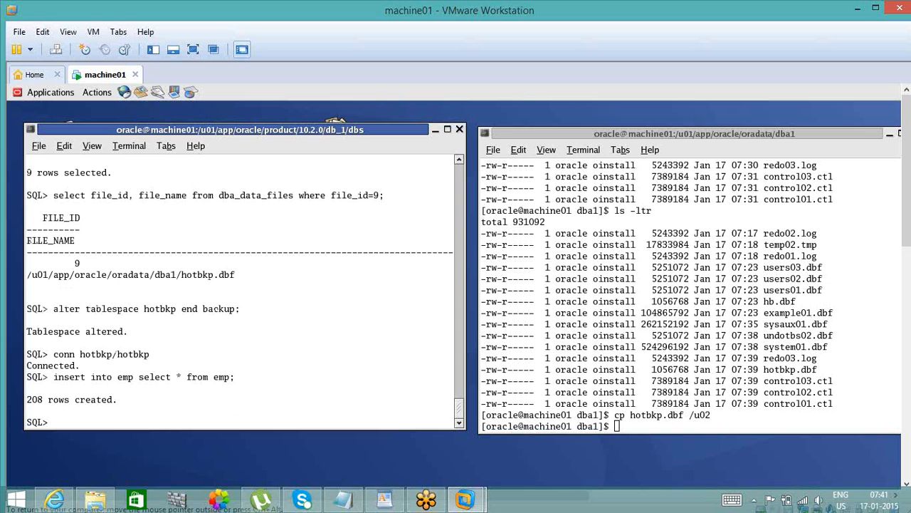
# - Run the same emp insert once more and commit the transaction
pyautogui.write('/')
pyautogui.press('Return')
pyautogui.write('commit;')
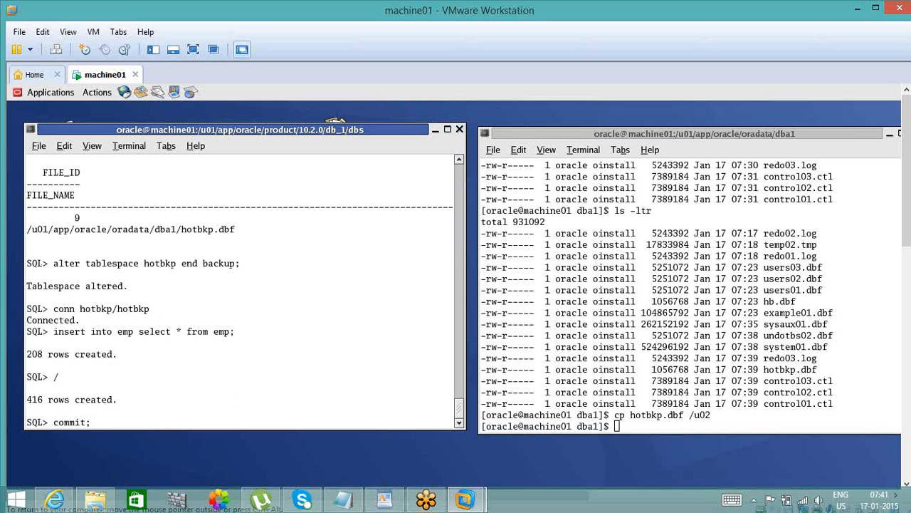
pyautogui.press('Return')
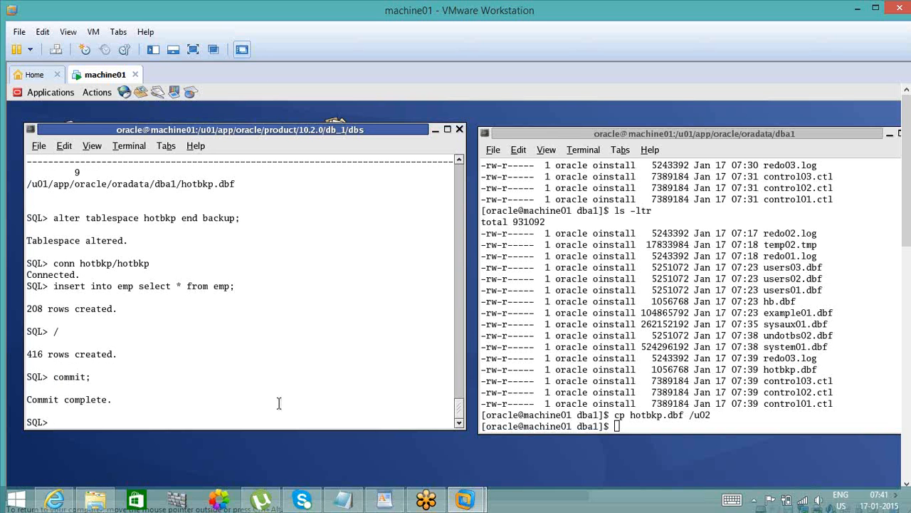
# - List the dba1 data directory in the shell with ls -ltr
pyautogui.click(654, 415)
pyautogui.write('ls -ltr')
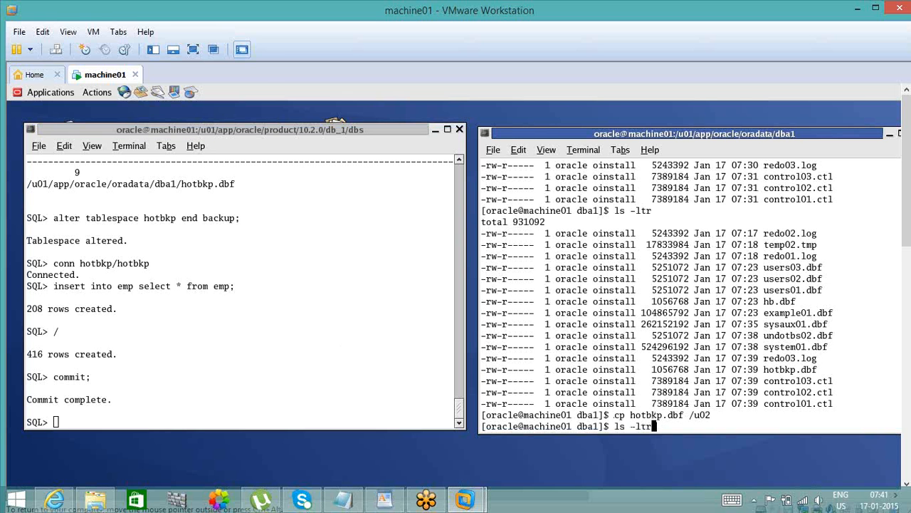
pyautogui.press('Return')
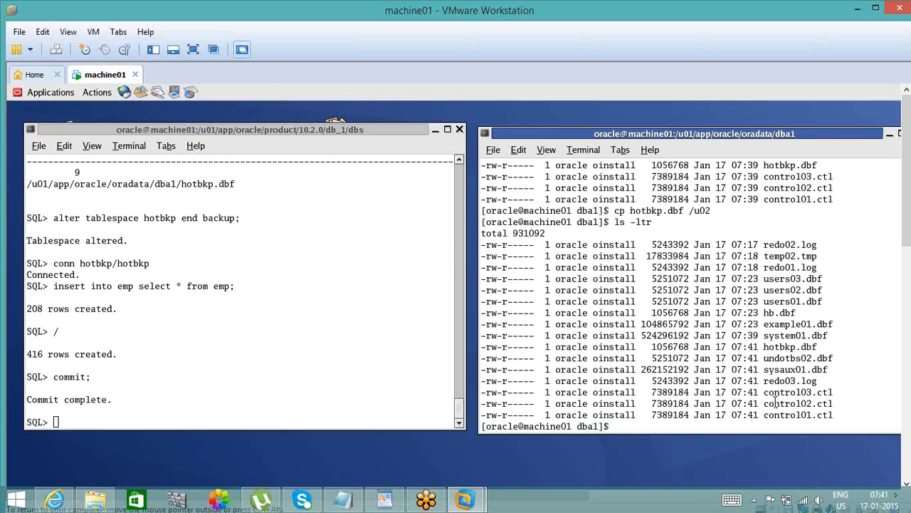
# - Delete the datafile hotbkp.dbf from the dba1 data directory with rm
pyautogui.doubleClick(796, 348)
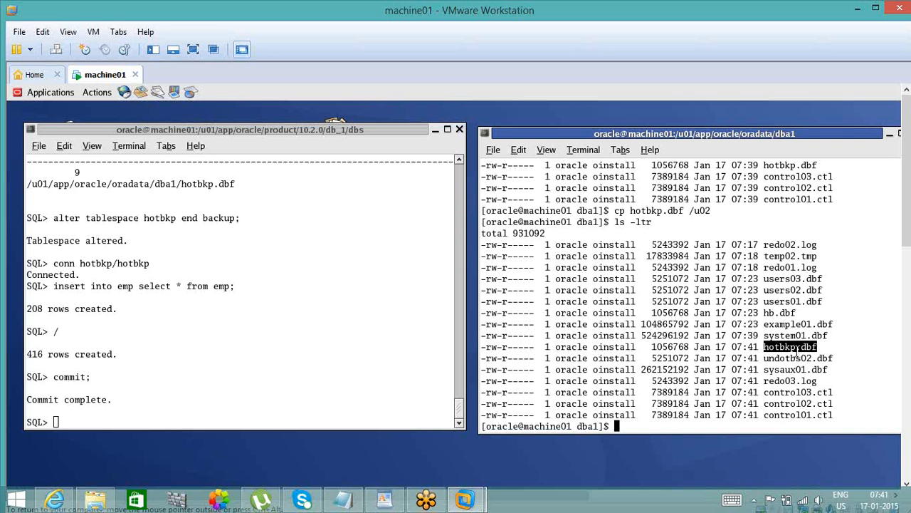
pyautogui.write('rm')
pyautogui.write('hotbkp.dbf')
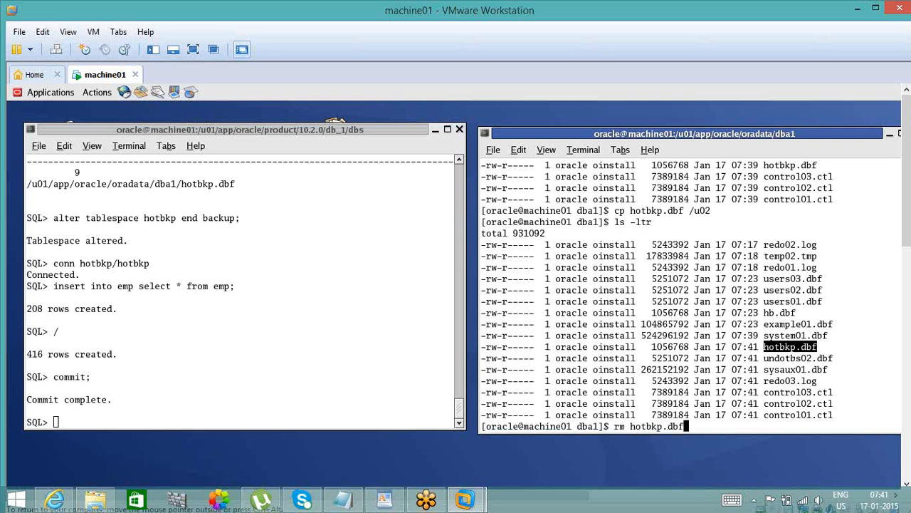
pyautogui.press('BackSpace')
pyautogui.write('f')
pyautogui.press('Return')
# - Exit the hotbkp user's SQL session and start SQL*Plus with sqlplus / as sysdba
pyautogui.click(338, 348)
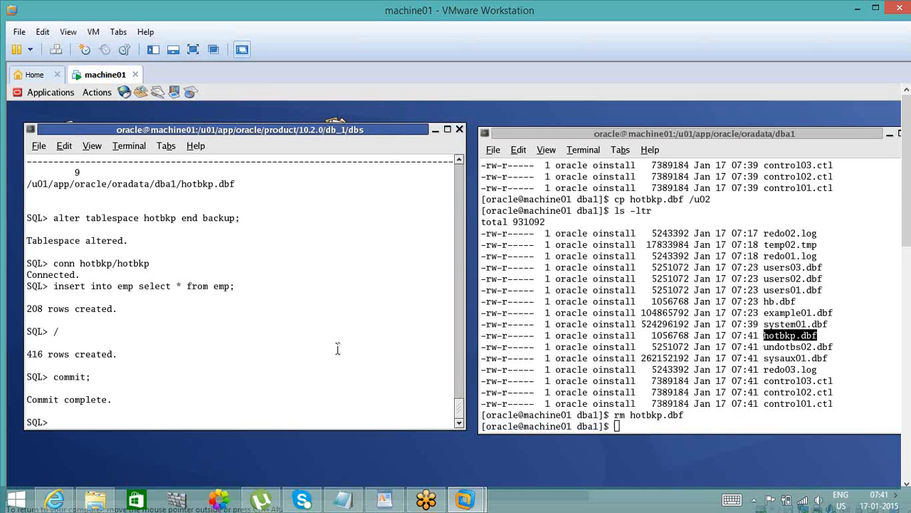
pyautogui.write('sh')
pyautogui.press('BackSpace')
pyautogui.press('BackSpace')
pyautogui.write('exit')
pyautogui.press('Return')
pyautogui.write('sq')
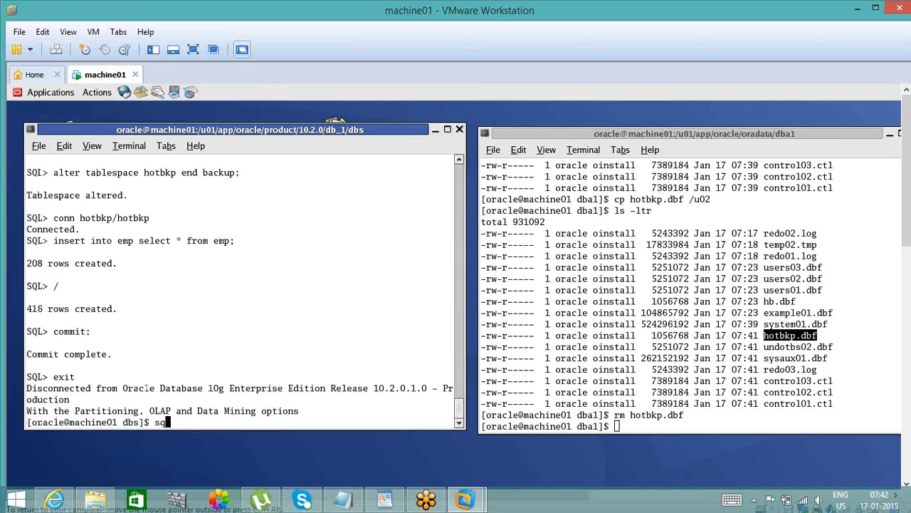
pyautogui.write('lplus / as sysdba')
pyautogui.press('Return')
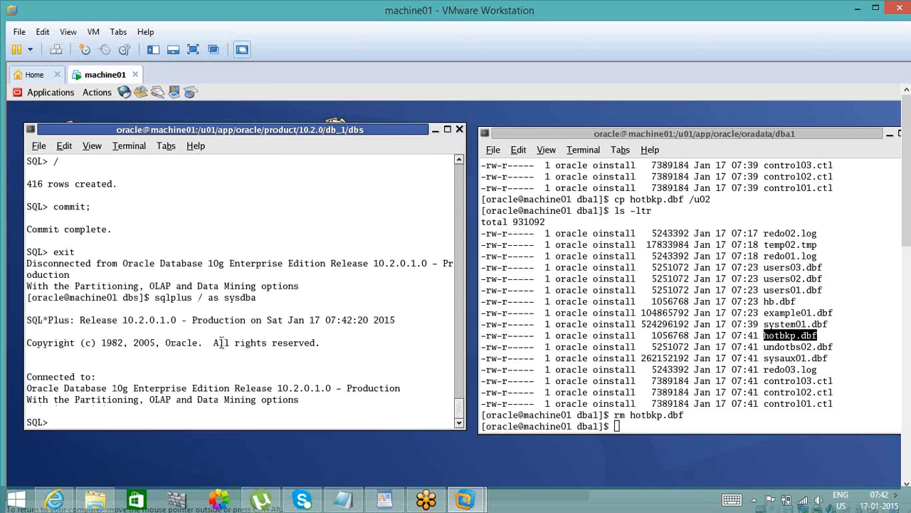
# - Try to create table hotbkp.emp_bkp as select * from hotbkp.emp
pyautogui.write('create table hotbkp.emp')
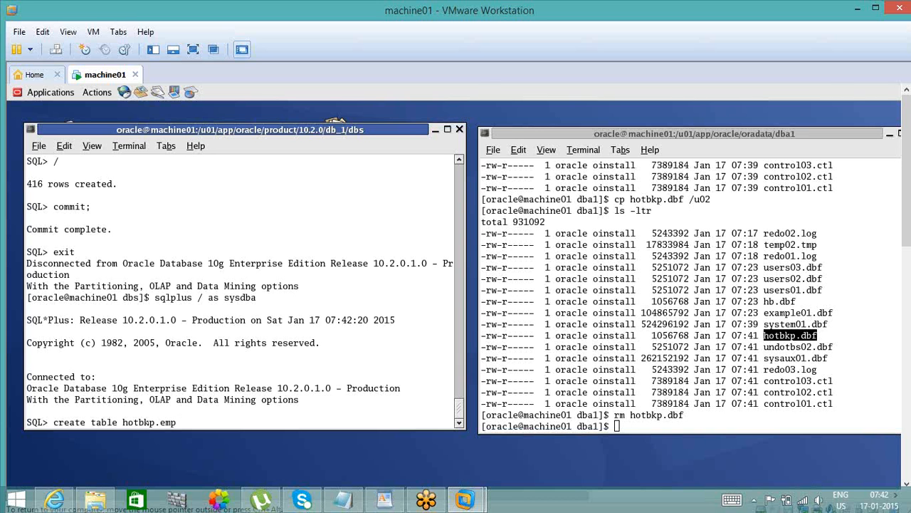
pyautogui.write('_bkp as select * from ')
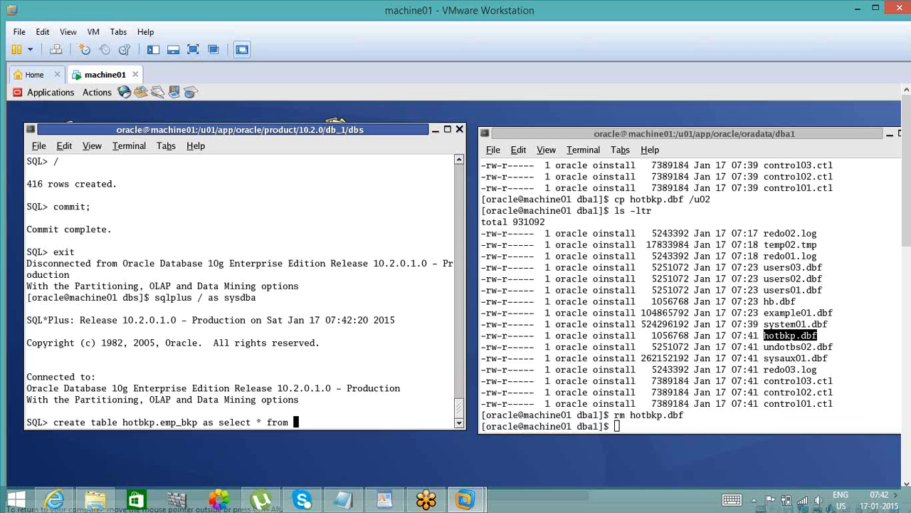
pyautogui.write('hotbkp.emp;')
pyautogui.press('Return')
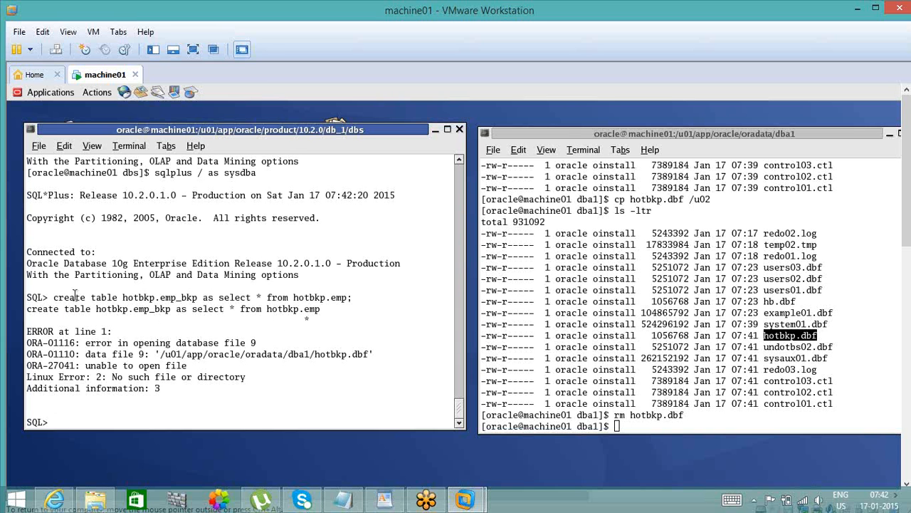
# - Examine the error output of the create table statement for the file number, datafile path and Linux error
pyautogui.doubleClick(144, 302)
pyautogui.click(143, 302)
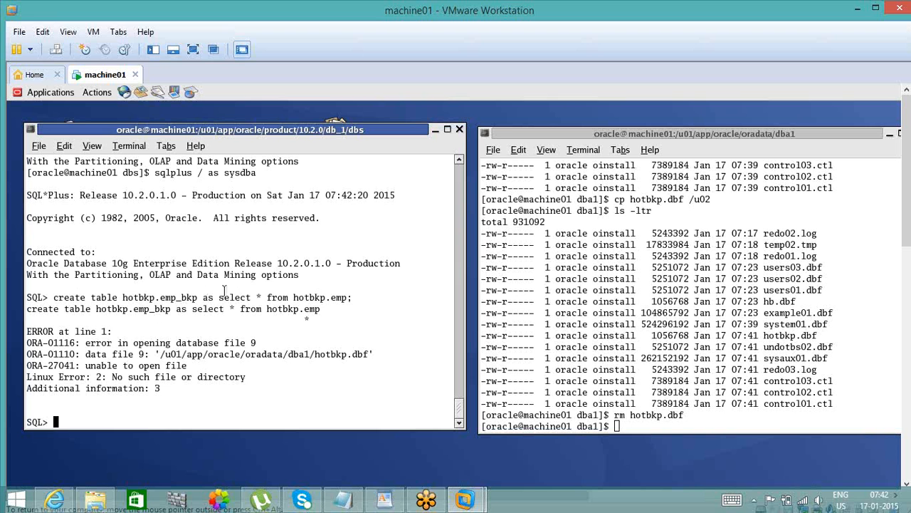
pyautogui.doubleClick(280, 355)
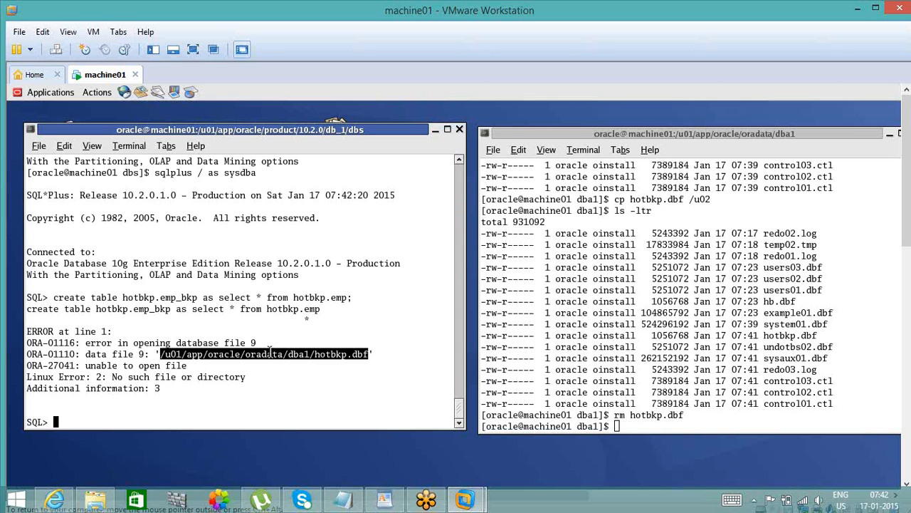
pyautogui.doubleClick(192, 342)
pyautogui.doubleClick(252, 351)
pyautogui.doubleClick(253, 342)
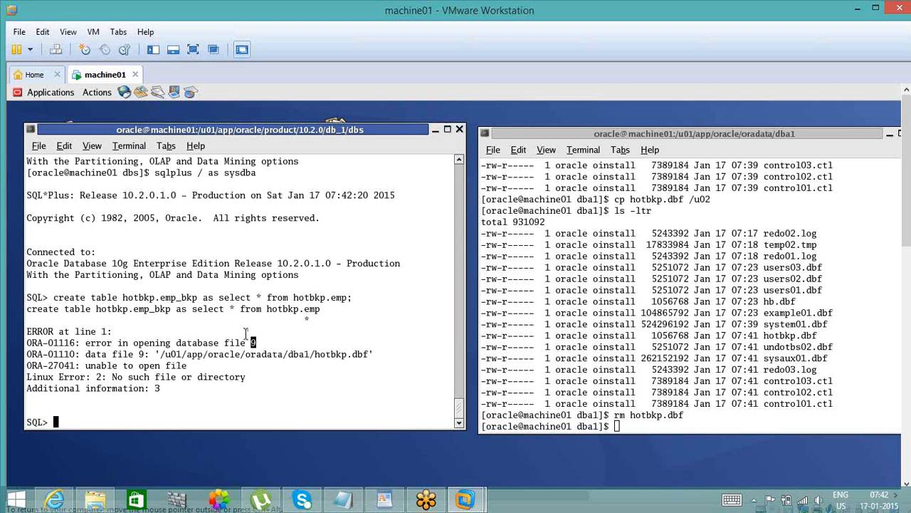
pyautogui.doubleClick(199, 377)
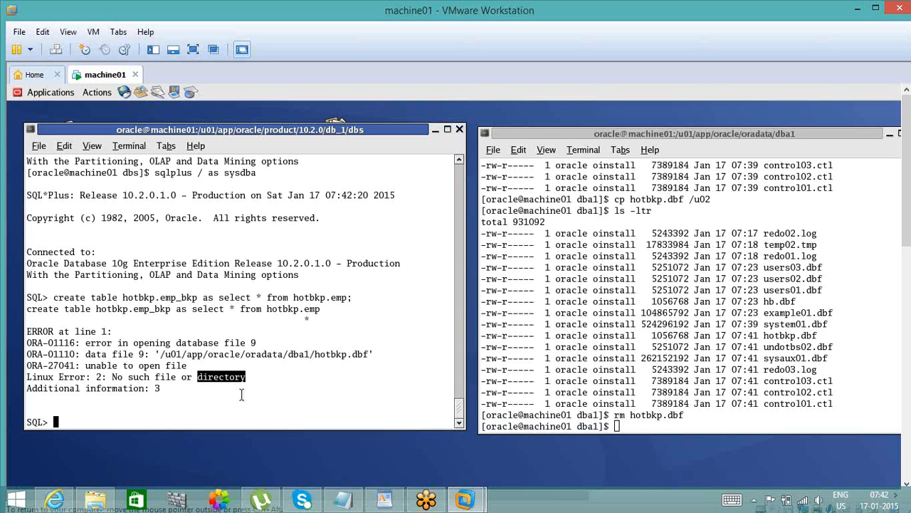
# - Shut down the Oracle instance with shut abort
pyautogui.write('shut a')
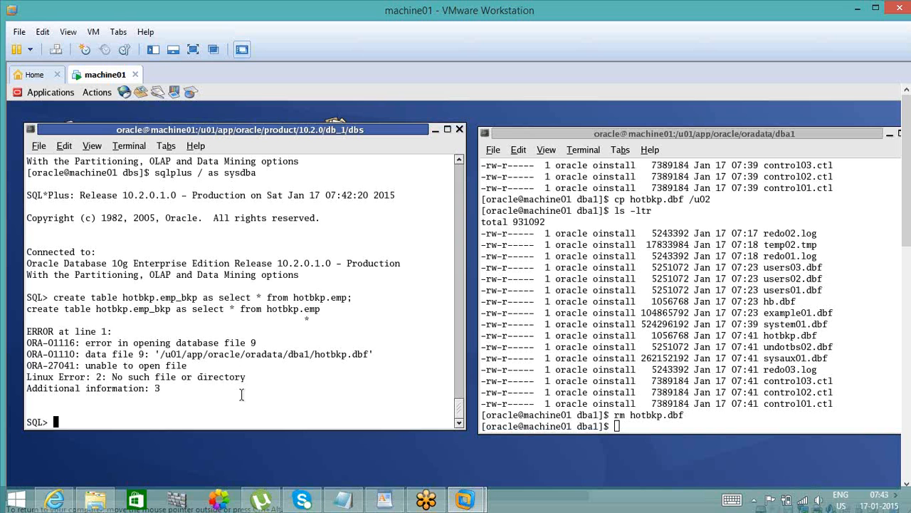
pyautogui.write('bort')
pyautogui.press('Return')
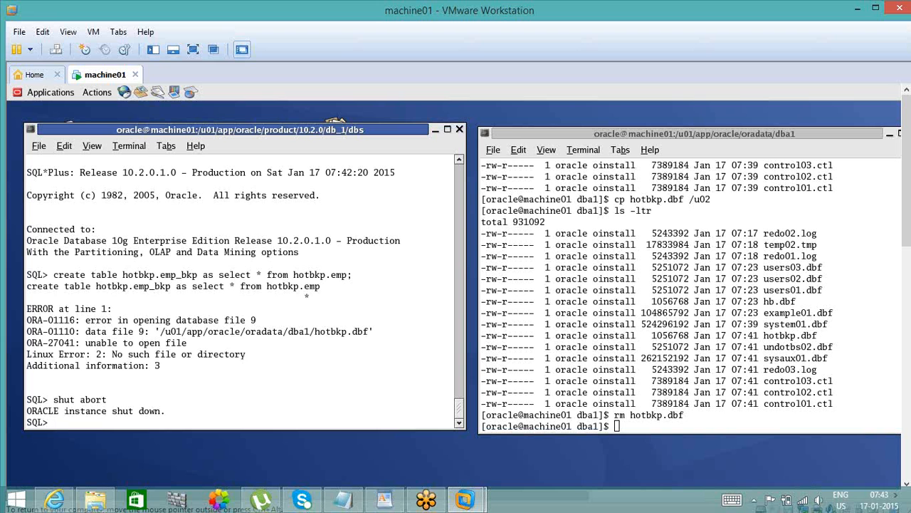
pyautogui.doubleClick(460, 165)
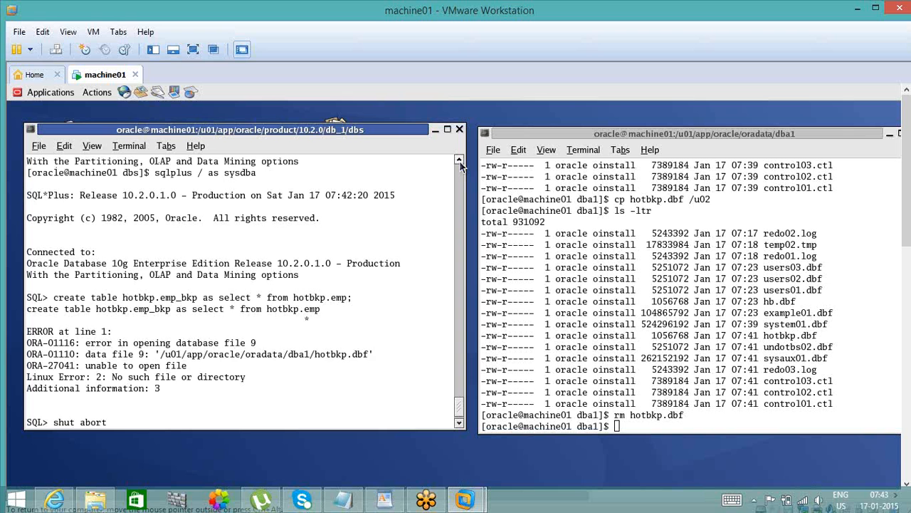
pyautogui.click(460, 424)
pyautogui.click(460, 425)
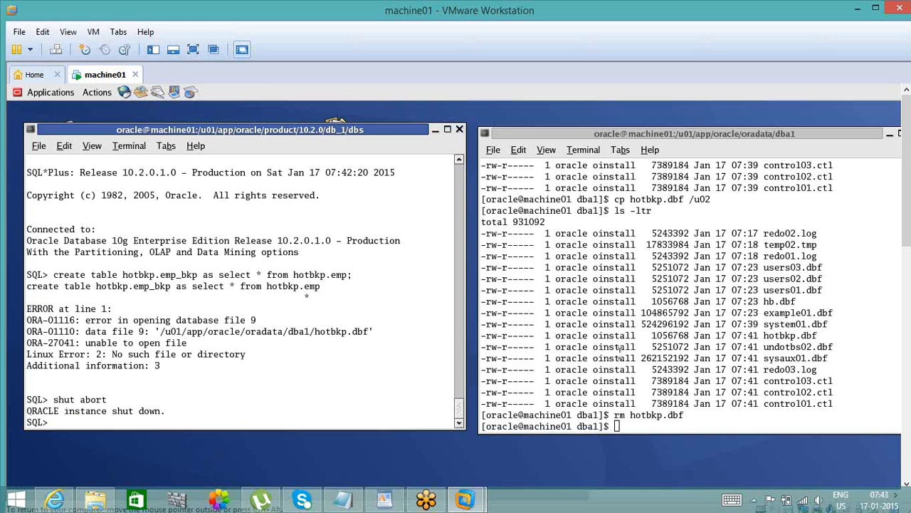
pyautogui.click(670, 138)
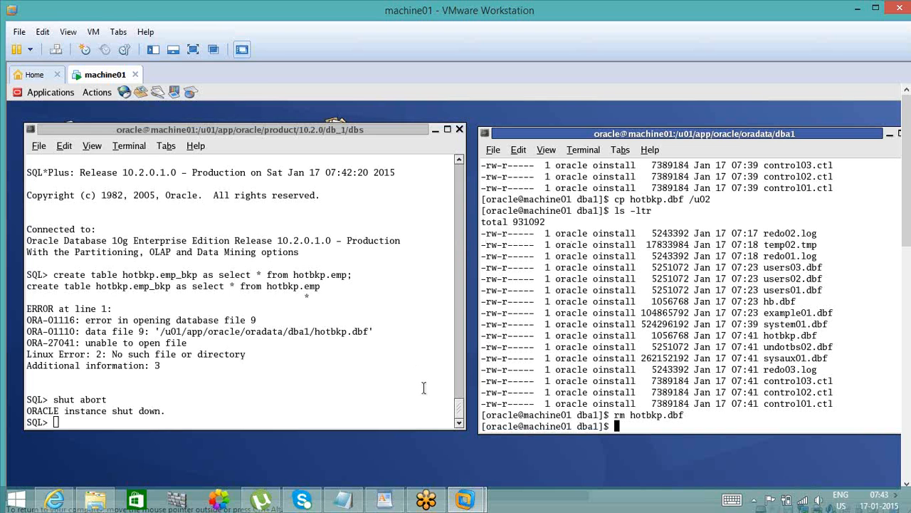
pyautogui.click(305, 385)
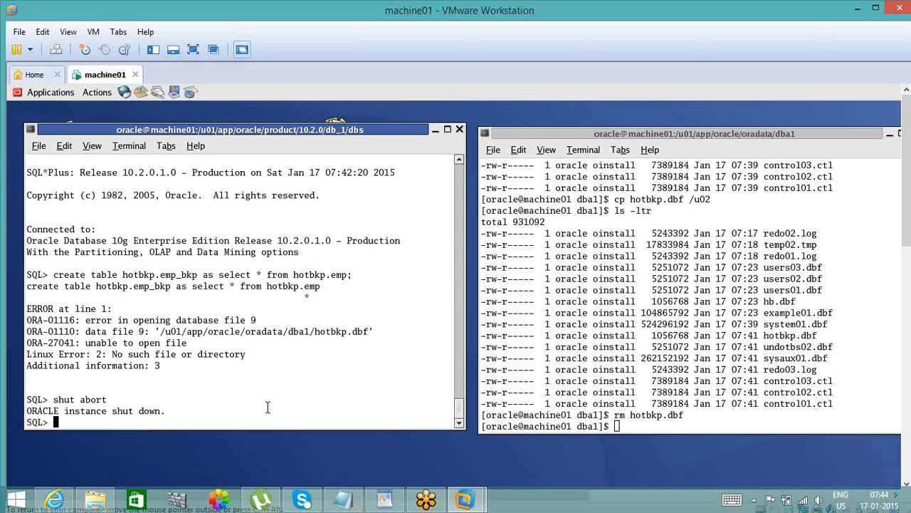
# - List the dba1 data directory with ls -ltr to check whether hotbkp.dbf is there
pyautogui.click(618, 417)
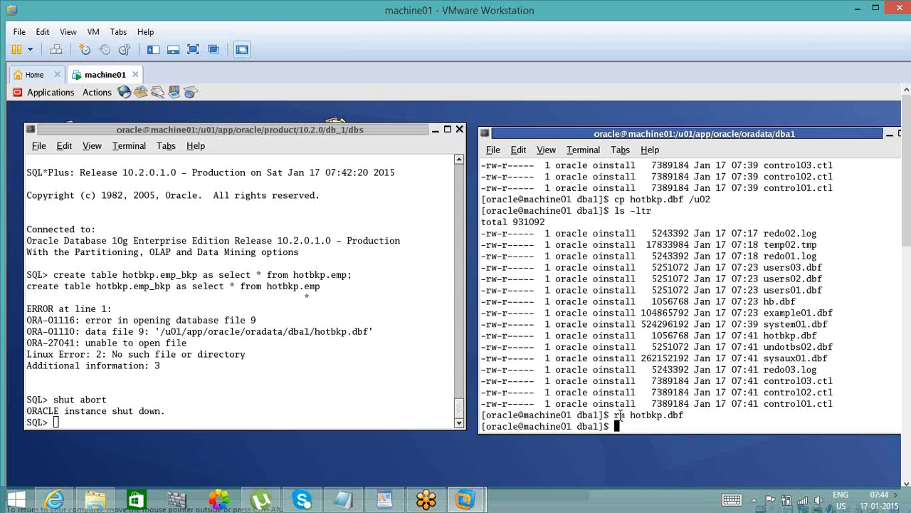
pyautogui.write('ls -ltr')
pyautogui.press('Return')
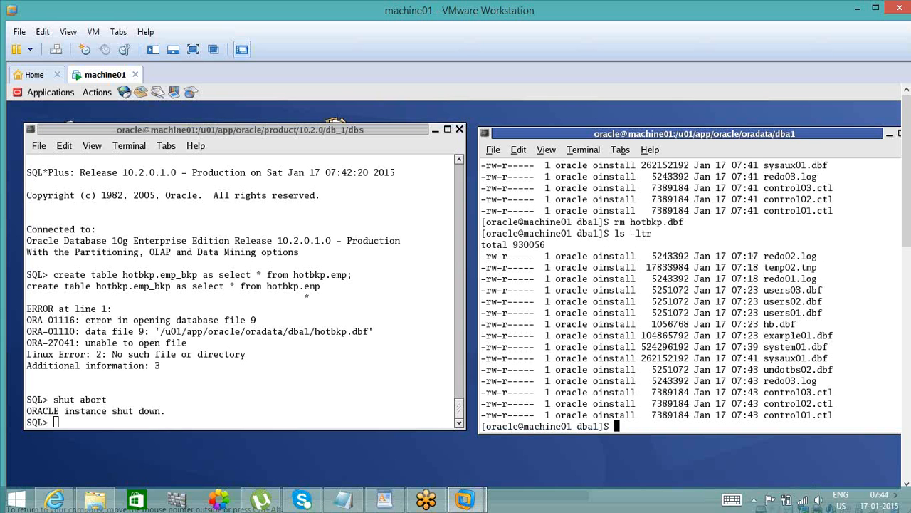
# - Restore the backup /u02/hotbkp.dbf into the current dba1 directory with cp, and list the directory to check the file
pyautogui.write('cp')
pyautogui.doubleClick(660, 222)
pyautogui.write('/')
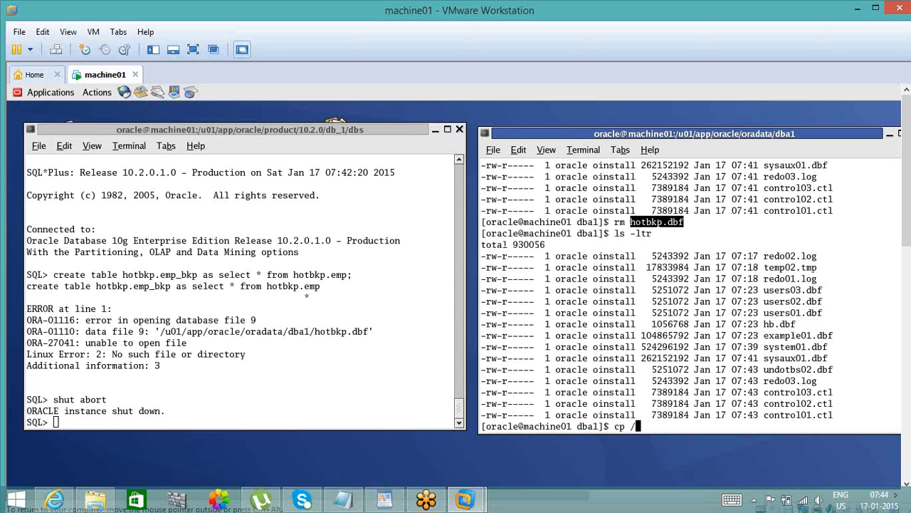
pyautogui.write('u02/')
pyautogui.write('hotbkp.dbf')
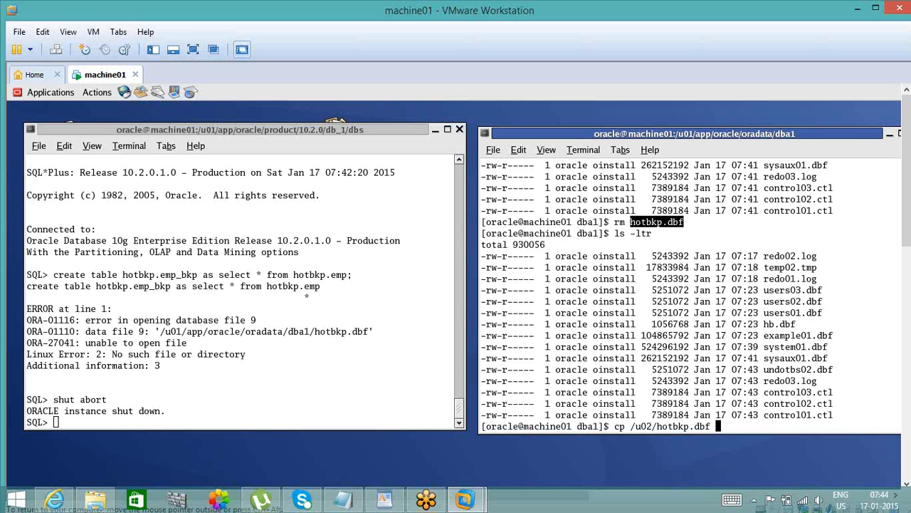
pyautogui.write('.')
pyautogui.press('Return')
pyautogui.write('ls -ltr')
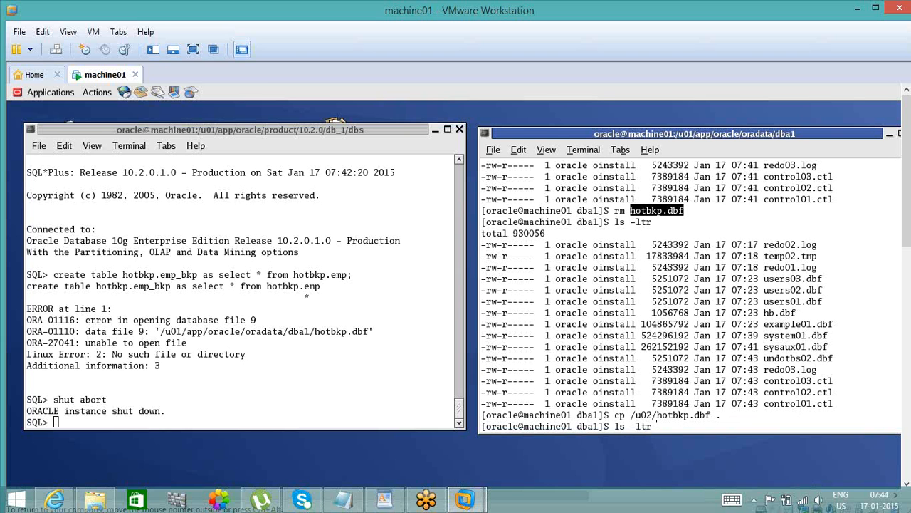
pyautogui.press('Return')
pyautogui.doubleClick(796, 414)
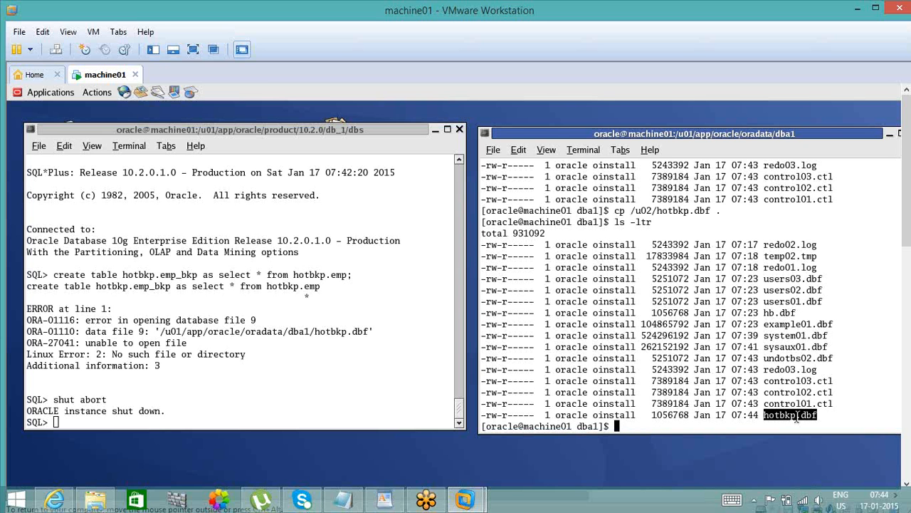
# - Try to query all rows of v$backup in the SQL session
pyautogui.click(338, 402)
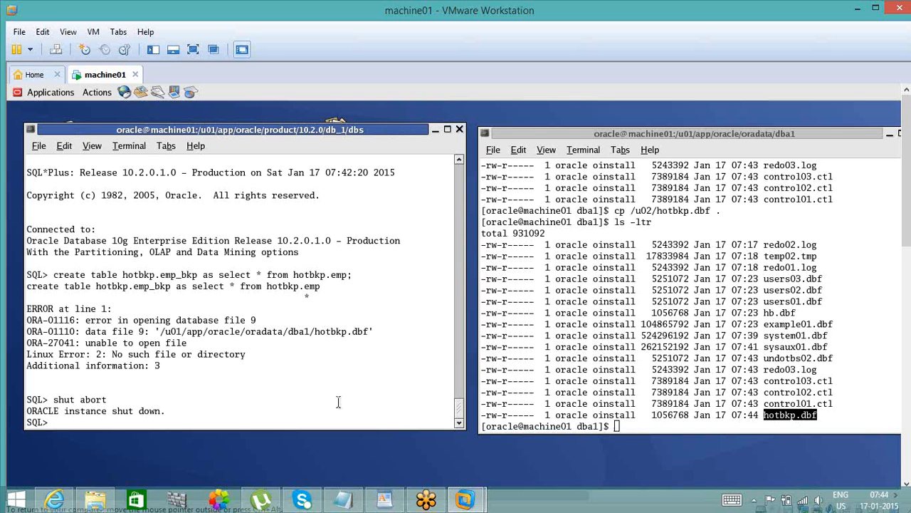
pyautogui.write('select * from v$backup')
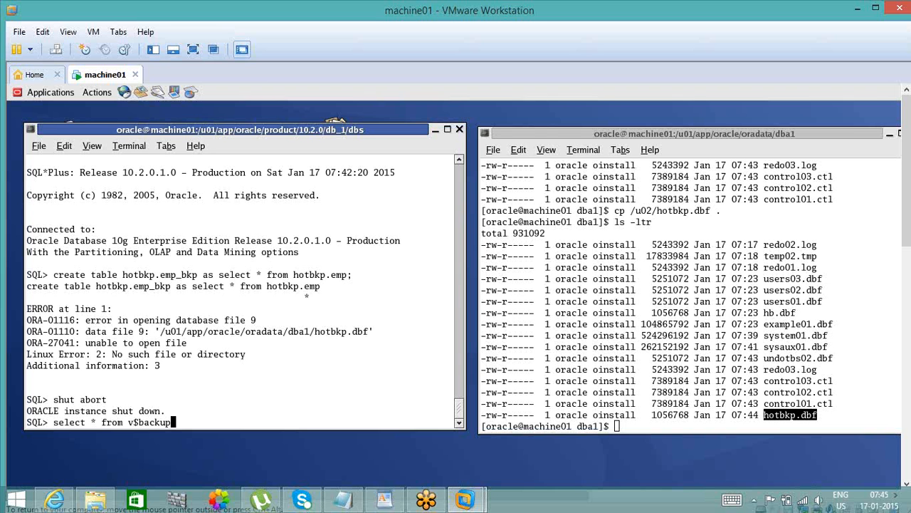
pyautogui.write(';')
pyautogui.press('Return')
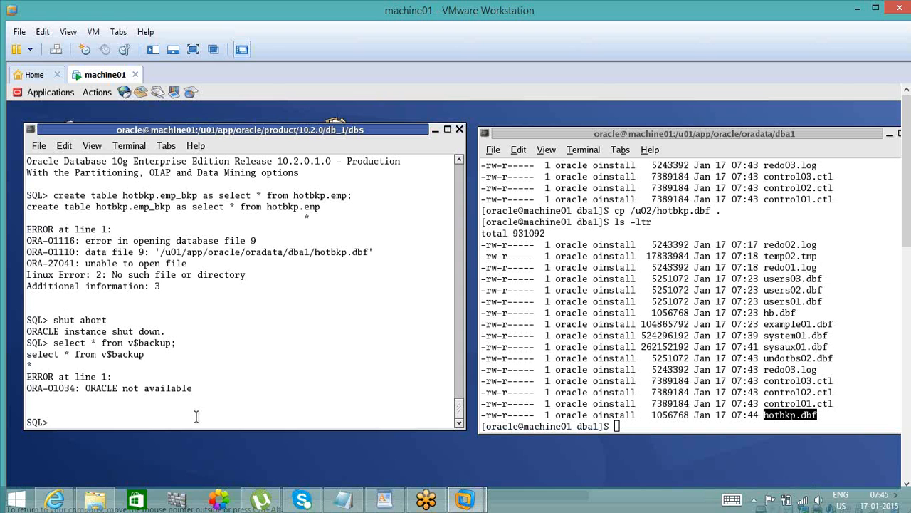
# - Exit the current SQL session and reconnect with sqlplus / as sysdba
pyautogui.write('exit')
pyautogui.press('Return')
pyautogui.write('sqlp')
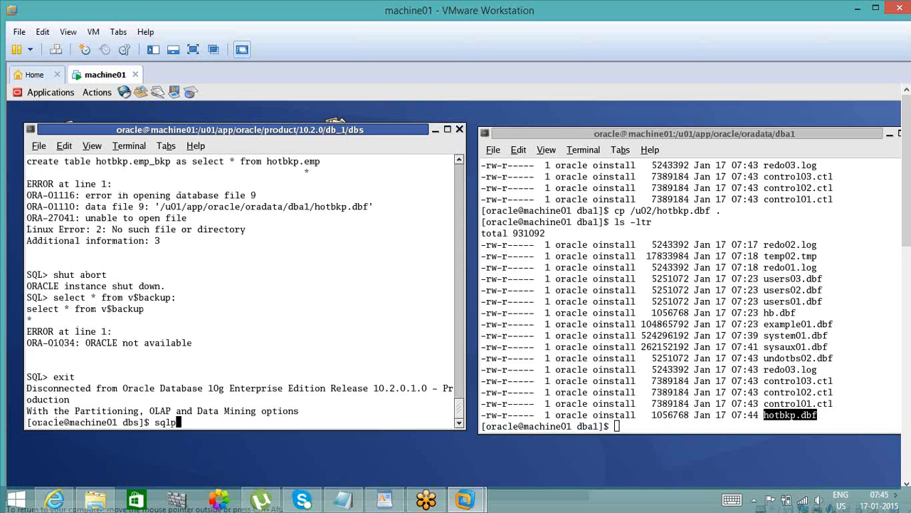
pyautogui.write('lus / as sysdba')
pyautogui.press('Return')
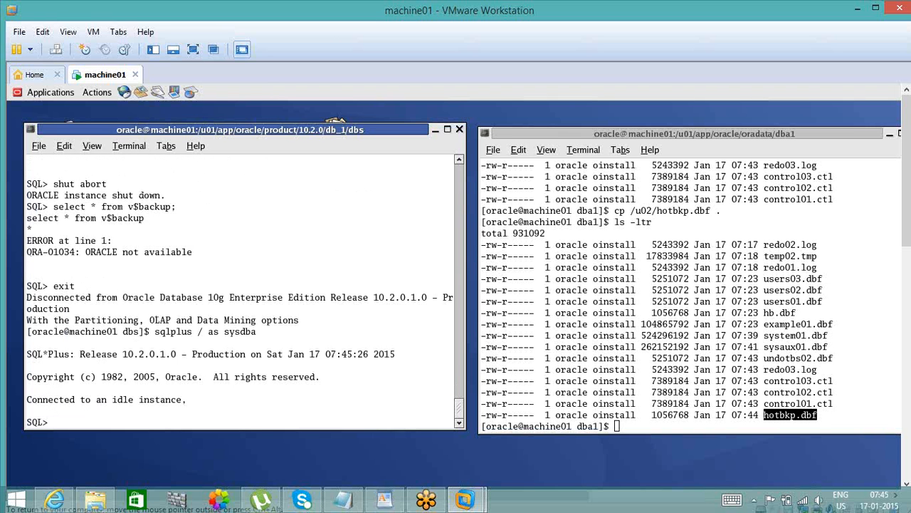
# - Start the Oracle instance and mount the database with startup mount;
pyautogui.write('startup mount;')
pyautogui.press('Return')
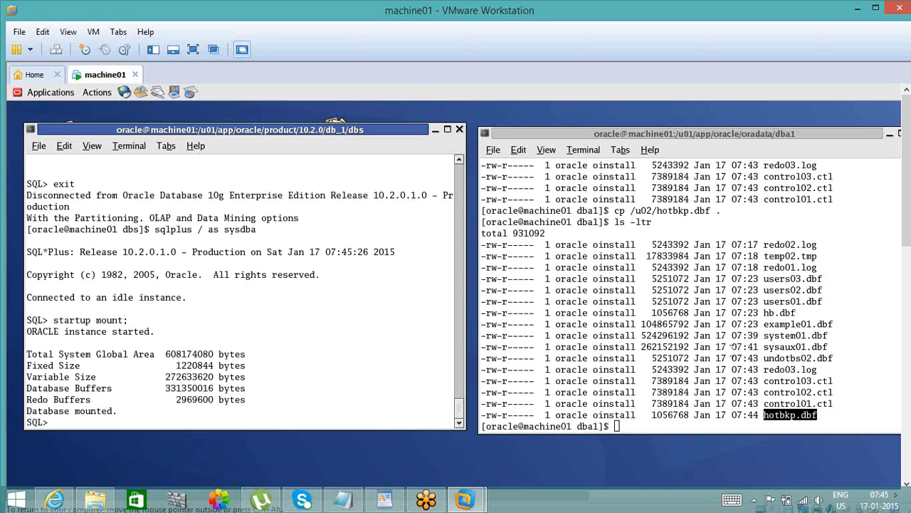
# - Examine the control, redo log, system, example and users files in the dba1 directory listing
pyautogui.doubleClick(790, 381)
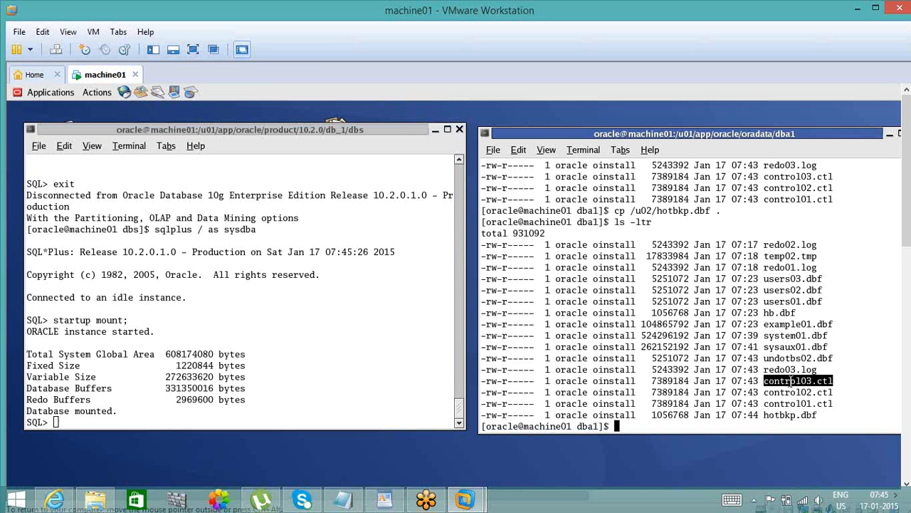
pyautogui.doubleClick(796, 370)
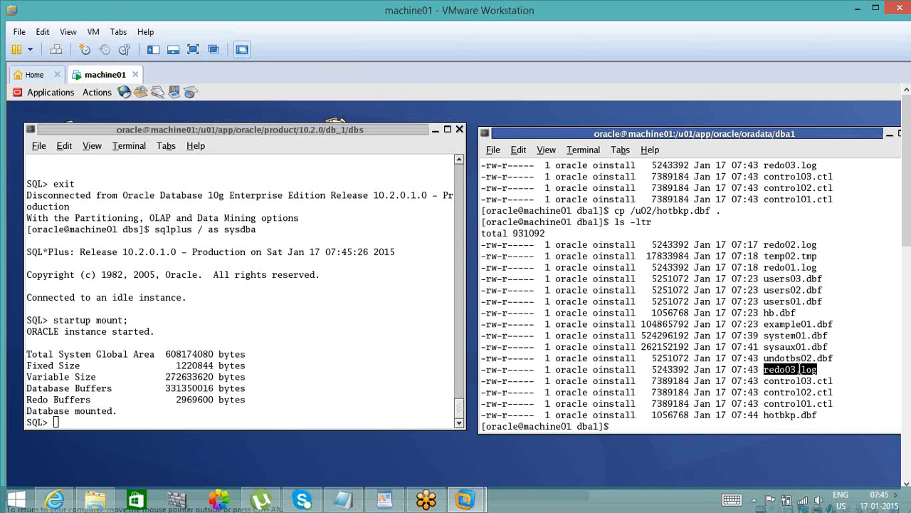
pyautogui.doubleClick(810, 334)
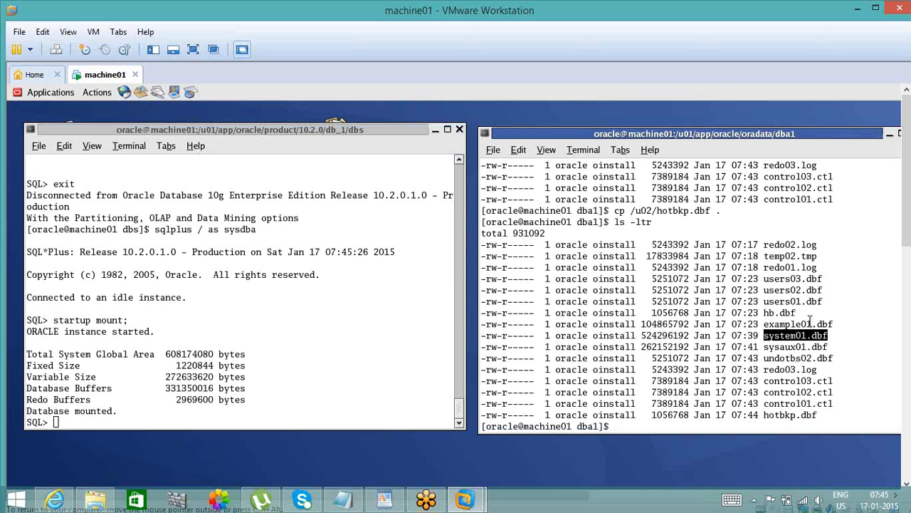
pyautogui.doubleClick(809, 323)
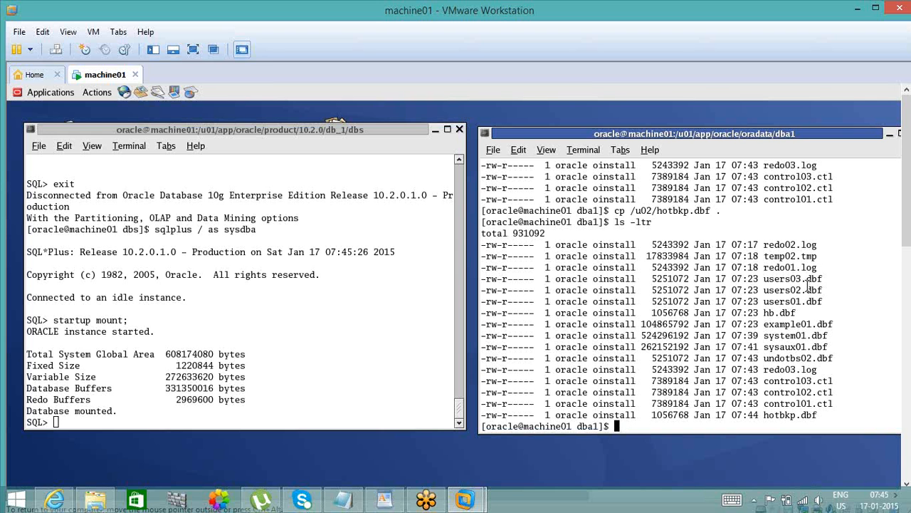
pyautogui.doubleClick(809, 289)
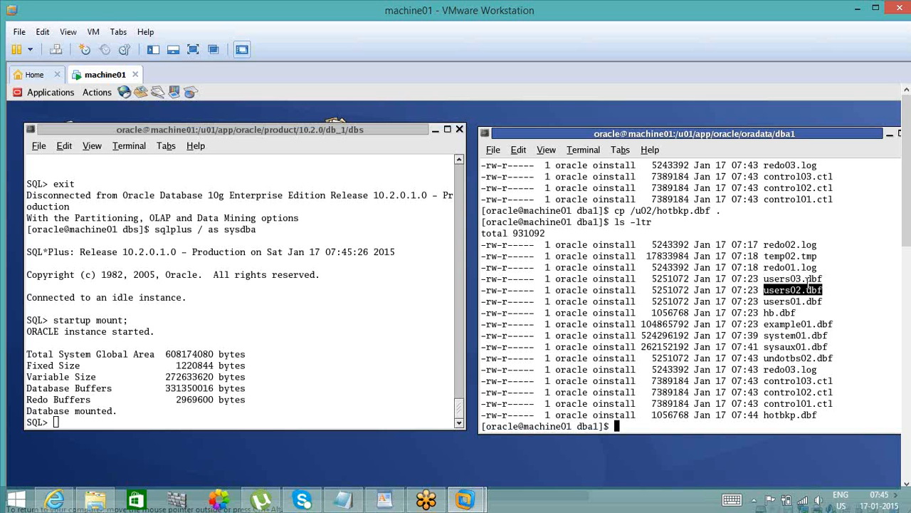
pyautogui.doubleClick(808, 278)
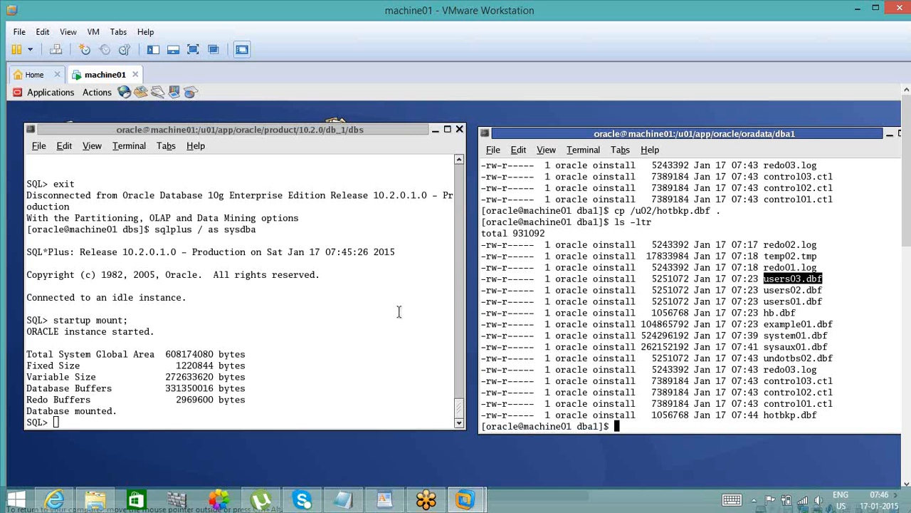
# - Return to the SQL session of the mounted database and move to a fresh prompt
pyautogui.click(285, 387)
pyautogui.press('Return')
pyautogui.press('Return')
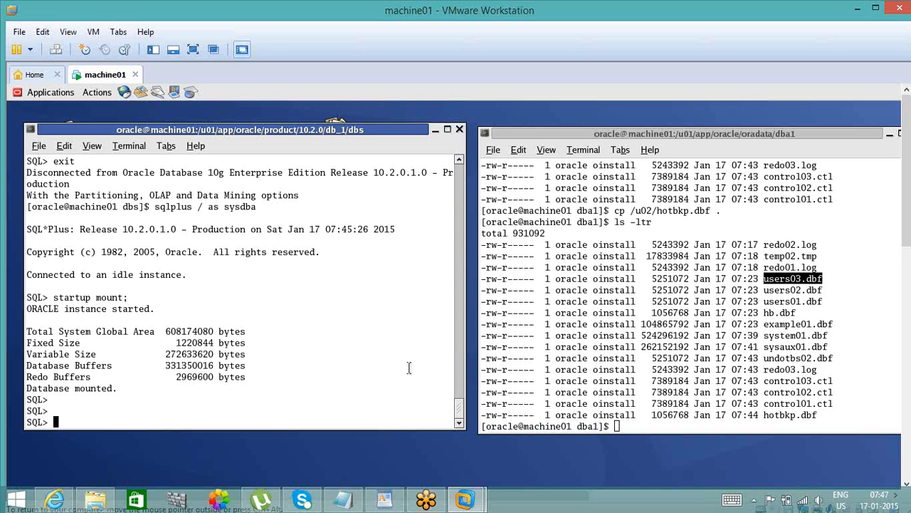
# - Examine the owner, file sizes and the redo01.log, temp02.tmp and hb.dbf entries in the dba1 directory listing
pyautogui.doubleClick(577, 313)
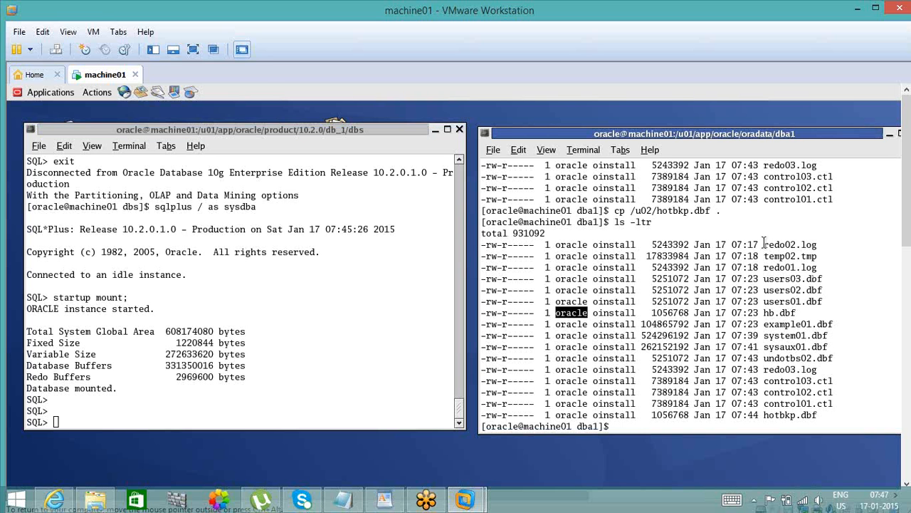
pyautogui.doubleClick(640, 266)
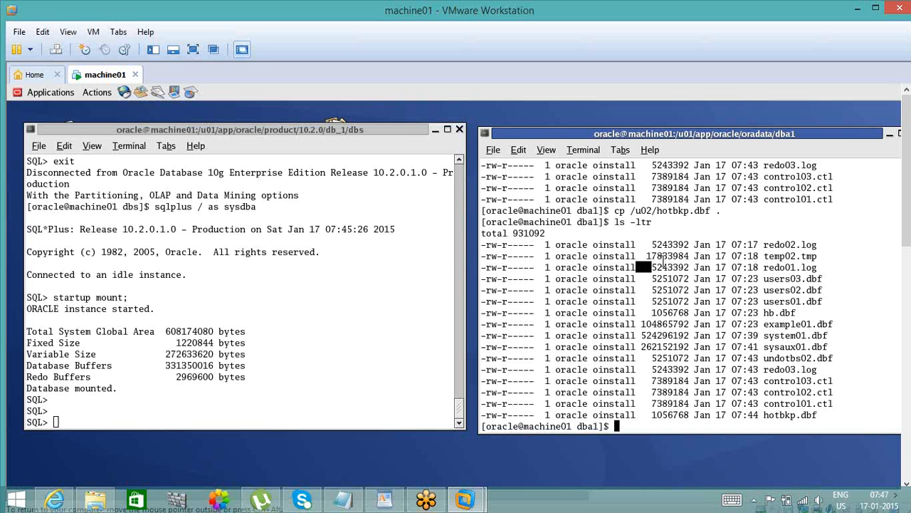
pyautogui.doubleClick(669, 266)
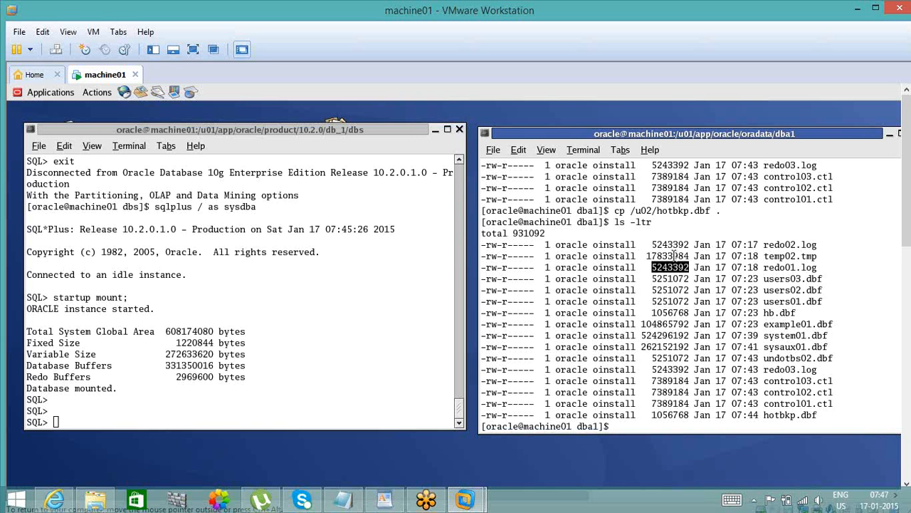
pyautogui.doubleClick(674, 255)
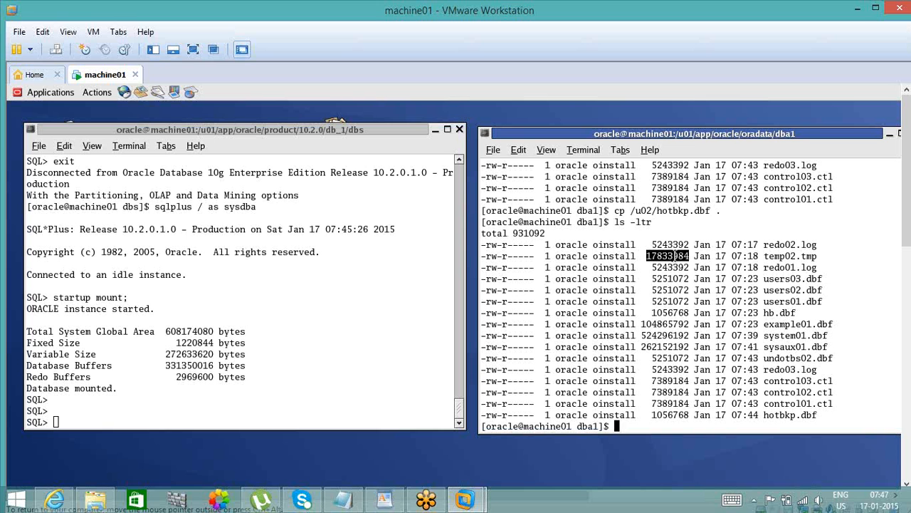
pyautogui.doubleClick(771, 312)
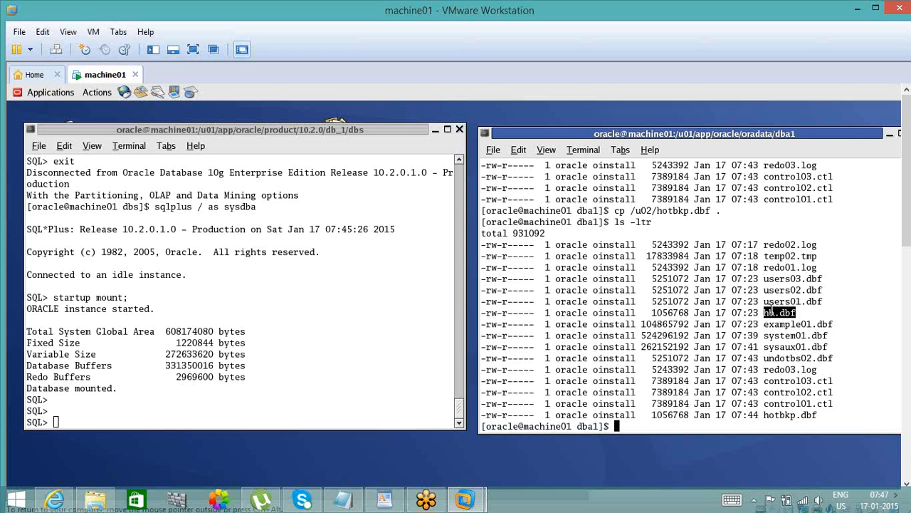
pyautogui.click(704, 292)
pyautogui.click(314, 333)
pyautogui.press('Return')
pyautogui.press('Return')
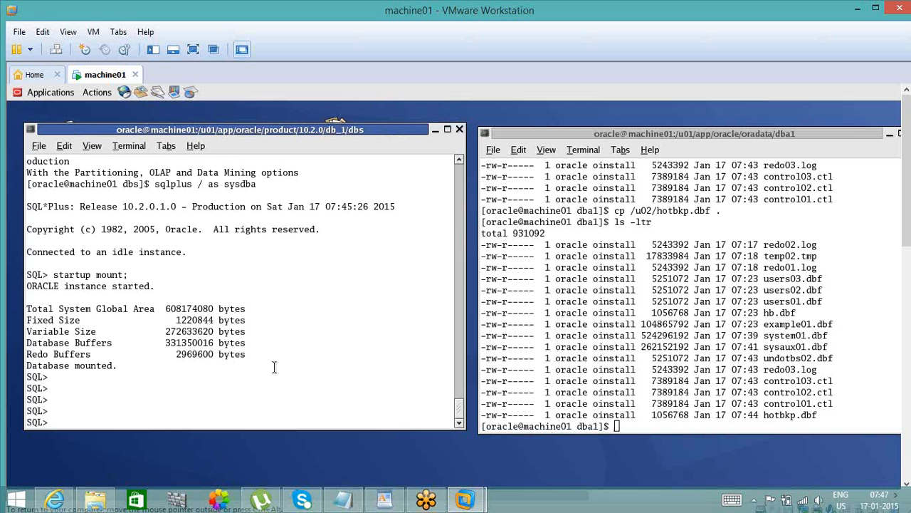
pyautogui.click(806, 363)
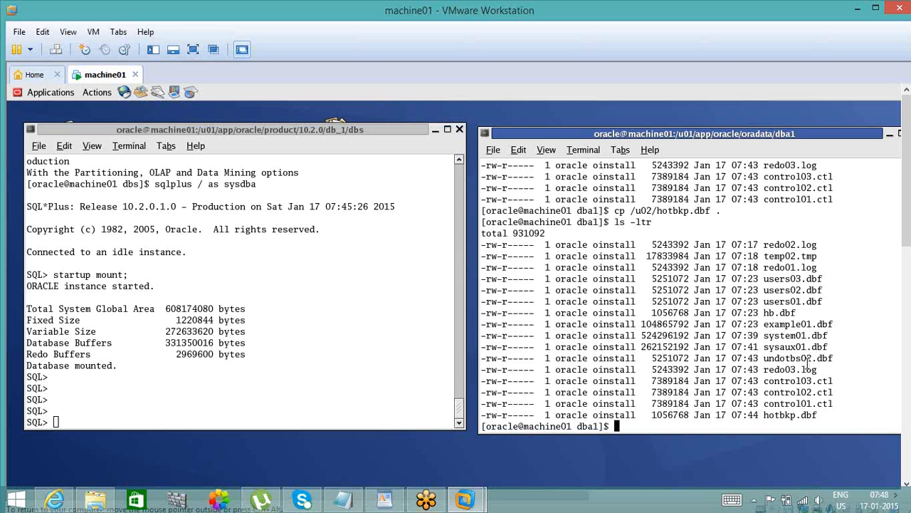
# - Try to start and mount the already running instance again from the SQL session with startup mount
pyautogui.click(367, 352)
pyautogui.press('Return')
pyautogui.press('Return')
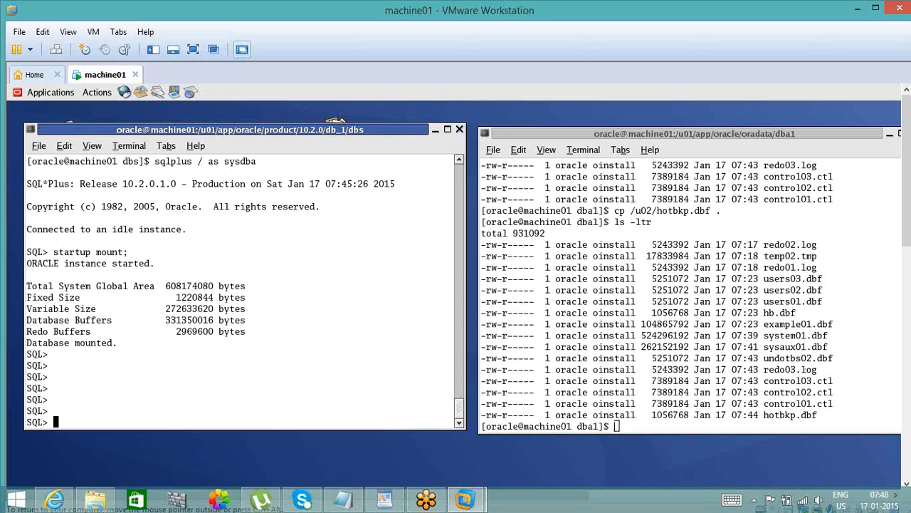
pyautogui.write('startup mount')
pyautogui.press('Return')
pyautogui.write('s')
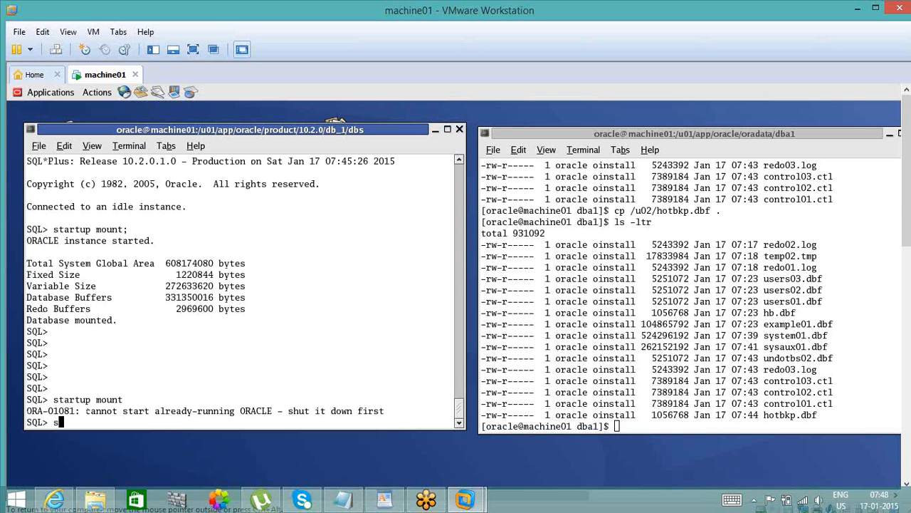
pyautogui.write('tartup mount')
pyautogui.press('Return')
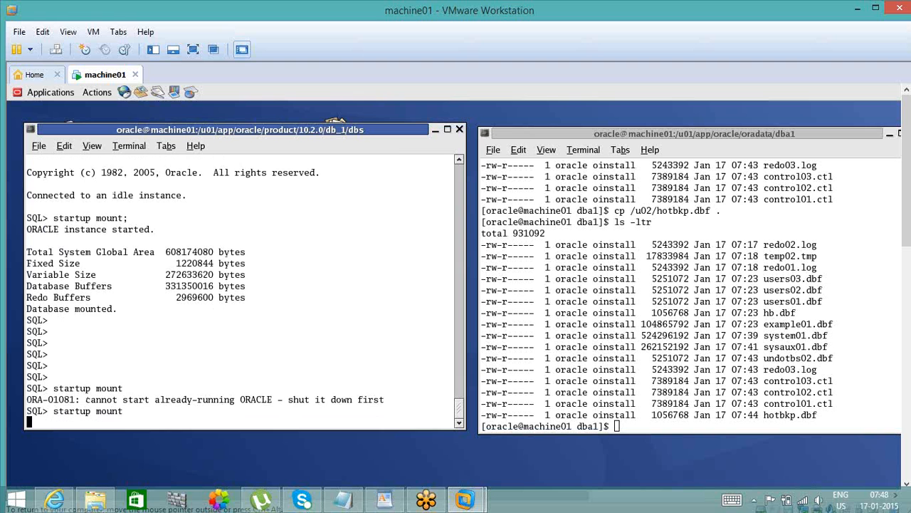
pyautogui.write('sta')
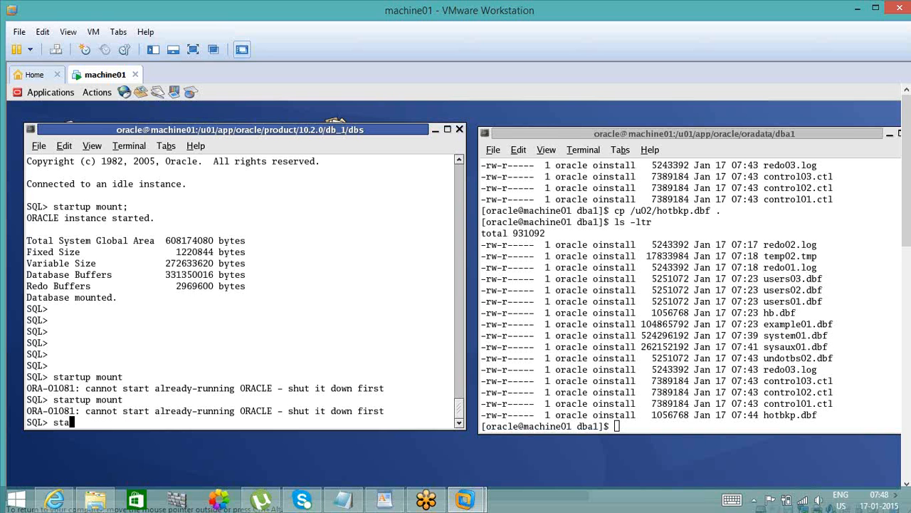
pyautogui.write('rtup mount;')
pyautogui.press('Return')
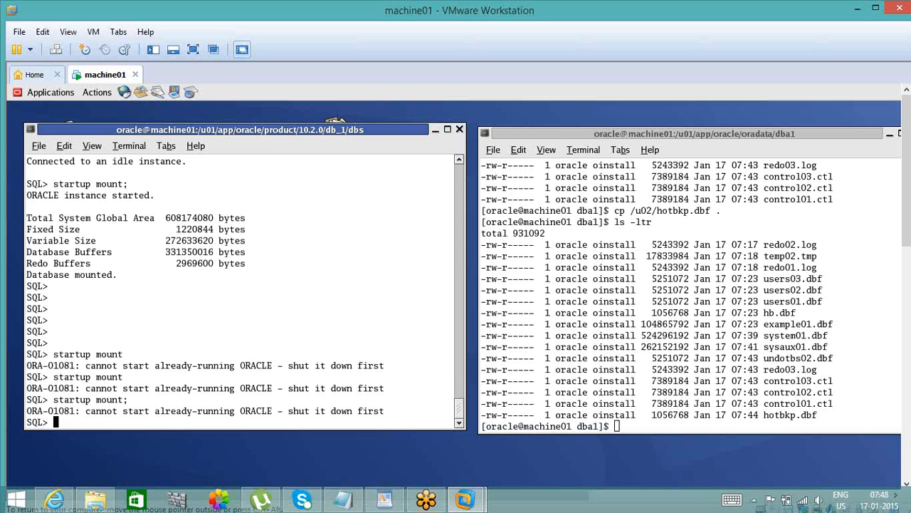
# - Query the backup status of all datafiles with select * from v$backup;
pyautogui.doubleClick(101, 277)
pyautogui.click(127, 343)
pyautogui.write('select * from v$')
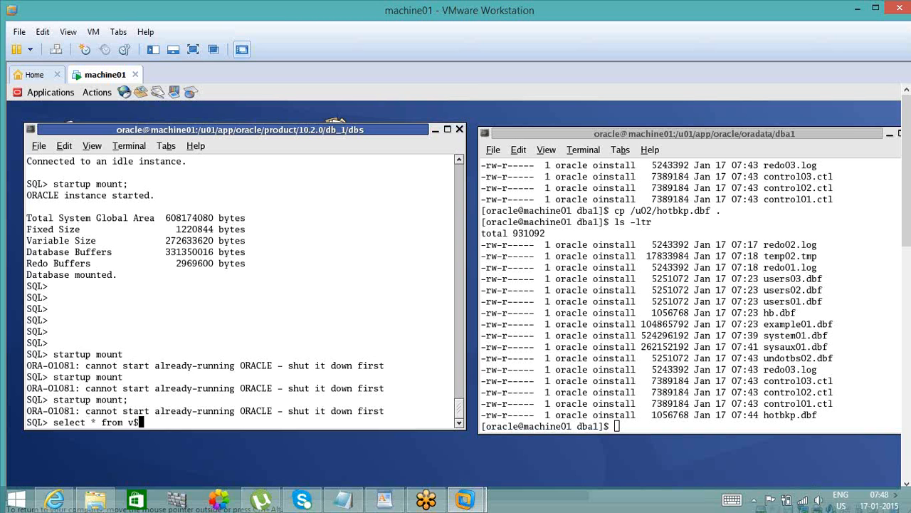
pyautogui.write('backup;')
pyautogui.press('Return')
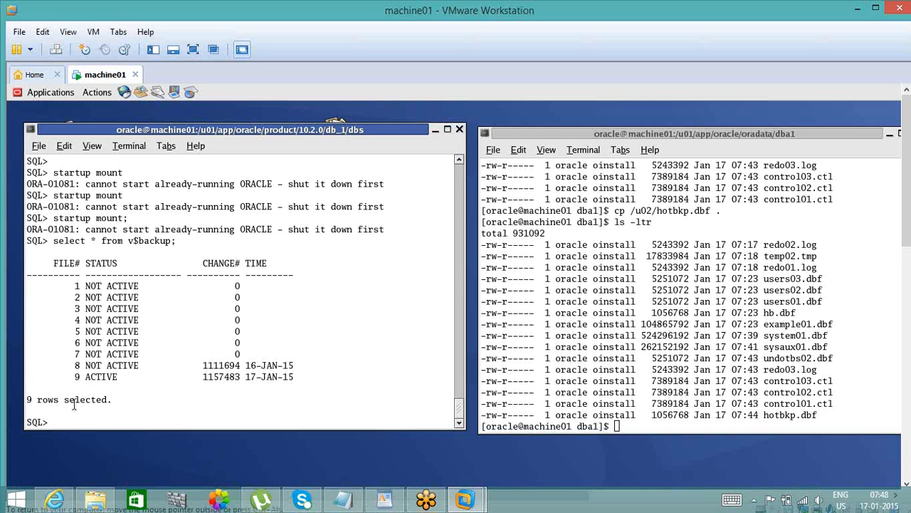
# - Examine the status, change number and time of file 9 in the v$backup result
pyautogui.doubleClick(227, 383)
pyautogui.doubleClick(264, 377)
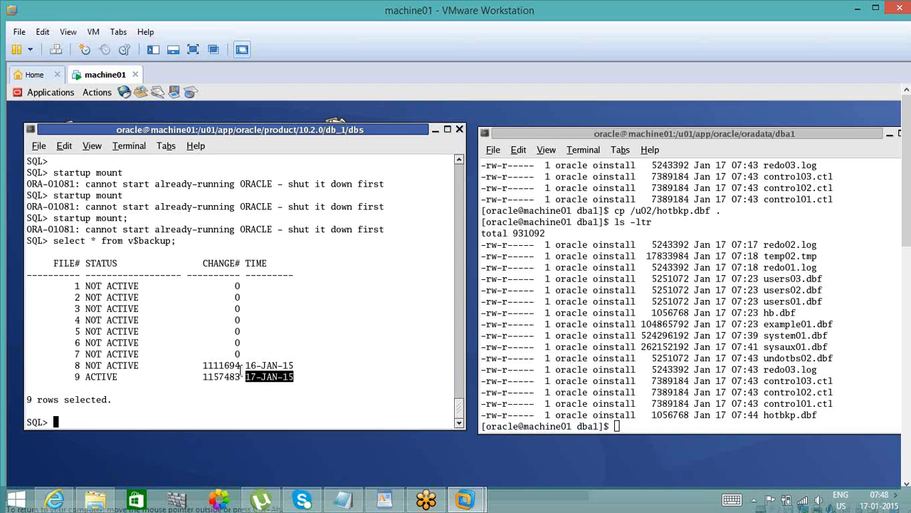
pyautogui.click(233, 373)
pyautogui.doubleClick(229, 376)
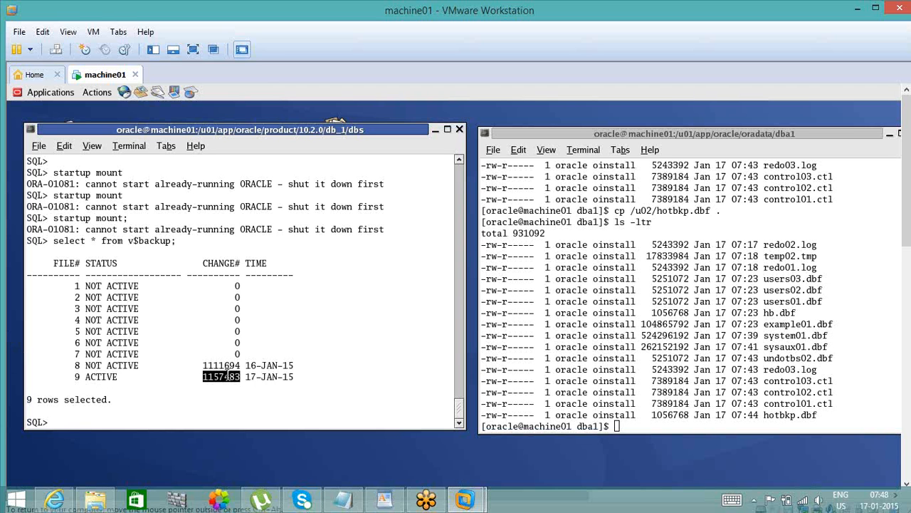
pyautogui.doubleClick(104, 378)
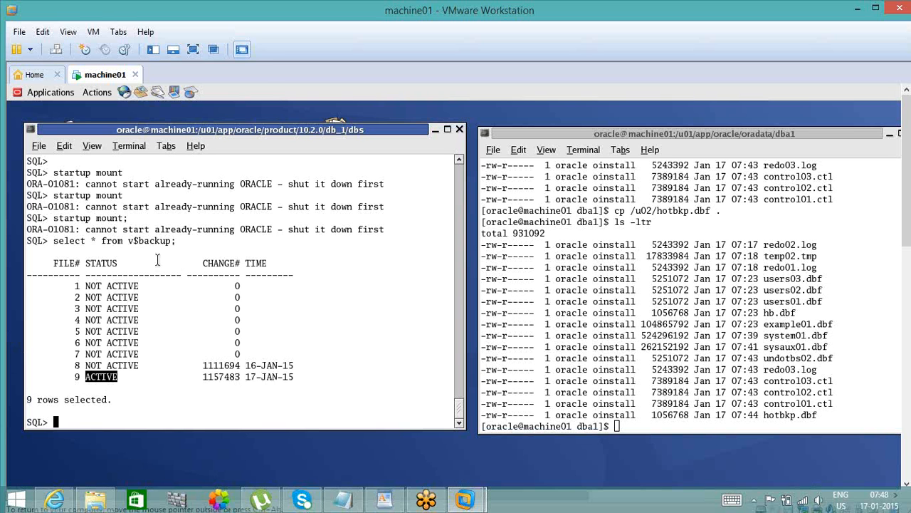
pyautogui.click(274, 377)
pyautogui.doubleClick(274, 377)
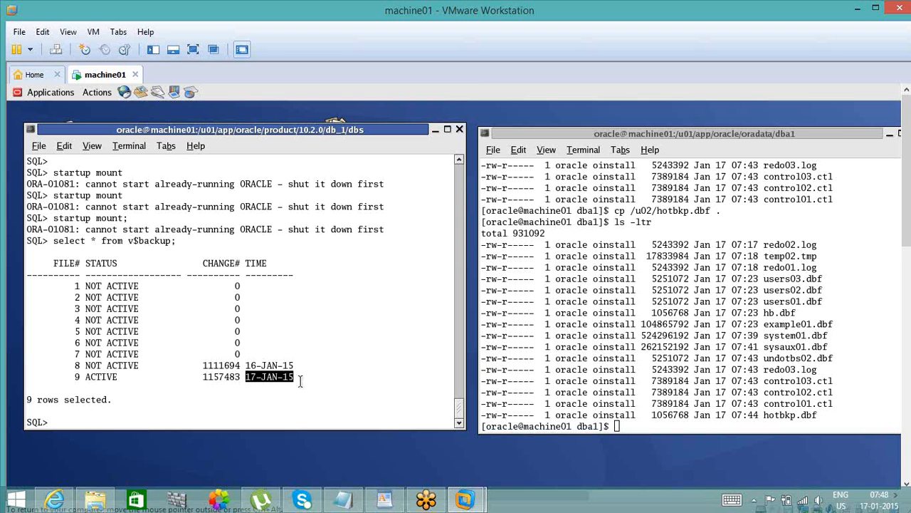
pyautogui.click(182, 416)
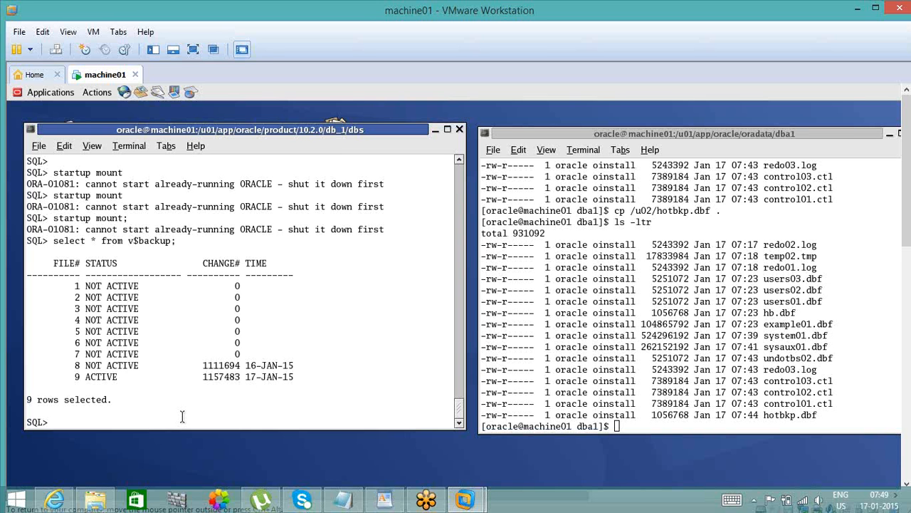
# - Try to take the hotbkp tablespace out of backup mode with alter tablespace hotbkp end backup;
pyautogui.write('alter tablespace hot')
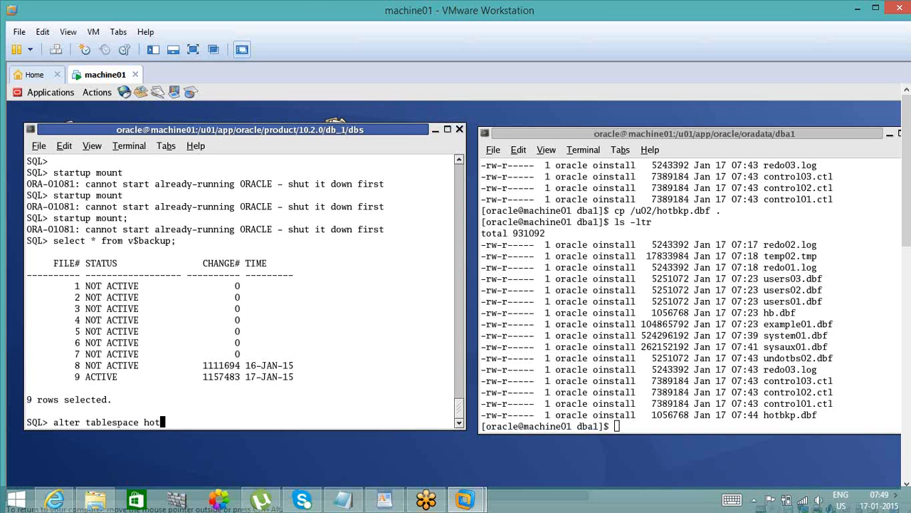
pyautogui.write('bkp end backup;')
pyautogui.press('Return')
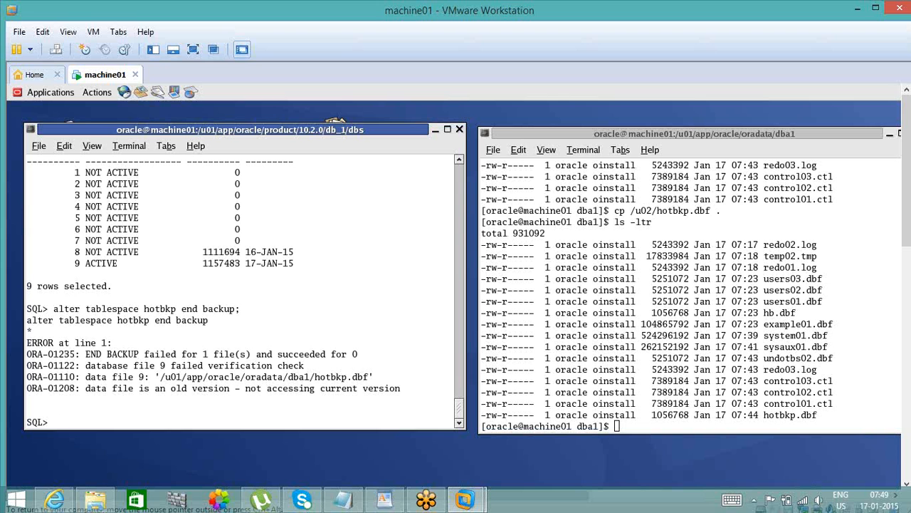
# - Recover the restored hotbkp datafile with alter database recover automatic datafile 9;
pyautogui.write('alter database')
pyautogui.write('rec')
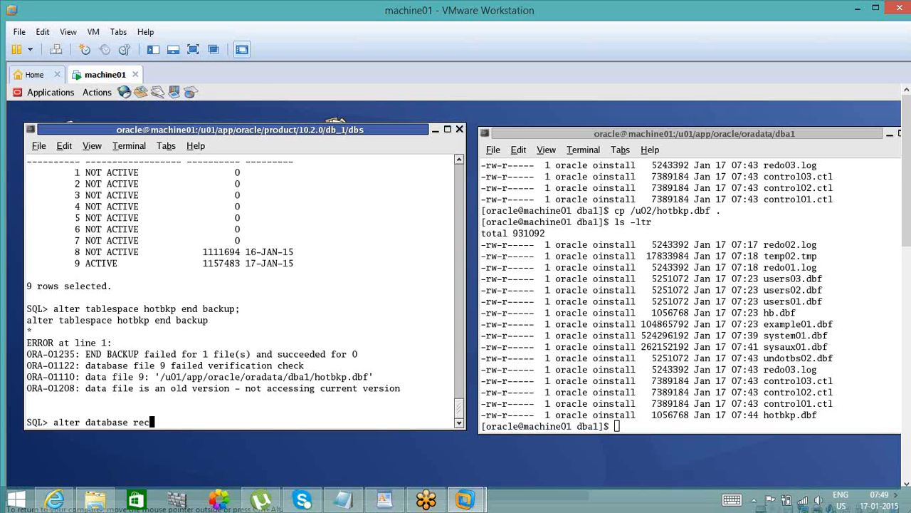
pyautogui.write('over automat')
pyautogui.write('database')
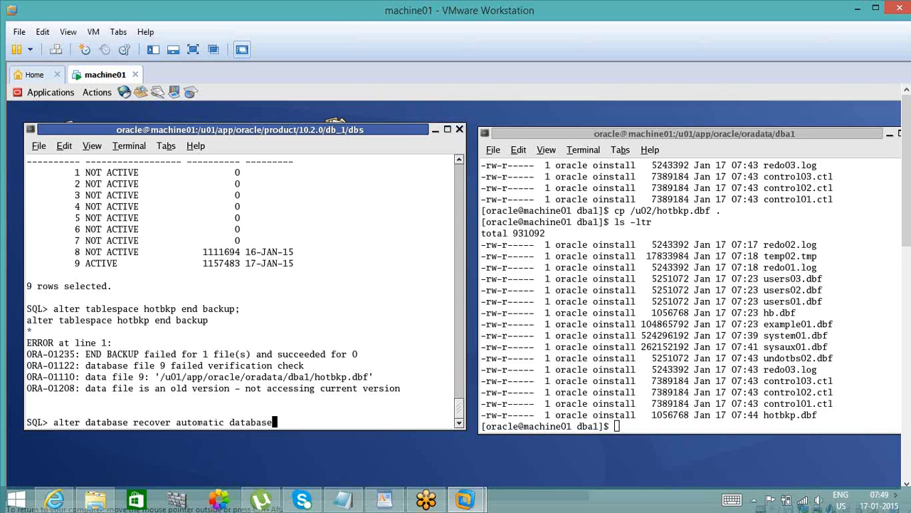
pyautogui.press('BackSpace')
pyautogui.press('BackSpace')
pyautogui.press('BackSpace')
pyautogui.press('BackSpace')
pyautogui.write('file')
pyautogui.doubleClick(141, 376)
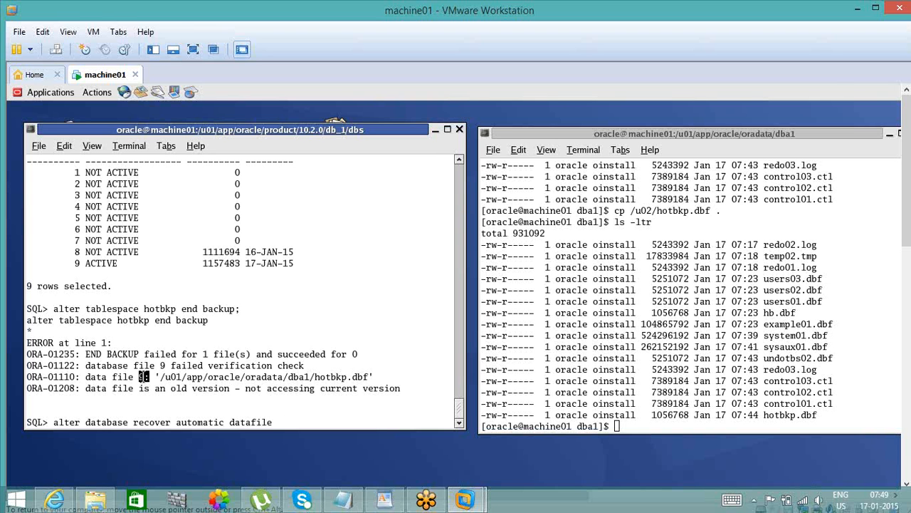
pyautogui.doubleClick(254, 376)
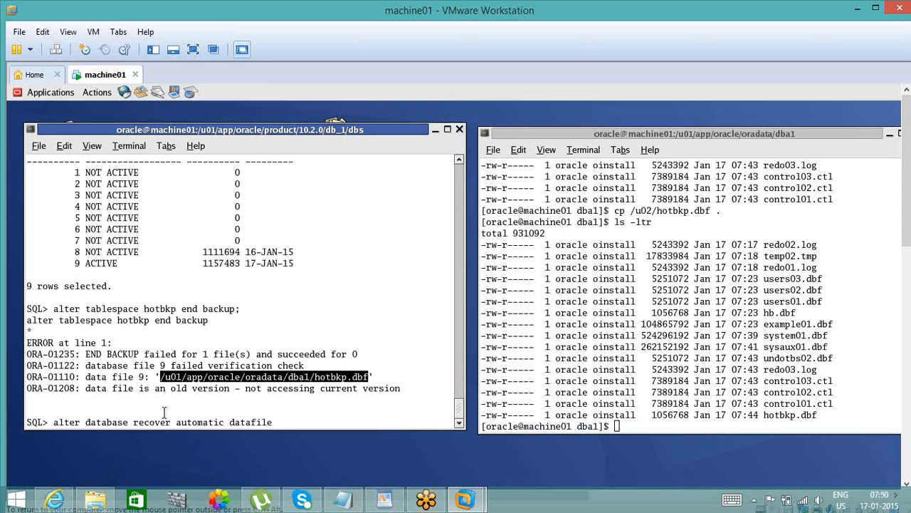
pyautogui.write('9;')
pyautogui.press('Return')
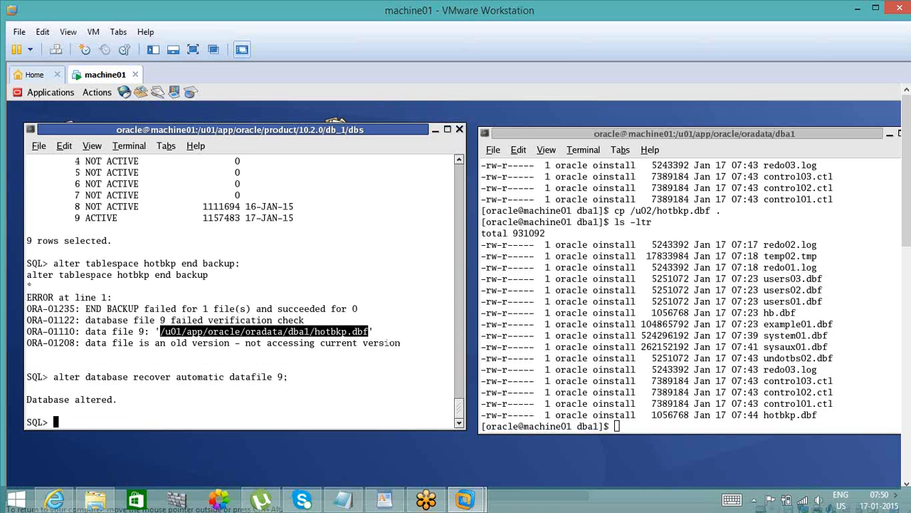
# - Open the recovered database with alter database open;
pyautogui.write('alter database open;')
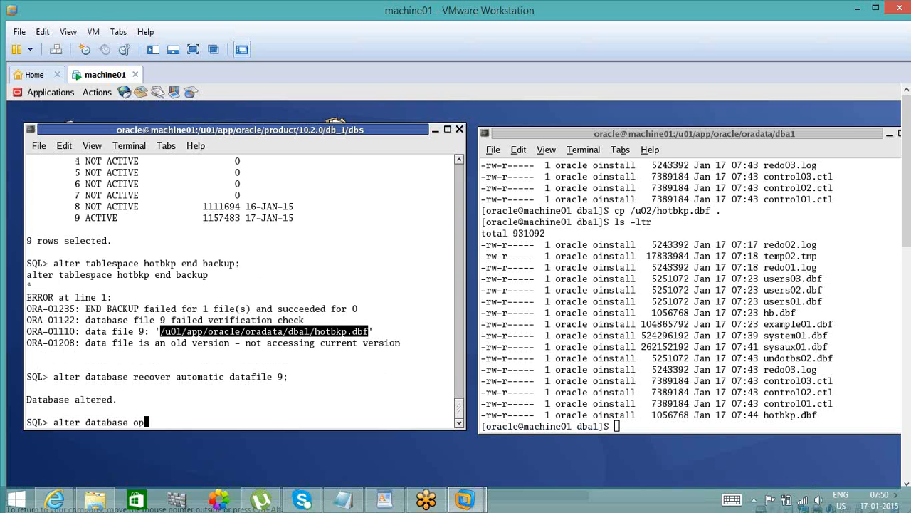
pyautogui.press('Return')
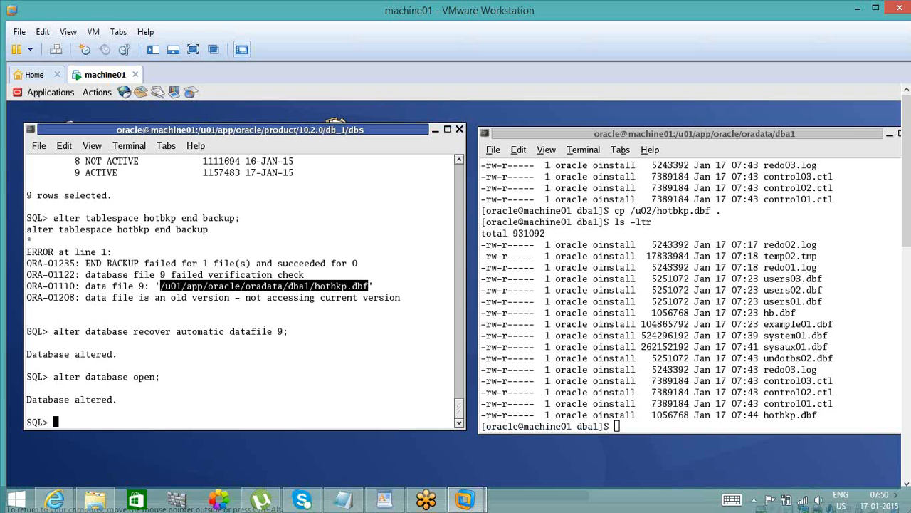
# - Reuse the earlier select * from v$backup; statement to query the datafiles' backup status again
pyautogui.click(459, 161)
pyautogui.click(460, 161)
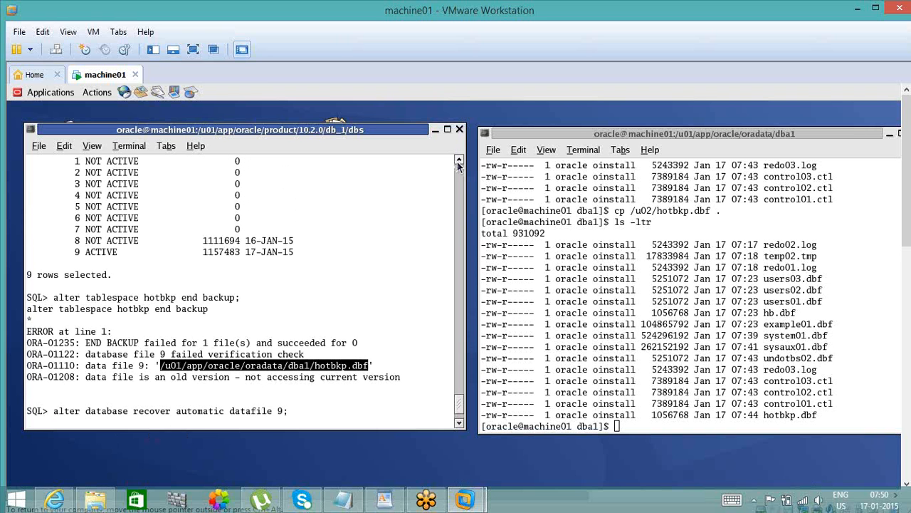
pyautogui.click(459, 160)
pyautogui.click(459, 161)
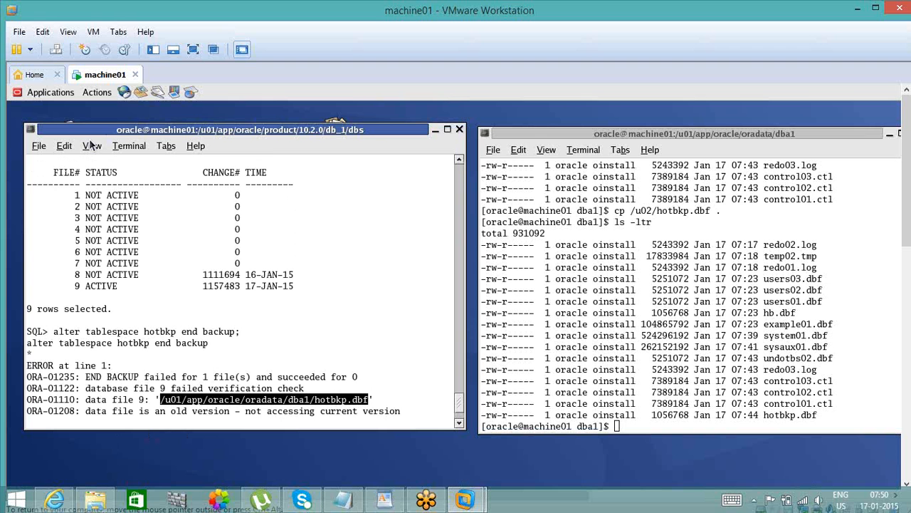
pyautogui.click(459, 161)
pyautogui.click(460, 161)
pyautogui.click(460, 161)
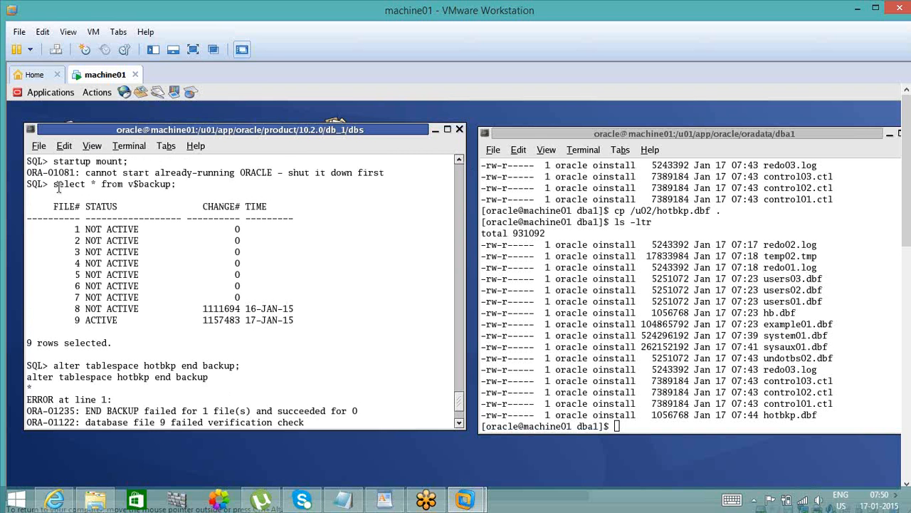
pyautogui.moveTo(54, 184); pyautogui.dragTo(178, 184)
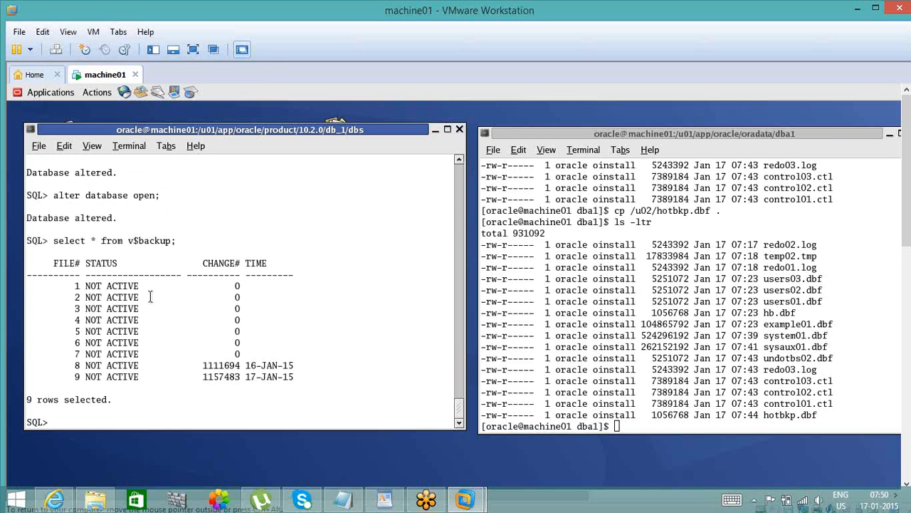
# - Check file 9's status and time in the new v$backup result and its hotbkp.dbf entry in the directory listing
pyautogui.doubleClick(89, 377)
pyautogui.doubleClick(122, 377)
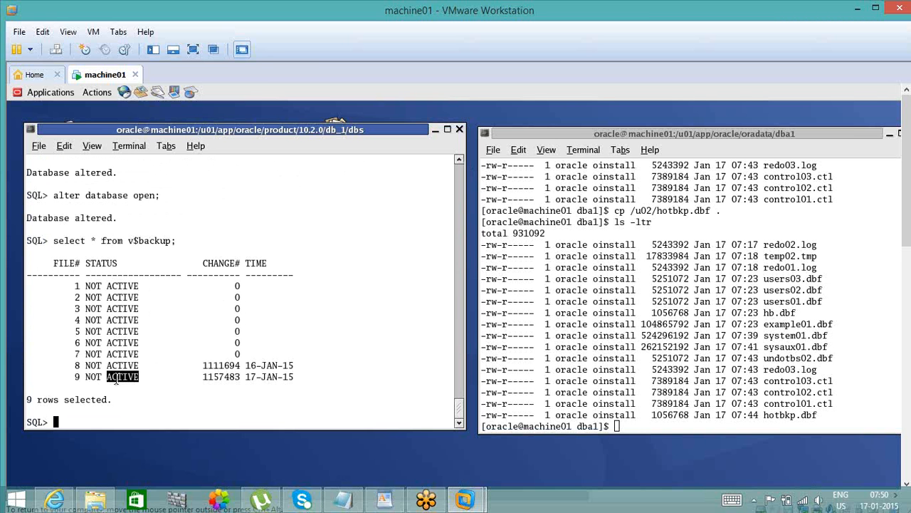
pyautogui.doubleClick(275, 377)
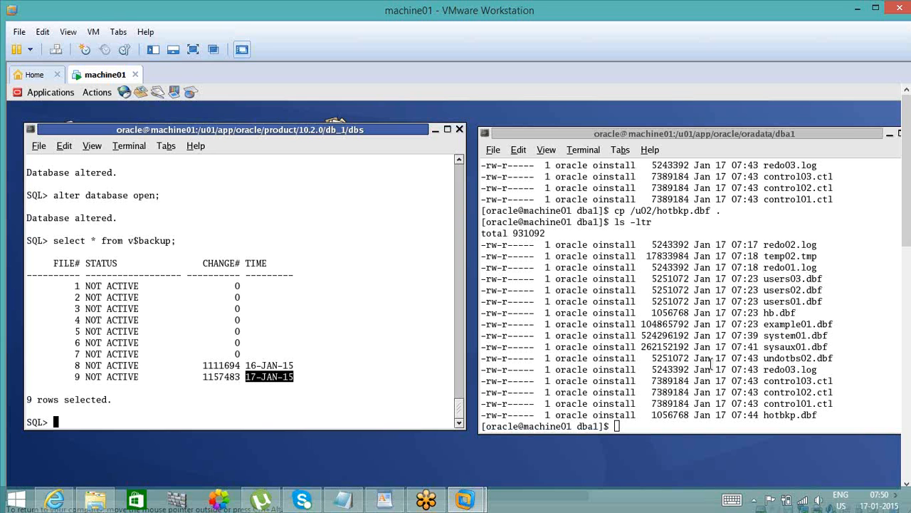
pyautogui.doubleClick(789, 415)
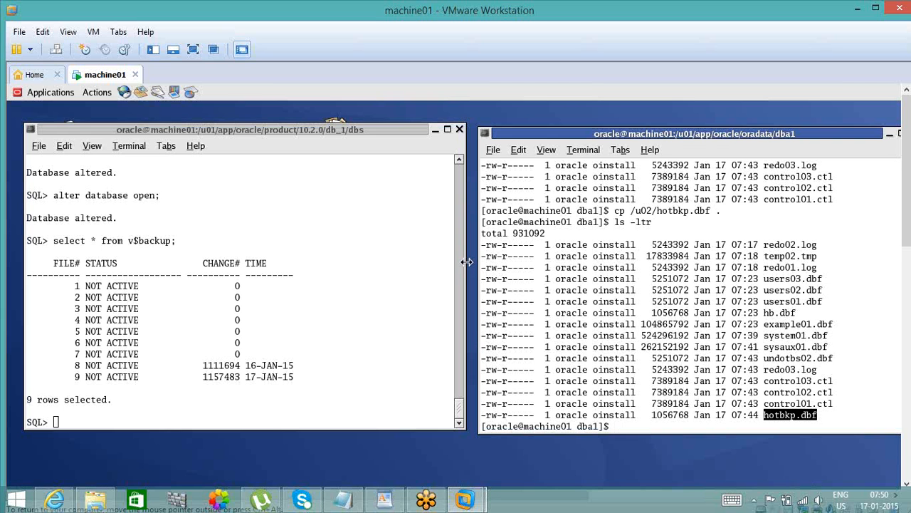
pyautogui.moveTo(466, 262); pyautogui.dragTo(480, 262)
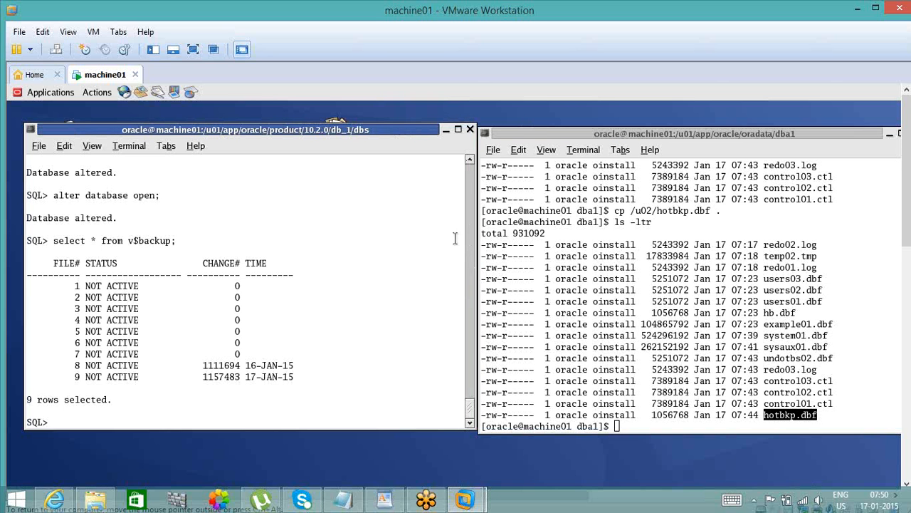
# - Review the alter database recover automatic datafile 9; statement in the session history and the restored hotbkp.dbf entry in the directory listing
pyautogui.click(470, 163)
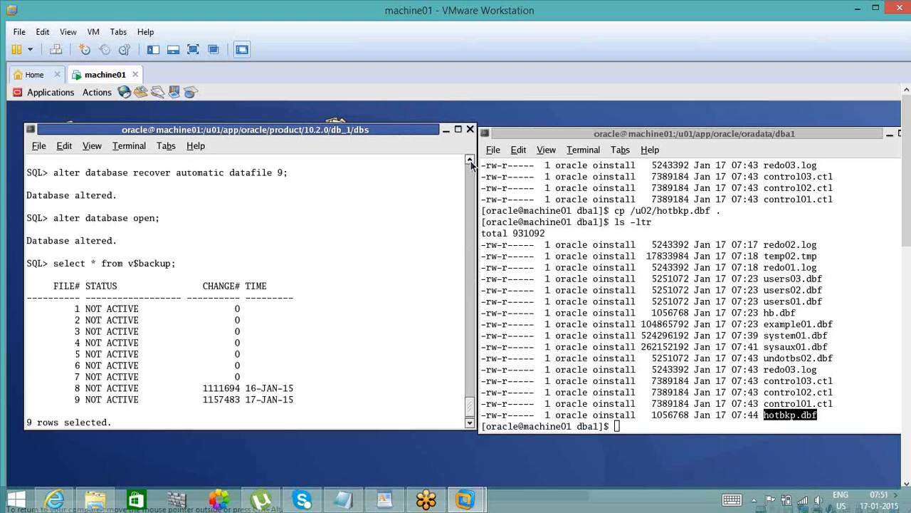
pyautogui.click(470, 163)
pyautogui.click(470, 163)
pyautogui.click(469, 163)
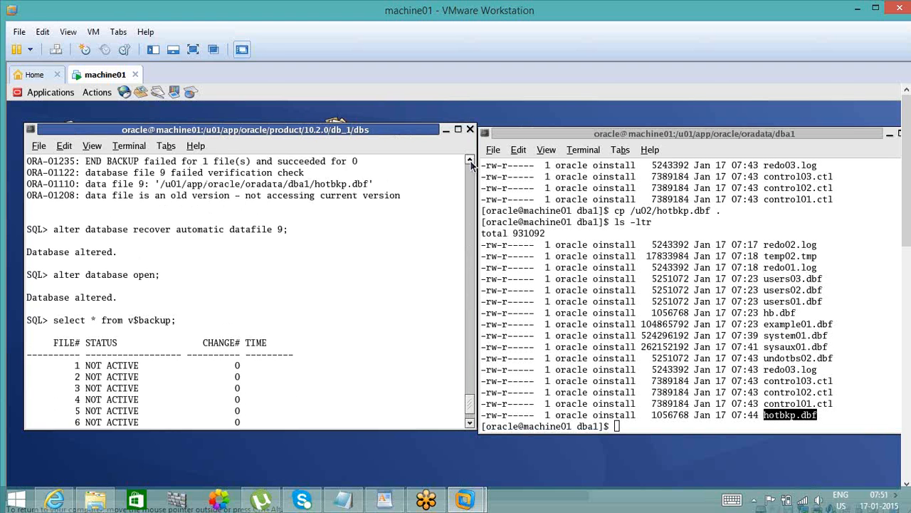
pyautogui.click(469, 163)
pyautogui.click(470, 163)
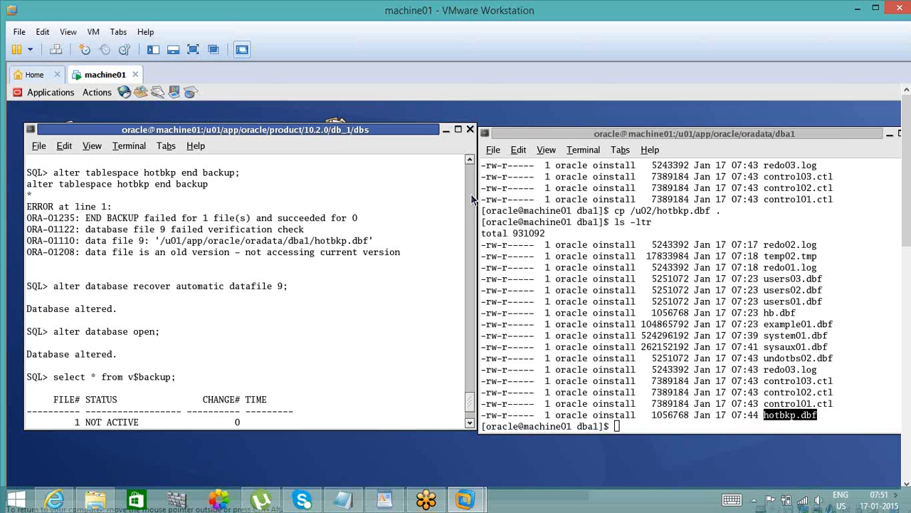
pyautogui.doubleClick(258, 286)
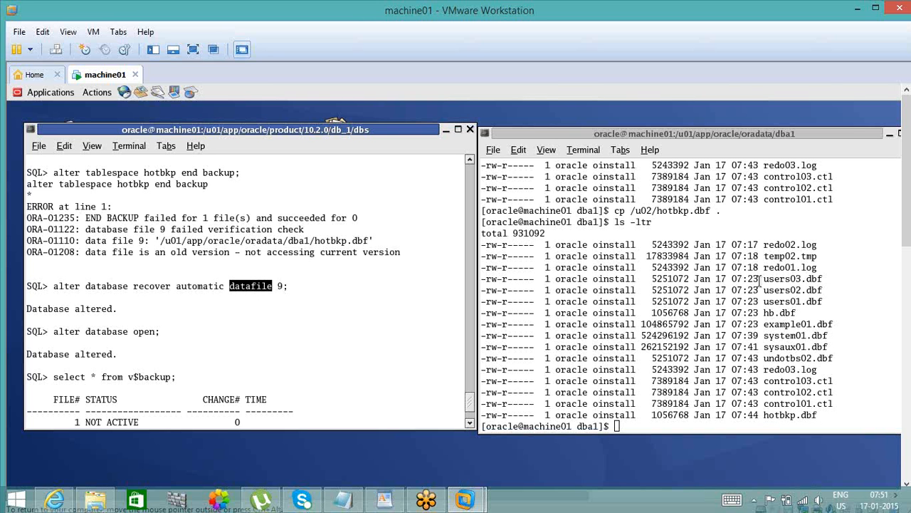
pyautogui.doubleClick(799, 414)
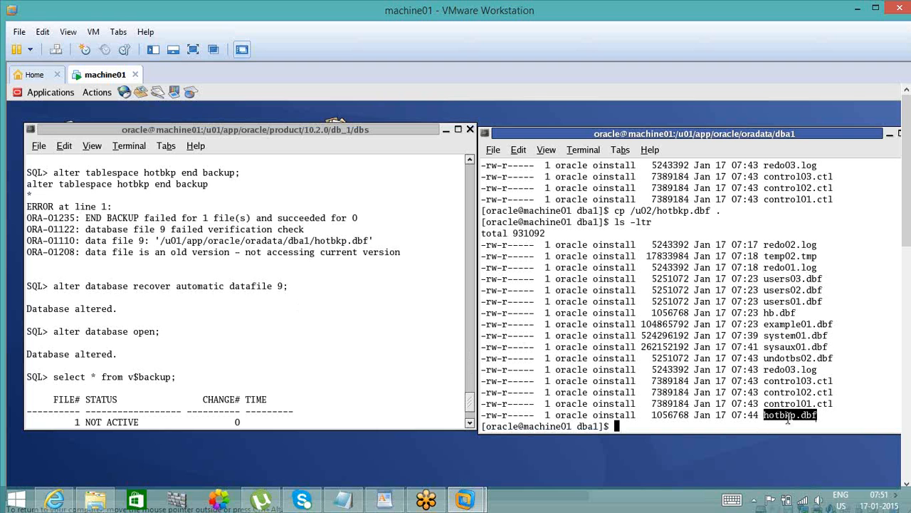
# - Examine the cp /u02/hotbkp.dbf . restore command, file 9's backup status and file 8's time in the v$backup result
pyautogui.click(470, 424)
pyautogui.click(471, 425)
pyautogui.click(472, 424)
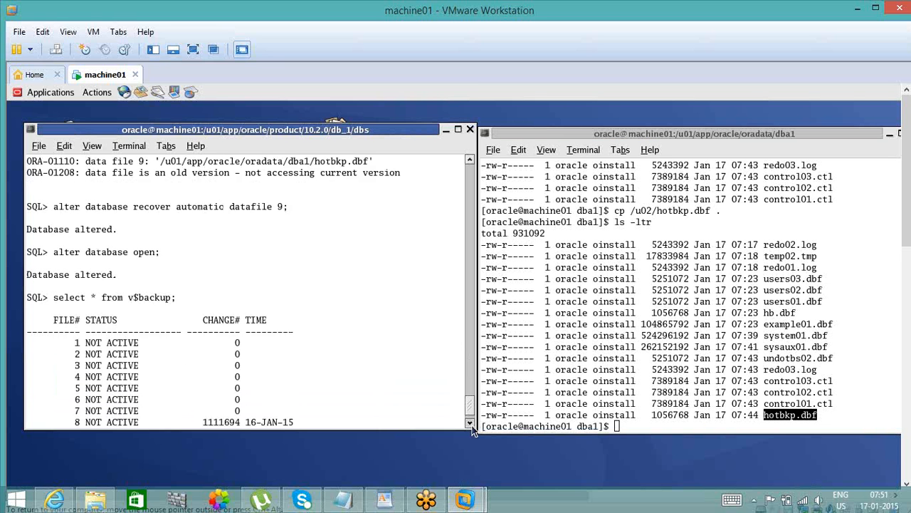
pyautogui.click(471, 424)
pyautogui.click(471, 424)
pyautogui.click(471, 425)
pyautogui.click(471, 424)
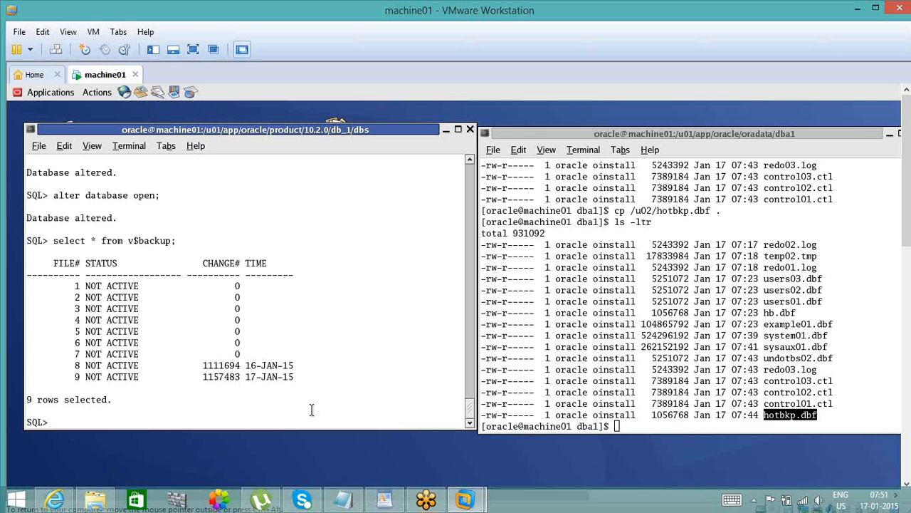
pyautogui.click(618, 210)
pyautogui.doubleClick(645, 210)
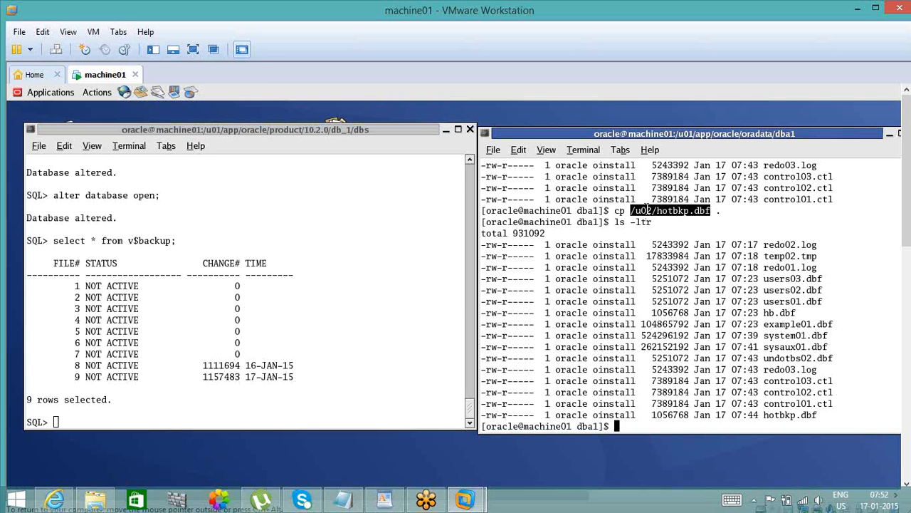
pyautogui.doubleClick(730, 211)
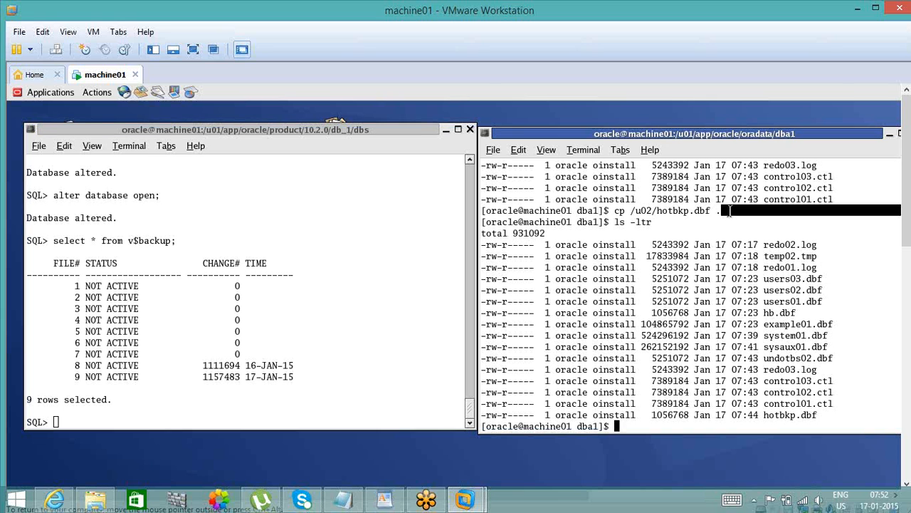
pyautogui.click(339, 395)
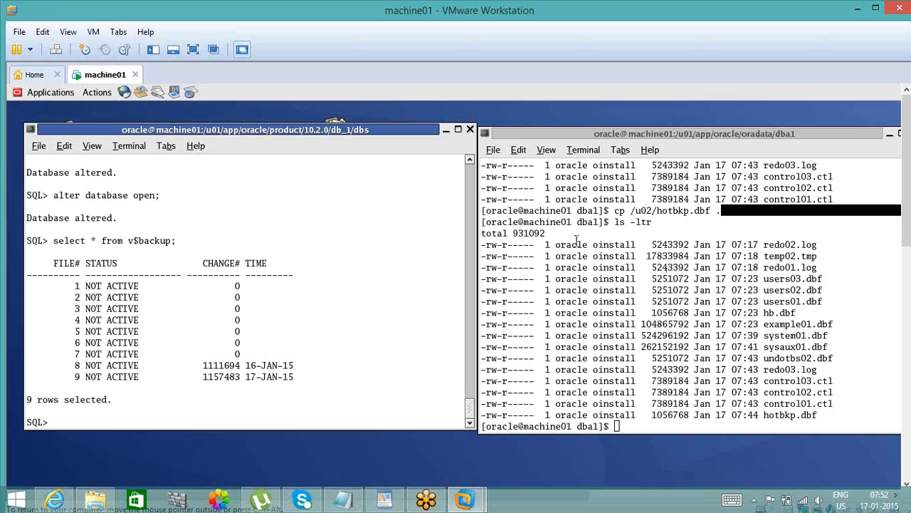
pyautogui.doubleClick(91, 377)
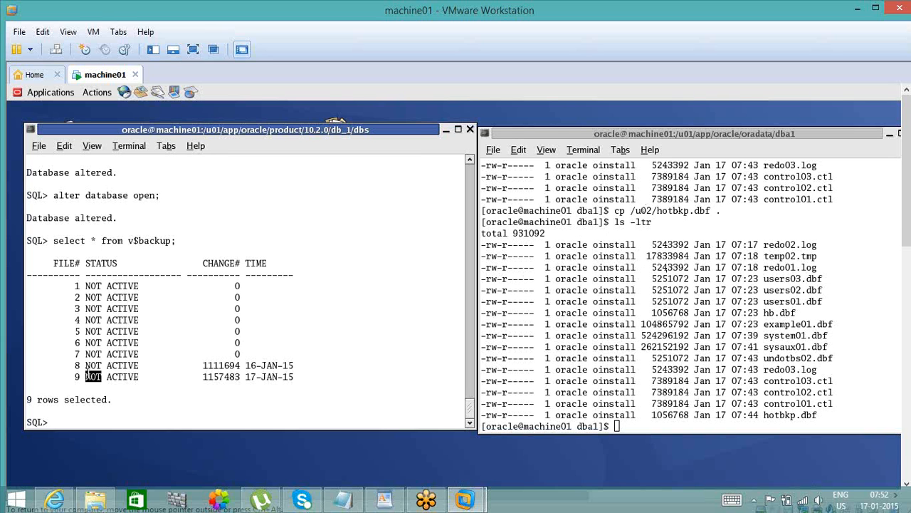
pyautogui.doubleClick(125, 377)
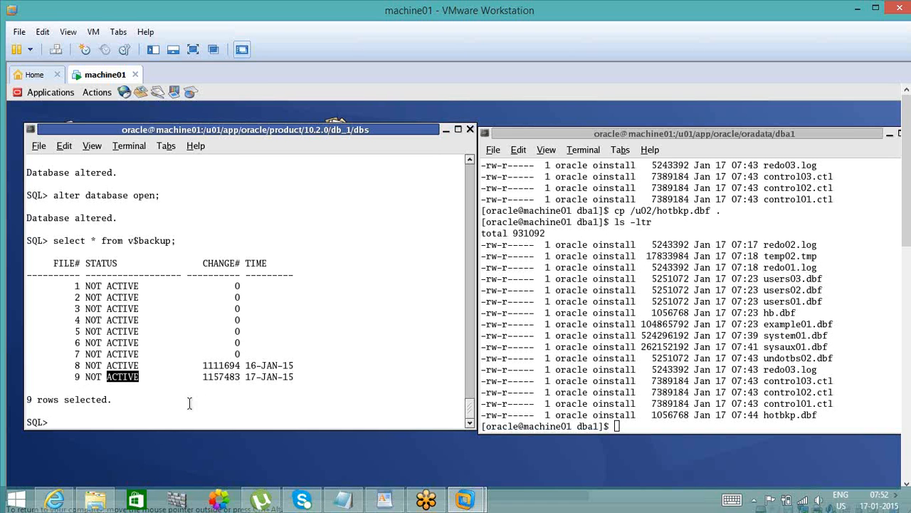
pyautogui.doubleClick(288, 365)
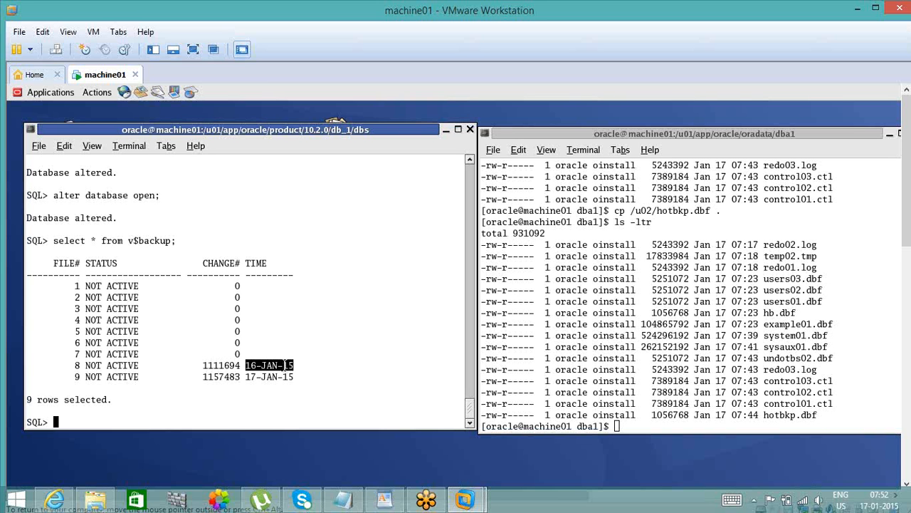
# - Query the database's name and open mode with select name, open_mode from v$database;
pyautogui.click(224, 420)
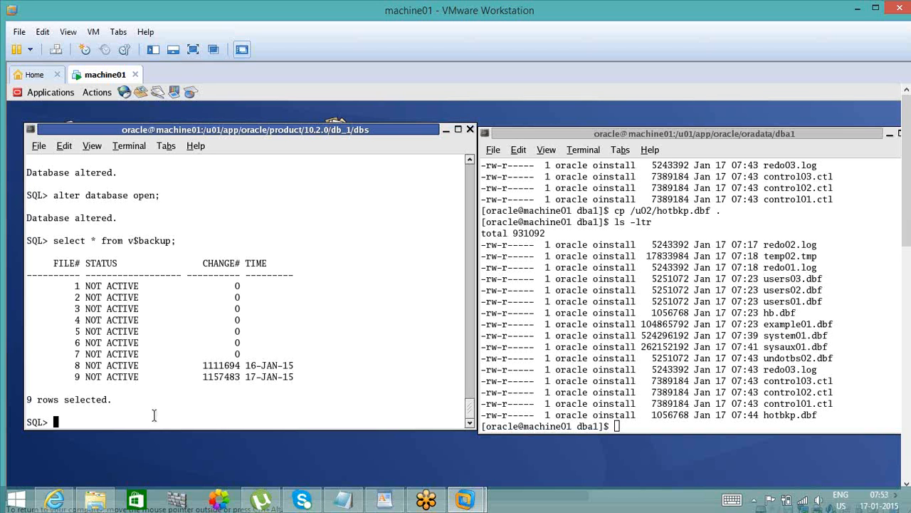
pyautogui.write('selec')
pyautogui.write('t name, open_mode from ')
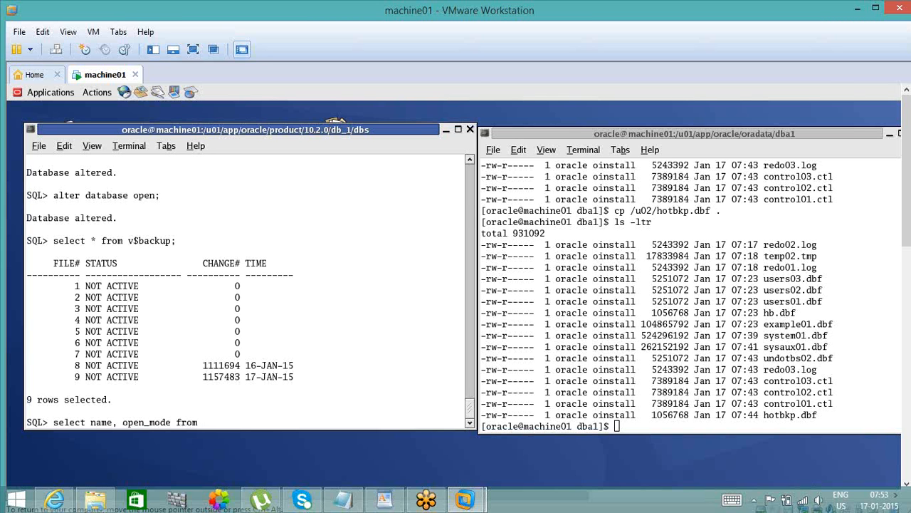
pyautogui.write('v$database;')
pyautogui.press('Return')
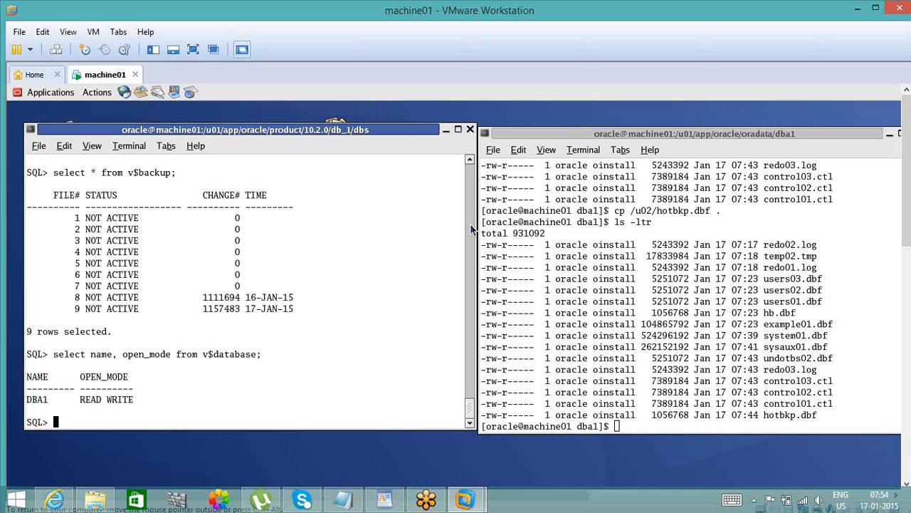
# - Examine the redo01.log, temp02.tmp and redo02.log entries in the dba1 listing and the source path of the cp command
pyautogui.click(632, 197)
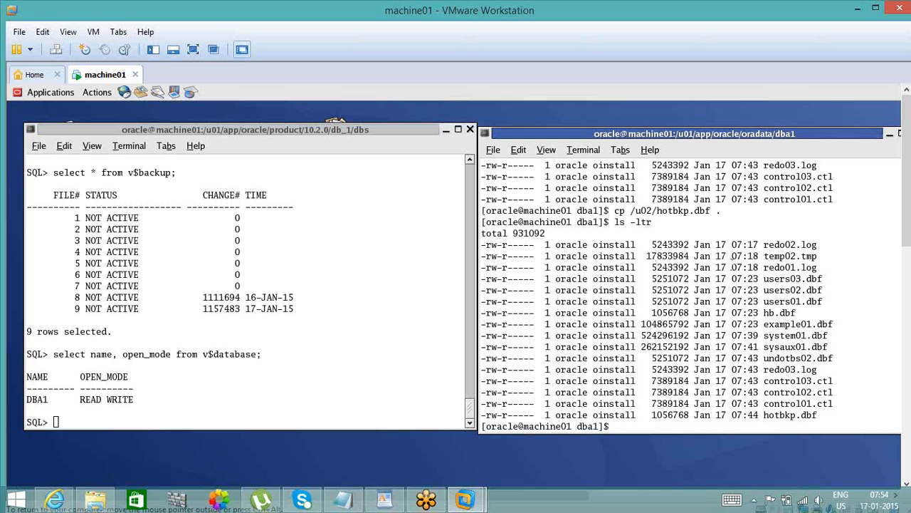
pyautogui.tripleClick(734, 267)
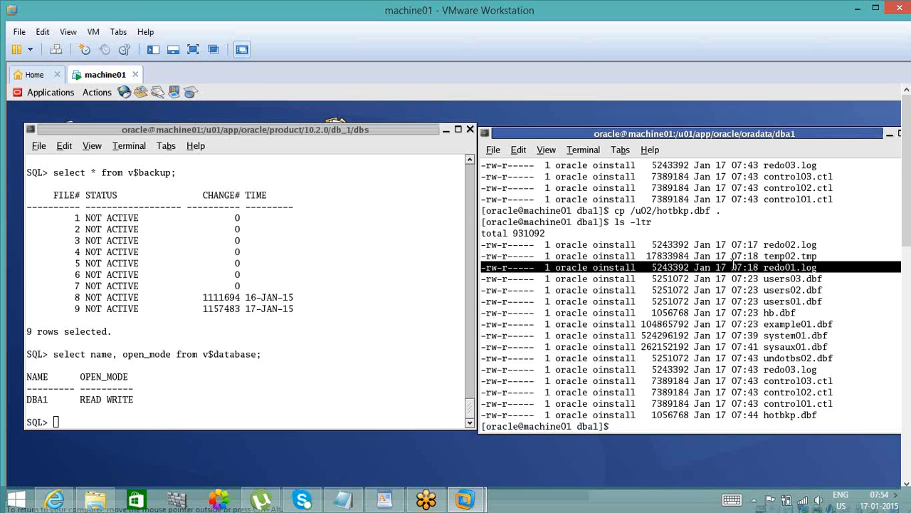
pyautogui.doubleClick(790, 256)
pyautogui.doubleClick(797, 244)
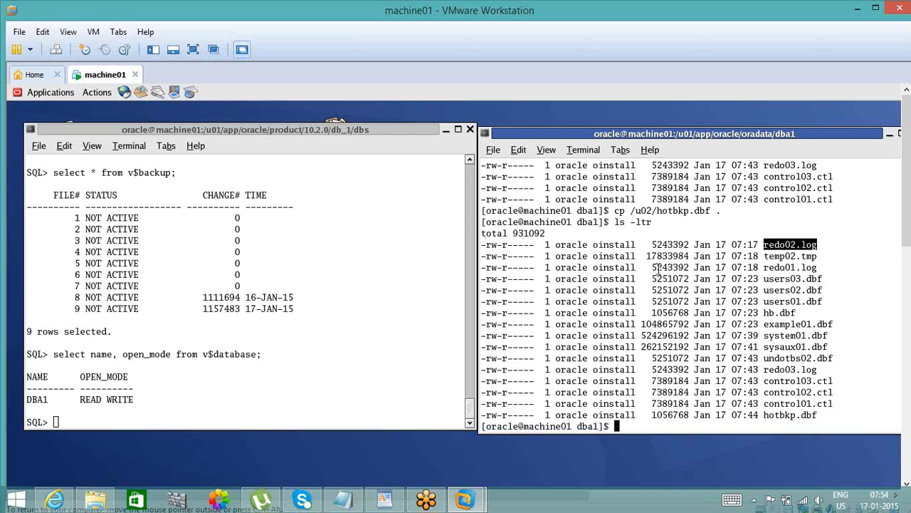
pyautogui.moveTo(682, 217); pyautogui.dragTo(682, 218)
pyautogui.doubleClick(686, 212)
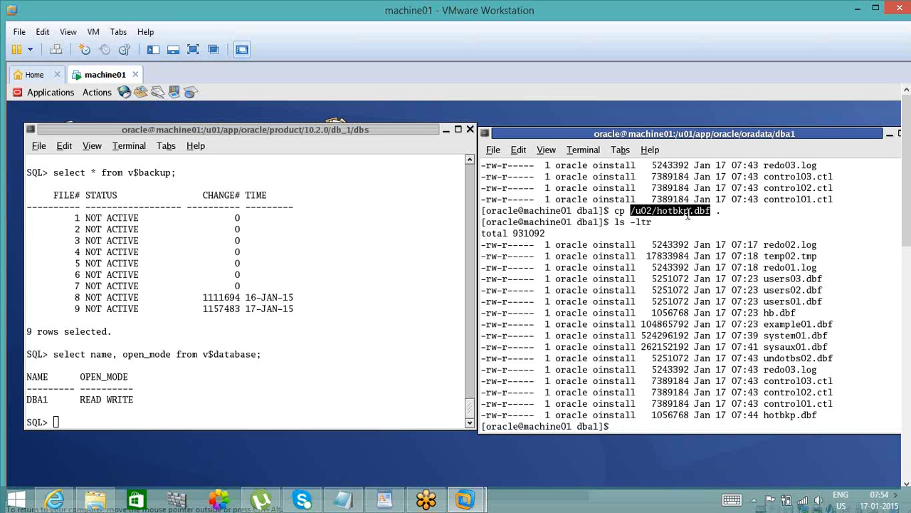
# - Connect the SQL session as user1 using the conn command with the account password
pyautogui.click(358, 348)
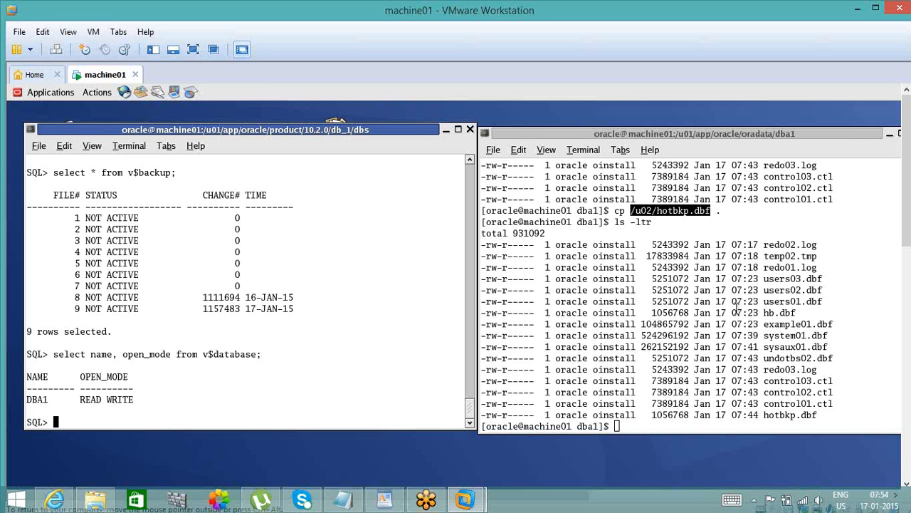
pyautogui.press('Return')
pyautogui.press('Return')
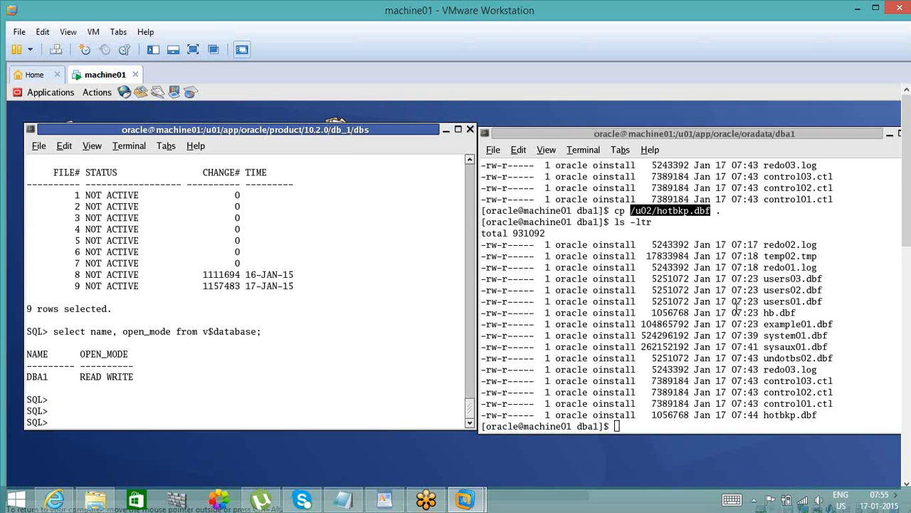
pyautogui.click(610, 347)
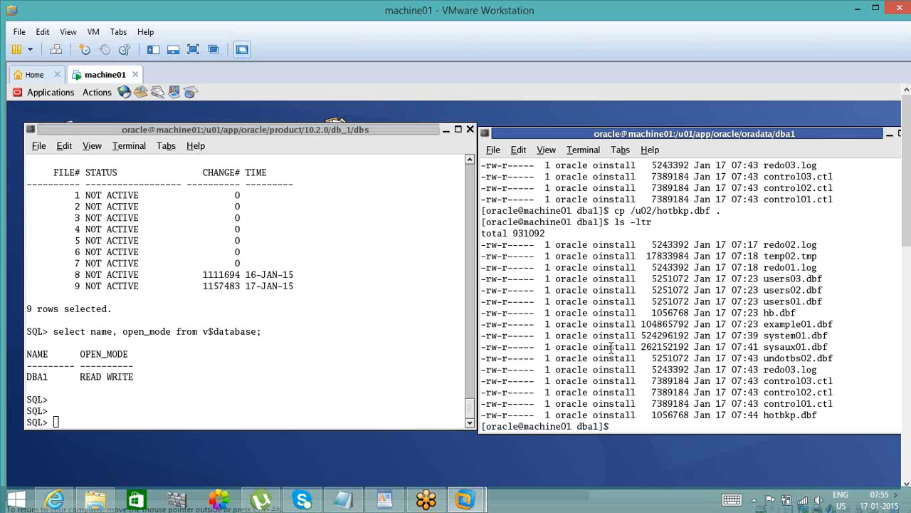
pyautogui.click(262, 382)
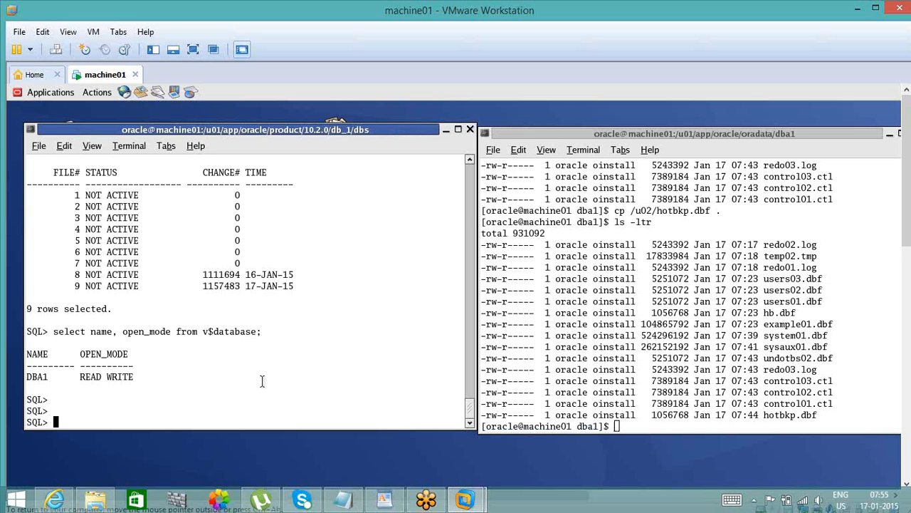
pyautogui.write('conn user1/user1')
pyautogui.press('Return')
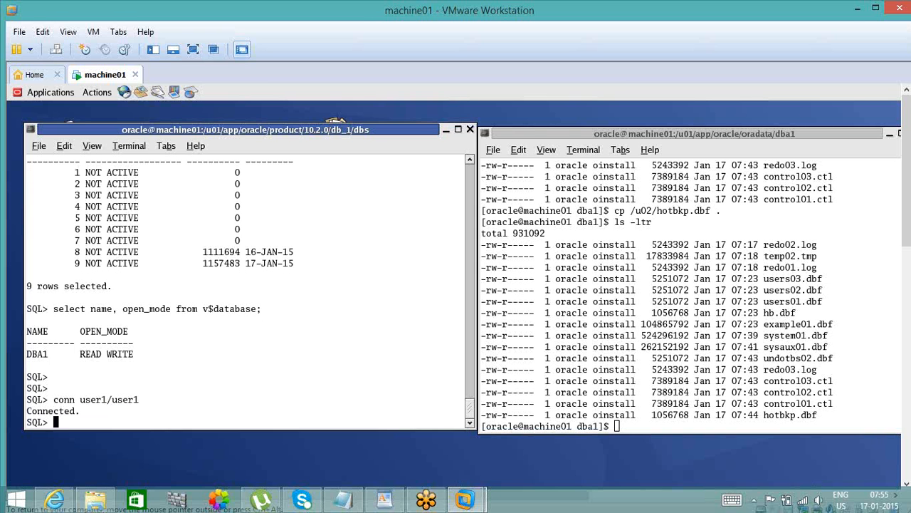
# - Count the rows of the emp table with select count(*) from emp;
pyautogui.write('select count(*) from emp;')
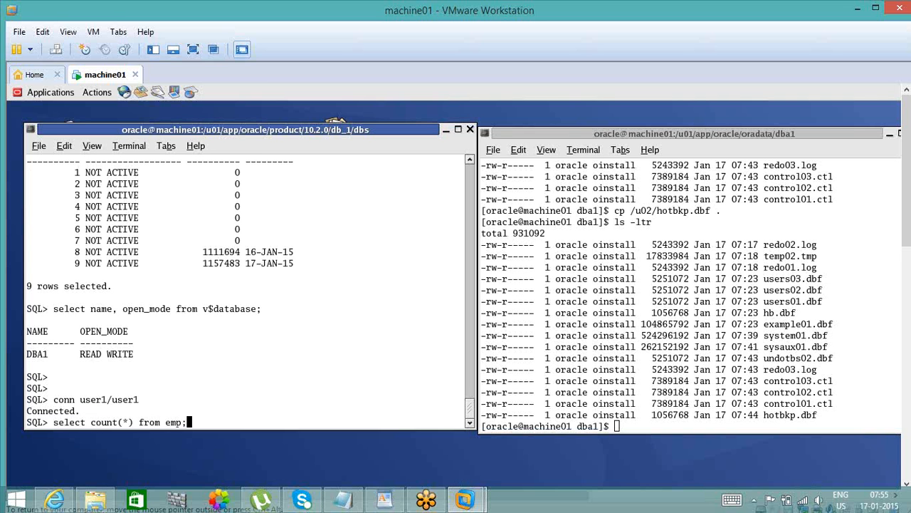
pyautogui.press('Return')
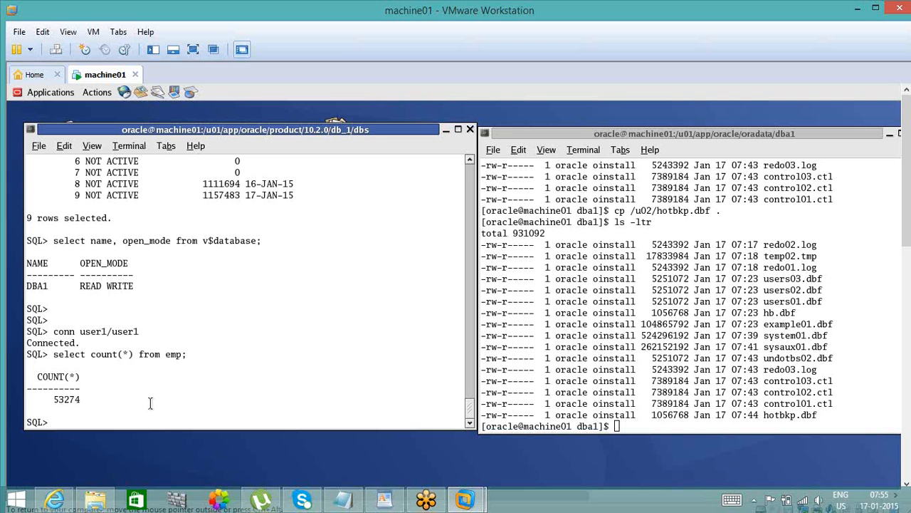
pyautogui.doubleClick(72, 400)
# - Try to delete all rows of the emp table with delete from emp; and check which undo tablespace the response names
pyautogui.write('delte')
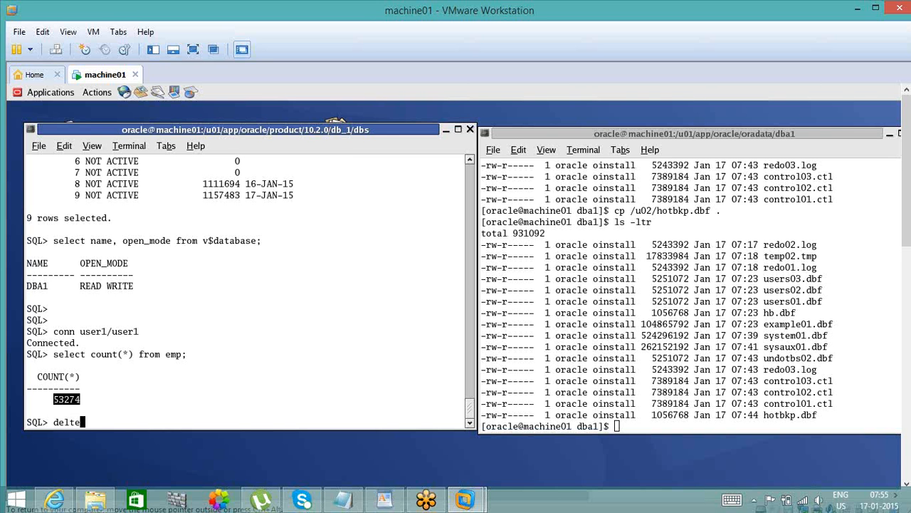
pyautogui.press('BackSpace')
pyautogui.press('BackSpace')
pyautogui.press('BackSpace')
pyautogui.press('BackSpace')
pyautogui.write('lete from emp;')
pyautogui.press('Return')
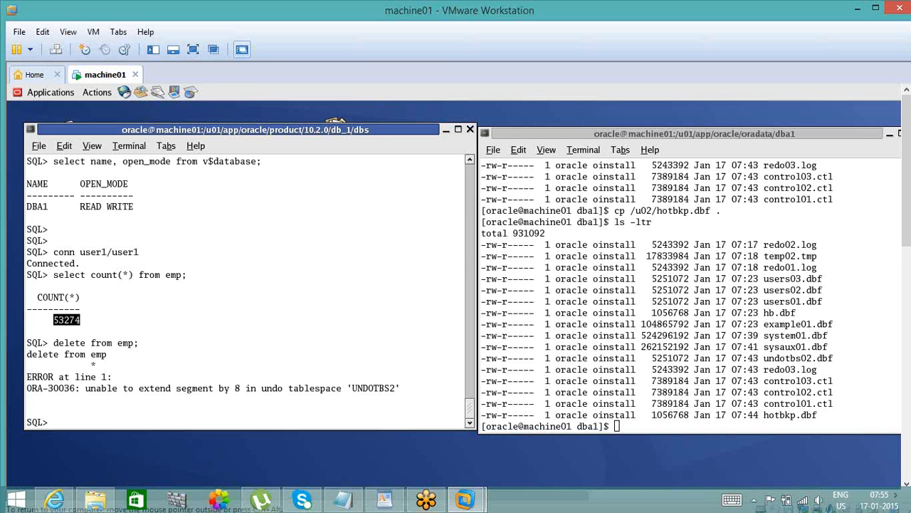
pyautogui.doubleClick(387, 390)
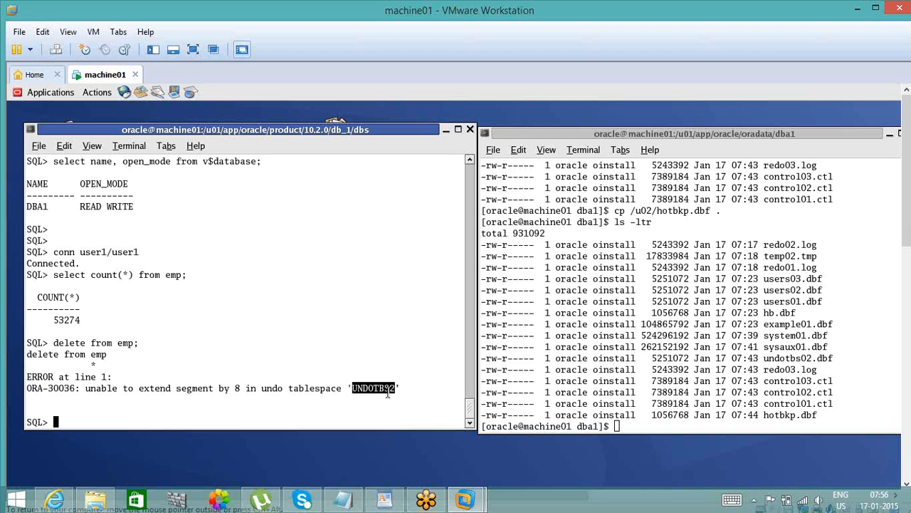
pyautogui.click(217, 412)
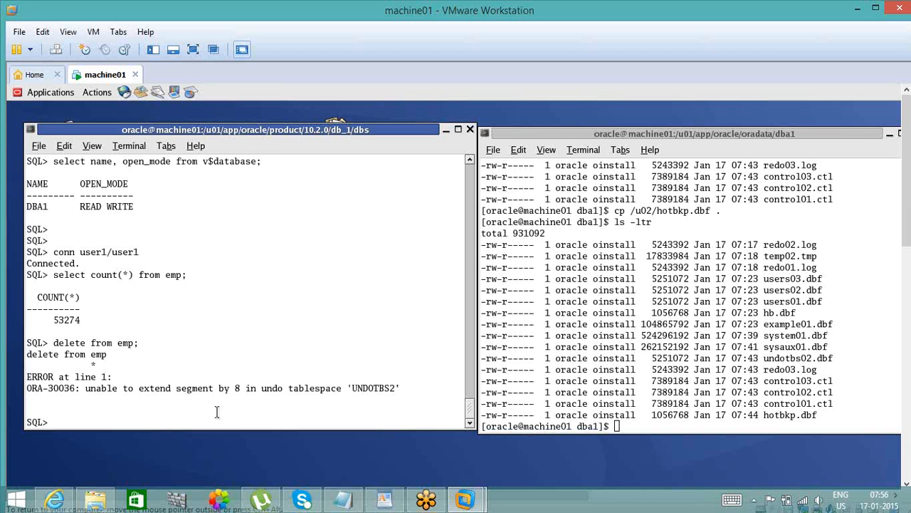
# - Permanently drop the emp table with drop table emp purge; and review the statement's purge option
pyautogui.write('dropmtab')
pyautogui.press('BackSpace')
pyautogui.press('BackSpace')
pyautogui.press('BackSpace')
pyautogui.press('BackSpace')
pyautogui.write('table emp purge;')
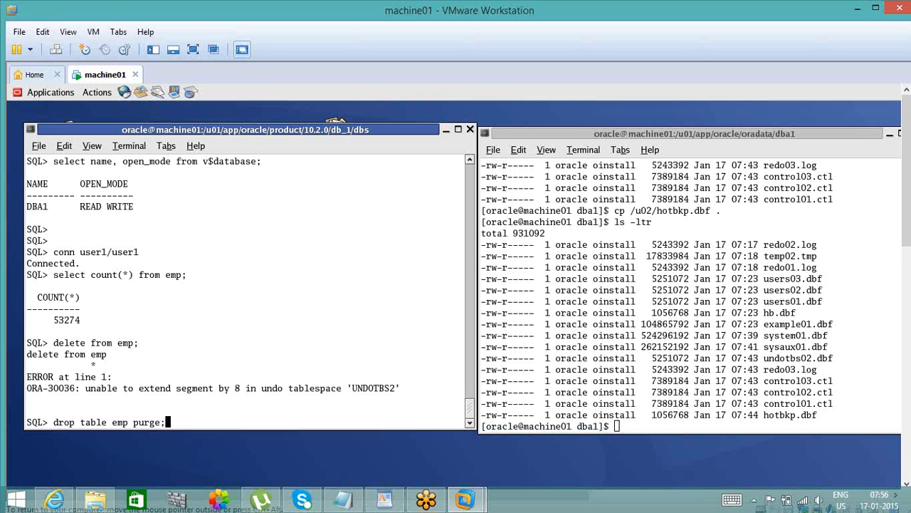
pyautogui.press('Return')
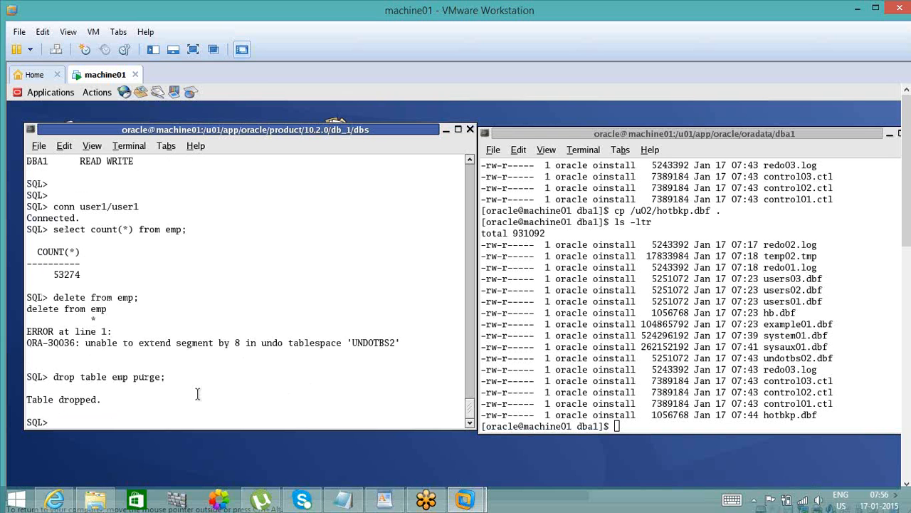
pyautogui.press('Return')
pyautogui.press('Return')
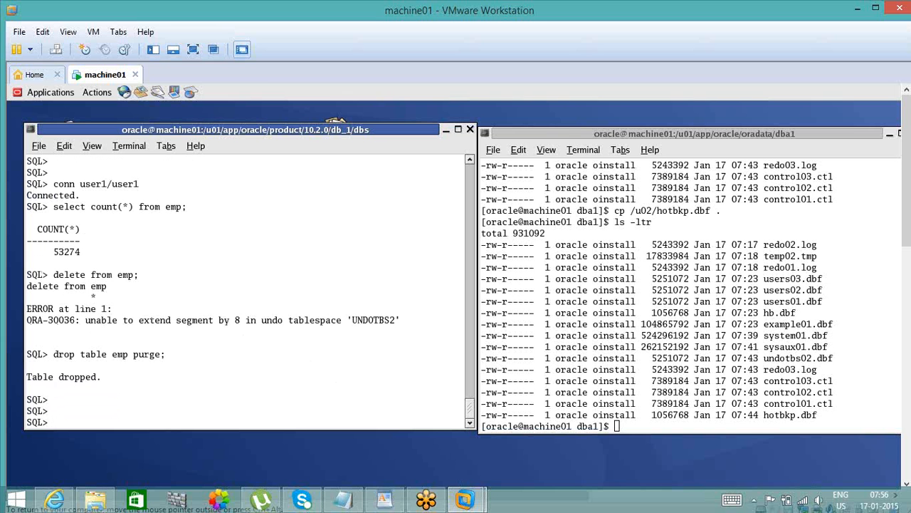
pyautogui.doubleClick(66, 356)
pyautogui.click(97, 352)
pyautogui.doubleClick(151, 356)
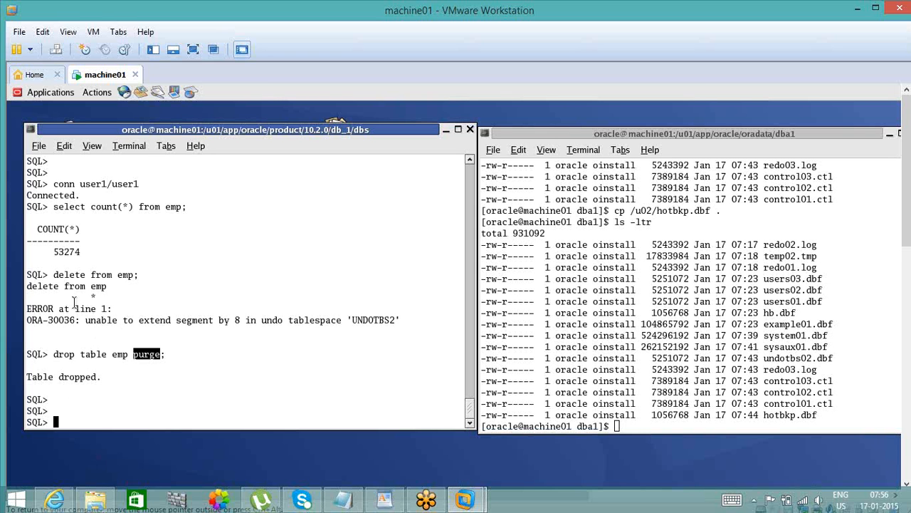
pyautogui.doubleClick(64, 274)
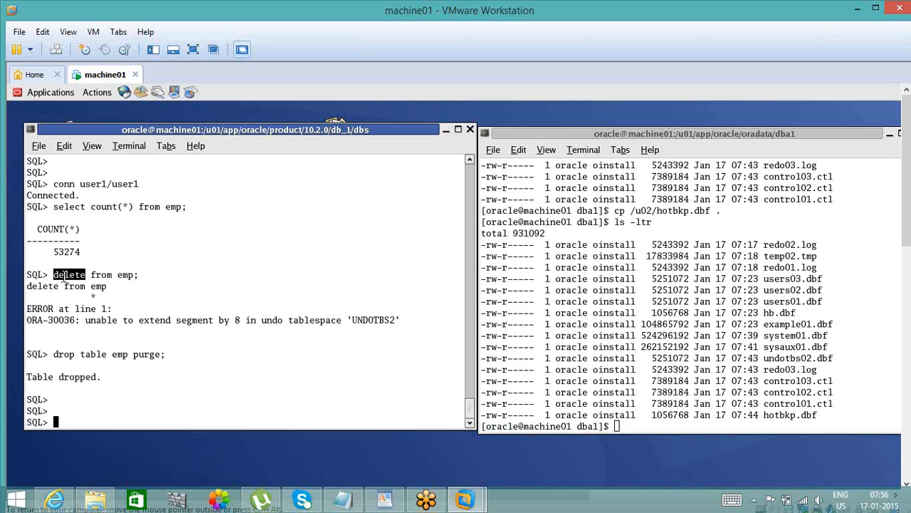
pyautogui.doubleClick(102, 275)
pyautogui.doubleClick(125, 275)
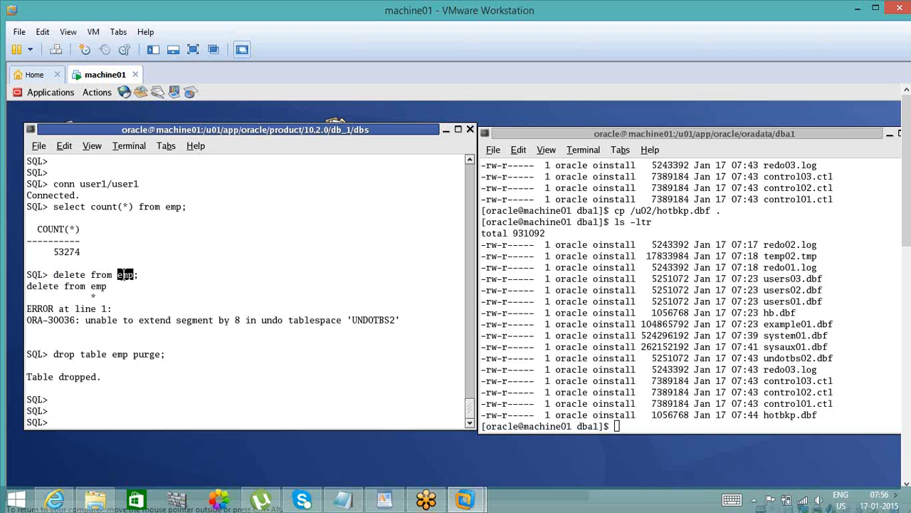
pyautogui.doubleClick(92, 275)
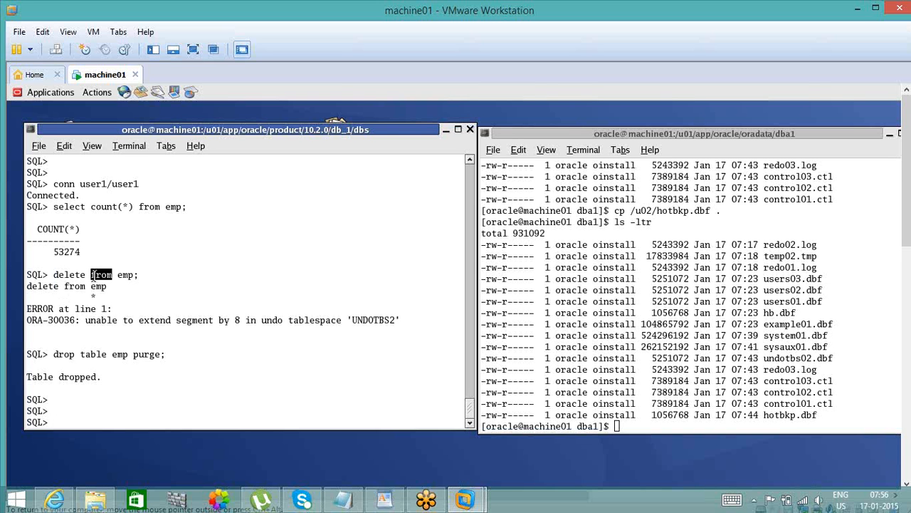
pyautogui.click(93, 351)
# - Turn on the time display in the SQL prompt with set time on
pyautogui.write('set time ')
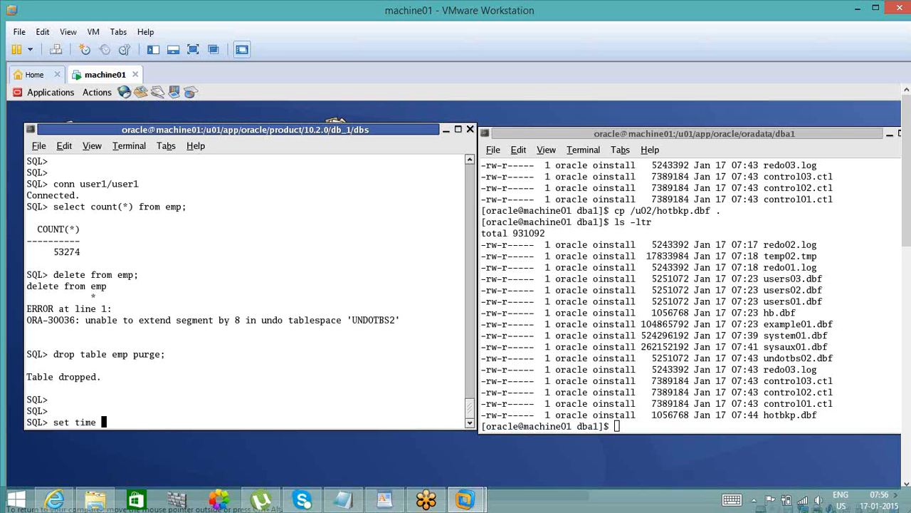
pyautogui.write('on')
pyautogui.press('Return')
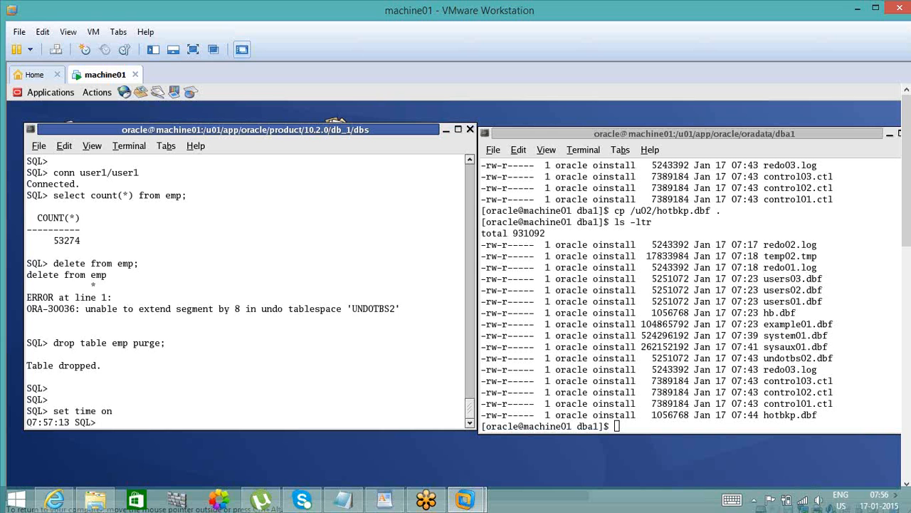
pyautogui.press('Return')
pyautogui.press('Return')
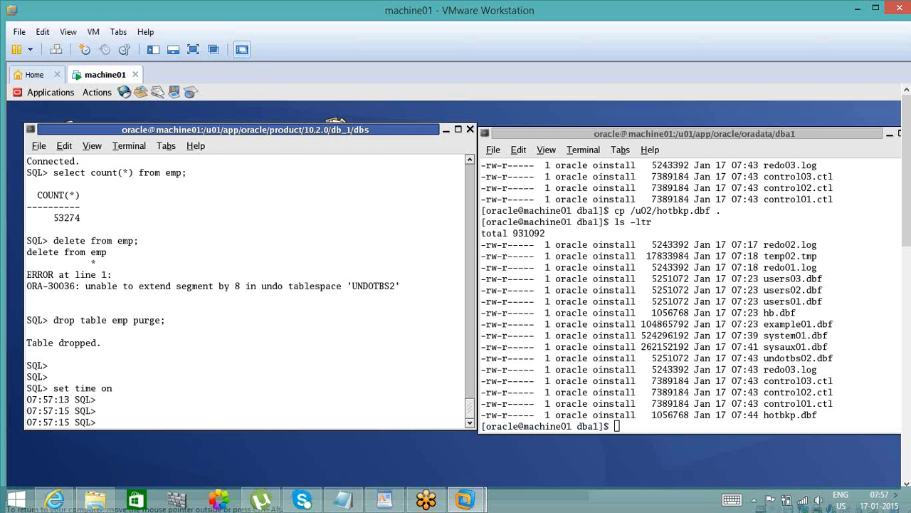
# - Create the emp table as a copy of scott's table with create table emp as select * from scott.emp;
pyautogui.write('create table')
pyautogui.doubleClick(64, 400)
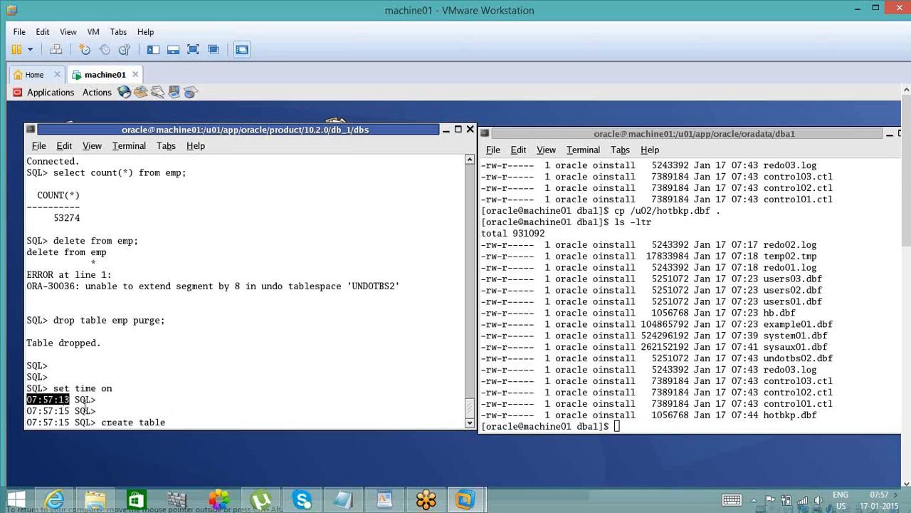
pyautogui.click(225, 413)
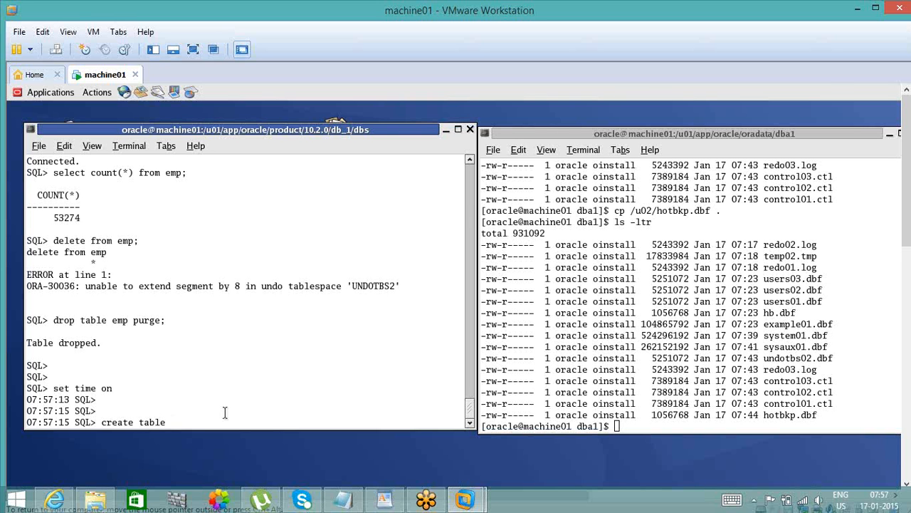
pyautogui.write('emp as select * from scott.emp;')
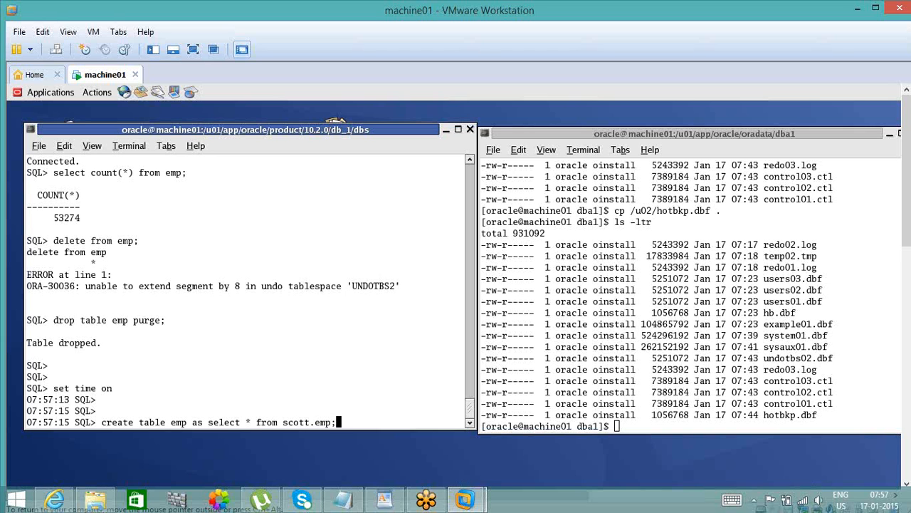
pyautogui.press('Return')
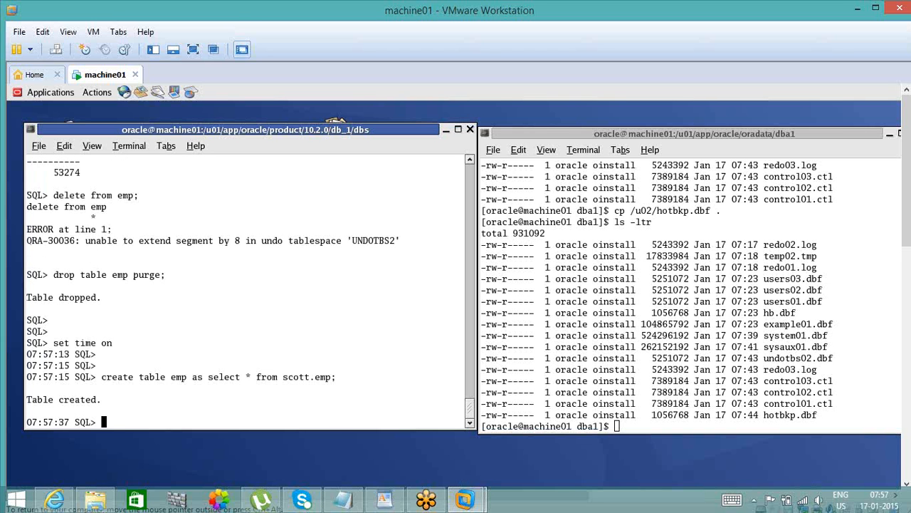
# - Count the rows of the newly created emp table with select count(*) from emp;
pyautogui.write('select count(*')
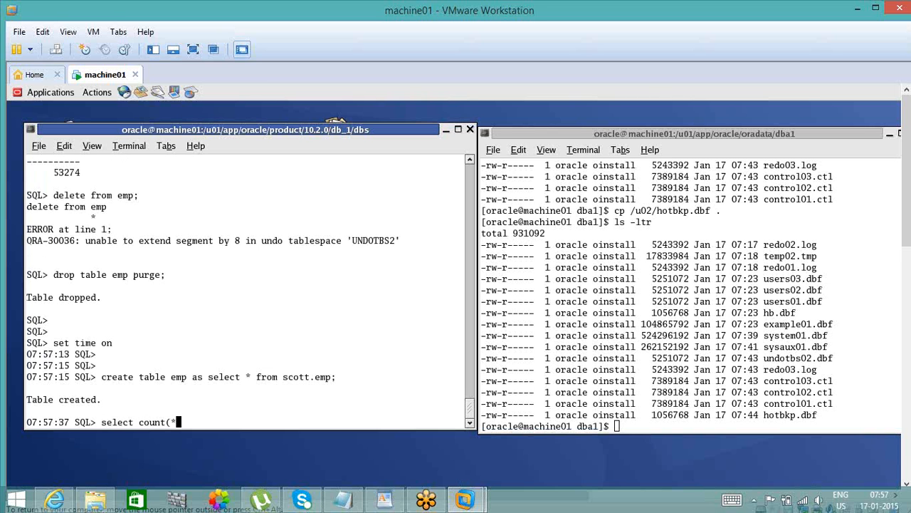
pyautogui.write(') from emp;')
pyautogui.press('Return')
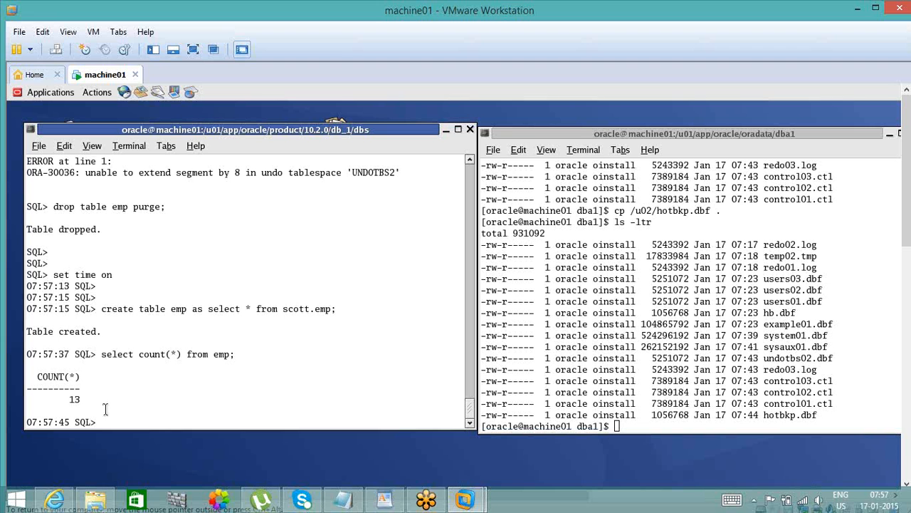
# - Copy the create statement's prompt time into Notepad, note "07:57:15 -- 13 records", and switch back to the machine01 virtual machine
pyautogui.doubleClick(35, 308)
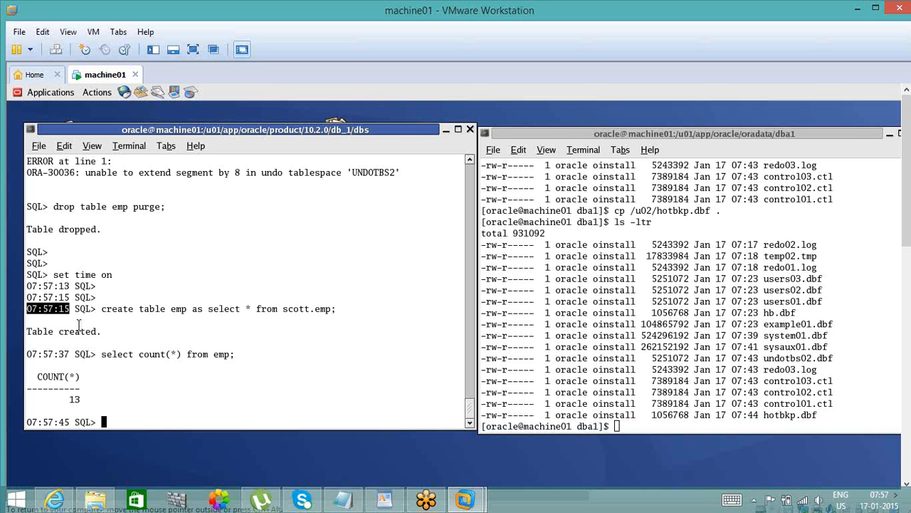
pyautogui.click(343, 499)
pyautogui.write('07:57:15')
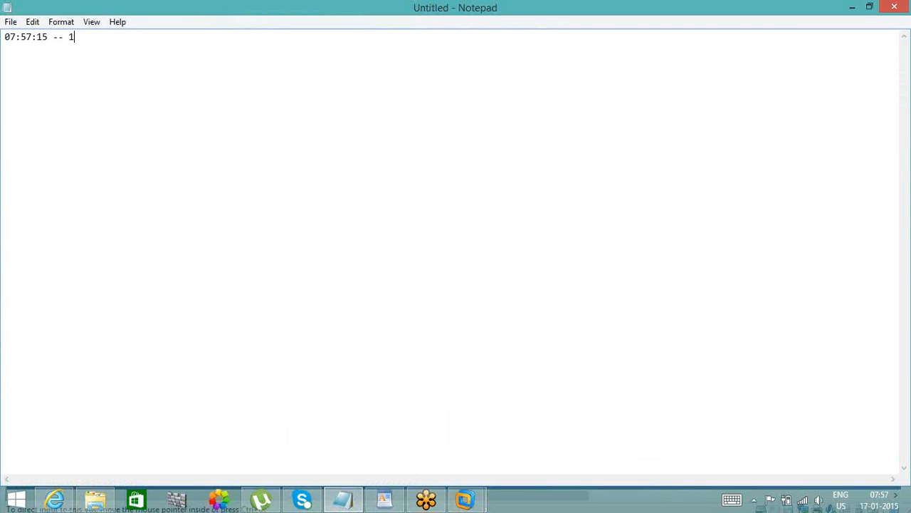
pyautogui.write("-- 13' records")
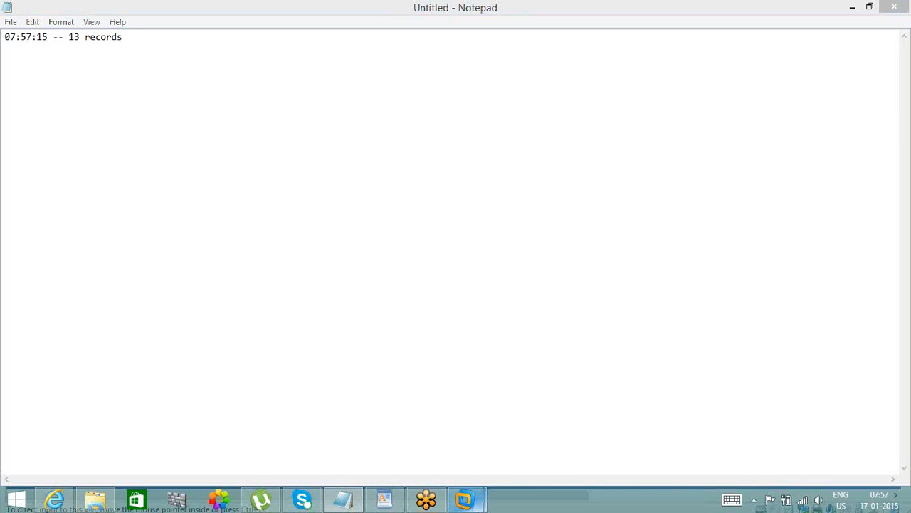
pyautogui.moveTo(465, 498)
pyautogui.click(504, 445)
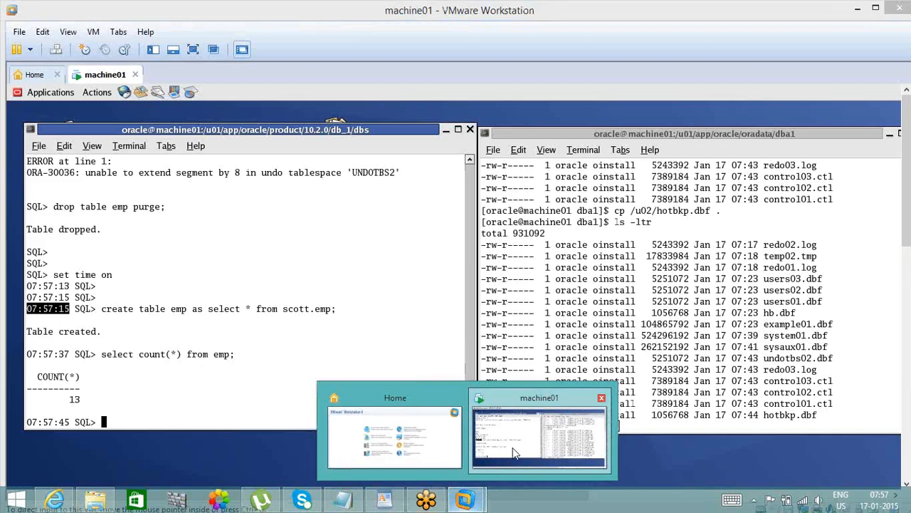
pyautogui.click(515, 453)
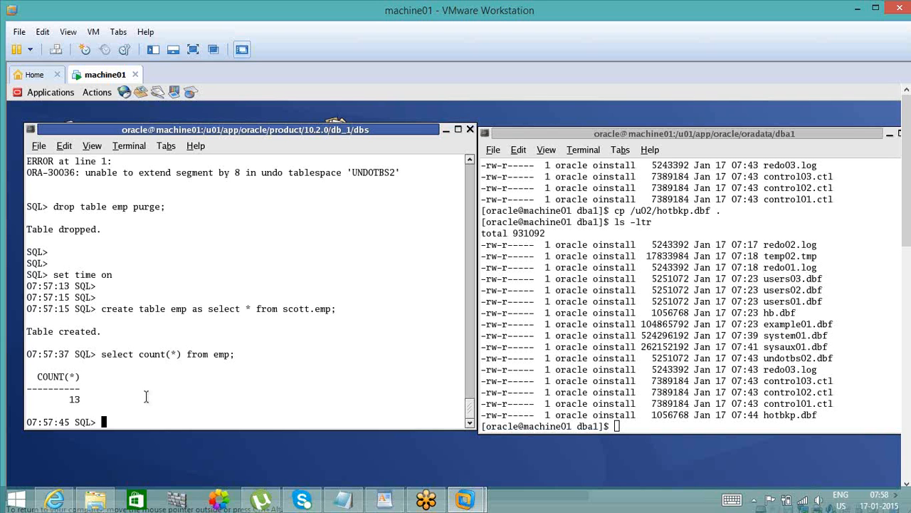
# - Try to duplicate emp's rows with insert into emp as select * from emp;
pyautogui.write('insert into emp es select ')
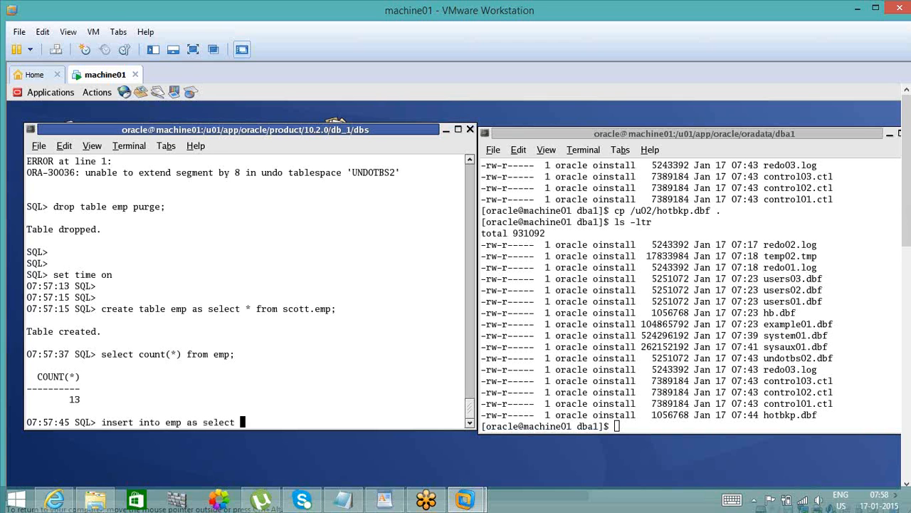
pyautogui.write('* from emp;')
pyautogui.press('Return')
# - Rerun the statement held in the SQL buffer six times with /
pyautogui.write('/')
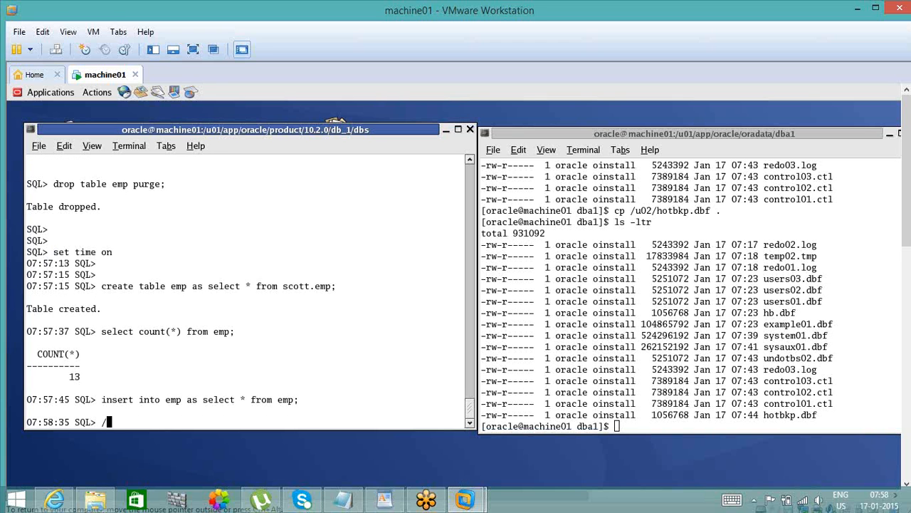
pyautogui.press('Return')
pyautogui.write('/')
pyautogui.press('Return')
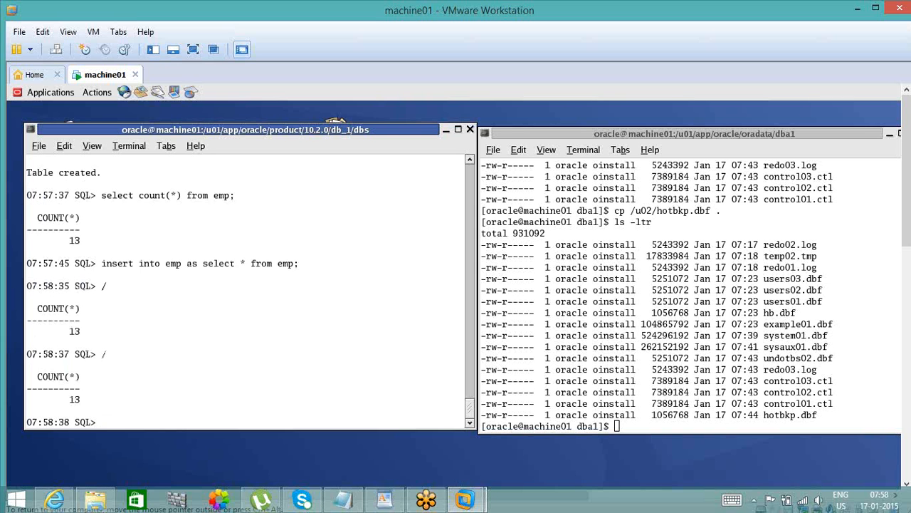
pyautogui.write('/')
pyautogui.press('Return')
pyautogui.write('/')
pyautogui.press('Return')
pyautogui.write('/')
pyautogui.press('Return')
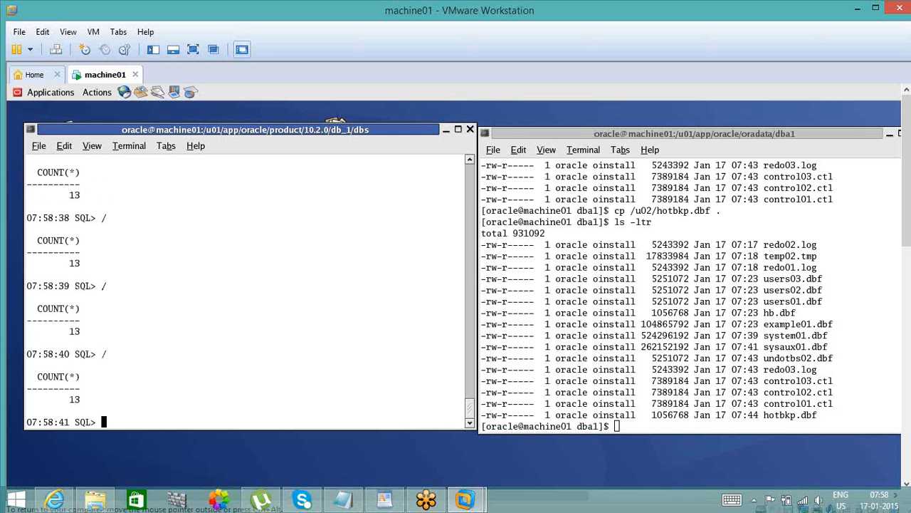
pyautogui.write('/')
pyautogui.press('Return')
# - Commit the session and recount the emp rows with select count(*) from emp;
pyautogui.write('commit;')
pyautogui.press('Return')
pyautogui.write('s')
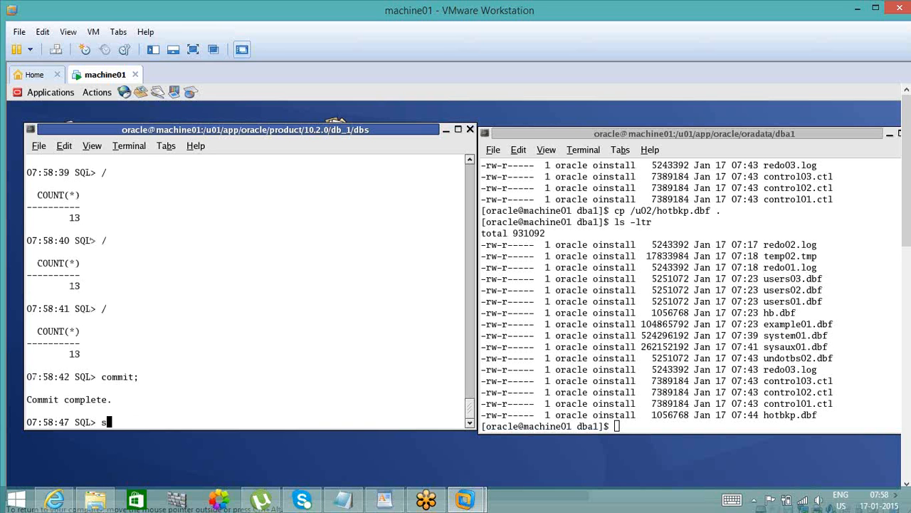
pyautogui.write('elect count(*) from emp;')
pyautogui.press('Return')
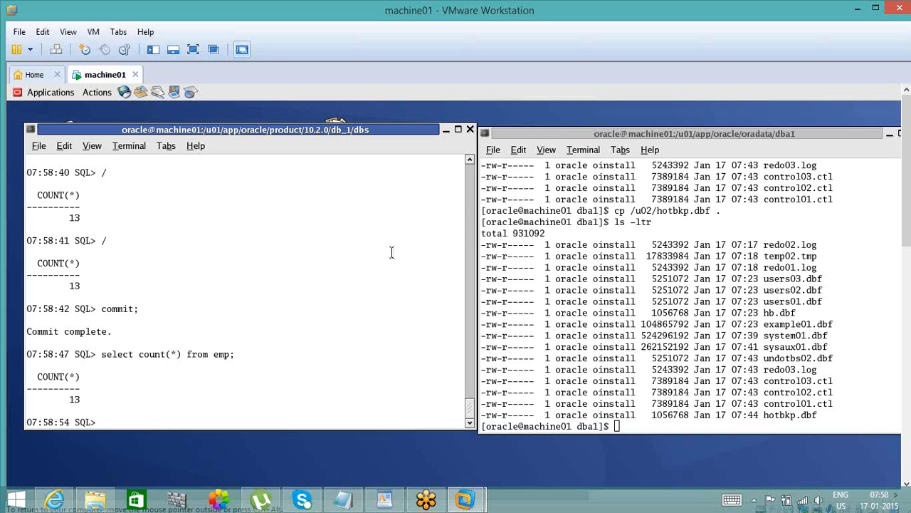
# - Examine the earlier session output from the insert into emp as select statement through the final row count
pyautogui.click(472, 162)
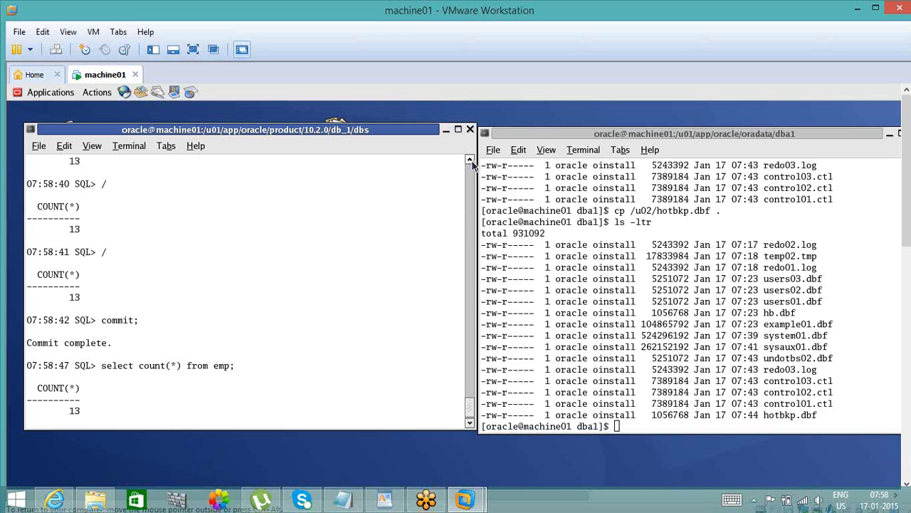
pyautogui.click(472, 162)
pyautogui.click(472, 161)
pyautogui.click(472, 162)
pyautogui.click(472, 161)
pyautogui.click(472, 161)
pyautogui.click(472, 161)
pyautogui.click(472, 161)
pyautogui.click(472, 162)
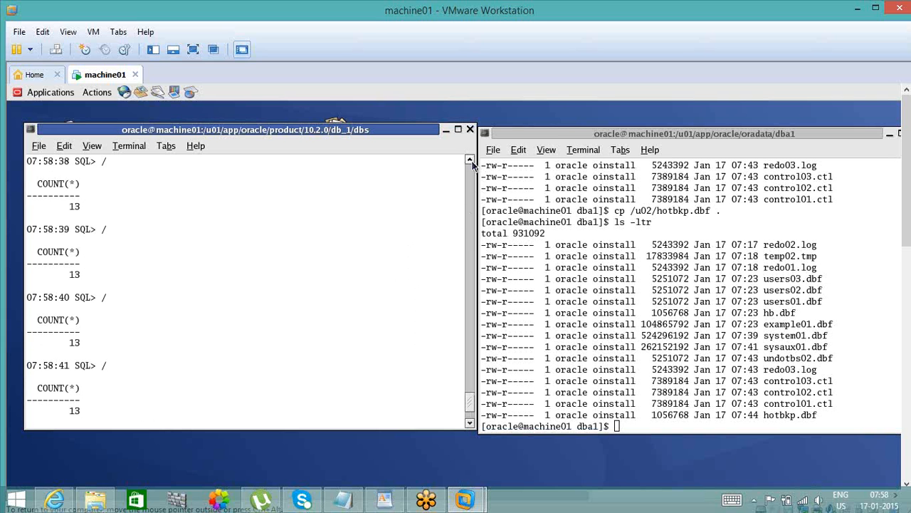
pyautogui.click(472, 162)
pyautogui.click(472, 162)
pyautogui.click(472, 162)
pyautogui.click(472, 162)
pyautogui.click(472, 162)
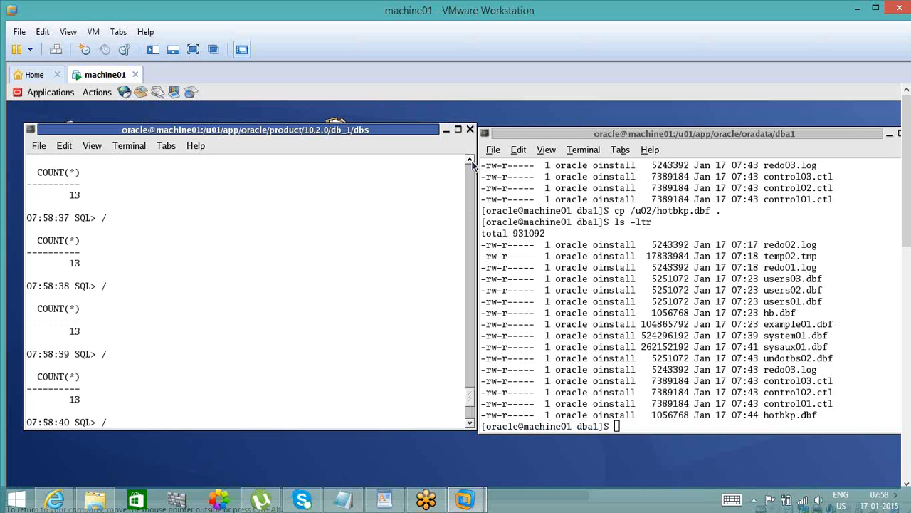
pyautogui.click(472, 162)
pyautogui.click(472, 162)
pyautogui.click(472, 162)
pyautogui.click(472, 162)
pyautogui.click(472, 161)
pyautogui.click(472, 162)
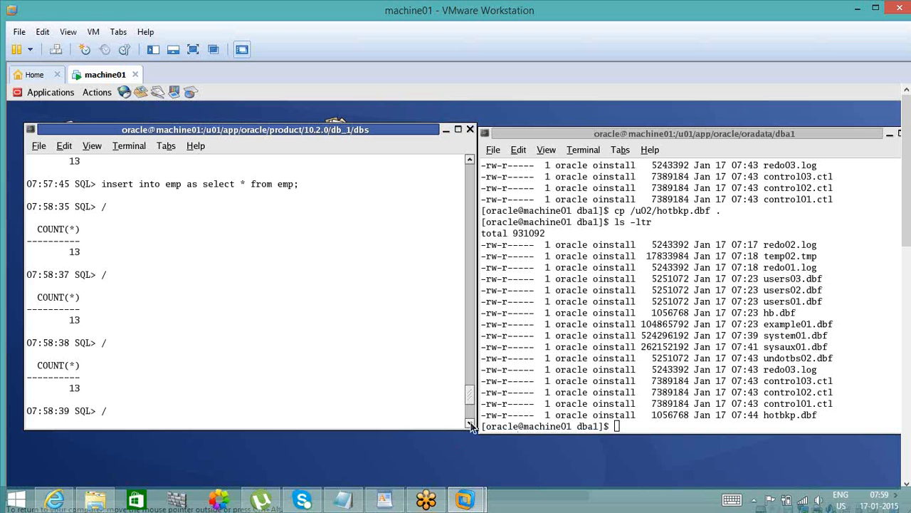
pyautogui.scroll(-7, 470, 425)
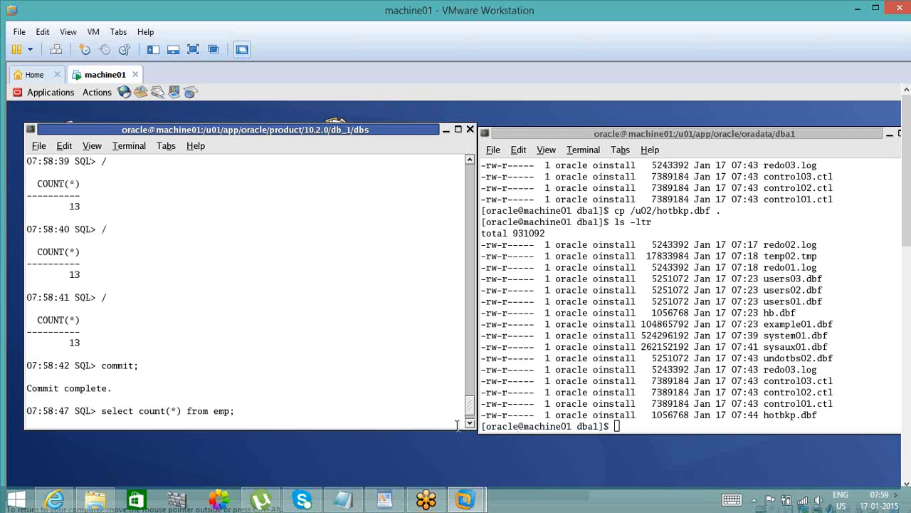
pyautogui.scroll(-1, 179, 309)
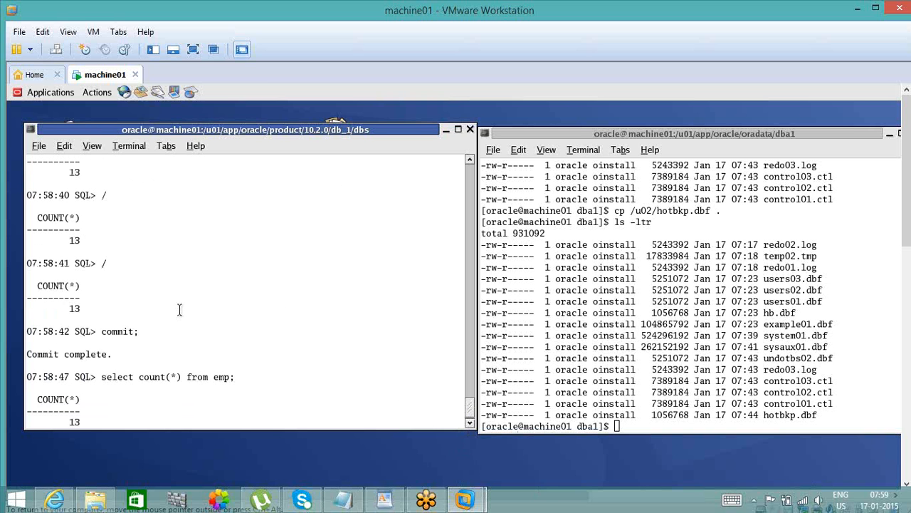
pyautogui.click(470, 422)
pyautogui.click(470, 423)
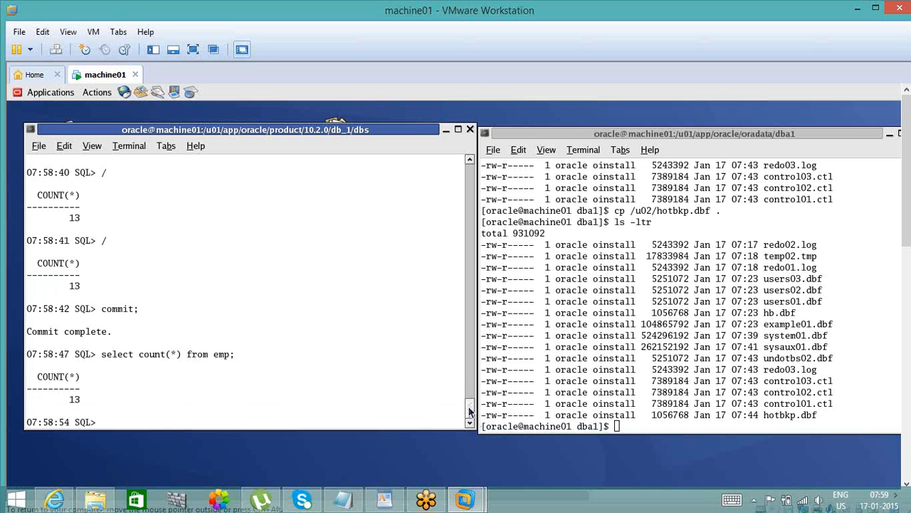
pyautogui.moveTo(470, 410); pyautogui.dragTo(306, 410)
# - Duplicate the emp table's rows with insert into emp select * from emp;
pyautogui.write('insert into emp ')
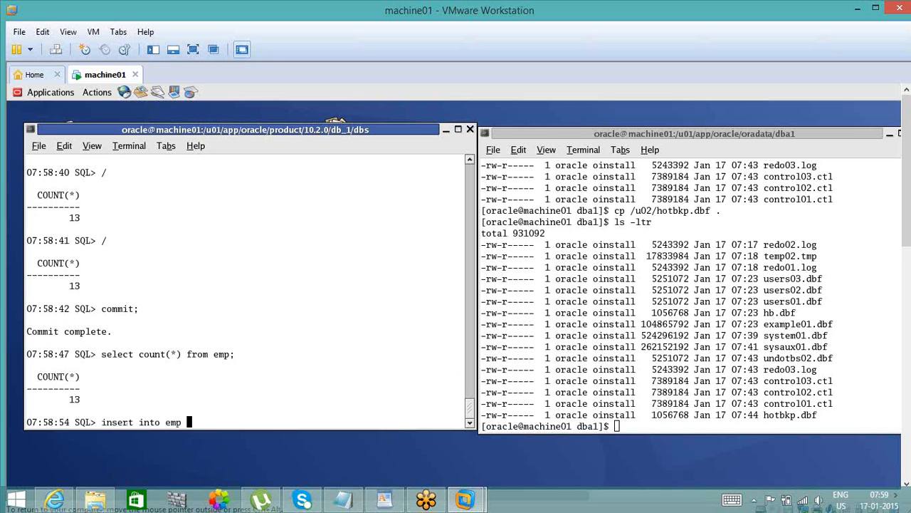
pyautogui.write('select * from em')
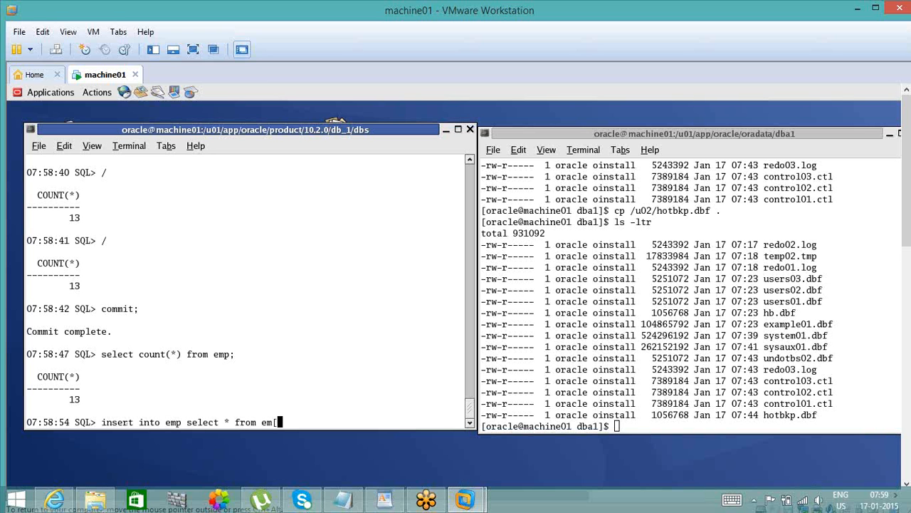
pyautogui.write('p;')
pyautogui.press('Return')
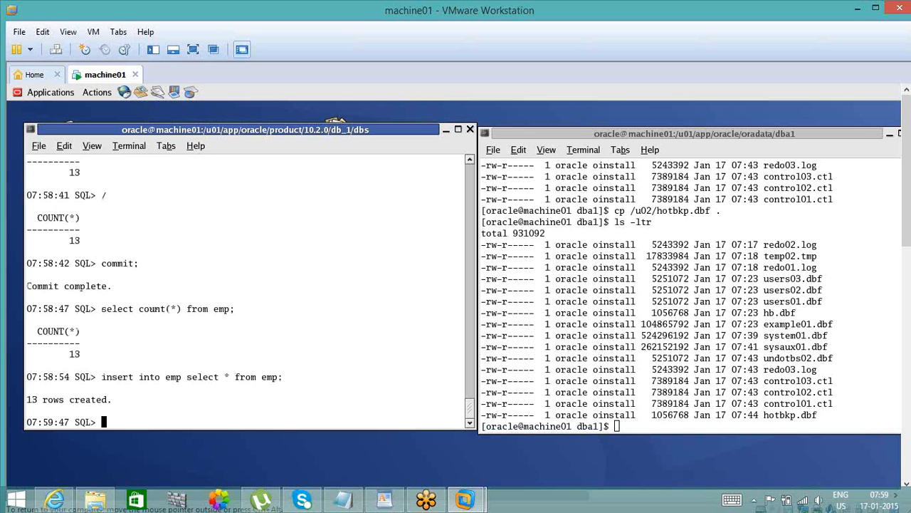
# - Rerun the emp insert three more times with / to keep multiplying the table's rows
pyautogui.write('/')
pyautogui.press('Return')
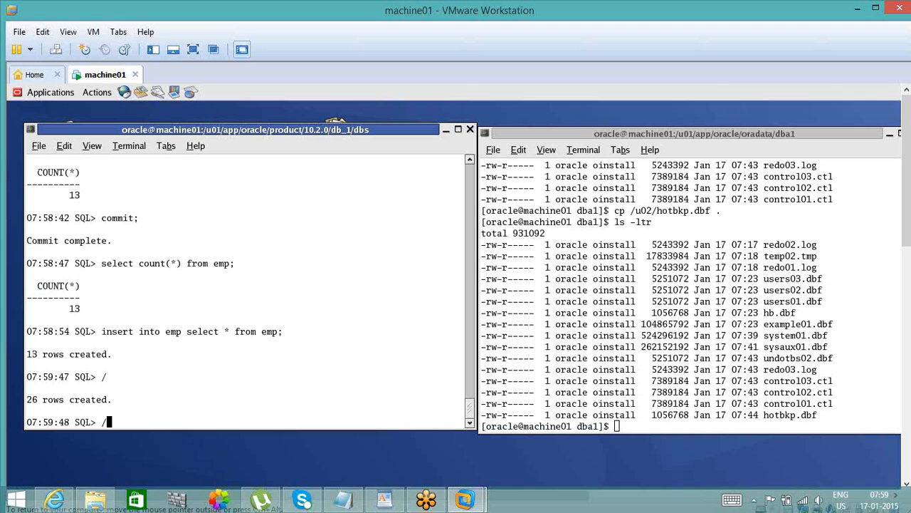
pyautogui.write('/')
pyautogui.press('Return')
pyautogui.write('/')
pyautogui.press('Return')
# - Rerun the emp insert two more times with / to keep doubling the table's rows
pyautogui.press('Return')
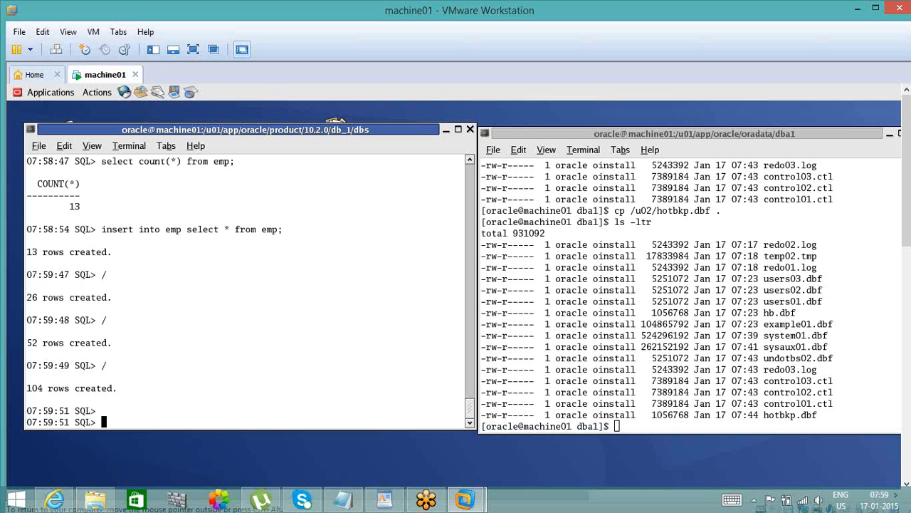
pyautogui.write('/')
pyautogui.press('Return')
pyautogui.write('/')
# - Count the emp rows again with select count(*) from emp; and examine the count
pyautogui.press('Return')
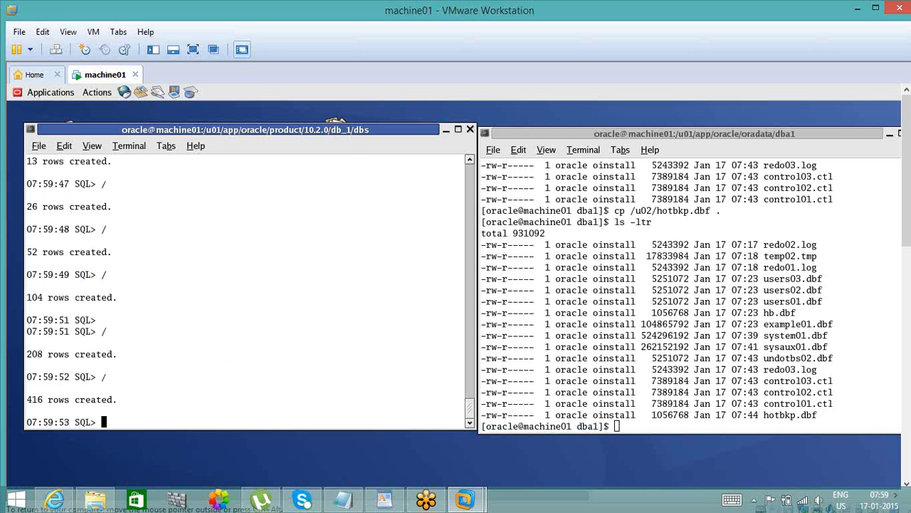
pyautogui.write('select count(*) from emp;')
pyautogui.press('Return')
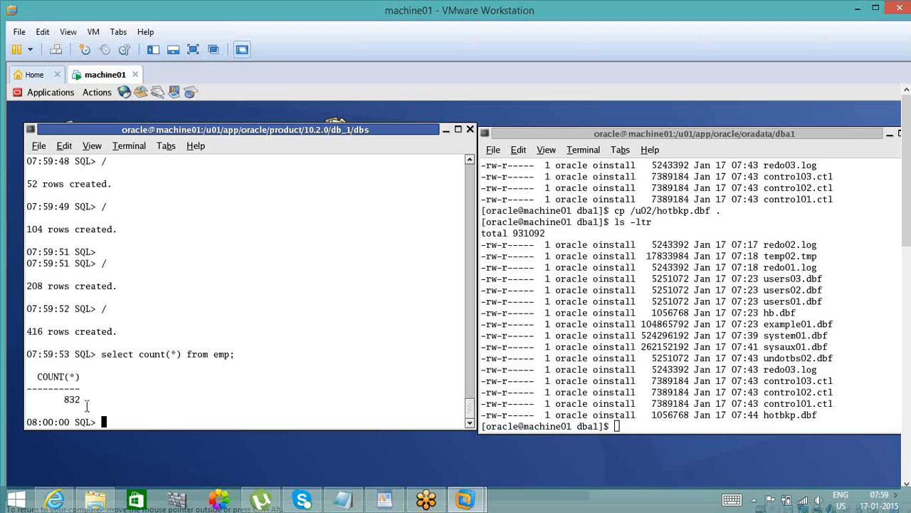
pyautogui.doubleClick(71, 399)
# - Copy the count query's prompt time into the Notepad notes as the line 07:59:53 -- 839 records
pyautogui.moveTo(74, 353); pyautogui.dragTo(26, 354)
pyautogui.hotkey('ctrl', 'c')
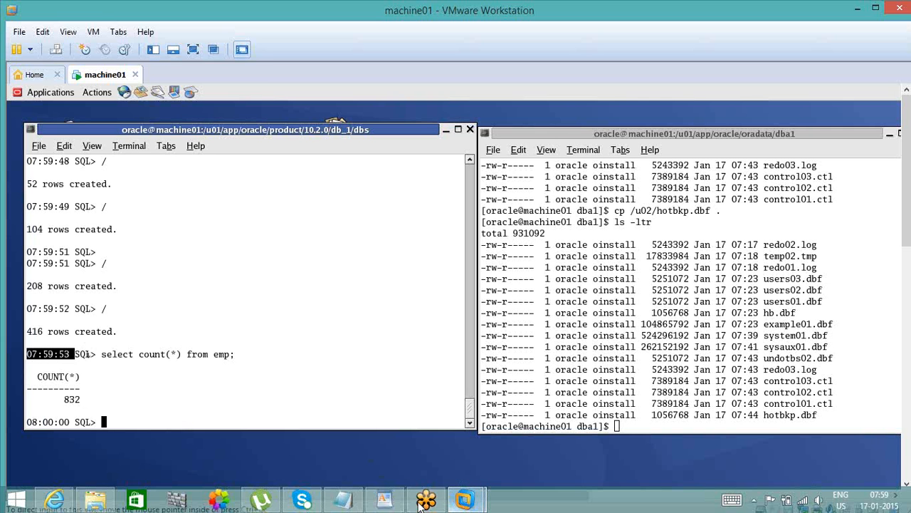
pyautogui.click(343, 498)
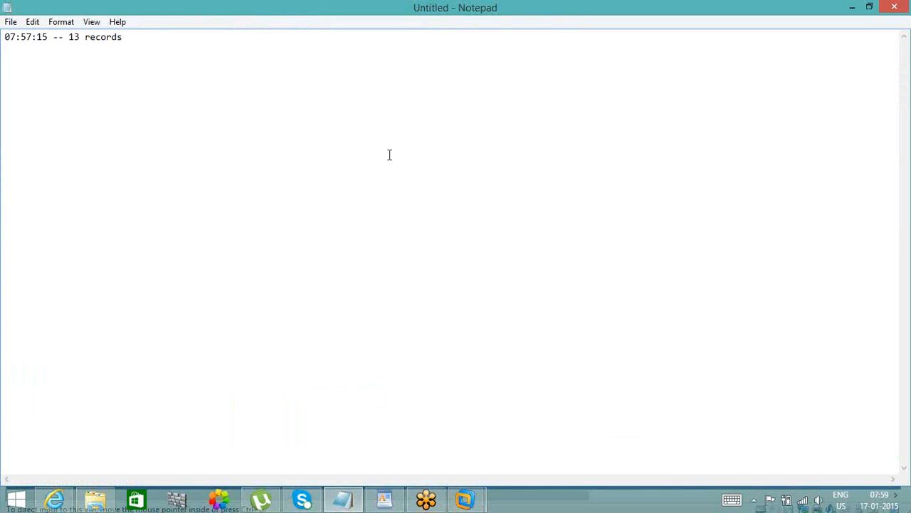
pyautogui.hotkey('ctrl', 'v')
pyautogui.write('-- 839 records')
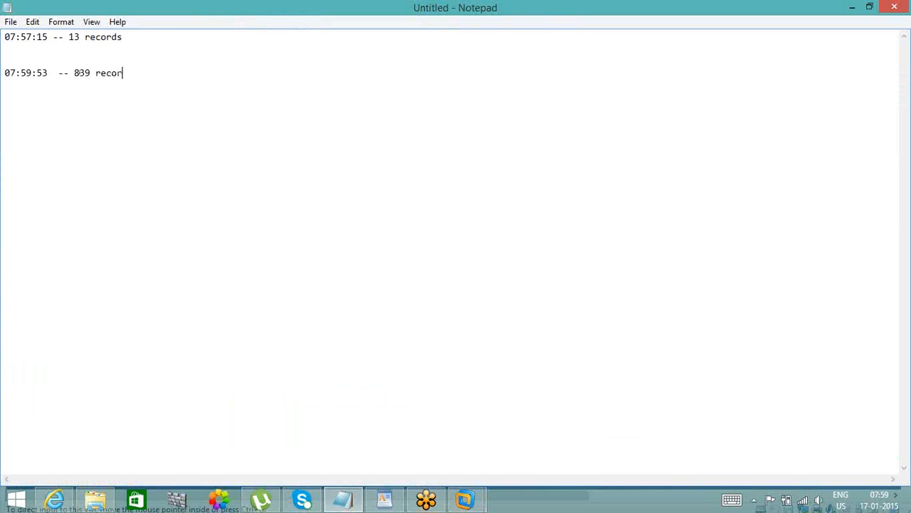
# - Switch back to the machine01 virtual machine and commit the emp inserts in the SQL session
pyautogui.click(475, 496)
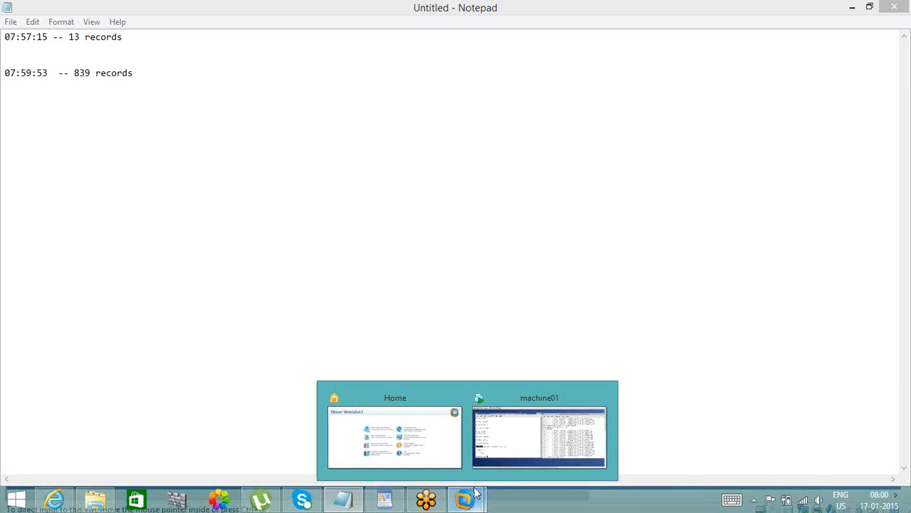
pyautogui.click(520, 445)
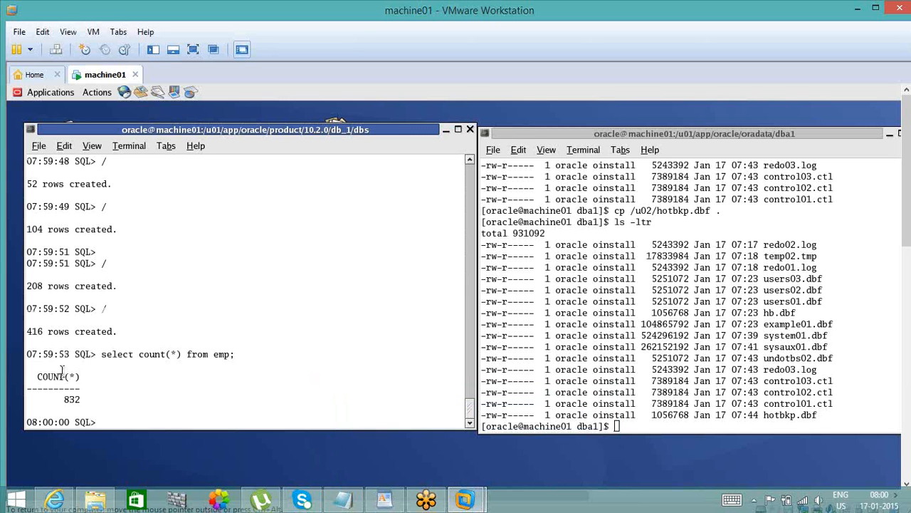
pyautogui.write('commit;')
pyautogui.press('Return')
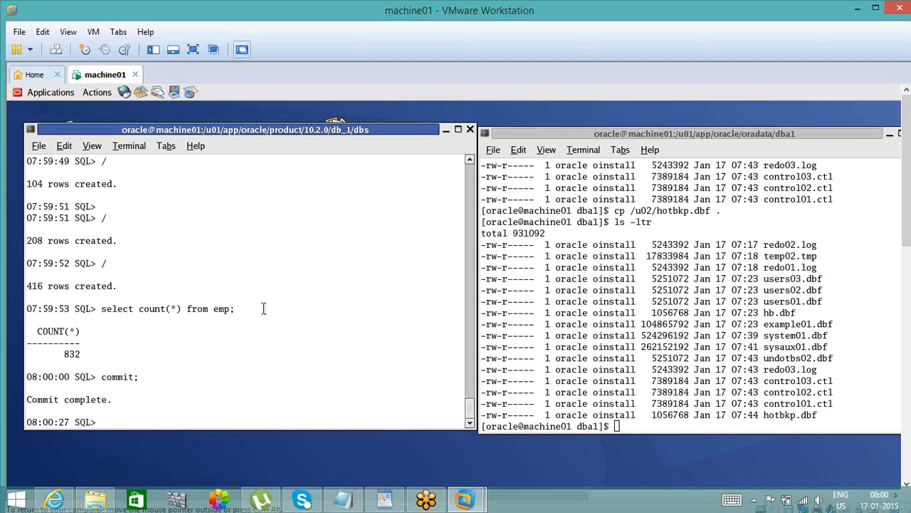
pyautogui.doubleClick(72, 353)
# - Create the backup directory from the dba1 shell with mkdir -p /u02/cold_time
pyautogui.click(671, 381)
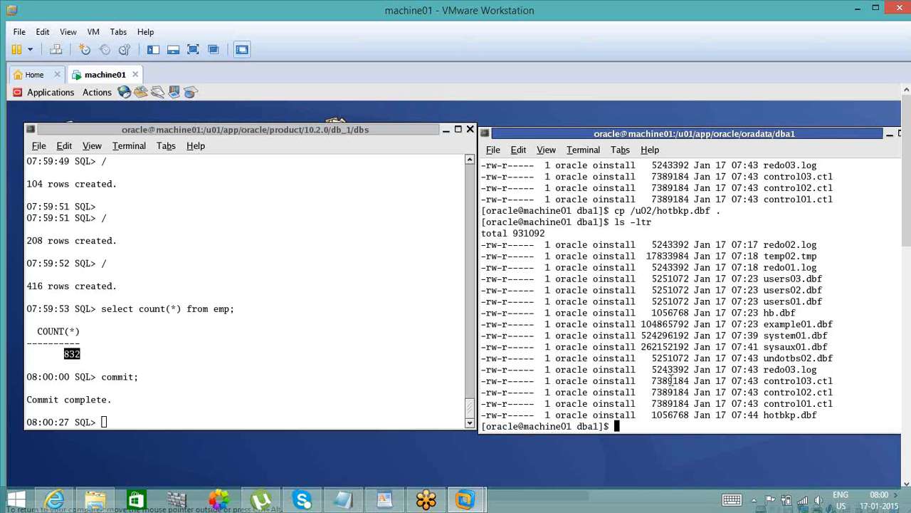
pyautogui.write('mkdir -p /u02/')
pyautogui.write('col')
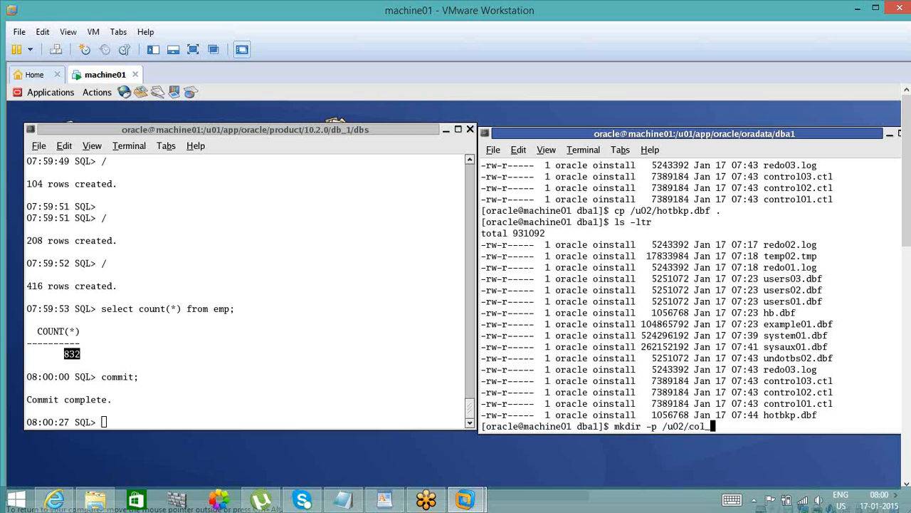
pyautogui.write('d_time')
pyautogui.press('Return')
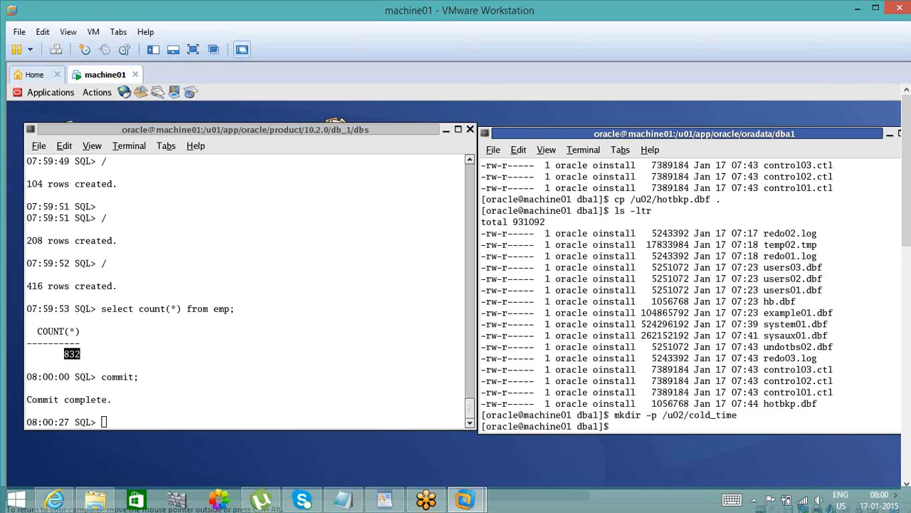
pyautogui.write('cp')
pyautogui.click(193, 310)
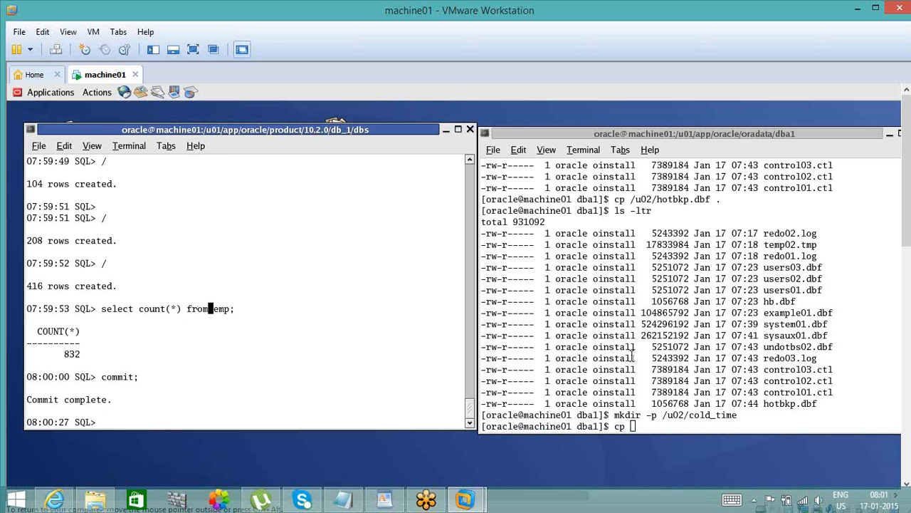
pyautogui.write('*.*')
pyautogui.click(764, 404)
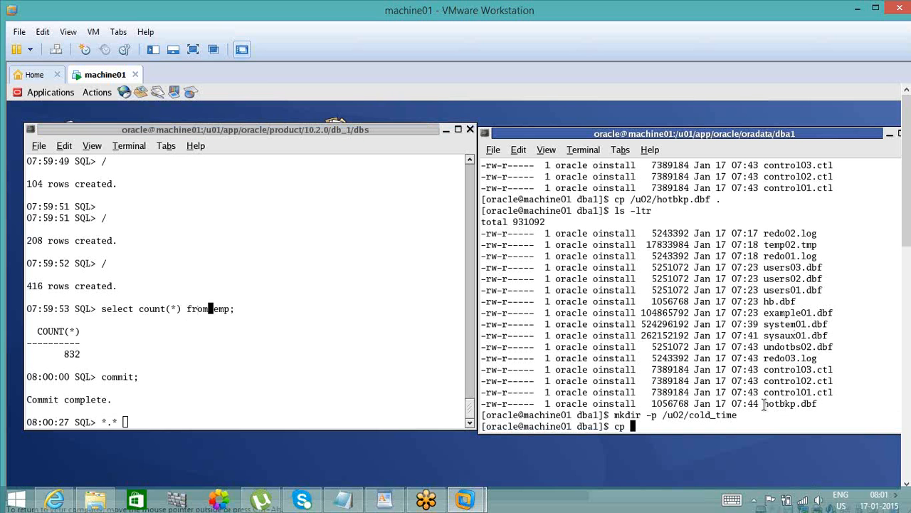
pyautogui.write('cp *')
pyautogui.press('BackSpace')
pyautogui.press('BackSpace')
pyautogui.press('BackSpace')
pyautogui.press('BackSpace')
pyautogui.click(268, 411)
pyautogui.press('BackSpace')
pyautogui.press('BackSpace')
pyautogui.press('BackSpace')
pyautogui.press('BackSpace')
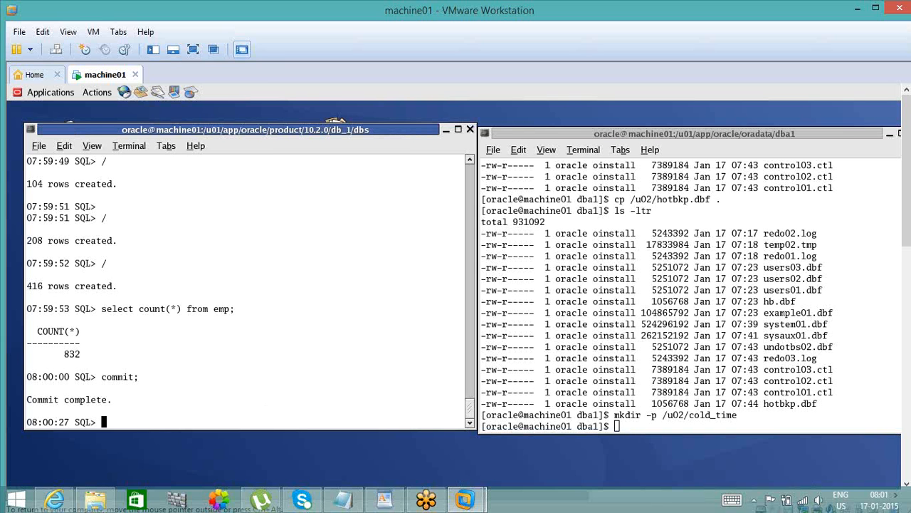
pyautogui.write('alter system switc')
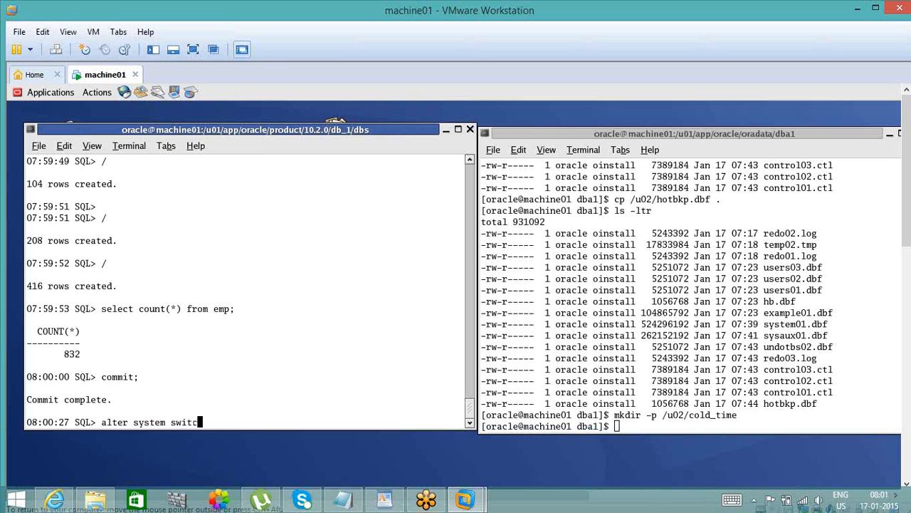
# - Switch the redo log with alter system switch logfile; and repeat the command twice with /
pyautogui.write('h logfile;')
pyautogui.press('Return')
pyautogui.write('/')
pyautogui.press('Return')
pyautogui.write('/')
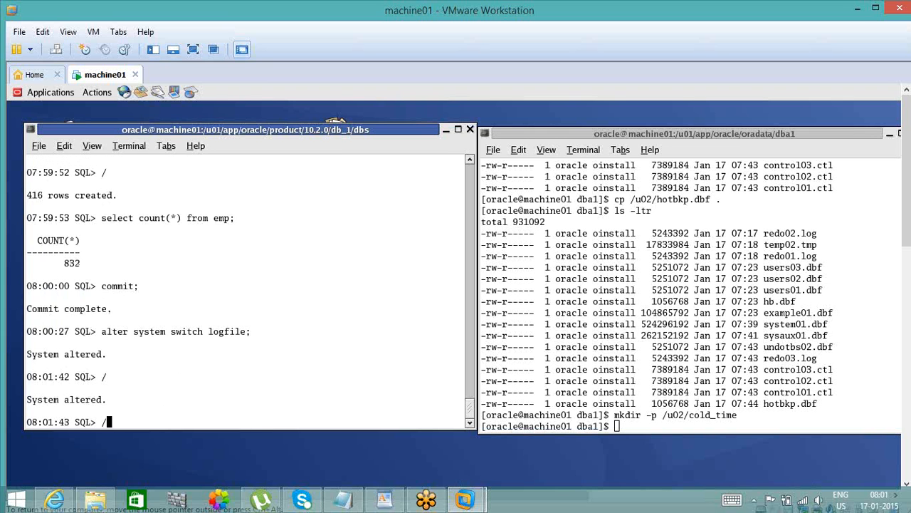
pyautogui.press('Return')
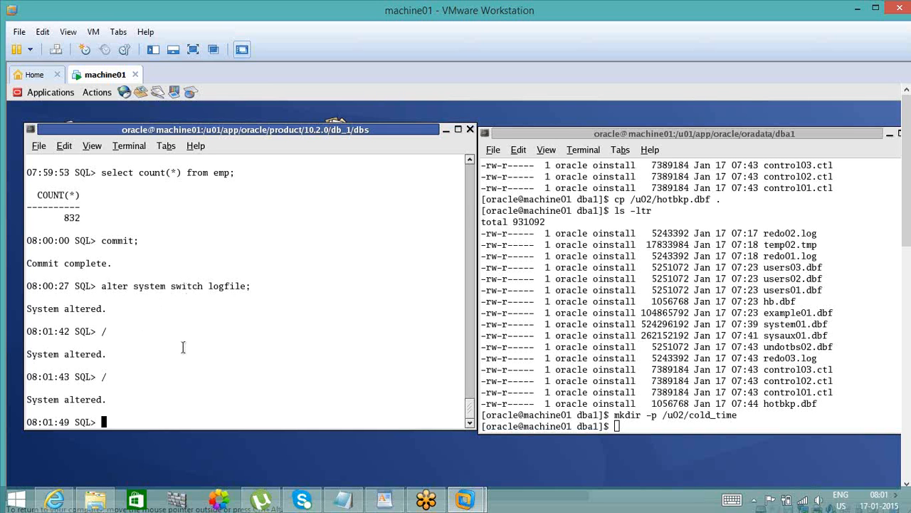
# - Try to shut down the database from the current SQL session with shutdown
pyautogui.write('shutdown')
pyautogui.press('Return')
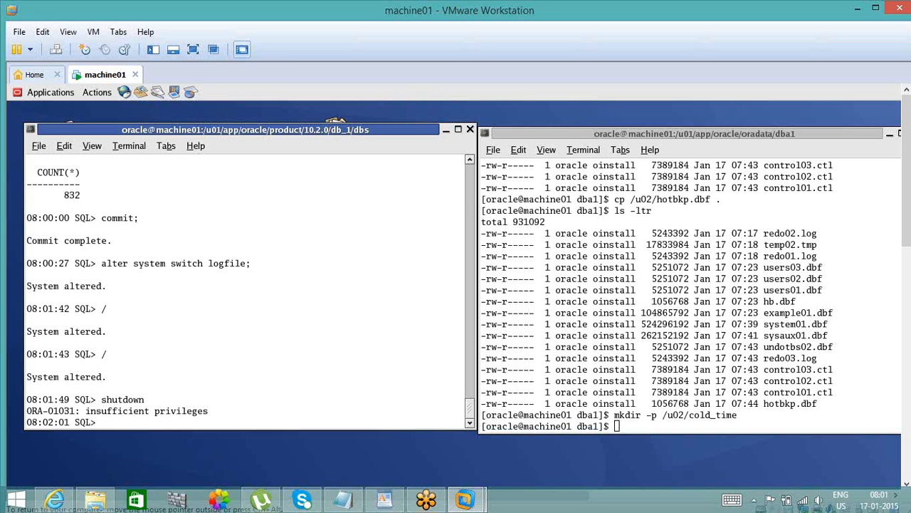
# - Reconnect with conn / as sysdba and shut down the database
pyautogui.write('conn / as sysdba')
pyautogui.press('Return')
pyautogui.write('shutdown')
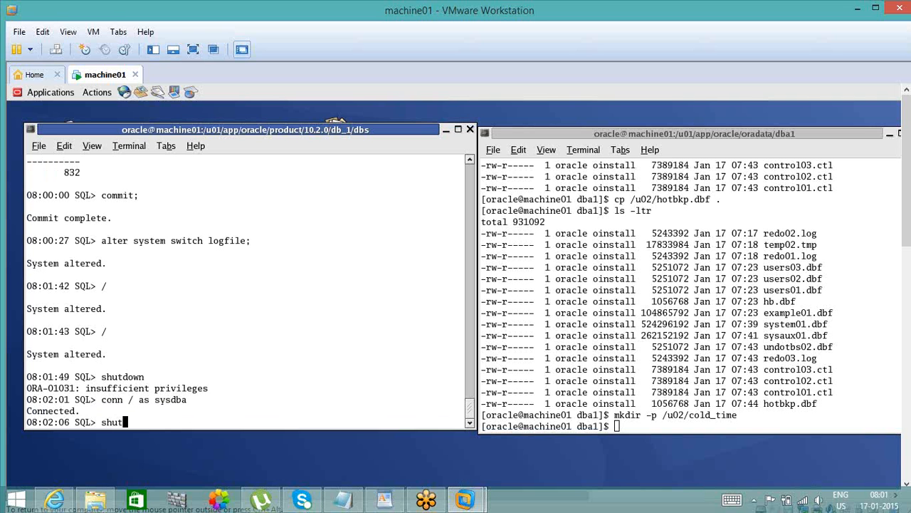
pyautogui.press('Return')
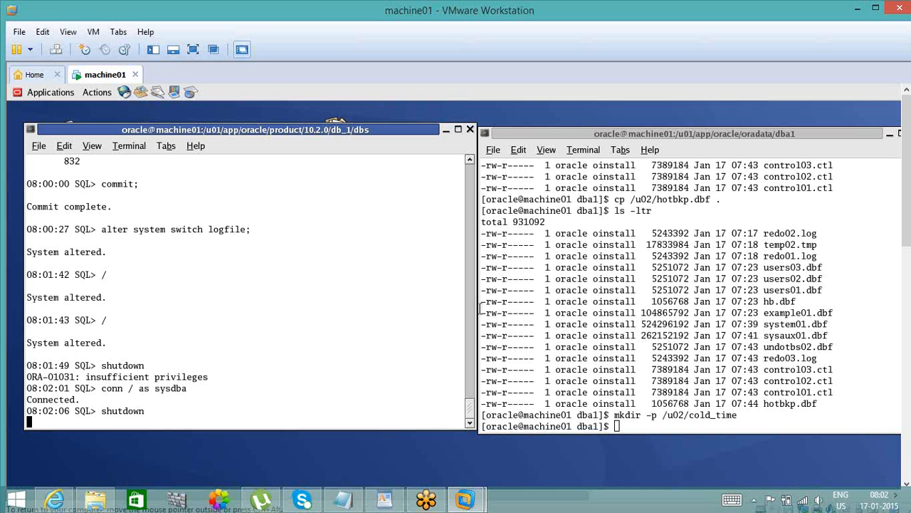
# - Copy all dba1 database files to the cold backup directory with cp *.* /u02/cold_time
pyautogui.click(628, 423)
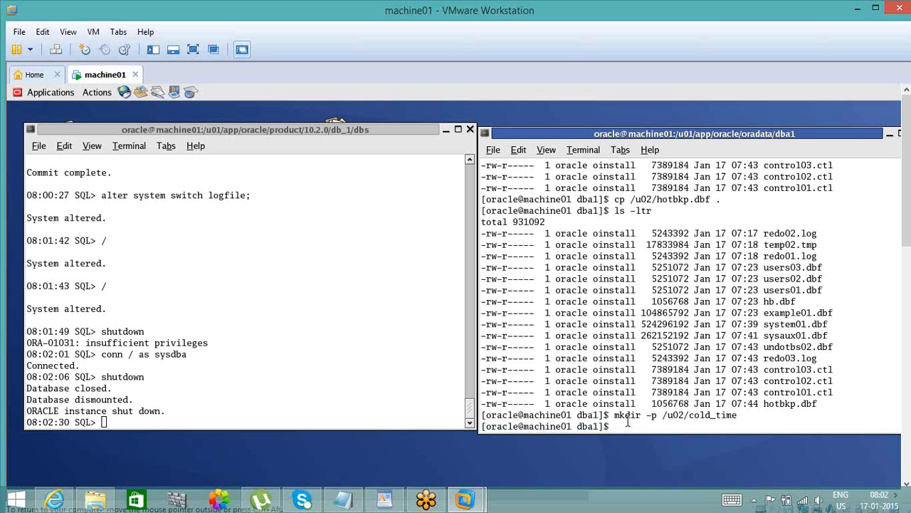
pyautogui.click(261, 413)
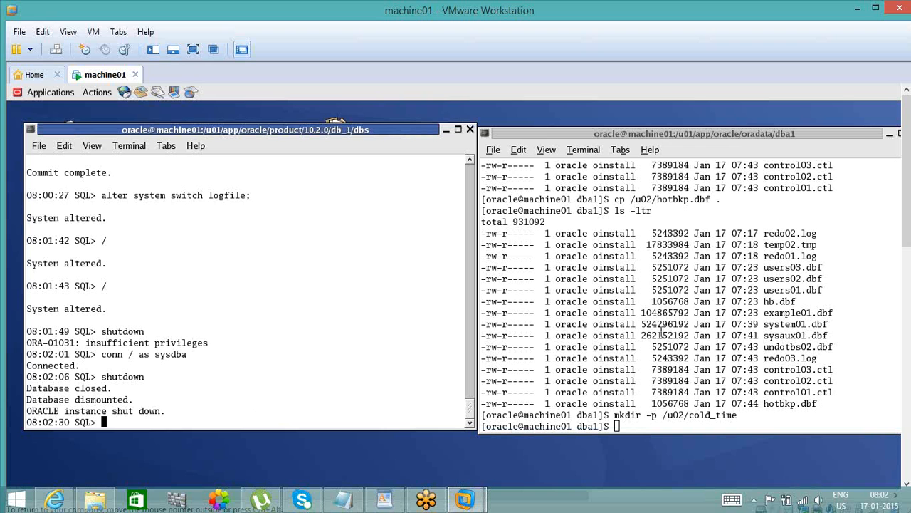
pyautogui.click(662, 331)
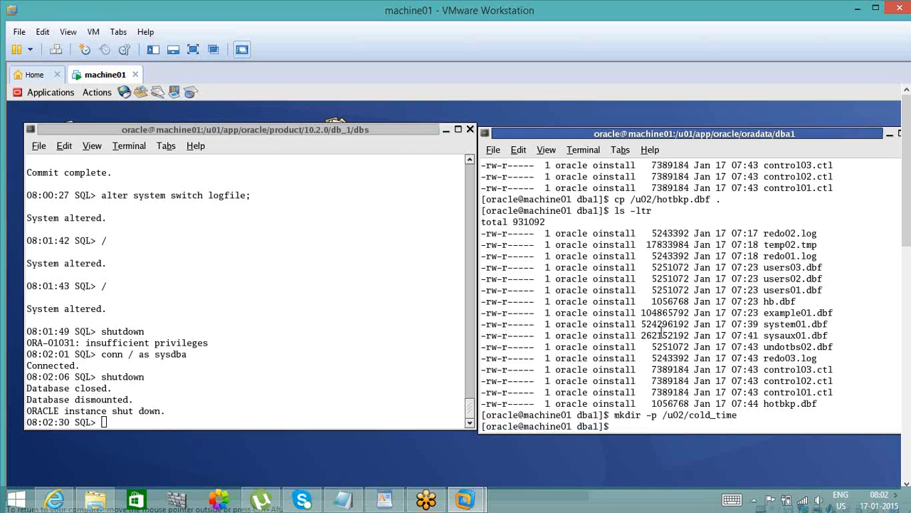
pyautogui.write('cp *.*')
pyautogui.doubleClick(715, 417)
pyautogui.middleClick(715, 417)
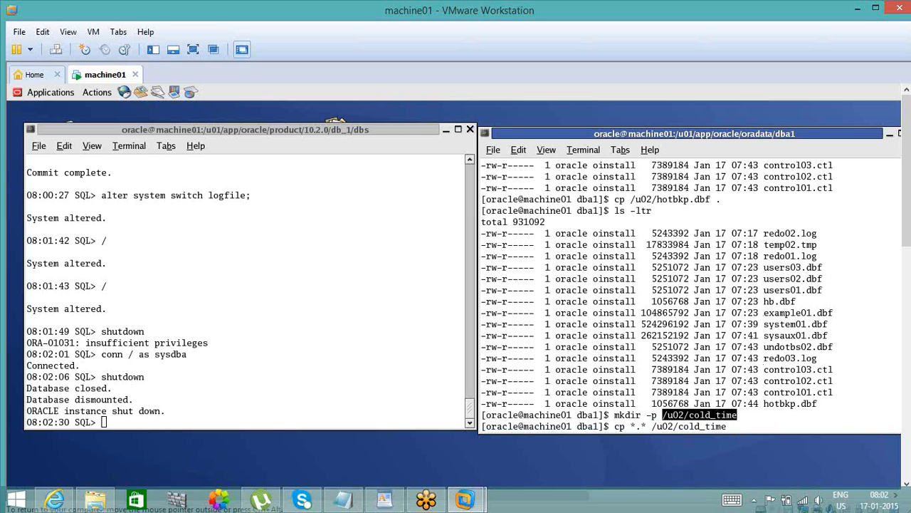
pyautogui.press('Return')
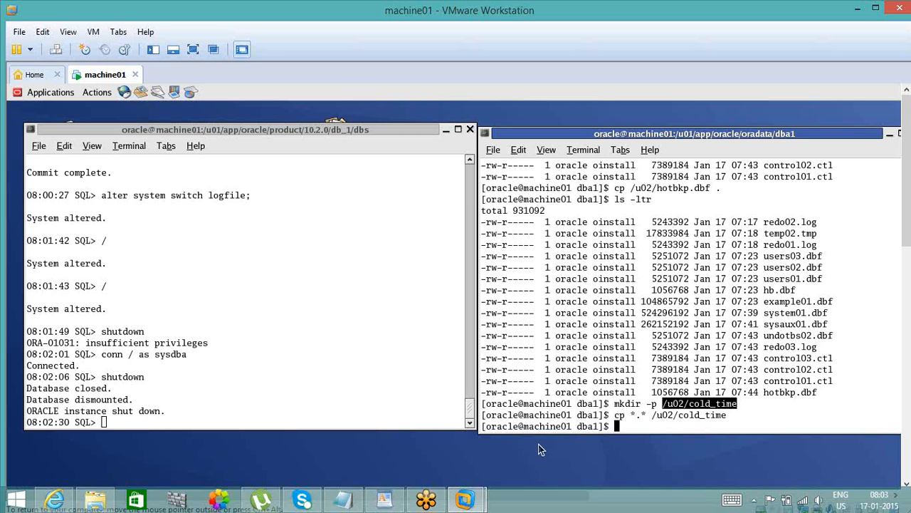
# - Start the database again from the SQL session with startup
pyautogui.click(344, 398)
pyautogui.write('startup')
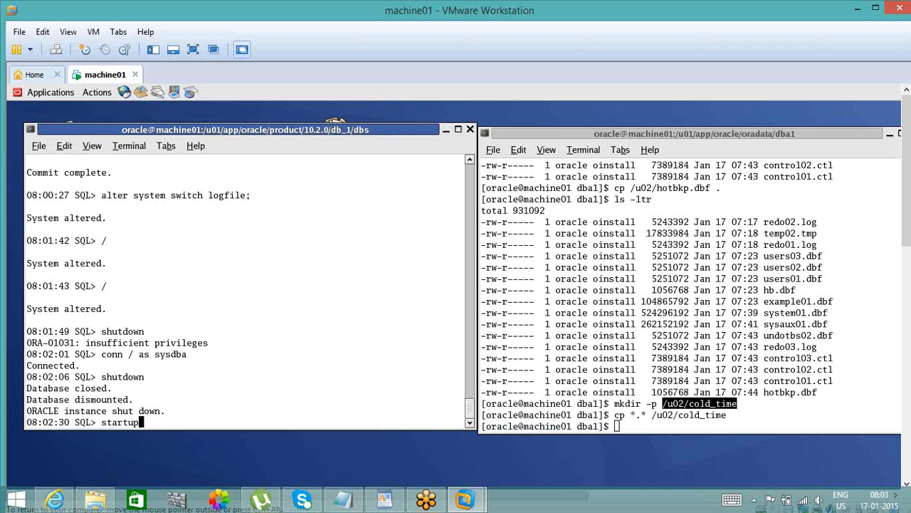
pyautogui.press('Return')
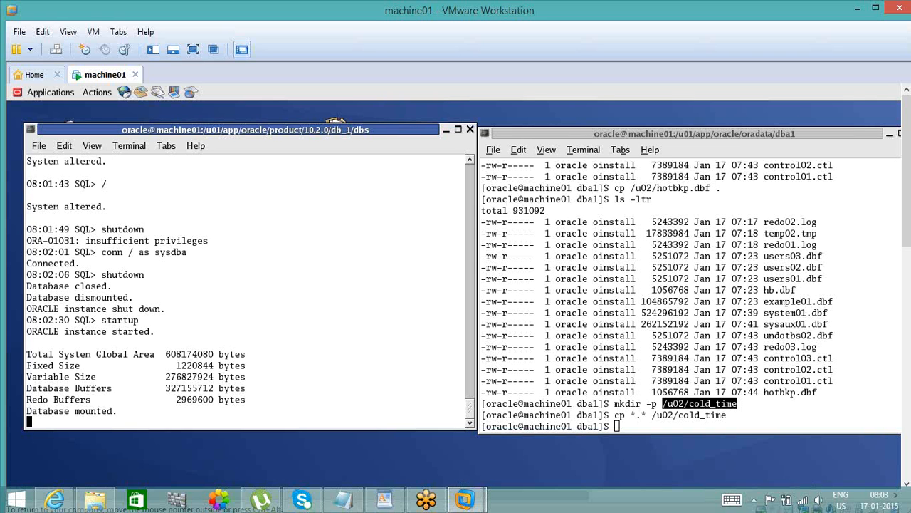
pyautogui.press('Return')
pyautogui.press('Return')
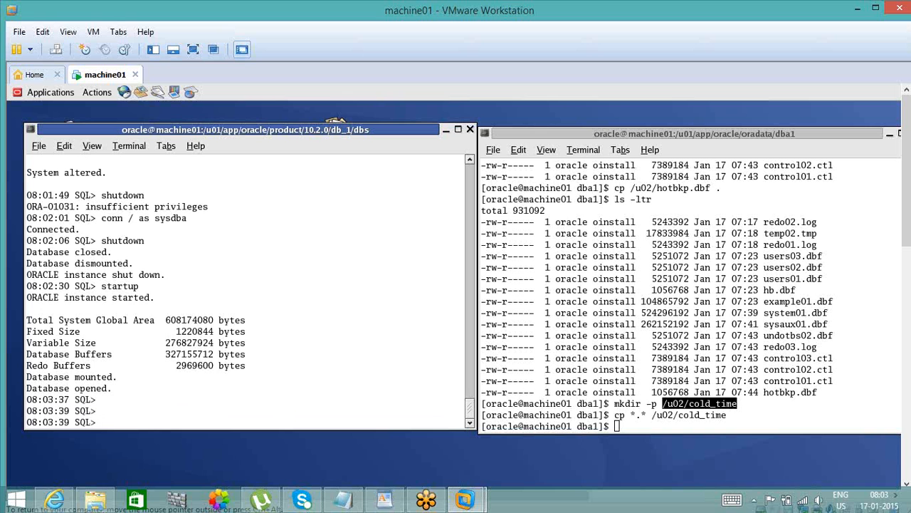
pyautogui.press('Return')
pyautogui.press('Return')
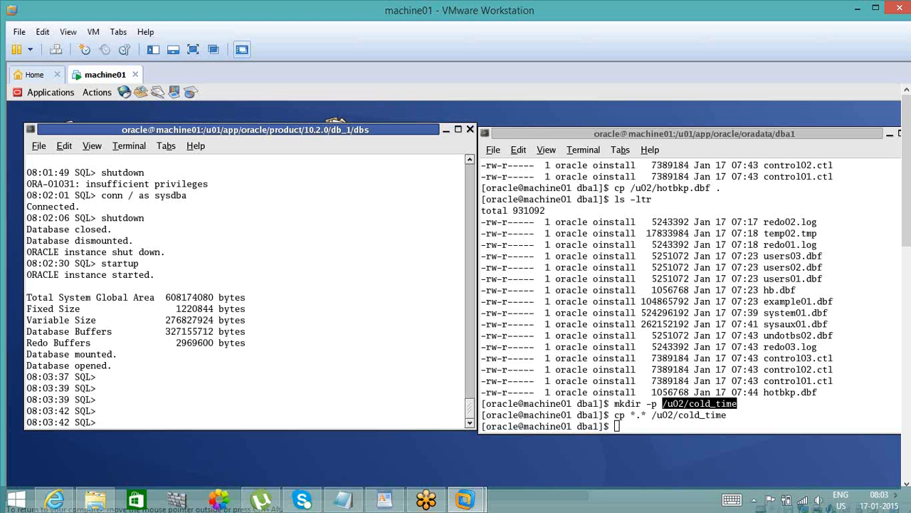
# - Examine the earlier session output from the startup back to the emp row count and its query time
pyautogui.click(470, 161)
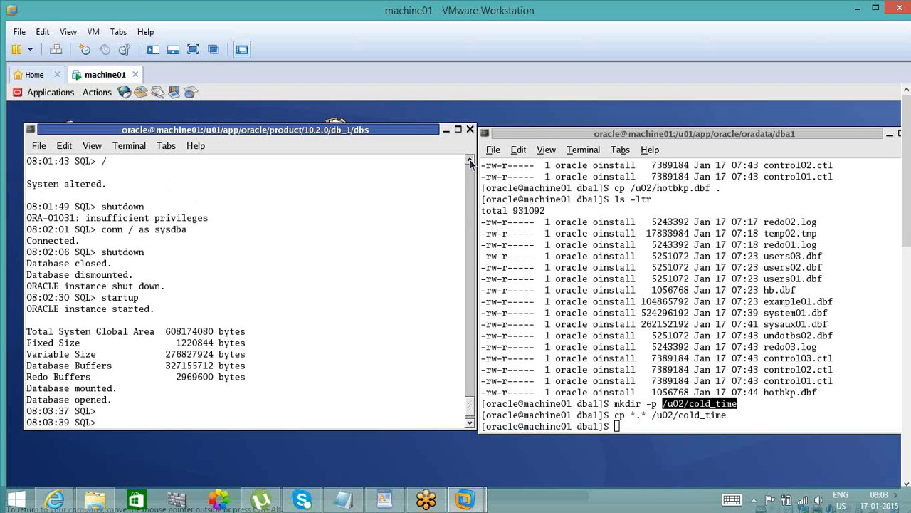
pyautogui.click(469, 162)
pyautogui.click(469, 161)
pyautogui.click(470, 161)
pyautogui.click(470, 162)
pyautogui.click(470, 162)
pyautogui.click(470, 161)
pyautogui.click(470, 161)
pyautogui.click(470, 162)
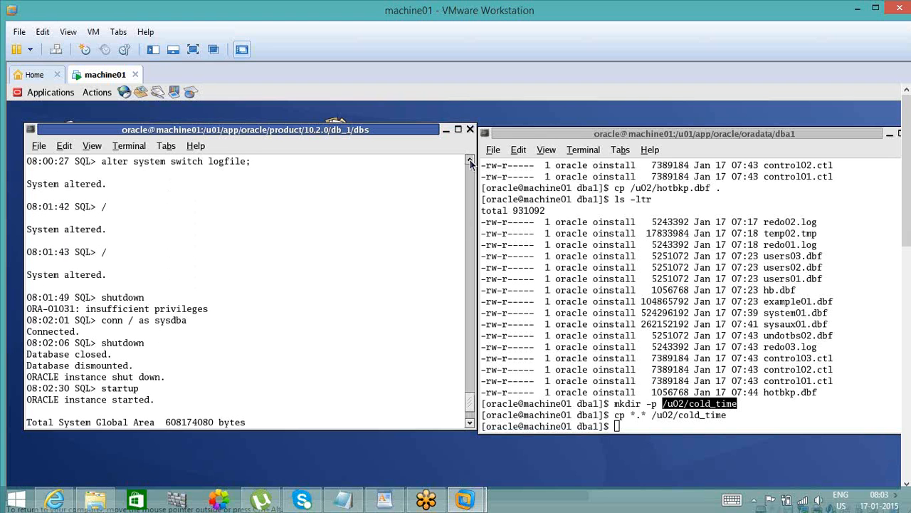
pyautogui.click(470, 162)
pyautogui.click(470, 162)
pyautogui.click(469, 162)
pyautogui.click(470, 161)
pyautogui.click(470, 161)
pyautogui.click(470, 162)
pyautogui.click(470, 162)
pyautogui.click(470, 161)
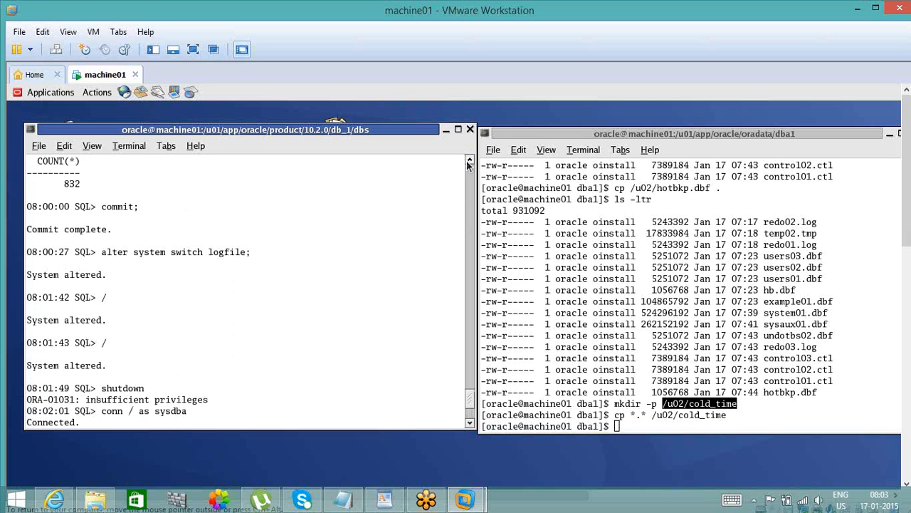
pyautogui.click(470, 162)
pyautogui.click(470, 161)
pyautogui.click(470, 162)
pyautogui.click(470, 161)
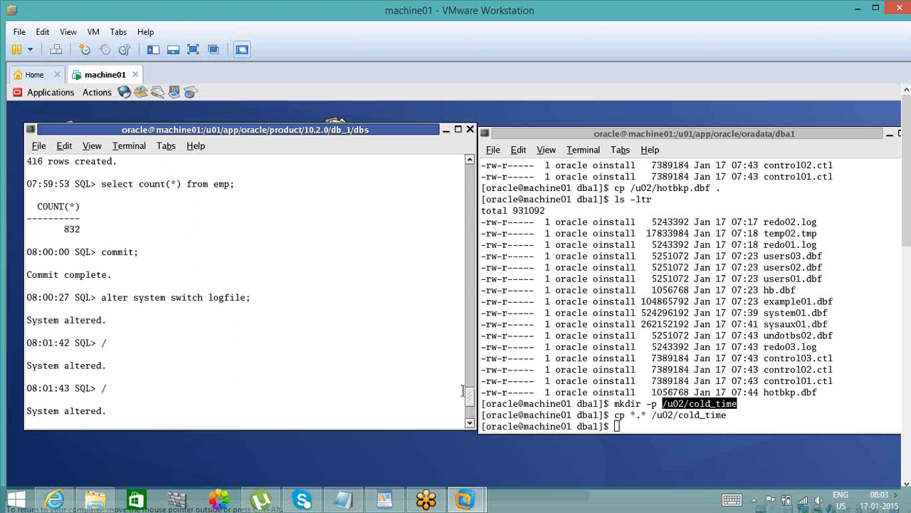
pyautogui.click(472, 418)
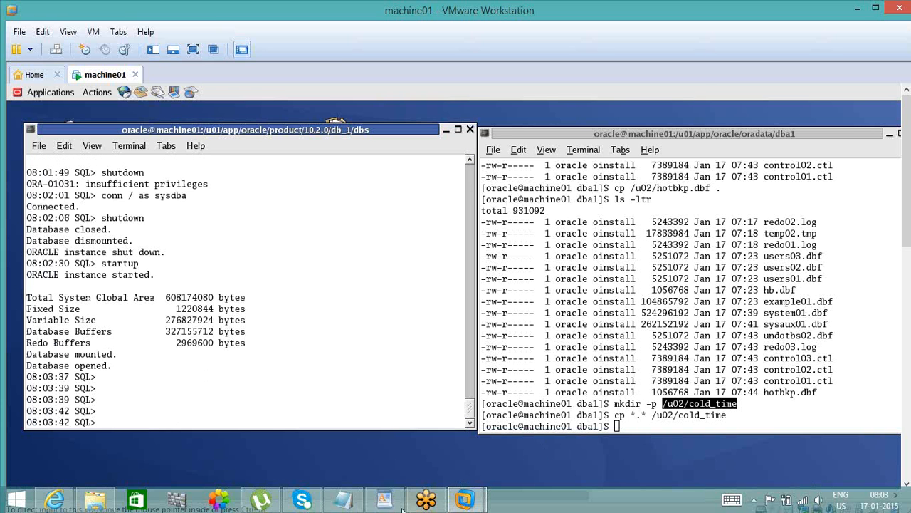
# - Switch to Notepad and append "at cold backup" to the 07:59:53 note
pyautogui.click(347, 500)
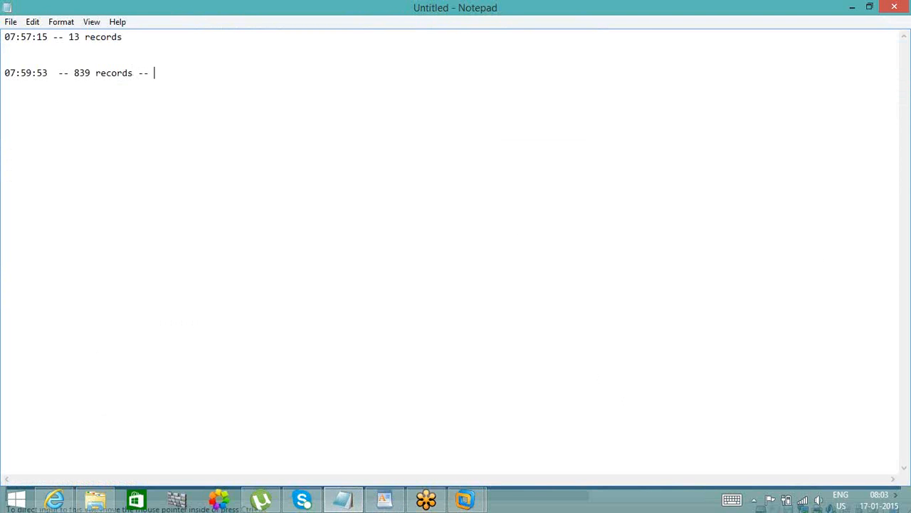
pyautogui.write('at cold backup')
# - Switch back to the machine01 virtual machine and check the earlier emp row count and its query time in the session output
pyautogui.click(468, 501)
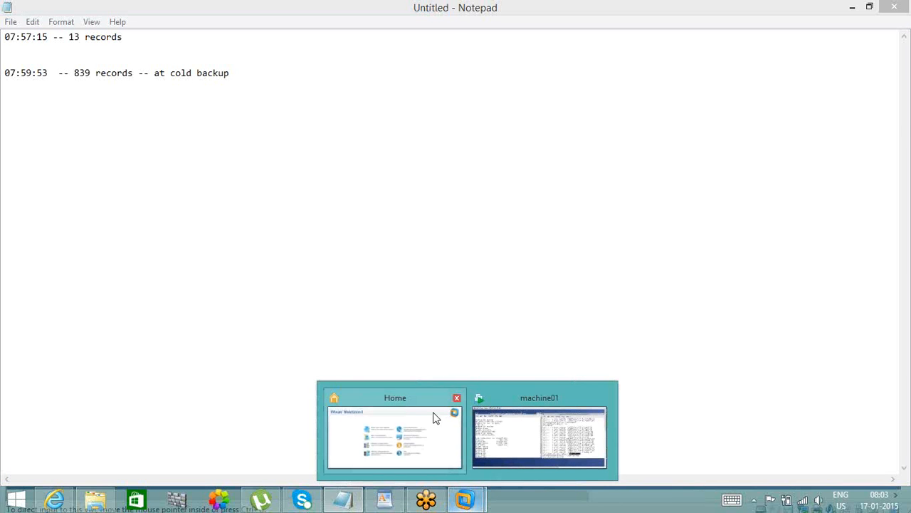
pyautogui.moveTo(460, 426)
pyautogui.click(539, 436)
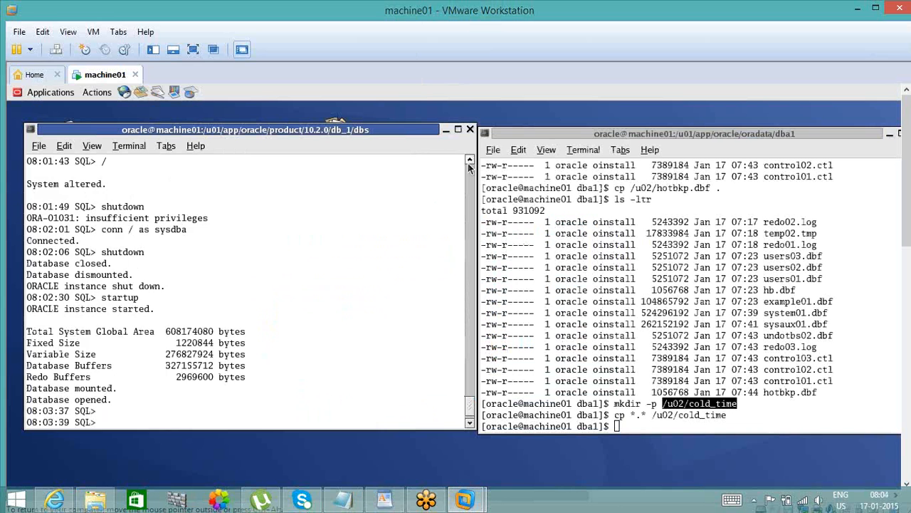
pyautogui.scroll(4, 470, 166)
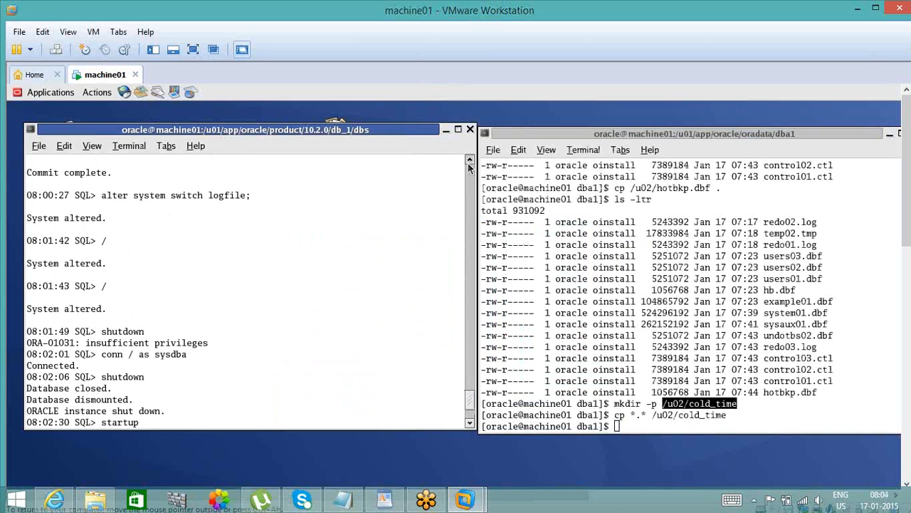
pyautogui.scroll(3, 469, 166)
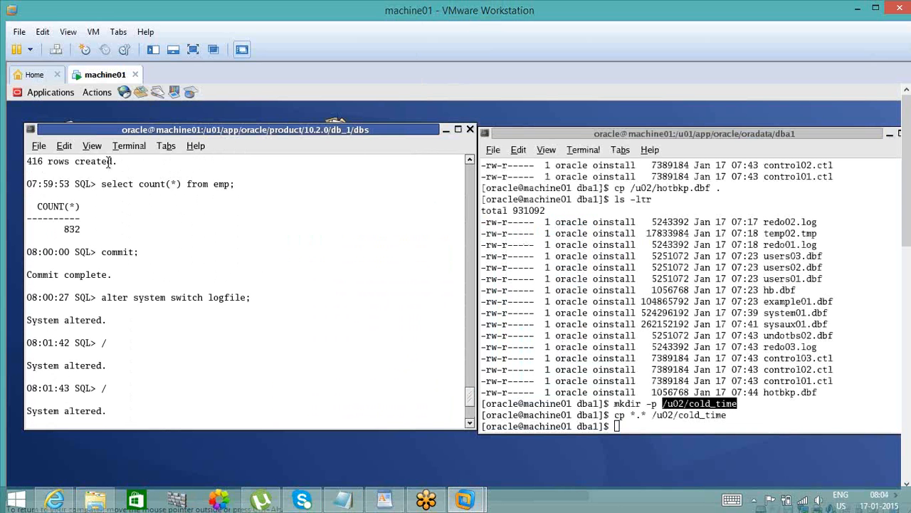
pyautogui.doubleClick(34, 187)
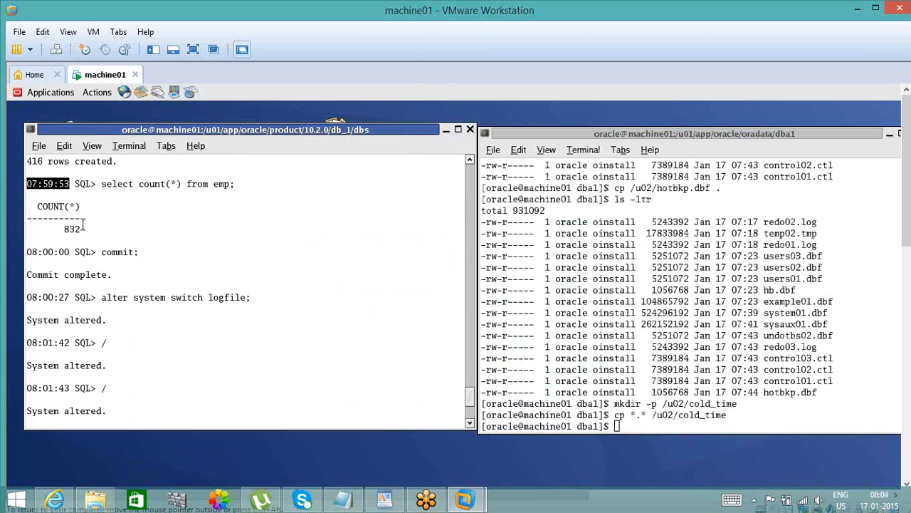
pyautogui.click(469, 417)
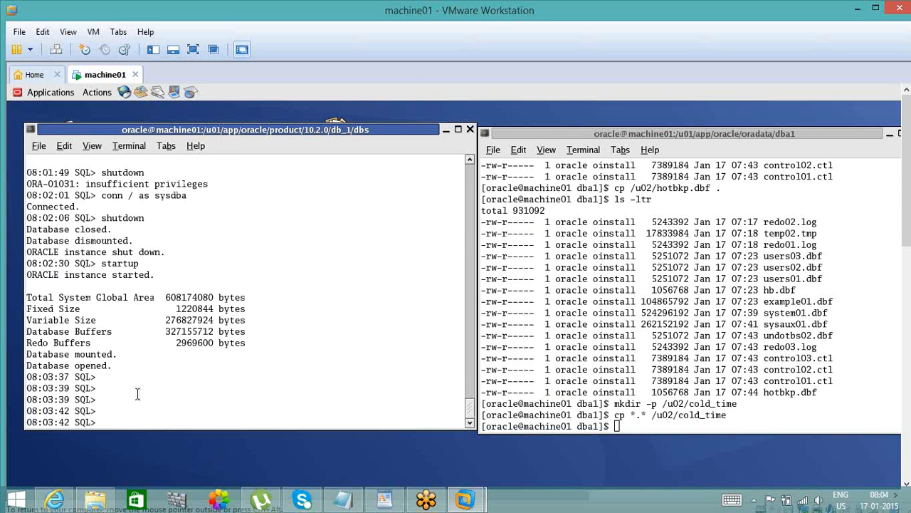
# - Connect as user1 with the account password and count the rows with select count(*) from emp;
pyautogui.write('conn user1/user1')
pyautogui.press('Return')
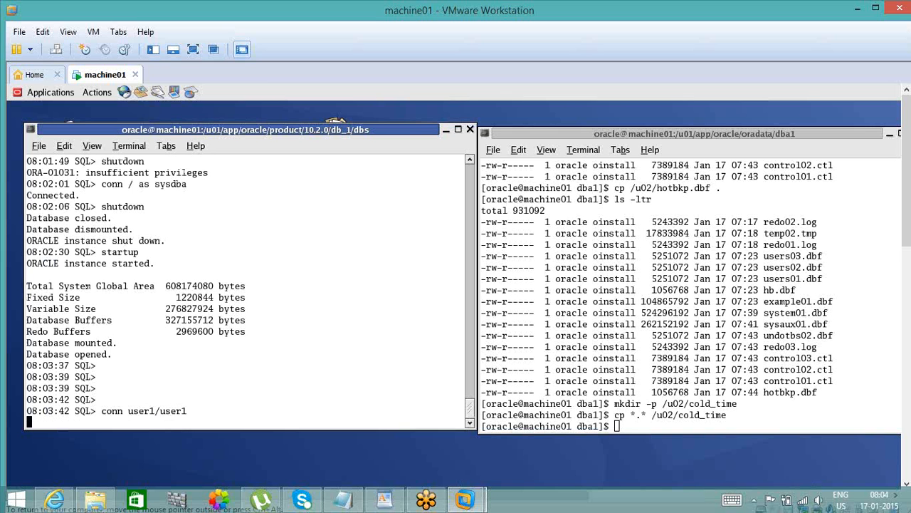
pyautogui.write('select')
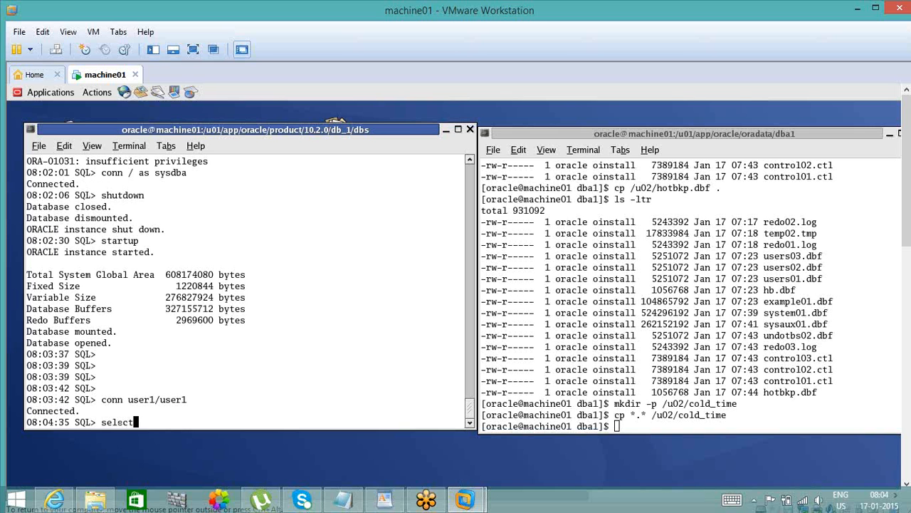
pyautogui.write(' count(*) from emp;')
pyautogui.press('Return')
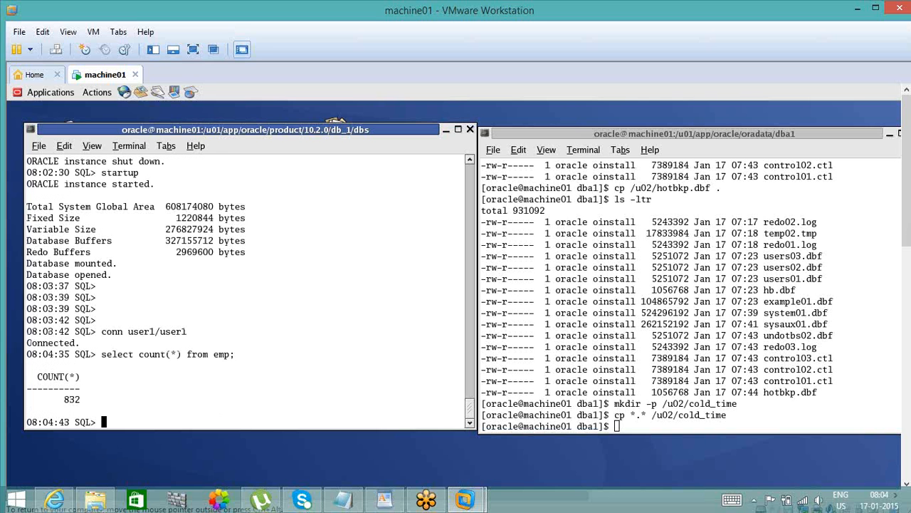
# - Try to add emp's own rows to it with insert into emp as select * from emp;
pyautogui.write('insert into emp as select ')
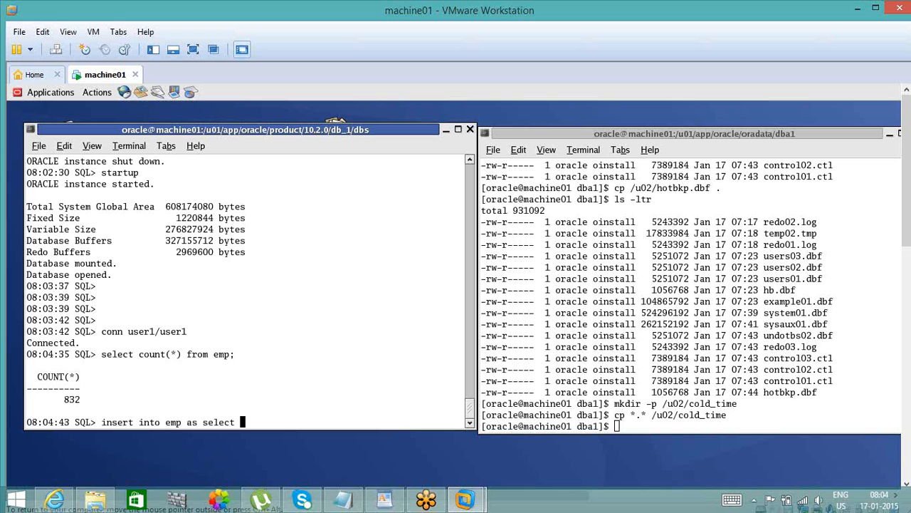
pyautogui.write('* from emp;')
pyautogui.press('Return')
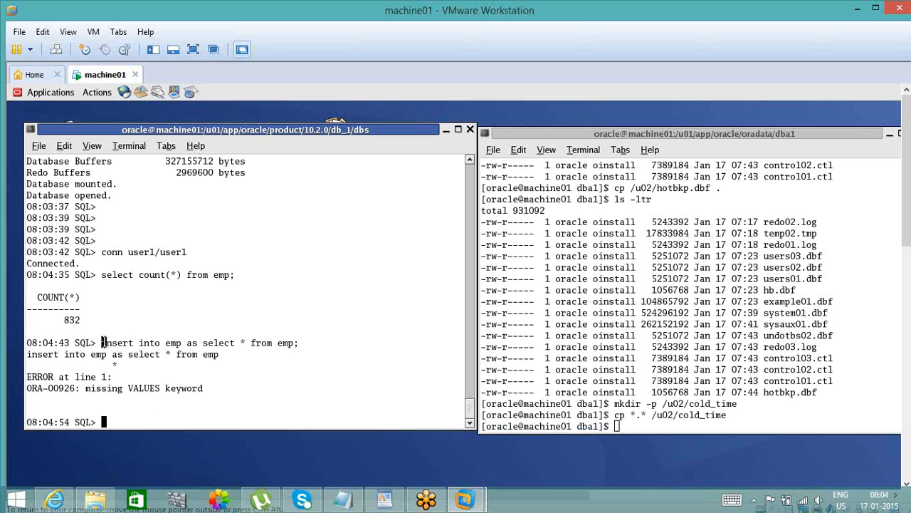
# - Double the emp rows twice by running insert into emp select * from emp; and repeating it once
pyautogui.moveTo(102, 342); pyautogui.dragTo(182, 344)
pyautogui.middleClick(182, 345)
pyautogui.write('sele')
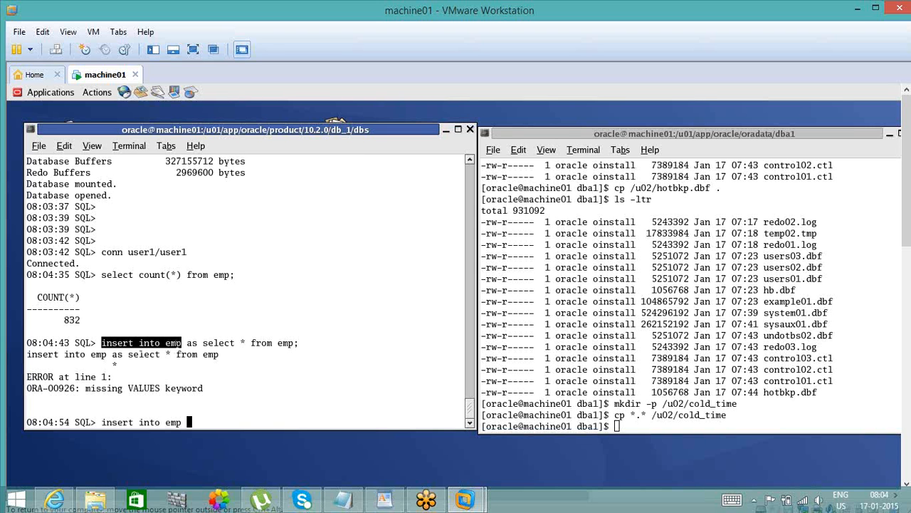
pyautogui.write('ct * from emp')
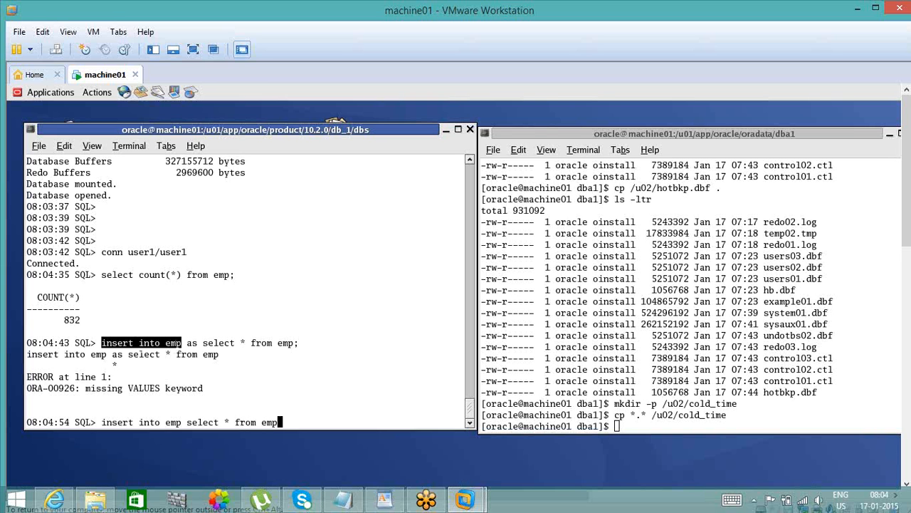
pyautogui.write(';')
pyautogui.press('Return')
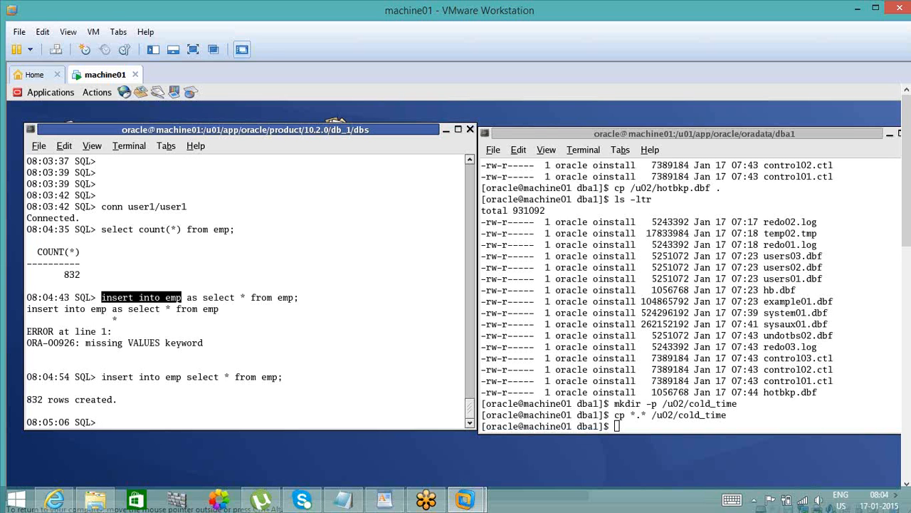
pyautogui.write('/')
pyautogui.press('Return')
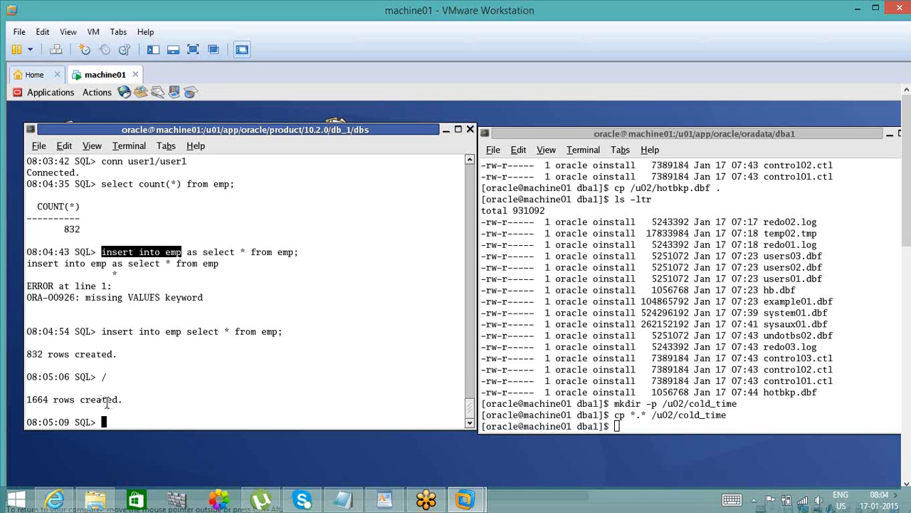
# - Commit the inserted rows and count them with select count(*) from emp;
pyautogui.write('commit;')
pyautogui.press('Return')
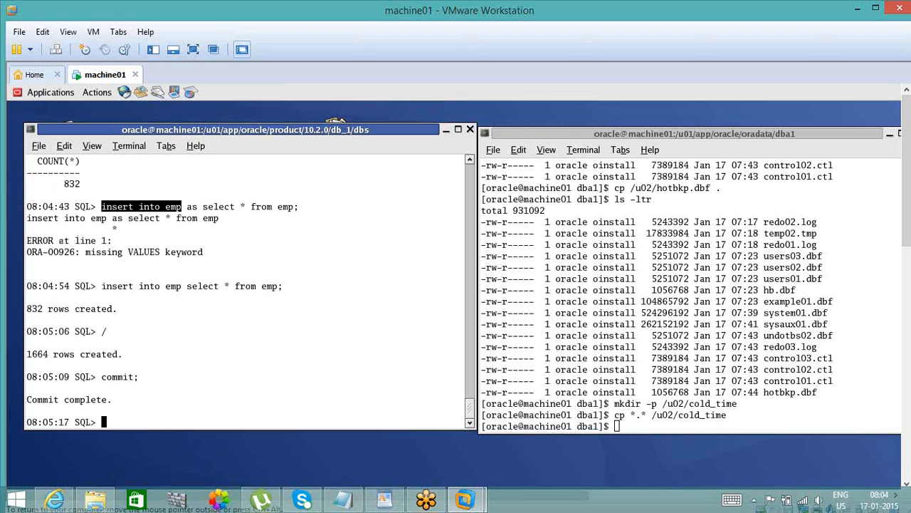
pyautogui.write('select count(*) from em')
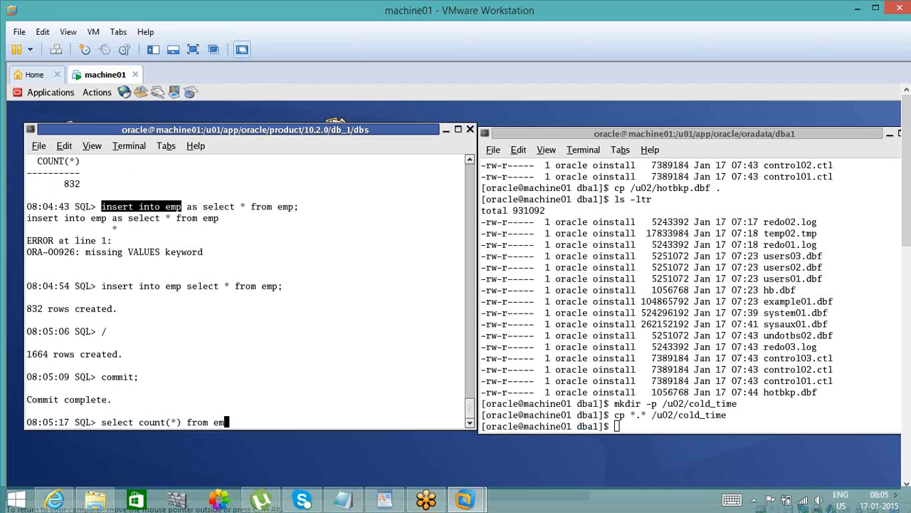
pyautogui.write('p;')
pyautogui.press('Return')
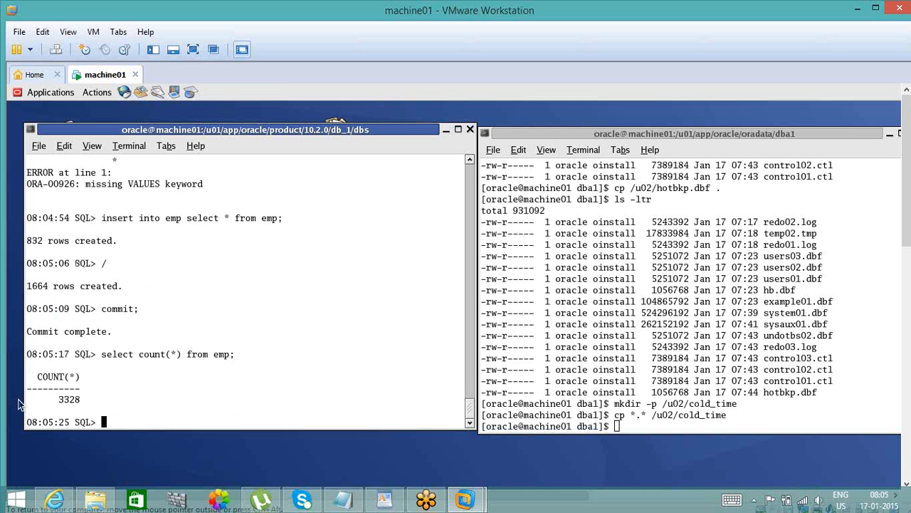
# - Copy the time of the latest emp count and add the Notepad line "08:05:17 ---3328 records -- after cold backup"
pyautogui.doubleClick(71, 400)
pyautogui.click(126, 408)
pyautogui.moveTo(27, 351); pyautogui.dragTo(70, 353)
pyautogui.hotkey('ctrl', 'c')
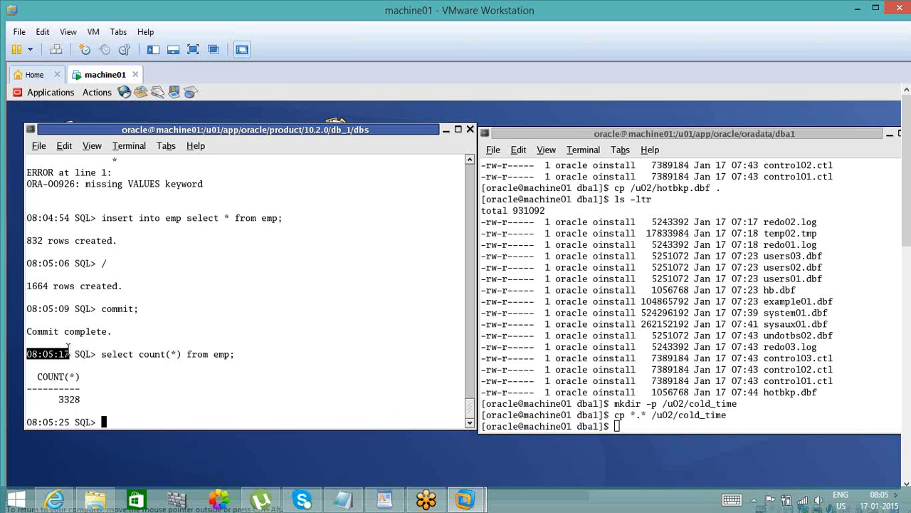
pyautogui.moveTo(360, 502)
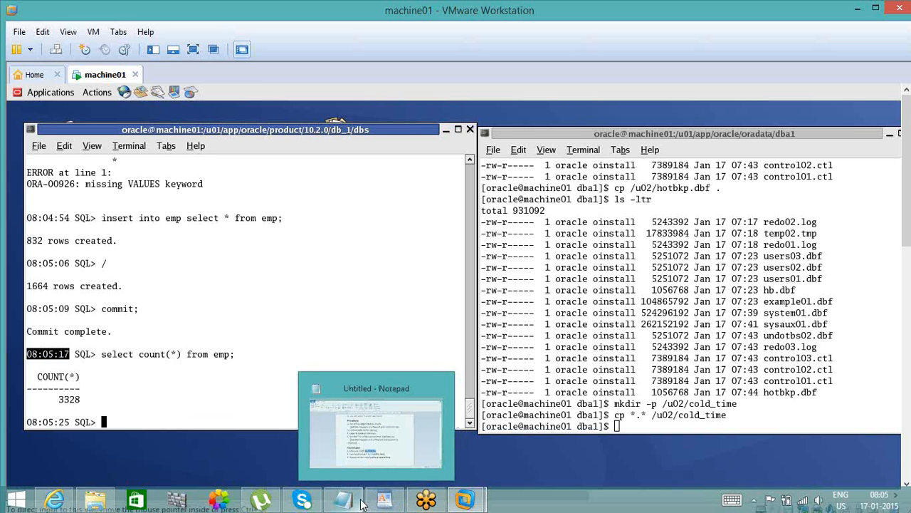
pyautogui.click(350, 433)
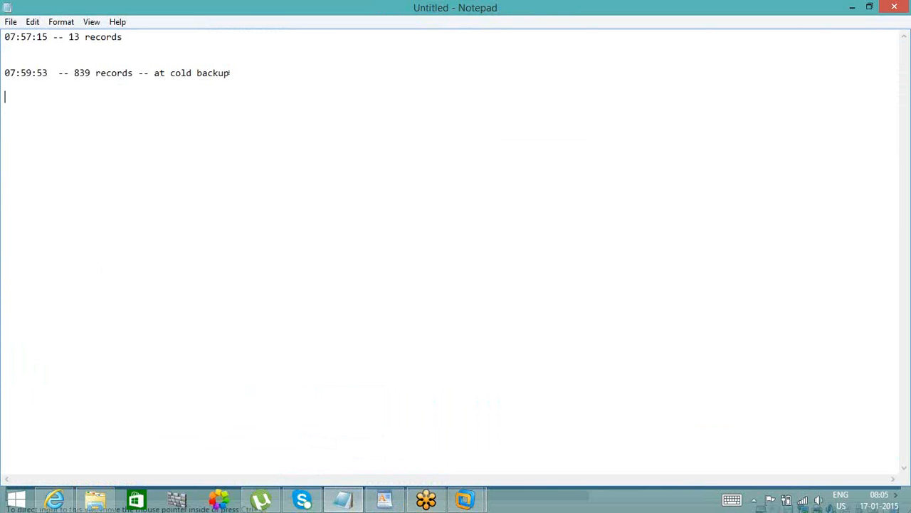
pyautogui.press('Return')
pyautogui.press('Return')
pyautogui.hotkey('ctrl', 'v')
pyautogui.write('---3328 records')
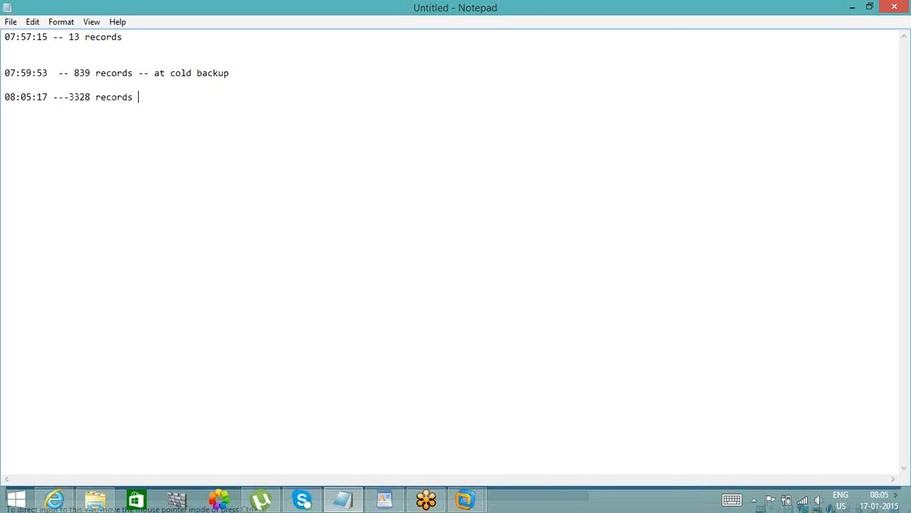
pyautogui.write(' aft')
pyautogui.write('-- ')
pyautogui.write(' cold back')
pyautogui.write('up')
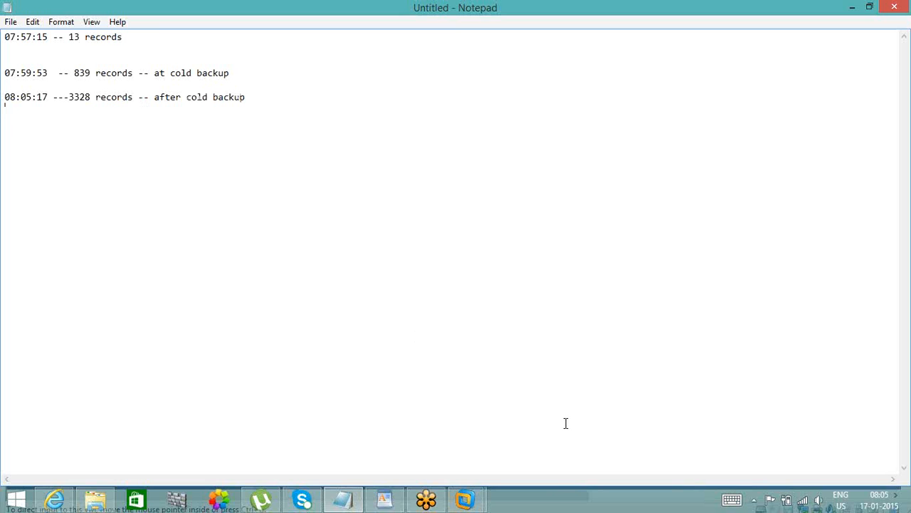
# - Return to the SQL session in machine01 and run alter system switch logfile; three times in total
pyautogui.moveTo(464, 499)
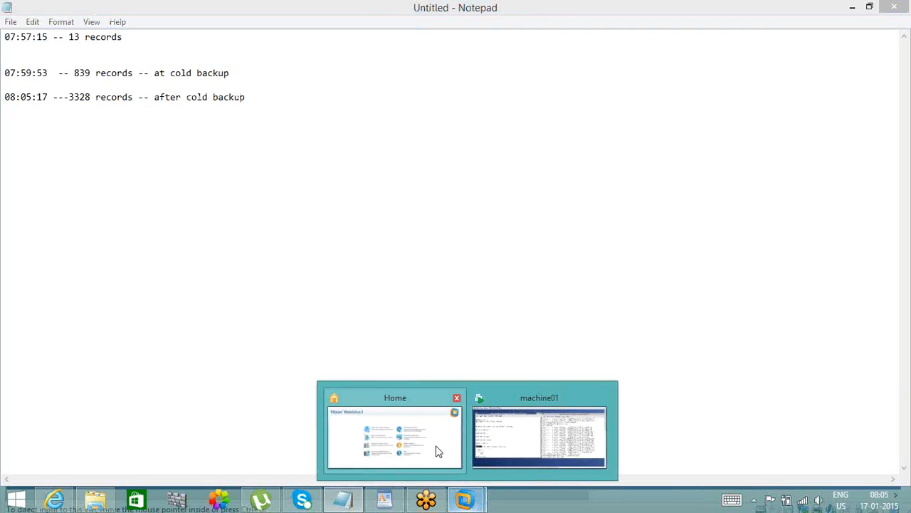
pyautogui.click(497, 455)
pyautogui.write('alter')
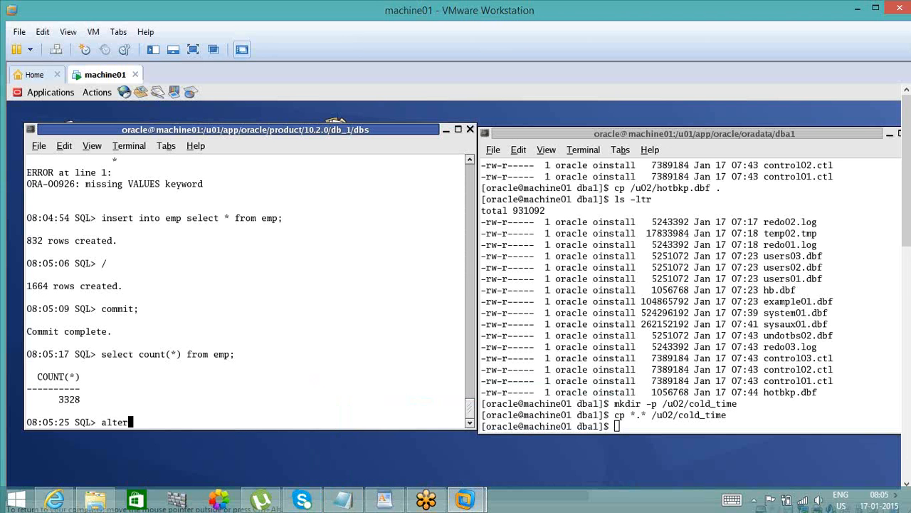
pyautogui.write(' system switch log fil')
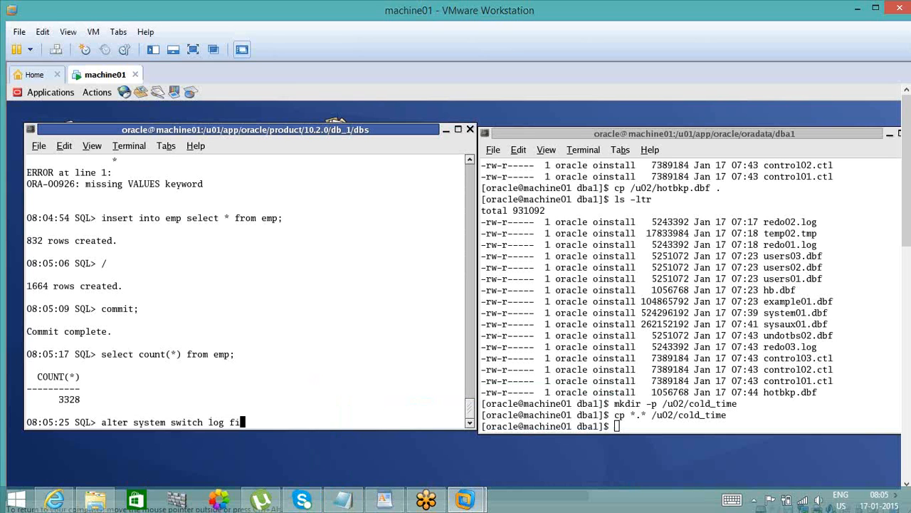
pyautogui.press('BackSpace')
pyautogui.press('BackSpace')
pyautogui.press('BackSpace')
pyautogui.press('BackSpace')
pyautogui.write('file;')
pyautogui.press('Return')
pyautogui.write('/')
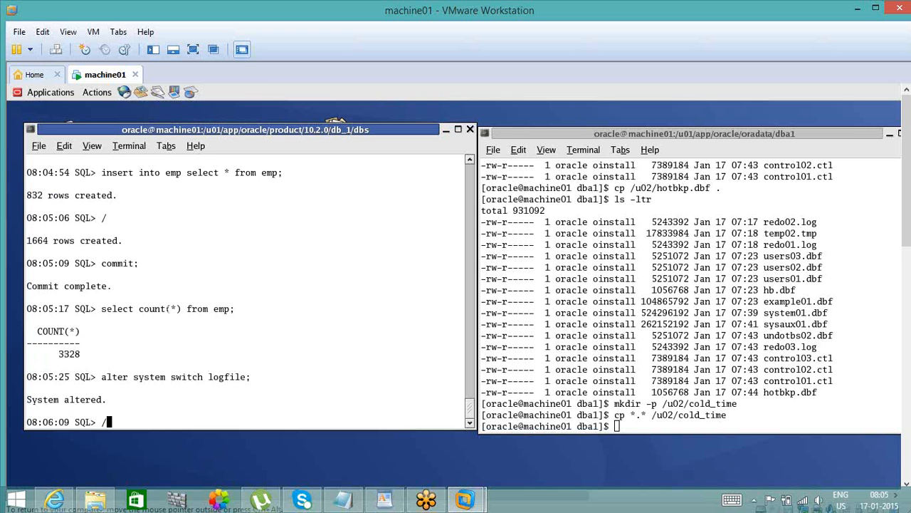
pyautogui.press('Return')
pyautogui.write('/')
pyautogui.press('Return')
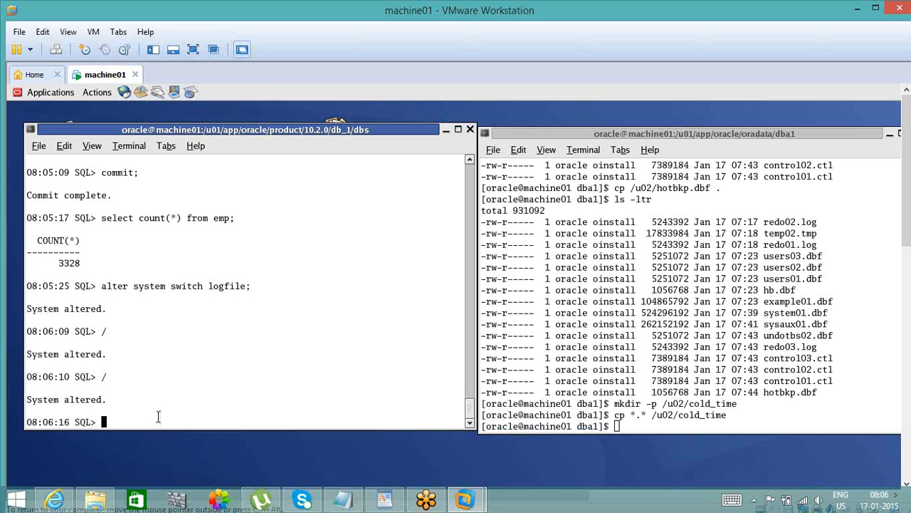
# - Check the Notepad notes, return to the SQL session and enter drop table emp purge
pyautogui.click(344, 501)
pyautogui.click(347, 501)
pyautogui.write('drop table emp')
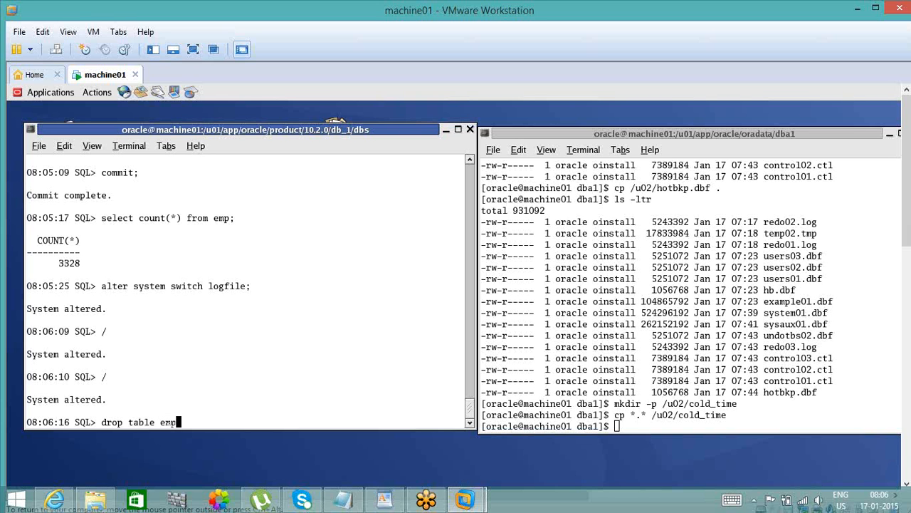
pyautogui.write(' pu')
pyautogui.write('rge')
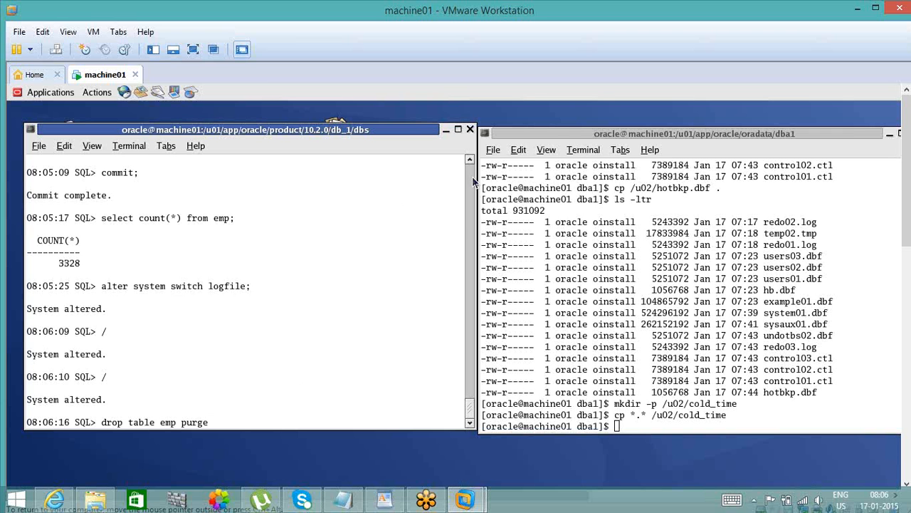
# - Look back through the earlier SQL output and examine the recycle-bin object names starting with BIN$ under SCOTT
pyautogui.scroll(5, 471, 180)
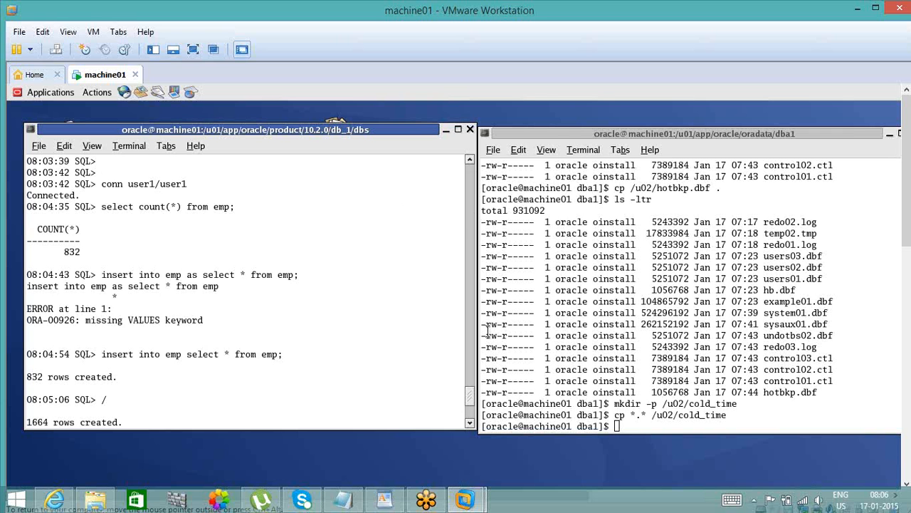
pyautogui.scroll(10, 471, 205)
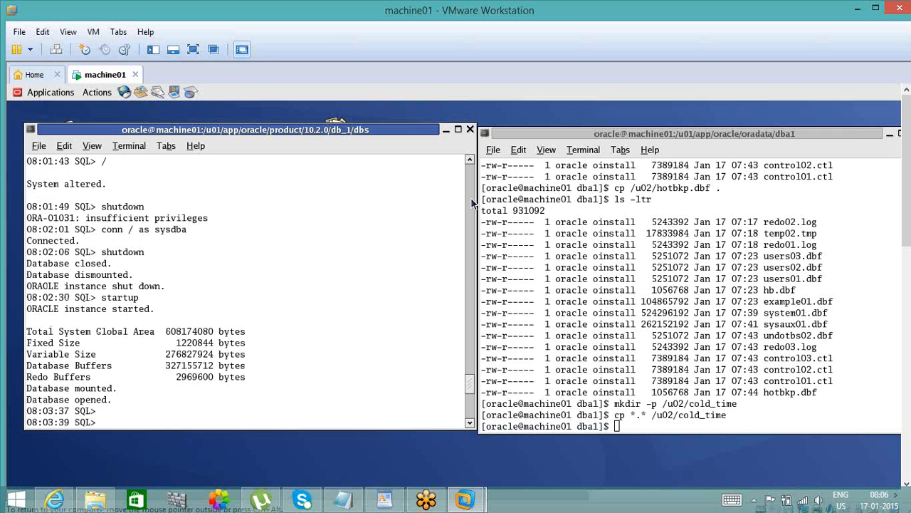
pyautogui.scroll(8, 471, 204)
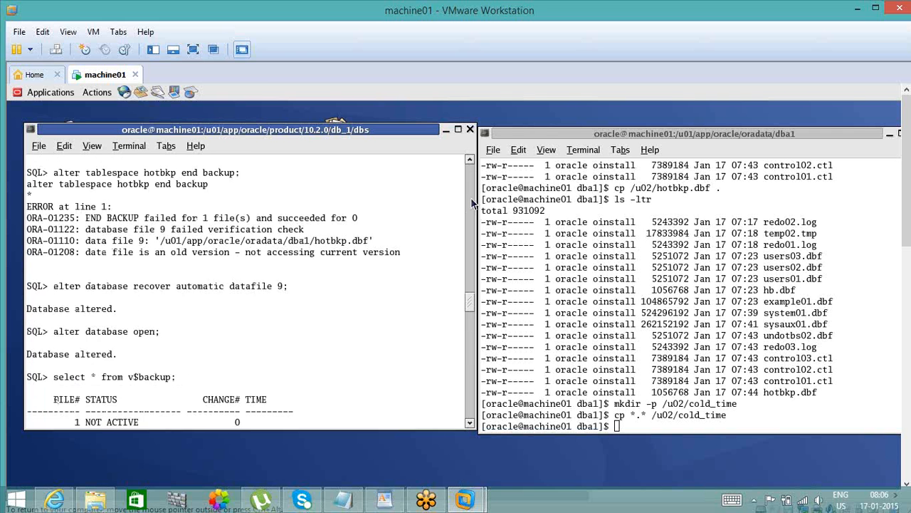
pyautogui.scroll(15, 471, 204)
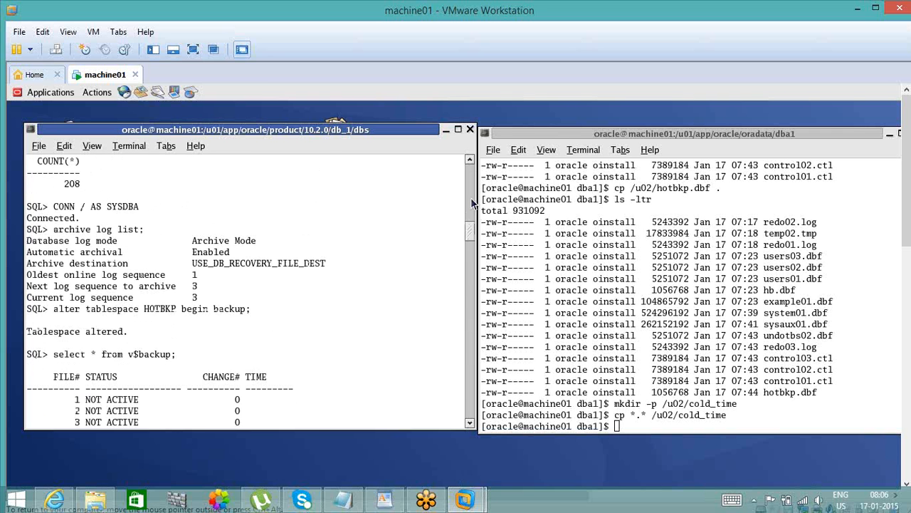
pyautogui.scroll(15, 471, 204)
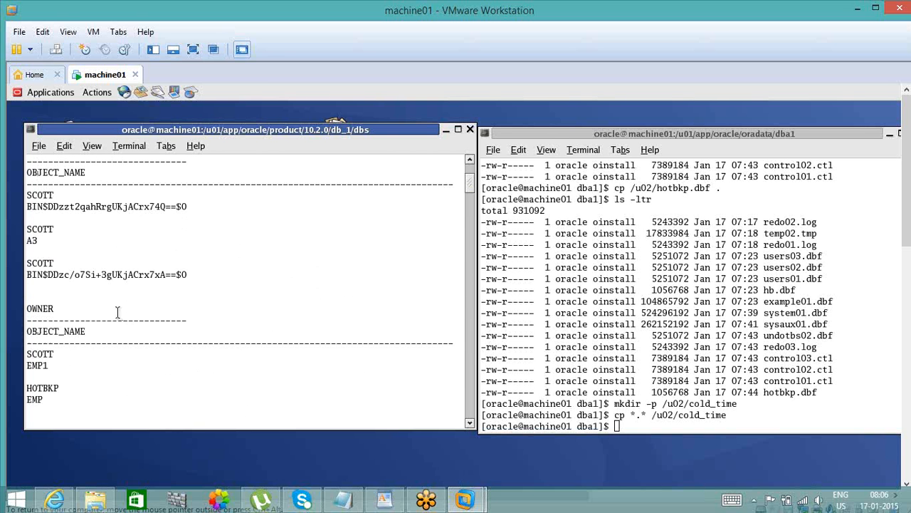
pyautogui.doubleClick(117, 204)
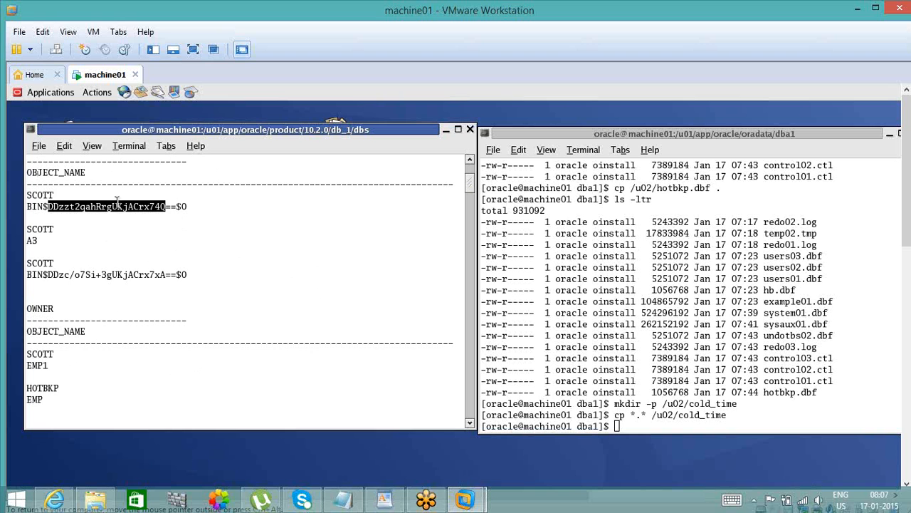
pyautogui.doubleClick(33, 206)
pyautogui.doubleClick(141, 207)
pyautogui.click(186, 206)
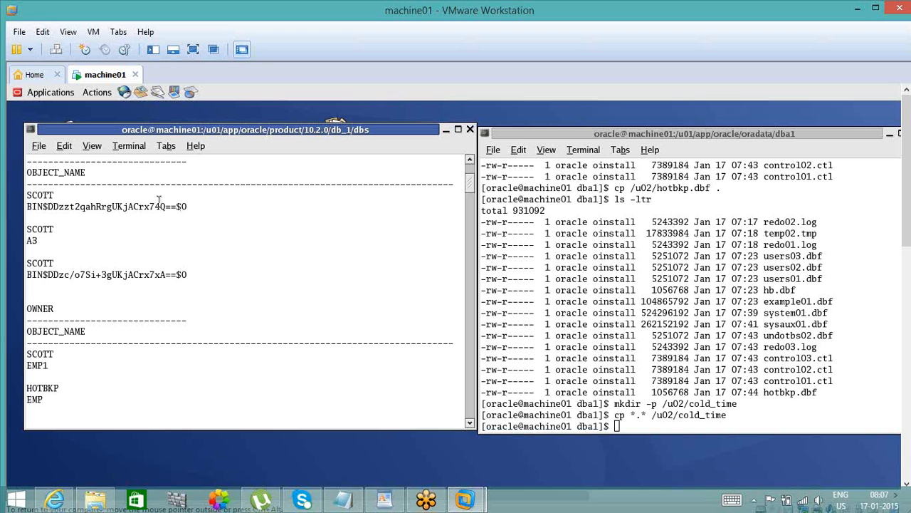
pyautogui.doubleClick(60, 207)
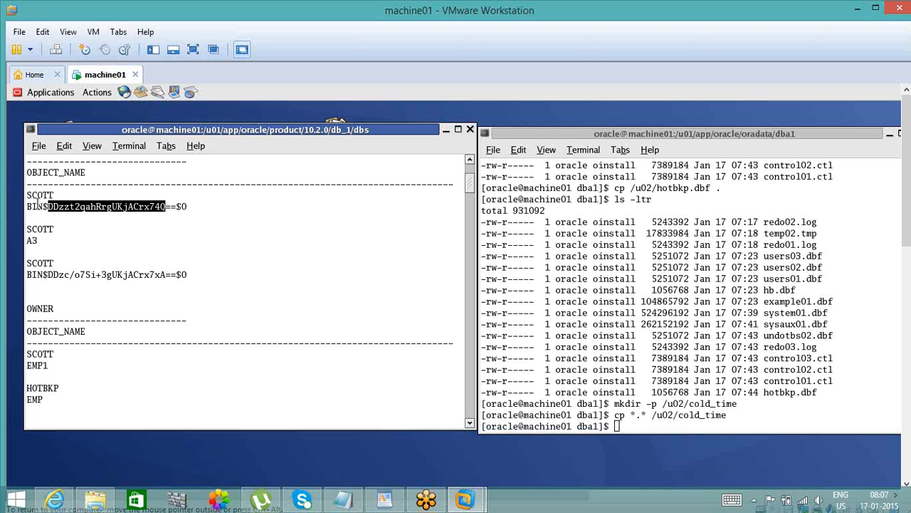
pyautogui.doubleClick(37, 207)
pyautogui.doubleClick(101, 206)
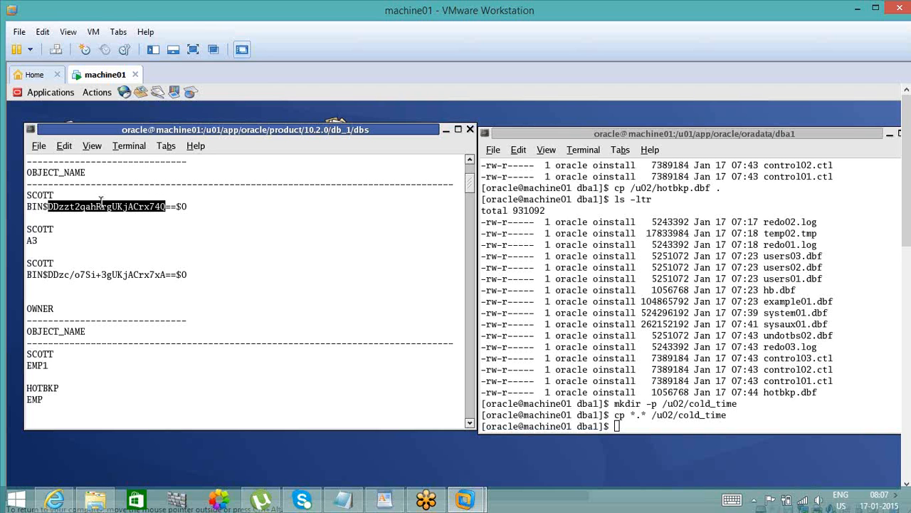
pyautogui.moveTo(165, 206); pyautogui.dragTo(188, 206)
pyautogui.click(188, 206)
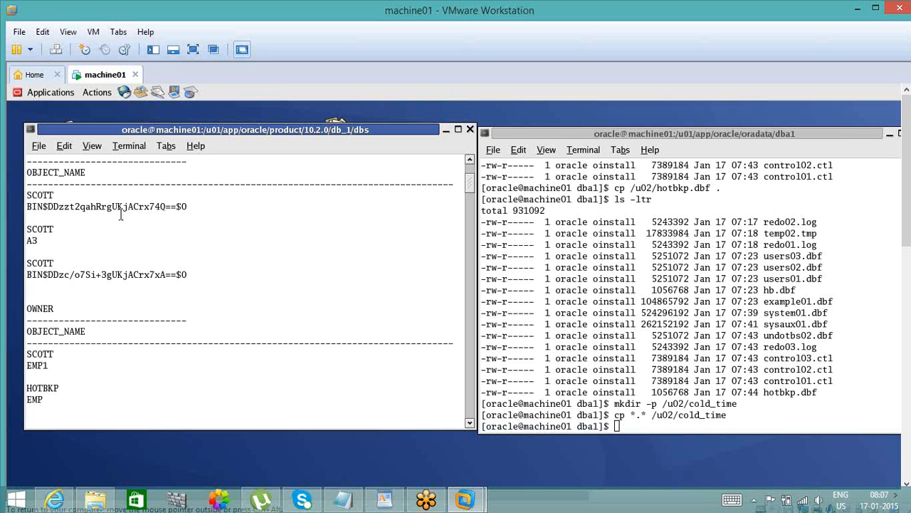
pyautogui.doubleClick(73, 207)
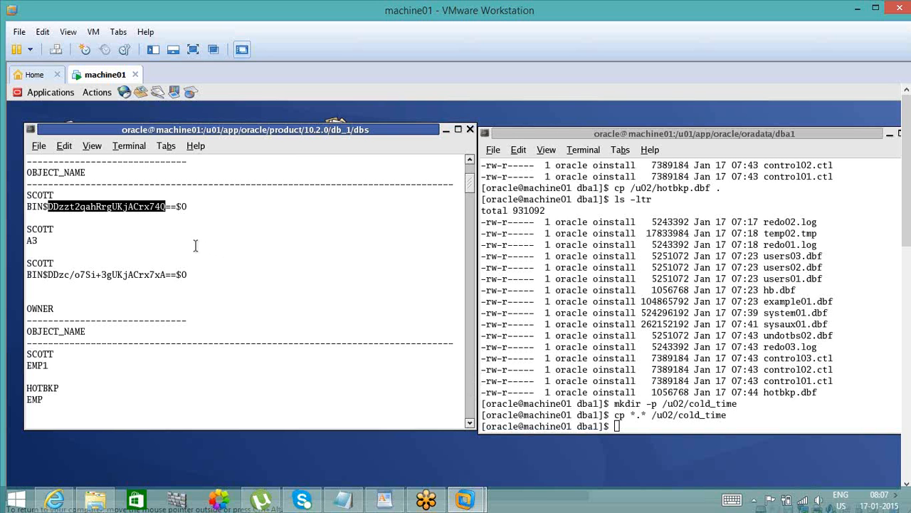
pyautogui.doubleClick(39, 206)
pyautogui.click(81, 211)
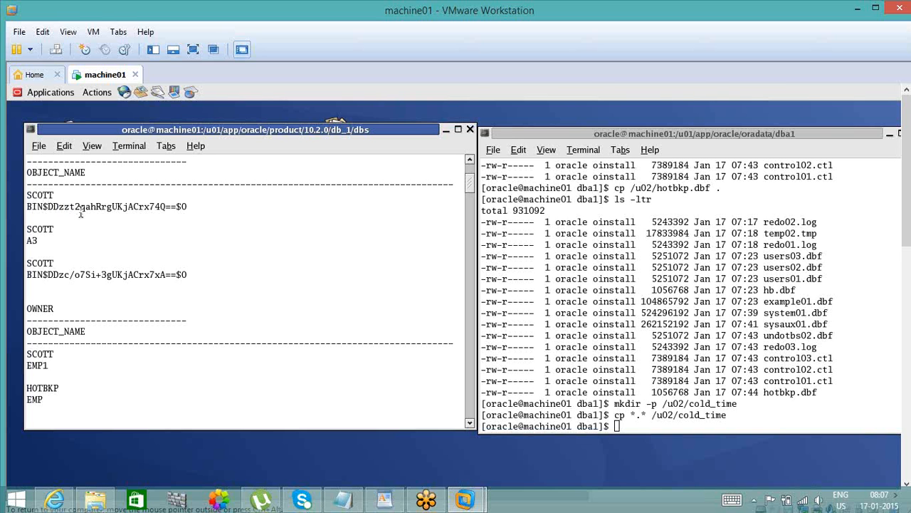
pyautogui.doubleClick(85, 207)
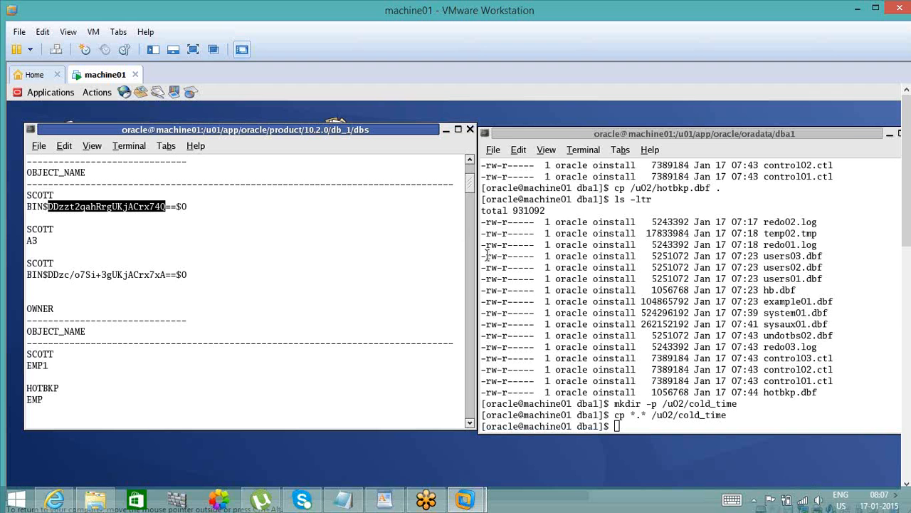
# - Return to the current SQL prompt, clear the pending drop statement and refresh the prompt time with two empty lines
pyautogui.scroll(-20, 470, 403)
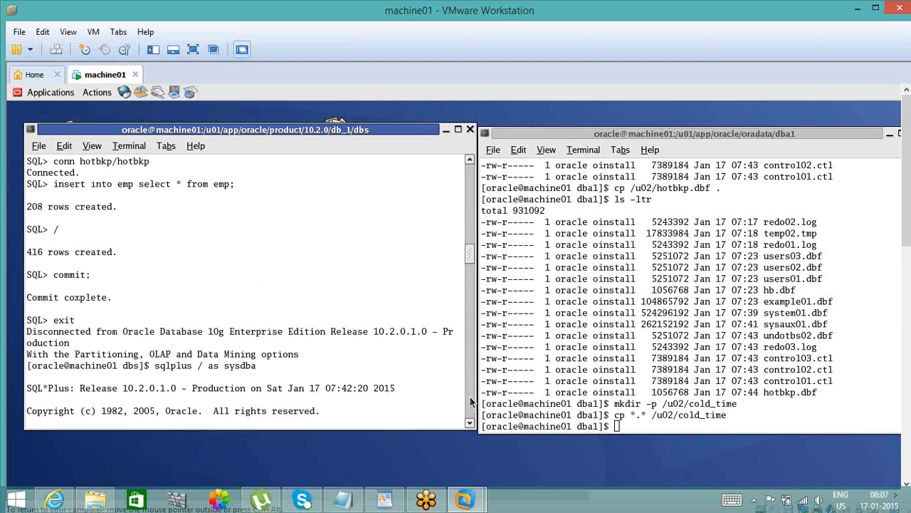
pyautogui.scroll(-20, 470, 402)
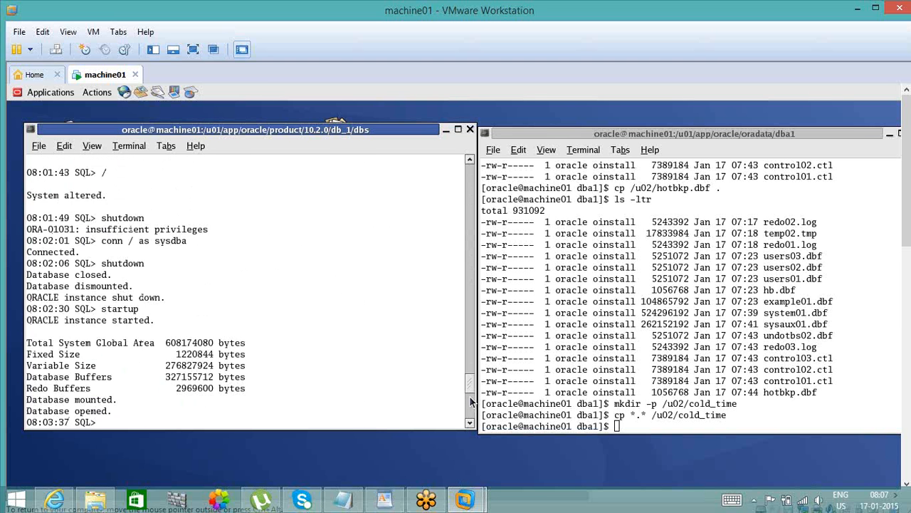
pyautogui.scroll(-10, 470, 403)
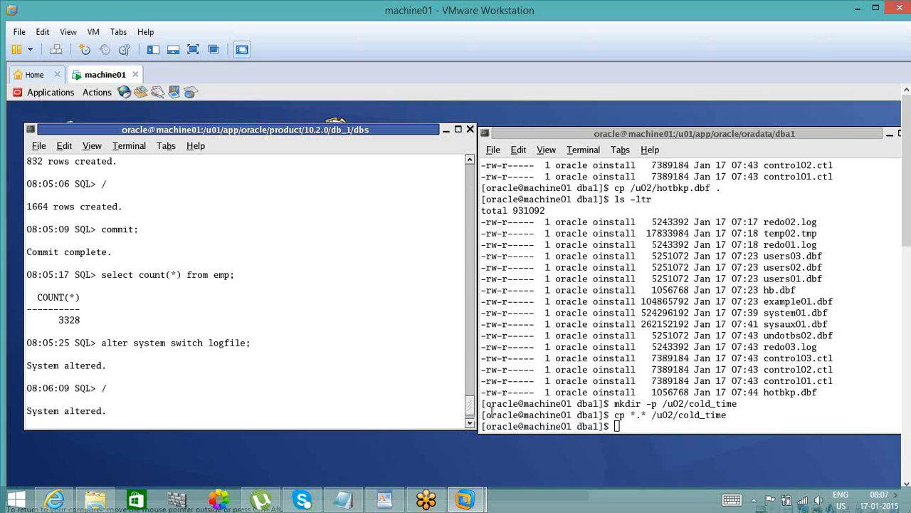
pyautogui.scroll(-5, 470, 423)
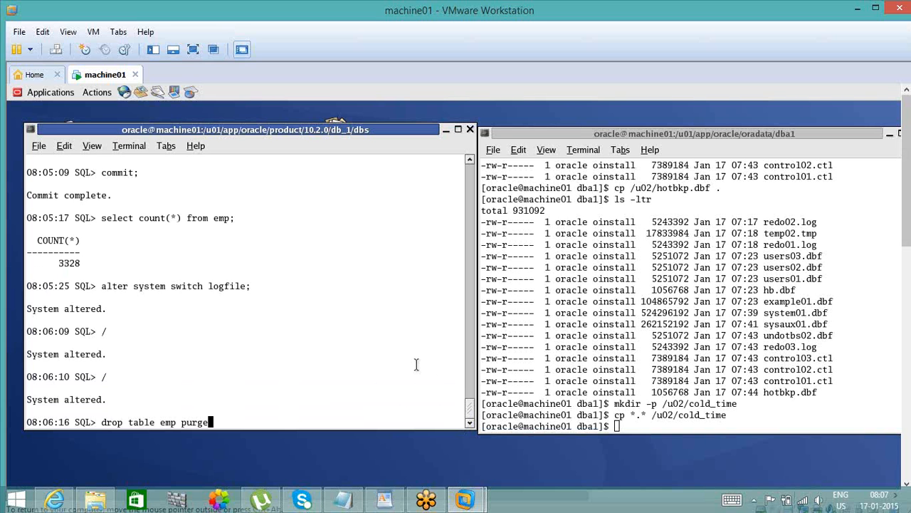
pyautogui.press('BackSpace')
pyautogui.press('BackSpace')
pyautogui.press('BackSpace')
pyautogui.press('BackSpace')
pyautogui.press('BackSpace')
pyautogui.press('BackSpace')
pyautogui.press('BackSpace')
pyautogui.press('BackSpace')
pyautogui.press('BackSpace')
pyautogui.press('BackSpace')
pyautogui.press('BackSpace')
pyautogui.press('BackSpace')
pyautogui.press('BackSpace')
pyautogui.press('BackSpace')
pyautogui.press('BackSpace')
pyautogui.press('BackSpace')
pyautogui.press('BackSpace')
pyautogui.press('BackSpace')
pyautogui.press('BackSpace')
pyautogui.press('BackSpace')
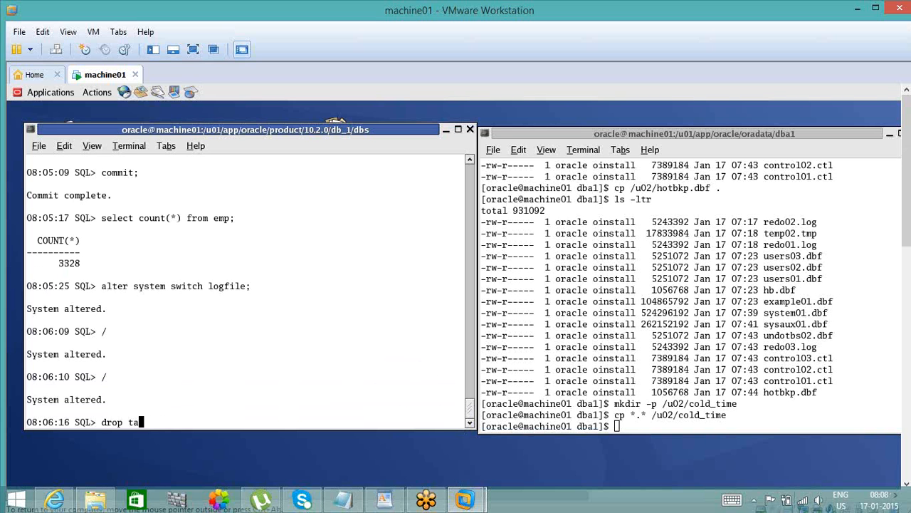
pyautogui.press('Return')
# - Permanently remove the emp table with drop table emp purge; and highlight the purge keyword
pyautogui.press('Return')
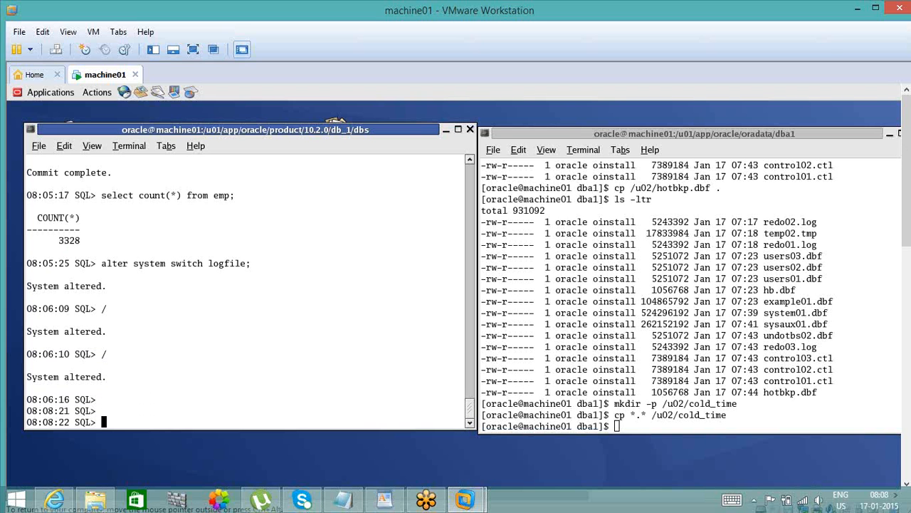
pyautogui.write('drop table emp purge;')
pyautogui.press('Return')
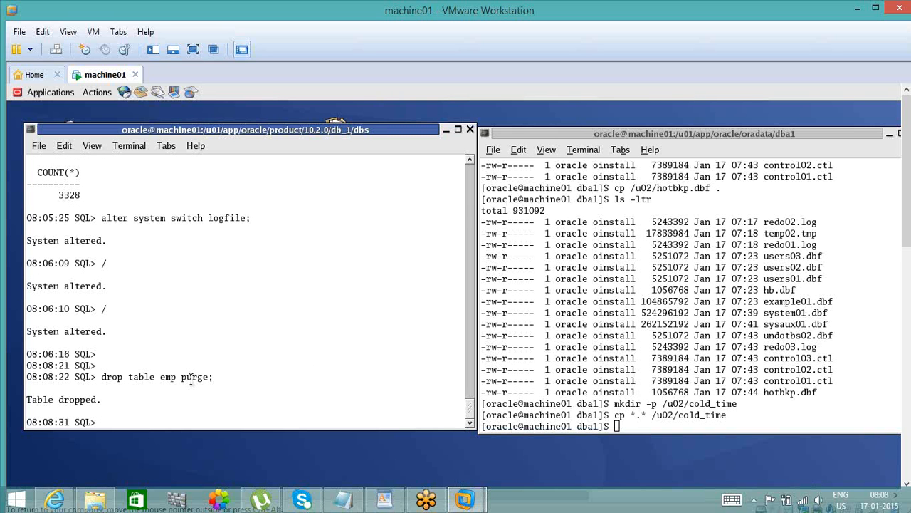
pyautogui.write('alter')
pyautogui.press('BackSpace')
pyautogui.press('BackSpace')
pyautogui.press('BackSpace')
pyautogui.press('BackSpace')
pyautogui.press('BackSpace')
pyautogui.tripleClick(190, 386)
pyautogui.doubleClick(204, 376)
# - Review the Notepad notes, checking the record count at cold backup and the time of the count after it
pyautogui.moveTo(351, 505)
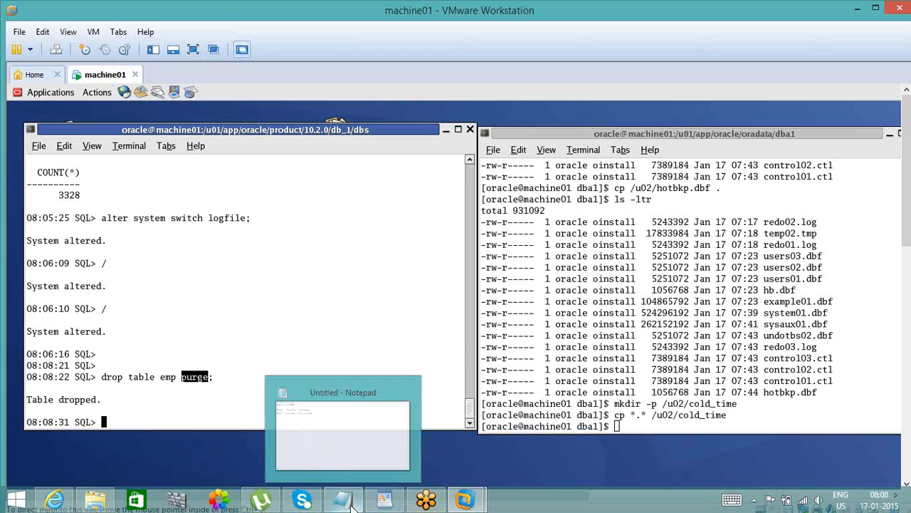
pyautogui.click(350, 459)
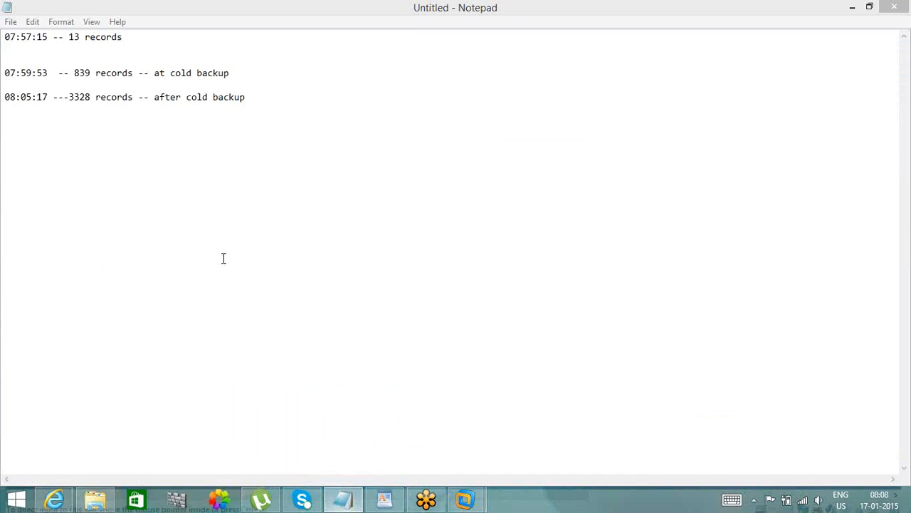
pyautogui.doubleClick(84, 74)
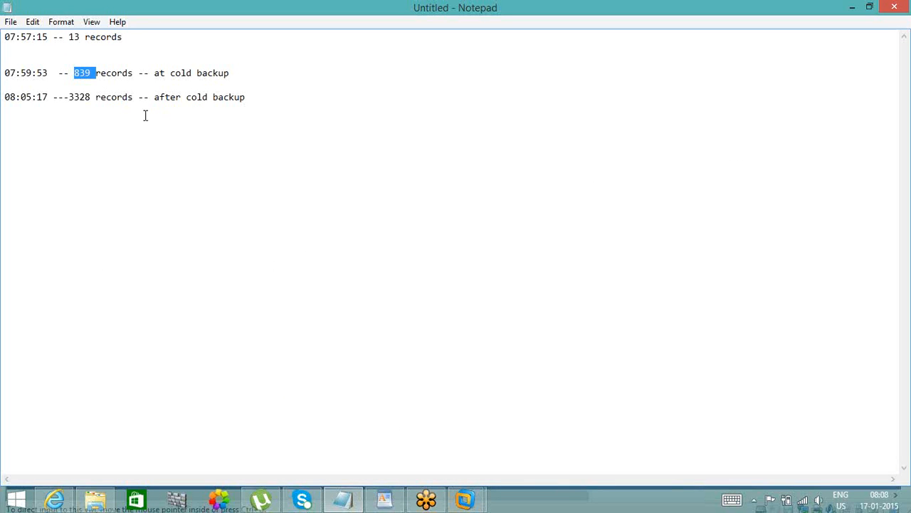
pyautogui.doubleClick(21, 97)
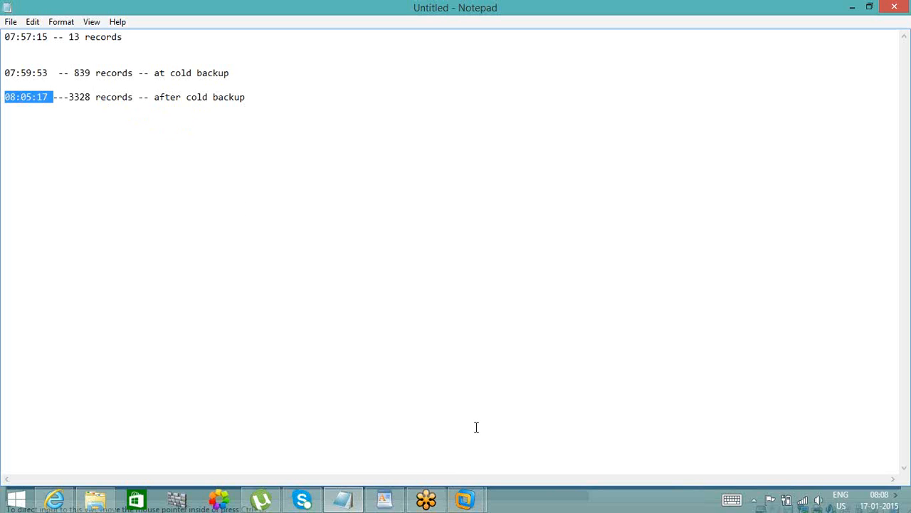
# - Return to the SQL session in machine01 and try to shut down the database as the current user
pyautogui.moveTo(469, 507)
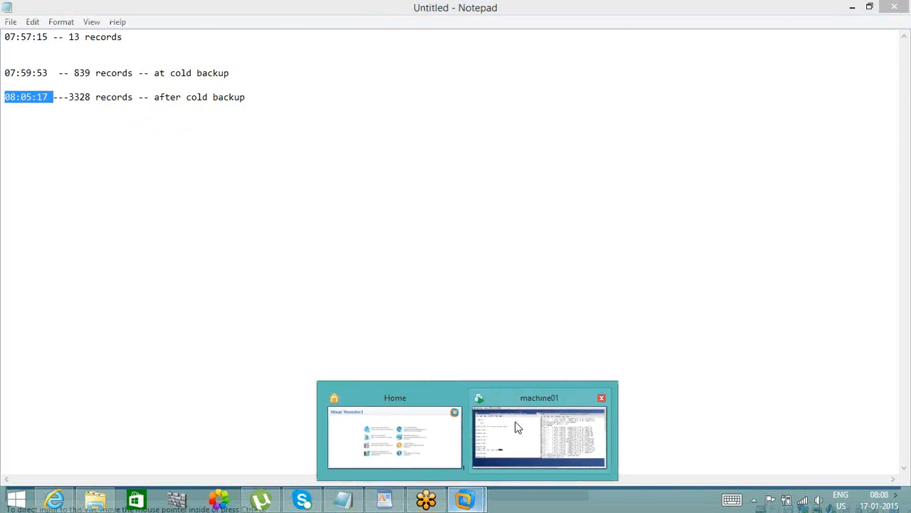
pyautogui.moveTo(517, 427)
pyautogui.click(303, 334)
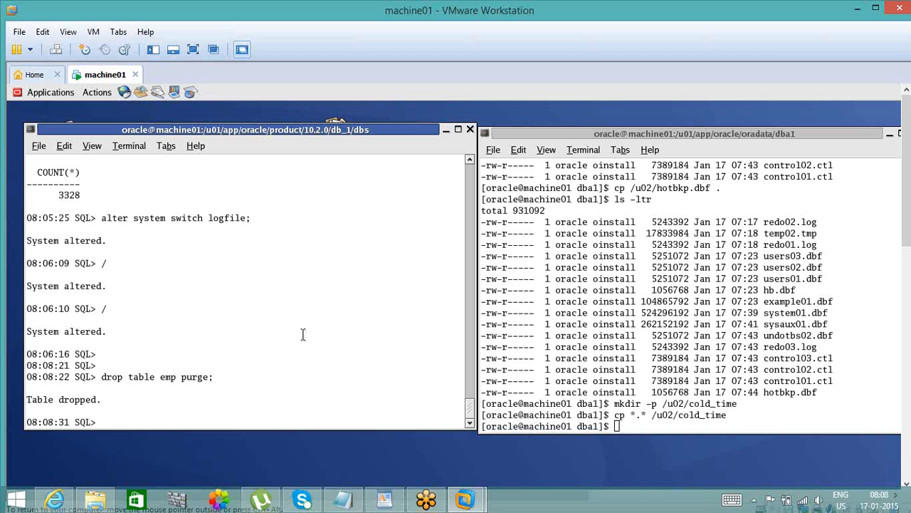
pyautogui.write('shutdown')
pyautogui.press('Return')
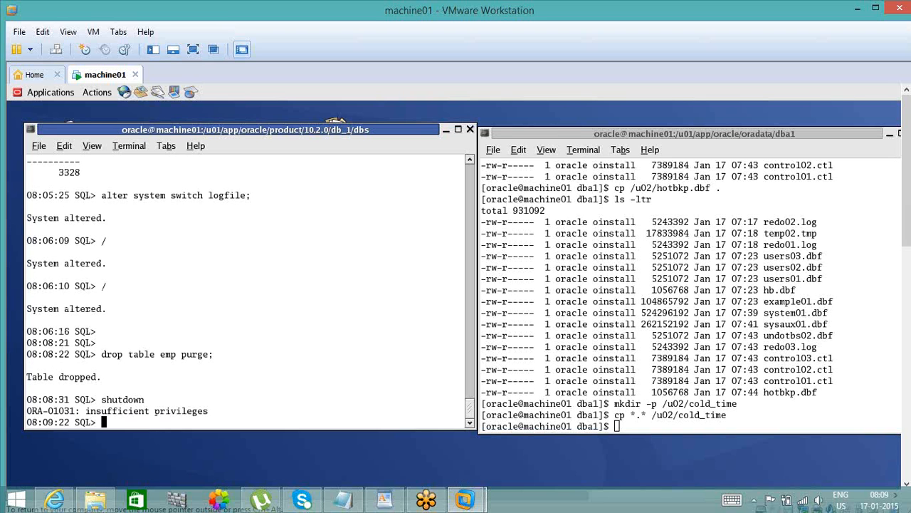
# - Reconnect with conn / as sysdba and run shutdown to stop the database
pyautogui.write('conn / as sysdba')
pyautogui.press('Return')
pyautogui.write('shutdown')
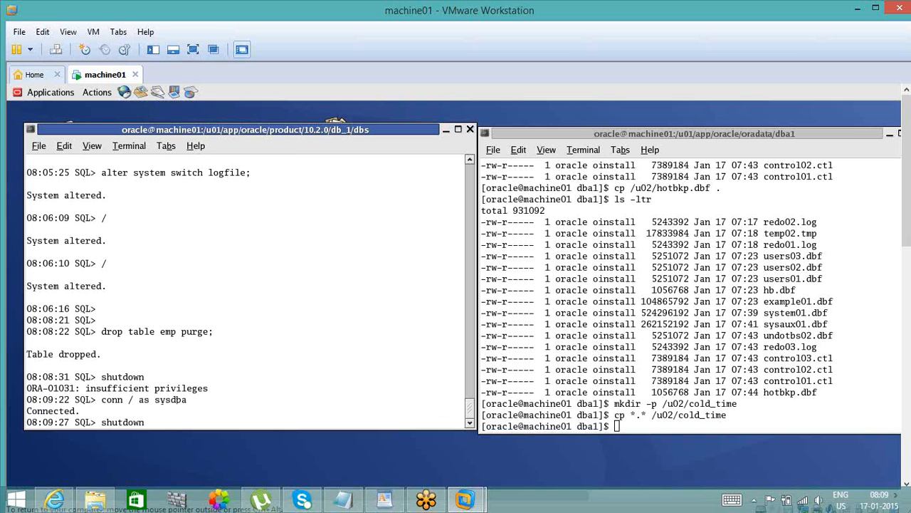
pyautogui.press('Return')
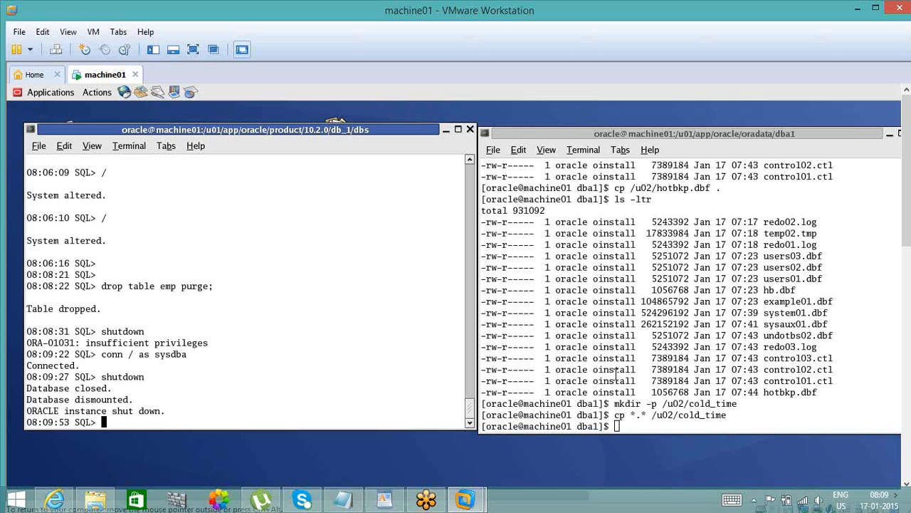
# - In the dba1 shell, list the database files with ls -ltr and check the free space on /u02 with df -h
pyautogui.click(593, 288)
pyautogui.write('ls -ltr')
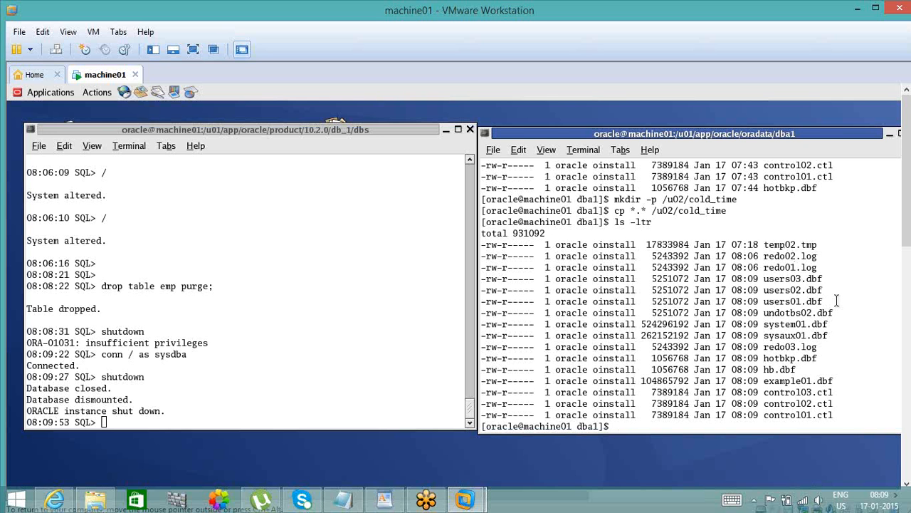
pyautogui.write('df -h')
pyautogui.press('Return')
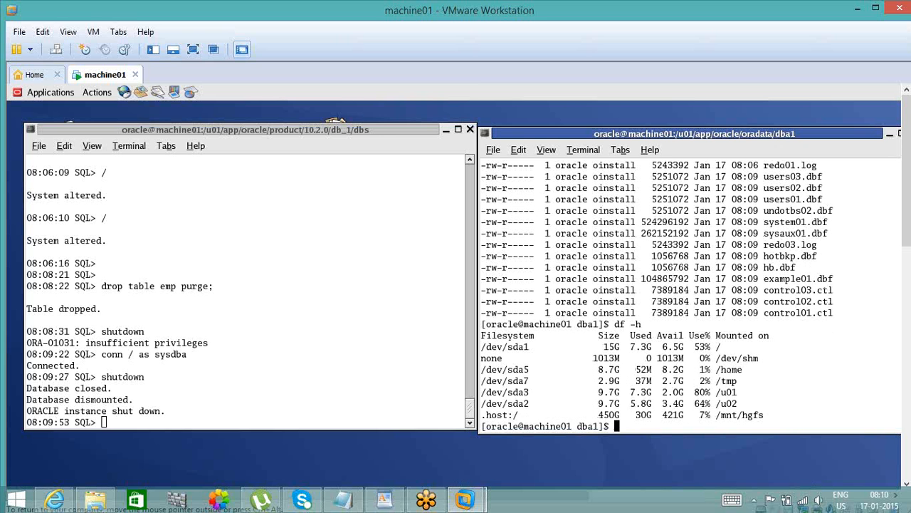
pyautogui.doubleClick(724, 403)
# - Compare the noted record counts at and after the cold backup in Notepad
pyautogui.click(344, 499)
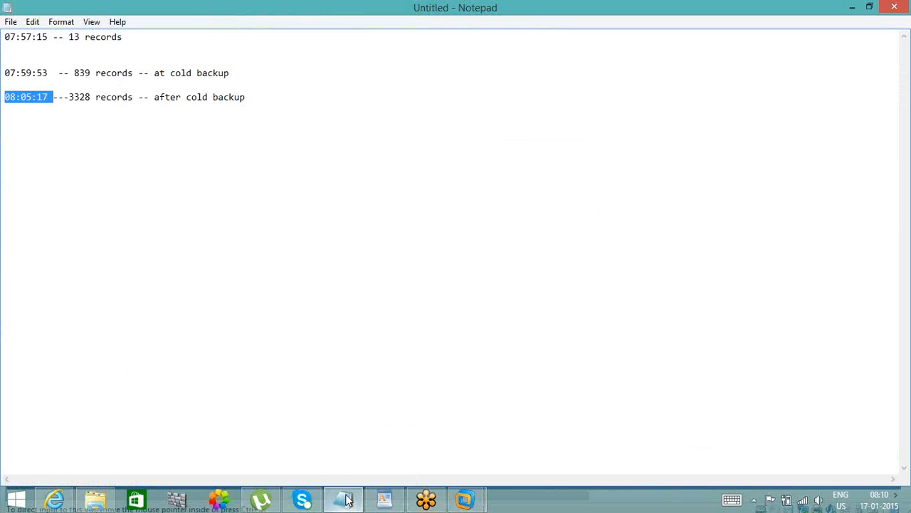
pyautogui.doubleClick(81, 73)
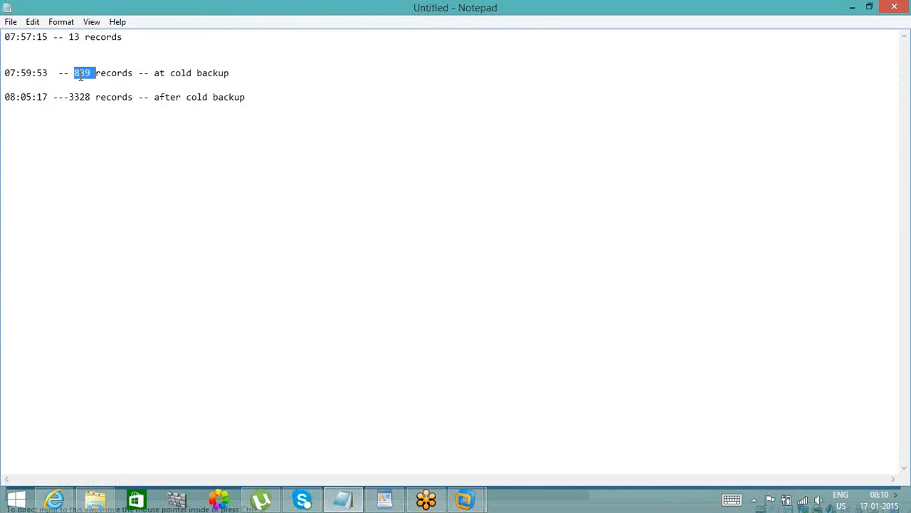
pyautogui.doubleClick(170, 74)
pyautogui.doubleClick(86, 97)
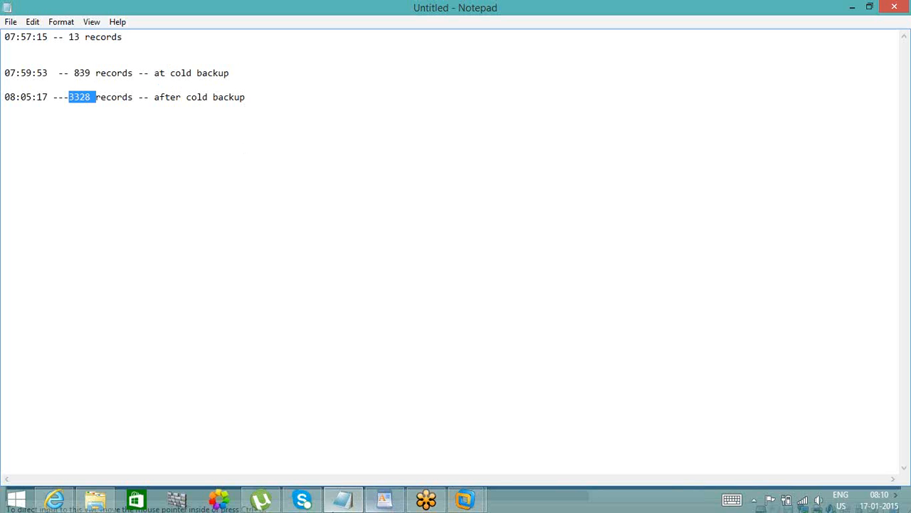
# - Switch to the machine01 virtual machine and create the directory /u02/cold_after with mkdir -p in the dba1 shell
pyautogui.moveTo(466, 498)
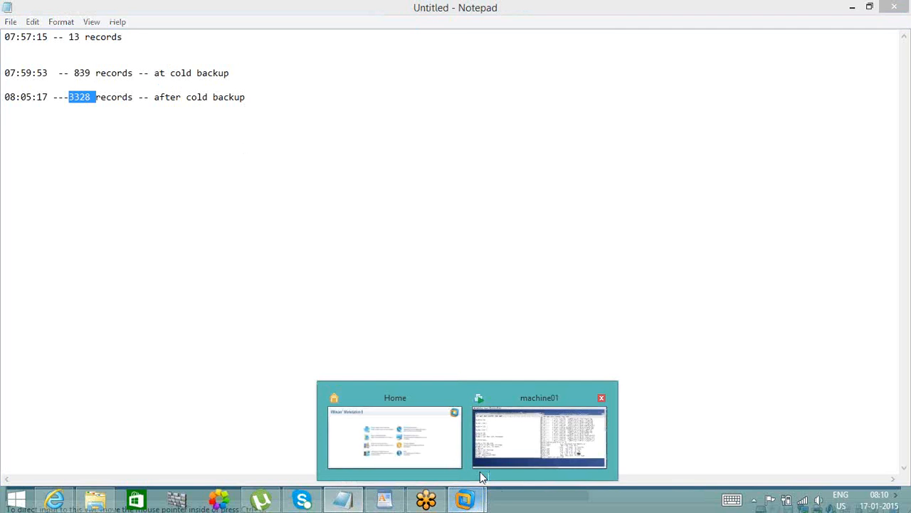
pyautogui.click(501, 464)
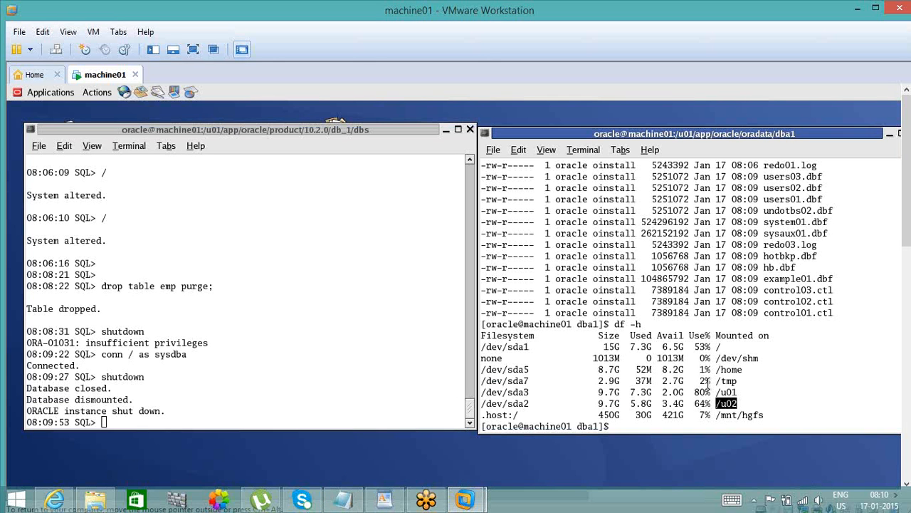
pyautogui.click(707, 384)
pyautogui.write('mkdir -p')
pyautogui.write('/u02/cold_after')
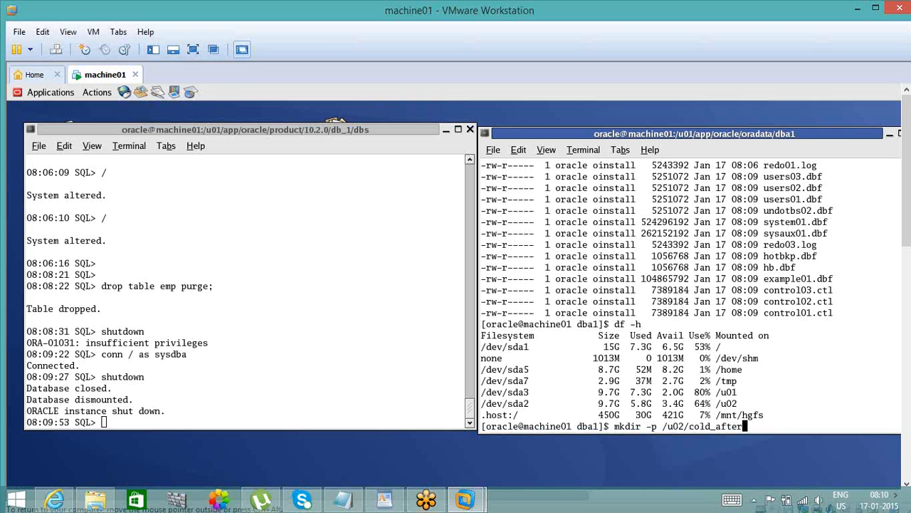
pyautogui.press('Return')
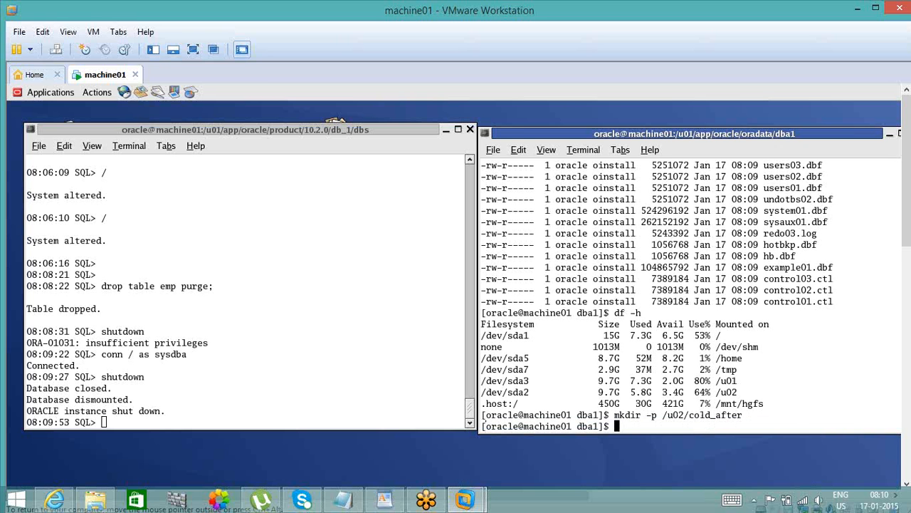
# - List the dba1 database files with ls and move them all to /u02/cold_after with mv *.*
pyautogui.write('ls')
pyautogui.press('Return')
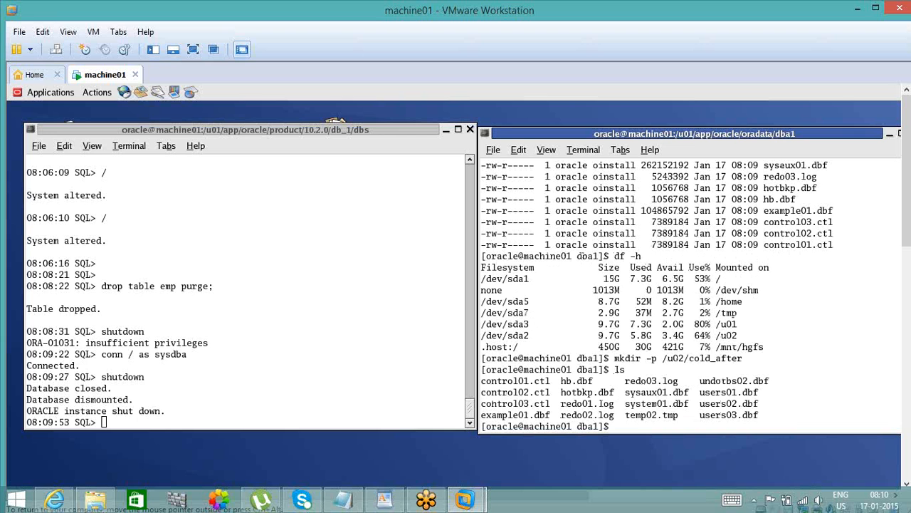
pyautogui.write('mv *.*')
pyautogui.doubleClick(726, 358)
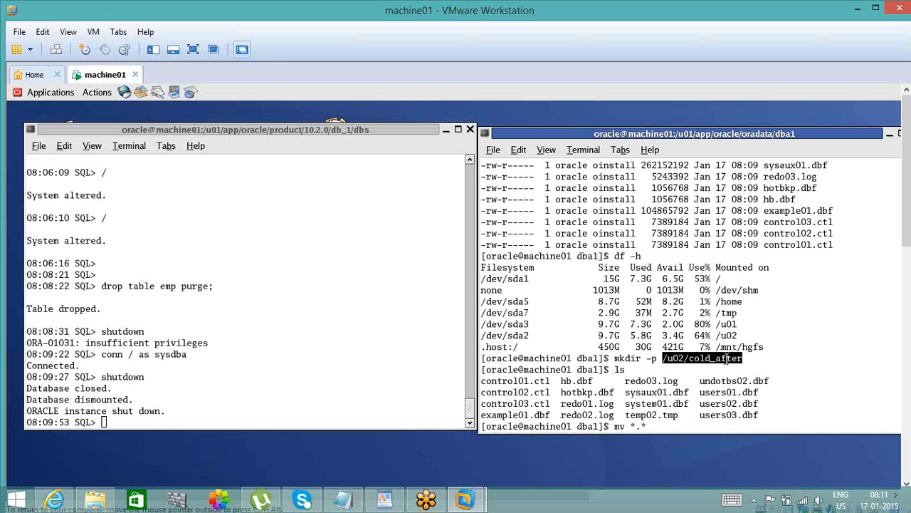
pyautogui.middleClick(726, 358)
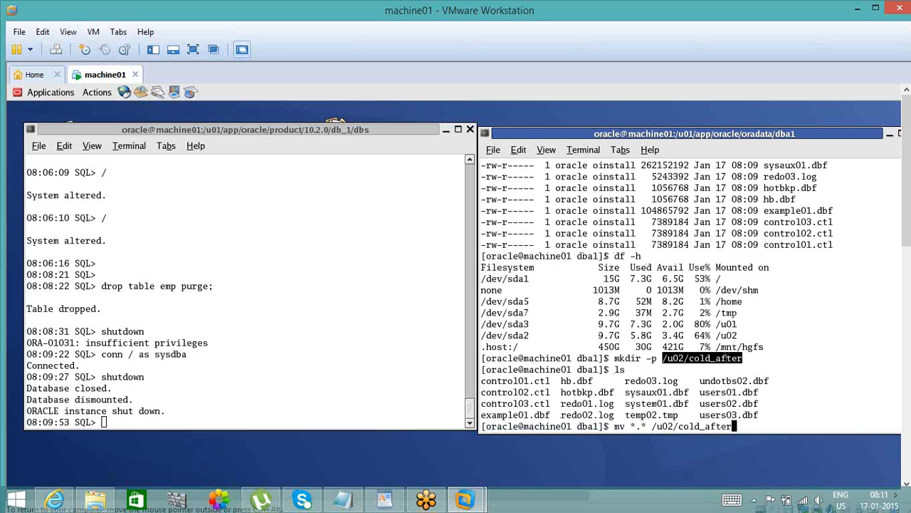
pyautogui.press('Return')
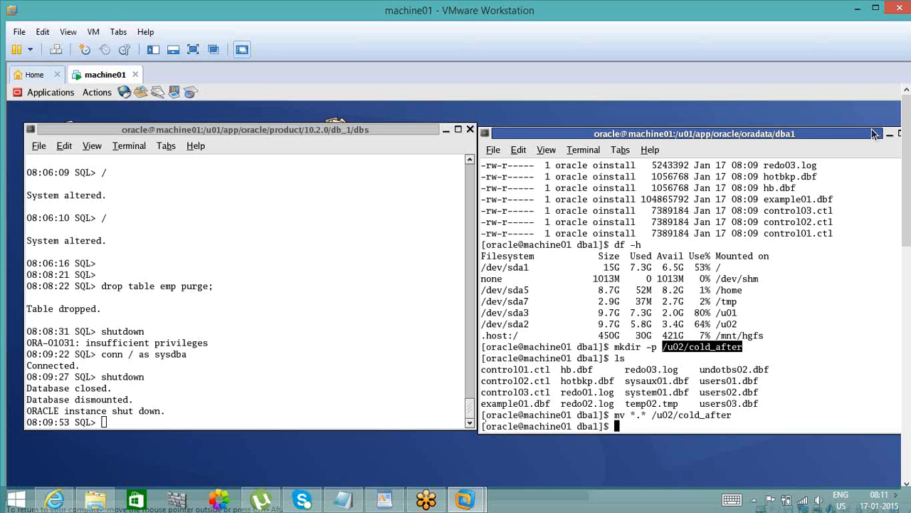
# - Find the earlier cold backup command in the dba1 shell output and copy its path /u02/cold_time
pyautogui.moveTo(875, 134); pyautogui.dragTo(833, 129)
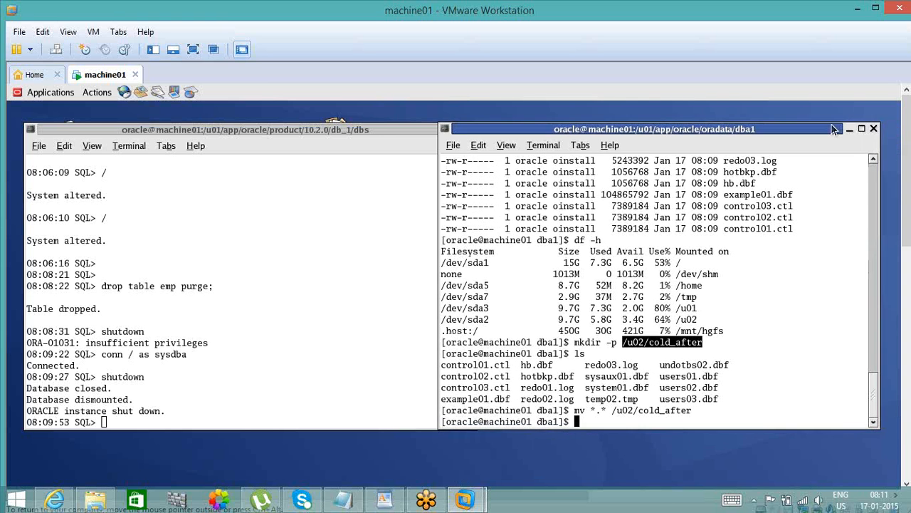
pyautogui.click(875, 160)
pyautogui.click(875, 160)
pyautogui.click(875, 160)
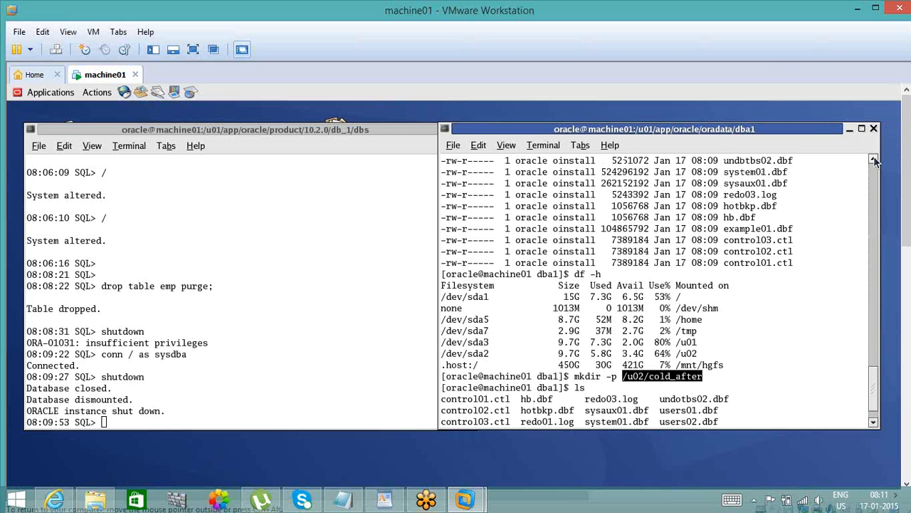
pyautogui.click(874, 160)
pyautogui.click(874, 160)
pyautogui.click(874, 160)
pyautogui.click(874, 160)
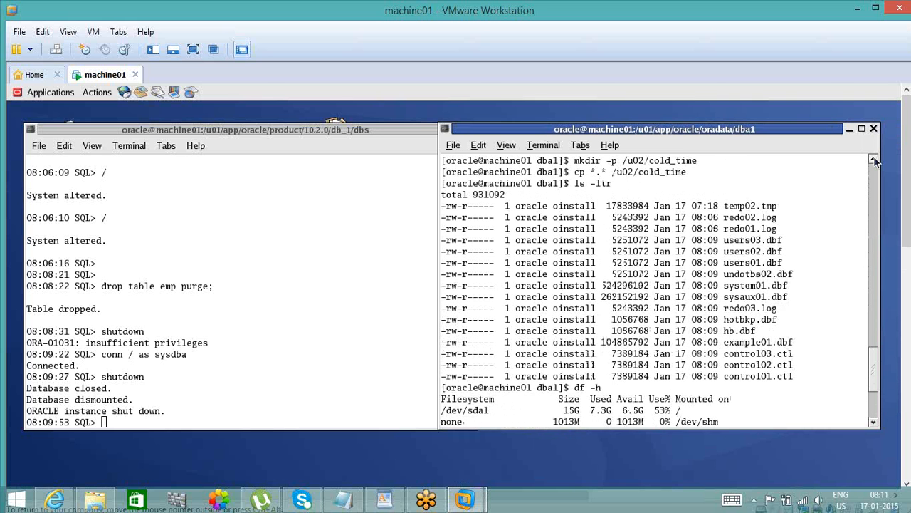
pyautogui.click(874, 160)
pyautogui.click(874, 160)
pyautogui.click(875, 160)
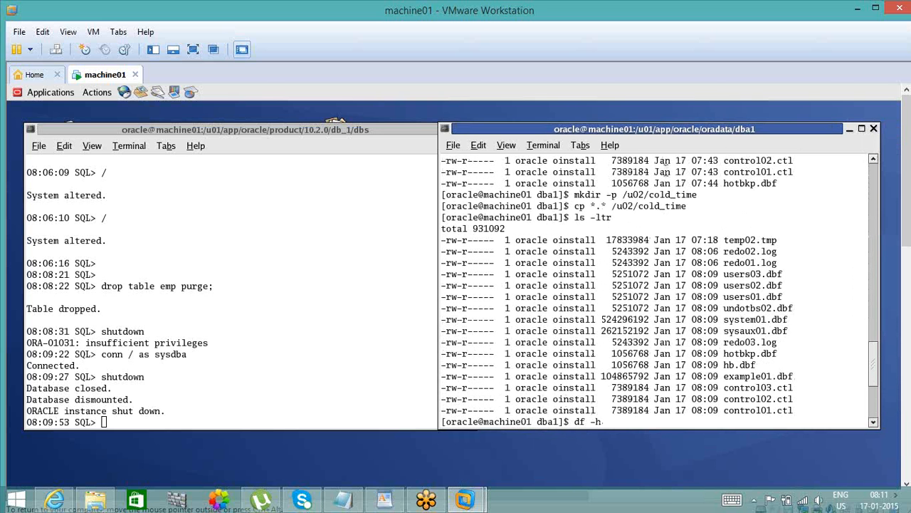
pyautogui.doubleClick(651, 205)
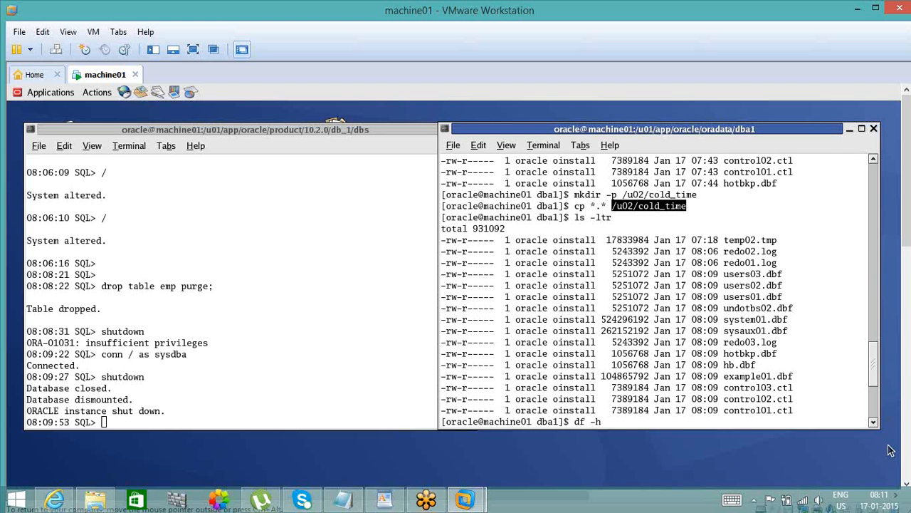
pyautogui.moveTo(873, 359); pyautogui.dragTo(873, 400)
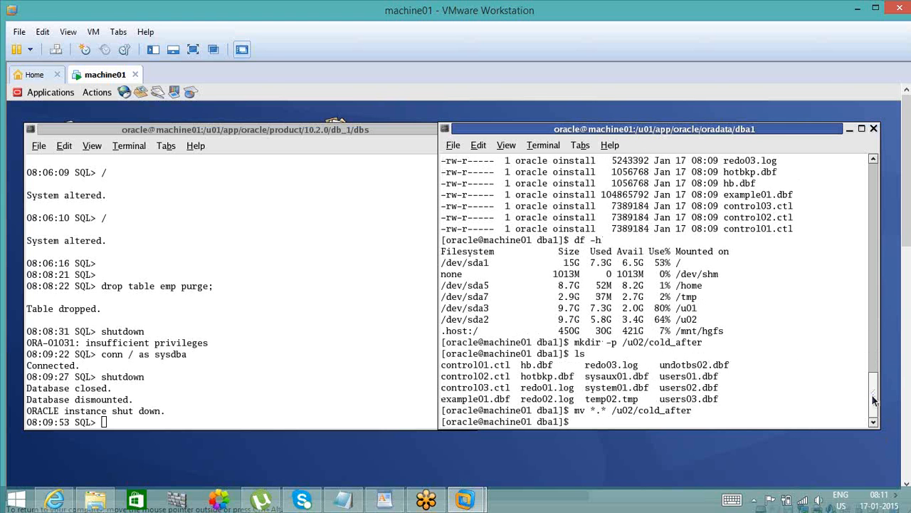
# - Print the current directory path with pwd and check the contents of the dba1 directory with ls
pyautogui.write('cd /u02/cold_time')
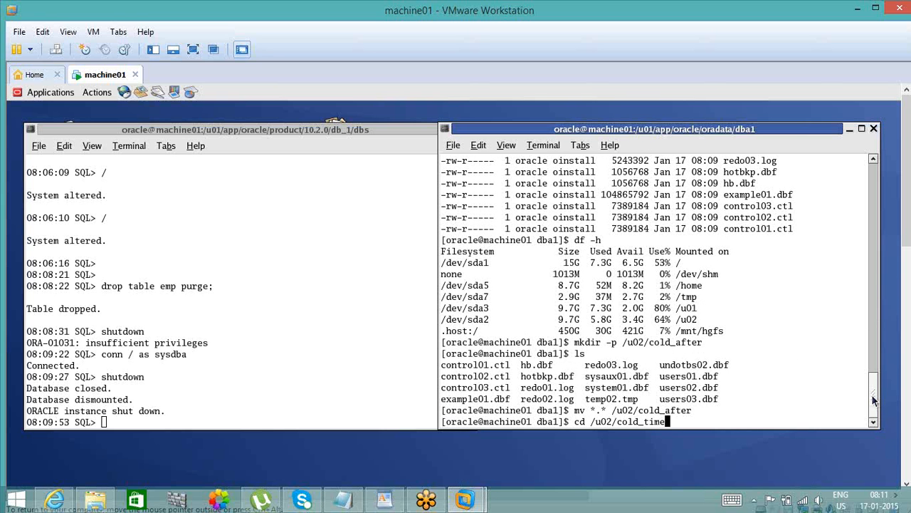
pyautogui.press('BackSpace')
pyautogui.press('BackSpace')
pyautogui.press('BackSpace')
pyautogui.press('BackSpace')
pyautogui.press('BackSpace')
pyautogui.press('BackSpace')
pyautogui.press('BackSpace')
pyautogui.press('BackSpace')
pyautogui.press('BackSpace')
pyautogui.press('BackSpace')
pyautogui.press('BackSpace')
pyautogui.press('BackSpace')
pyautogui.press('BackSpace')
pyautogui.press('BackSpace')
pyautogui.press('BackSpace')
pyautogui.press('BackSpace')
pyautogui.press('BackSpace')
pyautogui.write('pwd')
pyautogui.press('Return')
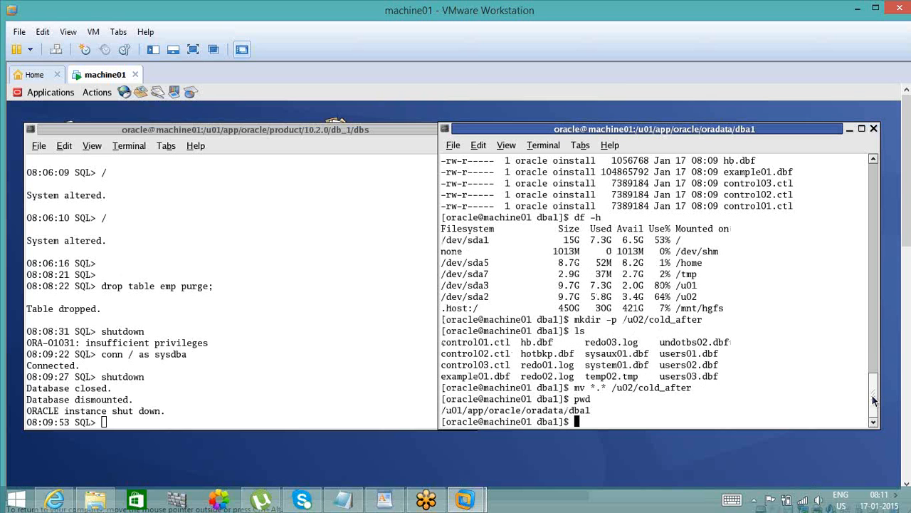
pyautogui.write('cd')
pyautogui.press('BackSpace')
pyautogui.press('BackSpace')
pyautogui.press('BackSpace')
pyautogui.write('ls')
pyautogui.press('Return')
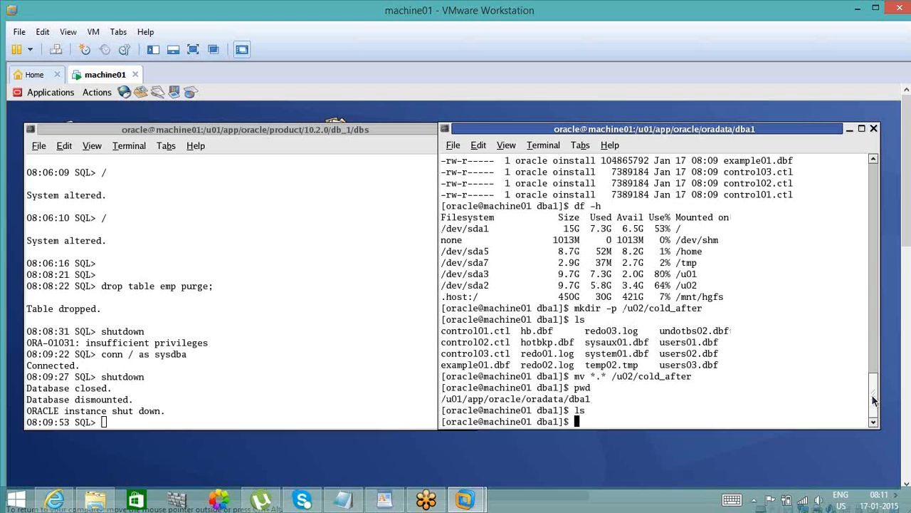
# - Change to the cold backup directory /u02/cold_time and list its files with ls
pyautogui.write('cd /u02/cold_time')
pyautogui.press('Return')
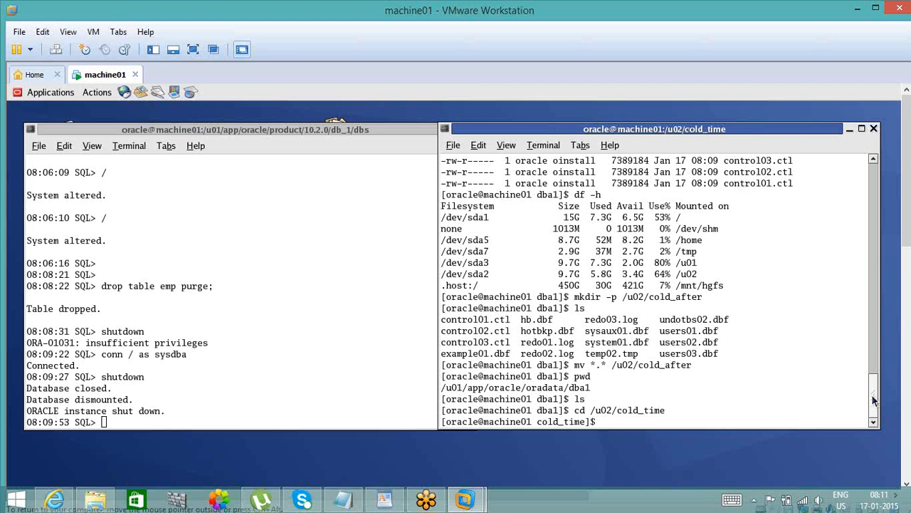
pyautogui.write('ls')
pyautogui.press('Return')
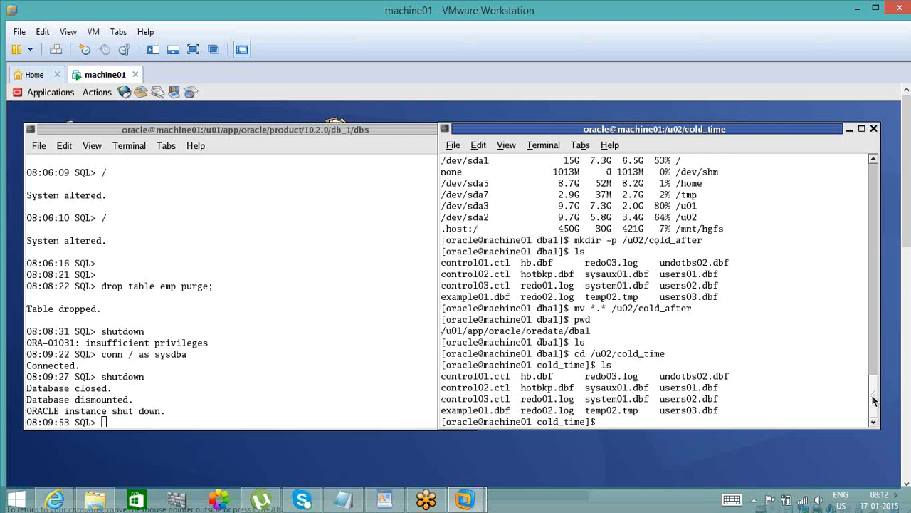
# - Restore the cold backup by copying all files from /u02/cold_time to /u01/app/oracle/oradata/dba1 with cp *.*
pyautogui.write('cp *.*')
pyautogui.doubleClick(578, 331)
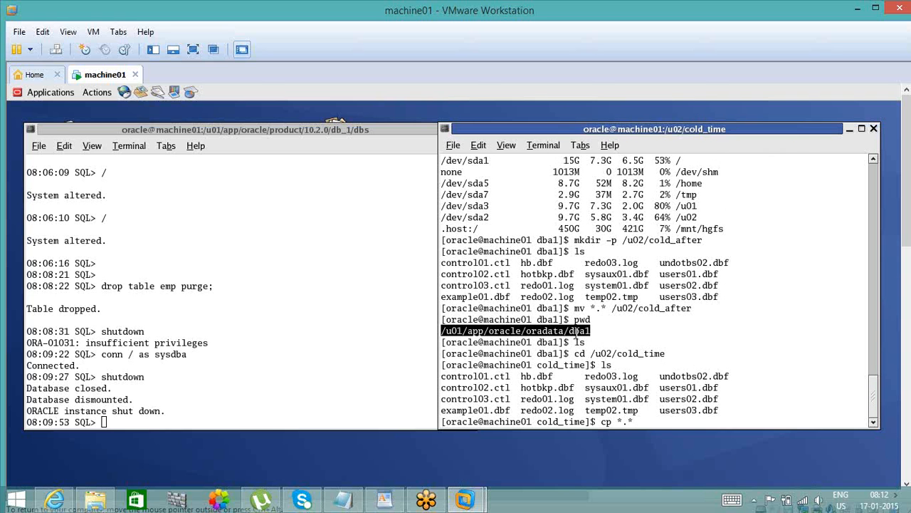
pyautogui.middleClick(578, 331)
pyautogui.press('Return')
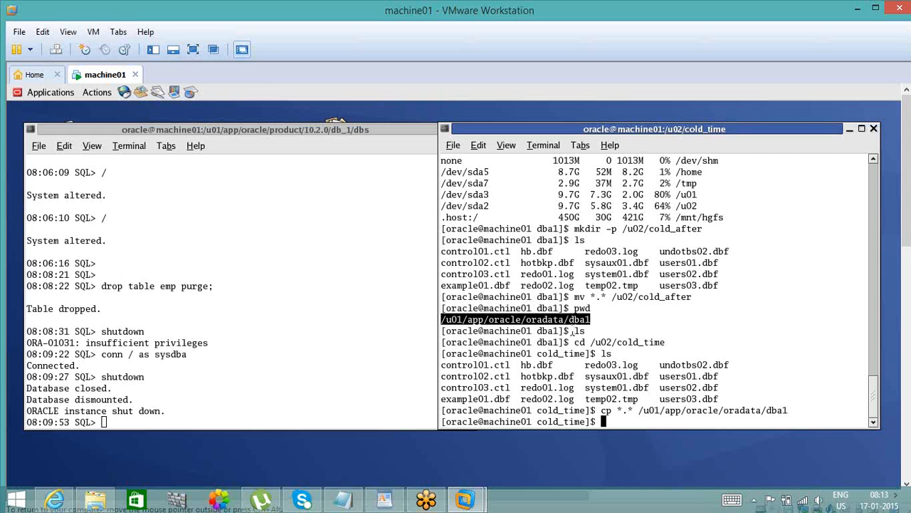
# - Return to the SQL session and bring the database to mount state with startup mount
pyautogui.click(345, 365)
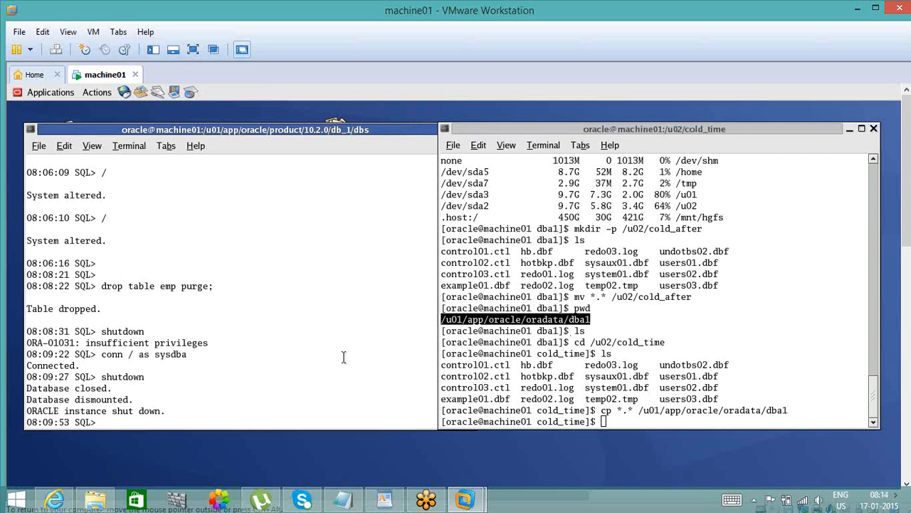
pyautogui.click(391, 137)
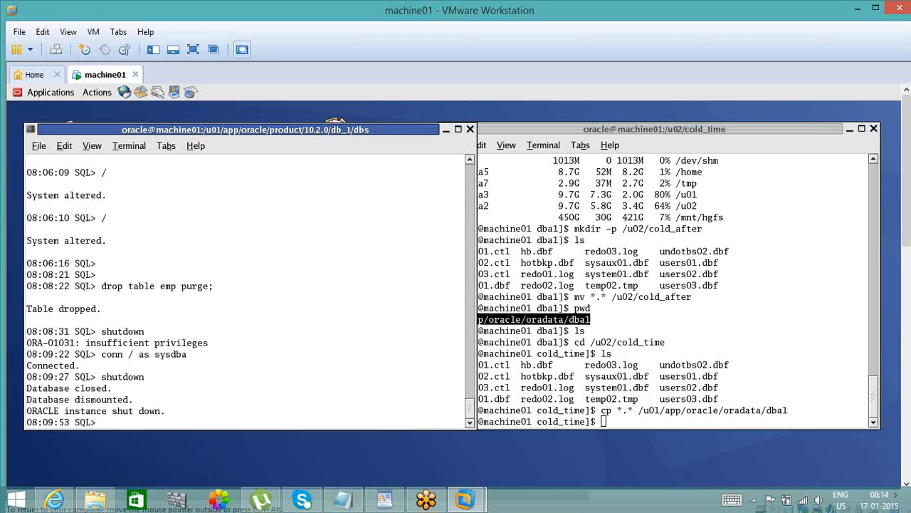
pyautogui.write('startup mount')
pyautogui.press('Return')
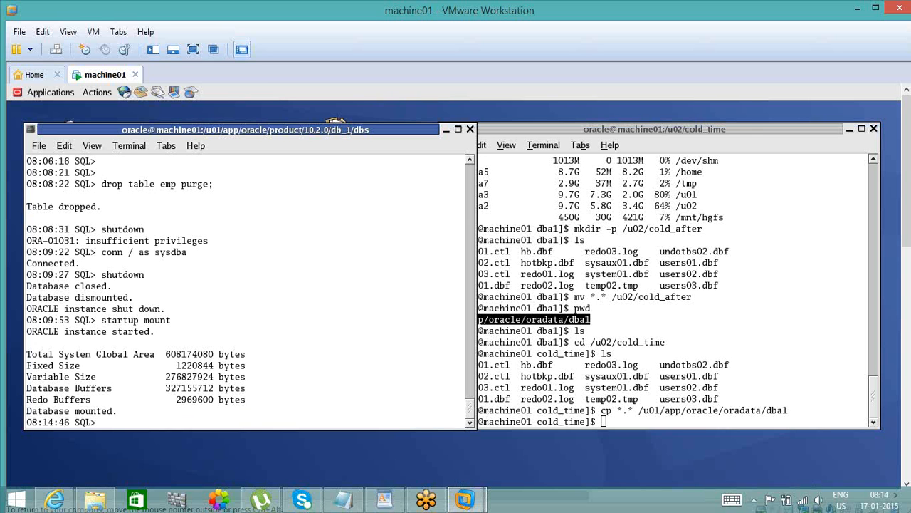
# - Begin the recovery statement alter database recover automatic using backup controlfile until time '2015-01-17: at the SQL prompt
pyautogui.write('alte rdatabase recover ')
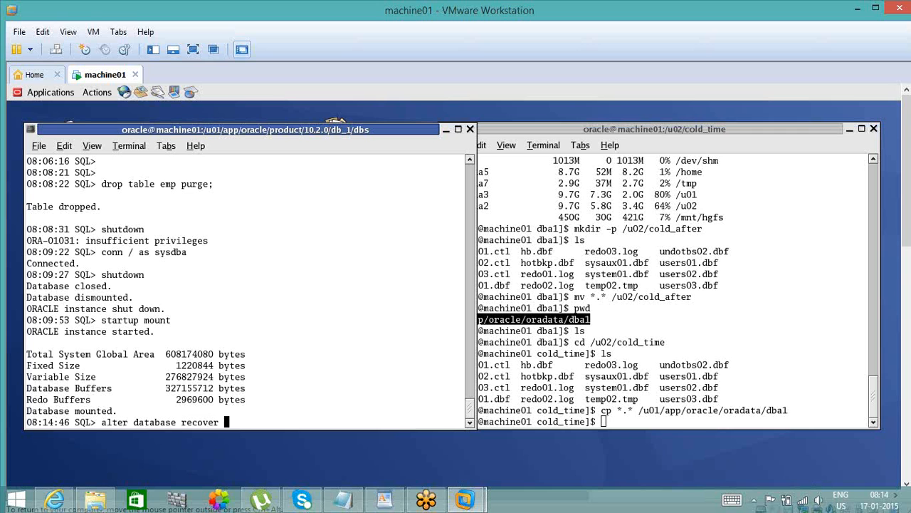
pyautogui.write('automatic using backup')
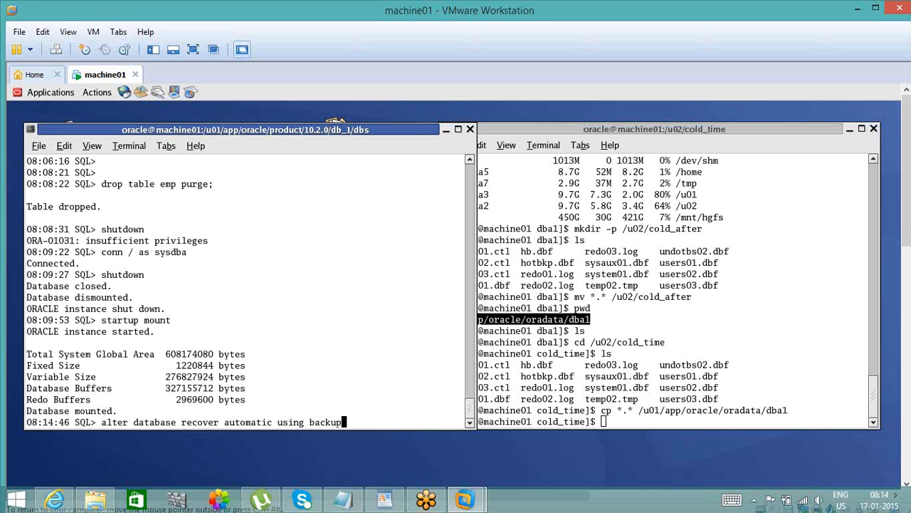
pyautogui.write(' controlfile unti')
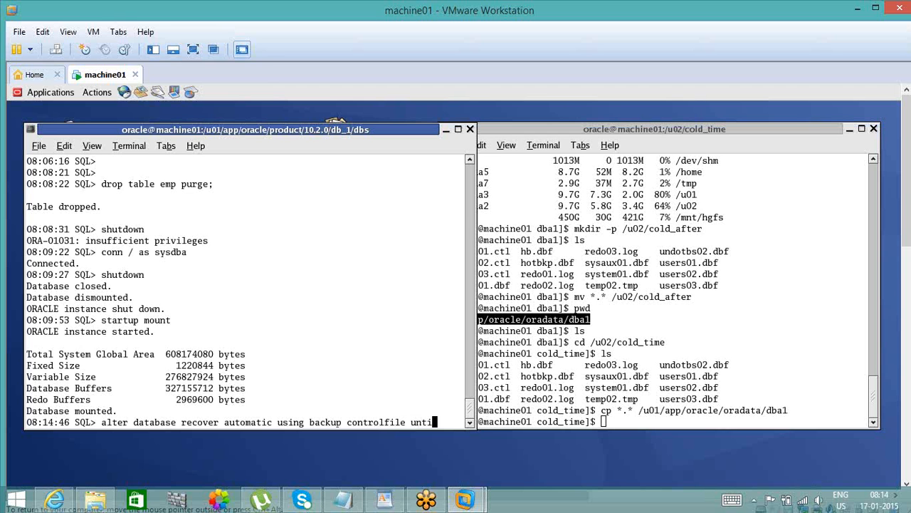
pyautogui.write('l time')
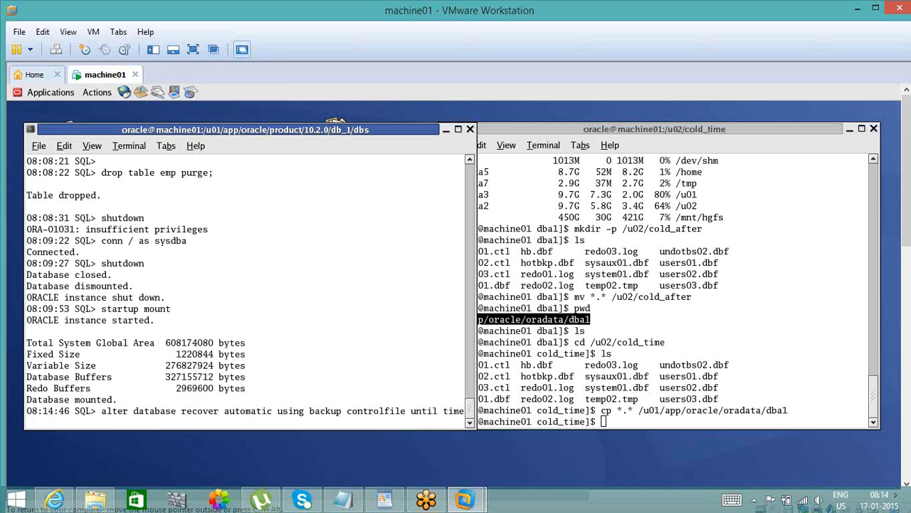
pyautogui.write("'2015-01-17:")
# - Look up the after-backup time in Notepad, complete the until time value in machine01 with 08:05:17, and run the recovery statement
pyautogui.click(343, 499)
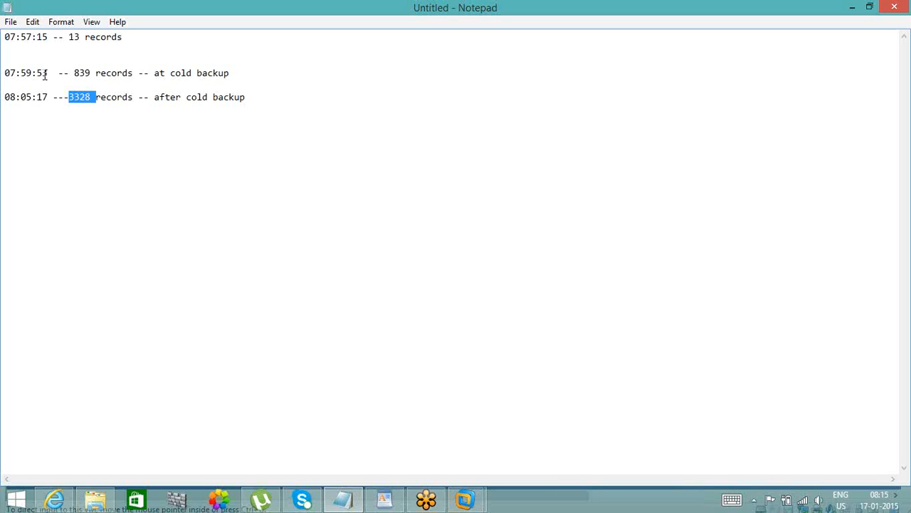
pyautogui.moveTo(46, 74); pyautogui.dragTo(20, 76)
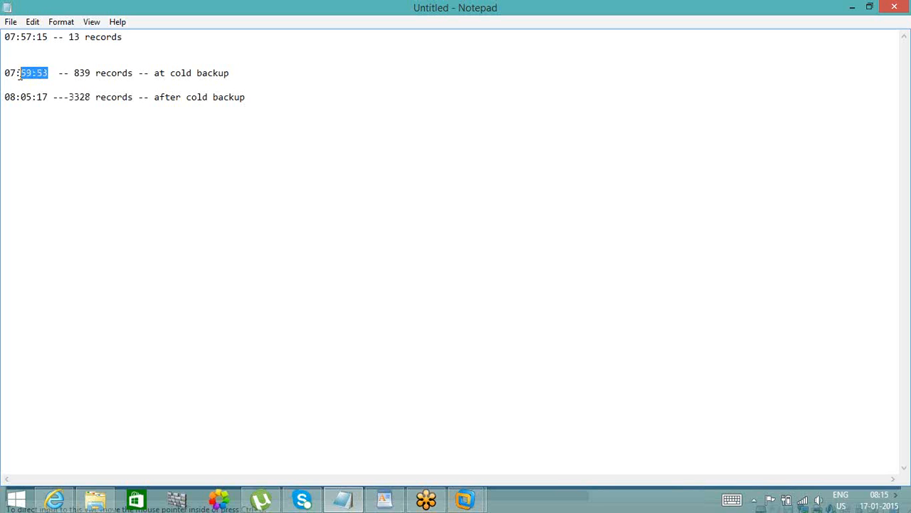
pyautogui.click(30, 96)
pyautogui.moveTo(48, 96); pyautogui.dragTo(6, 97)
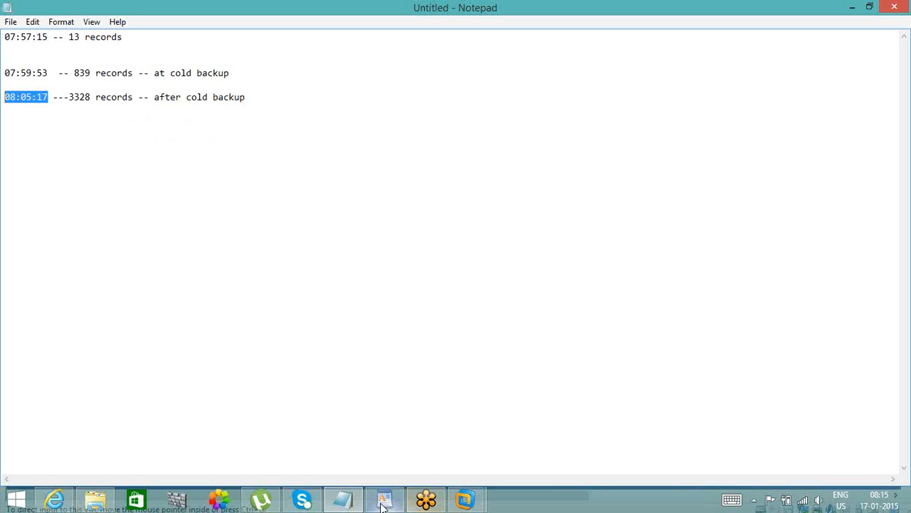
pyautogui.moveTo(465, 503)
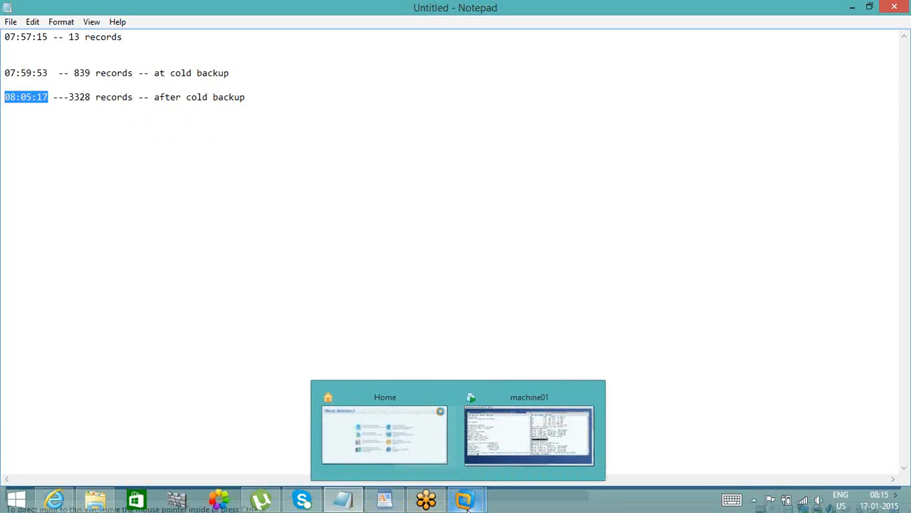
pyautogui.click(499, 459)
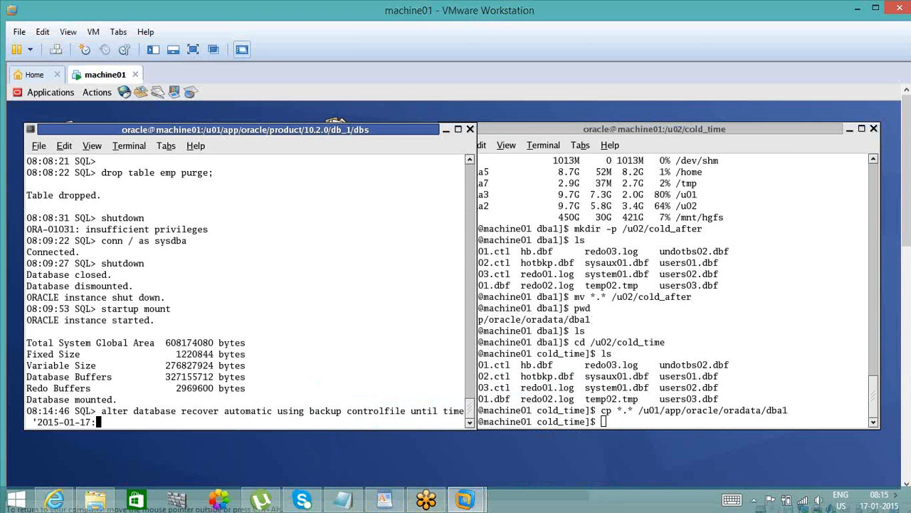
pyautogui.write('08:05:17')
pyautogui.write("';")
pyautogui.press('Return')
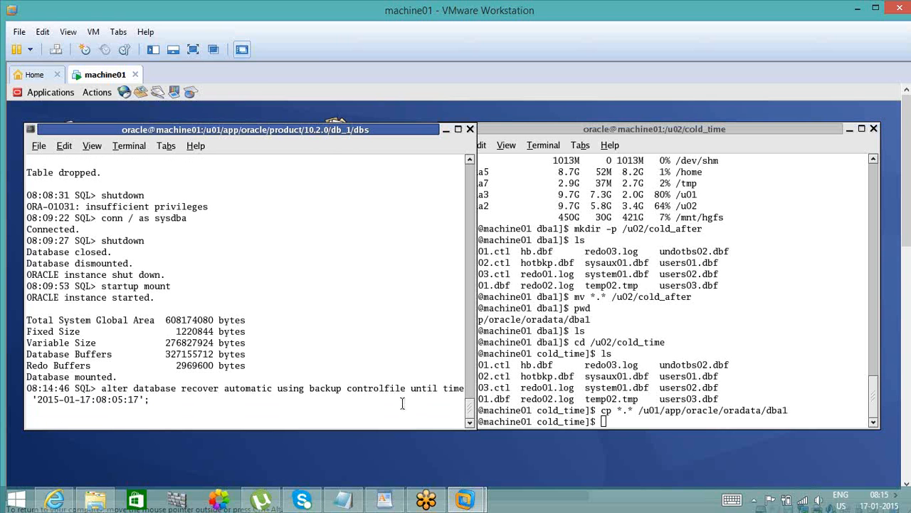
pyautogui.moveTo(391, 371); pyautogui.dragTo(391, 375)
pyautogui.doubleClick(391, 366)
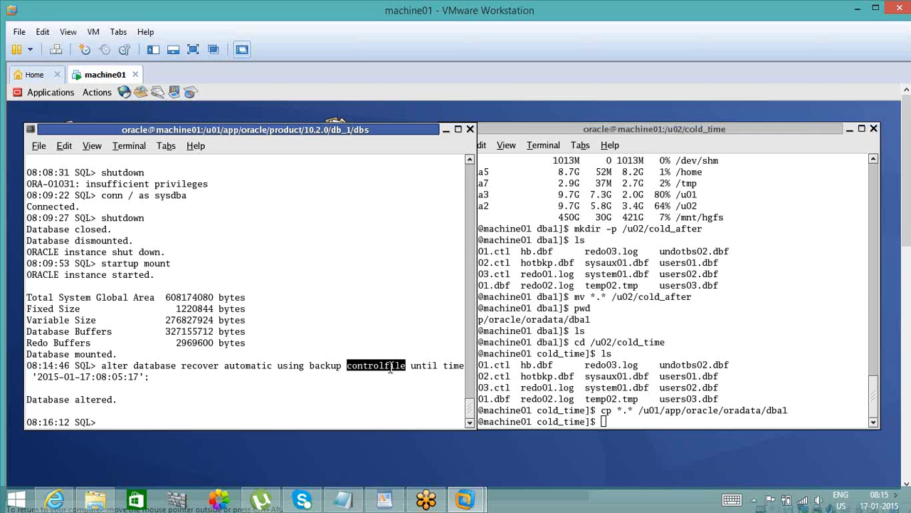
# - Review the until time in the recovery statement and open the database with alter database open resetlogs;
pyautogui.doubleClick(319, 365)
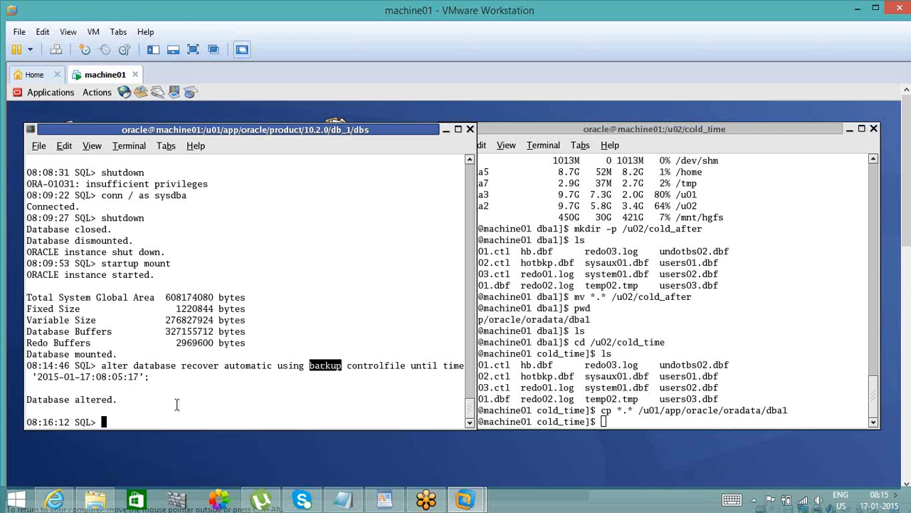
pyautogui.doubleClick(103, 377)
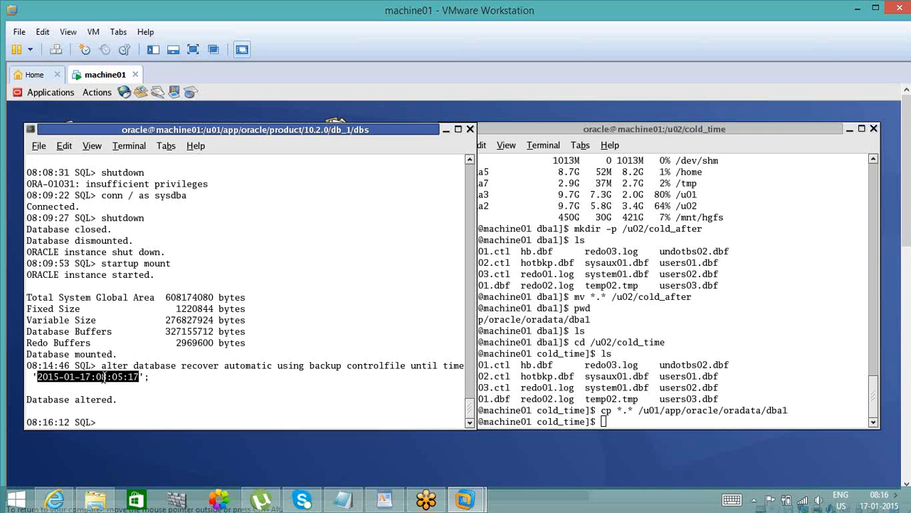
pyautogui.write('alter database open ')
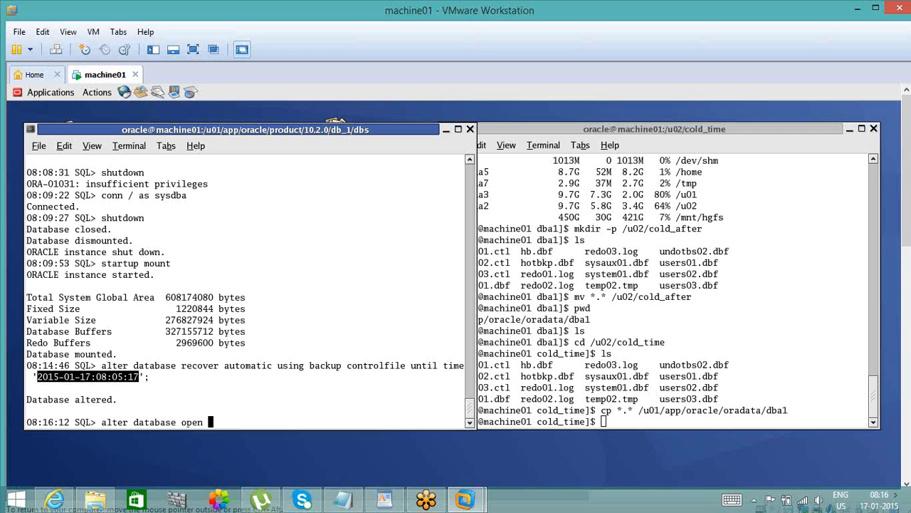
pyautogui.write('resetlogs;')
pyautogui.press('Return')
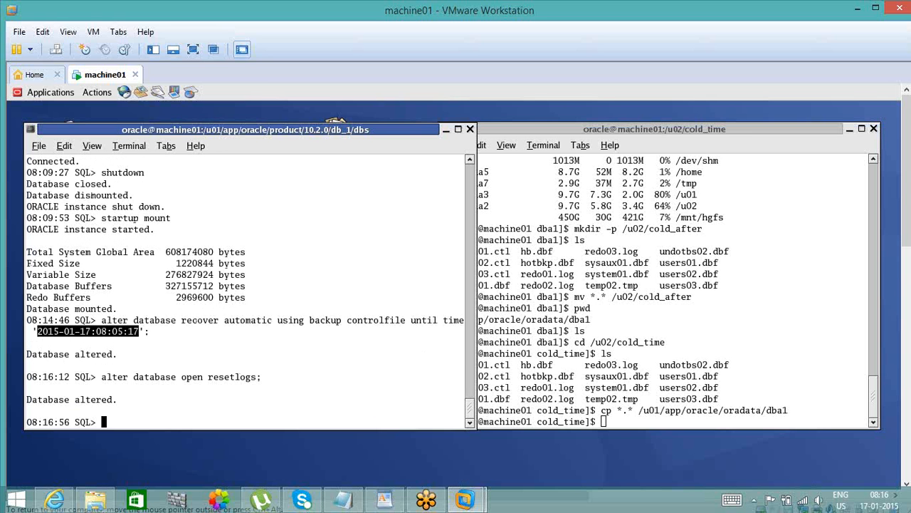
pyautogui.press('Return')
pyautogui.press('Return')
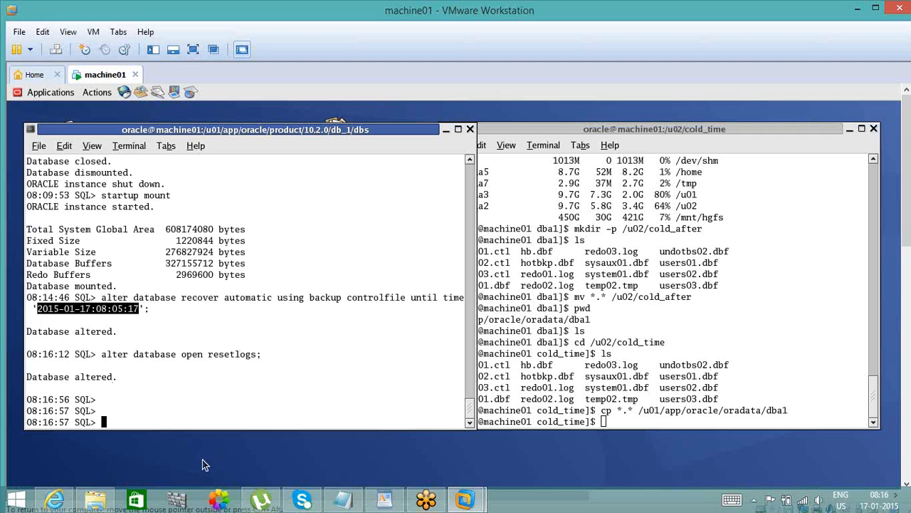
# - Query the database name and open mode with select name, open_mode from v$database;
pyautogui.click(224, 409)
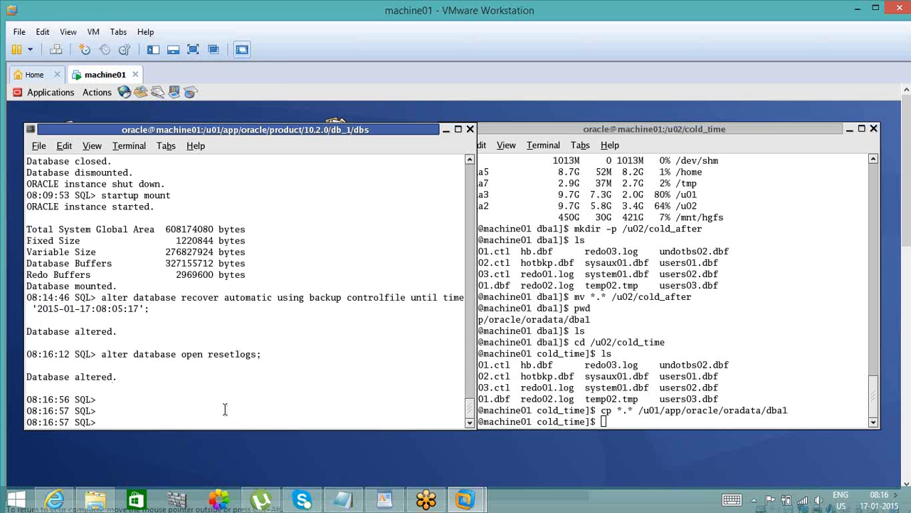
pyautogui.write('conn')
pyautogui.press('BackSpace')
pyautogui.press('BackSpace')
pyautogui.press('BackSpace')
pyautogui.press('BackSpace')
pyautogui.press('BackSpace')
pyautogui.write('select name, open_mo')
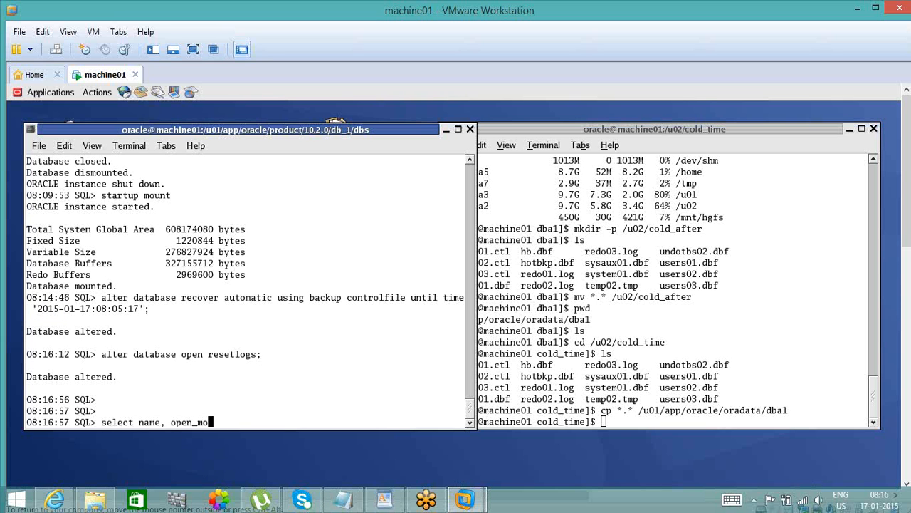
pyautogui.write('de from v$database;')
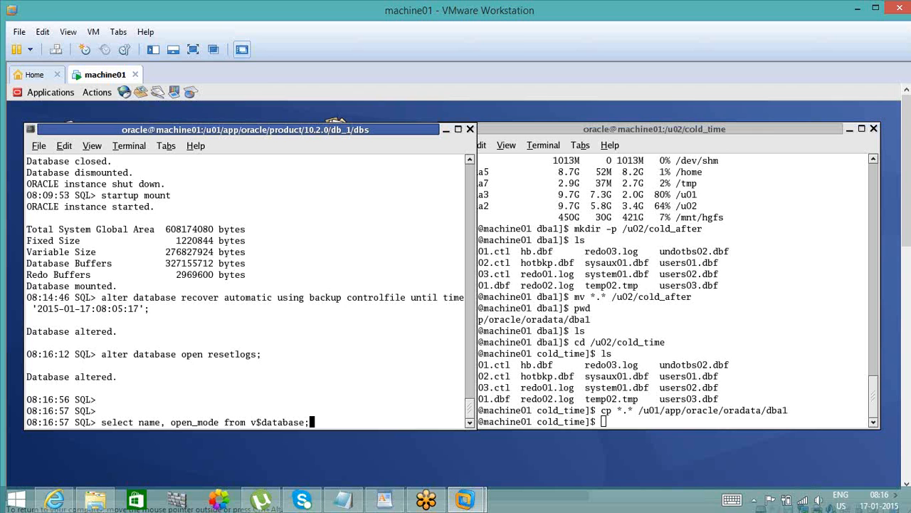
pyautogui.press('Return')
# - Connect the SQL session as user1, entering the account password
pyautogui.write('c')
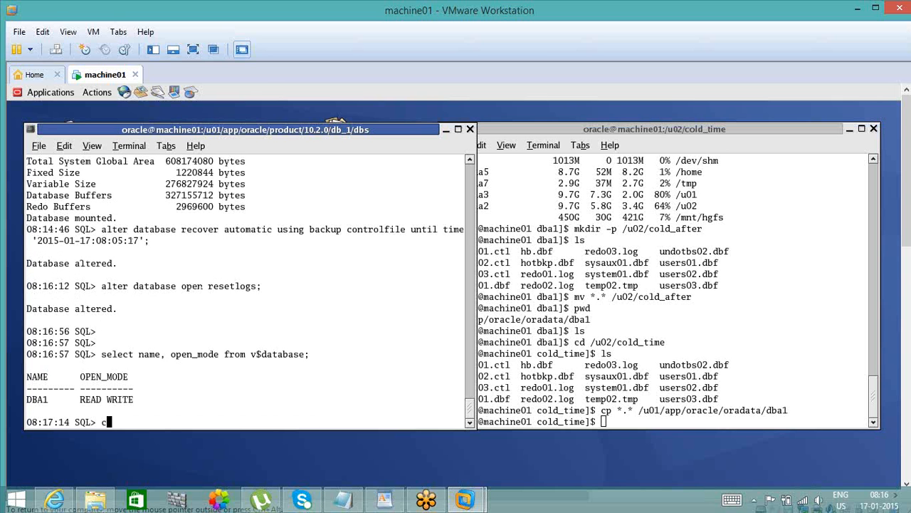
pyautogui.write('onn user1/user1')
pyautogui.press('Return')
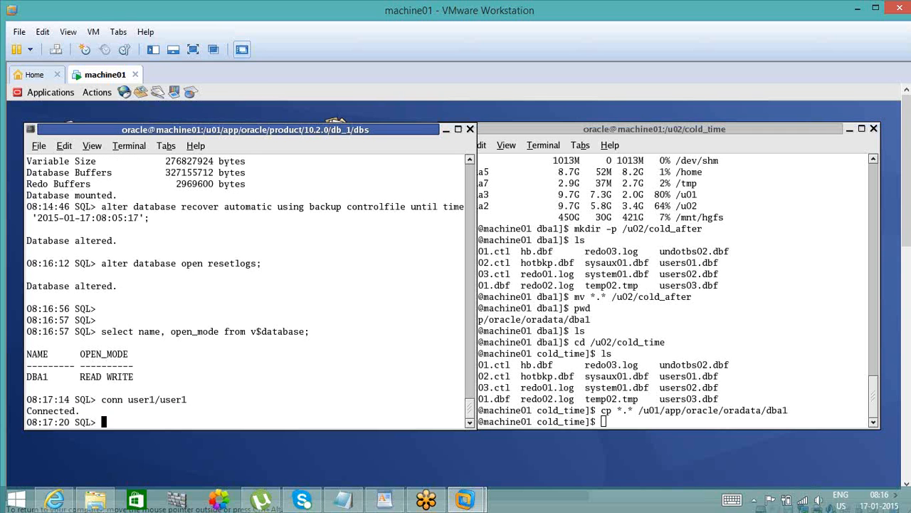
# - Count the rows with select count(*) from emp; and compare the result with the record counts noted in Notepad
pyautogui.write('select count(*) from emp;')
pyautogui.press('Return')
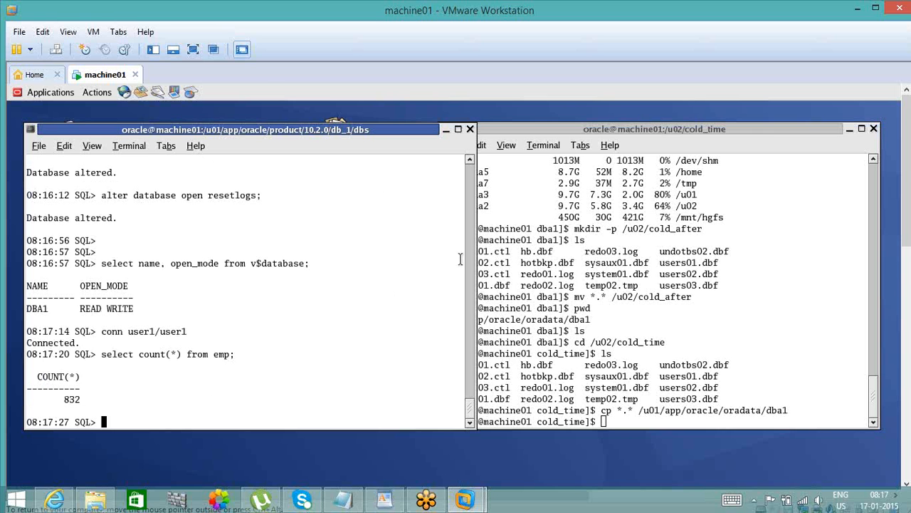
pyautogui.click(349, 507)
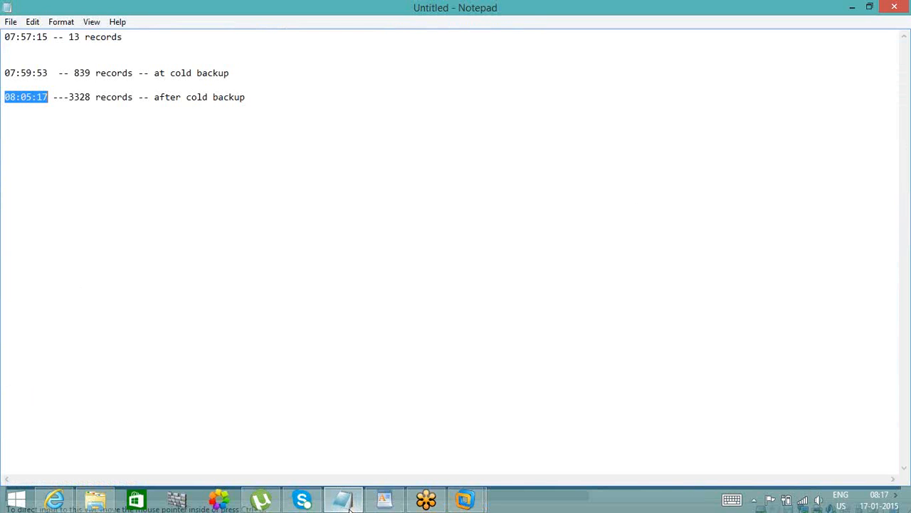
pyautogui.click(349, 509)
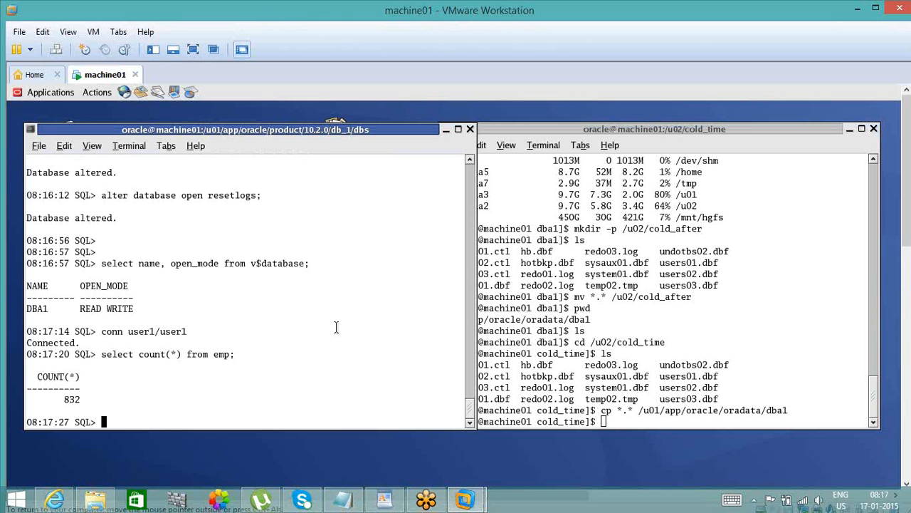
pyautogui.click(343, 501)
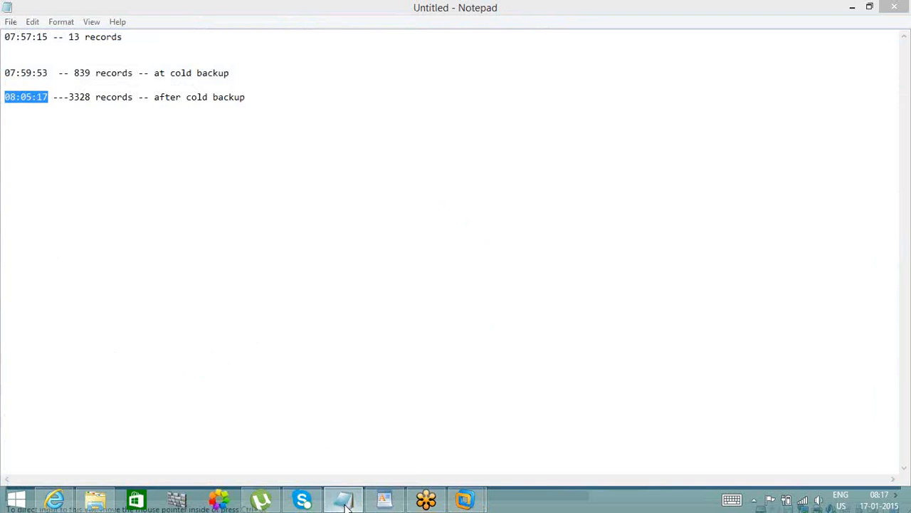
pyautogui.click(345, 502)
# - Trace the earlier session output back to the emp row count taken before the inserts
pyautogui.scroll(3, 469, 161)
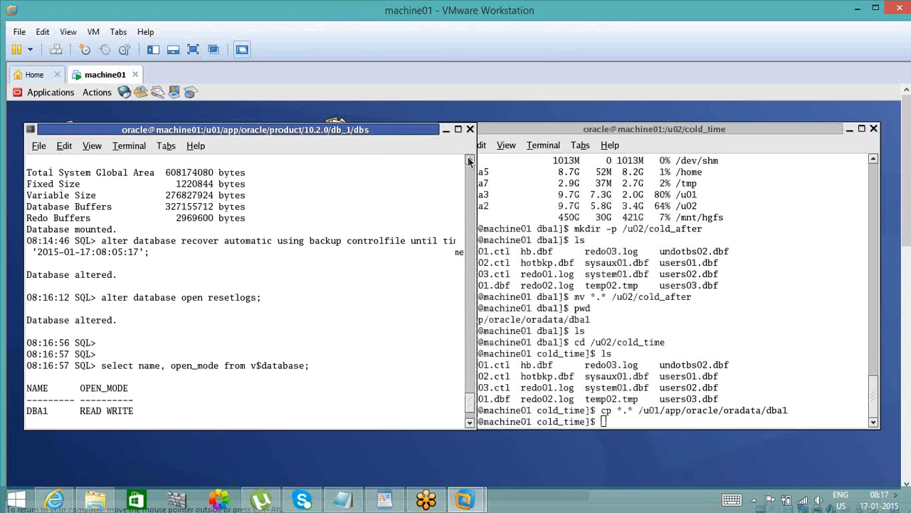
pyautogui.scroll(3, 469, 161)
pyautogui.scroll(4, 469, 161)
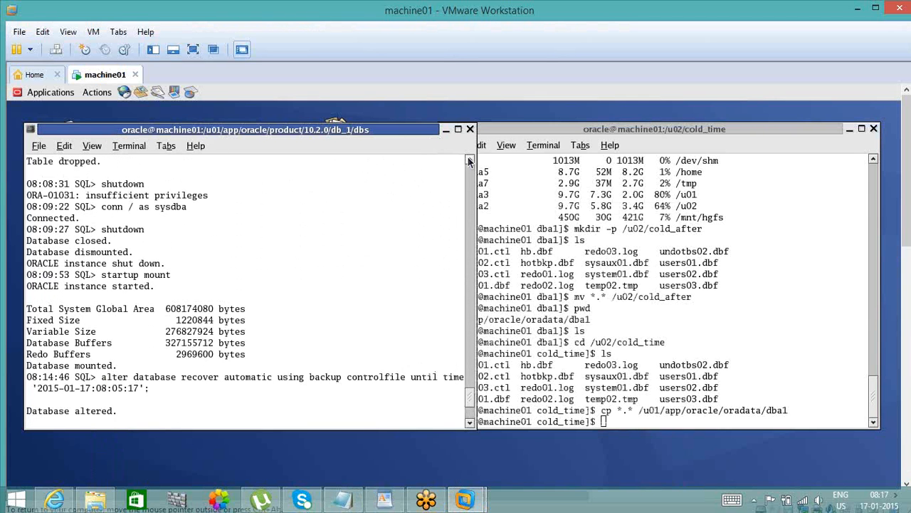
pyautogui.scroll(4, 469, 162)
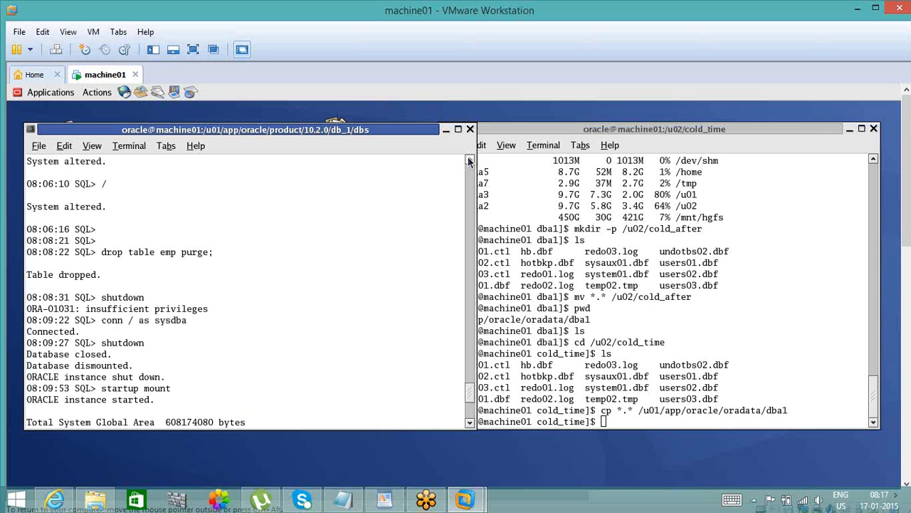
pyautogui.scroll(4, 469, 162)
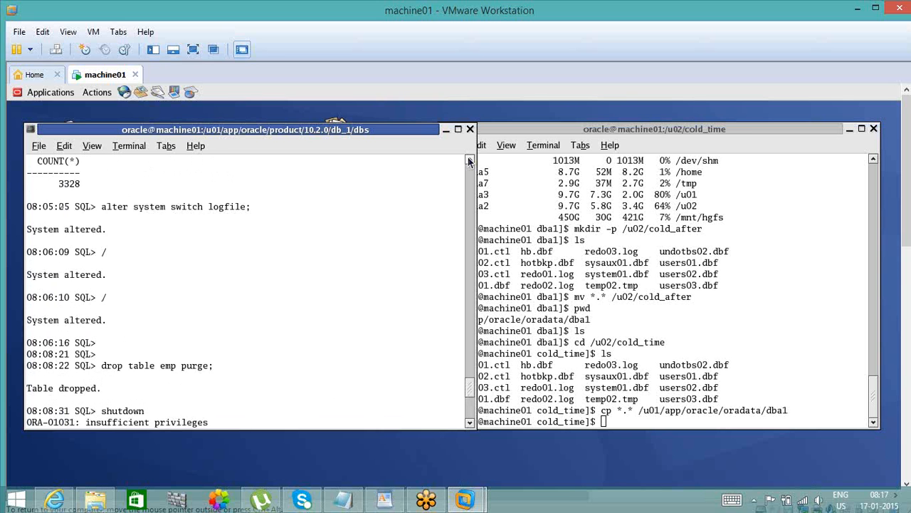
pyautogui.scroll(3, 470, 162)
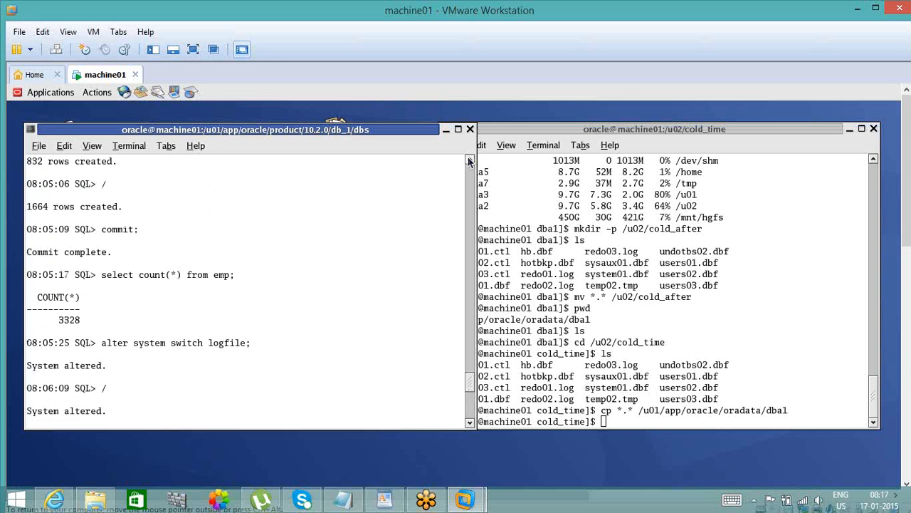
pyautogui.scroll(3, 469, 162)
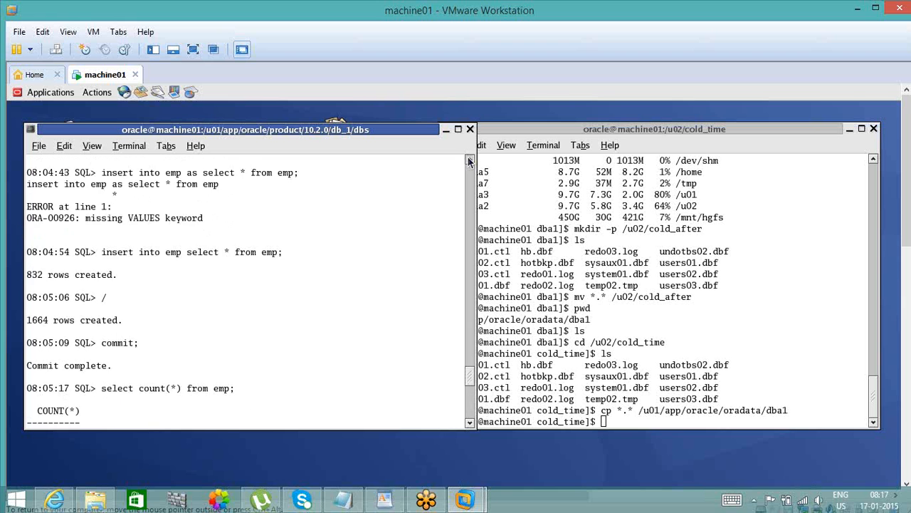
pyautogui.scroll(4, 469, 161)
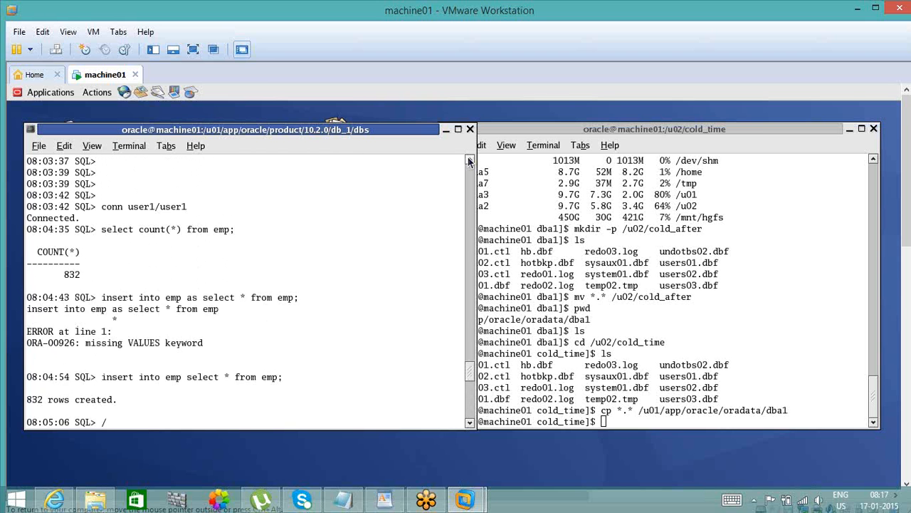
pyautogui.scroll(1, 469, 162)
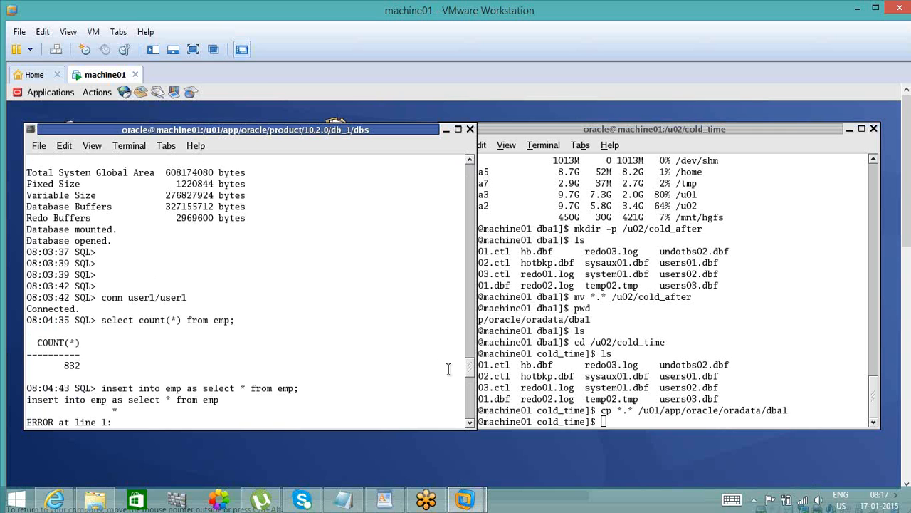
# - Examine the emp inserts, the commit and the following row count, checking the prompt time of that count query
pyautogui.click(470, 424)
pyautogui.click(469, 425)
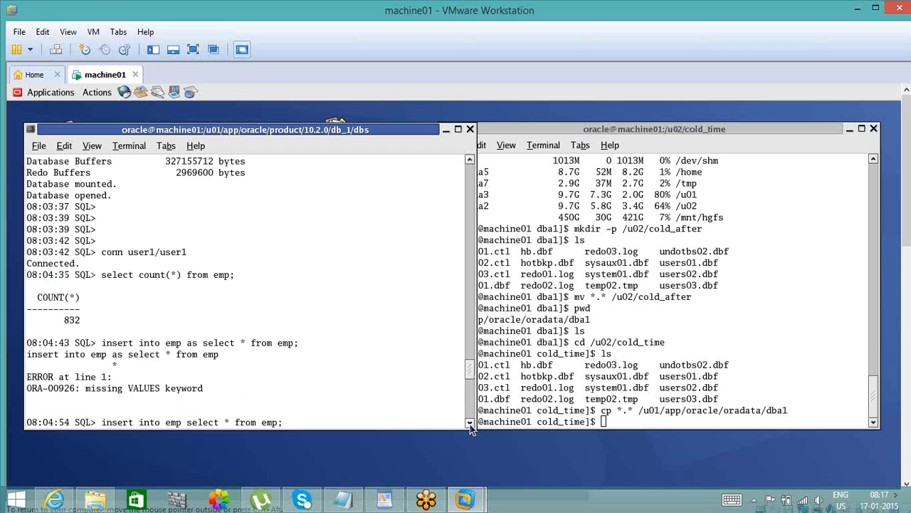
pyautogui.click(470, 424)
pyautogui.click(469, 424)
pyautogui.click(470, 425)
pyautogui.click(470, 424)
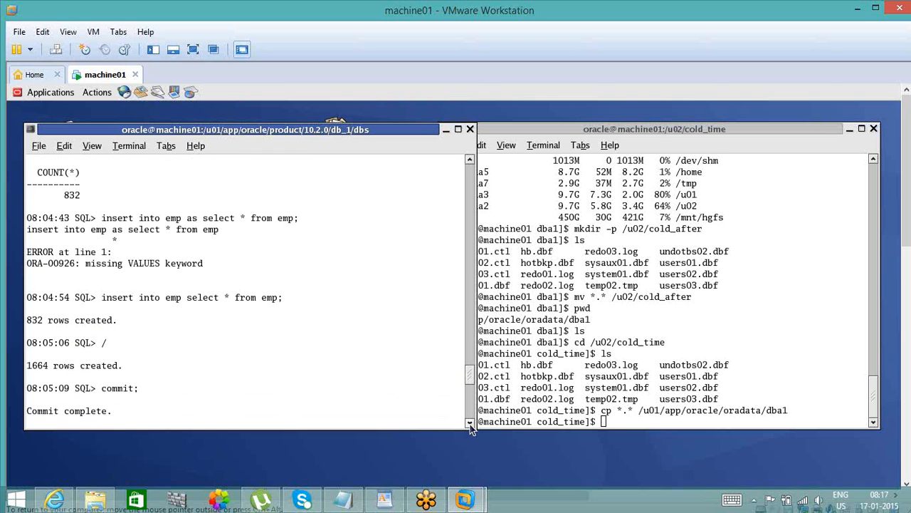
pyautogui.click(470, 424)
pyautogui.click(470, 424)
pyautogui.click(470, 423)
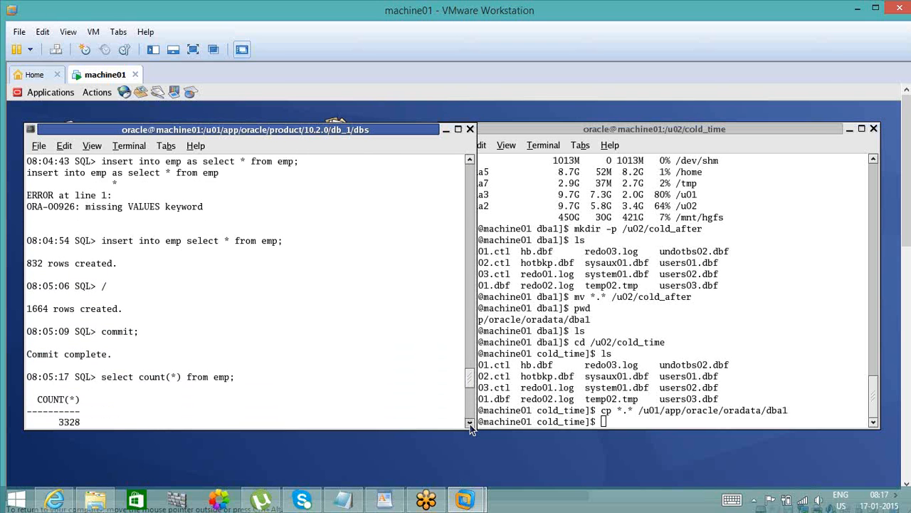
pyautogui.click(470, 424)
pyautogui.click(470, 425)
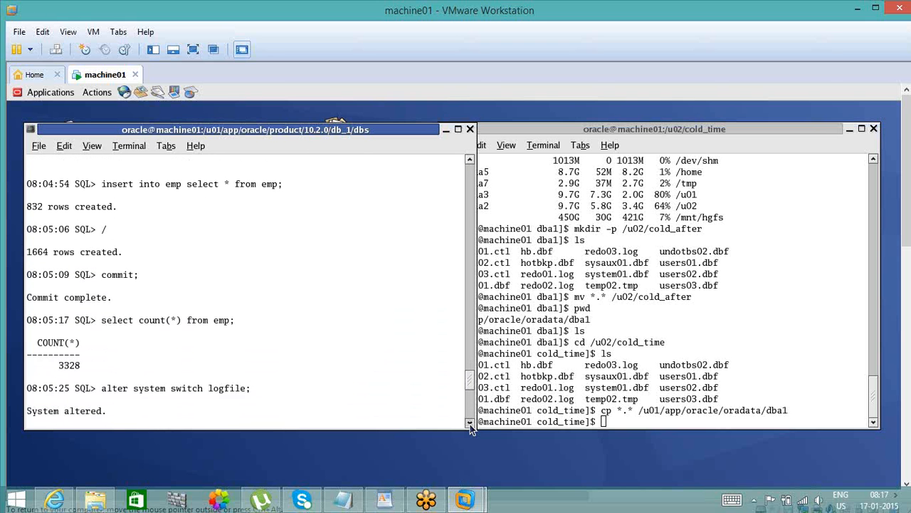
pyautogui.doubleClick(69, 354)
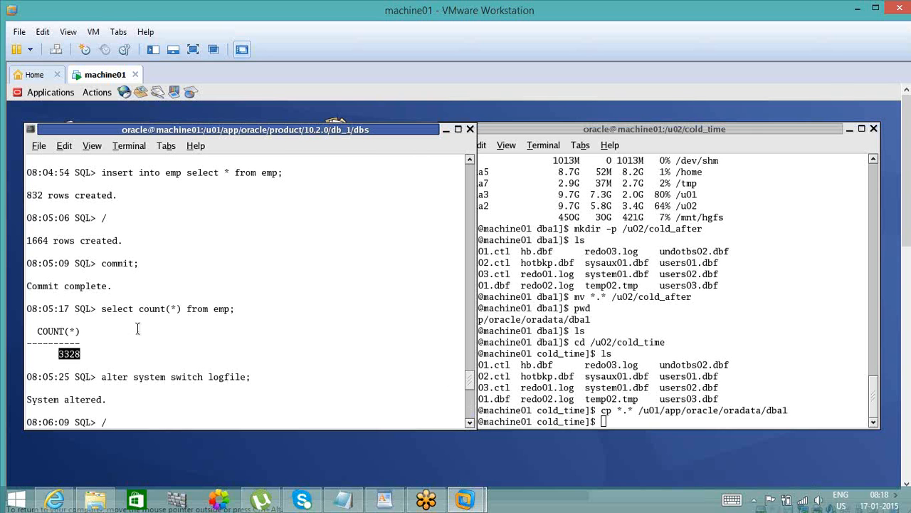
pyautogui.doubleClick(53, 310)
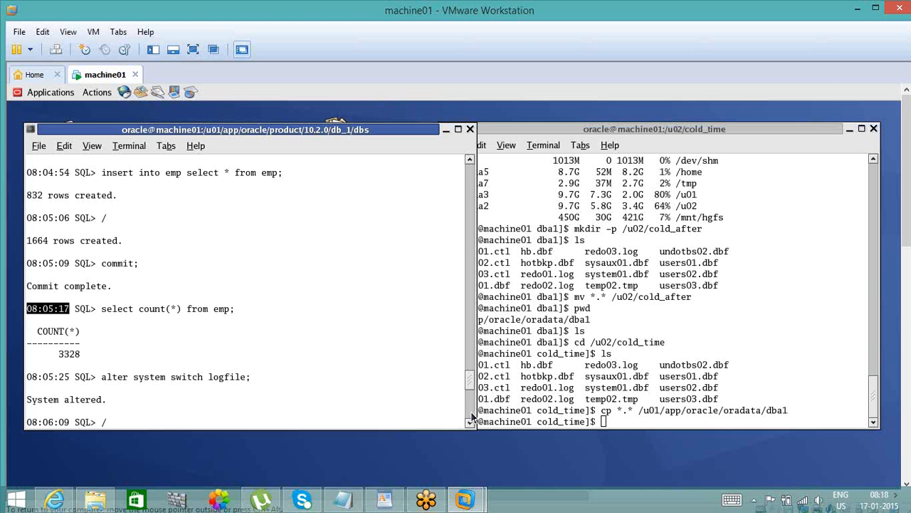
# - Check the latest emp row count and the until time used in the recovery statement
pyautogui.scroll(-8, 471, 417)
pyautogui.scroll(-7, 471, 417)
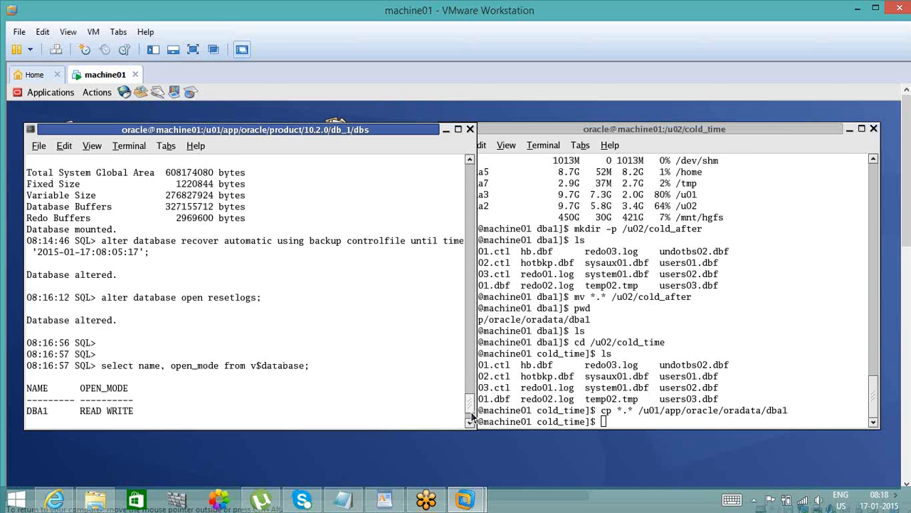
pyautogui.click(472, 415)
pyautogui.click(472, 415)
pyautogui.click(471, 415)
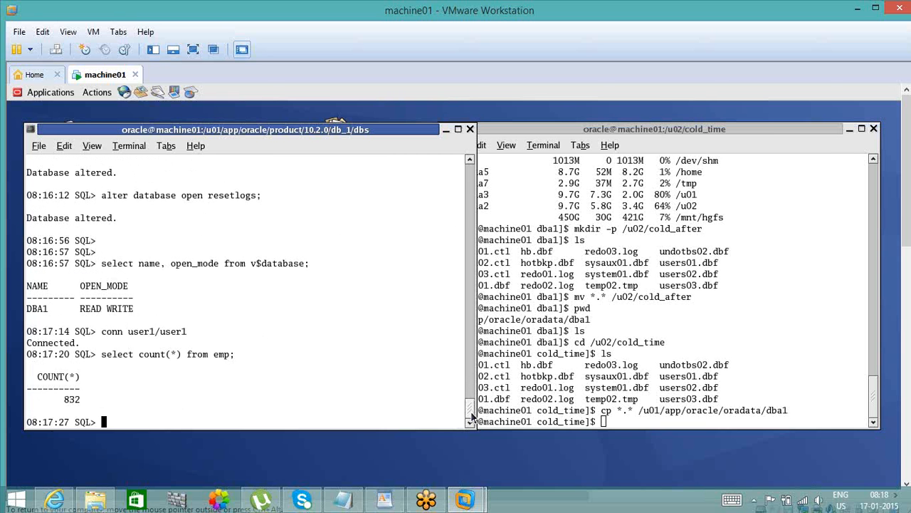
pyautogui.click(473, 161)
pyautogui.click(473, 161)
pyautogui.click(473, 162)
pyautogui.click(472, 162)
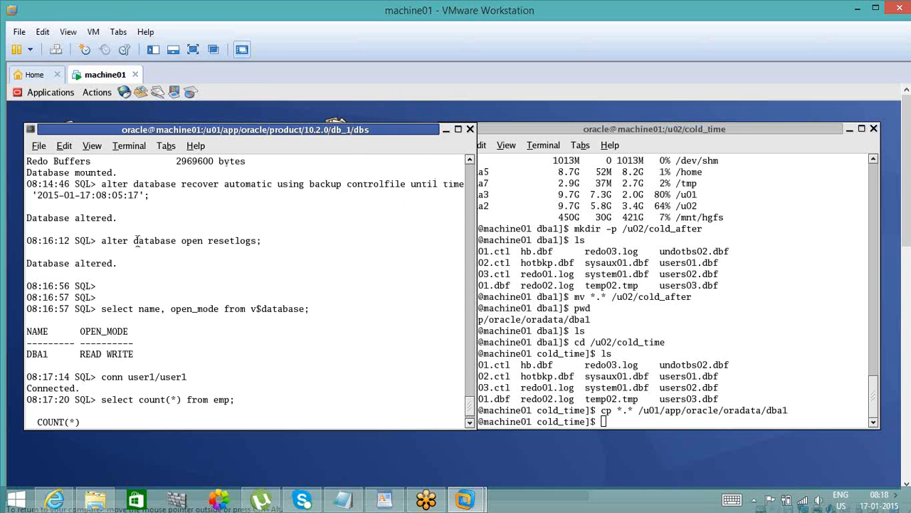
pyautogui.doubleClick(117, 194)
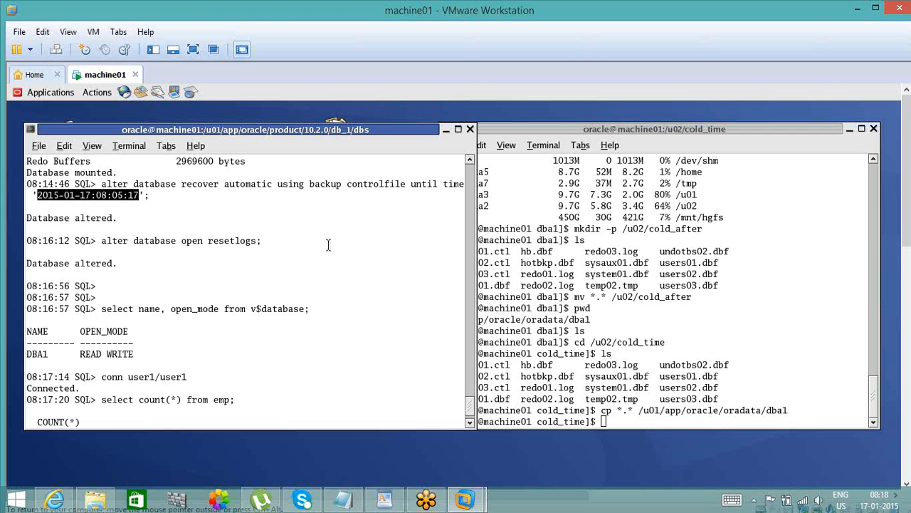
# - Trace the session output back from the recovery statement to the commit that follows the last emp inserts
pyautogui.click(469, 163)
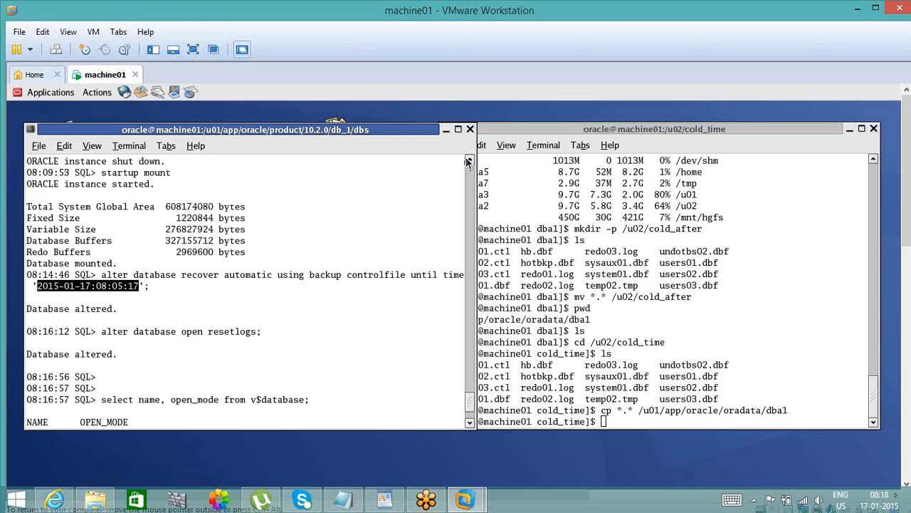
pyautogui.click(469, 162)
pyautogui.click(469, 161)
pyautogui.click(468, 162)
pyautogui.click(468, 162)
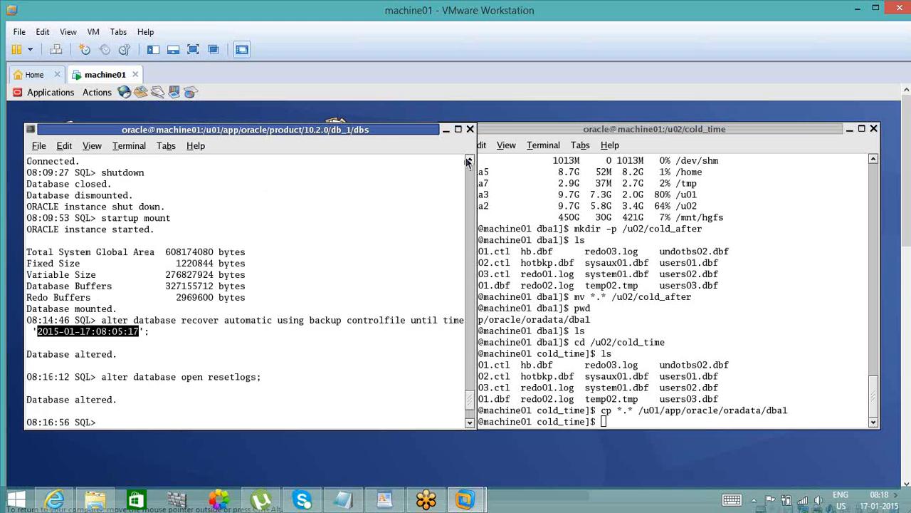
pyautogui.click(468, 161)
pyautogui.click(468, 162)
pyautogui.click(469, 162)
pyautogui.click(468, 161)
pyautogui.click(469, 162)
pyautogui.click(468, 162)
pyautogui.click(468, 161)
pyautogui.click(468, 161)
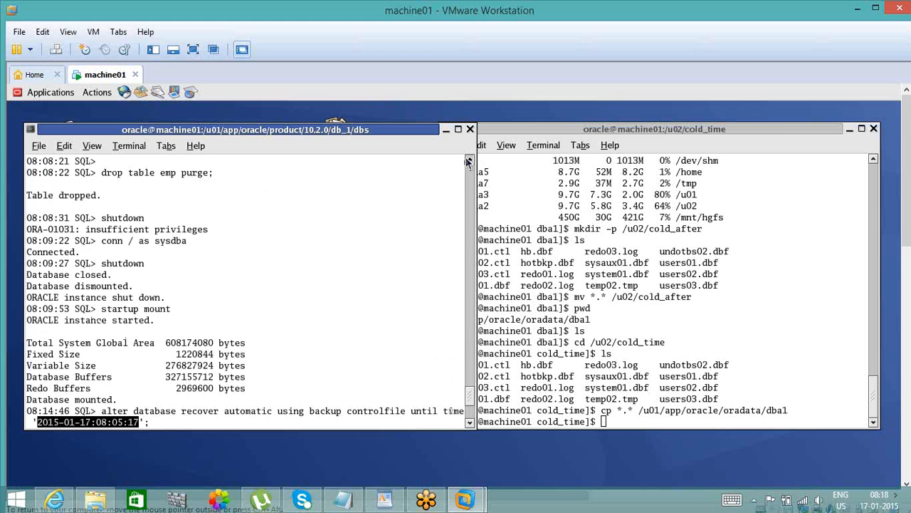
pyautogui.click(468, 162)
pyautogui.click(468, 162)
pyautogui.click(469, 162)
pyautogui.click(468, 162)
pyautogui.click(469, 162)
pyautogui.click(468, 162)
pyautogui.click(469, 161)
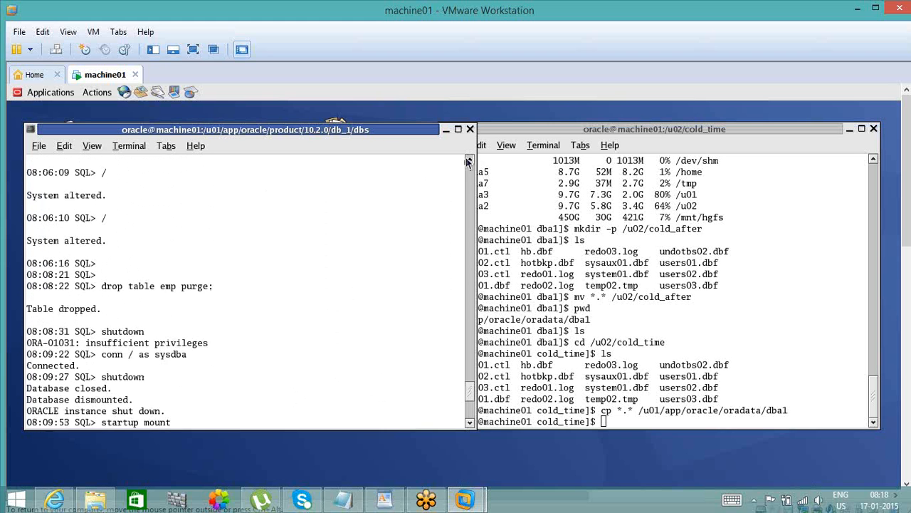
pyautogui.click(469, 162)
pyautogui.click(469, 161)
pyautogui.click(469, 161)
pyautogui.click(469, 162)
pyautogui.click(469, 161)
pyautogui.click(468, 161)
pyautogui.click(468, 161)
pyautogui.click(468, 162)
pyautogui.click(468, 161)
pyautogui.click(468, 162)
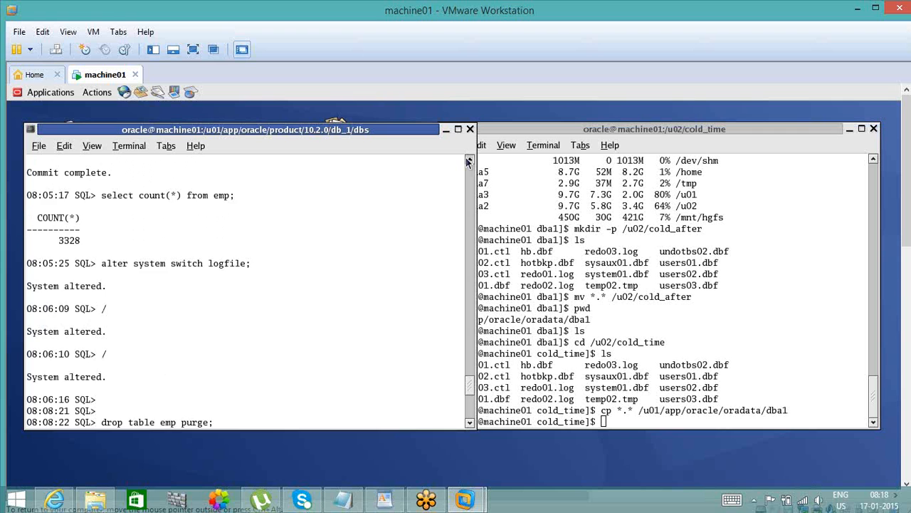
pyautogui.click(469, 161)
pyautogui.click(468, 162)
pyautogui.click(468, 161)
pyautogui.click(469, 161)
pyautogui.click(468, 162)
pyautogui.click(469, 162)
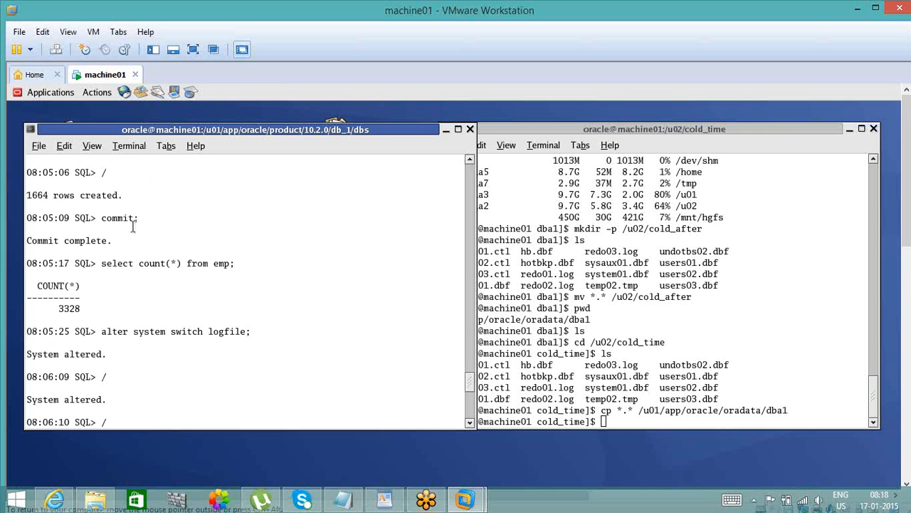
pyautogui.doubleClick(125, 218)
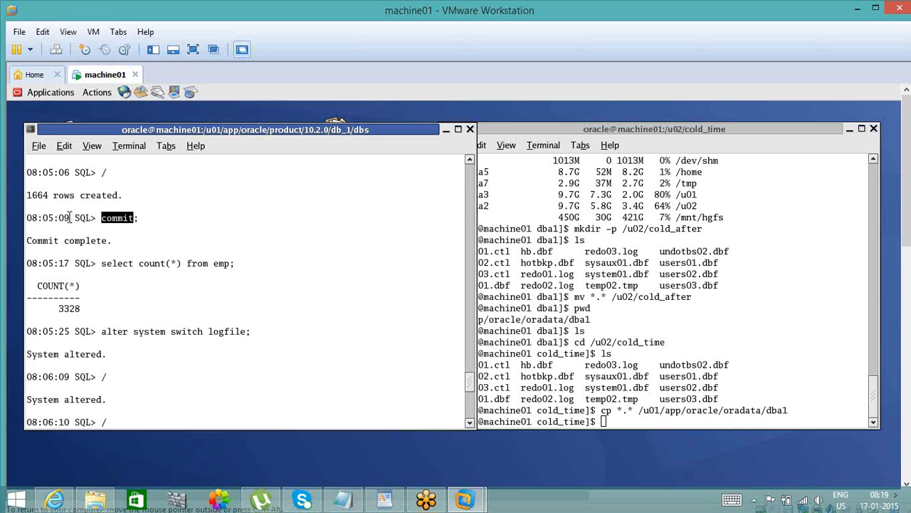
# - Copy the commit's prompt time 08:05:09 from the terminal and paste it on a new line below the after-cold-backup note in Notepad
pyautogui.moveTo(70, 217); pyautogui.dragTo(28, 212)
pyautogui.hotkey('ctrl', 'c')
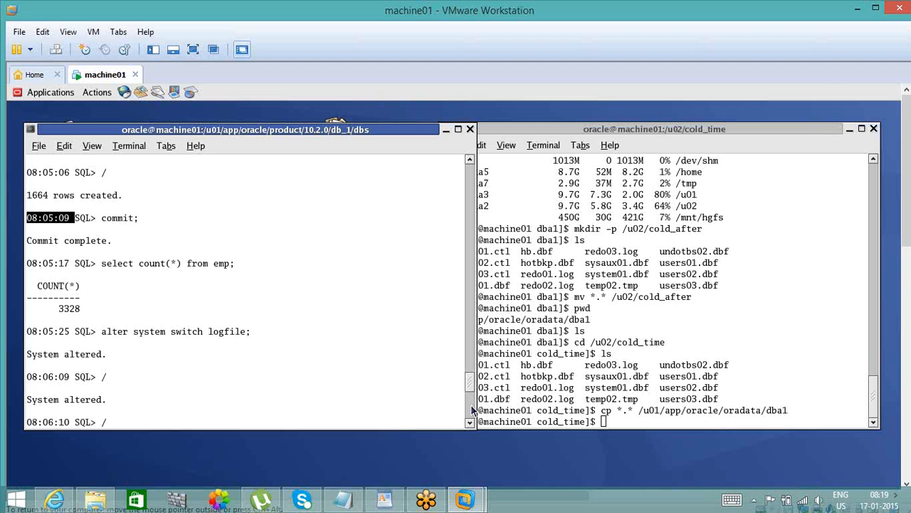
pyautogui.scroll(-10, 472, 410)
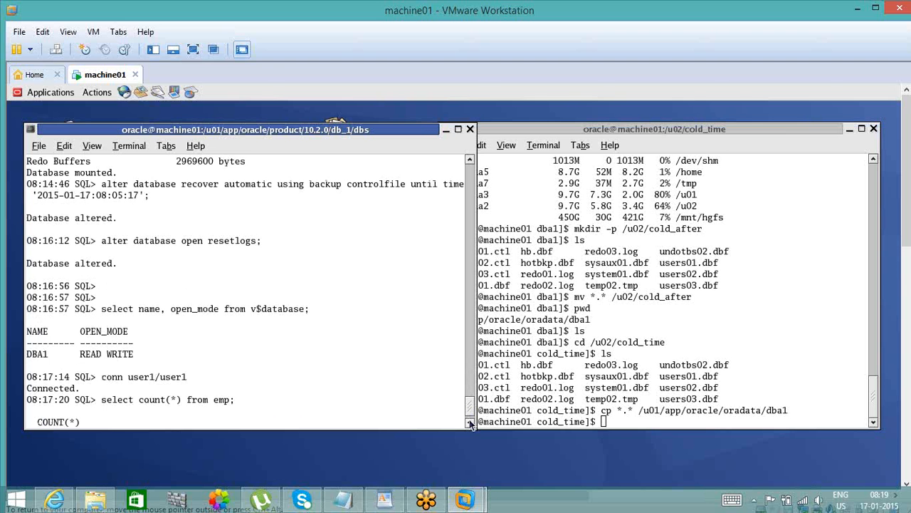
pyautogui.scroll(-4, 471, 425)
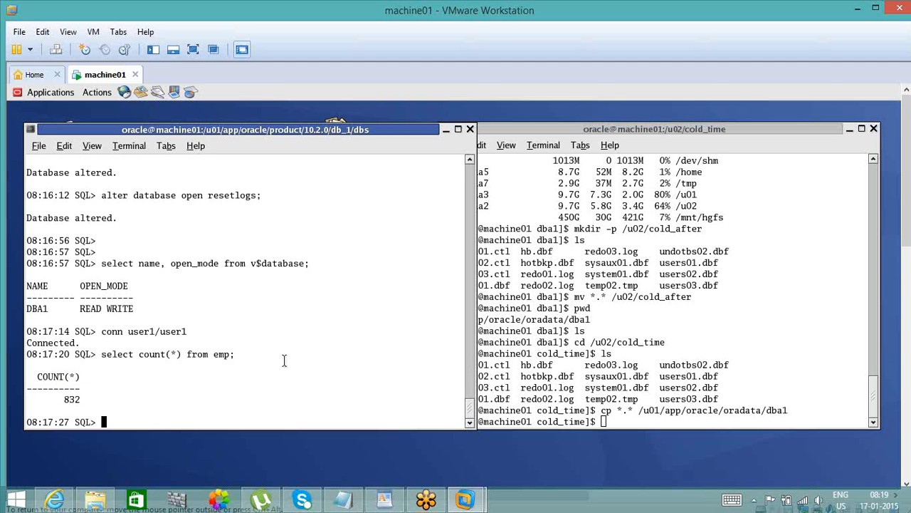
pyautogui.moveTo(343, 498)
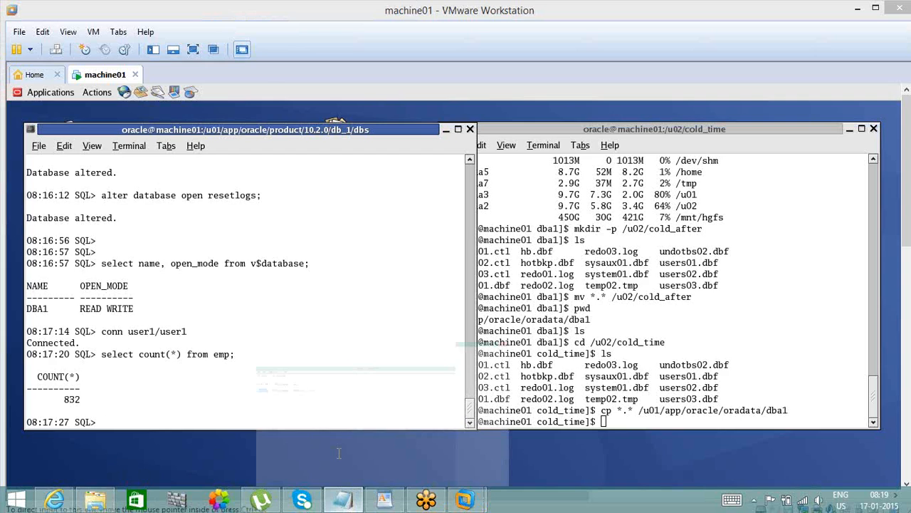
pyautogui.click(339, 453)
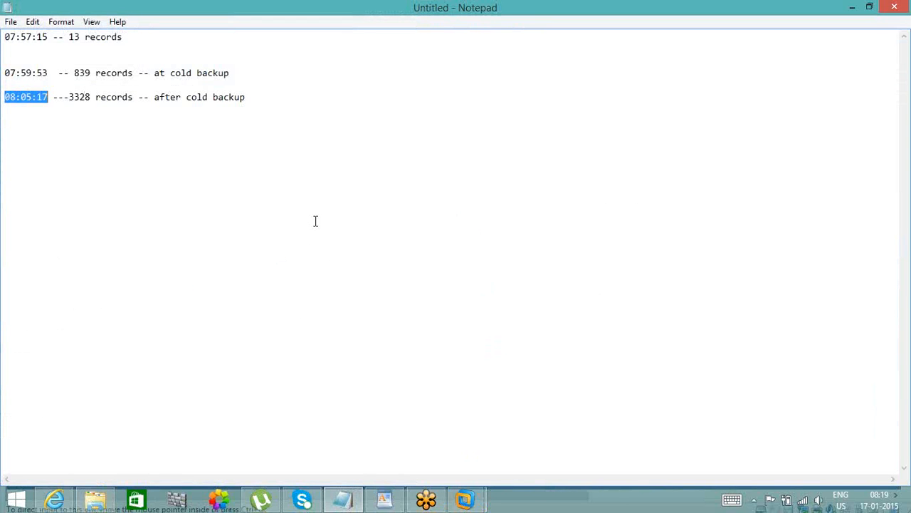
pyautogui.press('End')
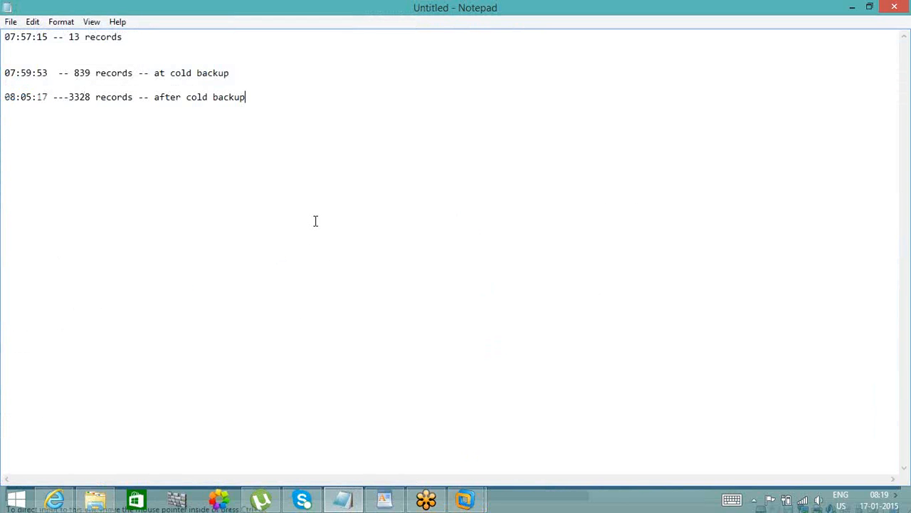
pyautogui.press('Return')
pyautogui.press('Return')
pyautogui.press('Return')
pyautogui.write('v')
pyautogui.press('BackSpace')
pyautogui.press('BackSpace')
pyautogui.hotkey('ctrl', 'v')
# - Return to the machine01 terminal and check the prompt time of the drop table emp purge statement
pyautogui.moveTo(465, 498)
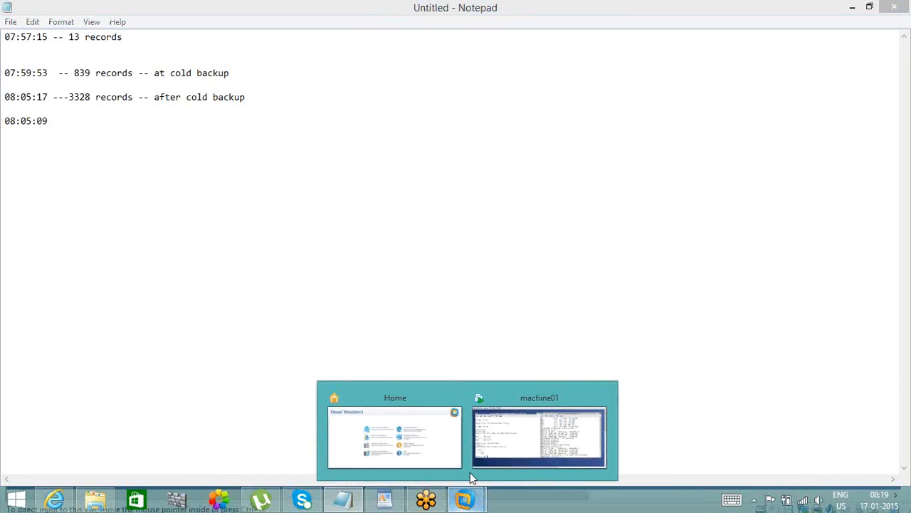
pyautogui.click(509, 442)
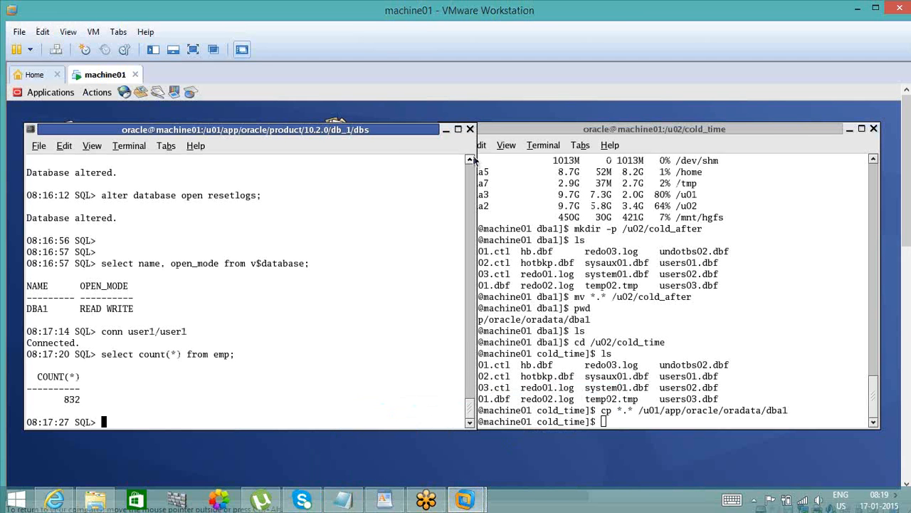
pyautogui.click(472, 159)
pyautogui.click(473, 160)
pyautogui.click(473, 160)
pyautogui.click(473, 159)
pyautogui.scroll(3, 473, 160)
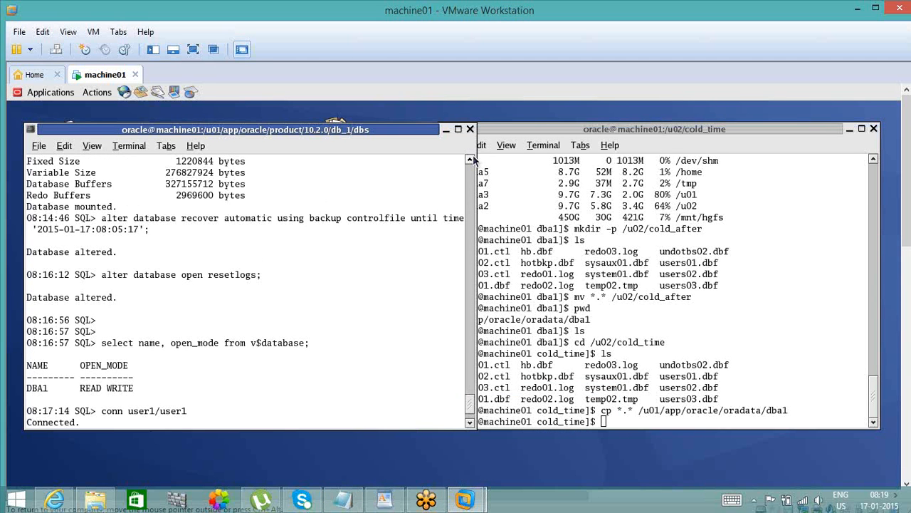
pyautogui.scroll(3, 473, 160)
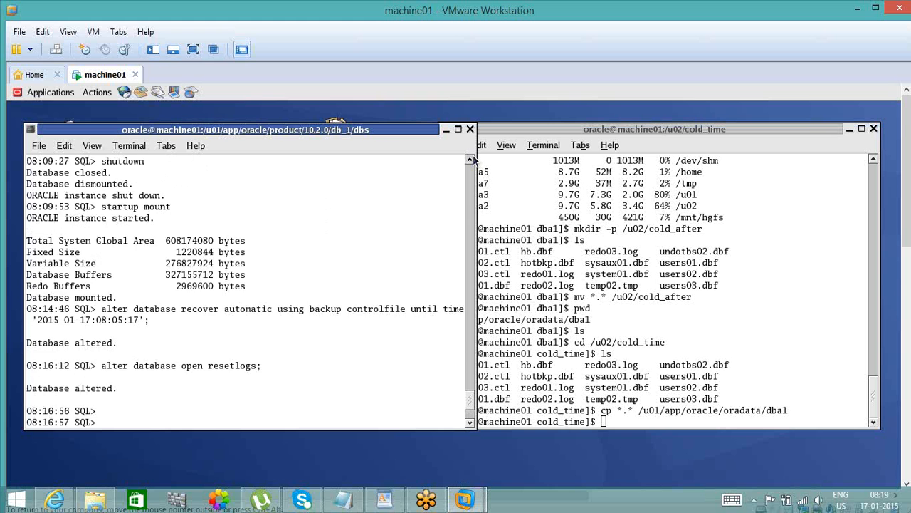
pyautogui.scroll(3, 473, 160)
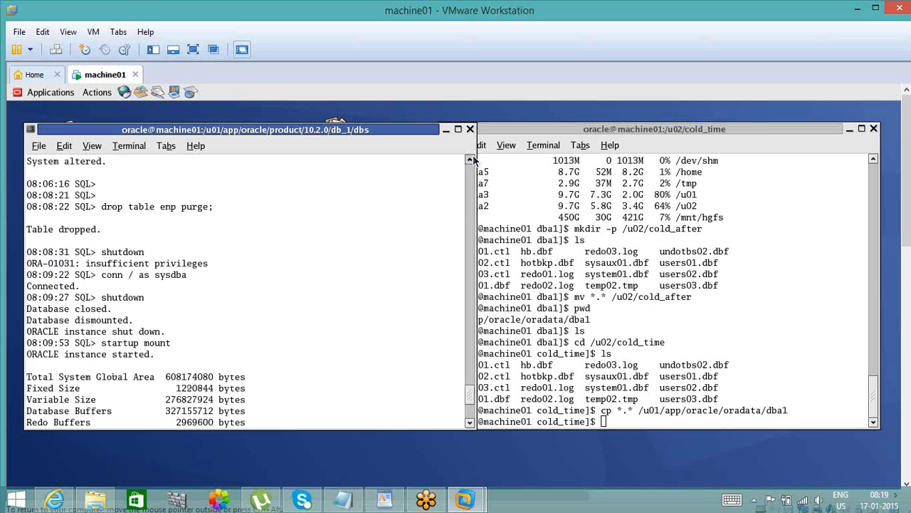
pyautogui.scroll(3, 474, 160)
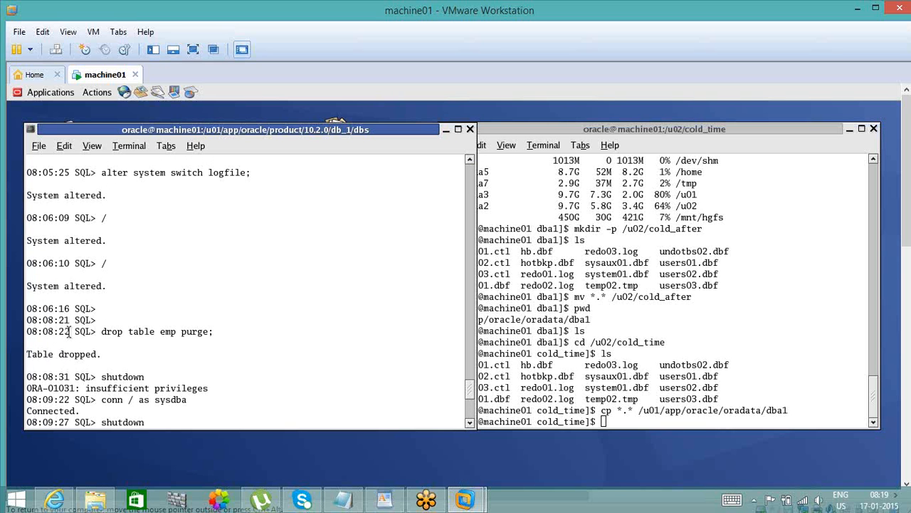
pyautogui.doubleClick(58, 331)
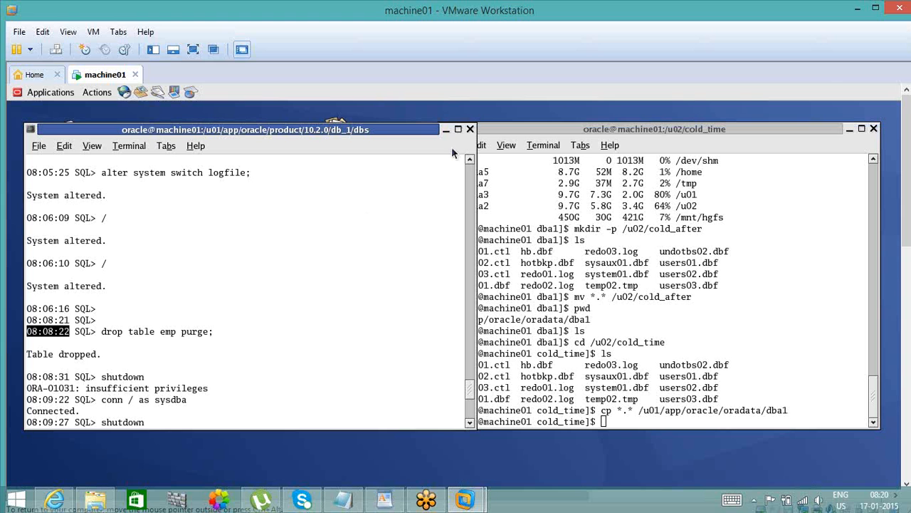
# - Review the emp inserts after the cold backup and the row count query that precedes them
pyautogui.moveTo(470, 163); pyautogui.dragTo(471, 163)
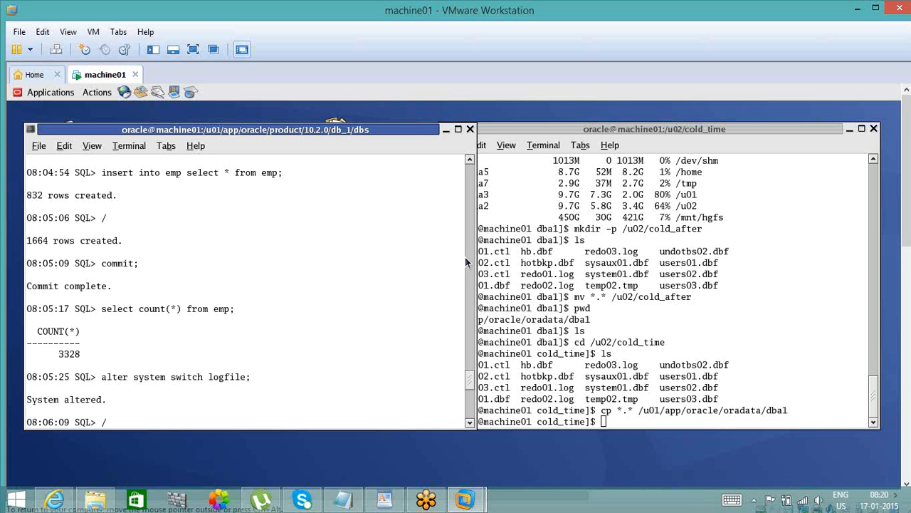
pyautogui.click(469, 164)
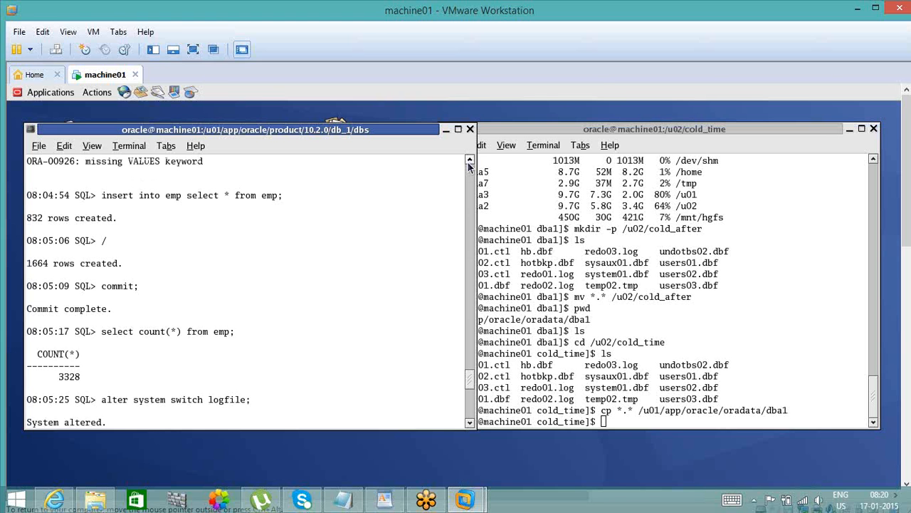
pyautogui.click(469, 164)
pyautogui.click(469, 164)
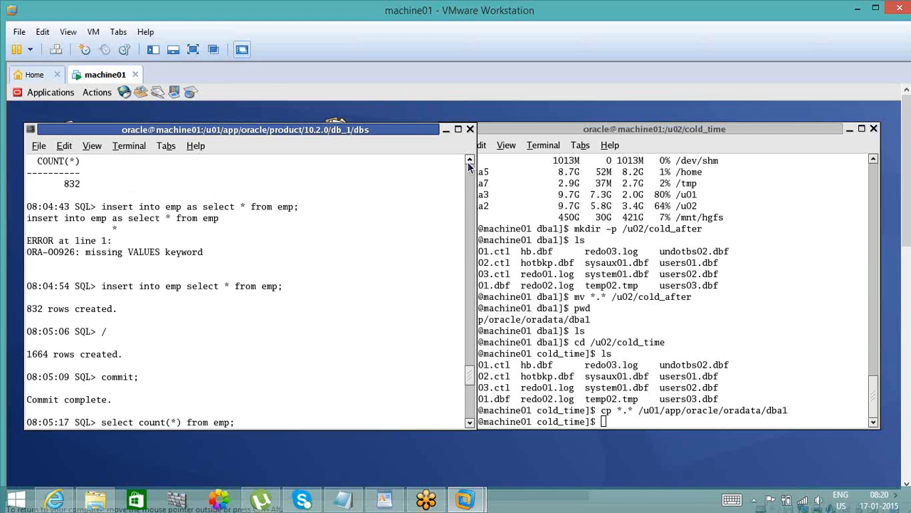
pyautogui.click(469, 163)
pyautogui.click(469, 164)
pyautogui.click(469, 164)
# - Trace the output back past the shutdown, startup and log switches to the emp inserts and count made before the cold backup
pyautogui.click(469, 164)
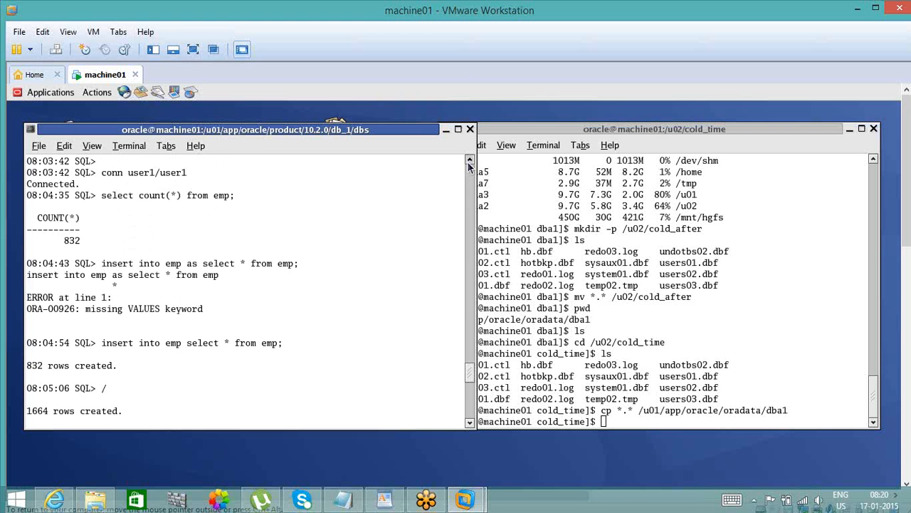
pyautogui.click(469, 164)
pyautogui.click(469, 163)
pyautogui.click(469, 163)
pyautogui.click(469, 163)
pyautogui.click(469, 163)
pyautogui.click(469, 164)
pyautogui.click(469, 163)
pyautogui.click(469, 163)
pyautogui.click(469, 163)
pyautogui.click(469, 164)
pyautogui.click(469, 164)
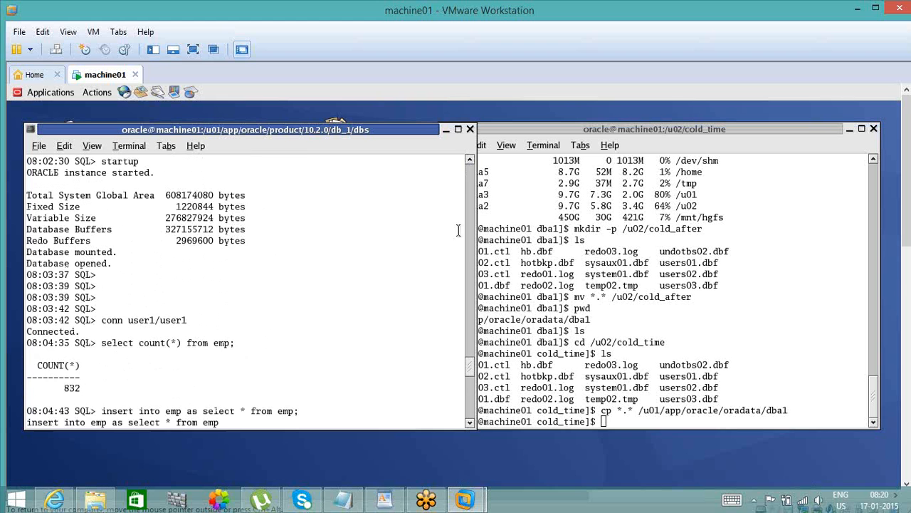
pyautogui.click(469, 164)
pyautogui.click(470, 164)
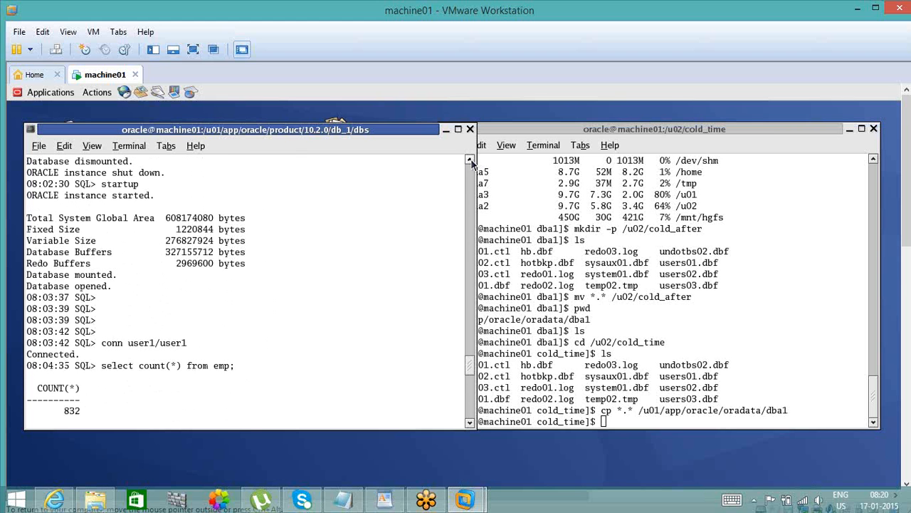
pyautogui.click(469, 164)
pyautogui.click(470, 164)
pyautogui.click(469, 161)
pyautogui.click(469, 162)
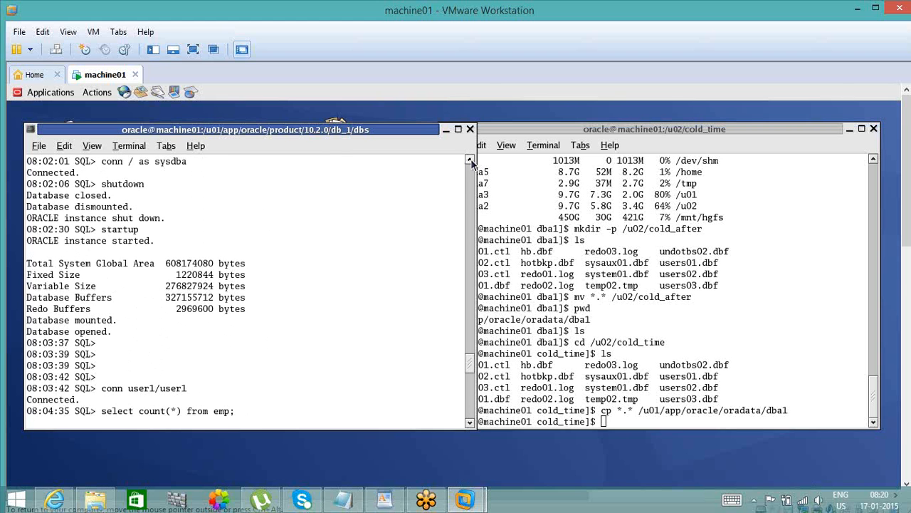
pyautogui.click(469, 162)
pyautogui.click(470, 161)
pyautogui.click(469, 162)
pyautogui.click(469, 162)
pyautogui.click(469, 161)
pyautogui.click(469, 162)
pyautogui.click(469, 162)
pyautogui.click(469, 162)
pyautogui.click(469, 162)
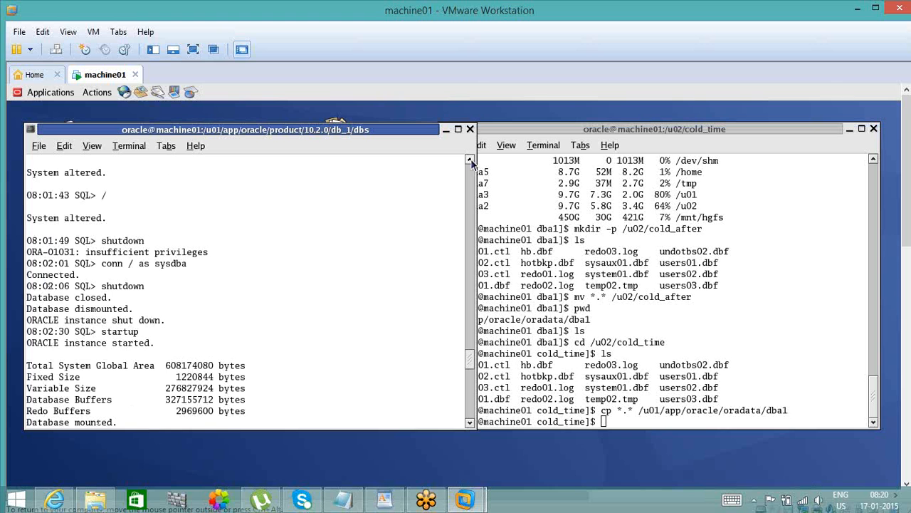
pyautogui.click(469, 161)
pyautogui.click(469, 162)
pyautogui.click(469, 161)
pyautogui.click(469, 161)
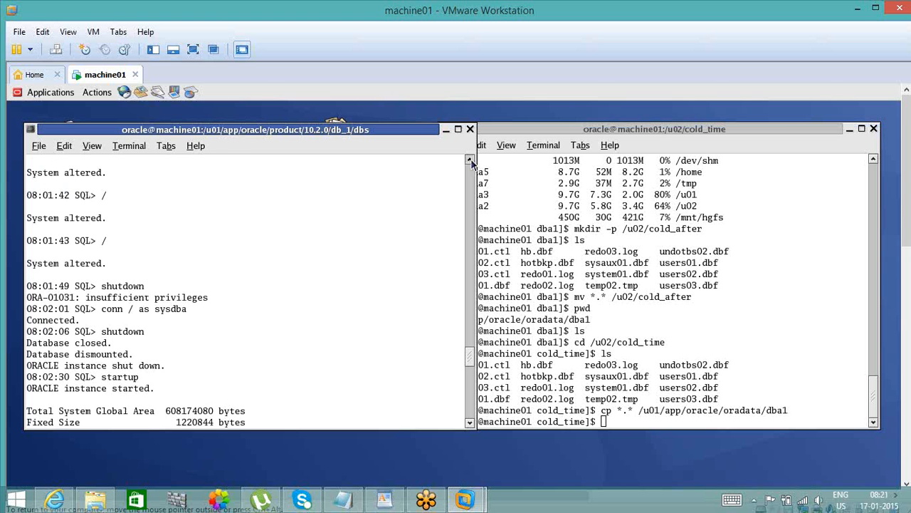
pyautogui.doubleClick(469, 162)
pyautogui.doubleClick(469, 161)
pyautogui.doubleClick(469, 162)
pyautogui.doubleClick(469, 162)
pyautogui.doubleClick(470, 162)
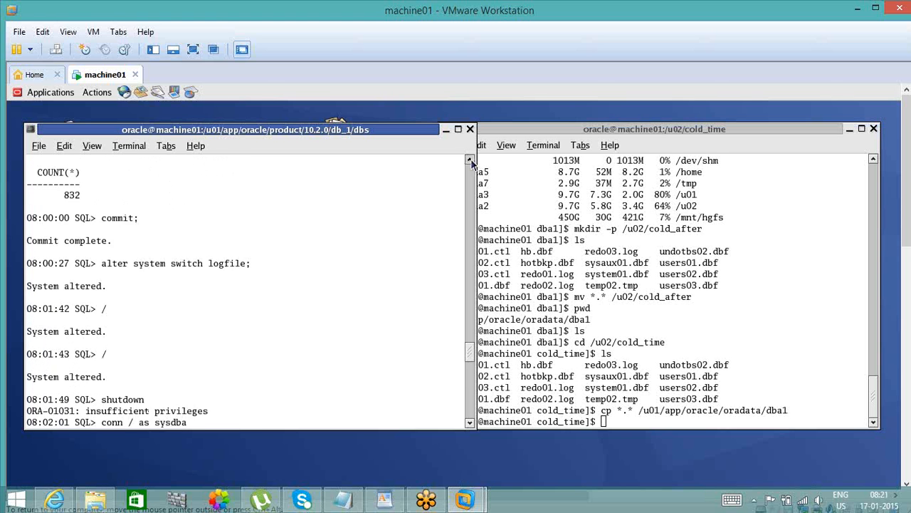
pyautogui.click(469, 162)
pyautogui.click(469, 161)
pyautogui.click(469, 161)
pyautogui.click(469, 161)
pyautogui.click(469, 162)
pyautogui.click(469, 162)
pyautogui.click(469, 162)
pyautogui.click(470, 162)
pyautogui.click(469, 162)
pyautogui.click(469, 162)
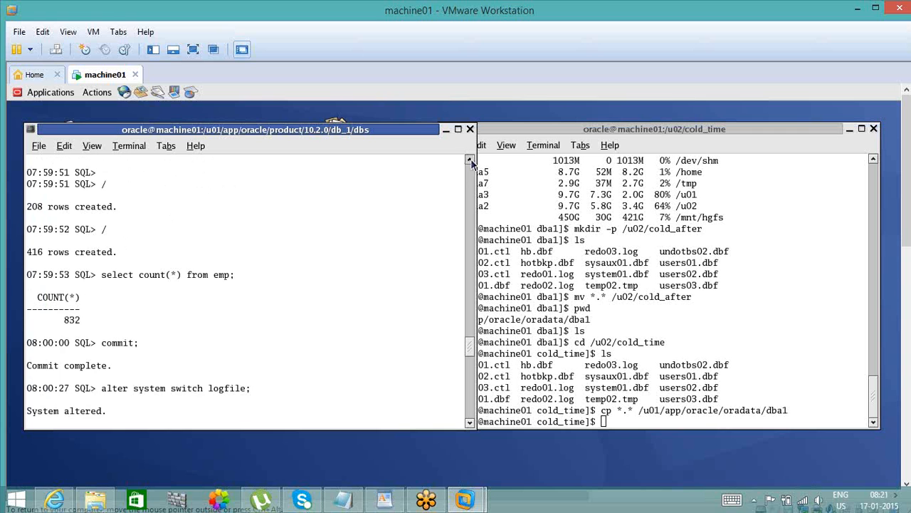
pyautogui.click(469, 161)
pyautogui.click(469, 161)
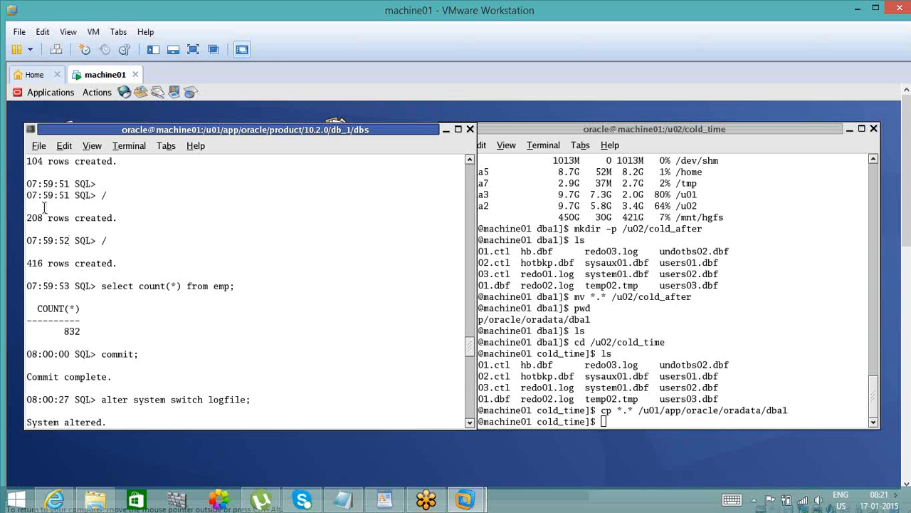
# - Copy the prompt time 07:59:51 of the 208-row emp insert into Notepad, on its own line above the 07:59:53 note
pyautogui.moveTo(74, 195); pyautogui.dragTo(27, 196)
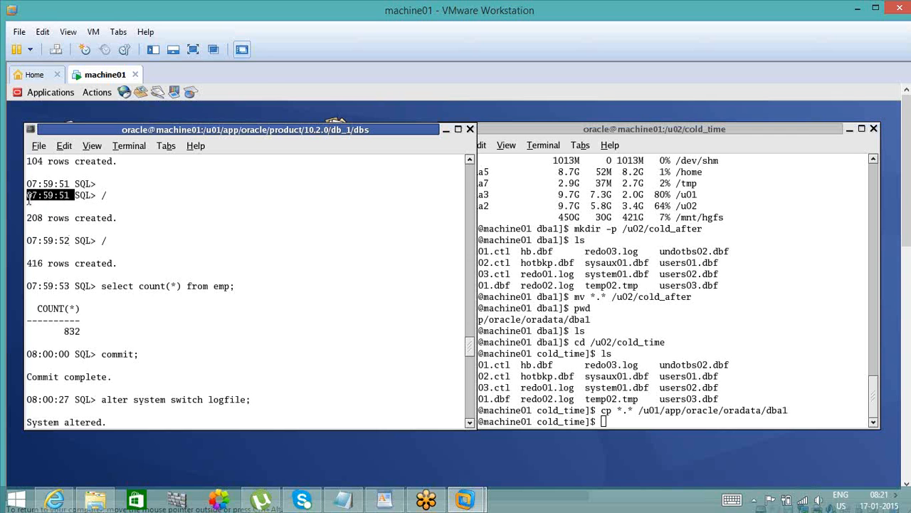
pyautogui.click(343, 499)
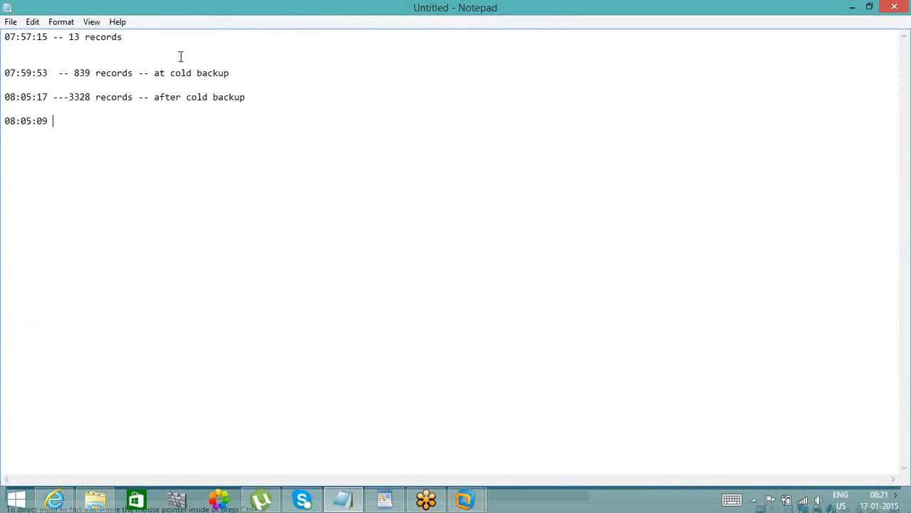
pyautogui.click(180, 57)
pyautogui.press('Return')
pyautogui.press('Return')
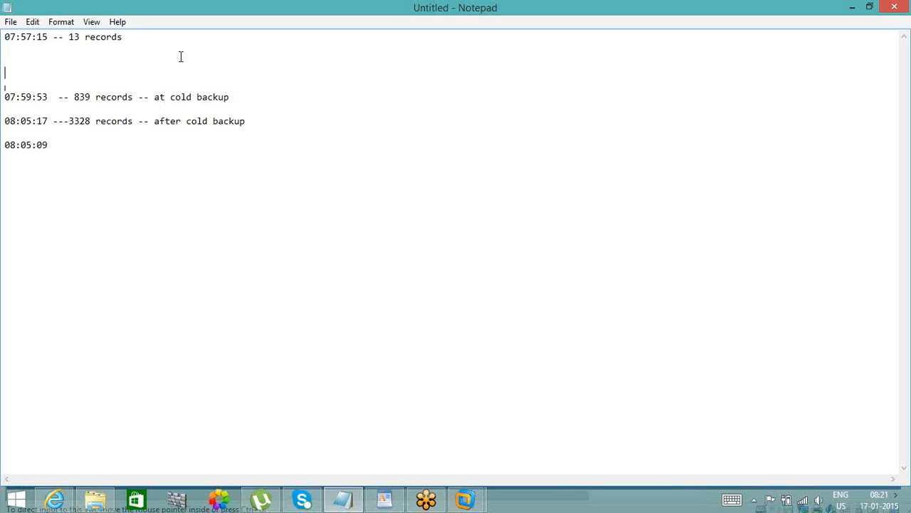
pyautogui.write('07:59:51')
# - Return to the machine01 terminal and get a fresh SQL prompt at the end of the session output
pyautogui.moveTo(466, 499)
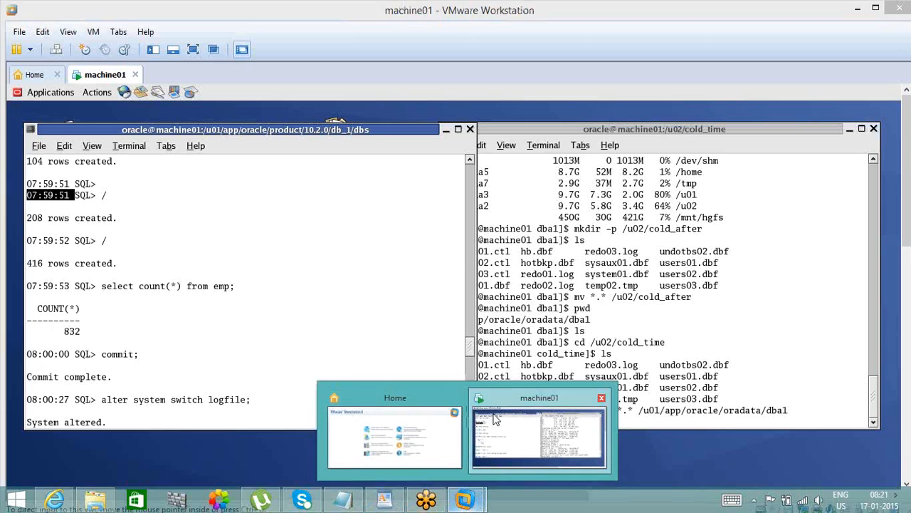
pyautogui.click(490, 418)
pyautogui.click(469, 403)
pyautogui.click(470, 403)
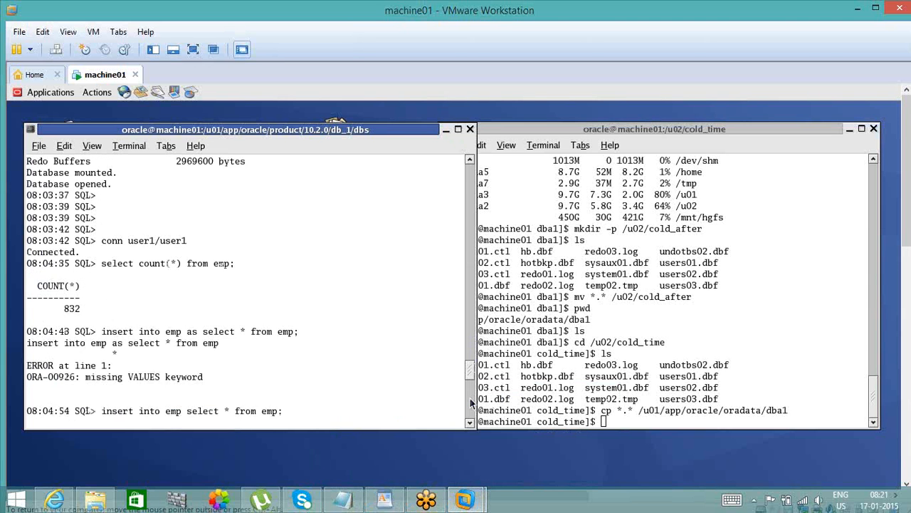
pyautogui.click(470, 403)
pyautogui.click(469, 418)
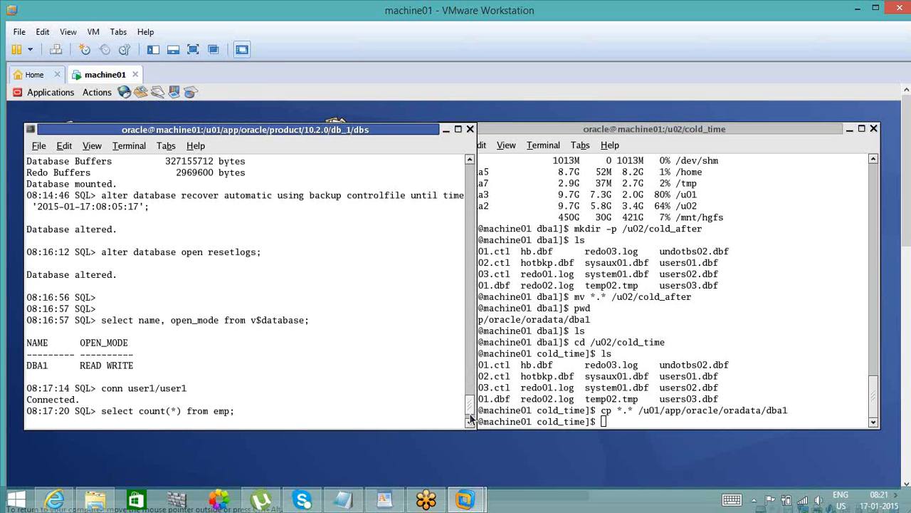
pyautogui.moveTo(470, 414); pyautogui.dragTo(469, 413)
pyautogui.press('Return')
pyautogui.press('Return')
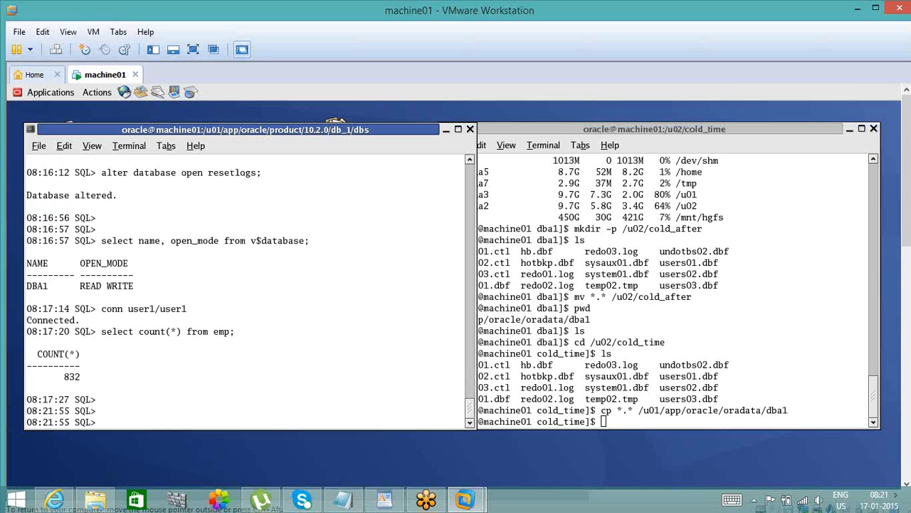
# - Try to shut down the database from the user1 session, and exit SQL*Plus
pyautogui.write('shutdown')
pyautogui.press('Return')
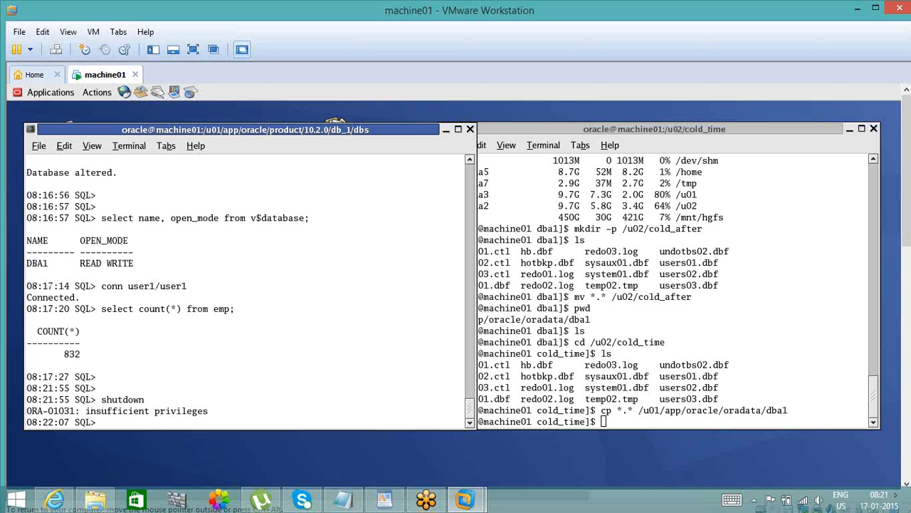
pyautogui.write('ext')
pyautogui.press('Return')
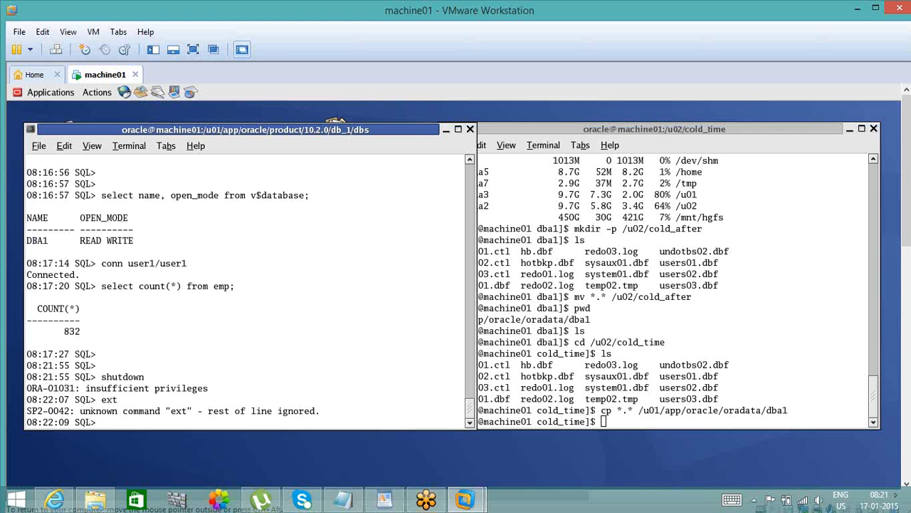
pyautogui.write('exit')
pyautogui.press('Return')
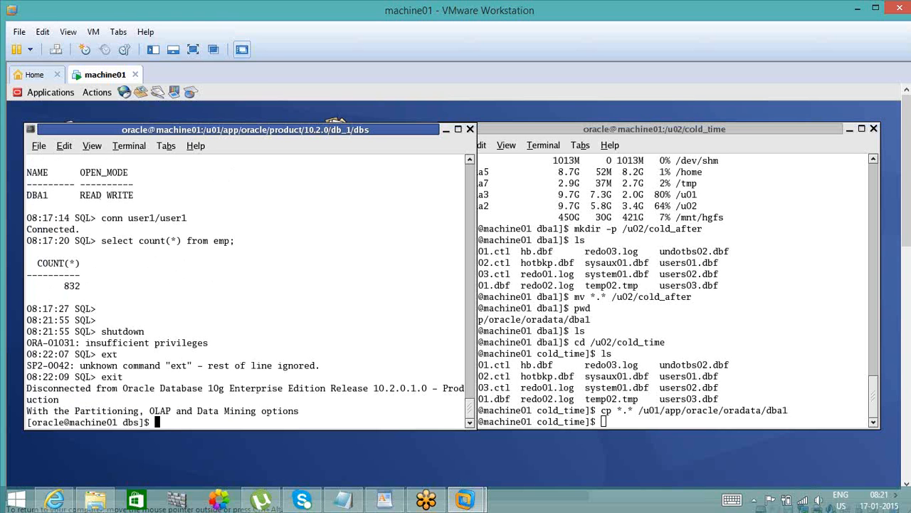
# - Try to run conn / as sysdba from the shell prompt
pyautogui.write('sq')
pyautogui.press('BackSpace')
pyautogui.press('BackSpace')
pyautogui.write('conn / as sysdba')
pyautogui.press('Return')
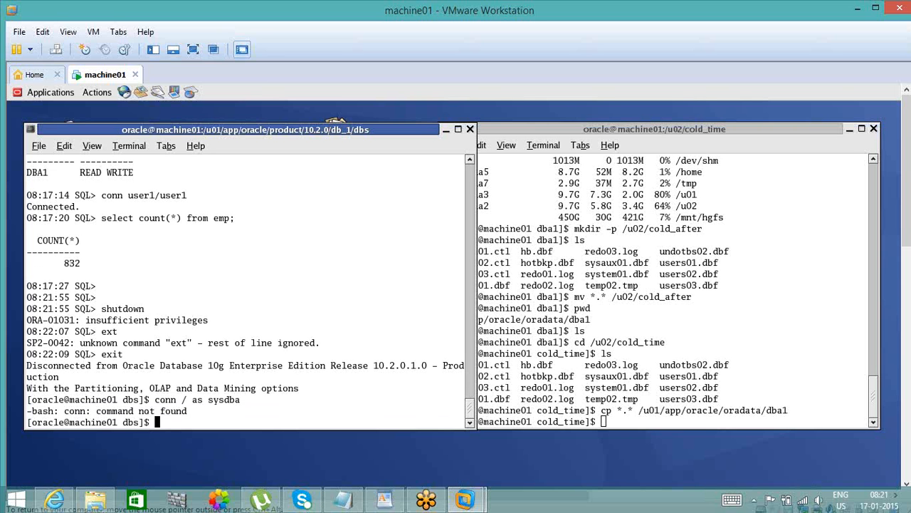
# - Start SQL*Plus from the shell, connected as sysdba through operating system authentication
pyautogui.write('sqlplus / as sysdba')
pyautogui.press('Return')
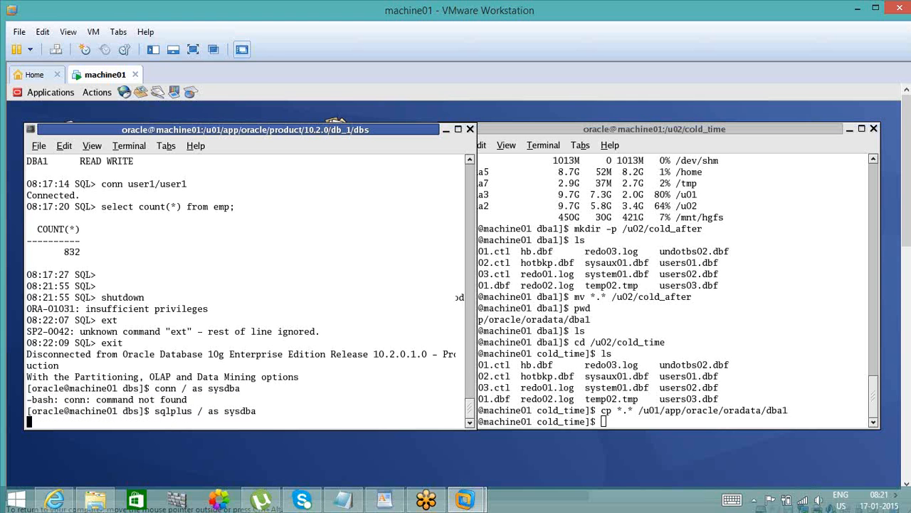
# - Shut down the database instance from the sysdba session and wait for a new SQL prompt
pyautogui.write('st')
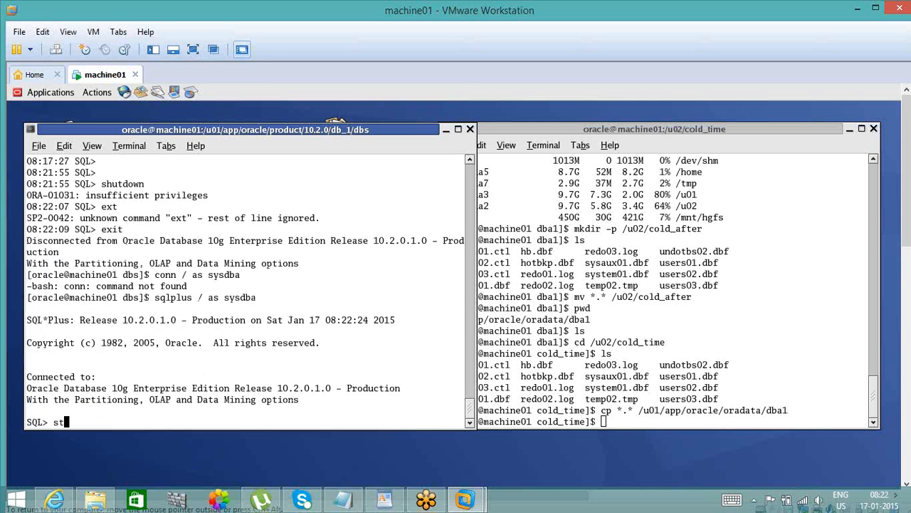
pyautogui.press('BackSpace')
pyautogui.write('hutdonw')
pyautogui.press('BackSpace')
pyautogui.press('BackSpace')
pyautogui.write('wn')
pyautogui.press('Return')
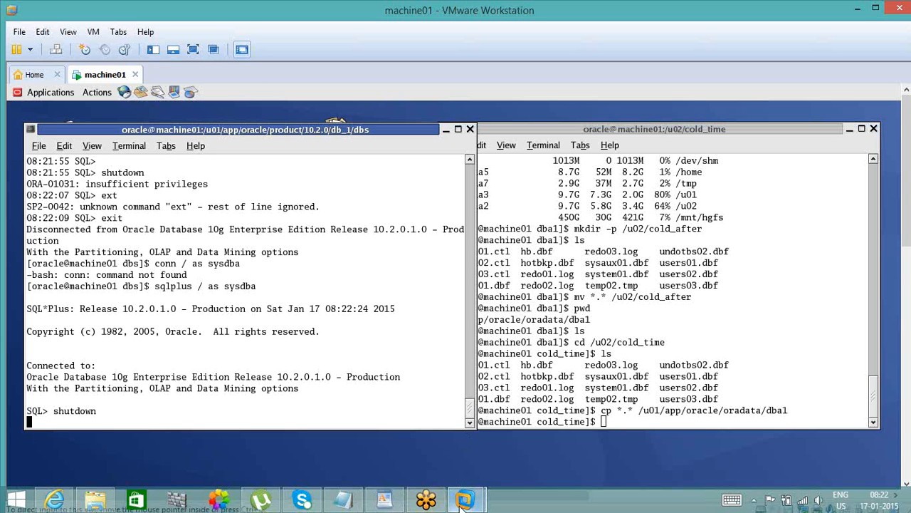
pyautogui.moveTo(464, 502)
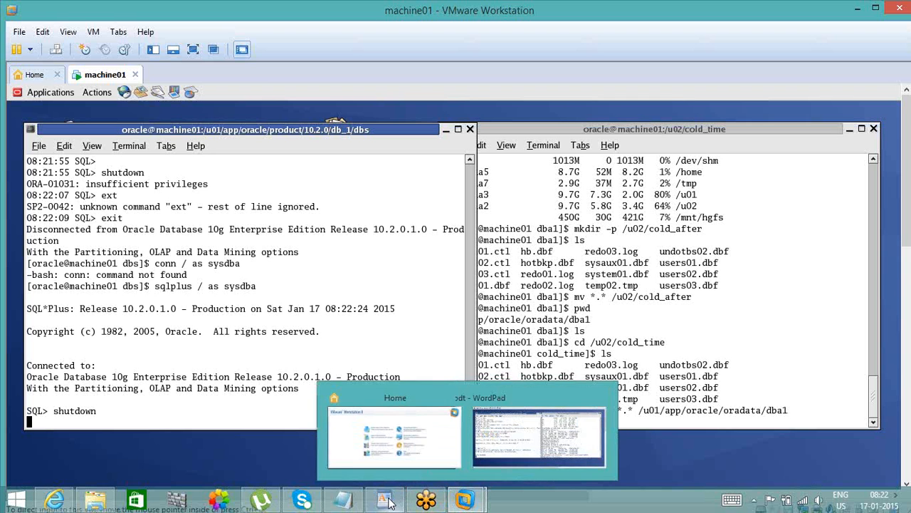
pyautogui.moveTo(358, 504)
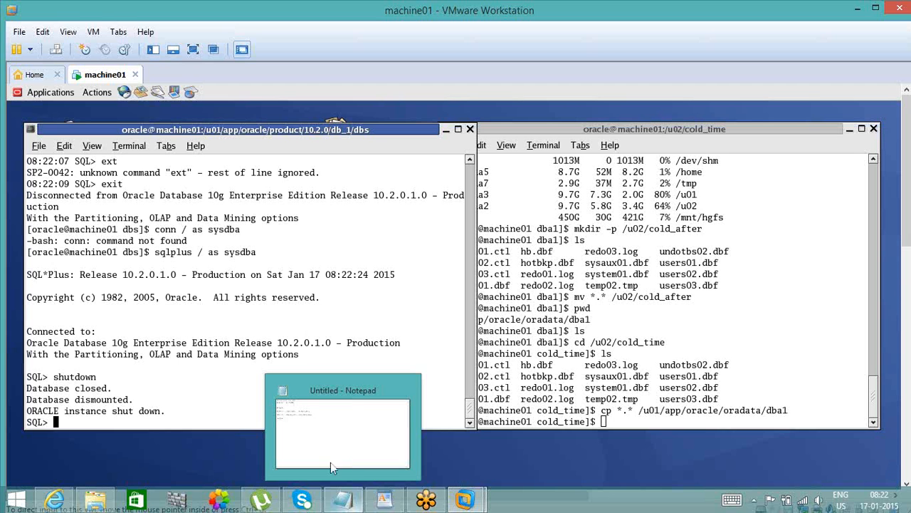
pyautogui.press('Return')
pyautogui.press('Return')
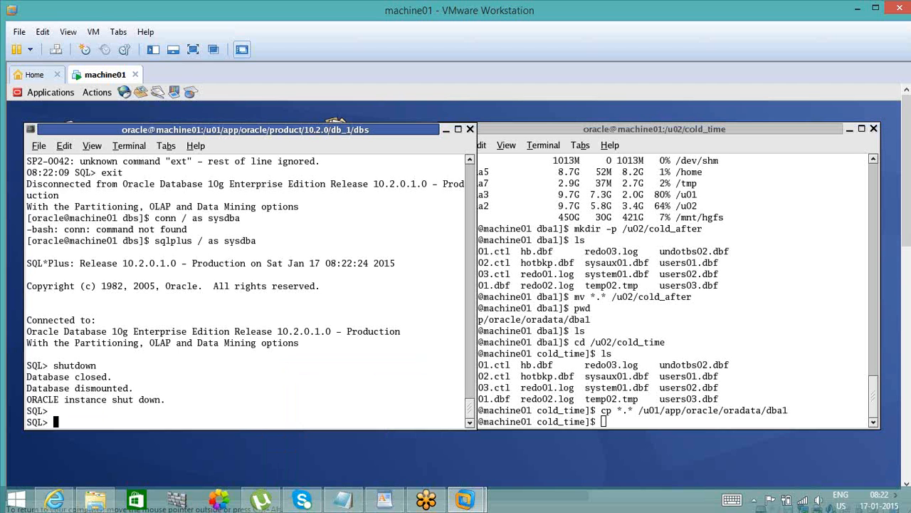
# - In the cold_time terminal, change to /u01/app/oracle/oradata/dba1 and list its files
pyautogui.click(655, 365)
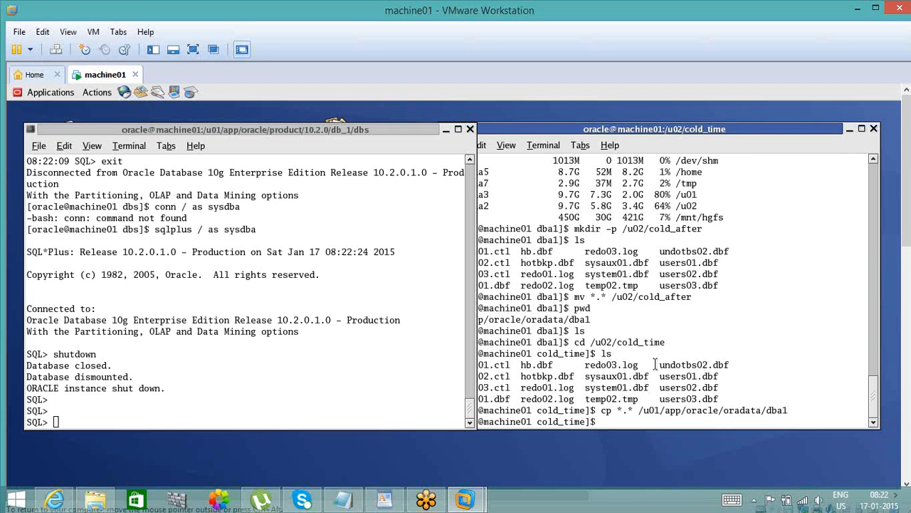
pyautogui.doubleClick(697, 410)
pyautogui.write('cp')
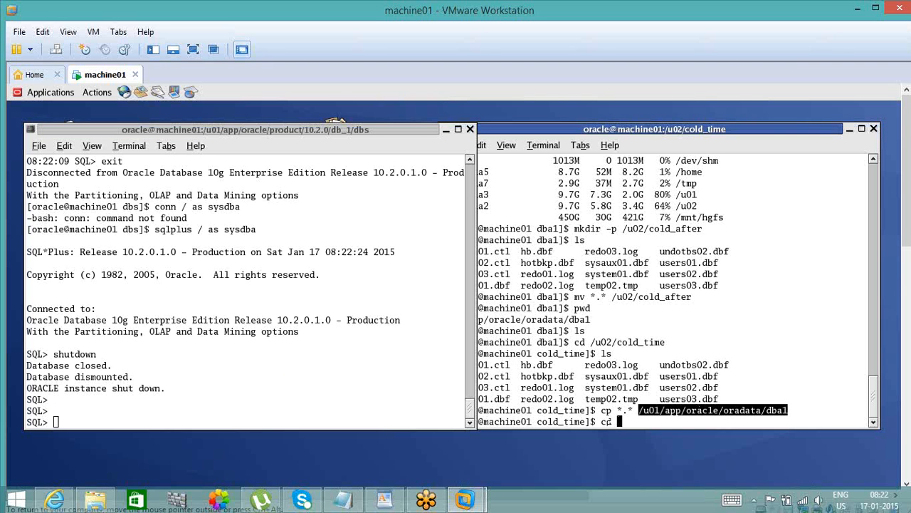
pyautogui.middleClick(641, 421)
pyautogui.press('Return')
pyautogui.write('ls')
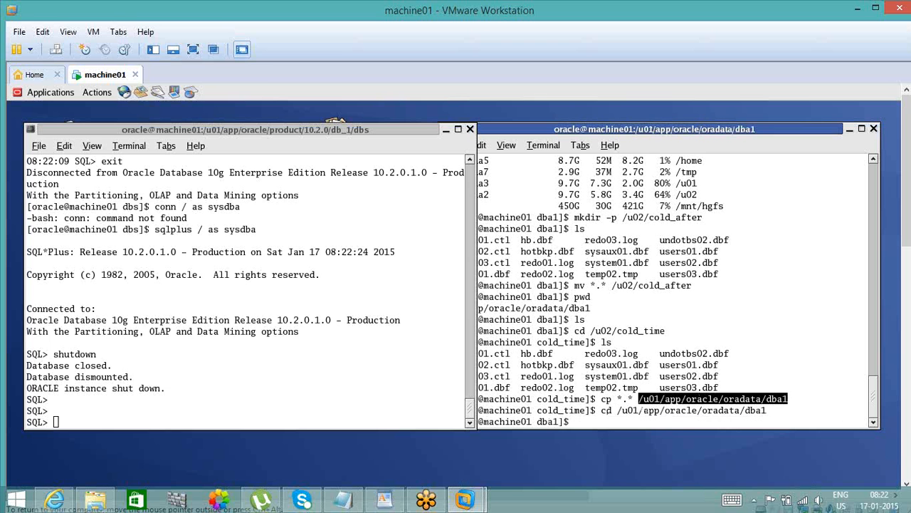
pyautogui.press('Return')
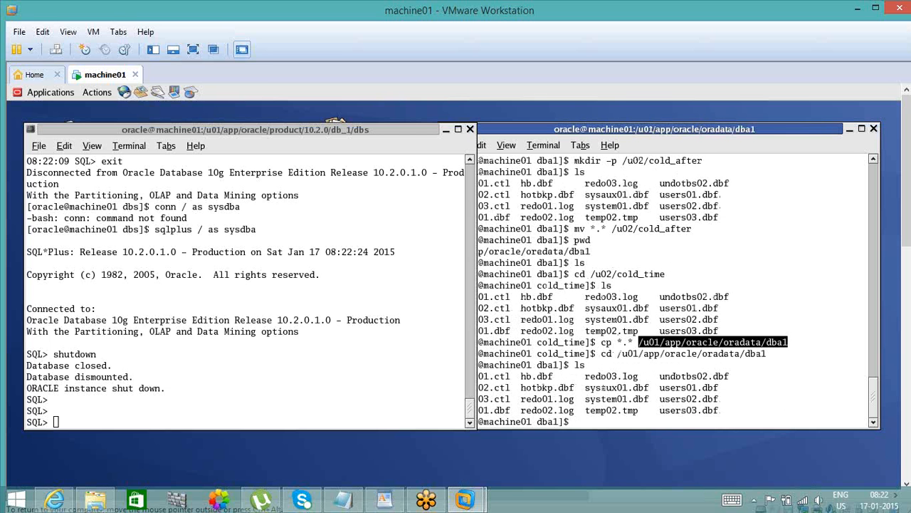
# - Remove all *.* files from the dba1 data directory
pyautogui.click(662, 136)
pyautogui.write('rm *')
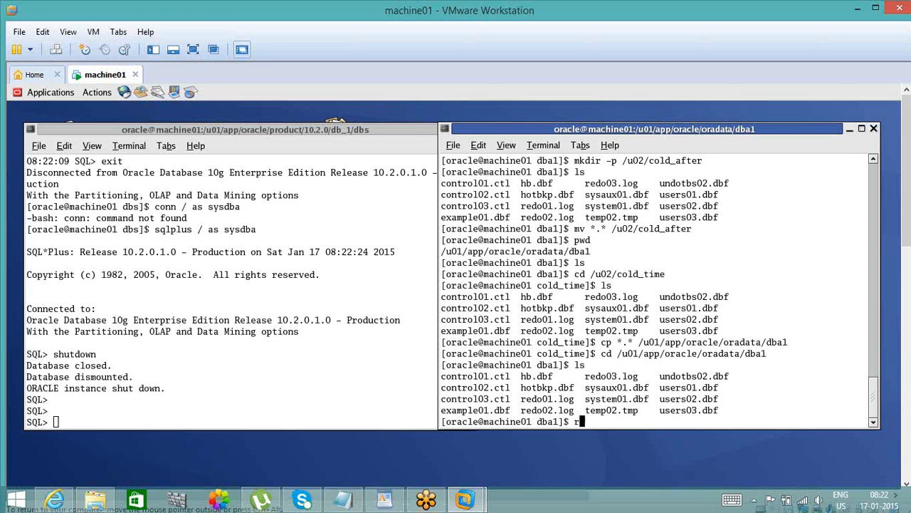
pyautogui.write('.*')
pyautogui.press('Return')
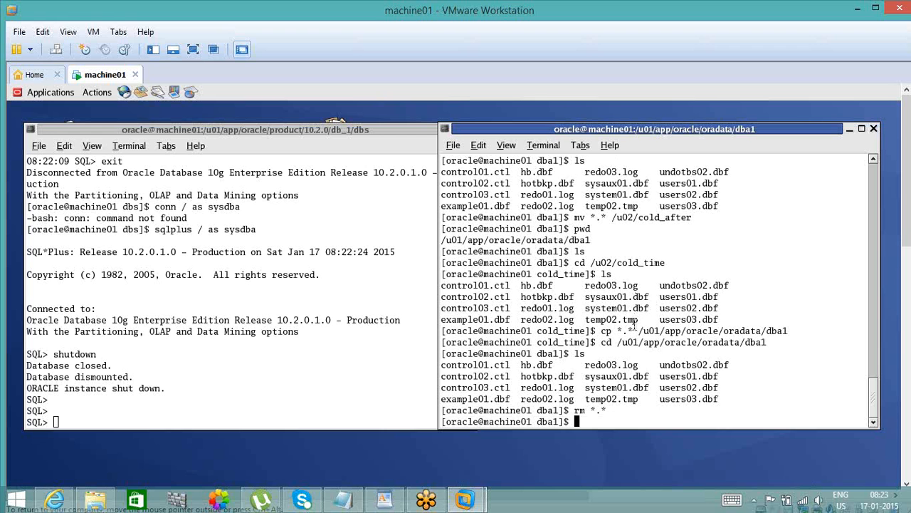
# - Change to /u02/cold_time and copy all its files to /u01/app/oracle/oradata/dba1, waiting for the copy to finish
pyautogui.doubleClick(627, 262)
pyautogui.hotkey('ctrl', 'c')
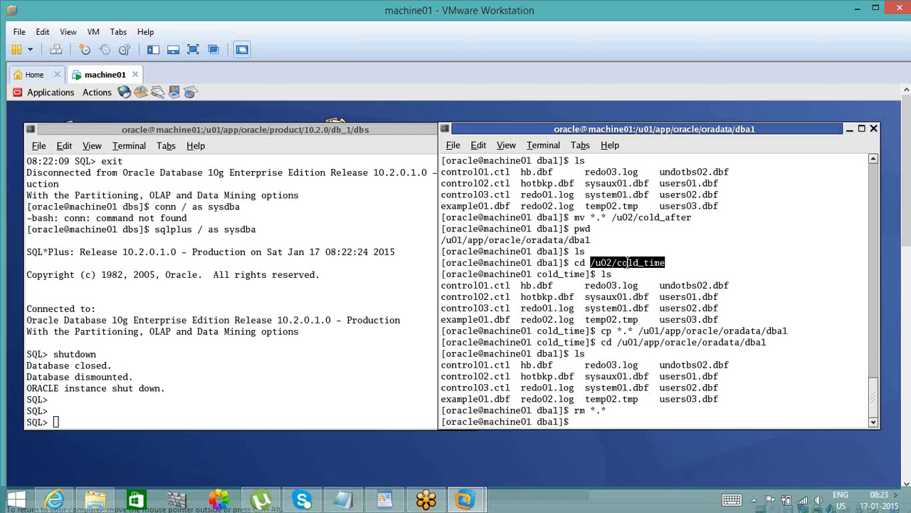
pyautogui.write('cd')
pyautogui.press('shift+Insert')
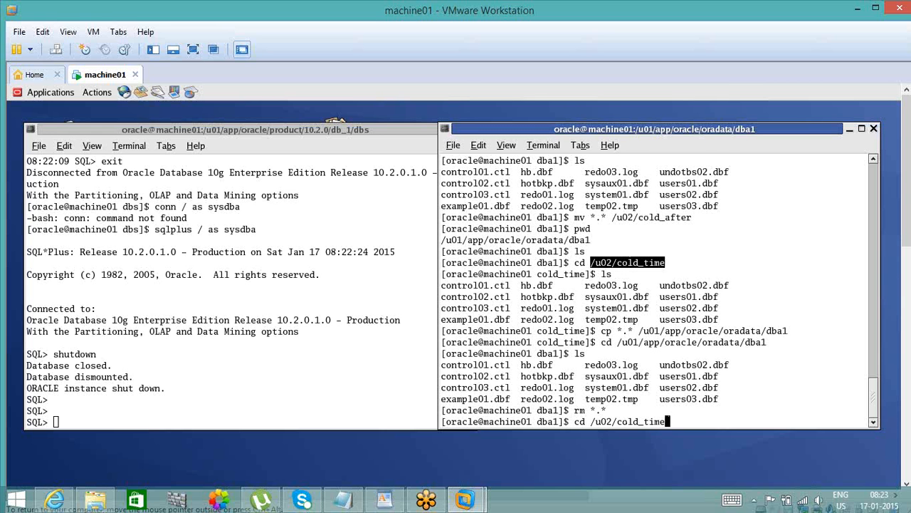
pyautogui.press('Return')
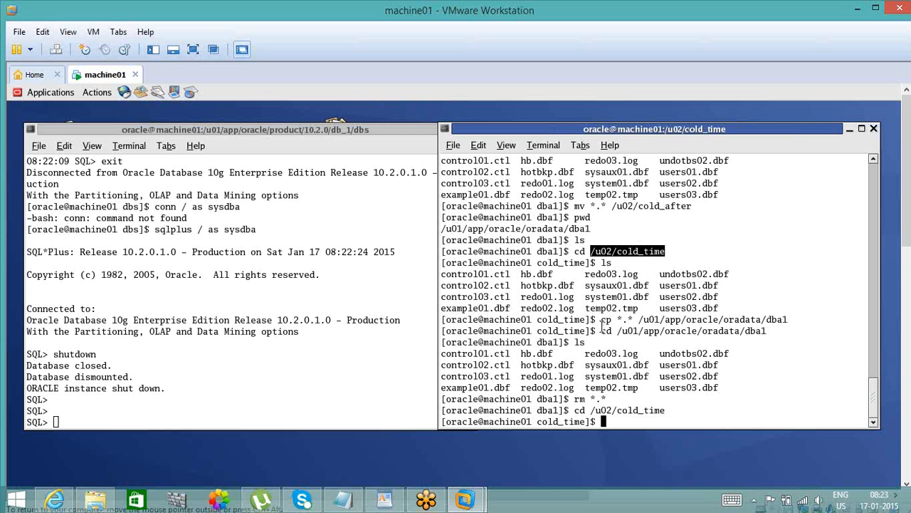
pyautogui.moveTo(603, 322); pyautogui.dragTo(786, 320)
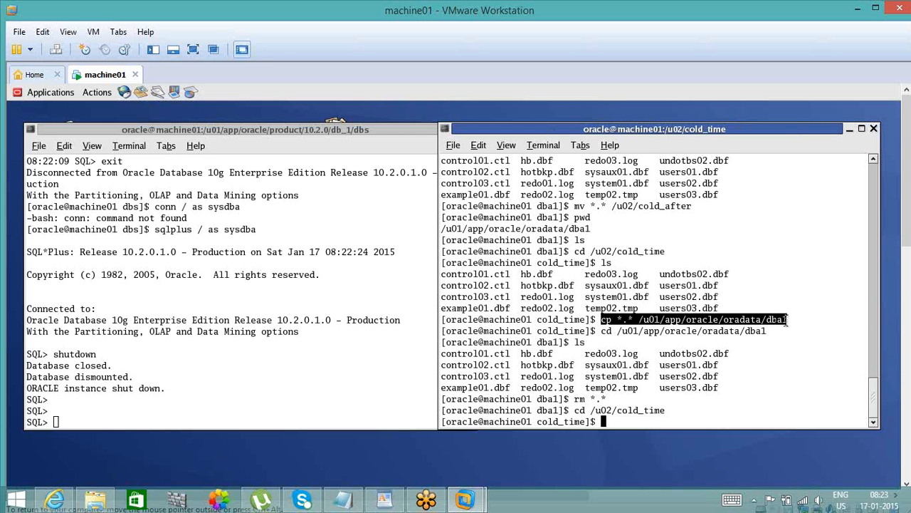
pyautogui.write('cp *.* /u01/app/oracle/oradata/dba1')
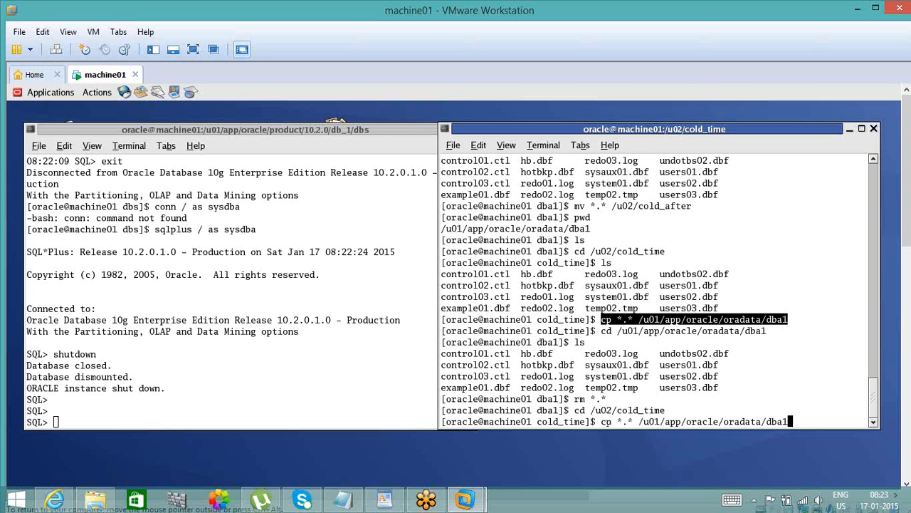
pyautogui.press('Return')
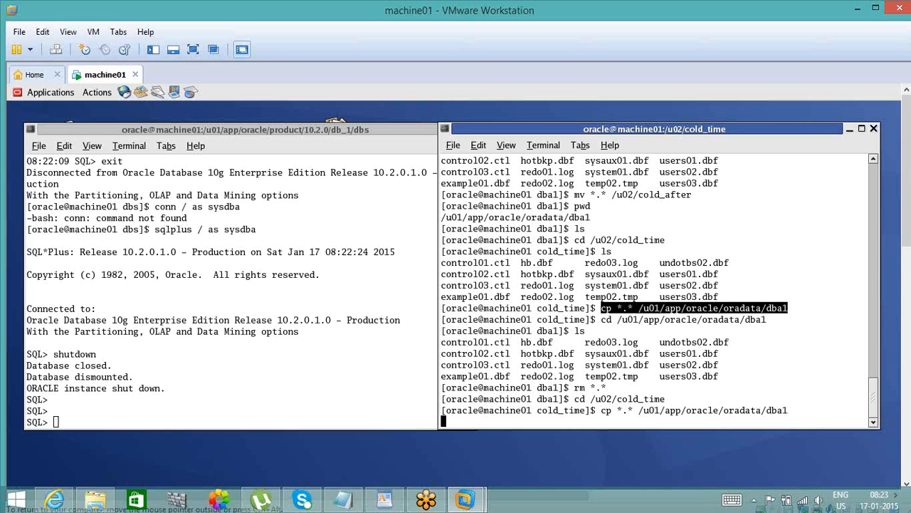
pyautogui.click(367, 128)
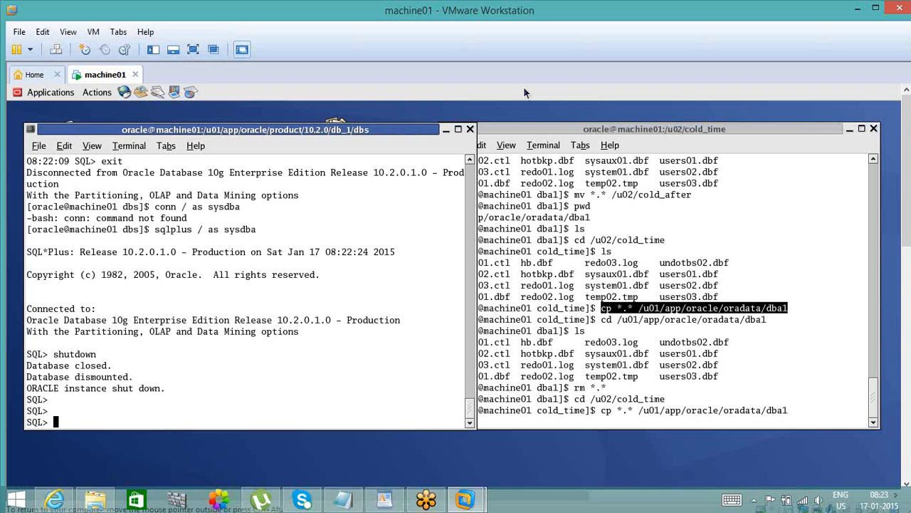
pyautogui.click(531, 128)
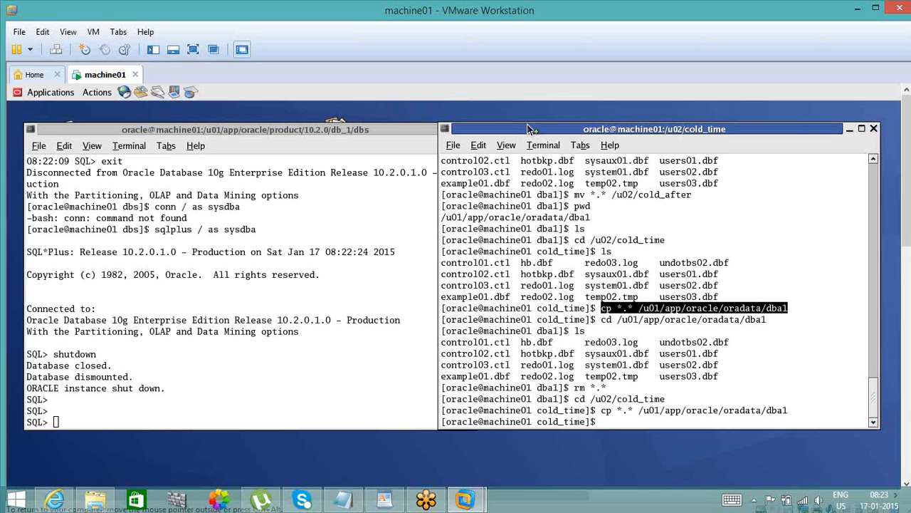
# - Start the database in mount mode from the sysdba SQL*Plus session
pyautogui.click(210, 292)
pyautogui.write('st')
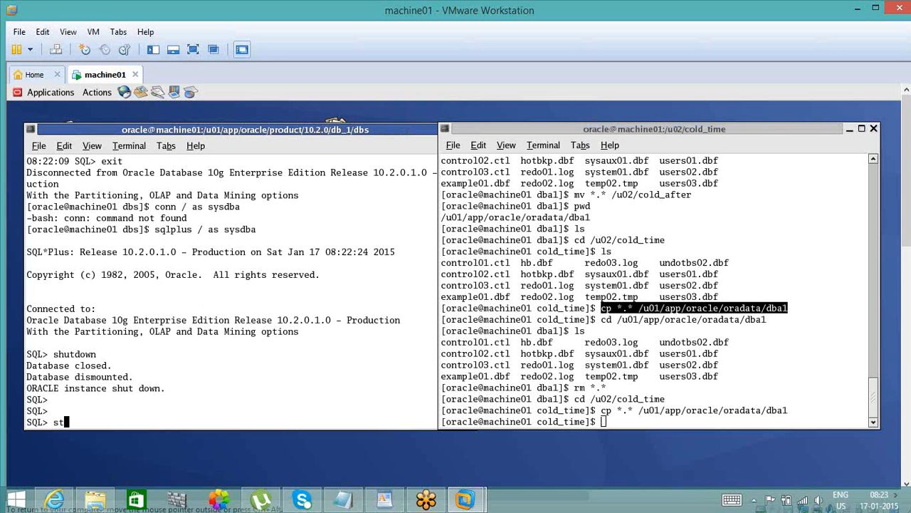
pyautogui.write('artup mount')
pyautogui.press('Return')
pyautogui.moveTo(281, 504)
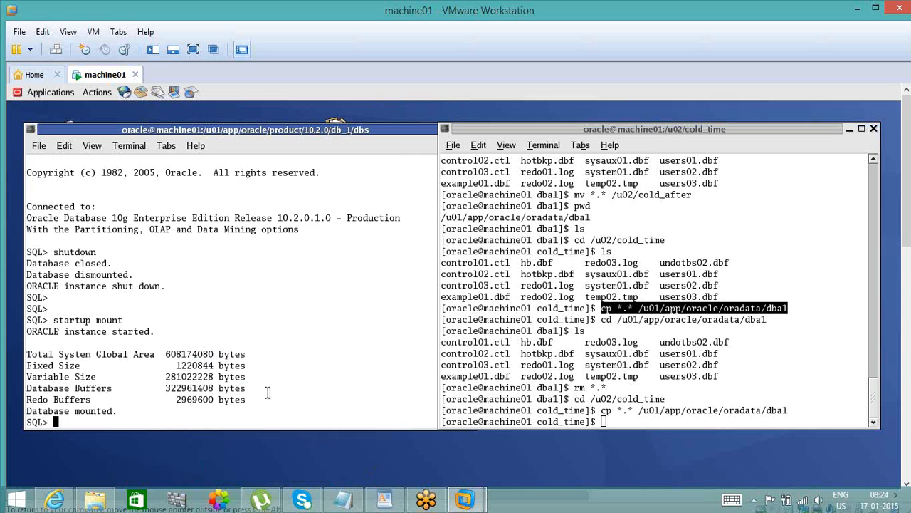
pyautogui.press('Return')
pyautogui.press('Return')
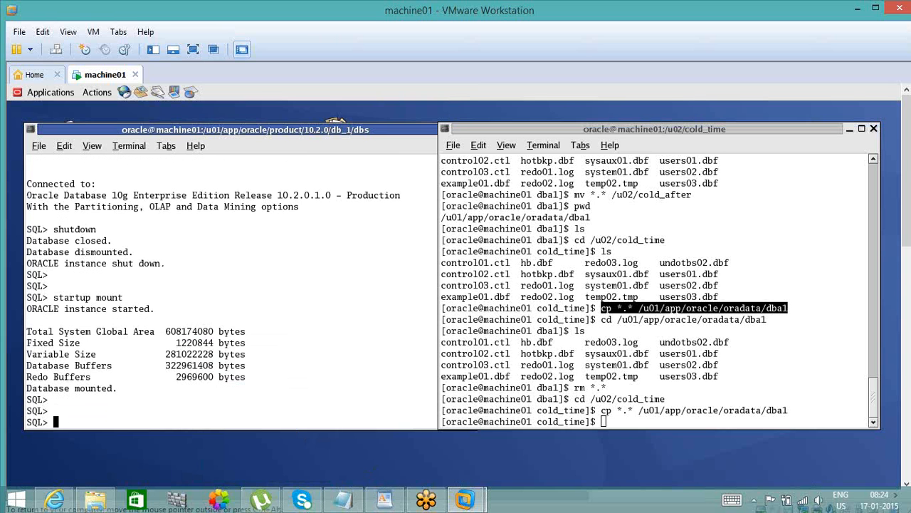
# - In the SQL*Plus terminal, write the statement alter database recover automatic using backup controlfile until time with an opening quote
pyautogui.click(396, 127)
pyautogui.write('a')
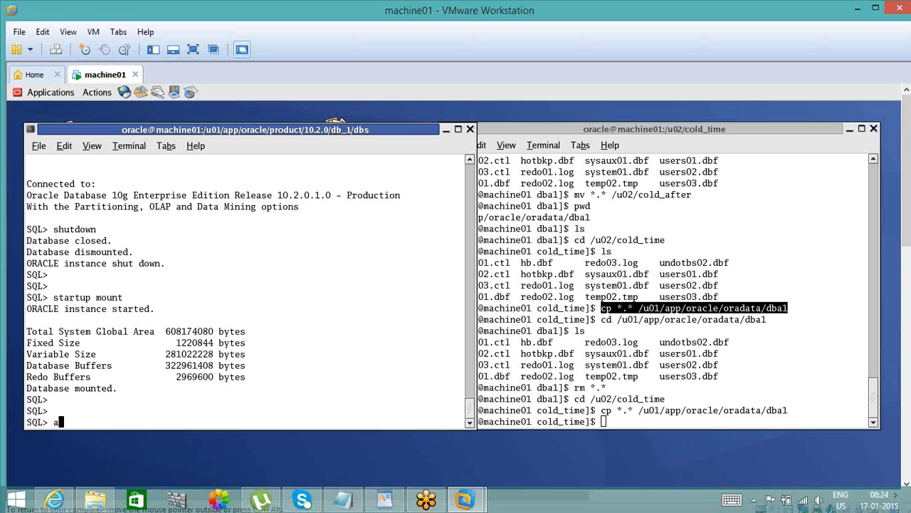
pyautogui.write('lter database recover automatic ')
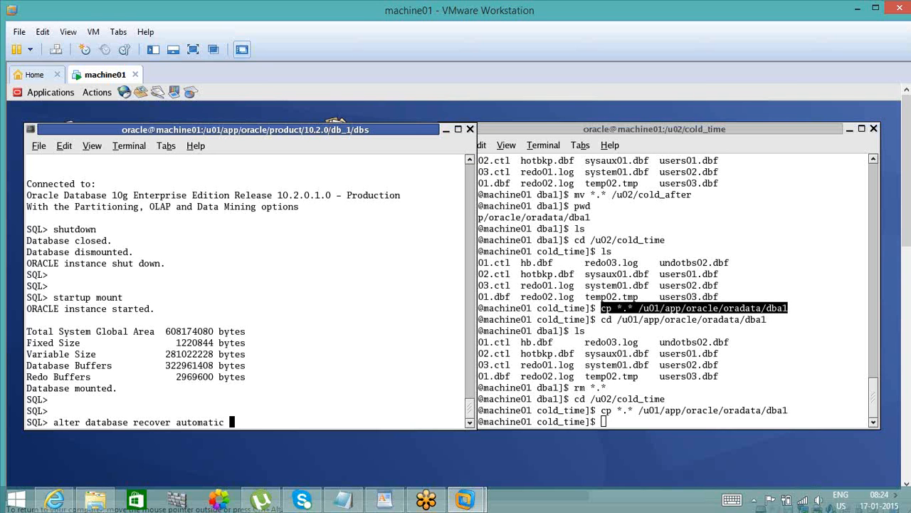
pyautogui.write('using backup control')
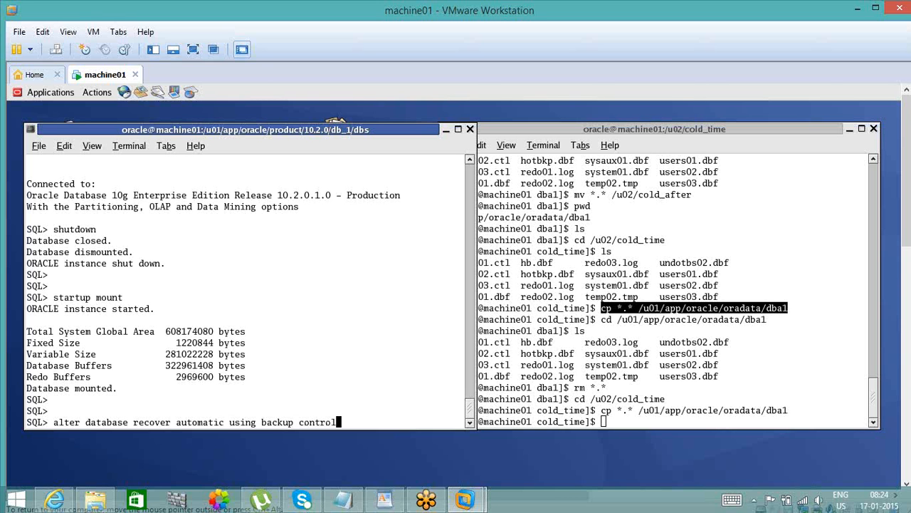
pyautogui.write("file until time '")
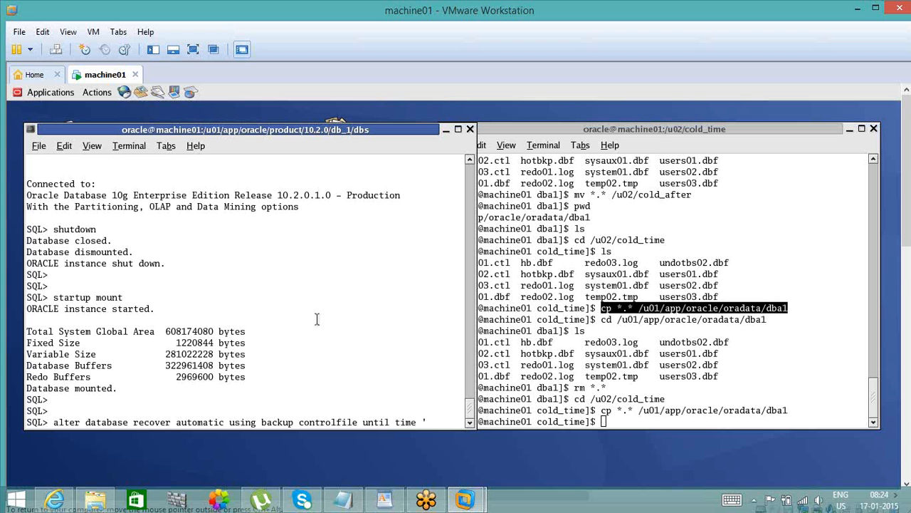
# - Review the earlier recovery statement in the terminal history to check its until time format
pyautogui.click(470, 164)
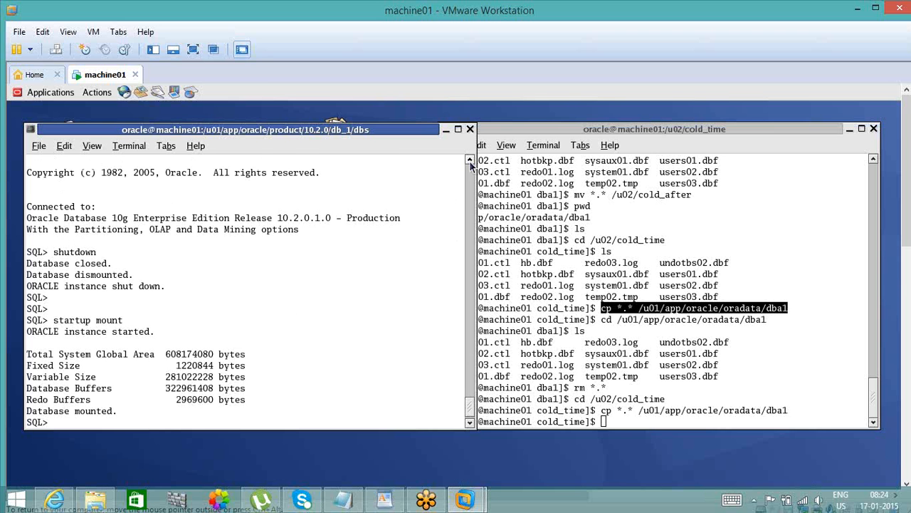
pyautogui.click(470, 163)
pyautogui.click(469, 164)
pyautogui.click(470, 164)
pyautogui.click(470, 163)
pyautogui.click(469, 164)
pyautogui.click(470, 164)
pyautogui.click(470, 164)
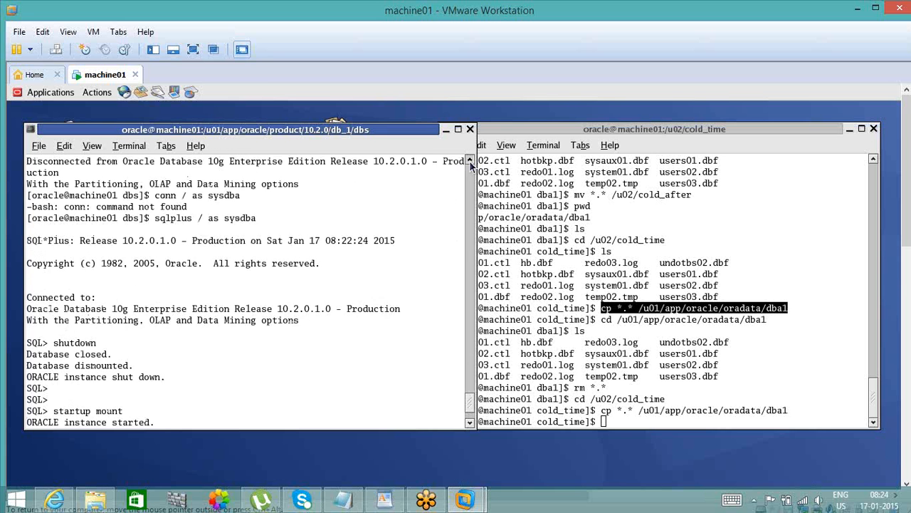
pyautogui.click(470, 164)
pyautogui.click(470, 163)
pyautogui.click(470, 164)
pyautogui.click(470, 164)
pyautogui.click(470, 164)
pyautogui.click(470, 164)
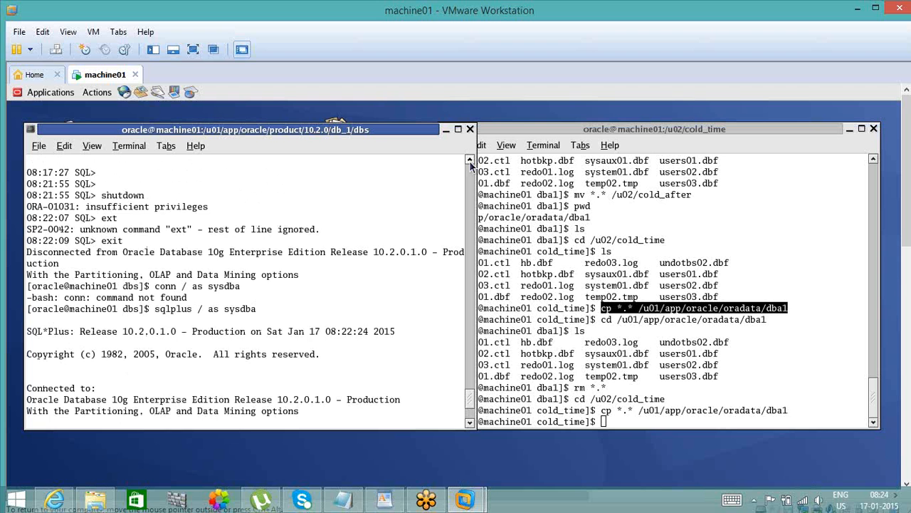
pyautogui.click(469, 163)
pyautogui.click(470, 164)
pyautogui.click(470, 163)
pyautogui.click(470, 164)
pyautogui.click(470, 164)
pyautogui.click(470, 164)
pyautogui.click(470, 163)
pyautogui.click(470, 163)
pyautogui.click(470, 164)
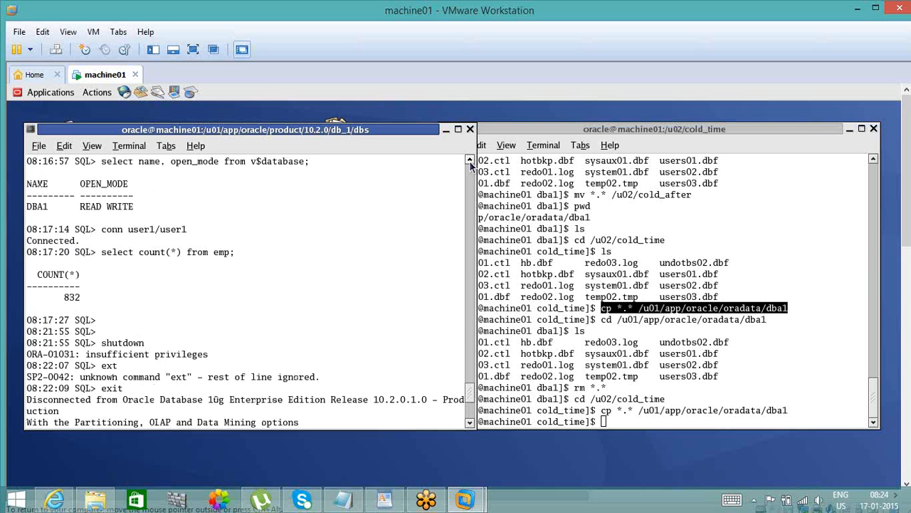
pyautogui.click(470, 164)
pyautogui.click(470, 164)
pyautogui.click(470, 164)
pyautogui.click(470, 164)
pyautogui.click(470, 164)
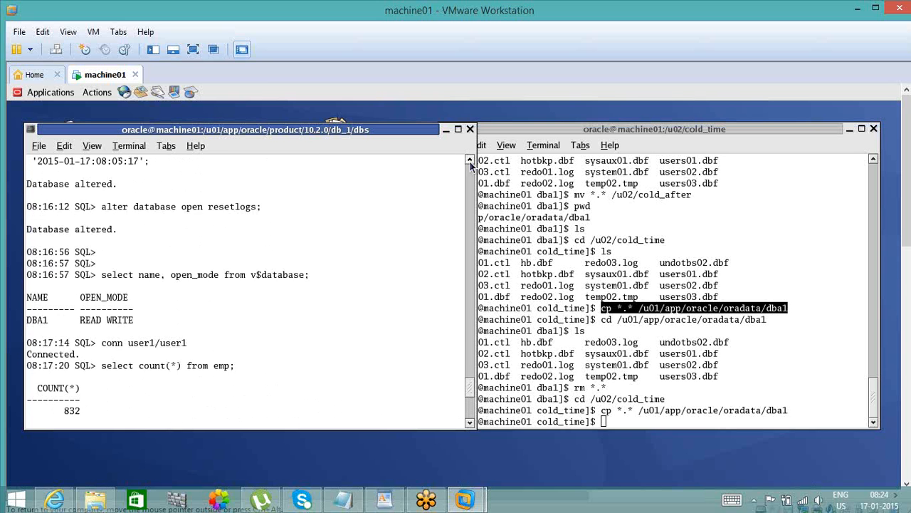
pyautogui.click(470, 163)
pyautogui.click(470, 164)
pyautogui.click(469, 164)
pyautogui.click(469, 163)
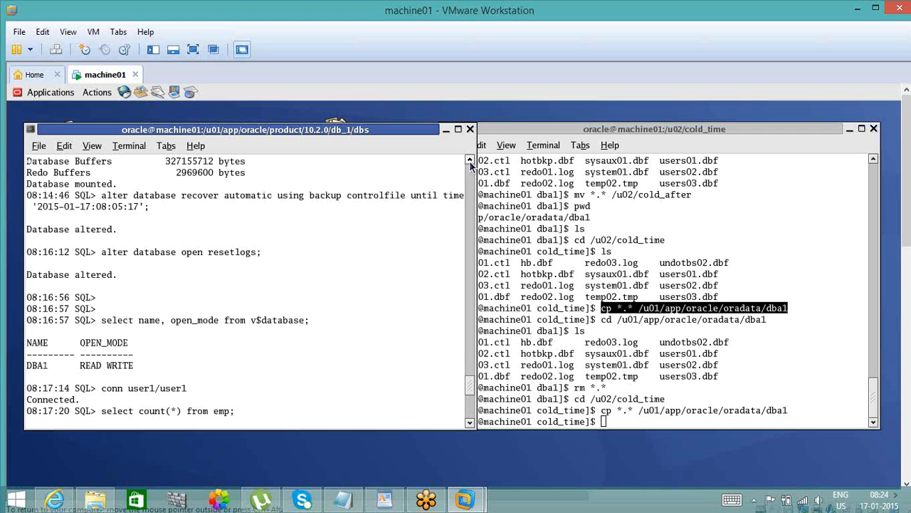
pyautogui.click(472, 412)
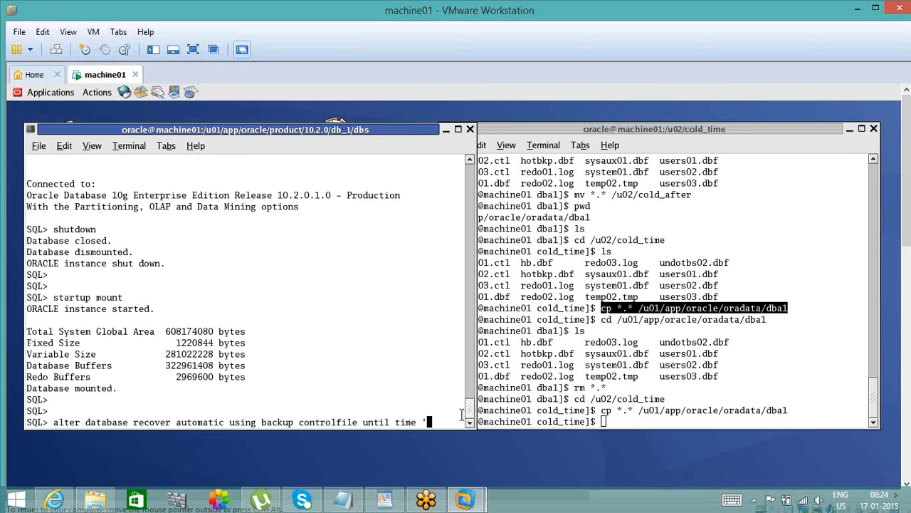
pyautogui.write("'")
pyautogui.press('KP_Down')
pyautogui.press('KP_Insert')
pyautogui.press('KP_End')
pyautogui.press('KP_Begin')
pyautogui.press('BackSpace')
pyautogui.press('BackSpace')
pyautogui.press('BackSpace')
pyautogui.press('BackSpace')
pyautogui.press('BackSpace')
pyautogui.press('BackSpace')
pyautogui.press('BackSpace')
pyautogui.press('BackSpace')
pyautogui.press('BackSpace')
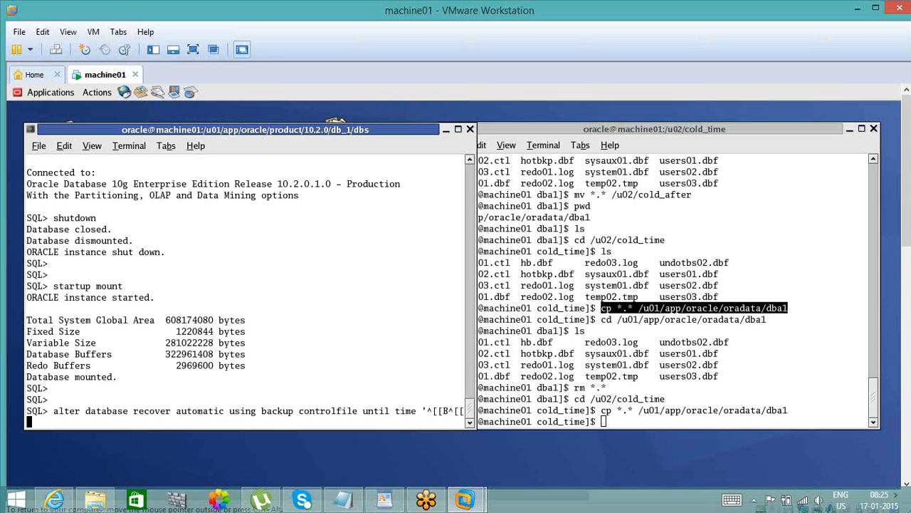
pyautogui.write('.')
pyautogui.press('Return')
pyautogui.press('Return')
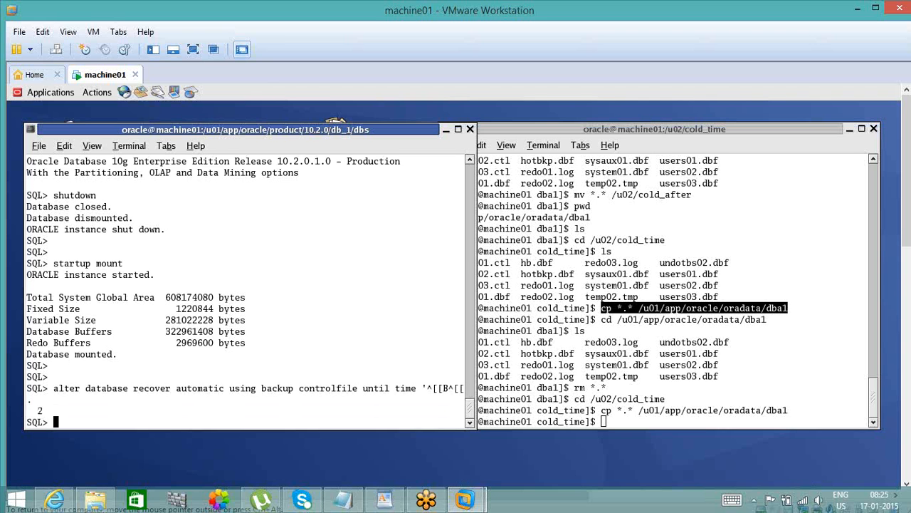
pyautogui.press('Return')
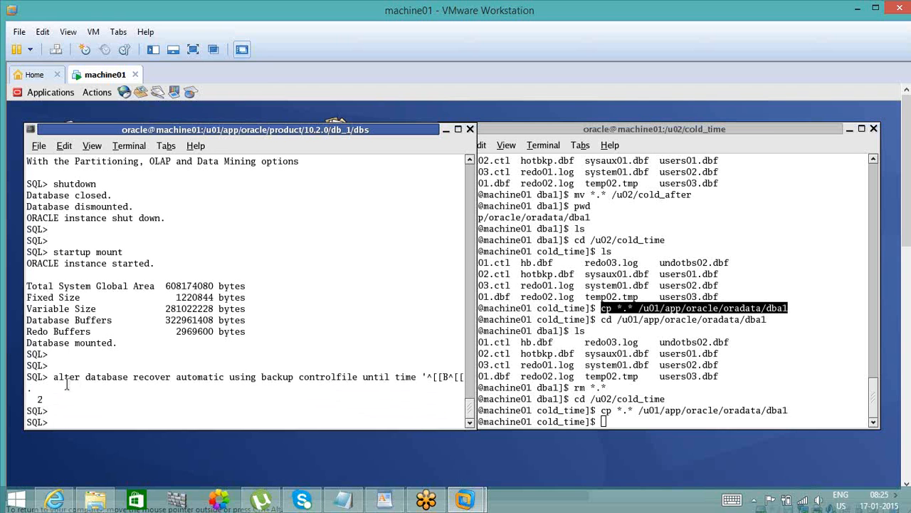
# - Copy the alter database recover statement up to until time onto the new prompt and add the date '2015/01/17/
pyautogui.moveTo(53, 378); pyautogui.dragTo(413, 372)
pyautogui.middleClick(413, 372)
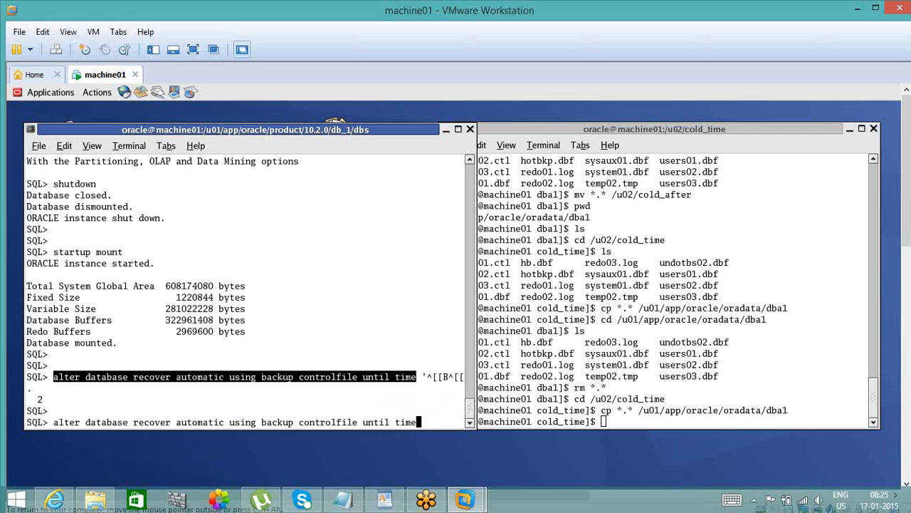
pyautogui.write("'2015/")
pyautogui.write('17')
pyautogui.press('BackSpace')
pyautogui.press('BackSpace')
pyautogui.write('01/17')
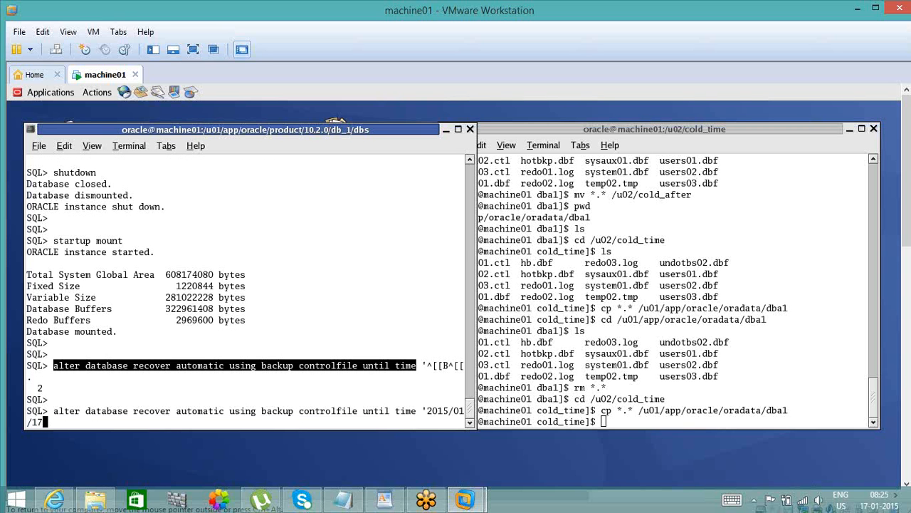
pyautogui.write('/')
# - Check the 07:59:51 entry in the Notepad notes, complete the until time as '2015/01/17/07:59:51' in the machine01 terminal, and run the recovery
pyautogui.click(342, 502)
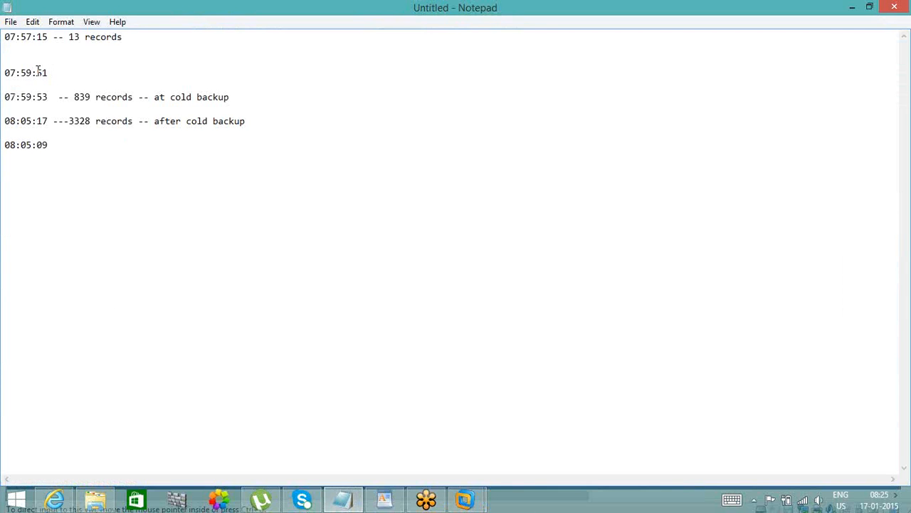
pyautogui.moveTo(47, 72); pyautogui.dragTo(9, 72)
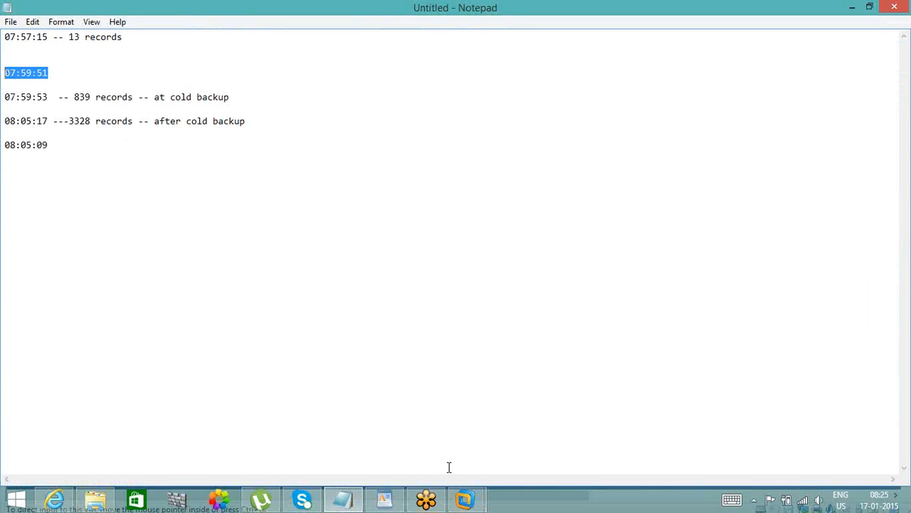
pyautogui.moveTo(463, 498)
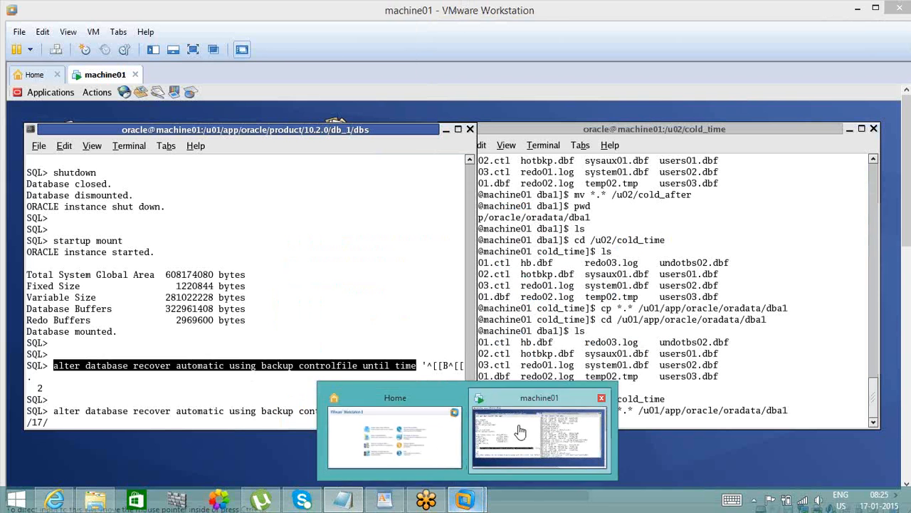
pyautogui.click(472, 427)
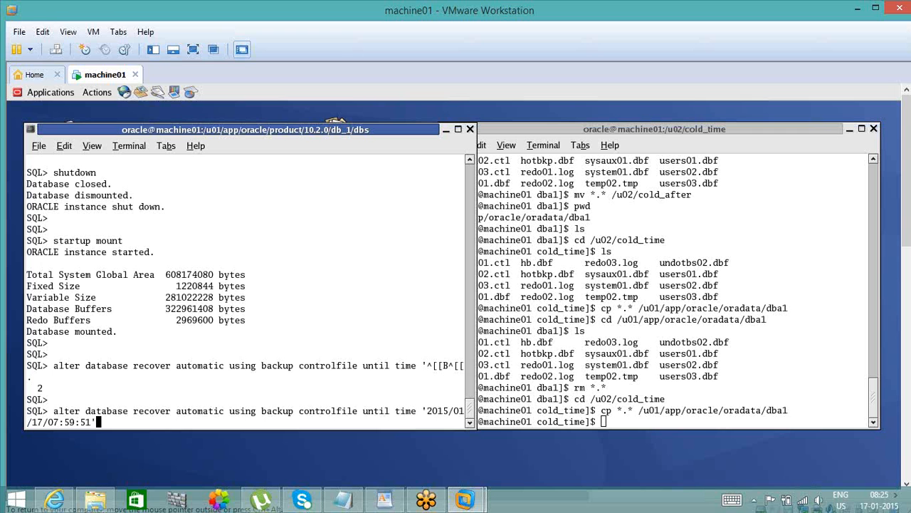
pyautogui.write(';')
pyautogui.press('Return')
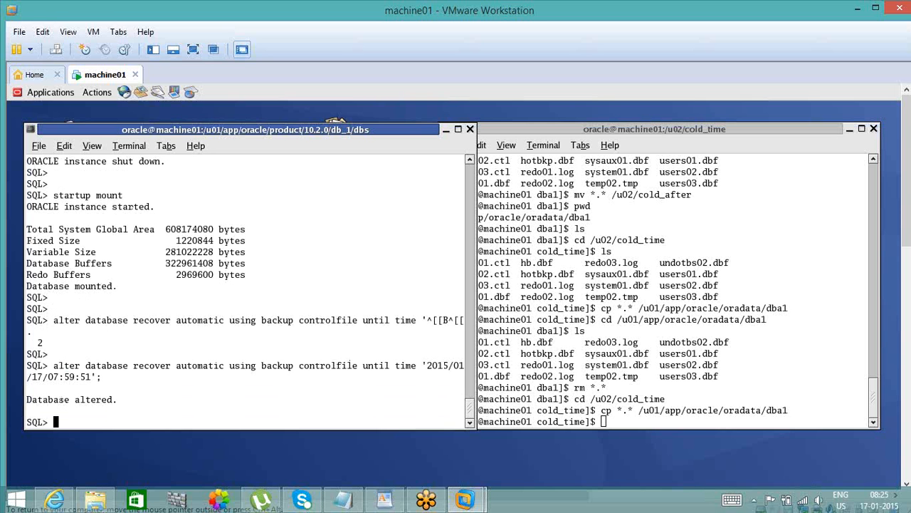
# - Open the recovered database with alter database open resetlogs;
pyautogui.write('alter datbase')
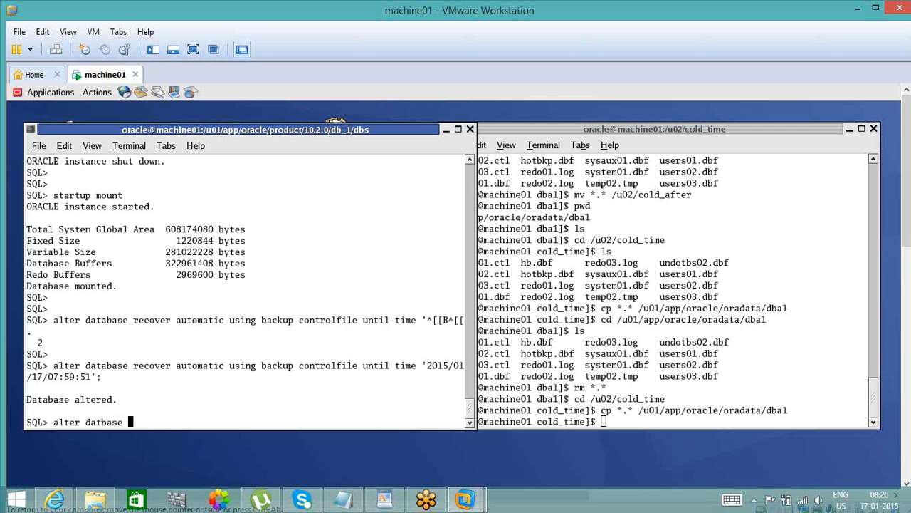
pyautogui.press('BackSpace')
pyautogui.press('BackSpace')
pyautogui.press('BackSpace')
pyautogui.press('BackSpace')
pyautogui.press('BackSpace')
pyautogui.press('BackSpace')
pyautogui.write('tabase open rese')
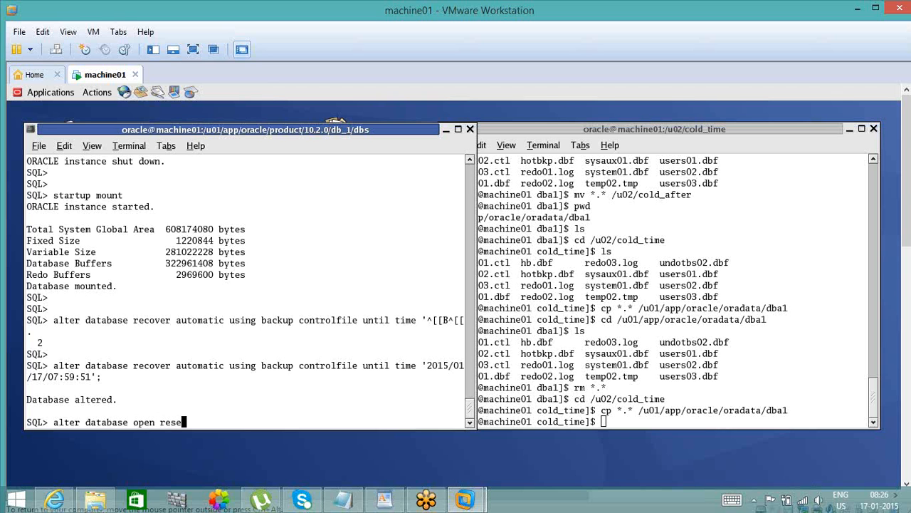
pyautogui.write('tlogs;')
pyautogui.press('Return')
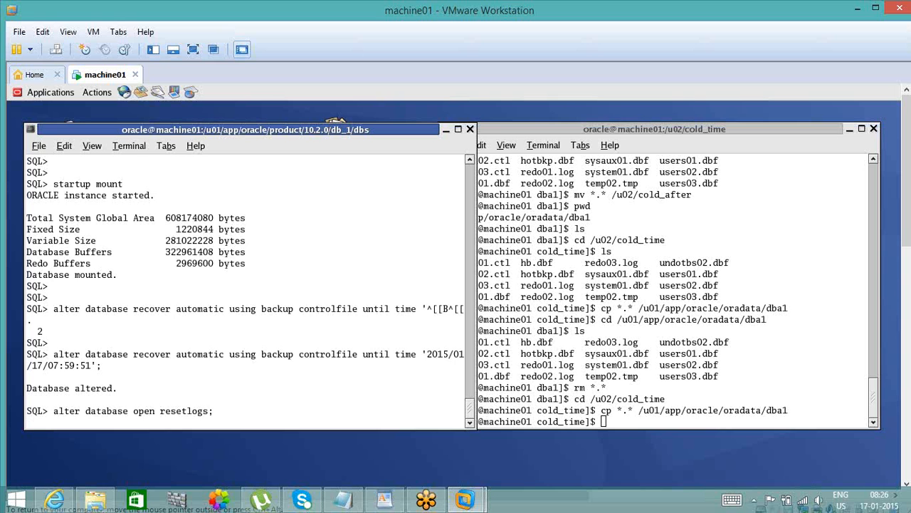
# - Count the rows in user1.emp and compare the count with the until time used for the recovery
pyautogui.write('selec')
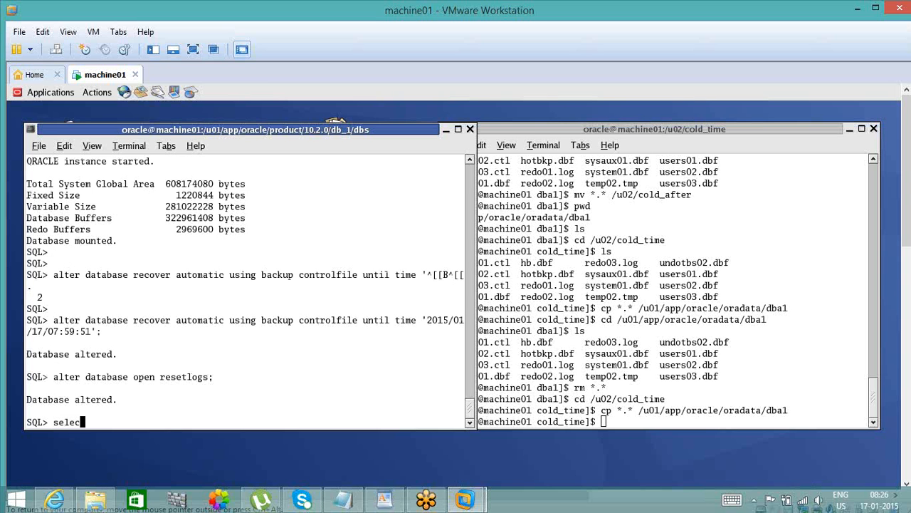
pyautogui.write('t count(*) from user1.emp;')
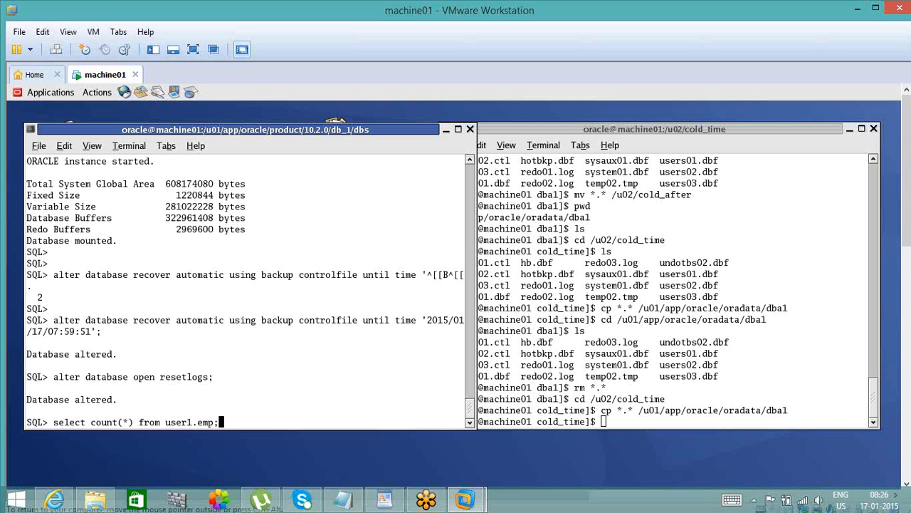
pyautogui.press('Return')
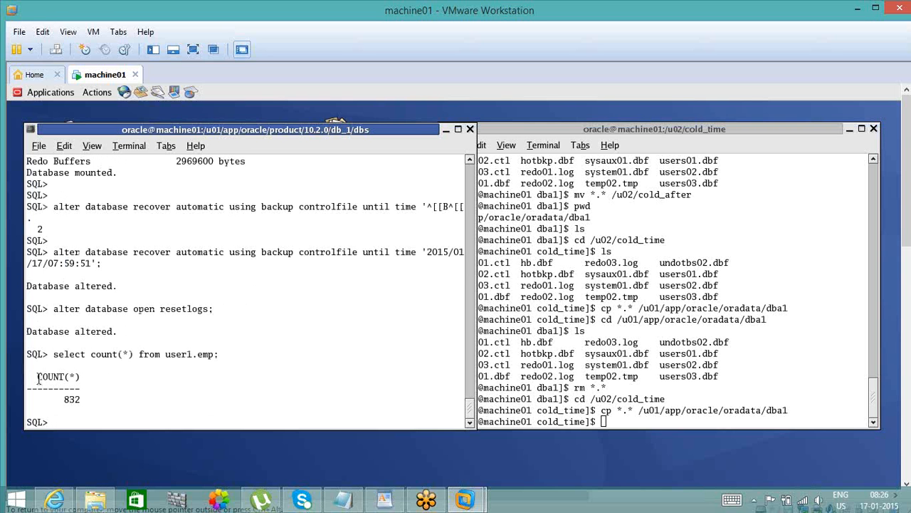
pyautogui.doubleClick(75, 398)
pyautogui.doubleClick(444, 253)
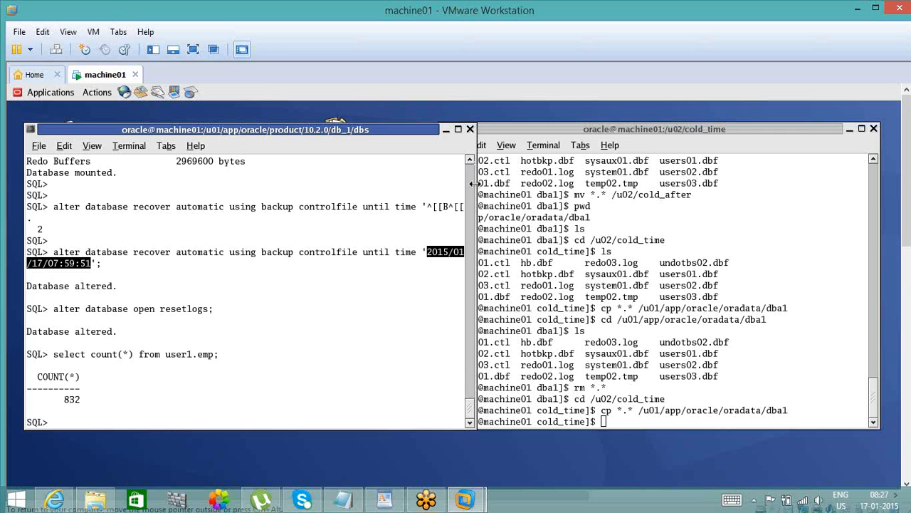
# - Review the earlier recovery in the SQL history, comparing the prompt time of drop table emp purge with the until time used
pyautogui.click(471, 163)
pyautogui.click(471, 163)
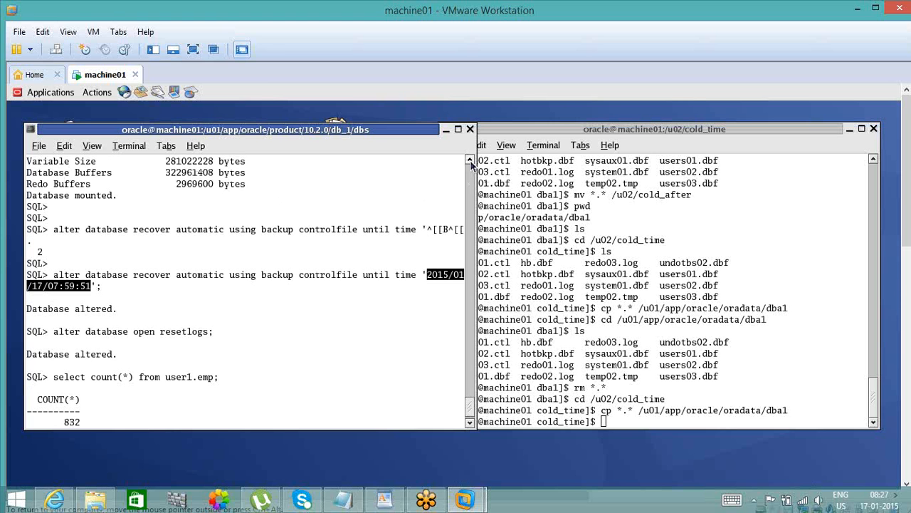
pyautogui.click(470, 163)
pyautogui.click(471, 163)
pyautogui.moveTo(471, 163); pyautogui.dragTo(470, 163)
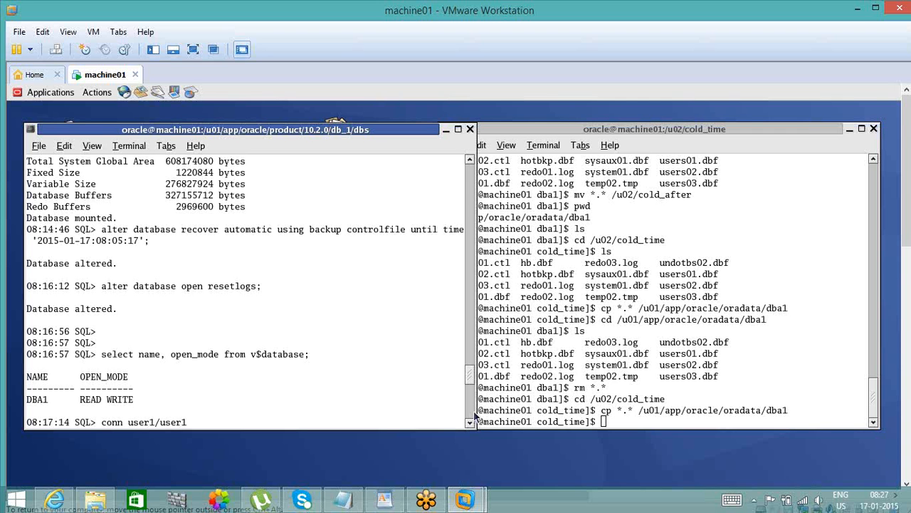
pyautogui.click(470, 161)
pyautogui.click(470, 160)
pyautogui.click(469, 161)
pyautogui.click(470, 161)
pyautogui.click(469, 160)
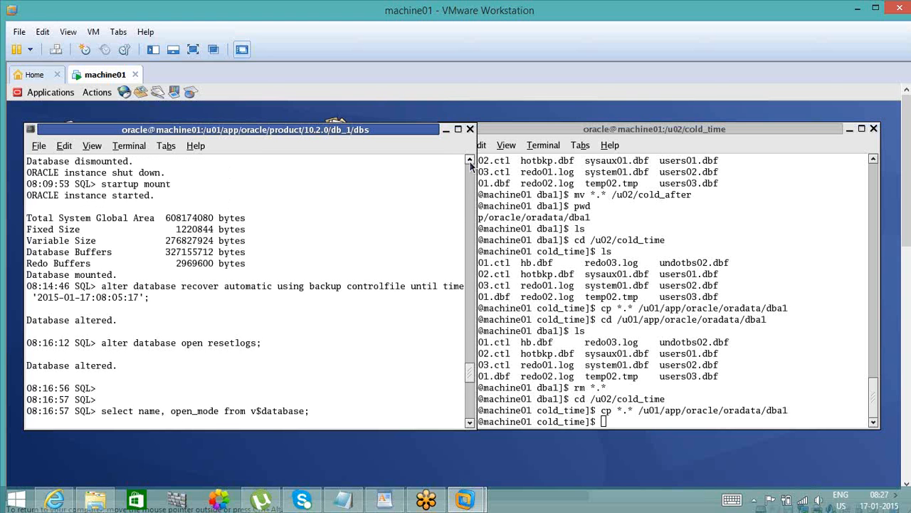
pyautogui.click(470, 160)
pyautogui.click(469, 161)
pyautogui.doubleClick(470, 161)
pyautogui.doubleClick(470, 161)
pyautogui.doubleClick(470, 160)
pyautogui.click(469, 161)
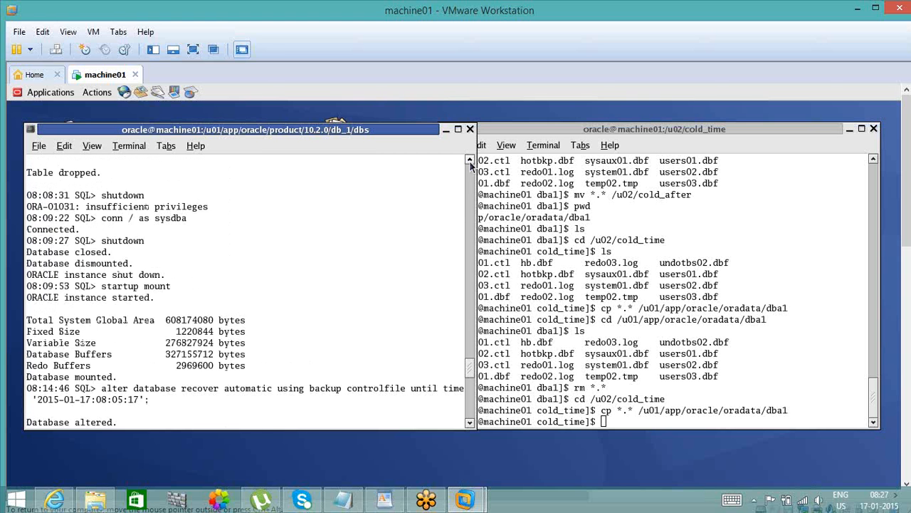
pyautogui.click(470, 161)
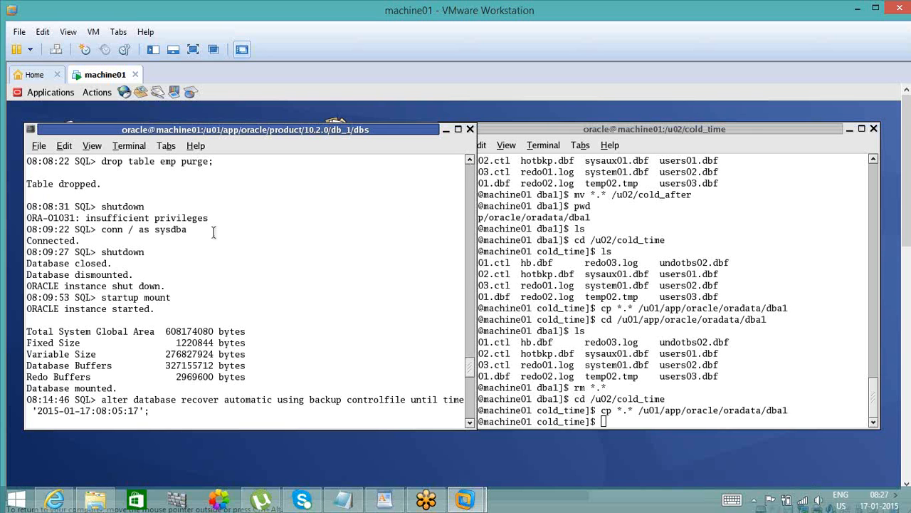
pyautogui.doubleClick(67, 163)
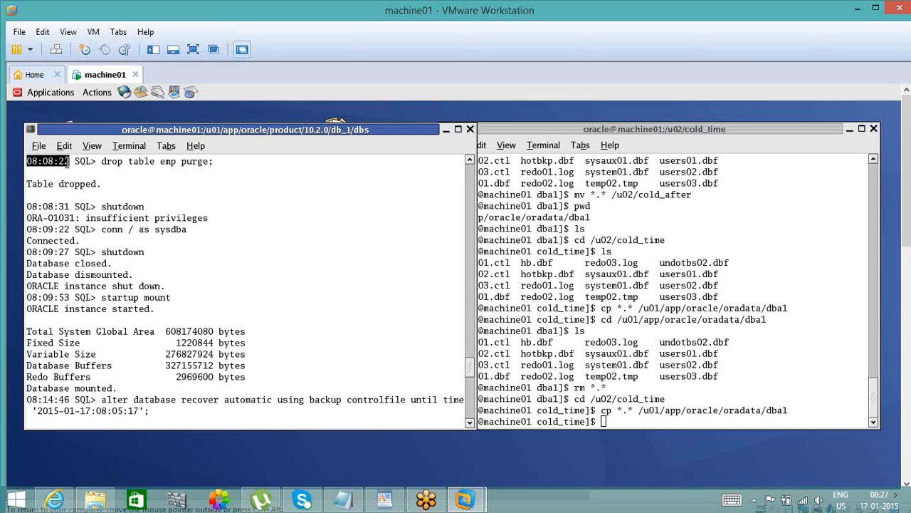
pyautogui.doubleClick(126, 413)
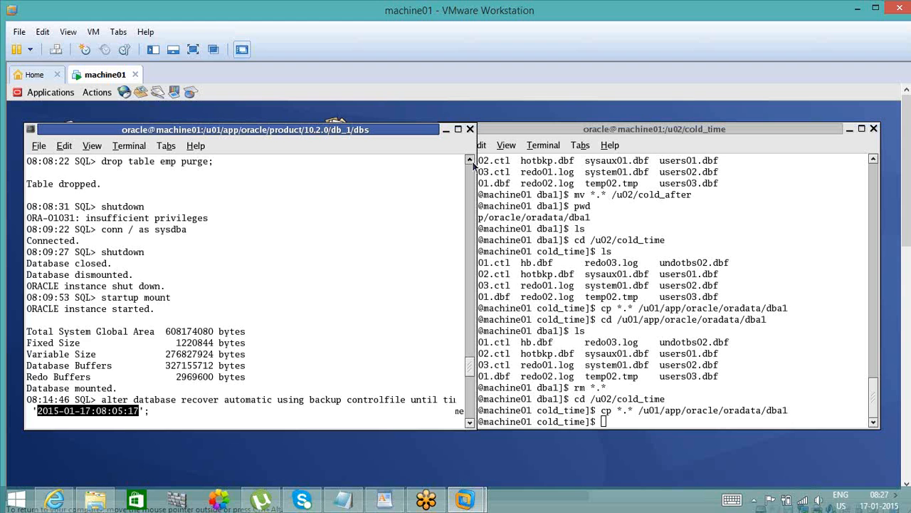
# - Look through the SQL history before the drop table emp purge and return to the latest prompt
pyautogui.click(470, 163)
pyautogui.click(470, 163)
pyautogui.click(470, 163)
pyautogui.click(469, 163)
pyautogui.click(471, 162)
pyautogui.click(470, 162)
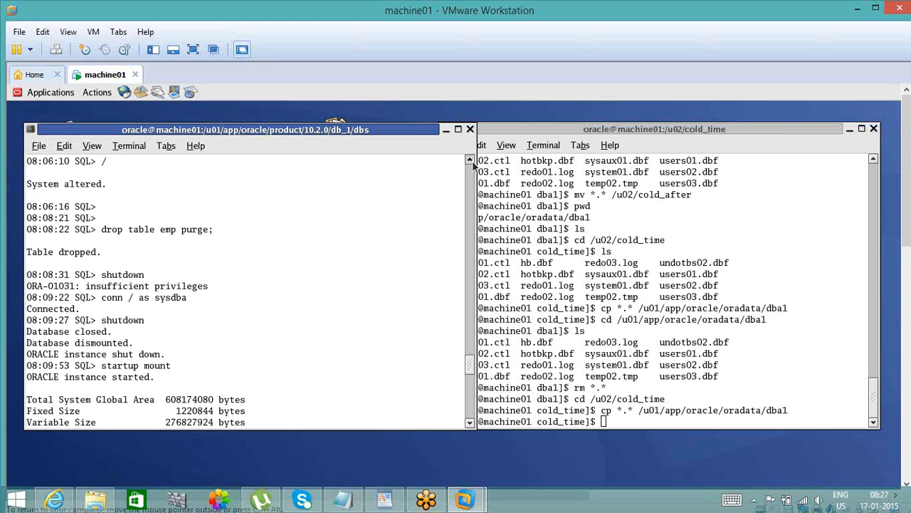
pyautogui.click(470, 162)
pyautogui.click(470, 162)
pyautogui.click(471, 163)
pyautogui.click(470, 162)
pyautogui.click(471, 406)
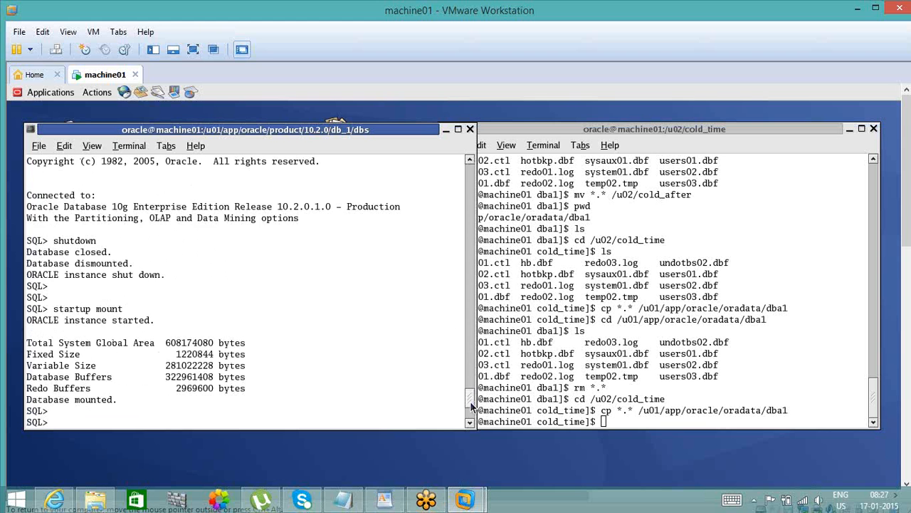
pyautogui.click(471, 408)
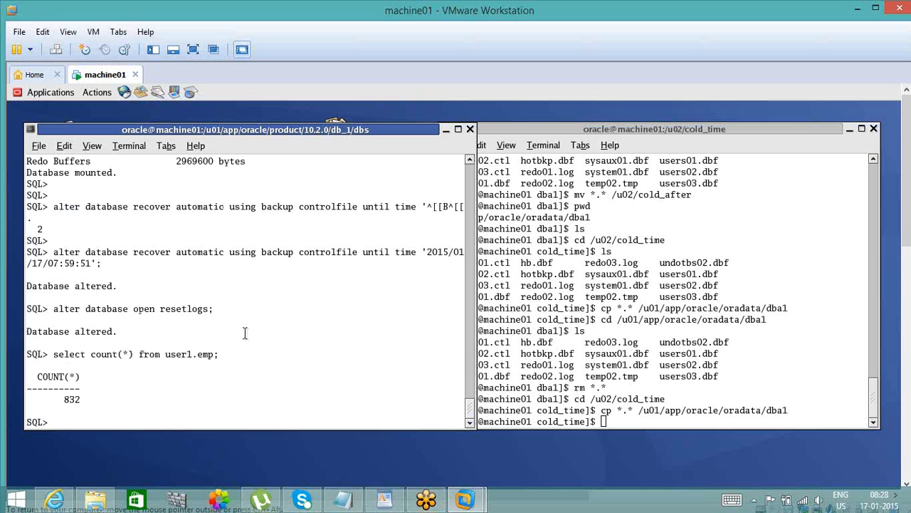
# - List the database parameters whose names contain _all using show parameter _all
pyautogui.write('show parameter _all')
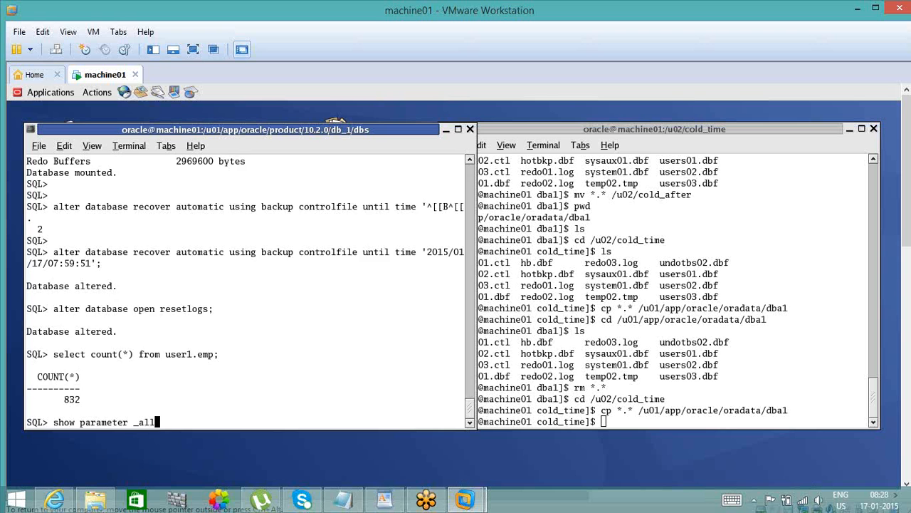
pyautogui.press('Return')
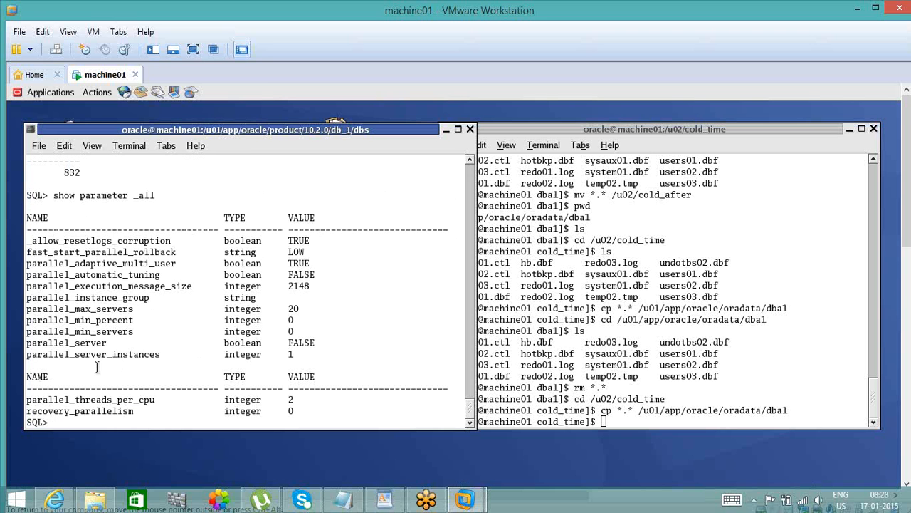
# - Try to set the unquoted _allow_resetlogs_corruption parameter to FALSE with alter system set
pyautogui.doubleClick(94, 240)
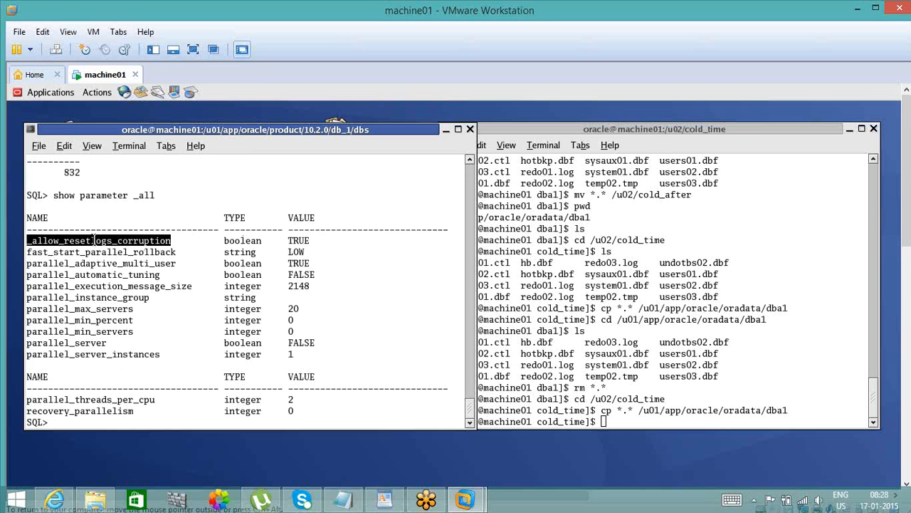
pyautogui.write('alter system set')
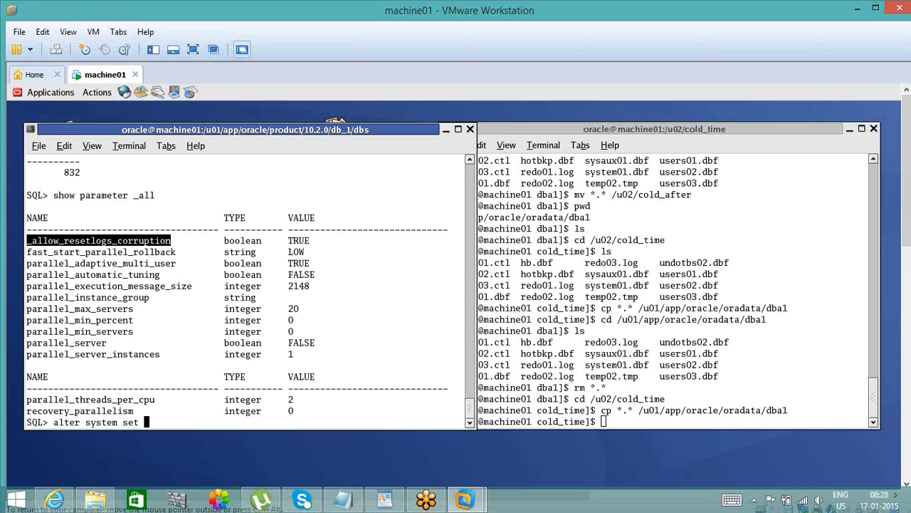
pyautogui.write('_allow_resetlogs_corruption')
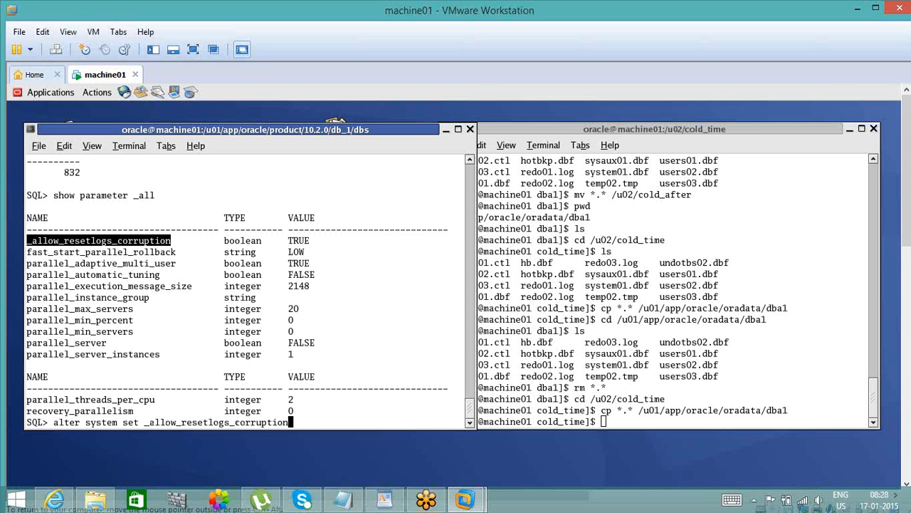
pyautogui.write('=FALSE;')
pyautogui.press('Return')
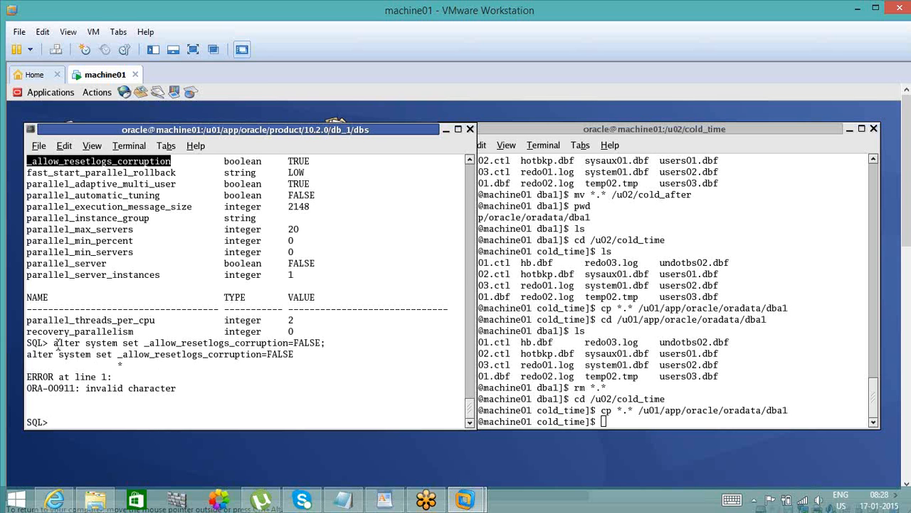
# - Try the alter system set statement for _allow_resetlogs_corruption=FALSE again with SCOPE=spfile added
pyautogui.click(55, 344)
pyautogui.moveTo(54, 344); pyautogui.dragTo(318, 344)
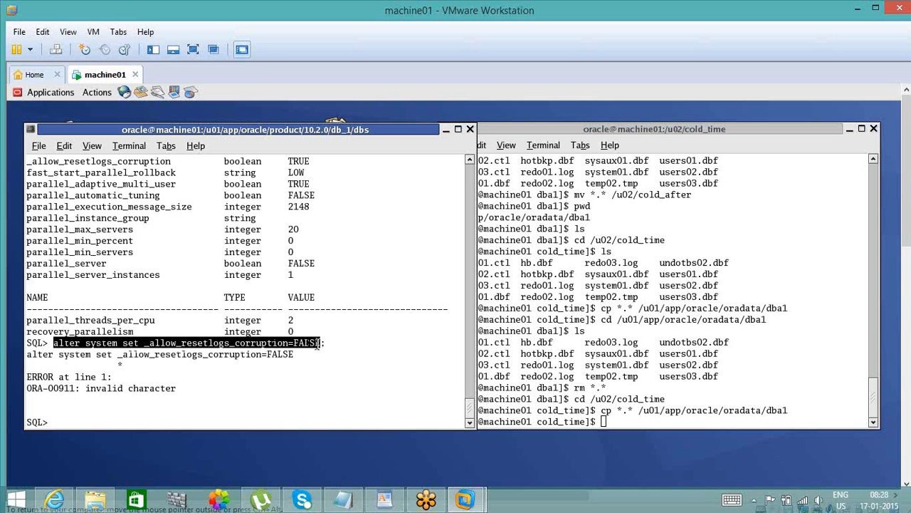
pyautogui.middleClick(317, 344)
pyautogui.write('SCOP')
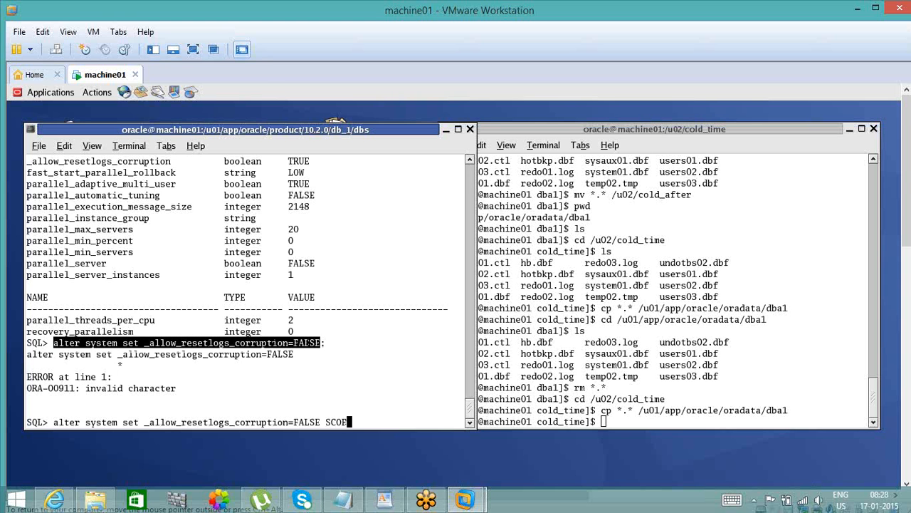
pyautogui.write('E=spfile;')
pyautogui.press('Return')
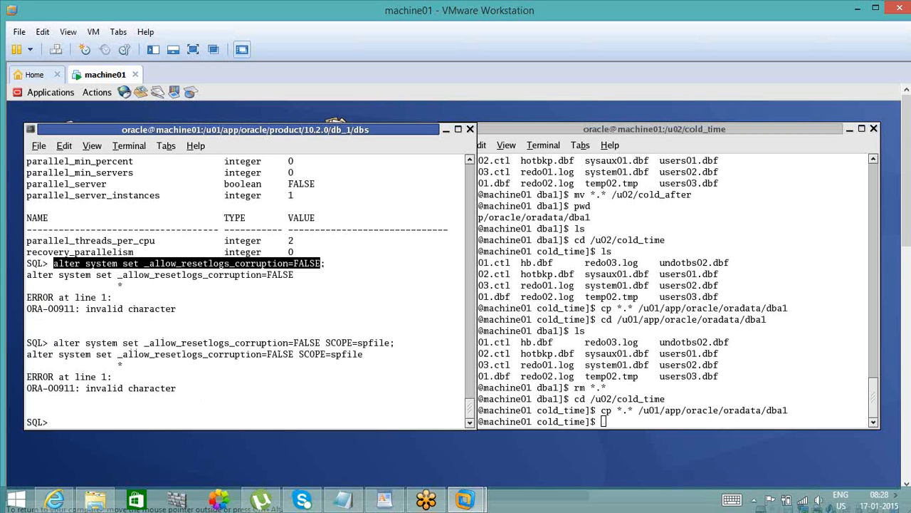
# - Set the double-quoted "_allow_resetlogs_corruption" parameter to false with alter system set and scope=spfile
pyautogui.write('alter system set "')
pyautogui.press('BackSpace')
pyautogui.write('"')
pyautogui.doubleClick(237, 343)
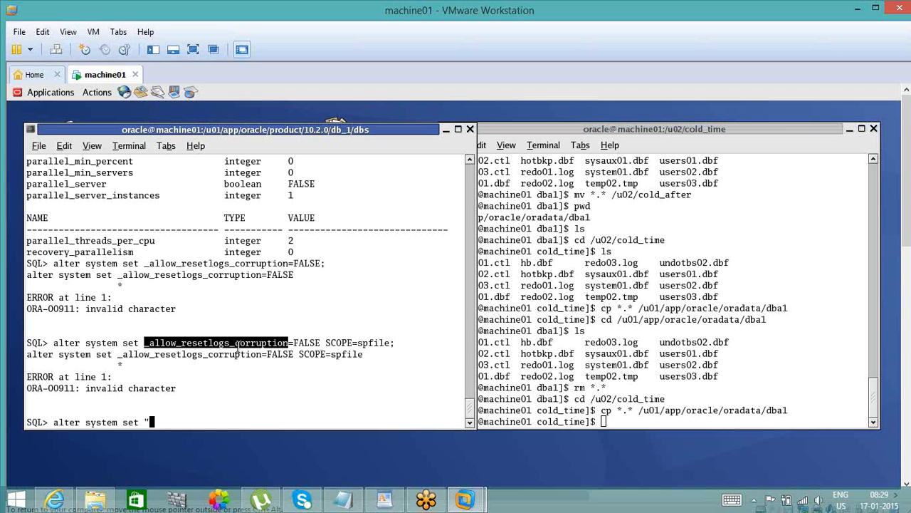
pyautogui.write('_allow_resetlogs_corruption')
pyautogui.write('"')
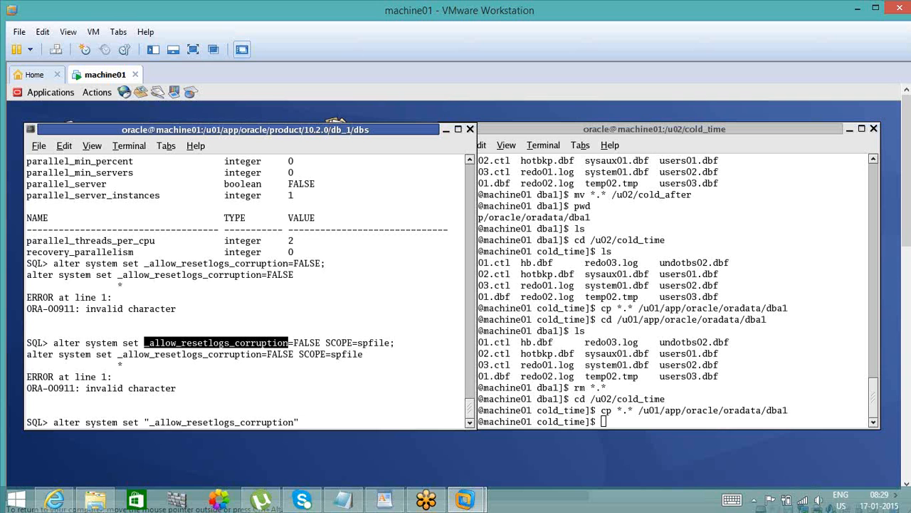
pyautogui.write('=false scope=spfile;')
pyautogui.press('Return')
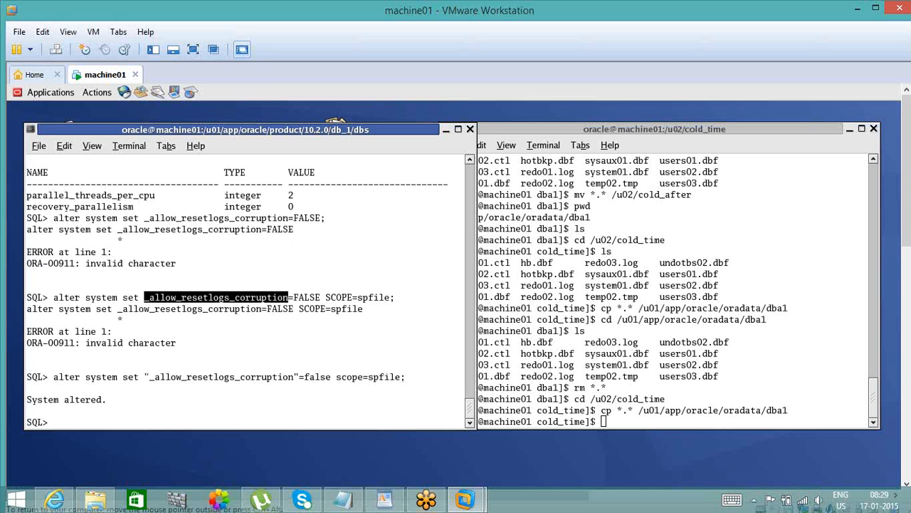
# - List the parameters matching _all again and check the current value of _allow_resetlogs_corruption
pyautogui.click(189, 385)
pyautogui.write('s')
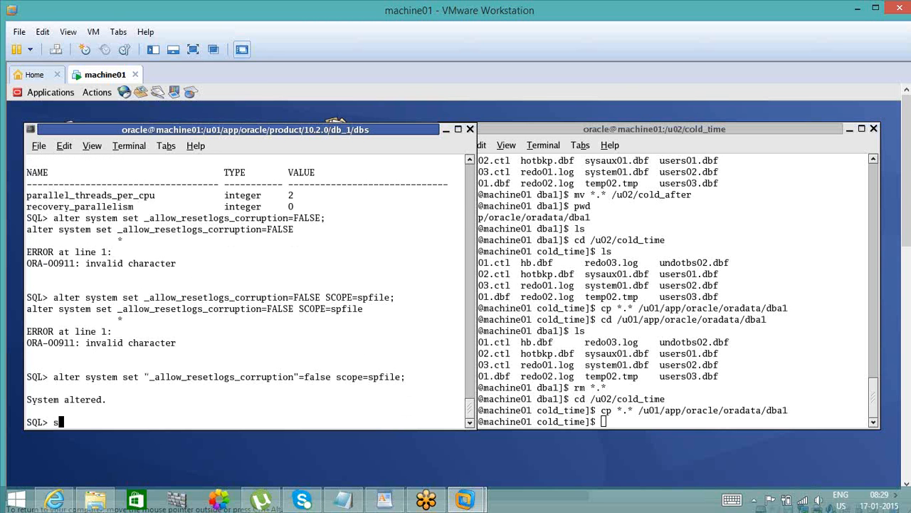
pyautogui.write('how aprameter _all')
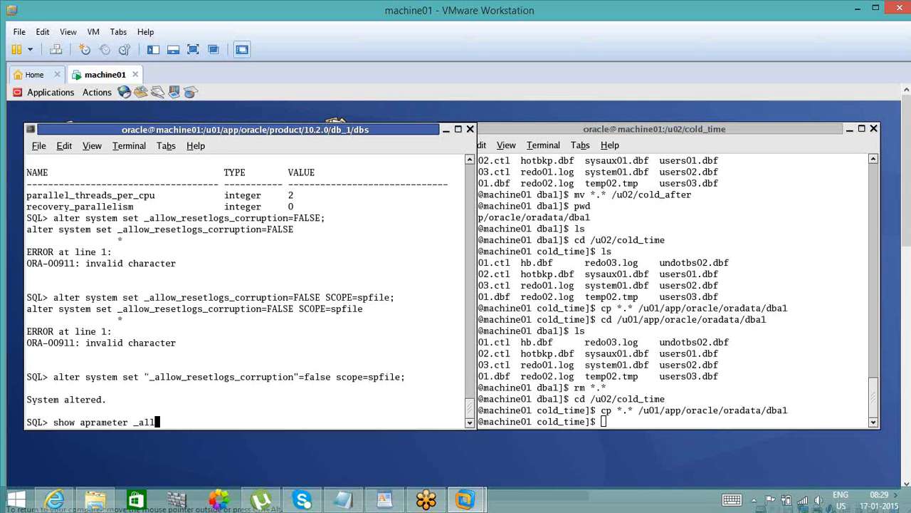
pyautogui.press('Return')
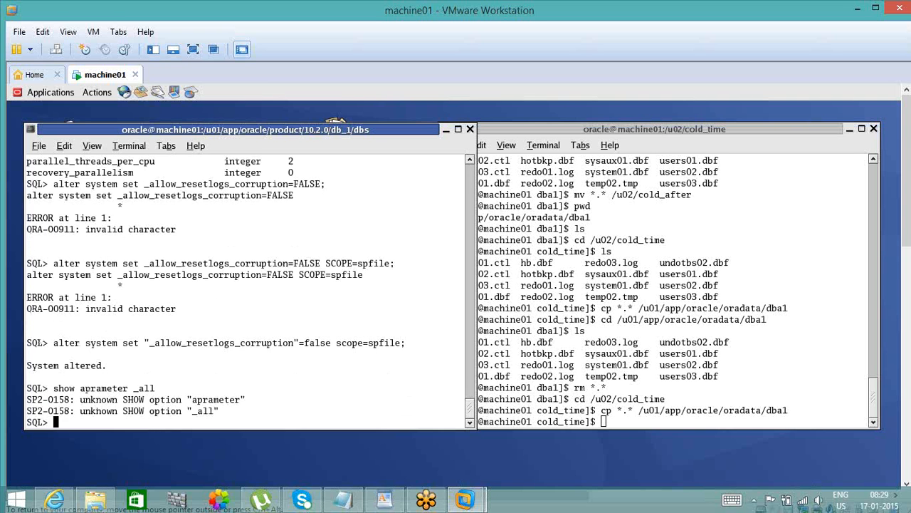
pyautogui.write('show parameter _all')
pyautogui.press('Return')
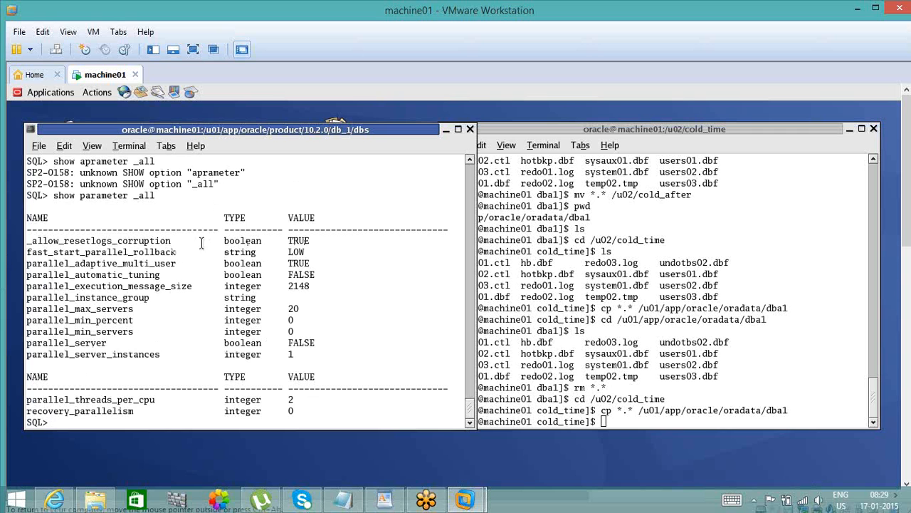
pyautogui.doubleClick(167, 240)
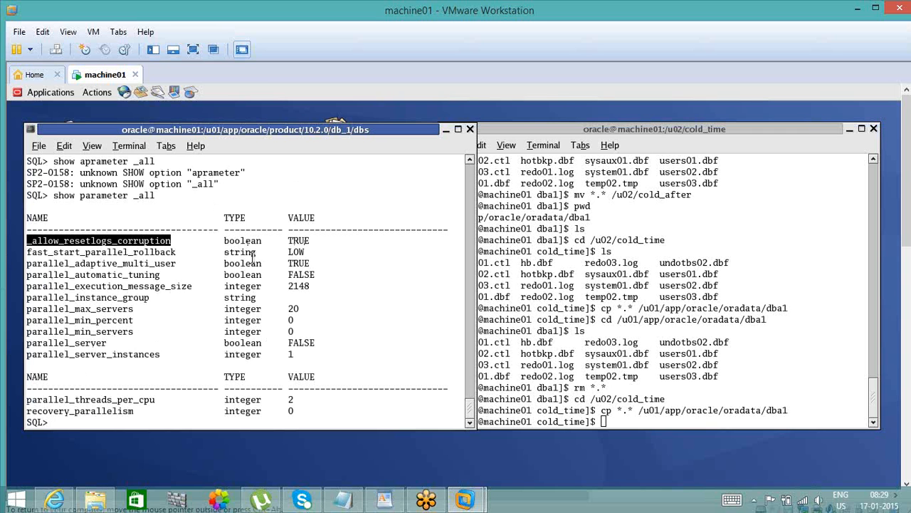
pyautogui.doubleClick(305, 242)
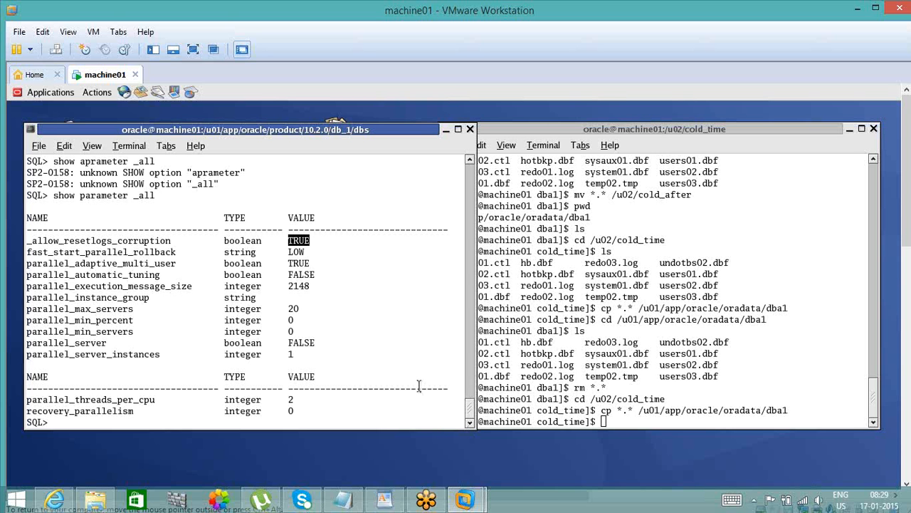
# - Shut down the database with shutdown and bring it back up with startup
pyautogui.press('Return')
pyautogui.press('Return')
pyautogui.press('Return')
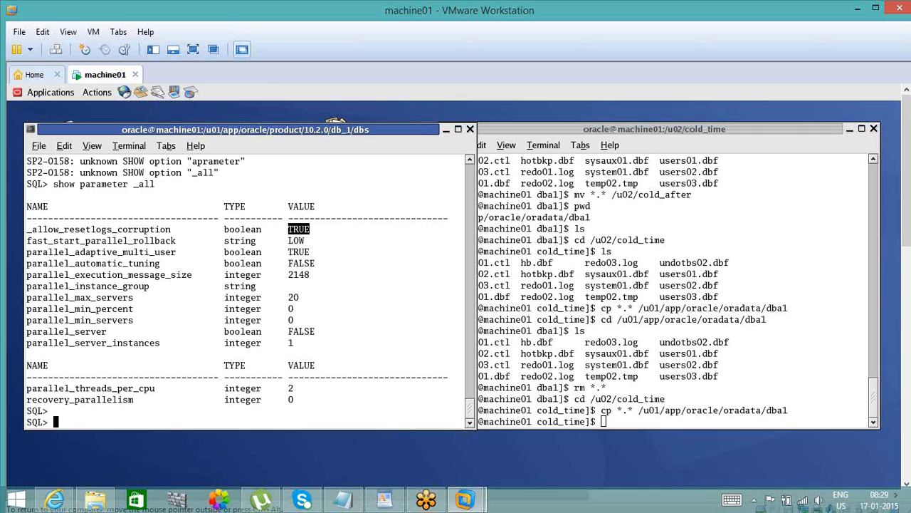
pyautogui.write('shut')
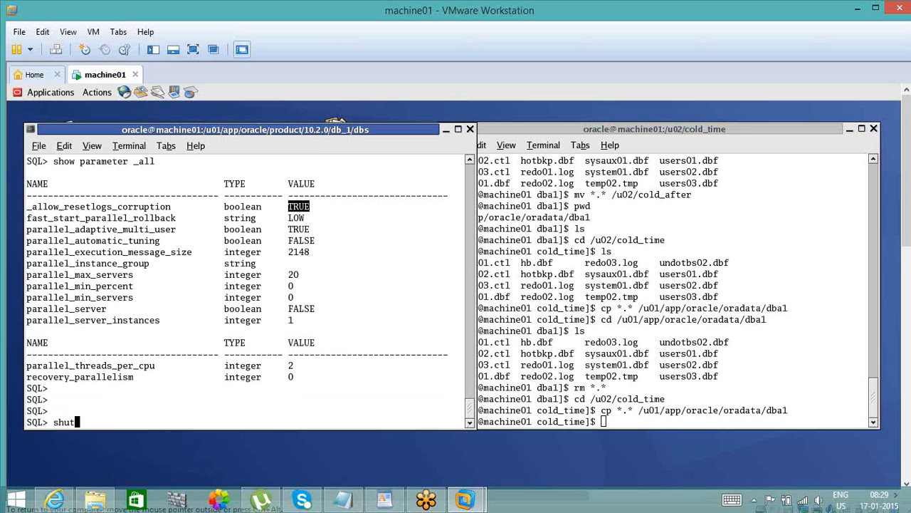
pyautogui.write('down')
pyautogui.press('Return')
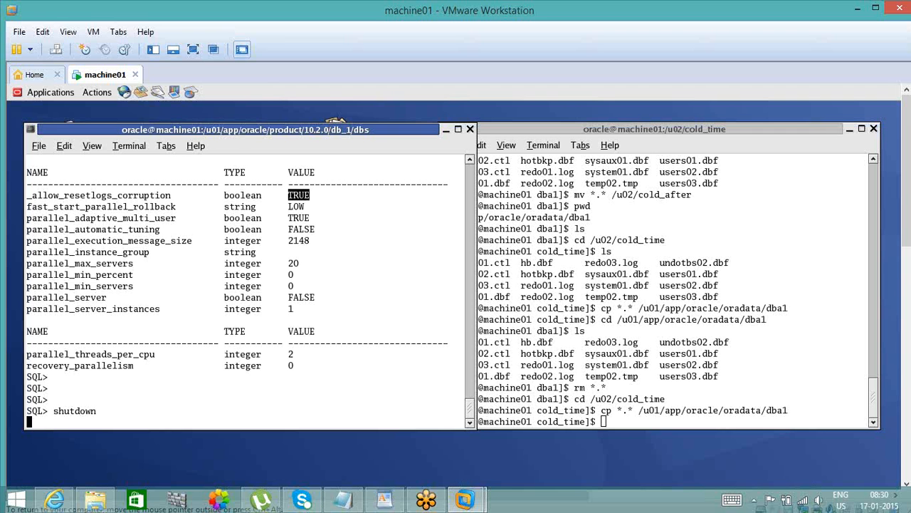
pyautogui.press('Return')
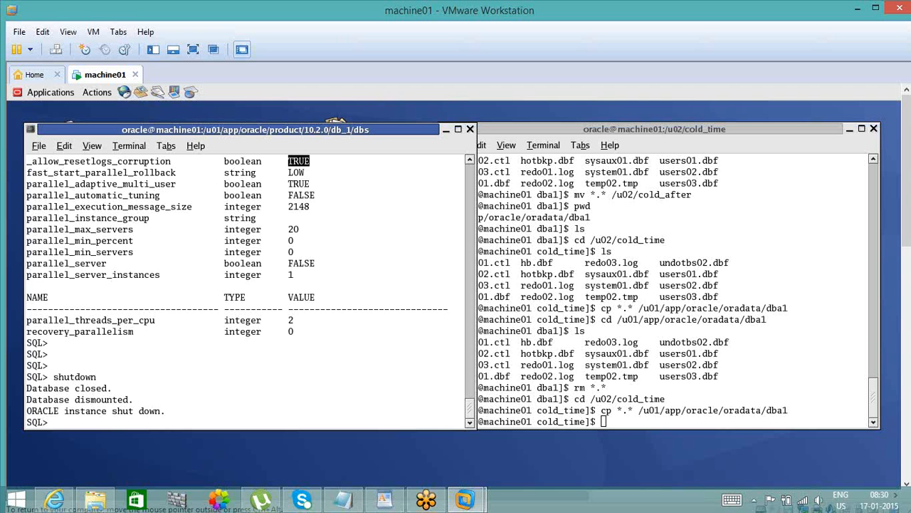
pyautogui.click(378, 373)
pyautogui.write('startup')
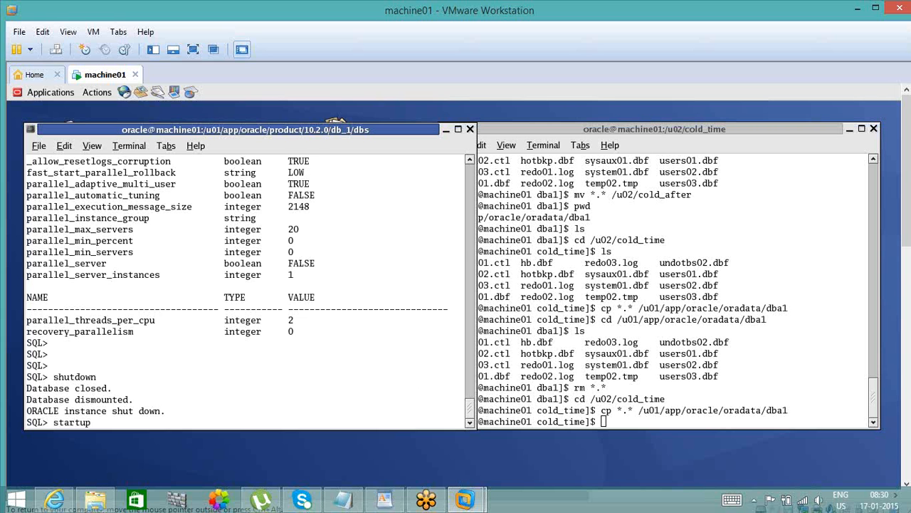
pyautogui.press('Return')
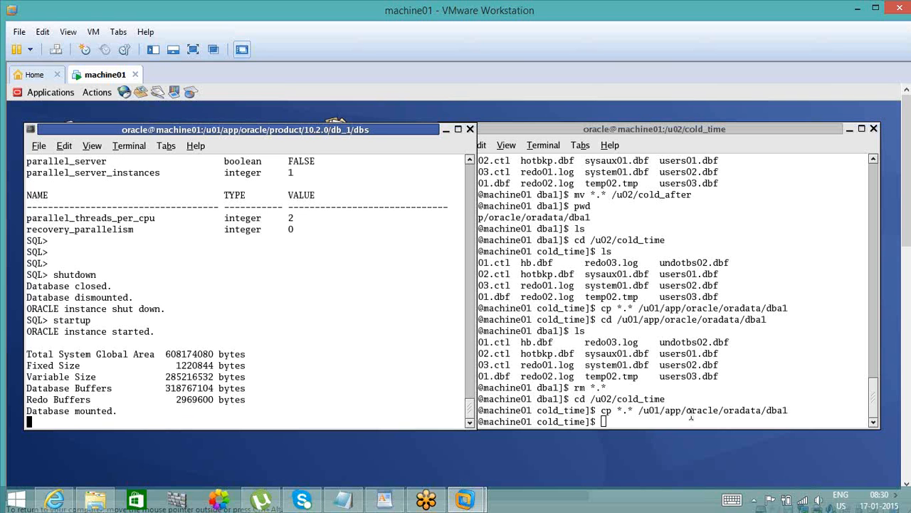
# - Prepare a cd command to /u01/app/oracle/oradata/dba1 in the shell terminal without running it
pyautogui.doubleClick(690, 411)
pyautogui.write('cd')
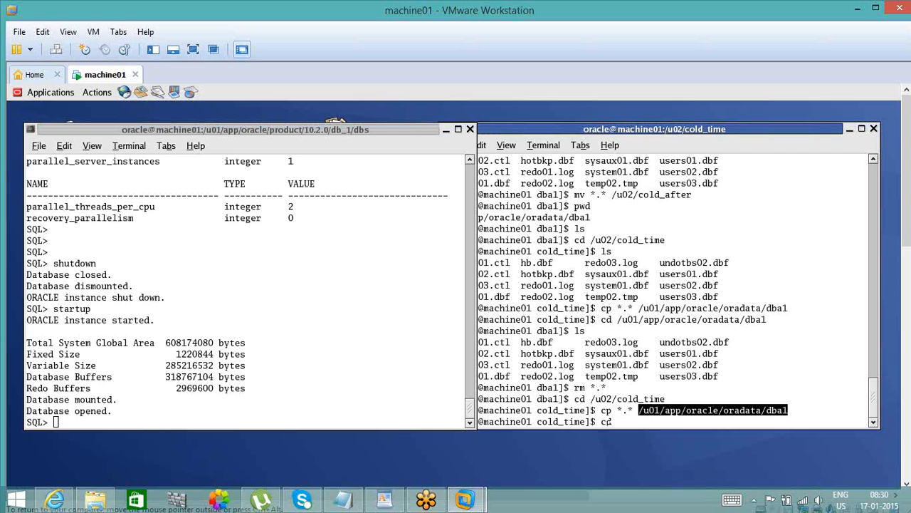
pyautogui.middleClick(611, 421)
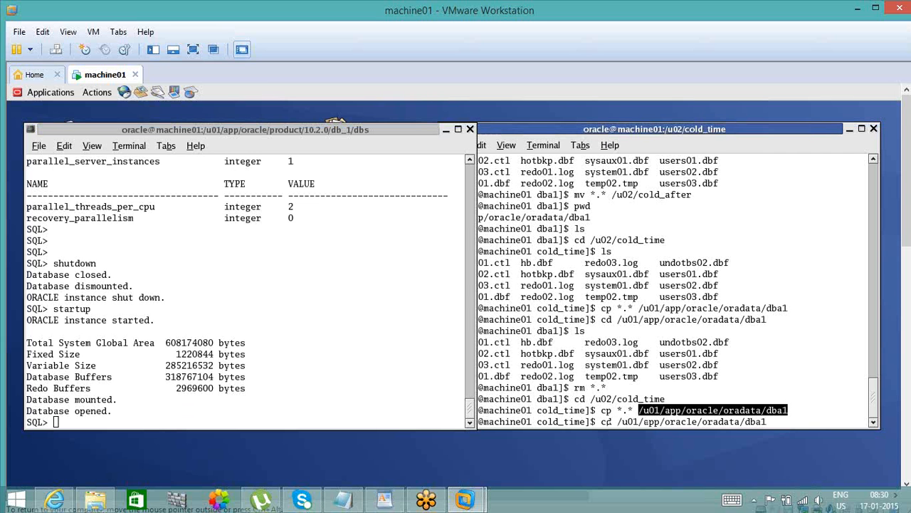
# - Shut down the database from the SQL prompt with shutdown
pyautogui.click(346, 386)
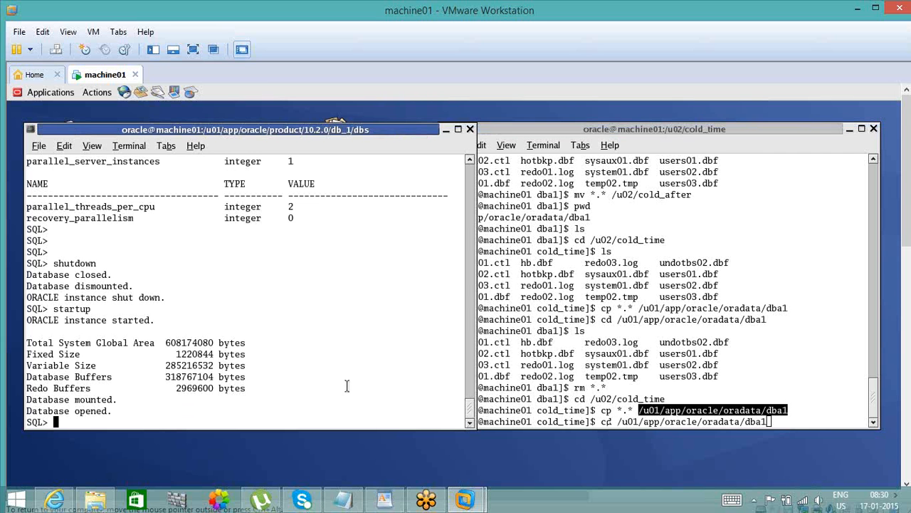
pyautogui.write('shutdonw')
pyautogui.press('BackSpace')
pyautogui.write('wn')
pyautogui.press('Return')
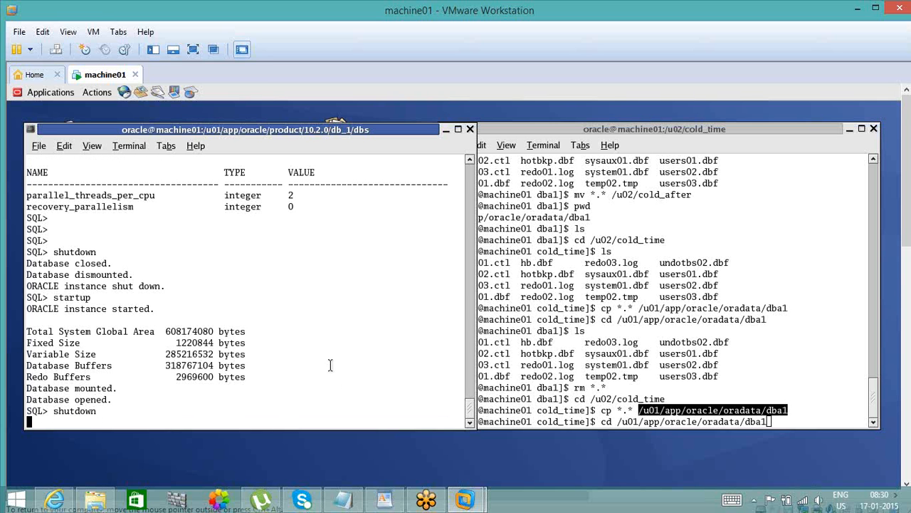
pyautogui.click(470, 160)
pyautogui.click(471, 160)
pyautogui.click(471, 160)
pyautogui.click(471, 160)
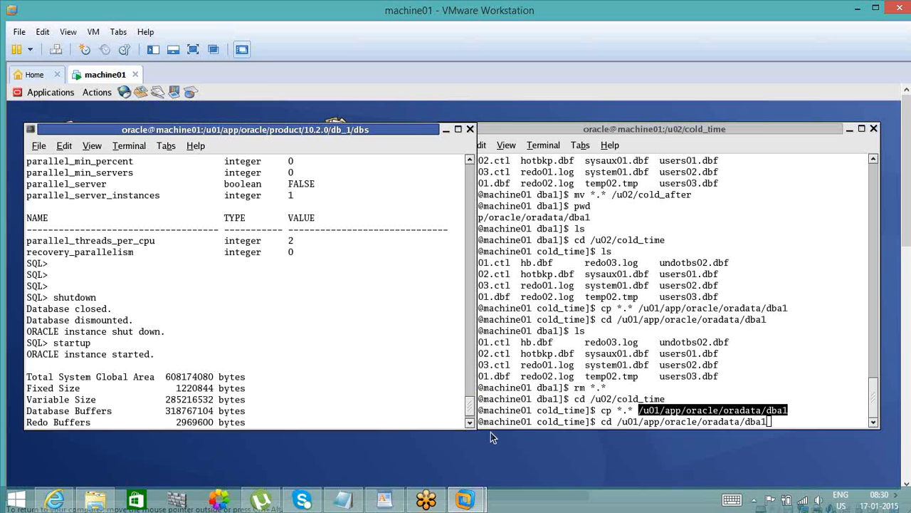
# - Run the prepared cd to /u01/app/oracle/oradata/dba1 in the shell terminal and list the folder's files with ls
pyautogui.click(703, 416)
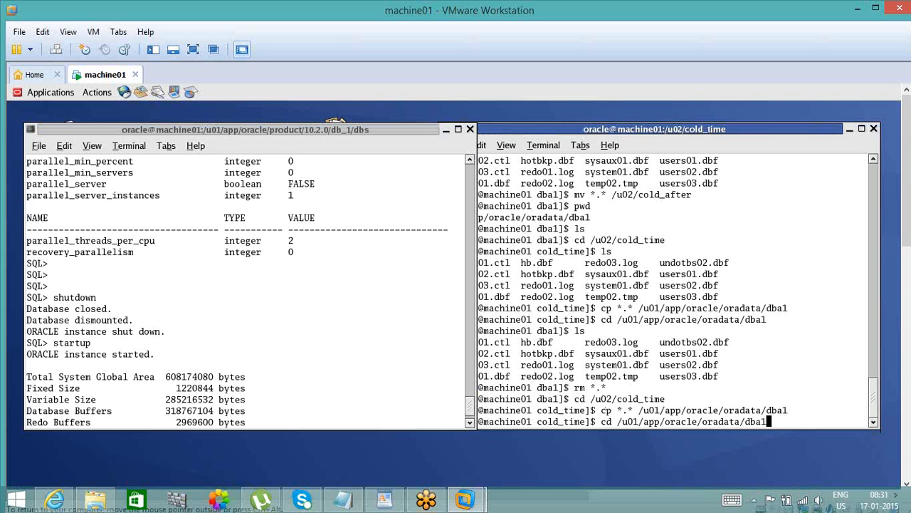
pyautogui.press('Return')
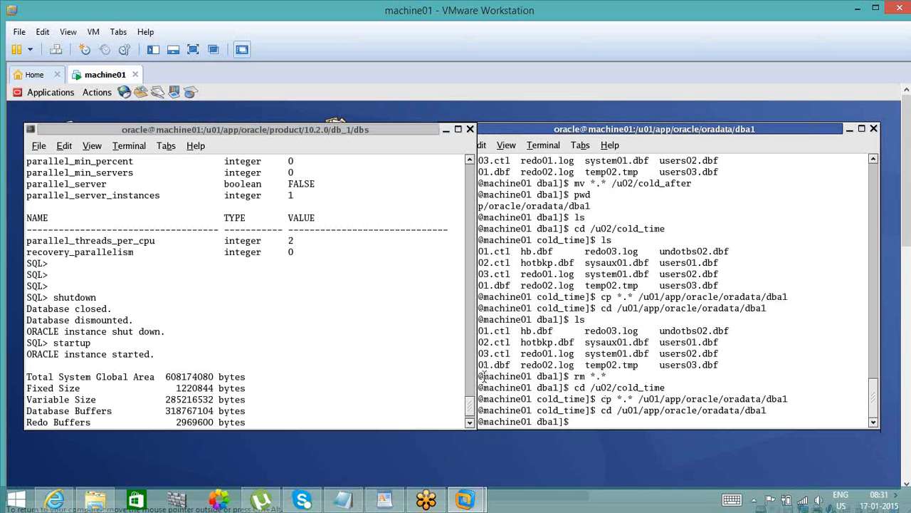
pyautogui.click(399, 398)
pyautogui.write('shutdown')
pyautogui.press('Return')
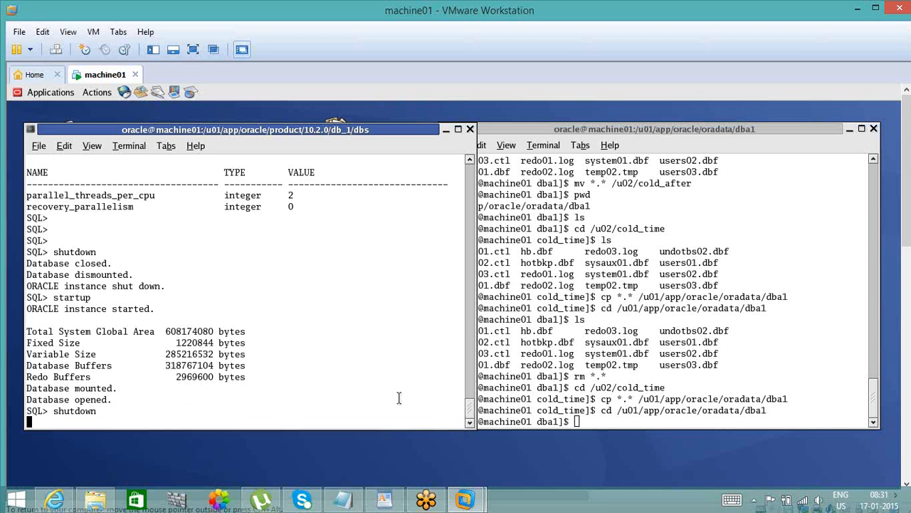
pyautogui.write('ls')
pyautogui.click(778, 243)
pyautogui.write('ls')
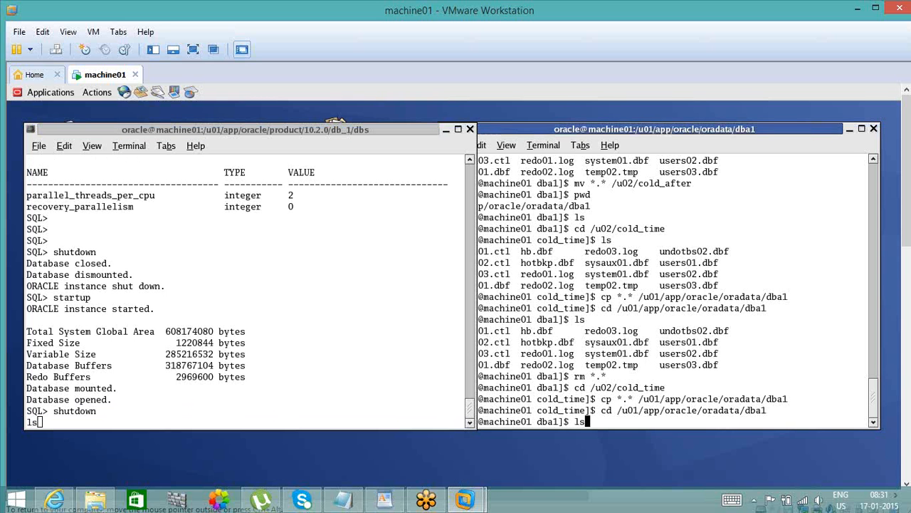
pyautogui.press('Return')
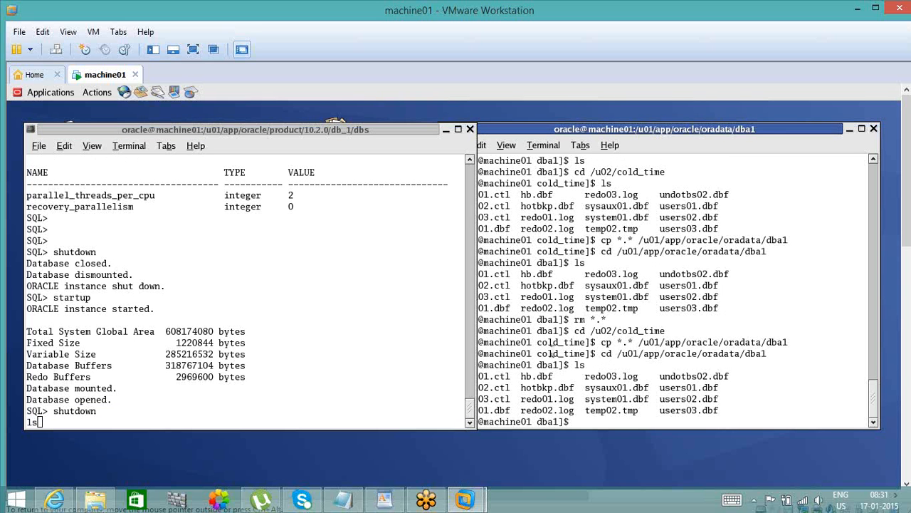
# - Clear the stray ls entry in the SQL terminal and return to an empty prompt
pyautogui.click(353, 394)
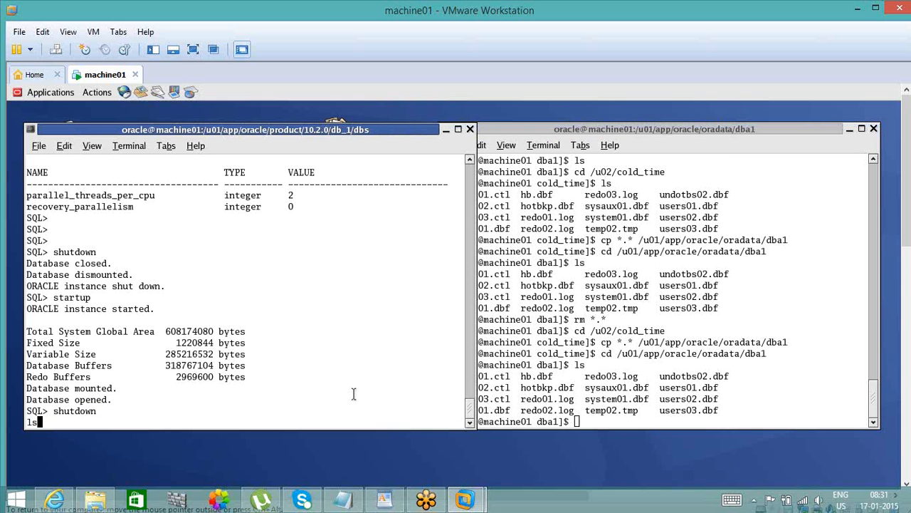
pyautogui.press('Return')
pyautogui.press('Return')
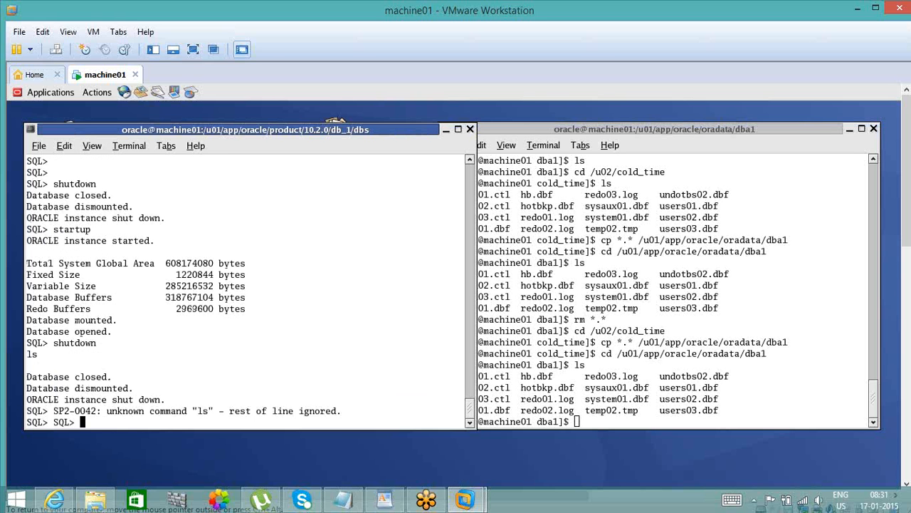
pyautogui.press('Return')
pyautogui.press('Return')
# - Delete all database files in the dba1 data folder with rm *.*
pyautogui.click(608, 401)
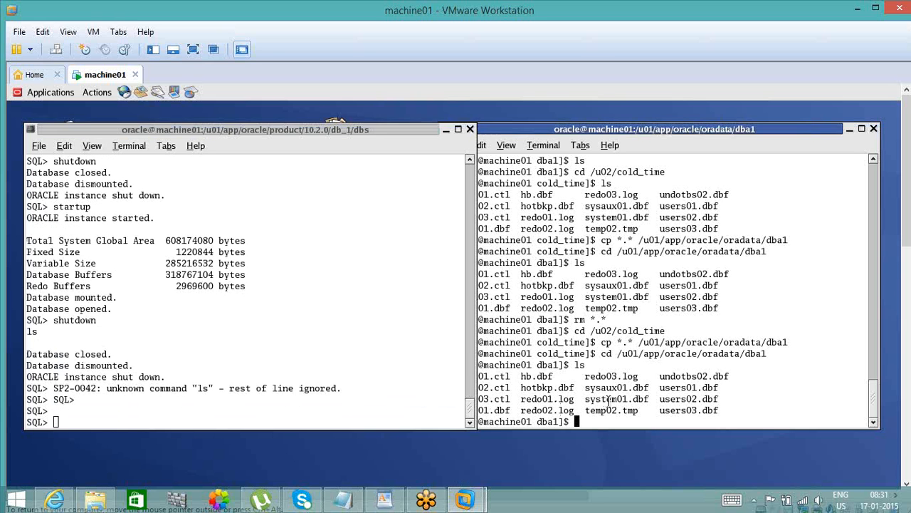
pyautogui.write('rm *.*')
pyautogui.press('Return')
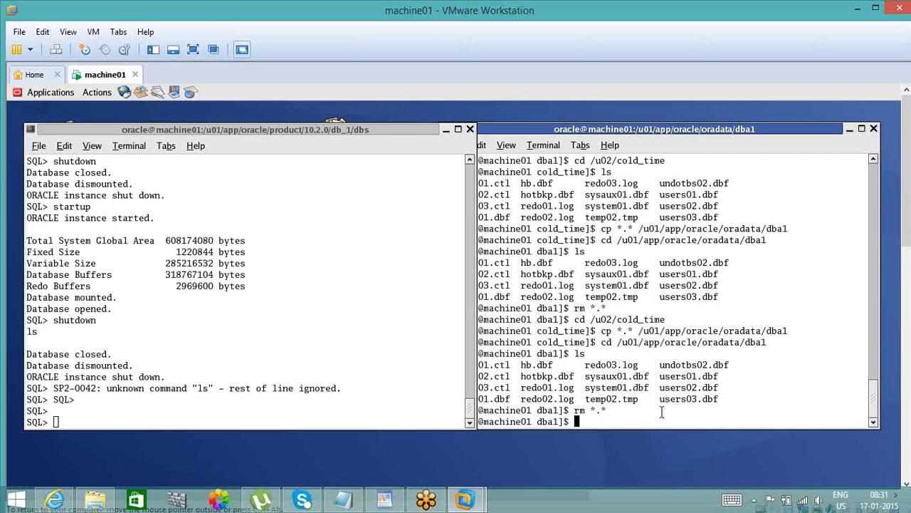
# - Change to /u02/cold_time and copy all backup files with cp *.* to /u01/app/oracle/oradata/dba1
pyautogui.doubleClick(604, 320)
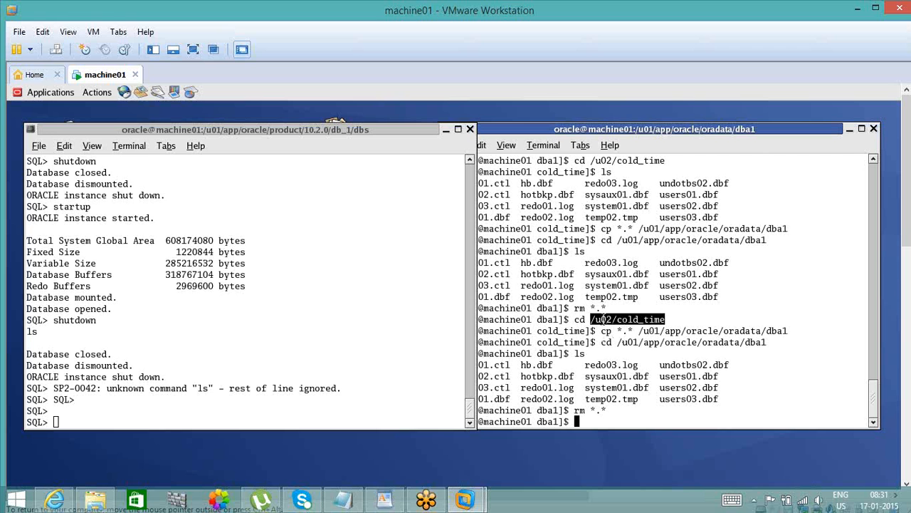
pyautogui.write('cd')
pyautogui.middleClick(604, 320)
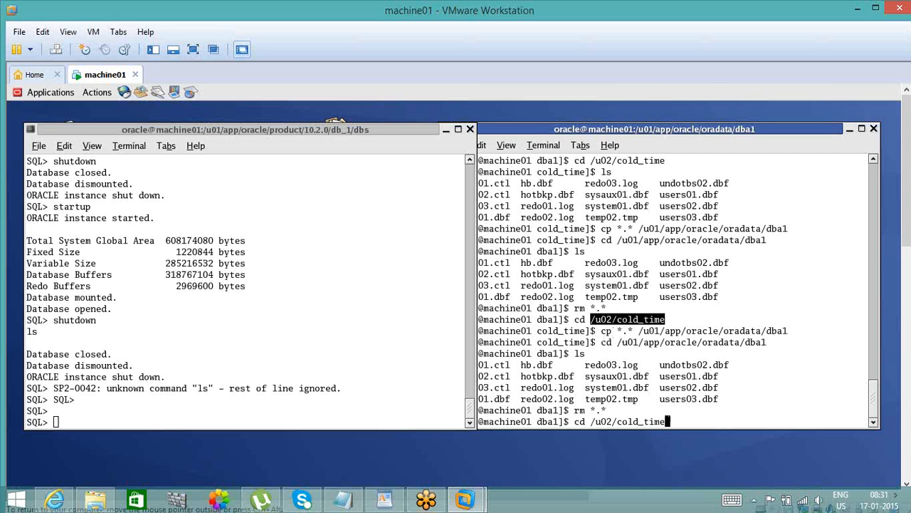
pyautogui.press('Return')
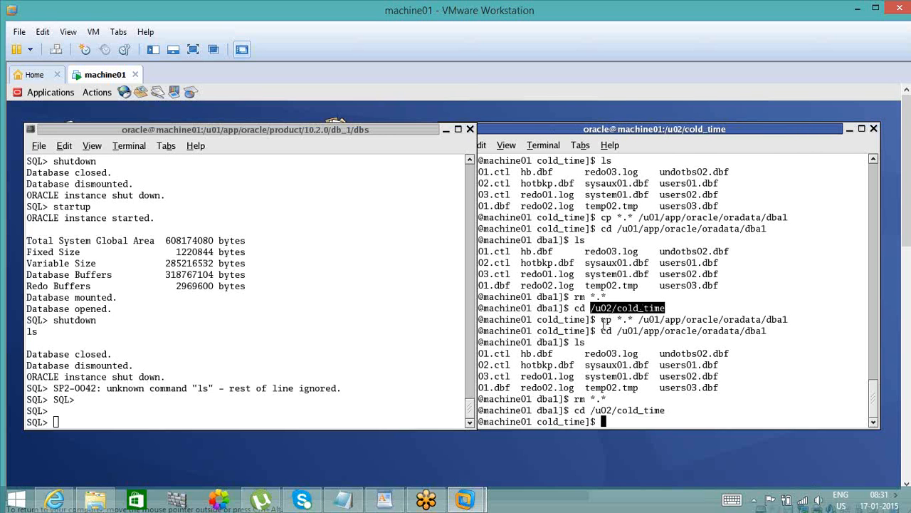
pyautogui.moveTo(602, 319); pyautogui.dragTo(786, 322)
pyautogui.middleClick(787, 321)
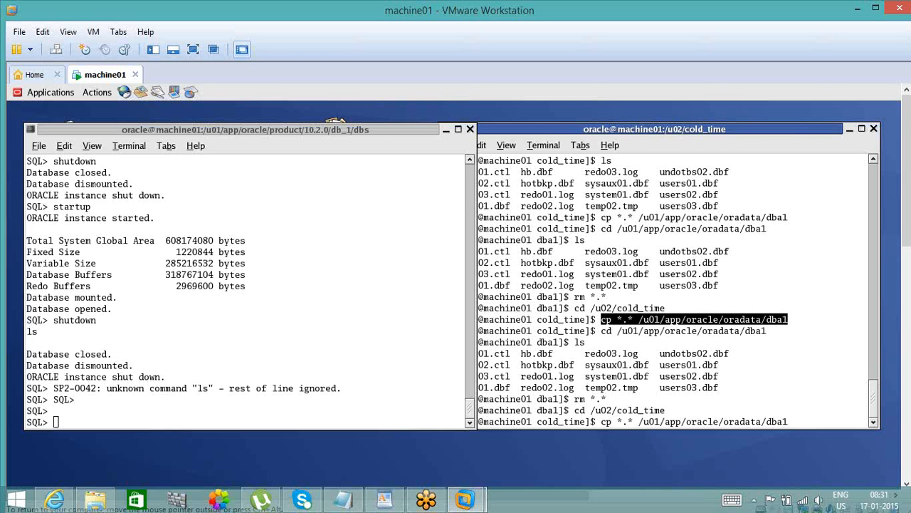
pyautogui.press('Return')
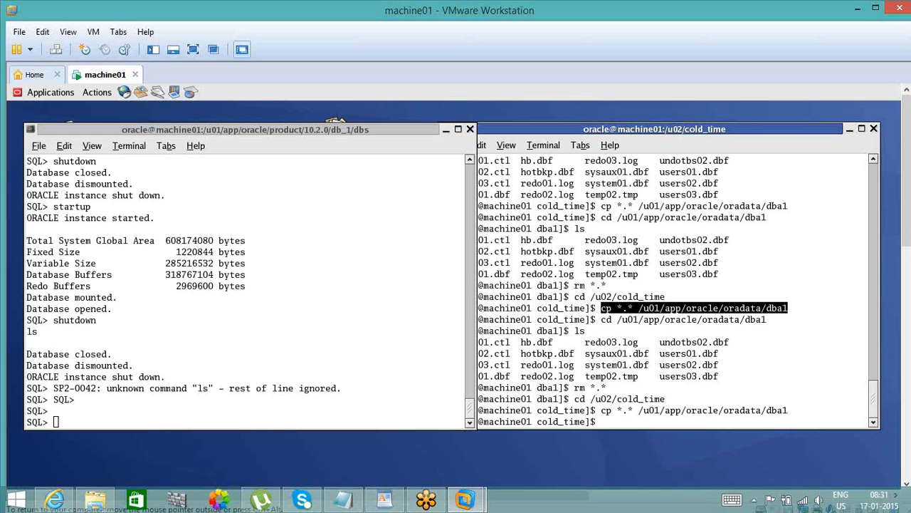
# - Change to /u01/app/oracle/oradata/dba1 and list the restored files with ls
pyautogui.click(665, 360)
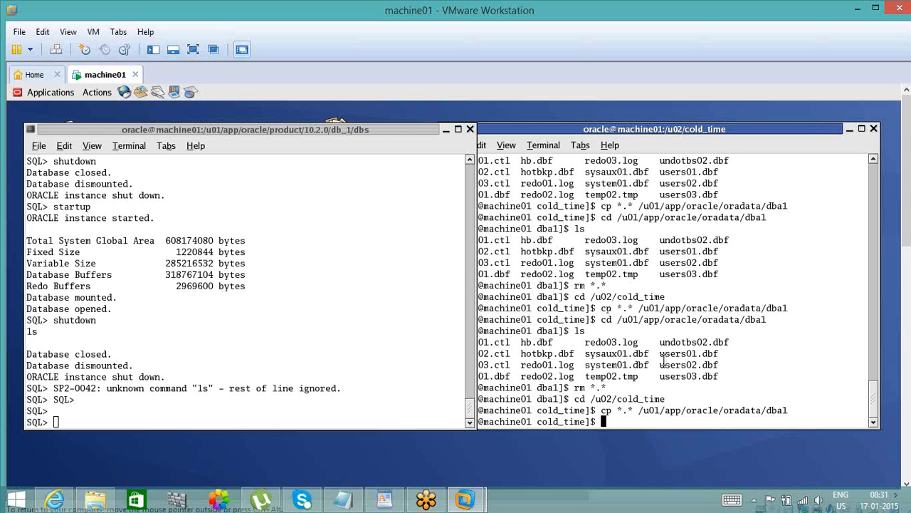
pyautogui.write('cd')
pyautogui.doubleClick(712, 414)
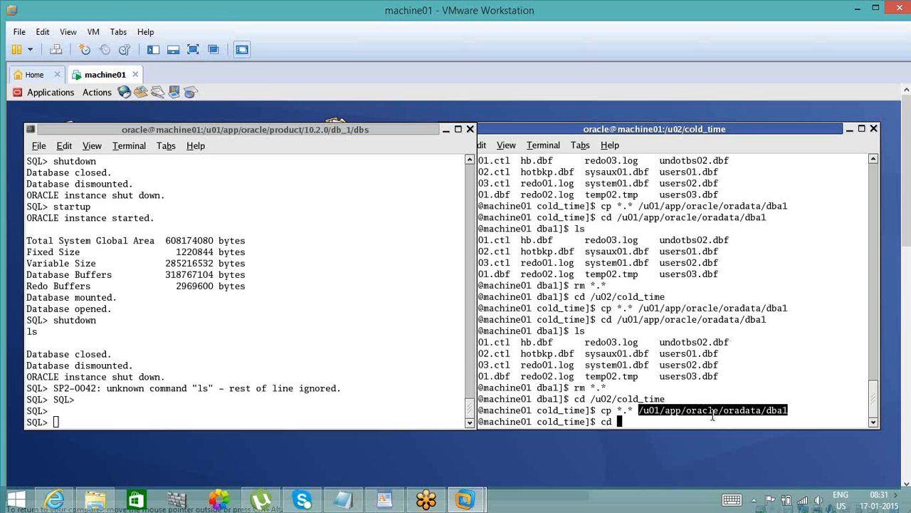
pyautogui.middleClick(712, 417)
pyautogui.press('Return')
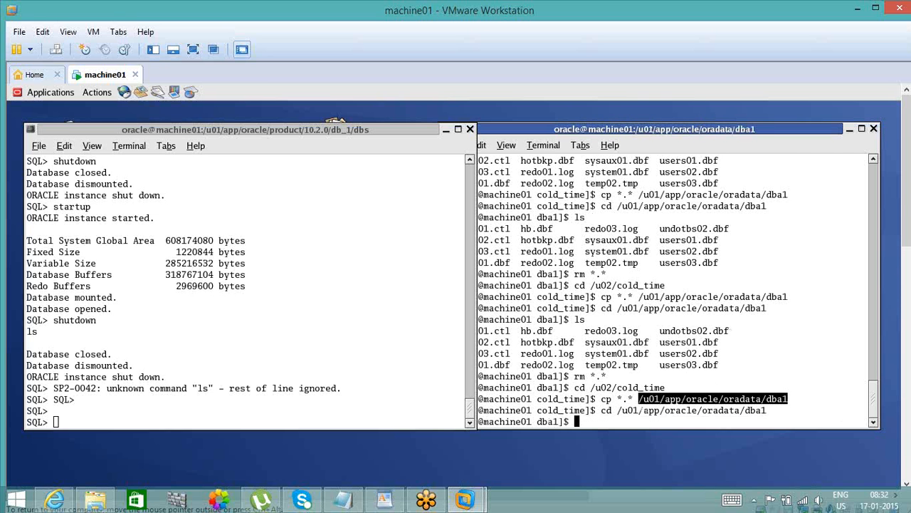
pyautogui.write('ls')
pyautogui.press('Return')
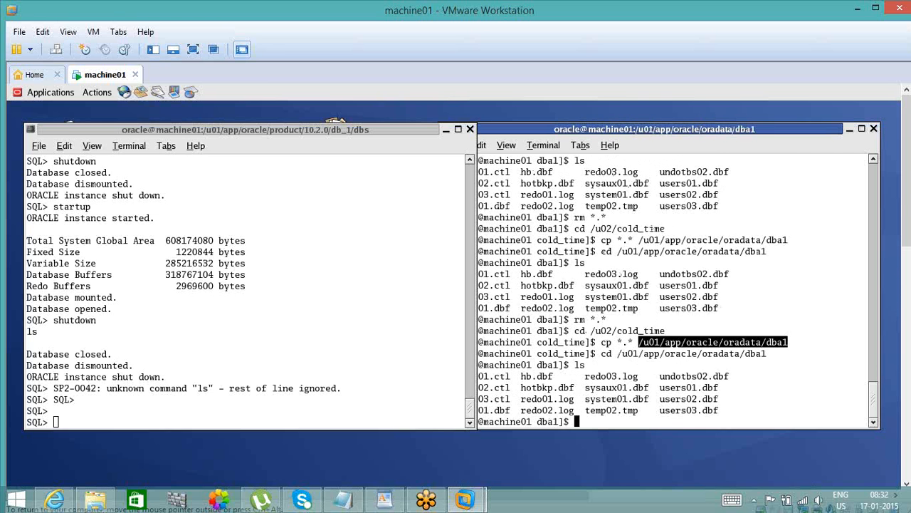
# - Start the database in mount mode with startup mount at the SQL prompt
pyautogui.click(430, 418)
pyautogui.press('Return')
pyautogui.press('Return')
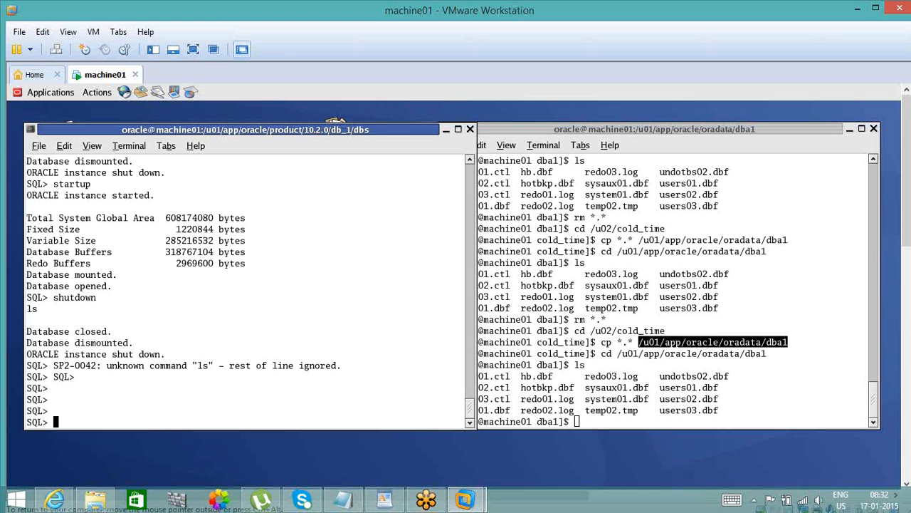
pyautogui.write('startup mount')
pyautogui.press('Return')
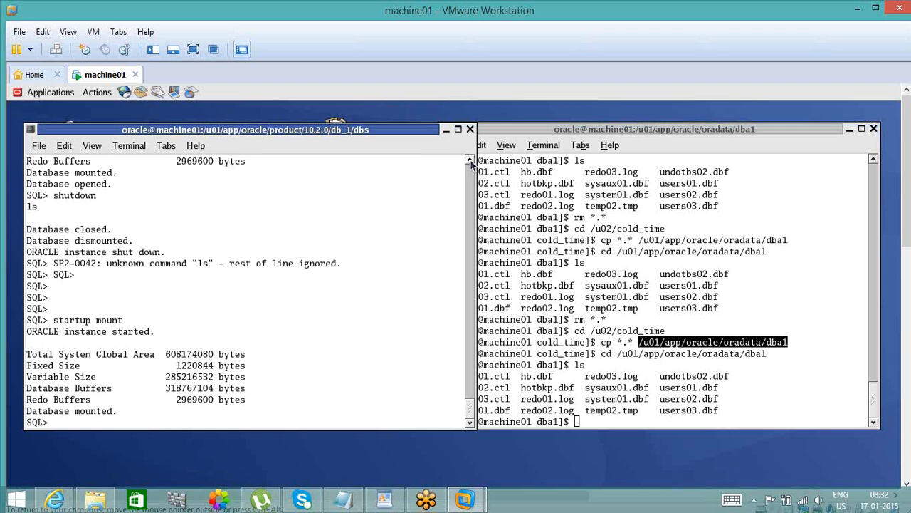
# - Reuse the earlier alter database recover automatic using backup controlfile statement and run it until time '2015-01-17:08:05:17'
pyautogui.click(470, 161)
pyautogui.click(470, 161)
pyautogui.click(471, 162)
pyautogui.click(470, 162)
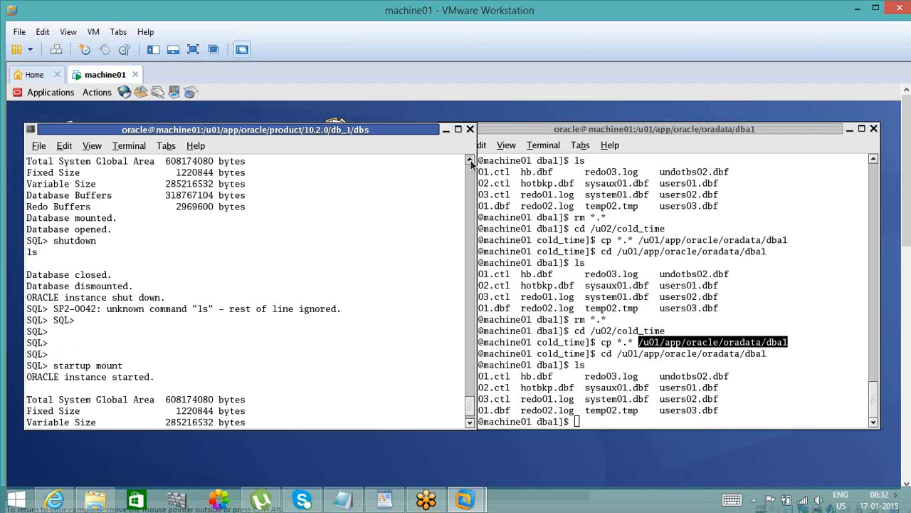
pyautogui.click(470, 163)
pyautogui.click(470, 162)
pyautogui.click(471, 162)
pyautogui.click(471, 163)
pyautogui.click(470, 162)
pyautogui.moveTo(470, 405); pyautogui.dragTo(468, 324)
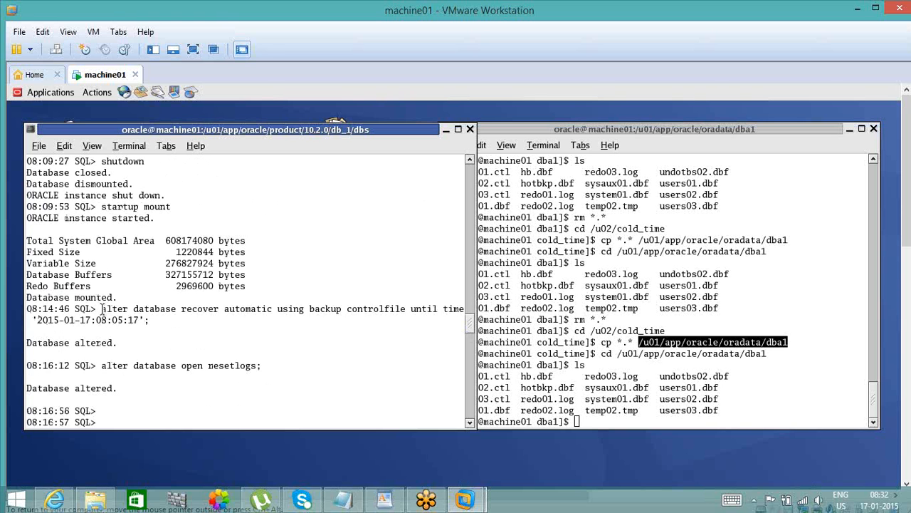
pyautogui.moveTo(101, 307); pyautogui.dragTo(149, 319)
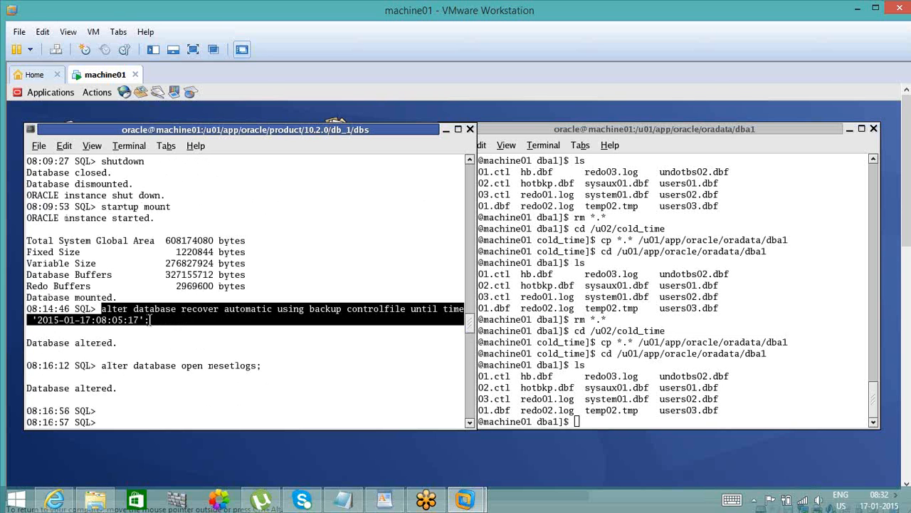
pyautogui.middleClick(150, 320)
pyautogui.press('Return')
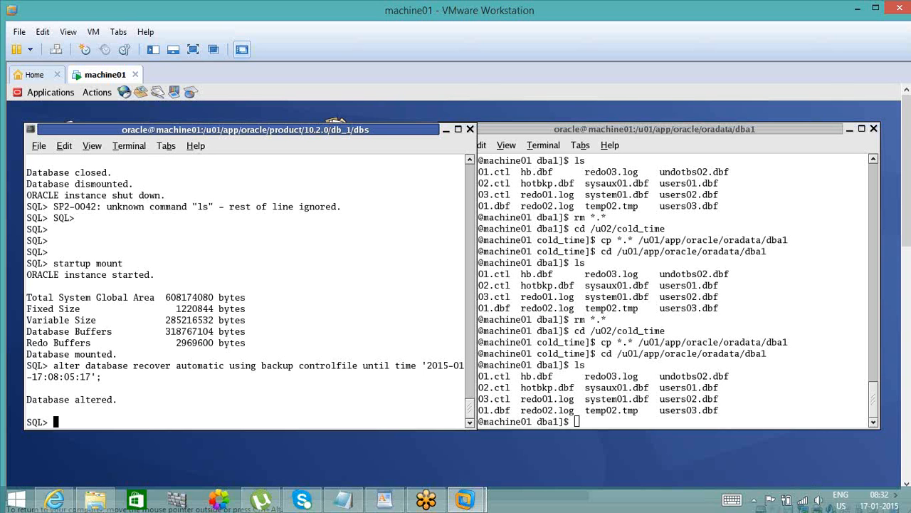
# - Open the recovered database with alter database open resetlogs;
pyautogui.write('alter database open resetlo')
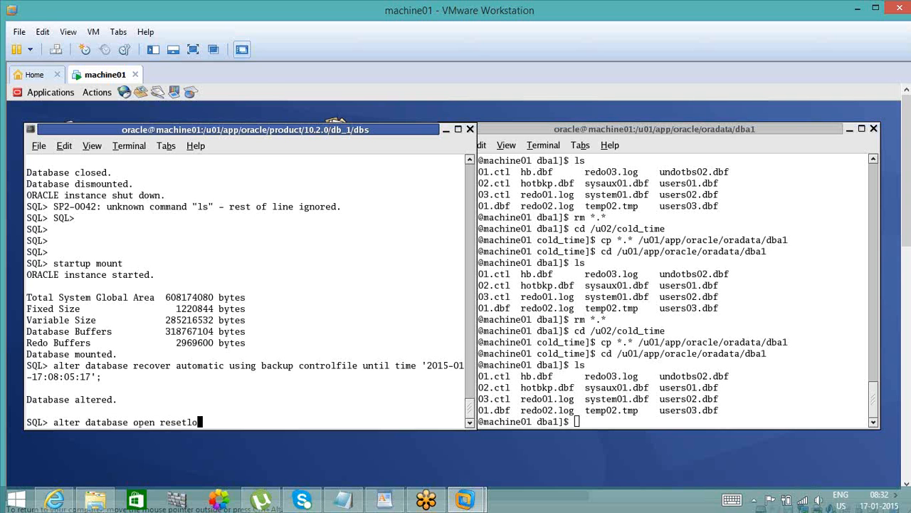
pyautogui.write('gs;')
pyautogui.press('Return')
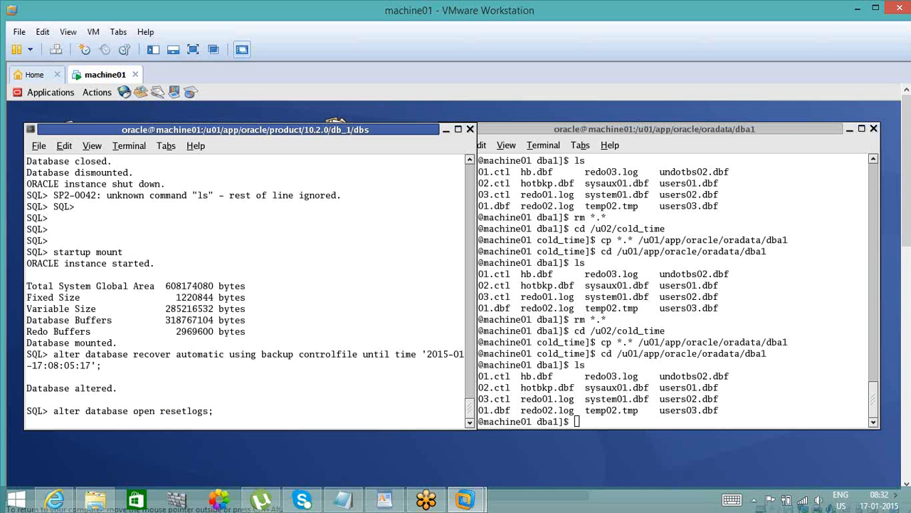
# - Review the noted times and record counts in Notepad, then query the row count with select count(*) from user1.emp;
pyautogui.click(344, 501)
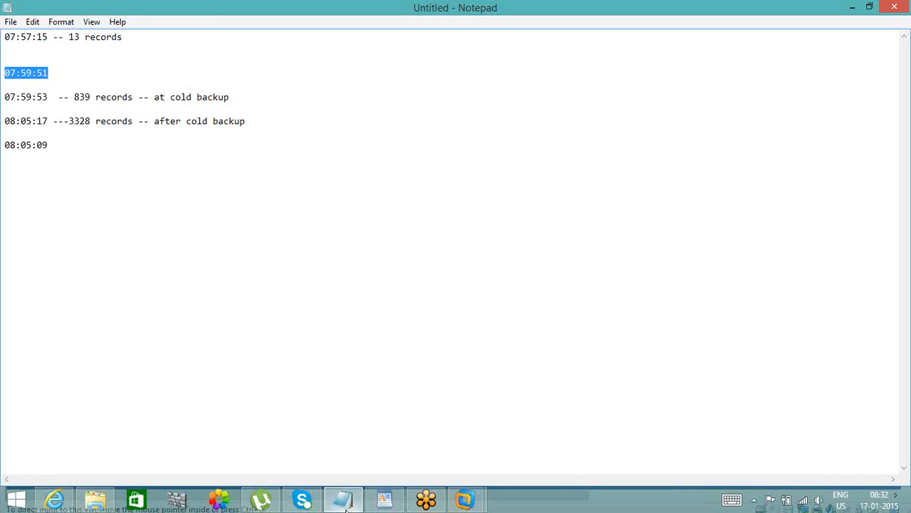
pyautogui.click(345, 502)
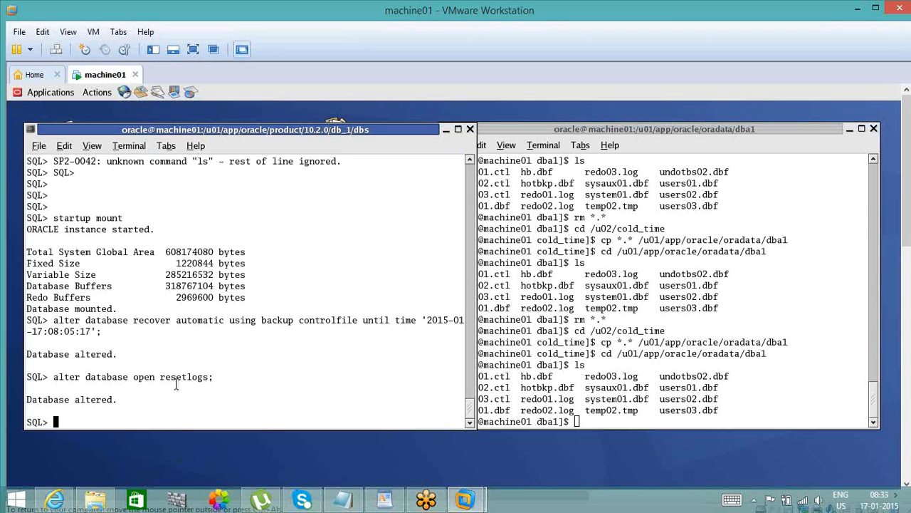
pyautogui.write('select count(*')
pyautogui.write(') from use')
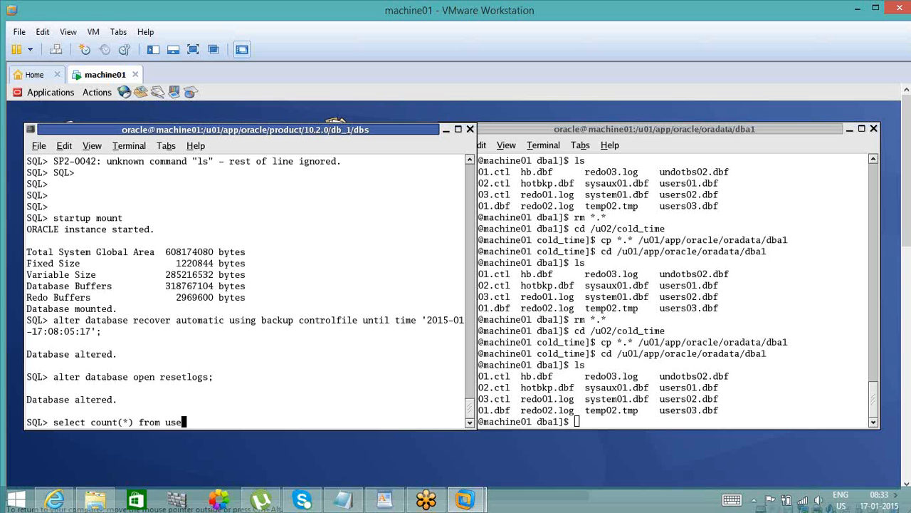
pyautogui.write('r1.emp;')
pyautogui.press('Return')
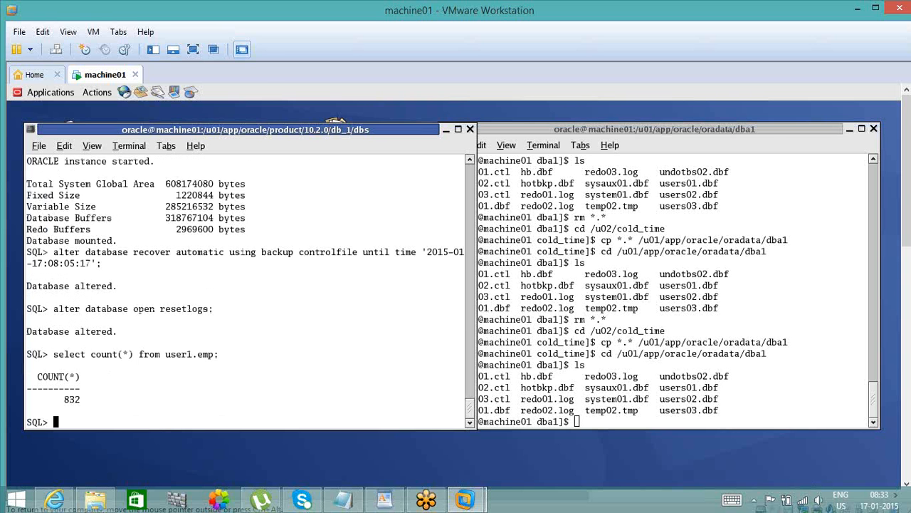
# - Display the initialization parameters matching _all with show parameter _all and check the _allow_resetlogs_corruption value
pyautogui.doubleClick(182, 353)
pyautogui.click(166, 406)
pyautogui.press('Return')
pyautogui.press('Return')
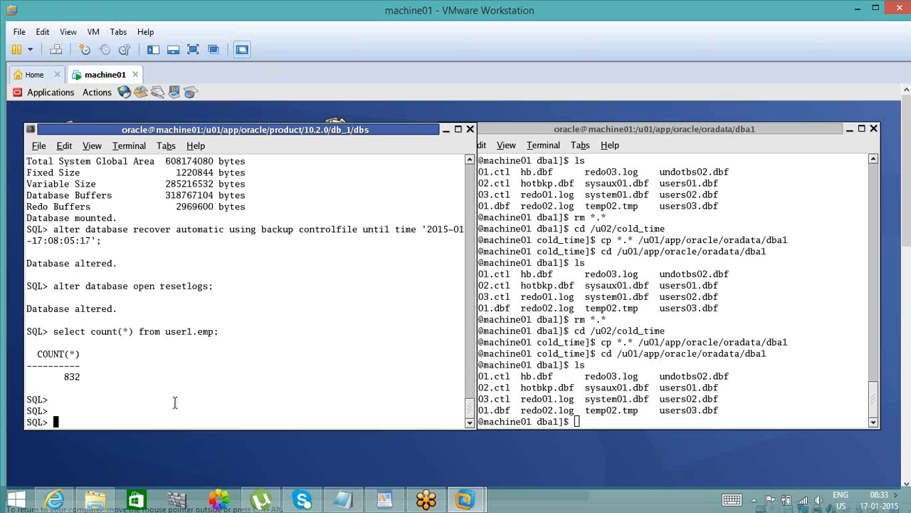
pyautogui.click(637, 423)
pyautogui.click(391, 403)
pyautogui.write('show parameter')
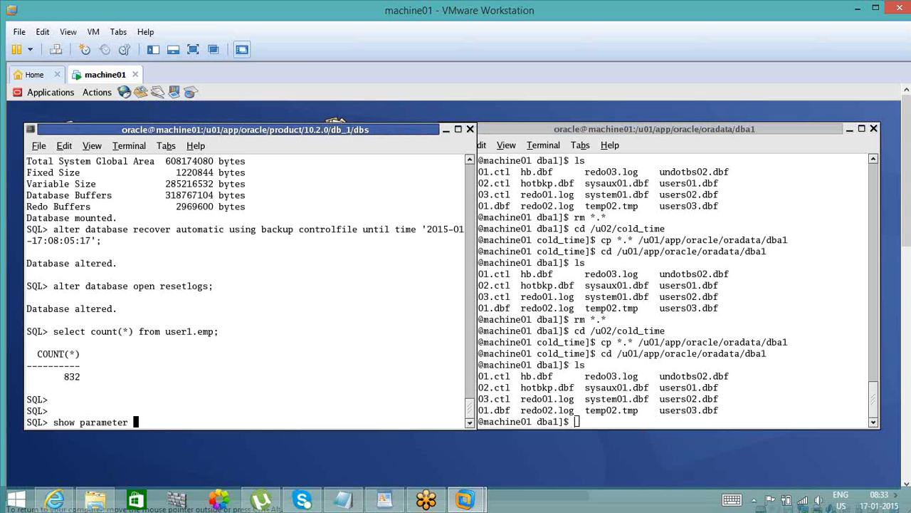
pyautogui.write(' _all')
pyautogui.press('Return')
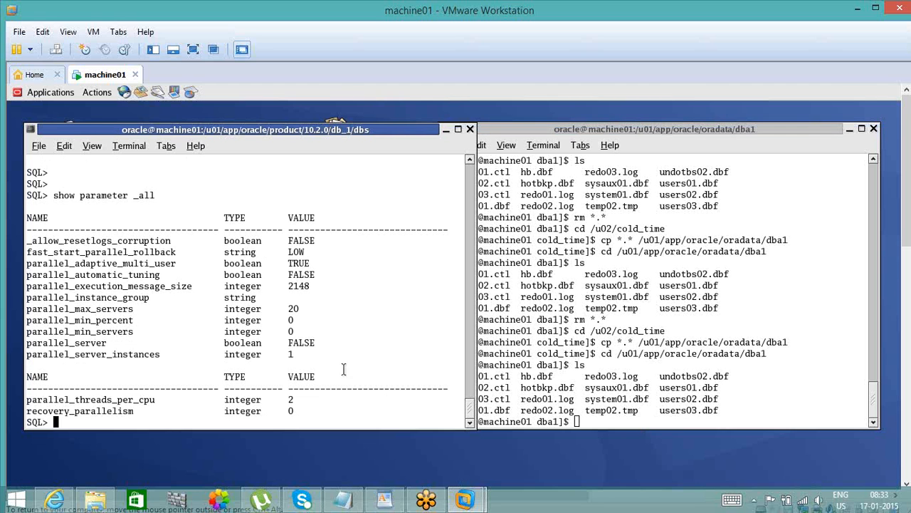
pyautogui.moveTo(315, 238); pyautogui.dragTo(309, 239)
pyautogui.click(308, 238)
pyautogui.press('Return')
pyautogui.press('Return')
pyautogui.press('Return')
pyautogui.write('inser')
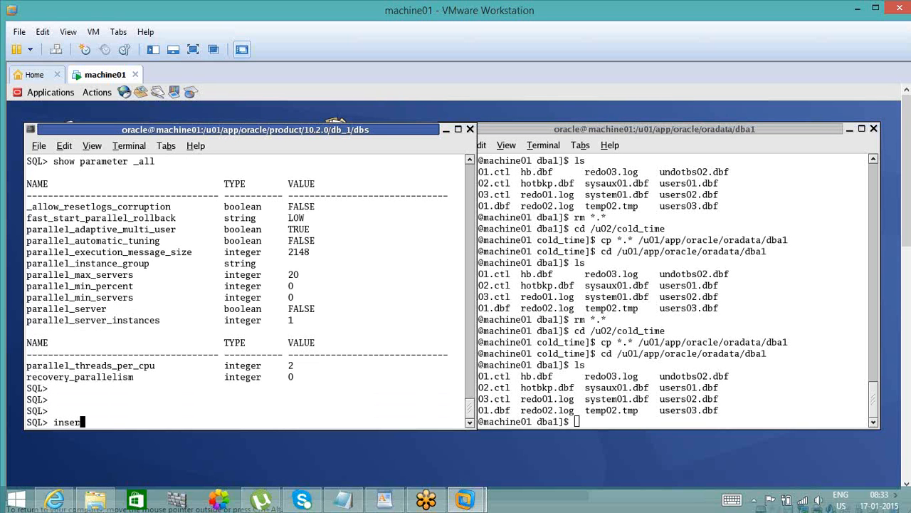
pyautogui.write('t')
pyautogui.press('BackSpace')
pyautogui.press('BackSpace')
pyautogui.press('BackSpace')
pyautogui.press('BackSpace')
pyautogui.press('BackSpace')
pyautogui.press('BackSpace')
# - Connect the SQL session as user1 with conn, supplying the account password
pyautogui.write('conn user1/user')
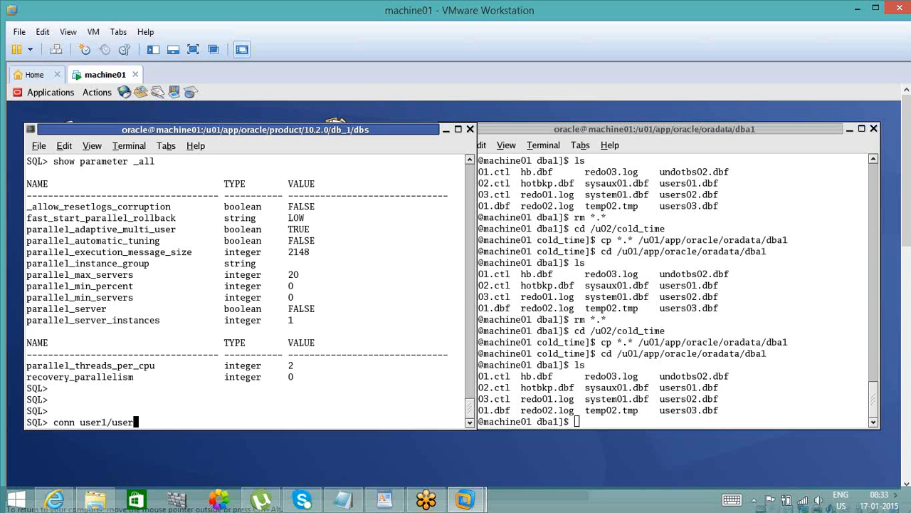
pyautogui.write('1')
pyautogui.press('Return')
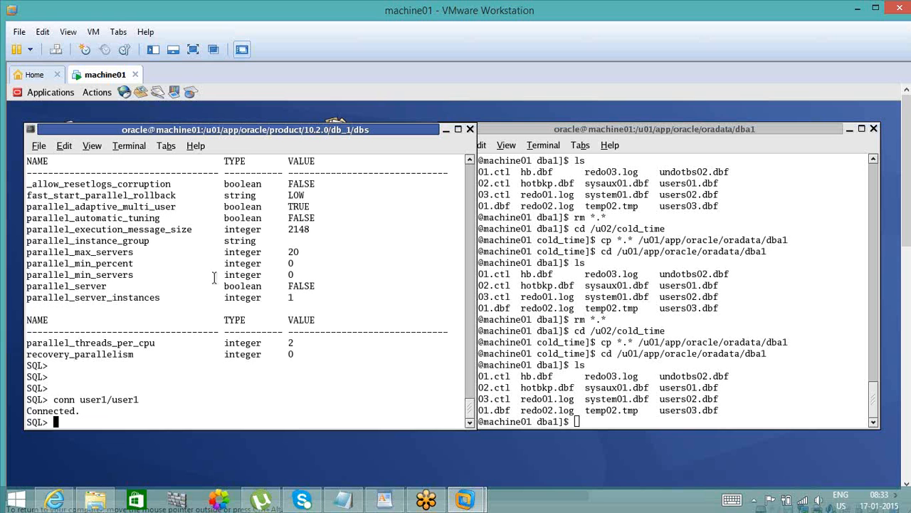
# - Review the _allow_resetlogs_corruption value in the parameter output and the earlier alter database open resetlogs statement
pyautogui.doubleClick(302, 183)
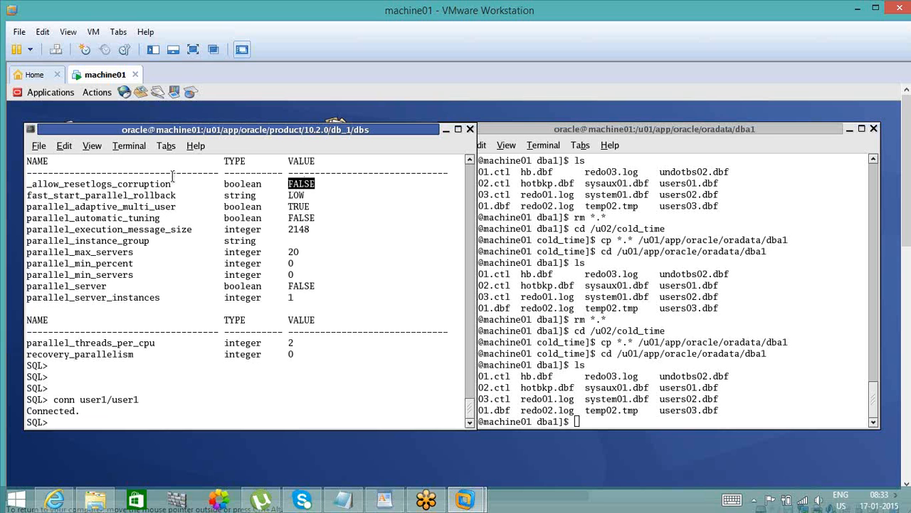
pyautogui.doubleClick(158, 184)
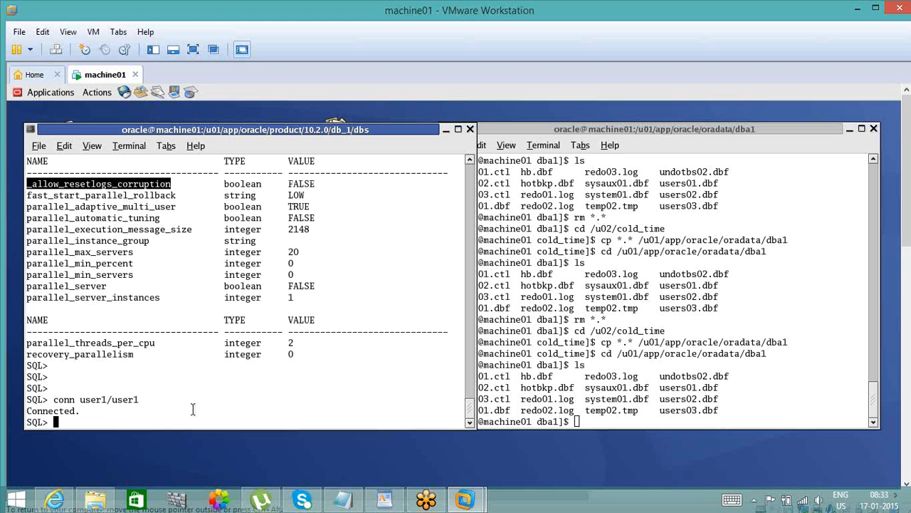
pyautogui.click(469, 161)
pyautogui.click(469, 161)
pyautogui.click(469, 161)
pyautogui.click(469, 161)
pyautogui.click(470, 161)
pyautogui.click(469, 161)
pyautogui.click(469, 161)
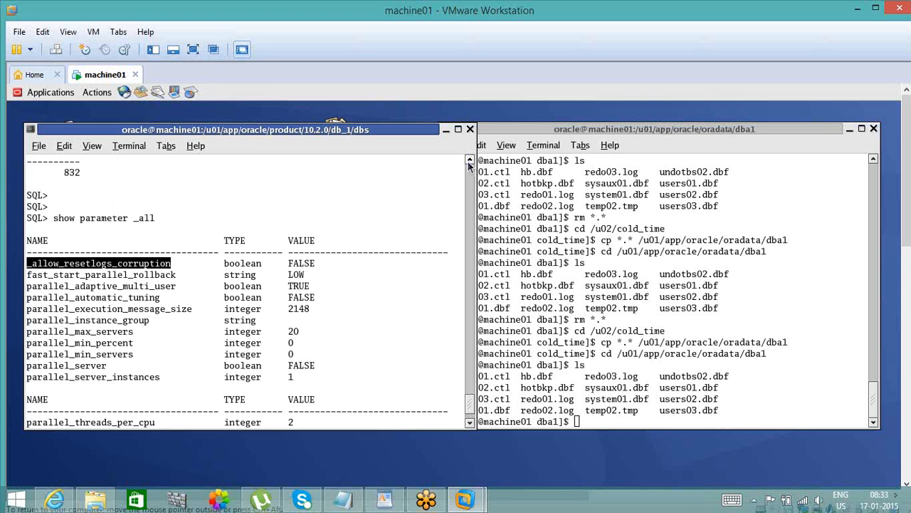
pyautogui.click(469, 162)
pyautogui.click(469, 162)
pyautogui.click(469, 162)
pyautogui.click(469, 162)
pyautogui.click(469, 162)
pyautogui.scroll(5, 470, 162)
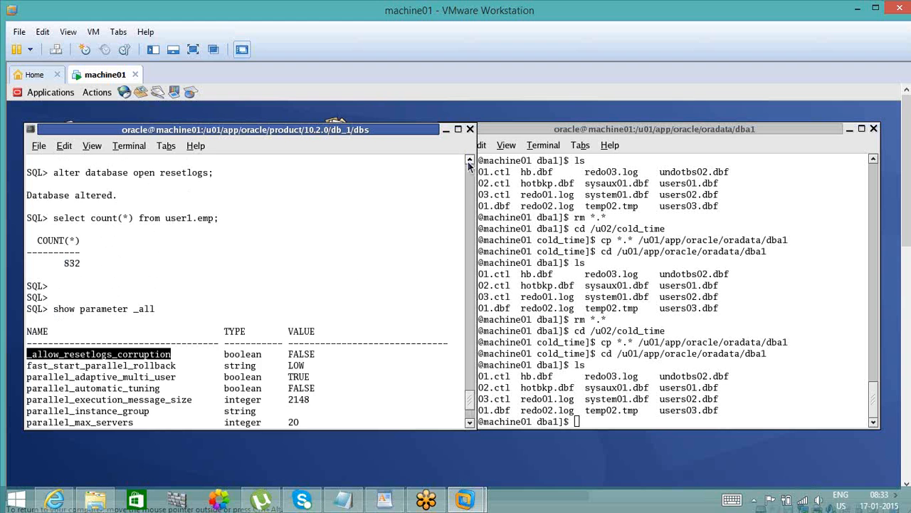
pyautogui.doubleClick(184, 195)
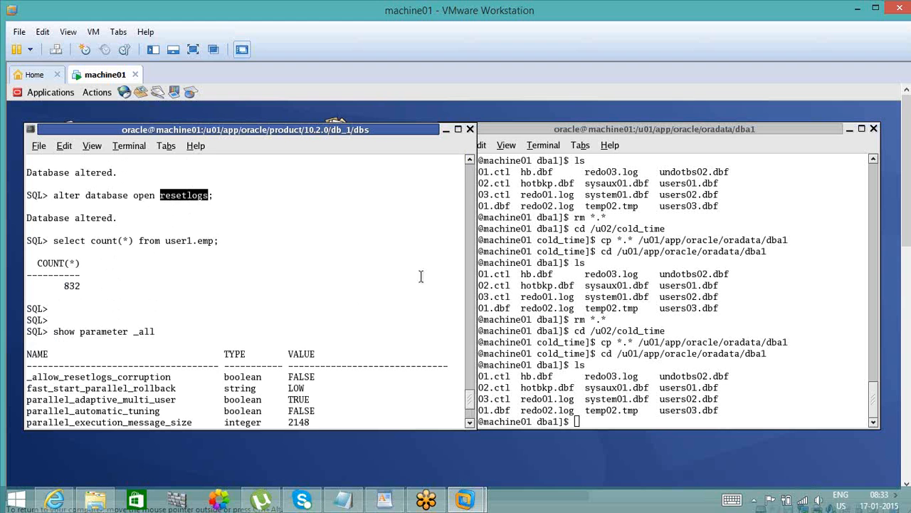
pyautogui.click(470, 423)
pyautogui.click(470, 423)
pyautogui.click(469, 422)
pyautogui.click(469, 423)
pyautogui.click(470, 423)
pyautogui.click(470, 423)
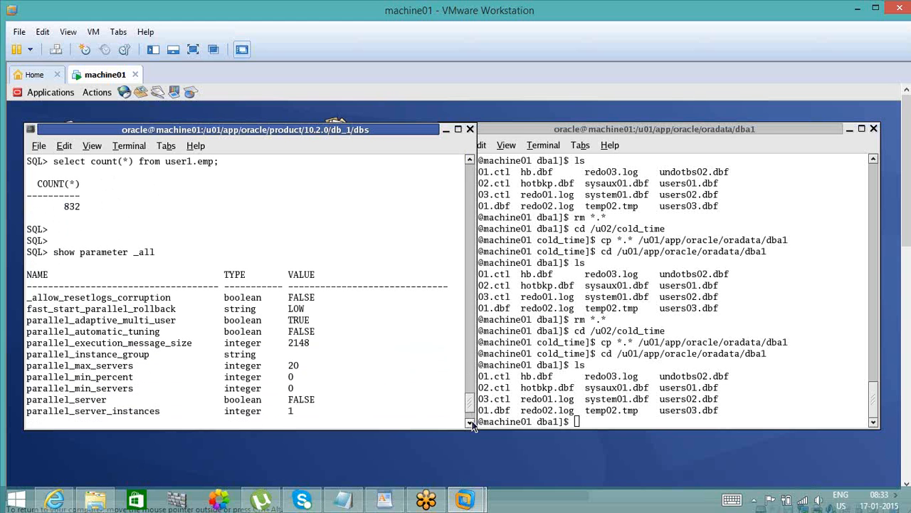
pyautogui.click(470, 423)
pyautogui.scroll(-5, 471, 424)
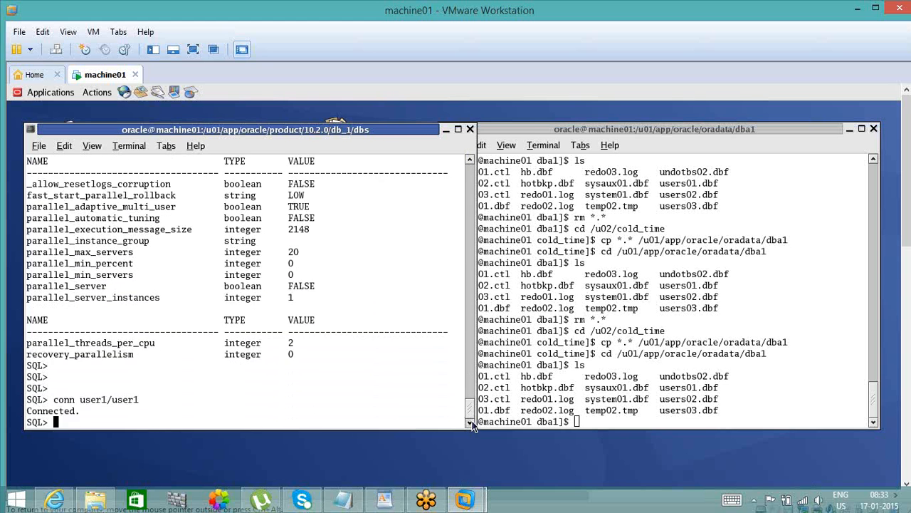
# - Query the row count of the connected schema's emp table with select count(*) from emp;
pyautogui.press('Return')
pyautogui.press('Return')
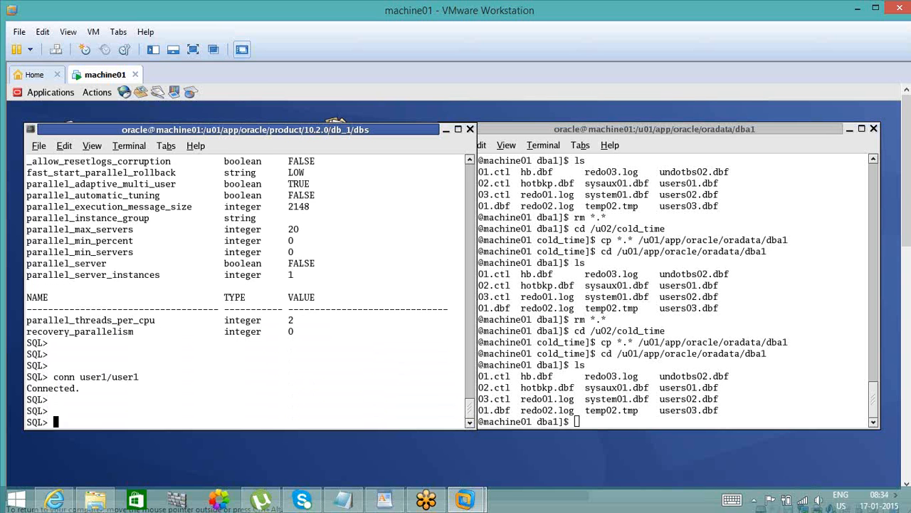
pyautogui.write('select count(*) from emp;')
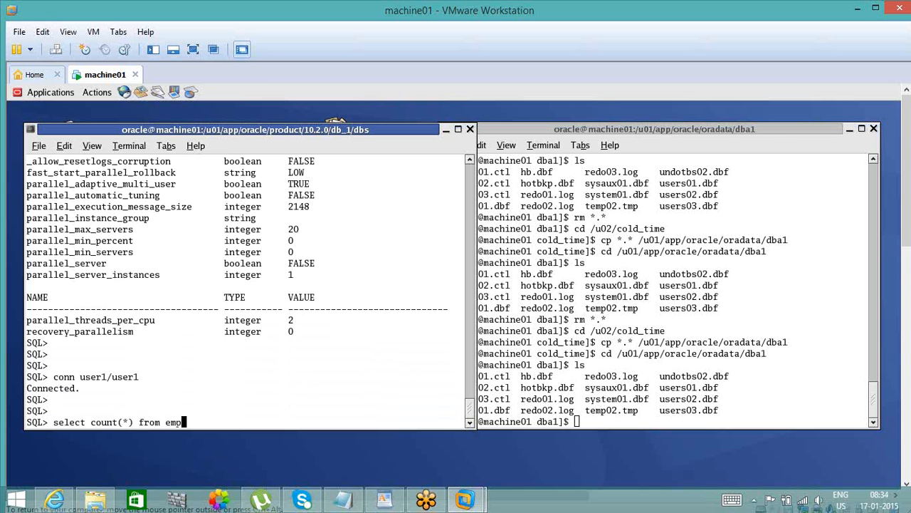
pyautogui.press('Return')
pyautogui.press('Return')
pyautogui.press('Return')
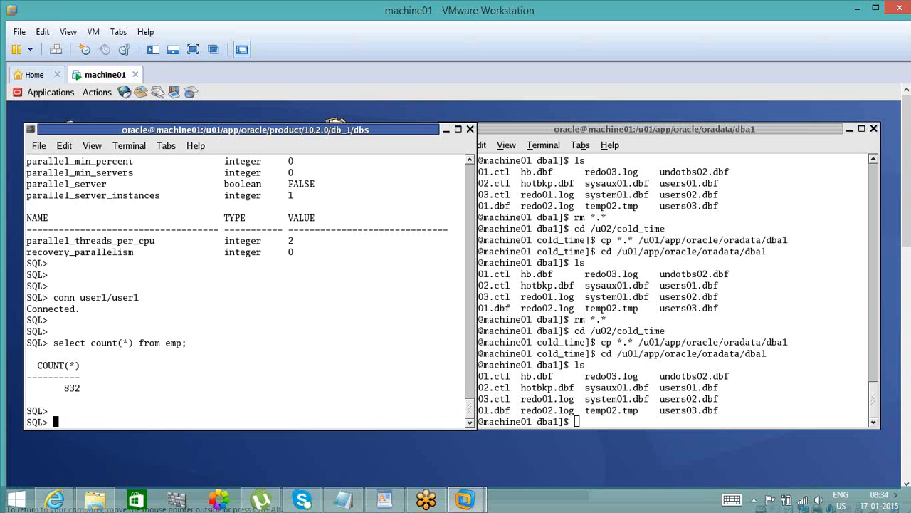
# - Try to duplicate the emp rows with insert into emp as select * emp;
pyautogui.write('ins')
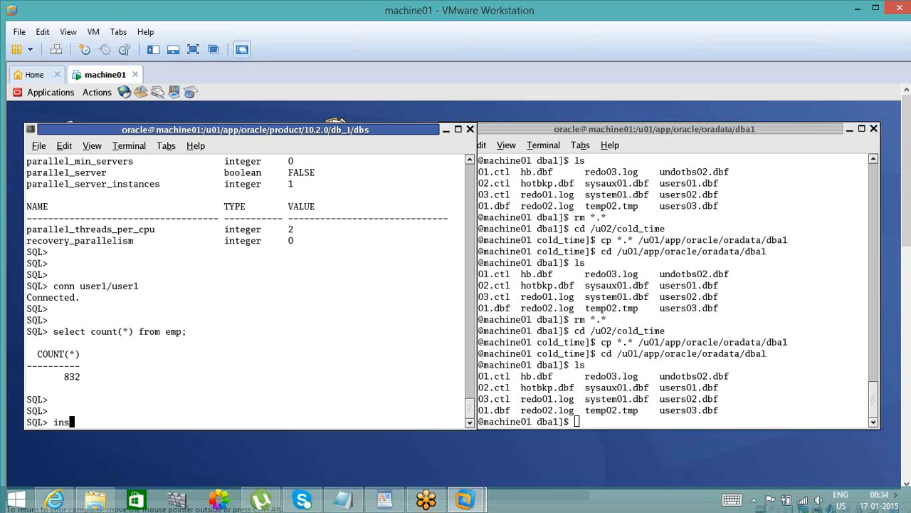
pyautogui.write('ert into emp as selec')
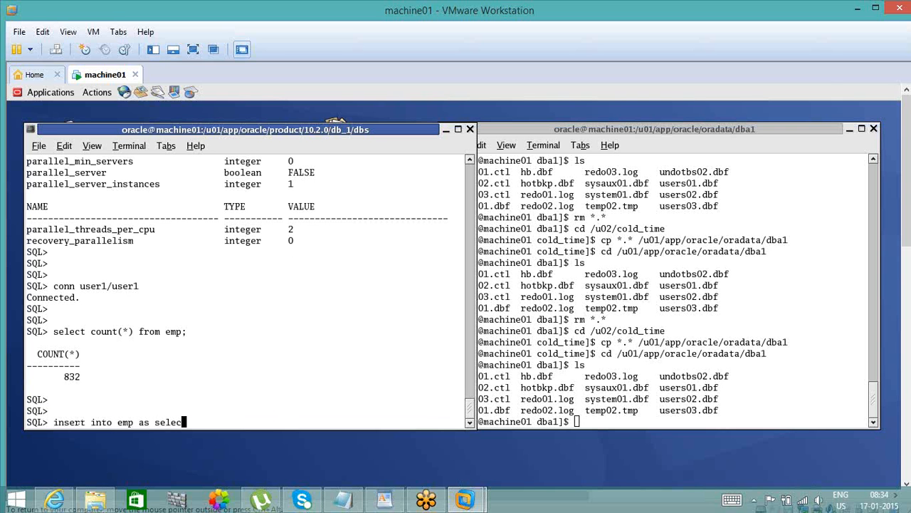
pyautogui.write('t * emp;')
pyautogui.press('Return')
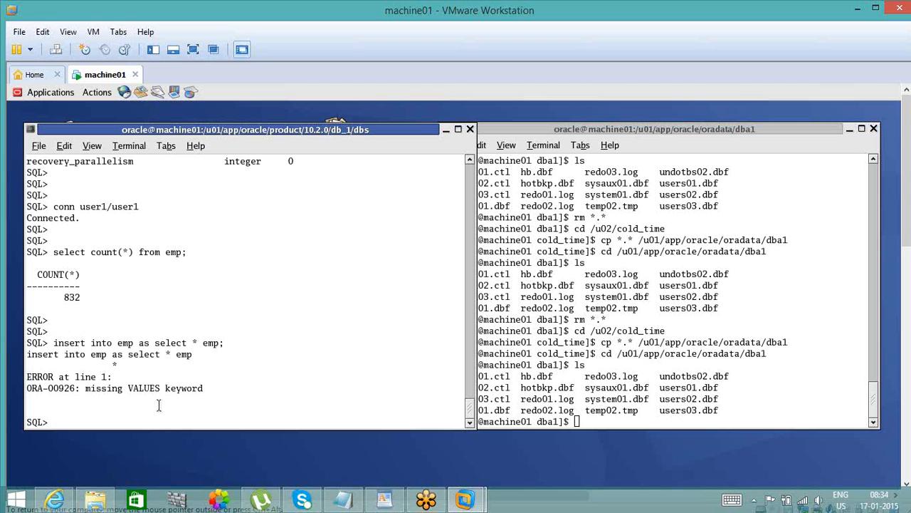
# - Run insert into emp select * from emp; three times in total and commit the inserted rows
pyautogui.write('insert into emp select * from emp;')
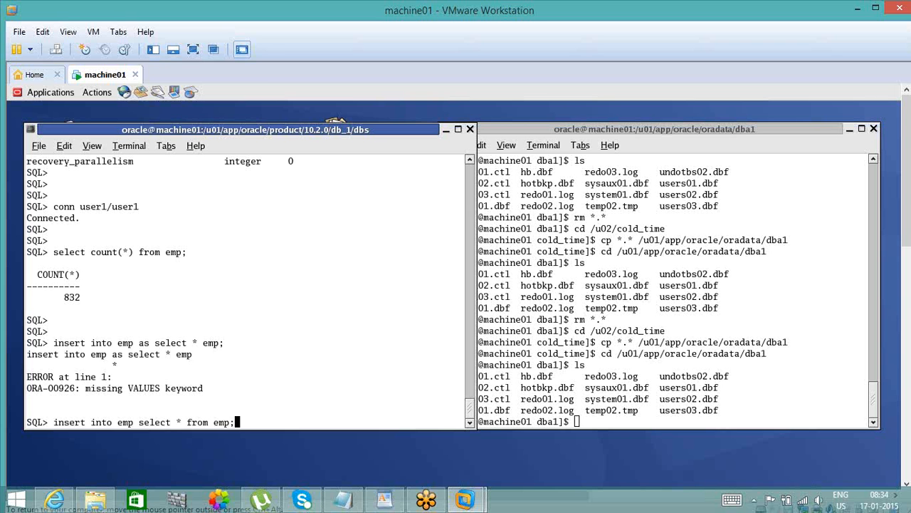
pyautogui.press('Return')
pyautogui.write('/')
pyautogui.press('Return')
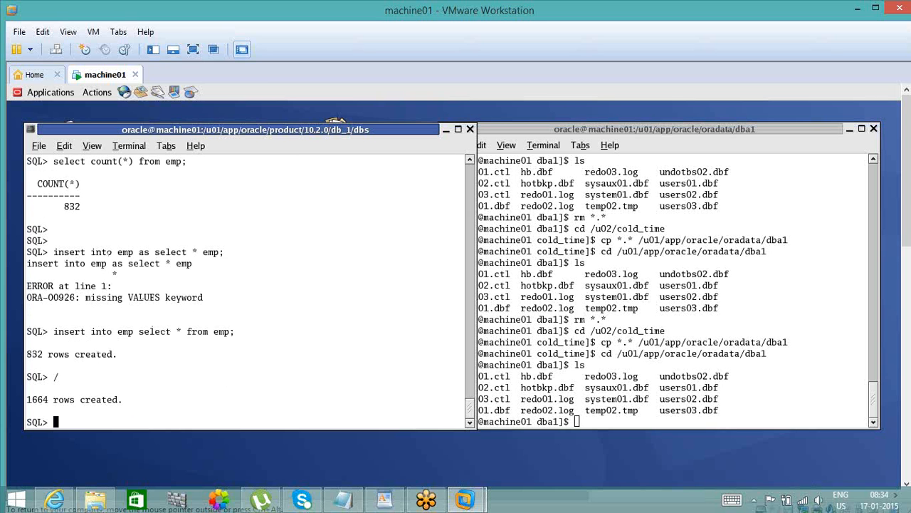
pyautogui.write('/')
pyautogui.press('Return')
pyautogui.write('commi')
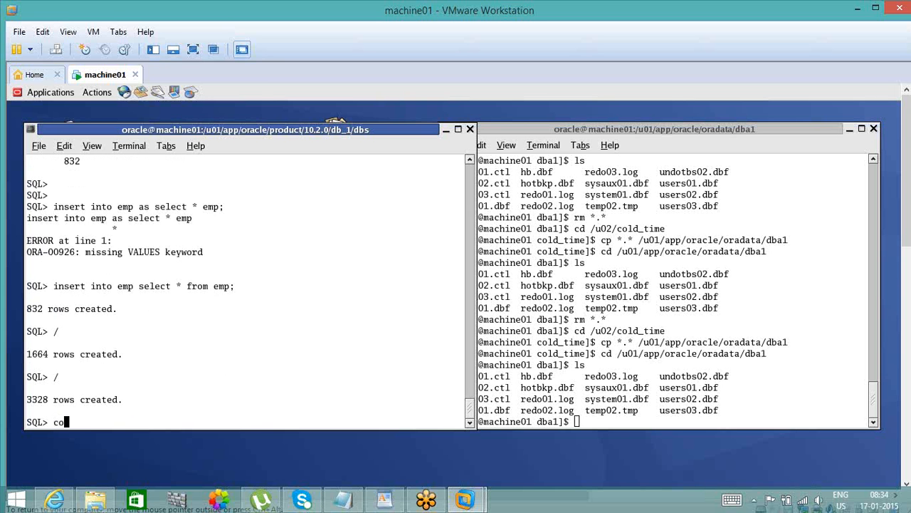
pyautogui.write('t;')
pyautogui.press('Return')
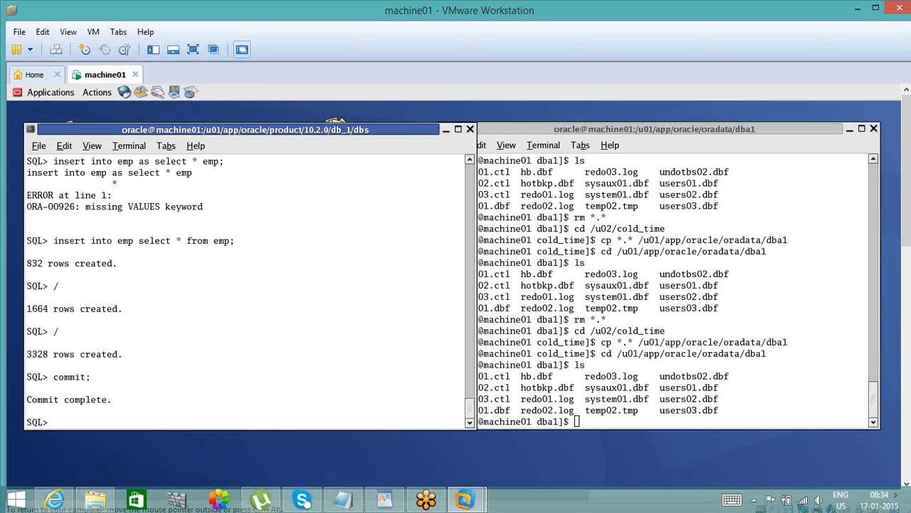
pyautogui.write('alter')
pyautogui.press('BackSpace')
pyautogui.press('BackSpace')
pyautogui.press('BackSpace')
pyautogui.press('BackSpace')
pyautogui.press('BackSpace')
# - Count the emp rows after the commit with select count(*) from emp;
pyautogui.write('select count(*) from emp')
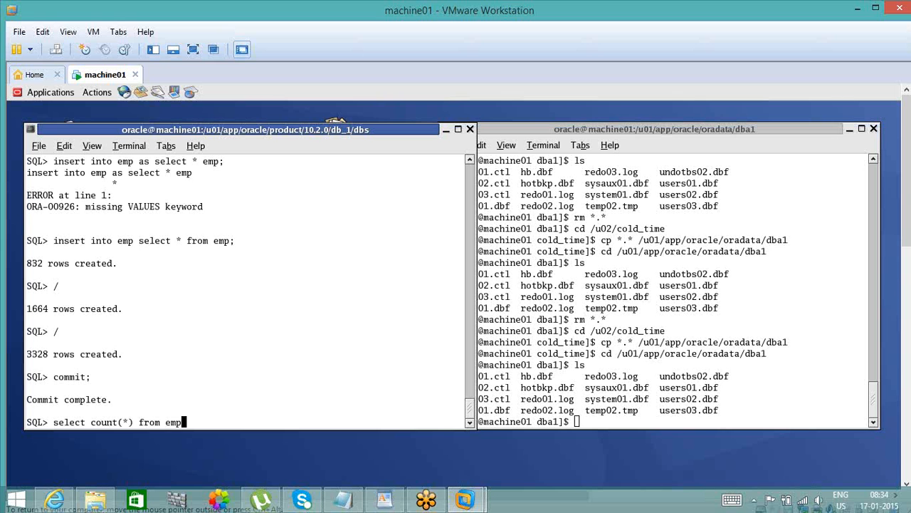
pyautogui.write(';')
pyautogui.press('Return')
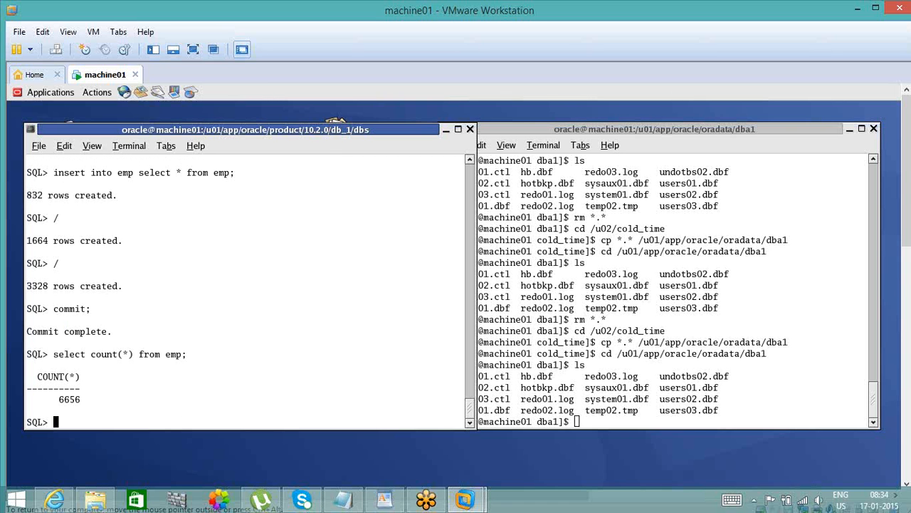
# - Turn on the prompt clock with set time on and rerun the emp row count query
pyautogui.write('set time on')
pyautogui.press('Return')
pyautogui.write('/')
pyautogui.press('Return')
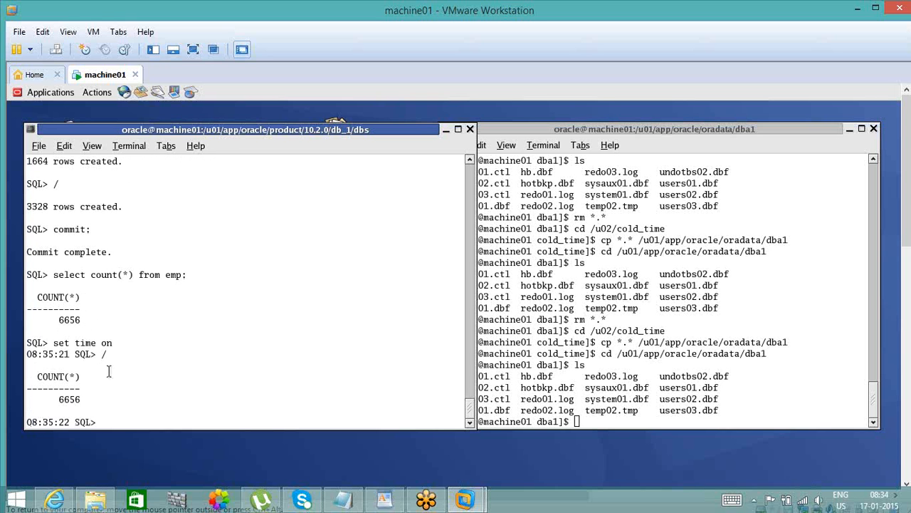
# - Enter alter system switch logfile; at the SQL prompt without running it
pyautogui.write('alter system switc')
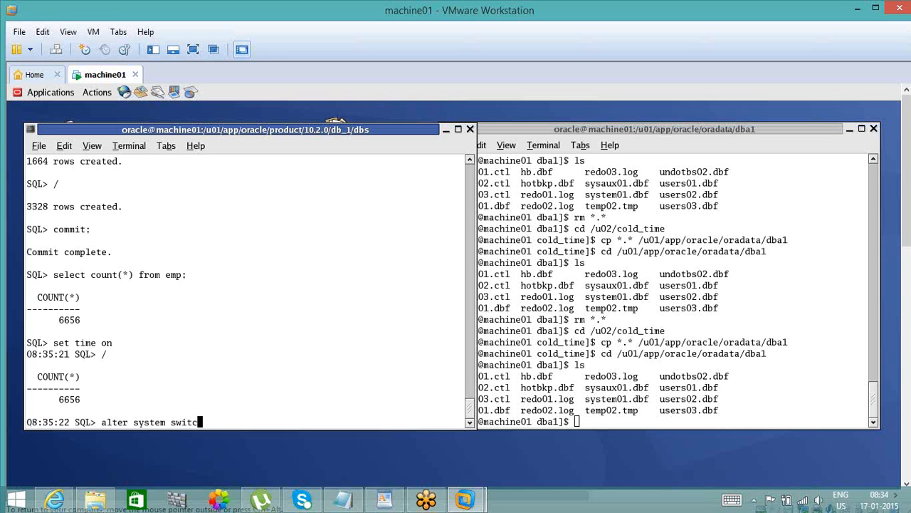
pyautogui.write('h logfile;')
# - Copy the prompt time from the terminal and record 08:35:21 - 6656 below the existing notes in Notepad
pyautogui.moveTo(28, 350); pyautogui.dragTo(67, 354)
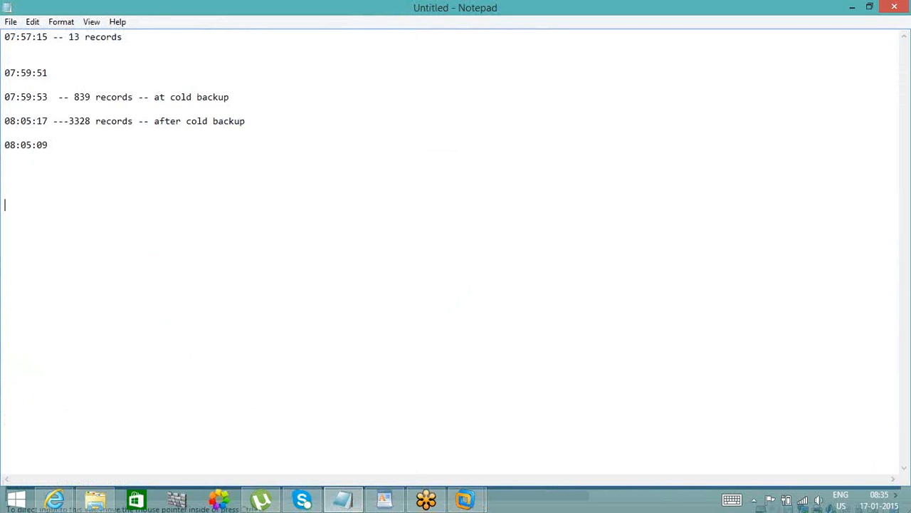
pyautogui.write('08:35:21')
pyautogui.click(851, 8)
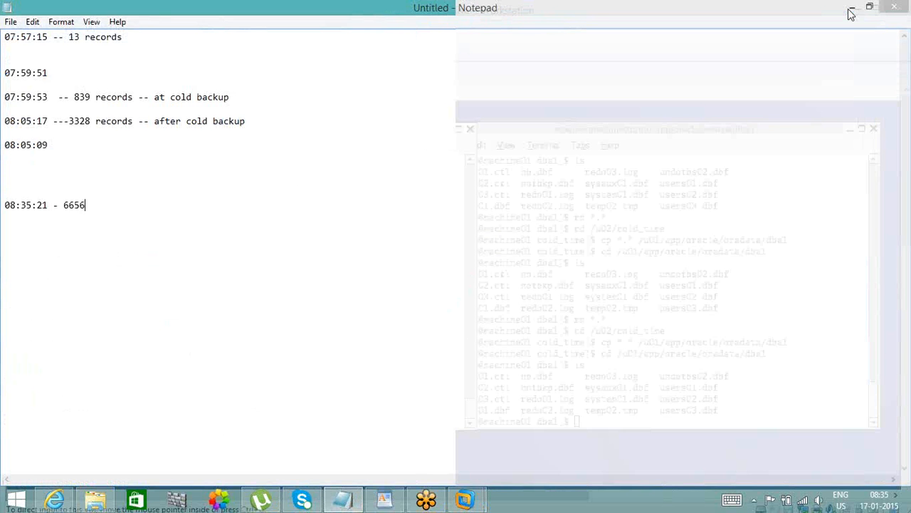
# - Back in the VMware terminal, execute the entered logfile switch and repeat it five more times
pyautogui.press('Return')
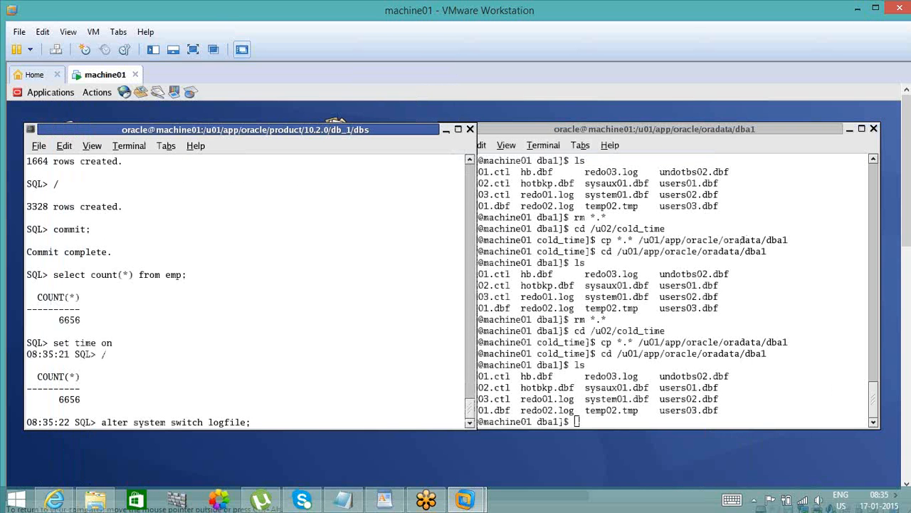
pyautogui.write('/')
pyautogui.press('Return')
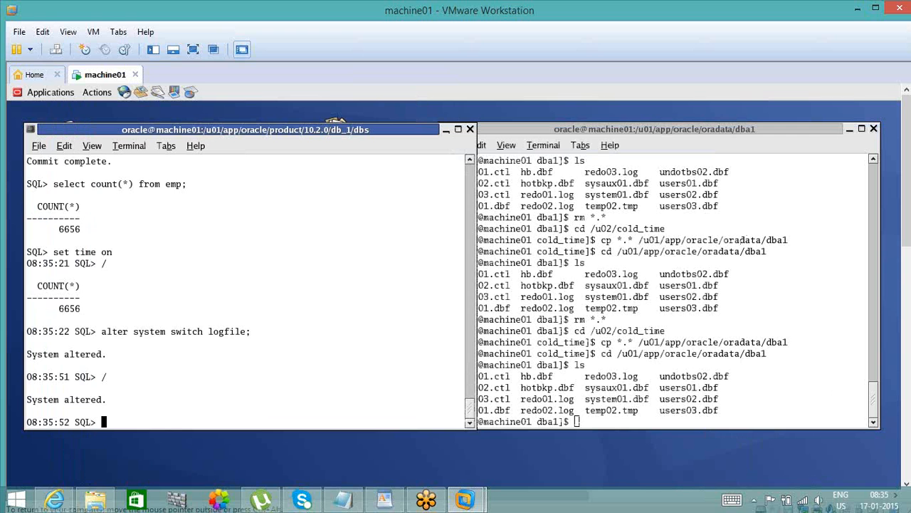
pyautogui.write('/')
pyautogui.press('Return')
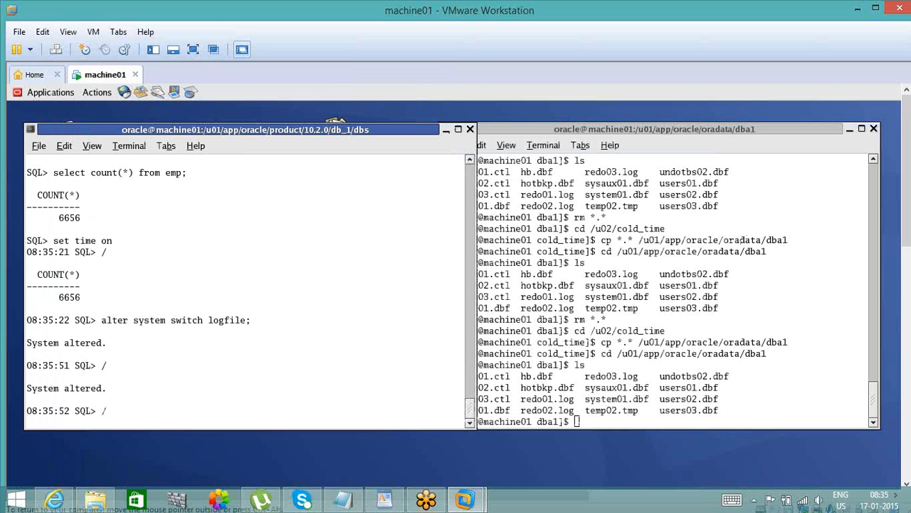
pyautogui.write('/')
pyautogui.press('Return')
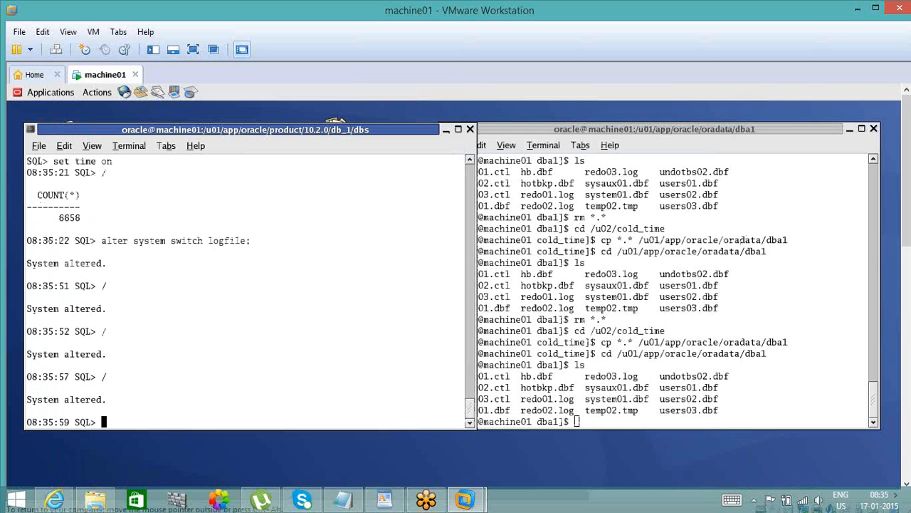
pyautogui.write('/')
pyautogui.press('Return')
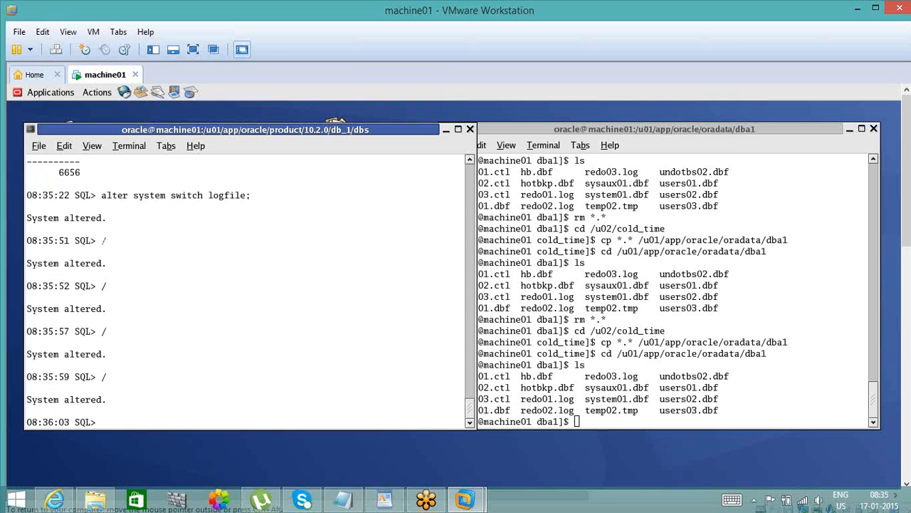
pyautogui.write('/')
pyautogui.press('Return')
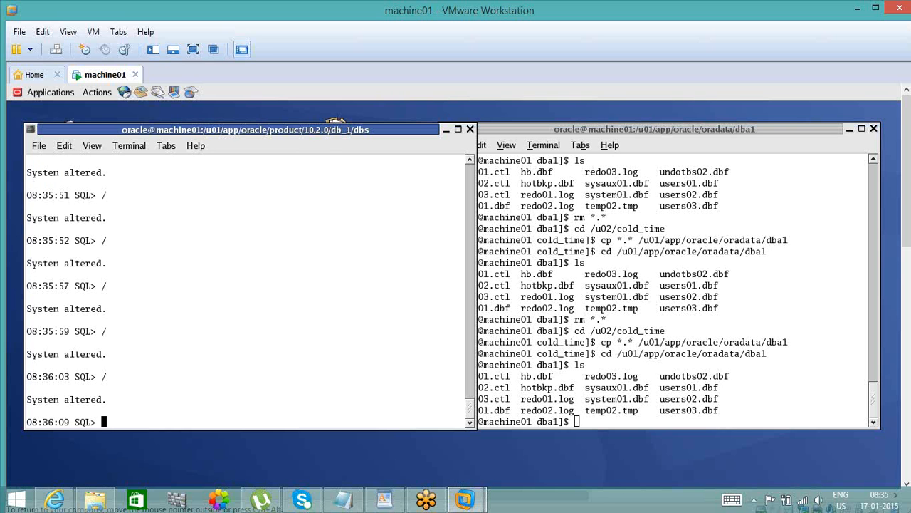
# - Commit the pending changes and try to shut down the database from the current SQL session
pyautogui.write('commit;')
pyautogui.press('Return')
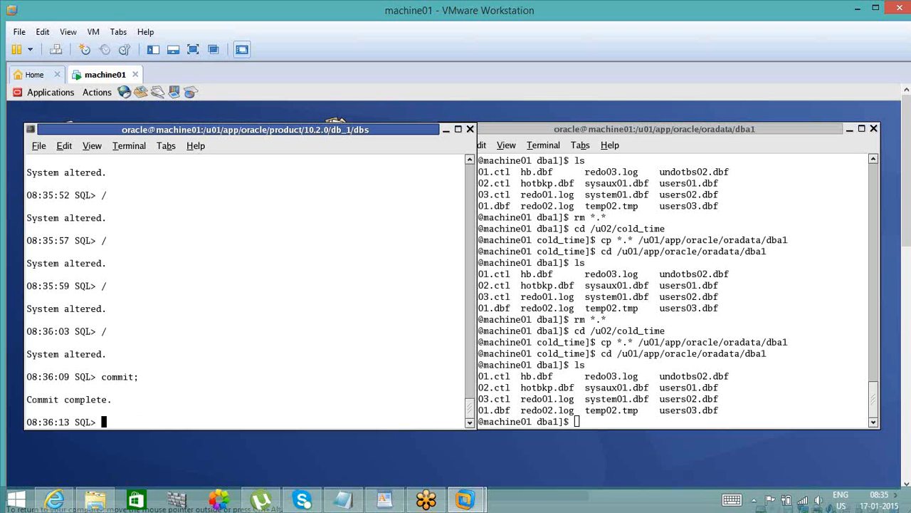
pyautogui.write('shutdown')
pyautogui.click(470, 160)
pyautogui.click(470, 160)
pyautogui.click(471, 160)
pyautogui.click(471, 160)
pyautogui.click(470, 160)
pyautogui.click(471, 161)
pyautogui.click(470, 160)
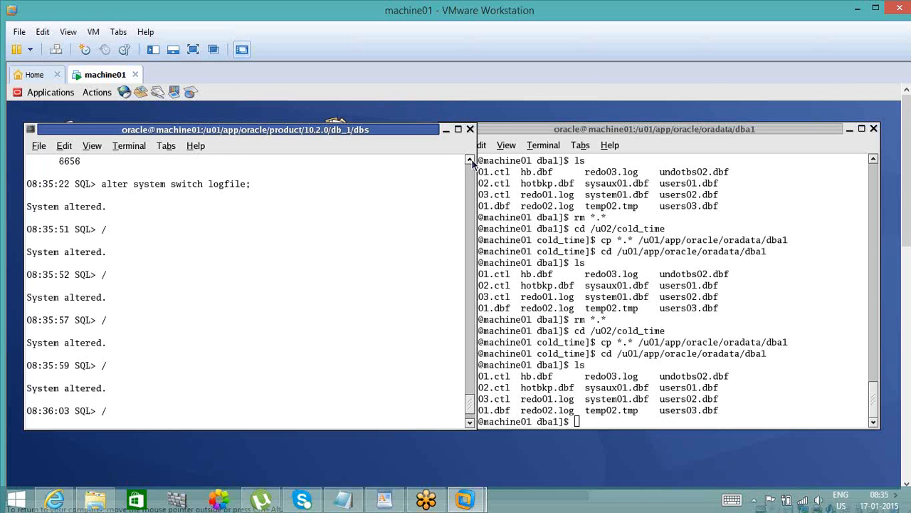
pyautogui.click(471, 160)
pyautogui.click(471, 160)
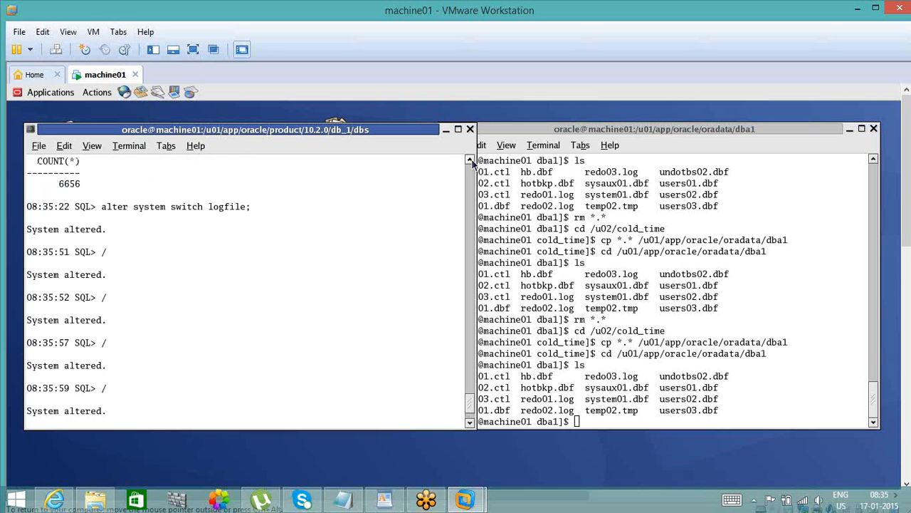
pyautogui.click(470, 423)
pyautogui.click(470, 423)
pyautogui.click(470, 423)
pyautogui.click(470, 422)
pyautogui.click(470, 423)
pyautogui.click(470, 423)
pyautogui.click(470, 423)
pyautogui.click(470, 423)
pyautogui.click(470, 423)
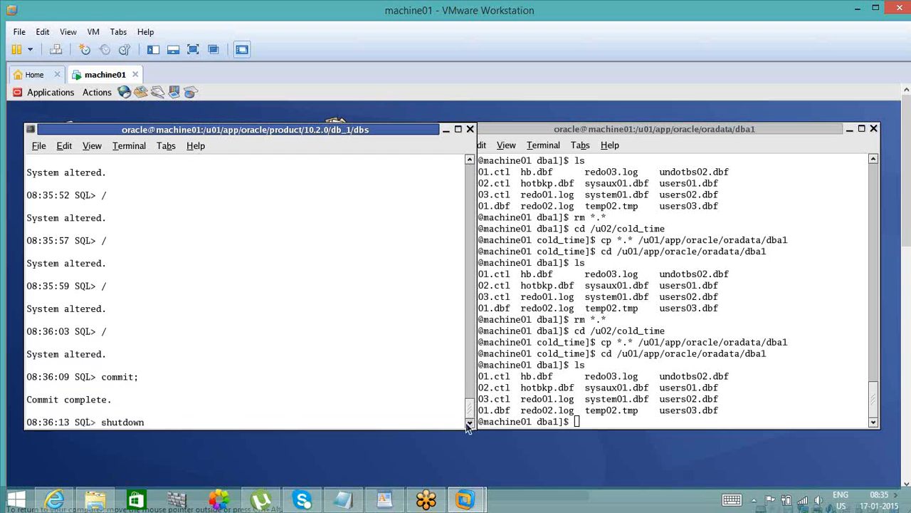
pyautogui.press('Return')
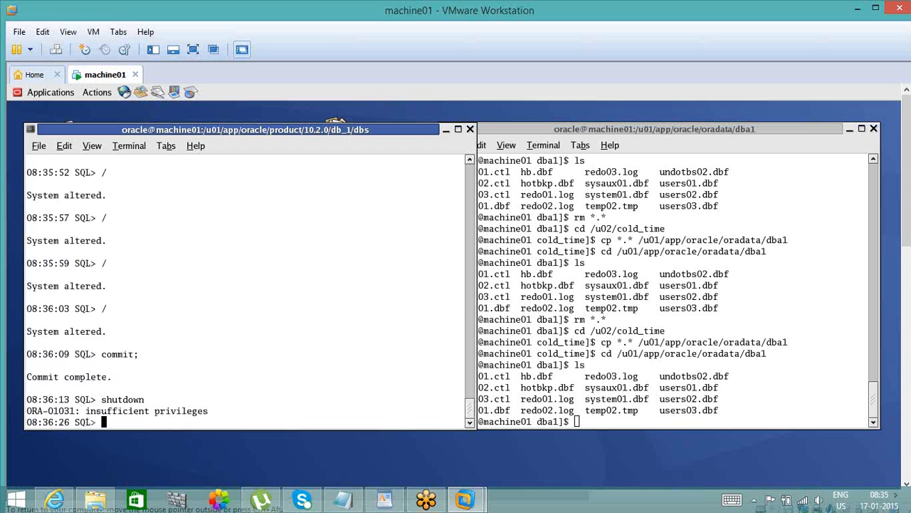
# - Reconnect with conn / as sysdba and shut down the database
pyautogui.write('conn / as sysdba')
pyautogui.press('Return')
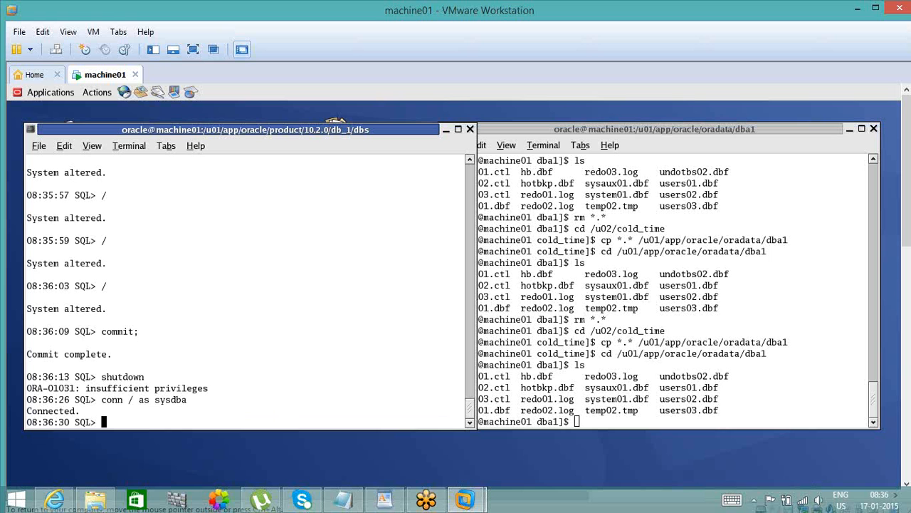
pyautogui.write('shutdonw')
pyautogui.press('Return')
pyautogui.write('shutdown')
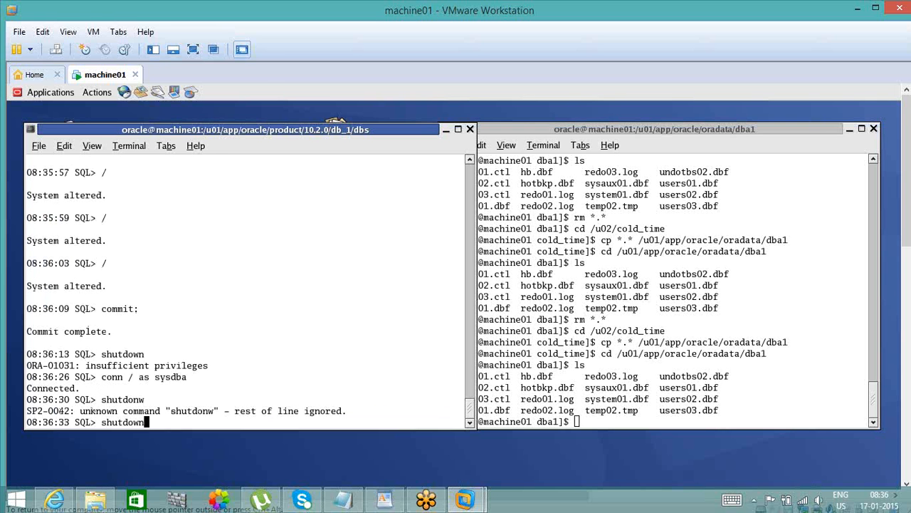
pyautogui.press('Return')
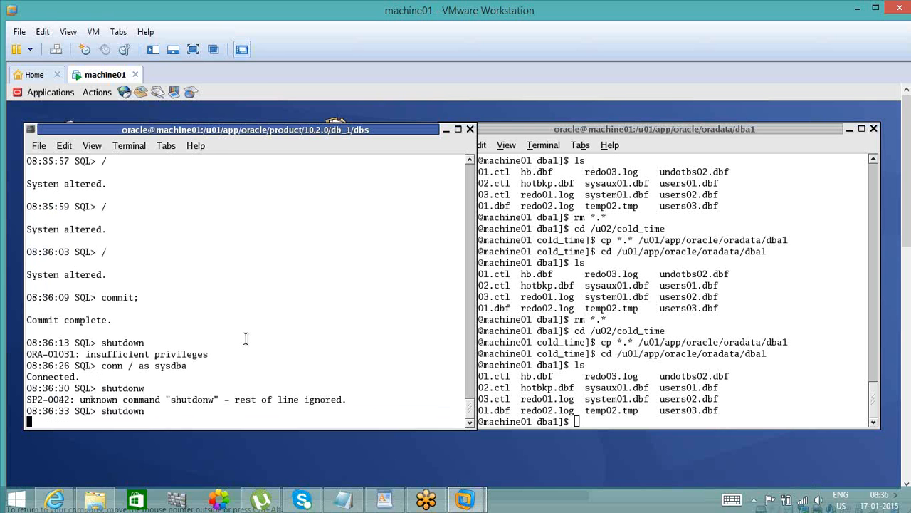
# - In the dba1 data directory terminal, create a new backup directory /u02/cold_1
pyautogui.click(575, 364)
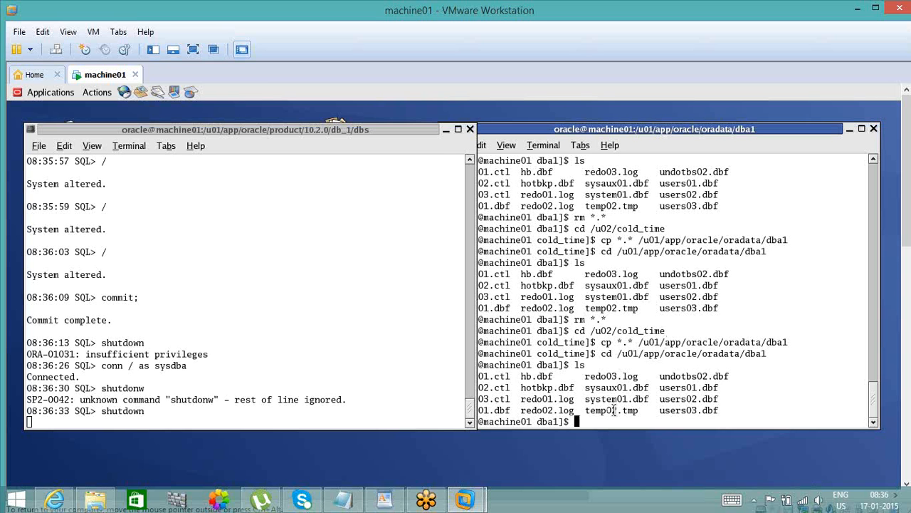
pyautogui.click(635, 132)
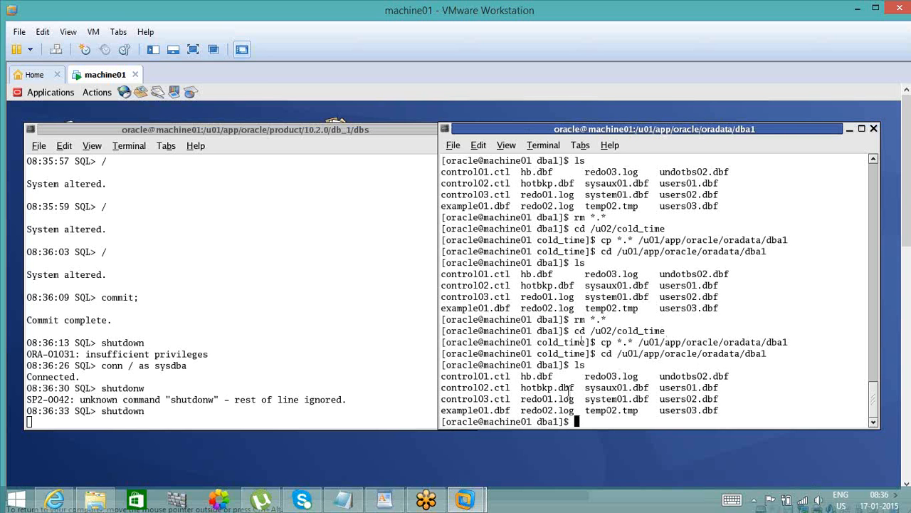
pyautogui.write('mkdir')
pyautogui.doubleClick(651, 331)
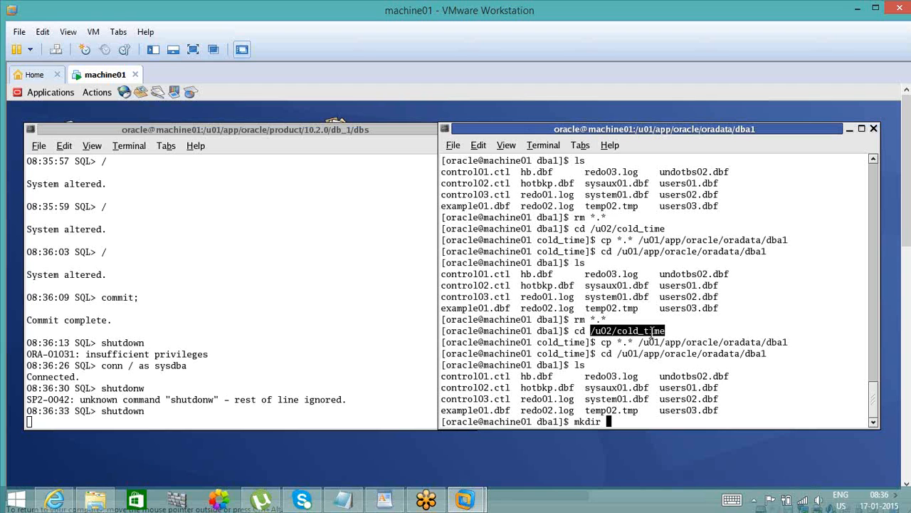
pyautogui.middleClick(651, 331)
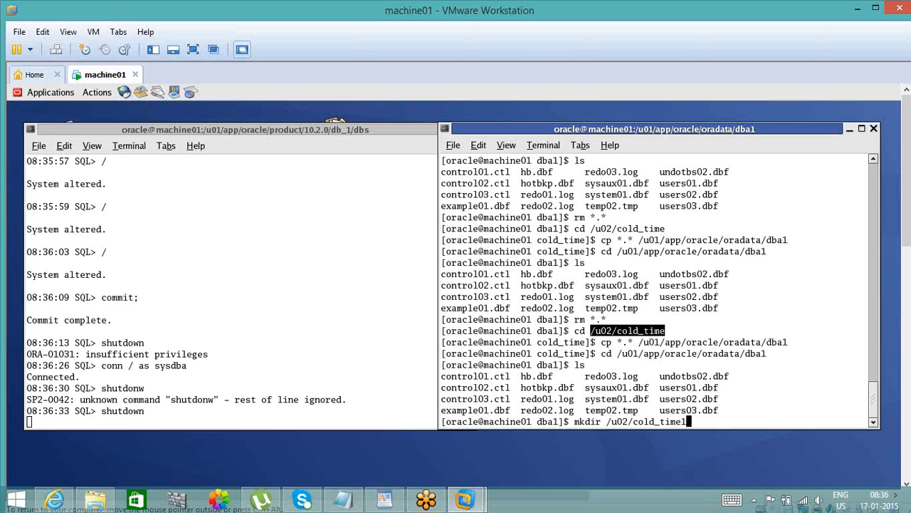
pyautogui.press('BackSpace')
pyautogui.press('BackSpace')
pyautogui.press('BackSpace')
pyautogui.press('BackSpace')
pyautogui.write('1')
pyautogui.press('Return')
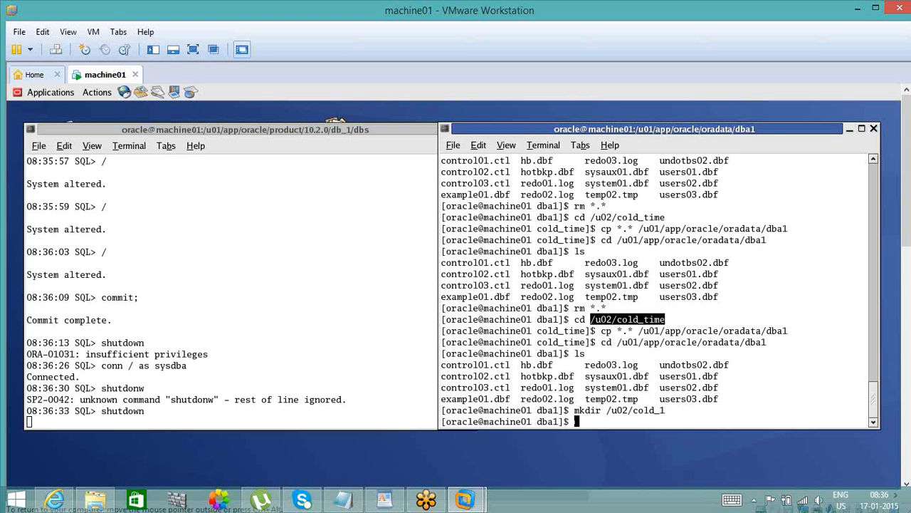
# - List the files in the dba1 data directory and check in the SQL terminal whether the shutdown has finished
pyautogui.write('ls')
pyautogui.press('Return')
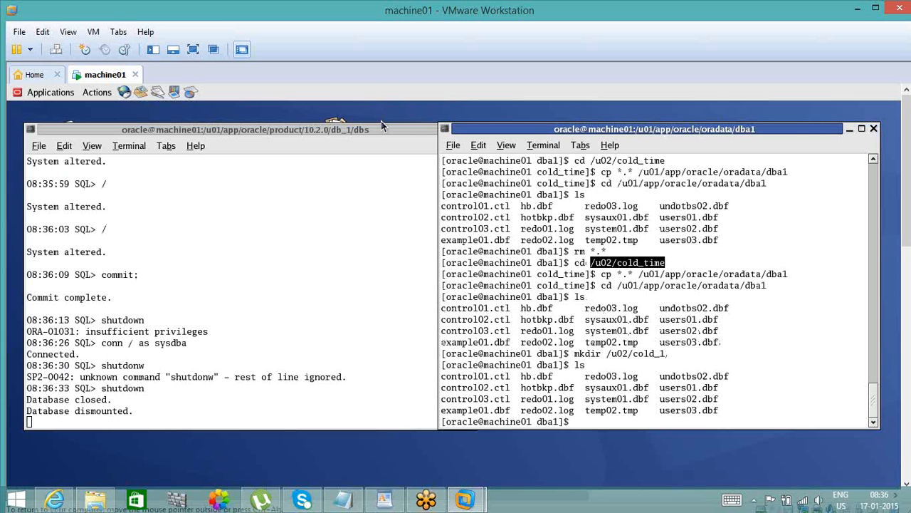
pyautogui.press('Return')
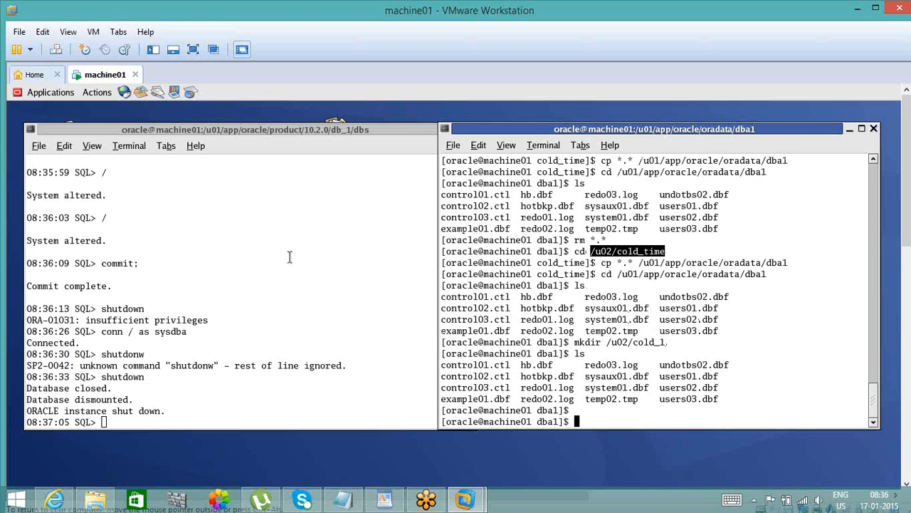
pyautogui.press('Return')
pyautogui.click(194, 240)
pyautogui.press('Return')
pyautogui.press('Return')
pyautogui.press('Return')
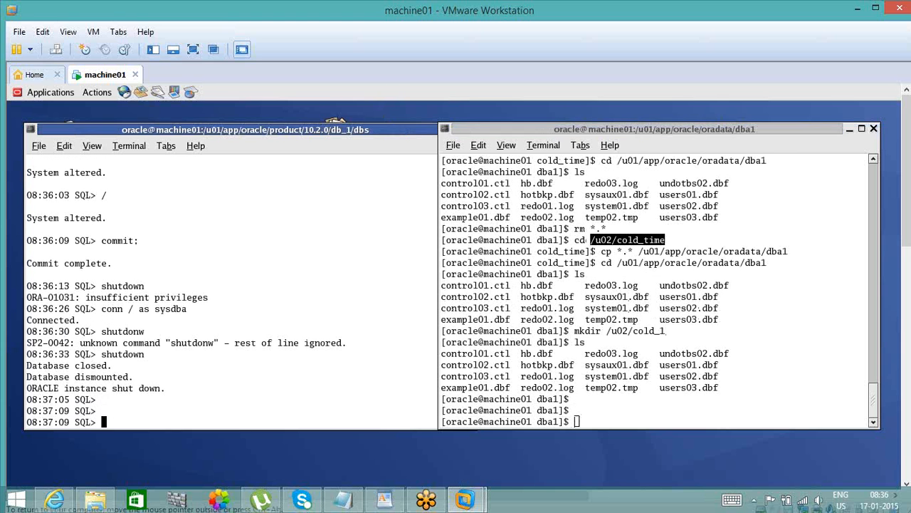
# - Copy all files from the dba1 data directory to /u02/cold_1 with cp *.*
pyautogui.click(591, 356)
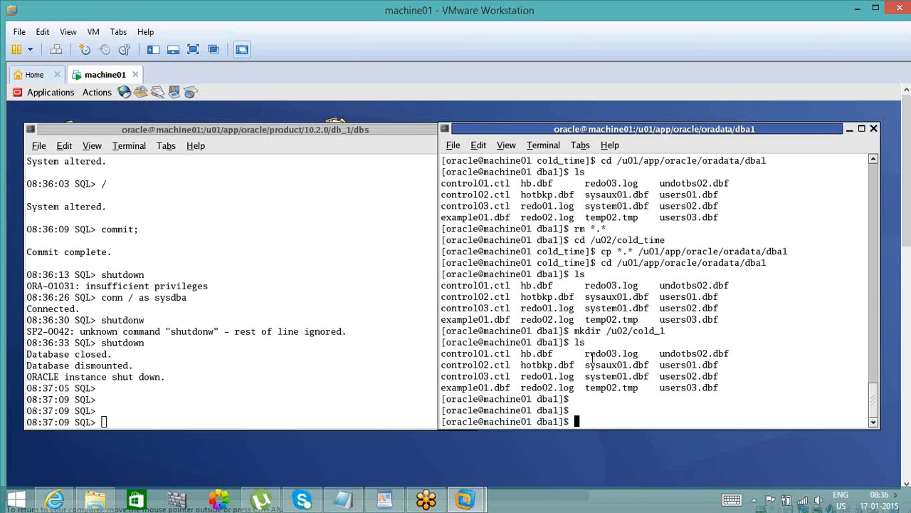
pyautogui.write('cp *.*')
pyautogui.doubleClick(652, 332)
pyautogui.middleClick(653, 331)
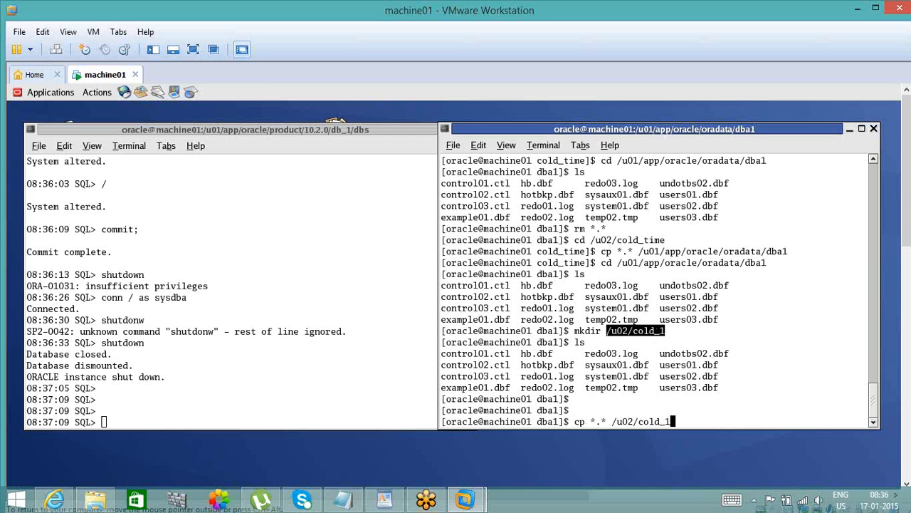
pyautogui.press('Return')
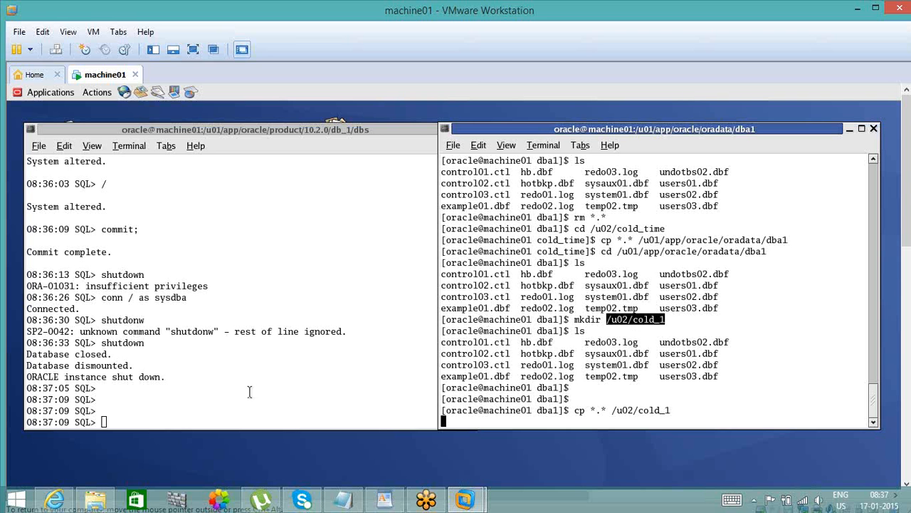
# - In Notepad, append -- /u02/cold_1 backup to the 08:35:21 - 6656 note, and return to VMware Workstation
pyautogui.click(340, 502)
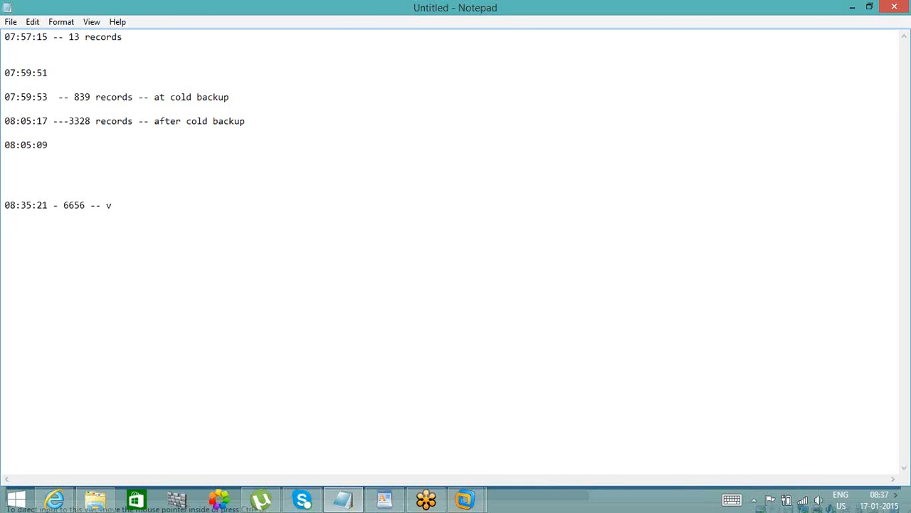
pyautogui.write('/u02/cold_1')
pyautogui.write('backup')
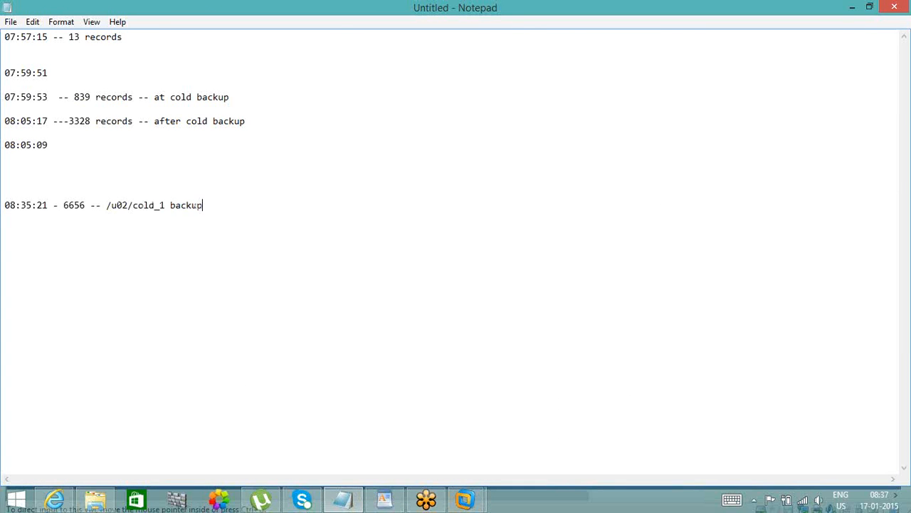
pyautogui.click(858, 13)
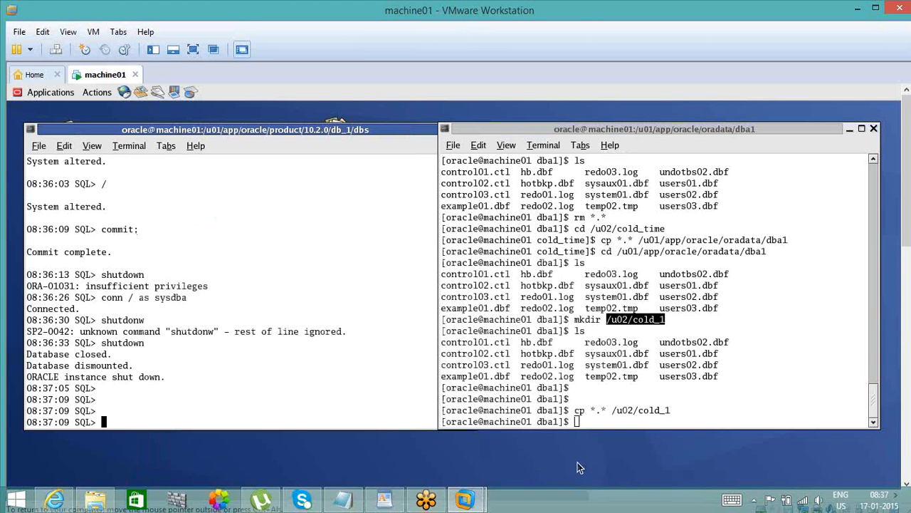
# - In the SQL terminal, start up the database with startup
pyautogui.click(603, 411)
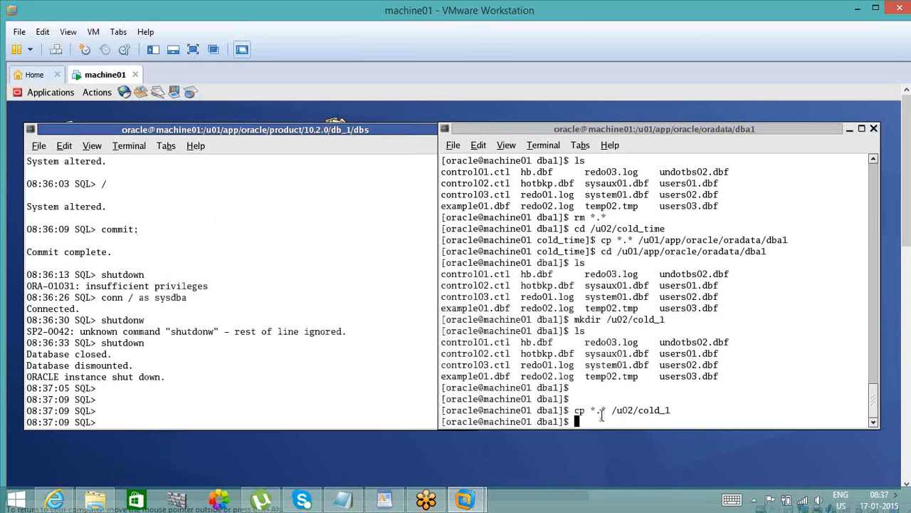
pyautogui.click(276, 402)
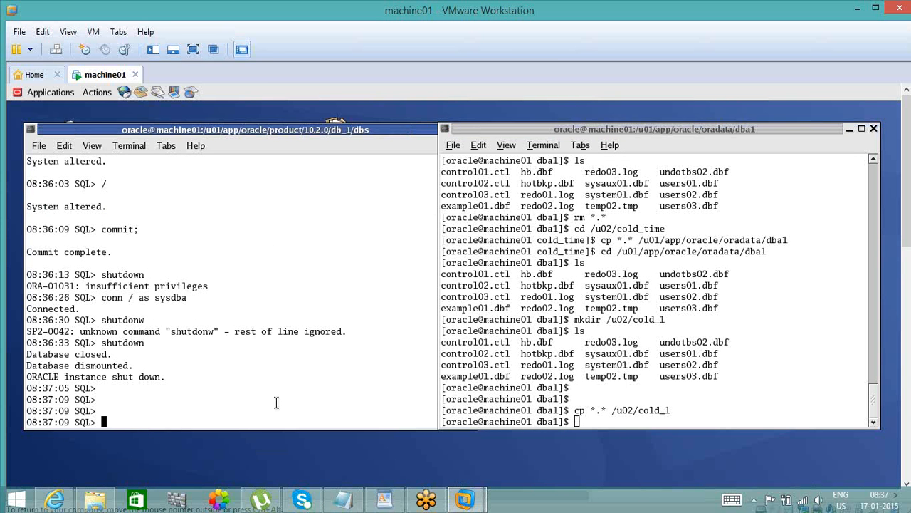
pyautogui.click(381, 135)
pyautogui.write('start')
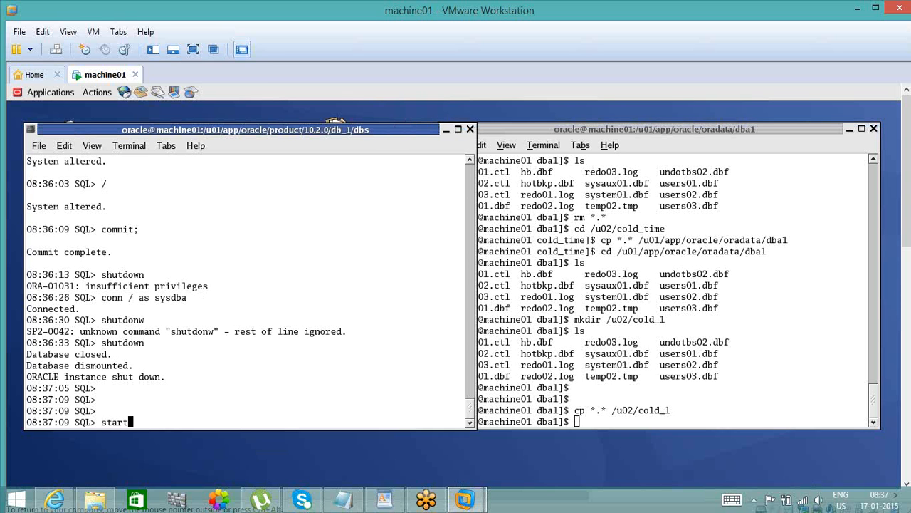
pyautogui.write('up')
pyautogui.press('Return')
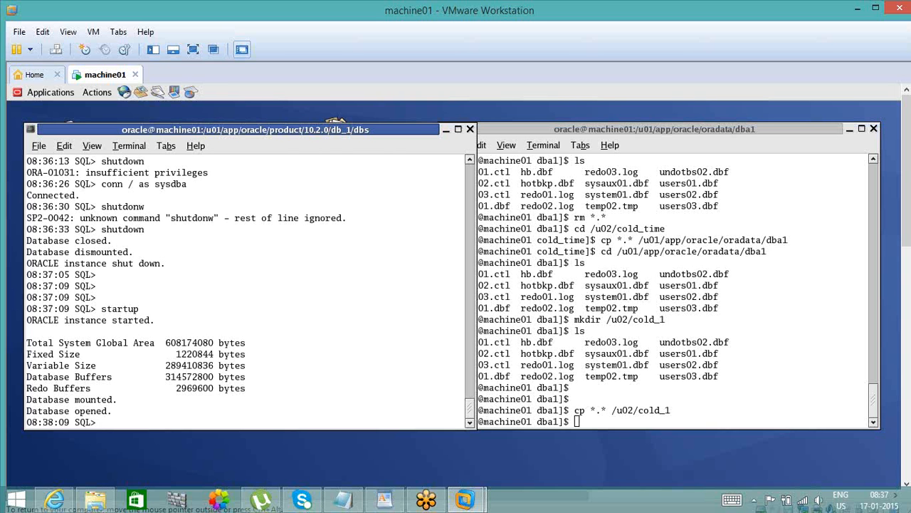
# - Connect to the database as user1 with the account password
pyautogui.write('conn user1/user1')
pyautogui.press('Return')
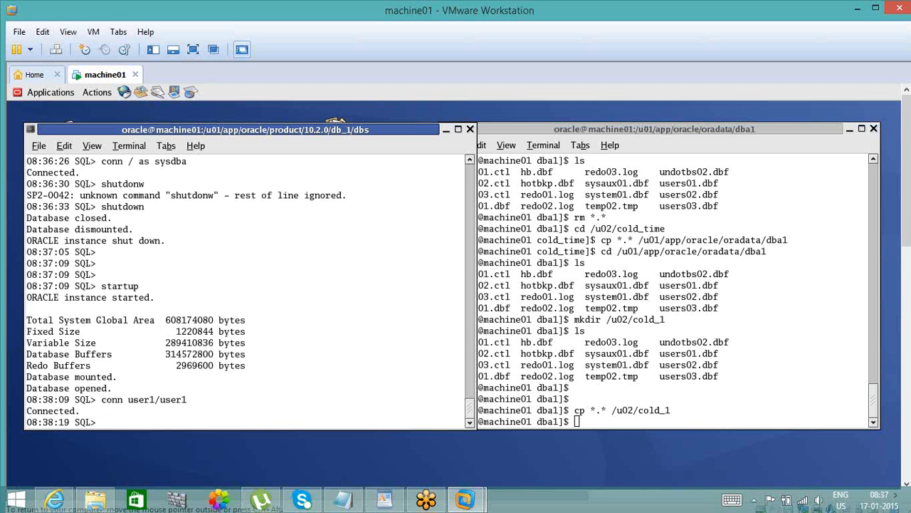
# - Query the number of rows in the emp table with select count(*) from emp;
pyautogui.write('alter')
pyautogui.press('BackSpace')
pyautogui.press('BackSpace')
pyautogui.press('BackSpace')
pyautogui.press('BackSpace')
pyautogui.press('BackSpace')
pyautogui.press('BackSpace')
pyautogui.write('select count(*) from emp;')
pyautogui.press('Return')
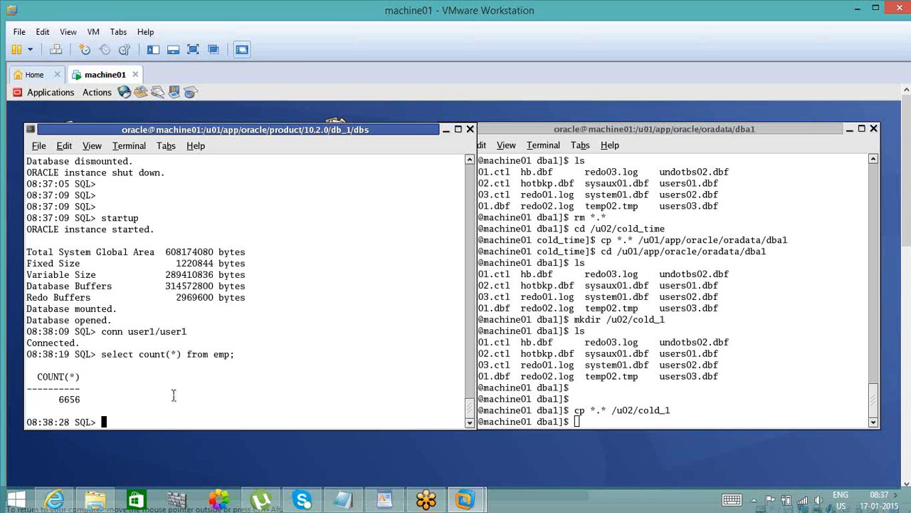
pyautogui.write('insert')
pyautogui.press('BackSpace')
pyautogui.press('BackSpace')
pyautogui.press('BackSpace')
pyautogui.press('BackSpace')
pyautogui.press('BackSpace')
pyautogui.press('BackSpace')
pyautogui.press('BackSpace')
pyautogui.click(348, 502)
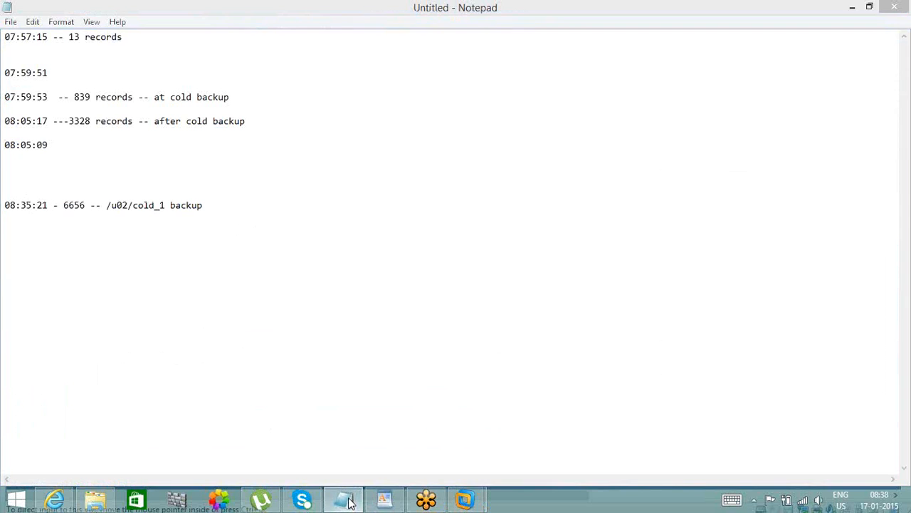
pyautogui.click(348, 503)
# - Duplicate the emp records with insert into emp select * from emp; and repeat the insert twice more
pyautogui.write('in')
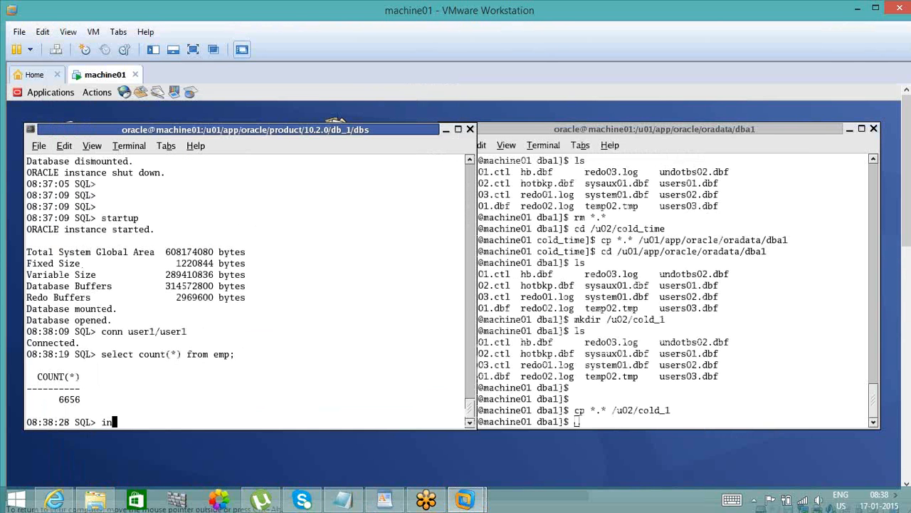
pyautogui.write('sert into emp ')
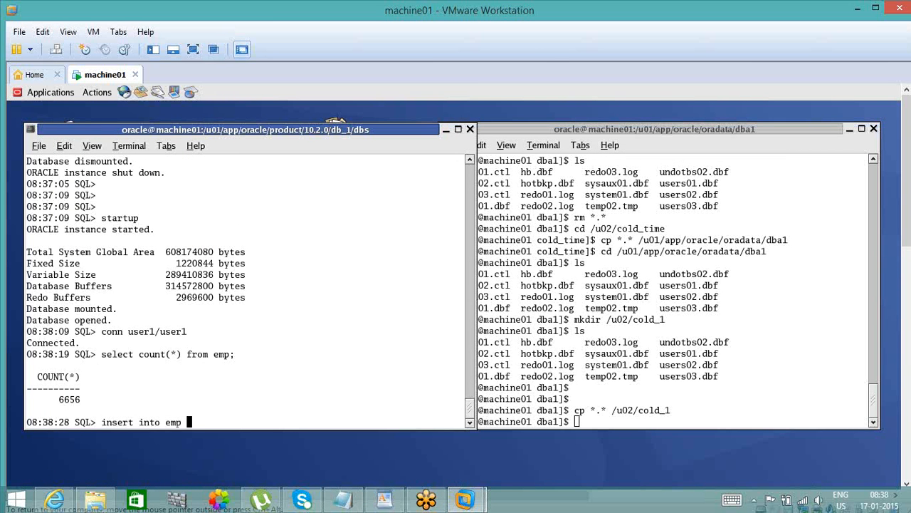
pyautogui.write('select * from emp;')
pyautogui.press('Return')
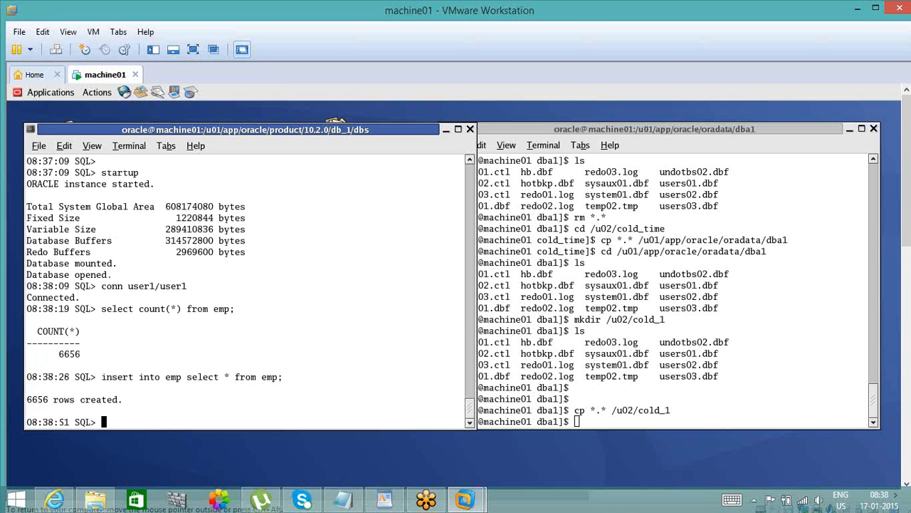
pyautogui.write('/')
pyautogui.press('Return')
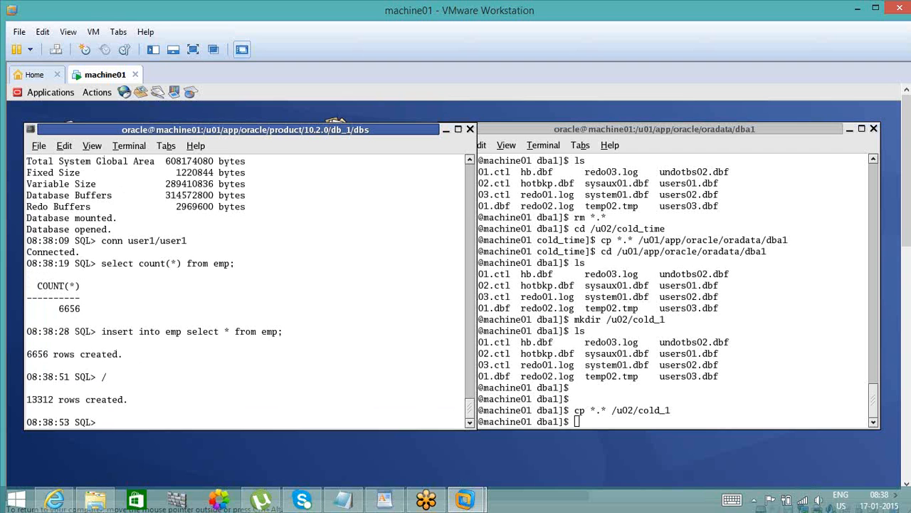
pyautogui.write('/')
pyautogui.press('Return')
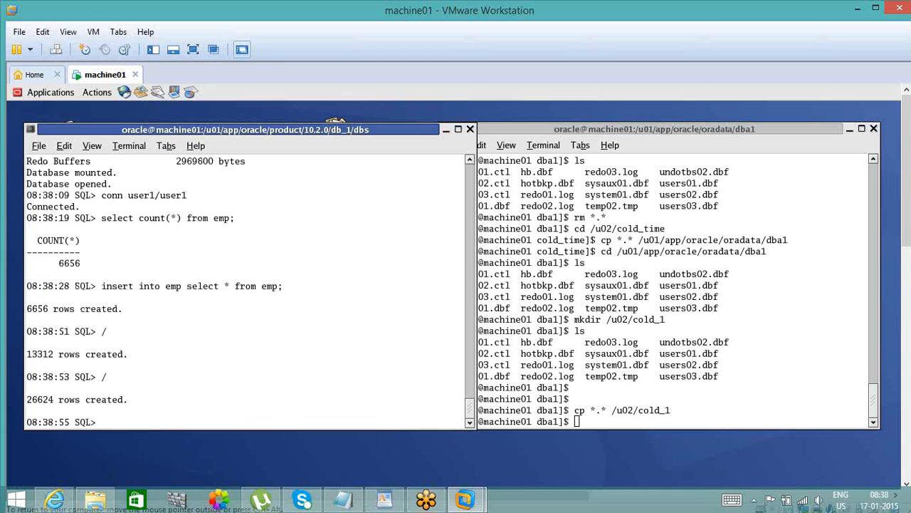
# - Commit the inserted emp rows with commit; and run the commit two more times
pyautogui.write('commit;')
pyautogui.press('Return')
pyautogui.write('/')
pyautogui.press('Return')
pyautogui.write('/')
pyautogui.press('Return')
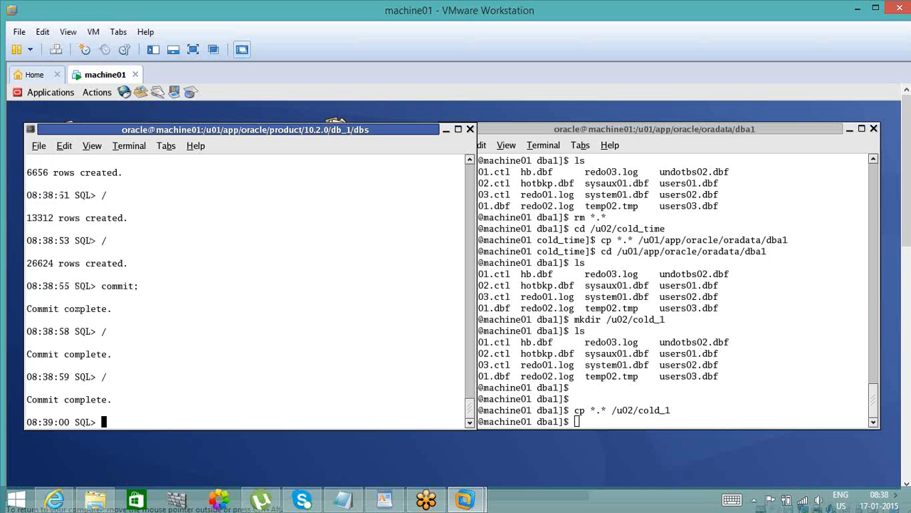
# - Switch the redo log with alter system switch logfile; and repeat the switch five more times
pyautogui.write('alter system swi')
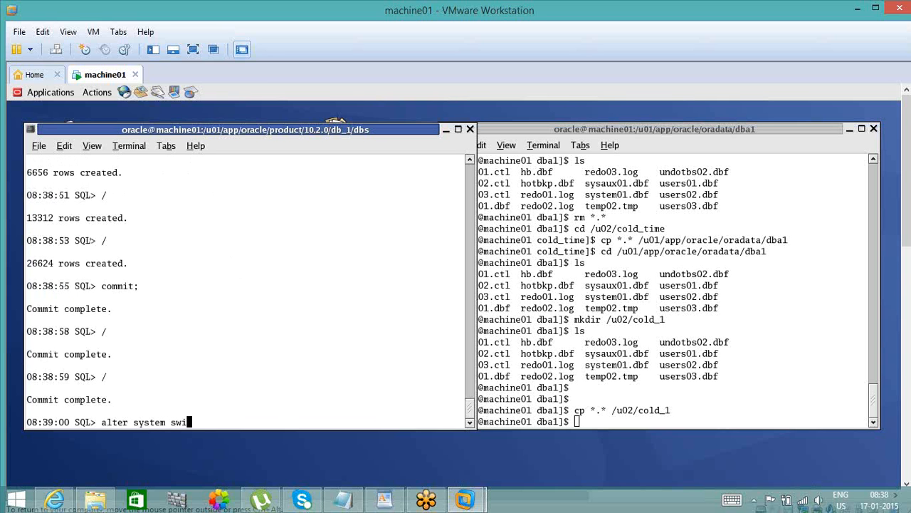
pyautogui.write('tch logfile;')
pyautogui.press('Return')
pyautogui.write('/')
pyautogui.press('Return')
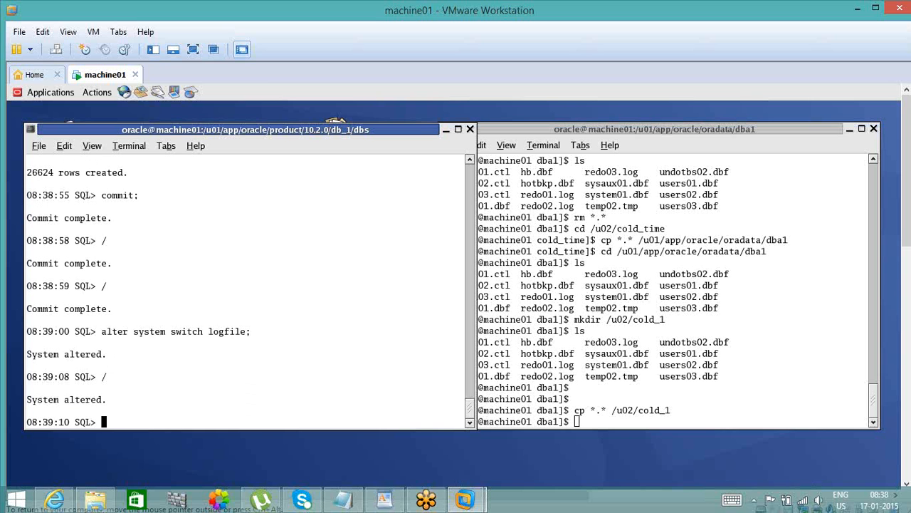
pyautogui.write('/')
pyautogui.press('Return')
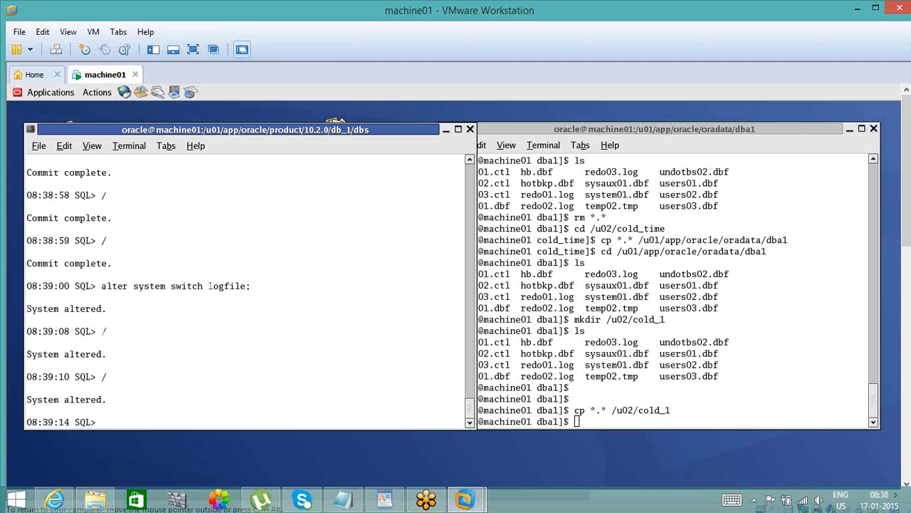
pyautogui.write('/')
pyautogui.press('Return')
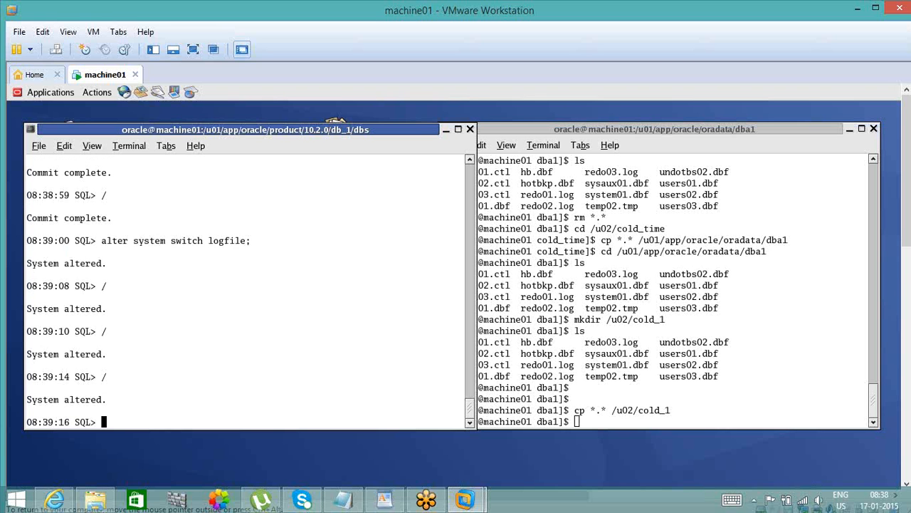
pyautogui.write('/')
pyautogui.press('Return')
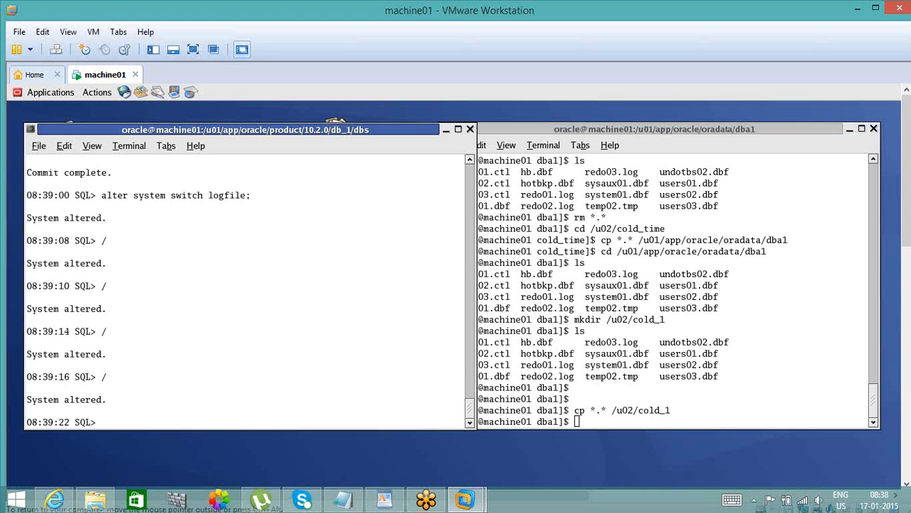
pyautogui.write('/')
pyautogui.press('Return')
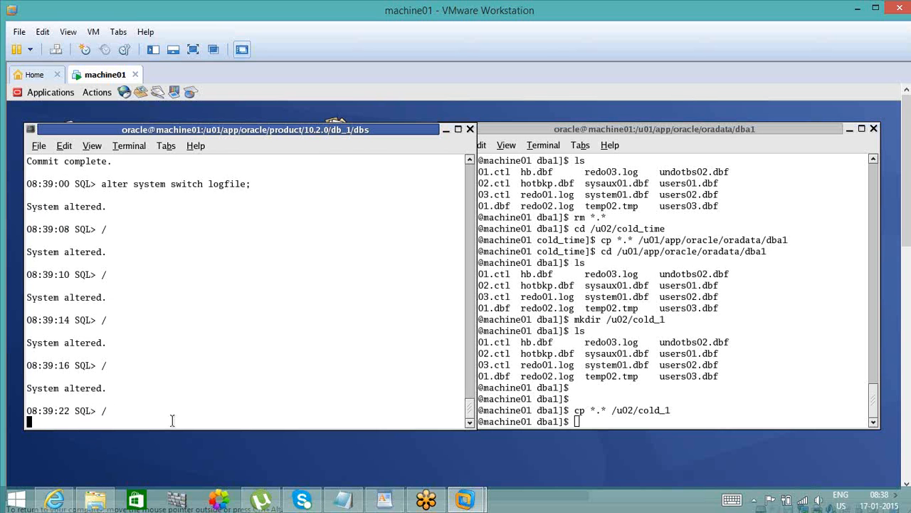
# - Query the current number of emp rows with select count(*) from emp;
pyautogui.write('select ')
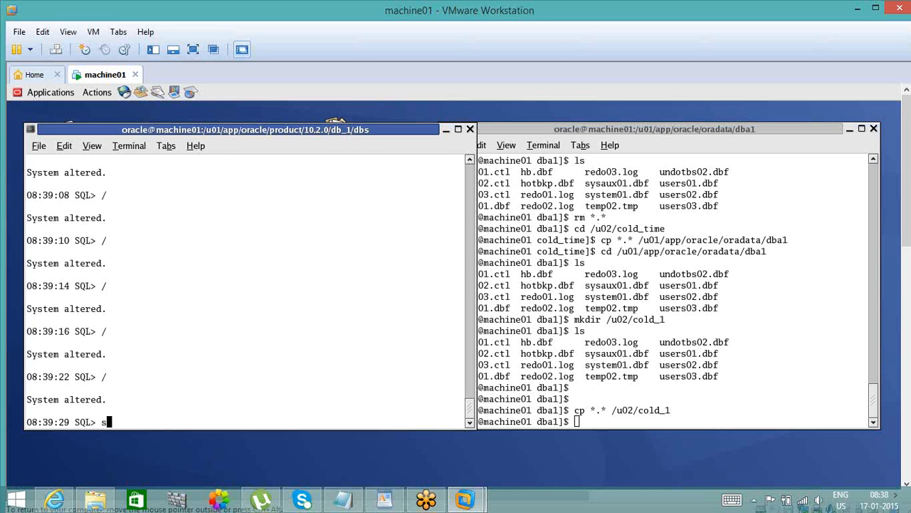
pyautogui.write('count(*) from emp')
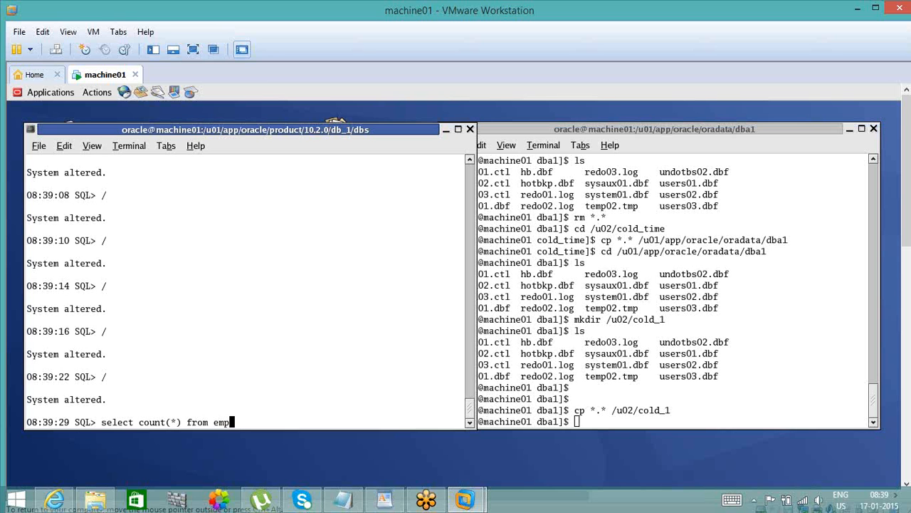
pyautogui.write(';')
pyautogui.press('Return')
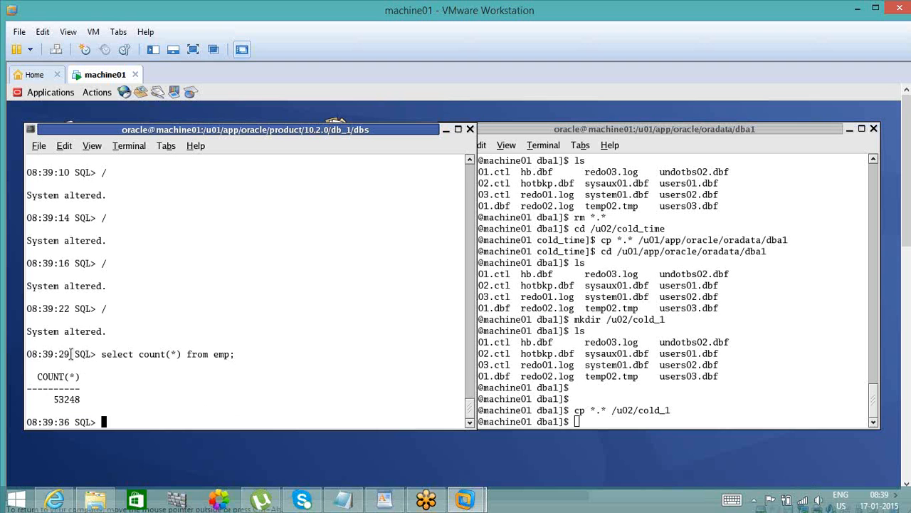
# - Copy the timestamp 08:39:29 from the SQL prompt into the Notepad notes, annotate it with --53248 records, and minimize Notepad
pyautogui.moveTo(71, 353); pyautogui.dragTo(26, 354)
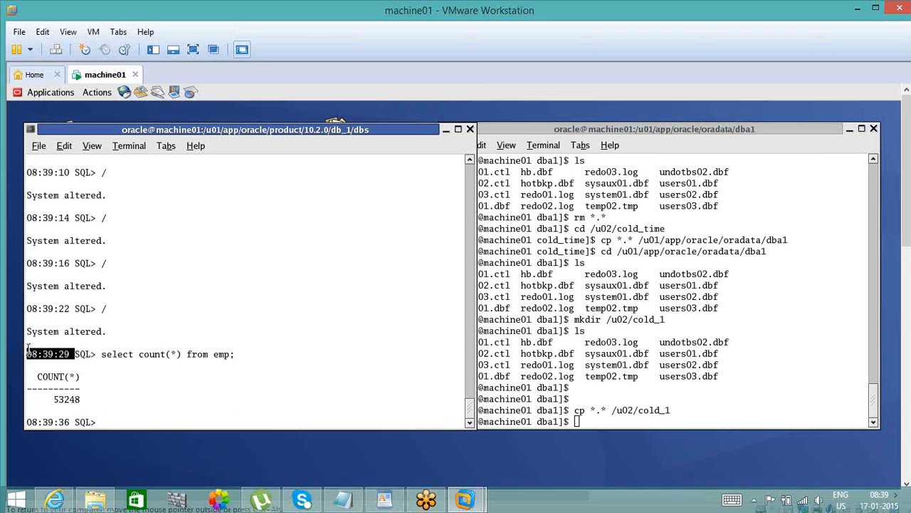
pyautogui.click(342, 504)
pyautogui.write('08:39:29')
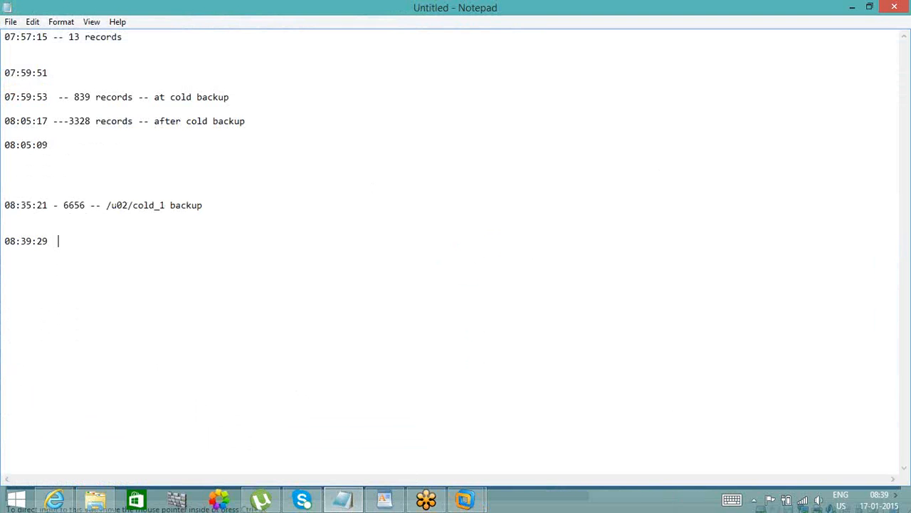
pyautogui.write('--53248 records')
pyautogui.click(853, 7)
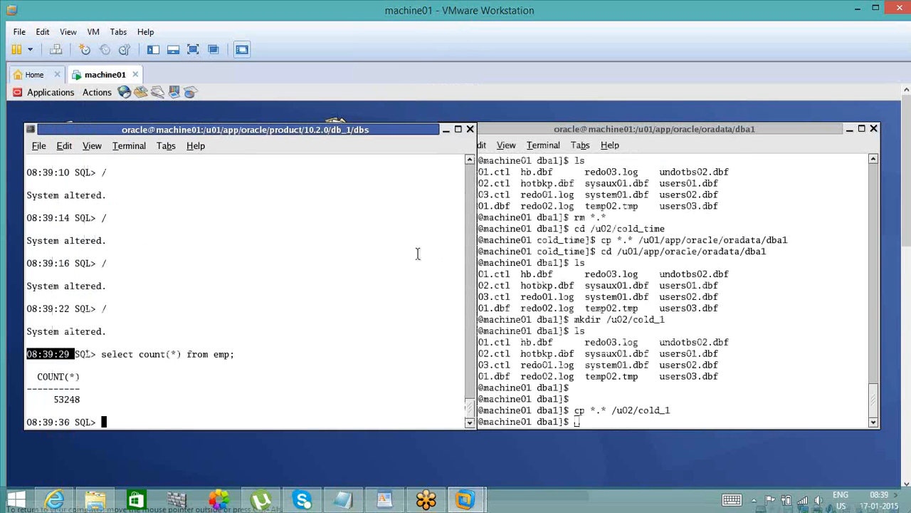
# - Back in the SQL terminal, force another log switch with alter system switch logfile; and repeat it three more times
pyautogui.click(418, 253)
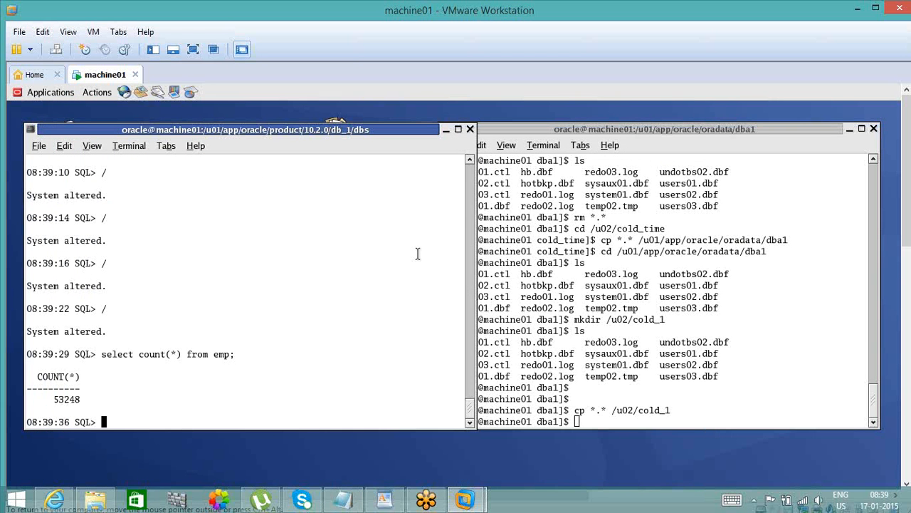
pyautogui.write('alter system switch l')
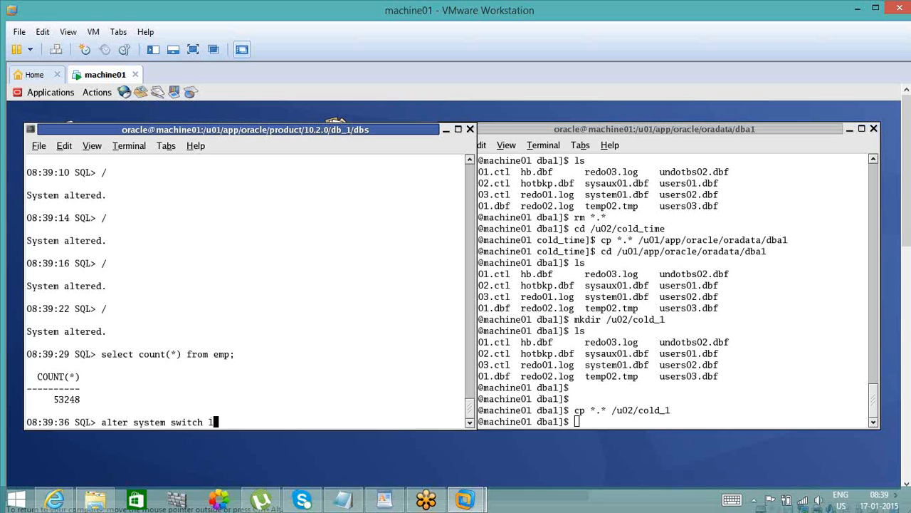
pyautogui.write('ogfile;')
pyautogui.press('Return')
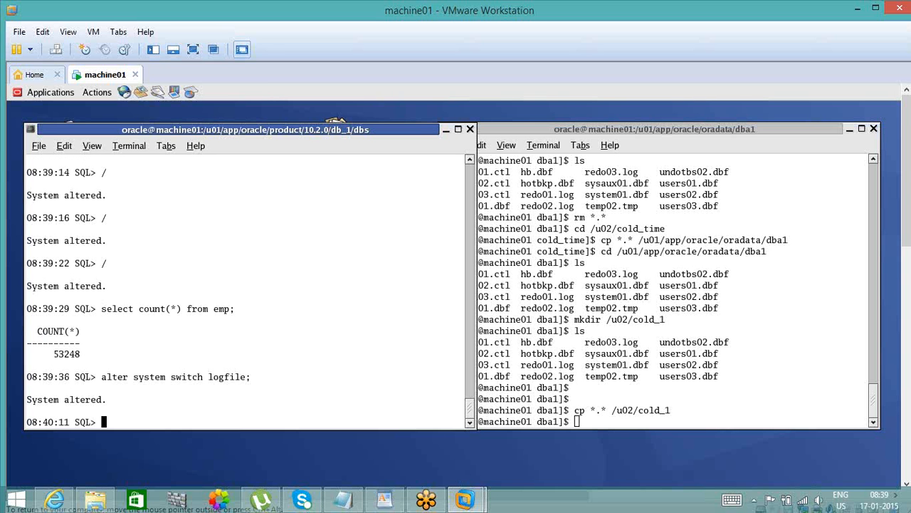
pyautogui.write('/')
pyautogui.press('Return')
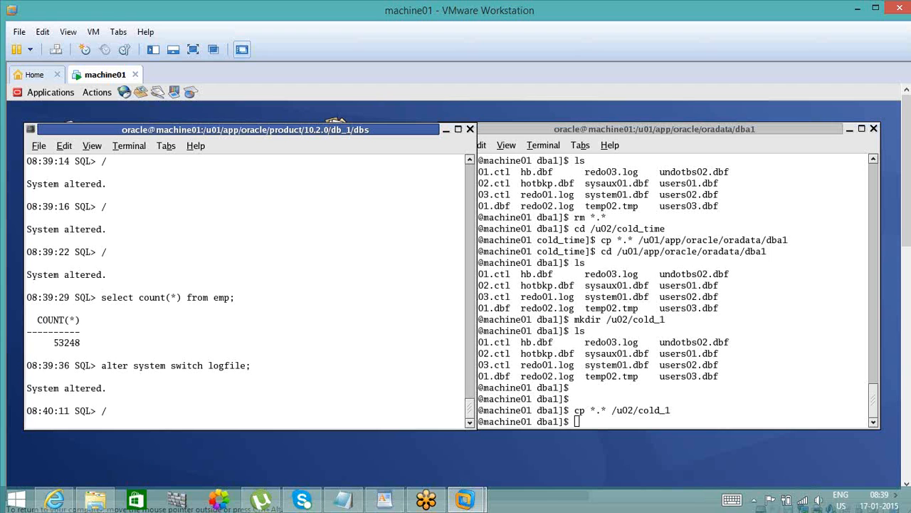
pyautogui.press('Return')
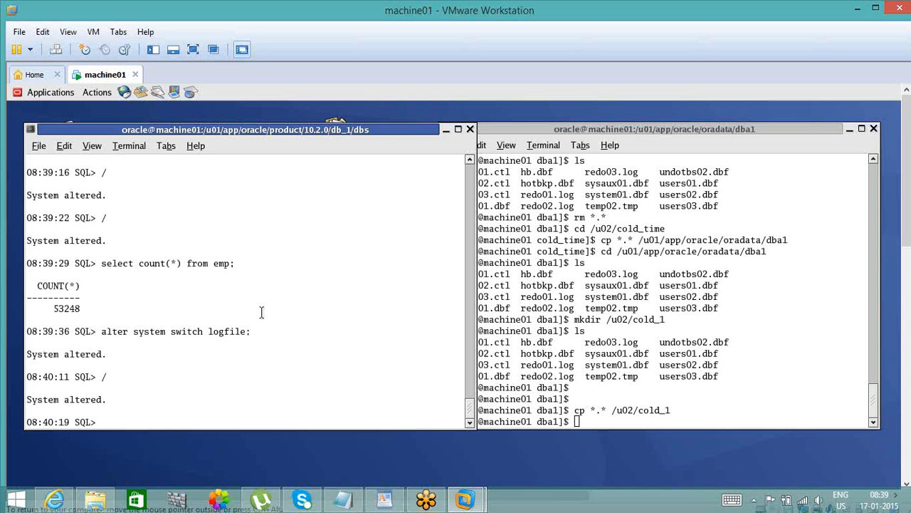
pyautogui.write('/')
pyautogui.press('Return')
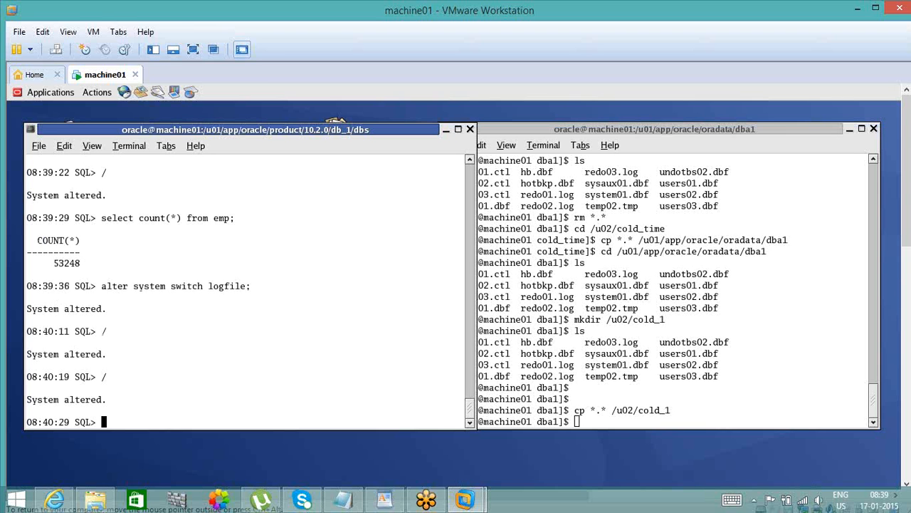
pyautogui.write('/')
pyautogui.press('Return')
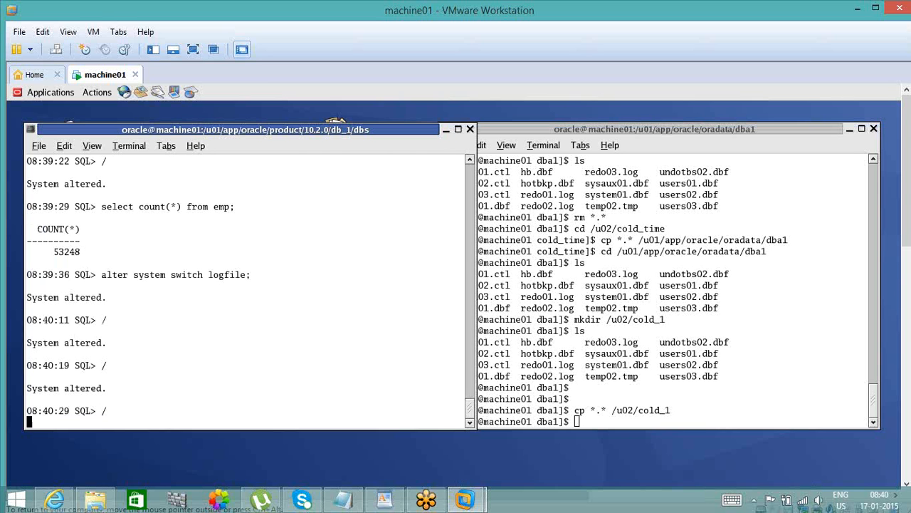
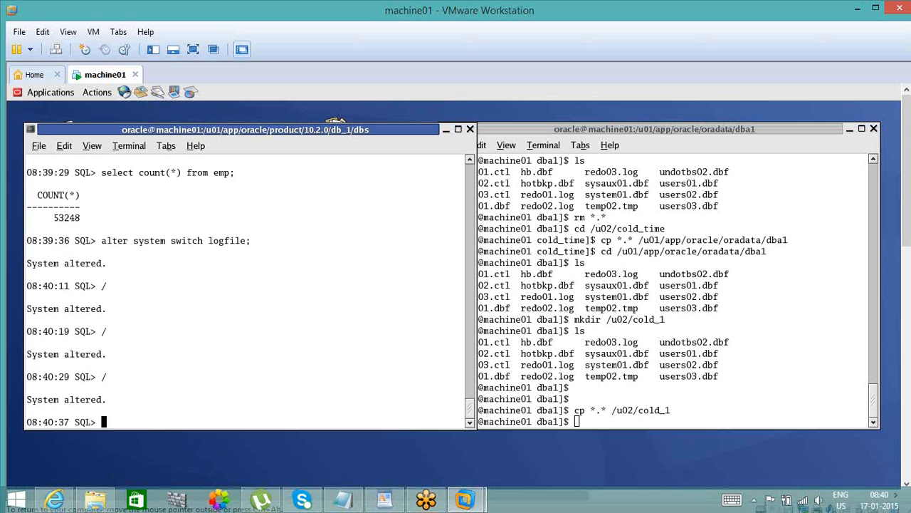
# - Repeat the log file switch three more times in the SQL session
pyautogui.write('/')
pyautogui.press('Return')
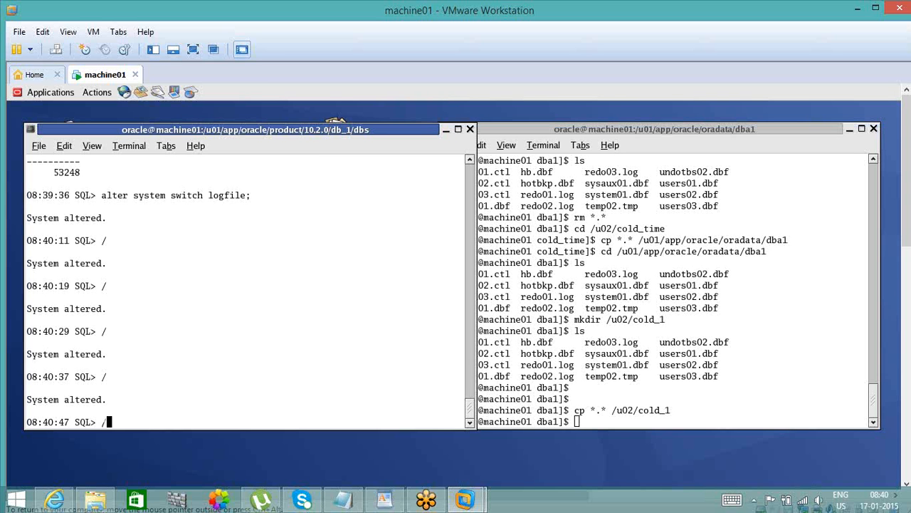
pyautogui.write('/')
pyautogui.press('Return')
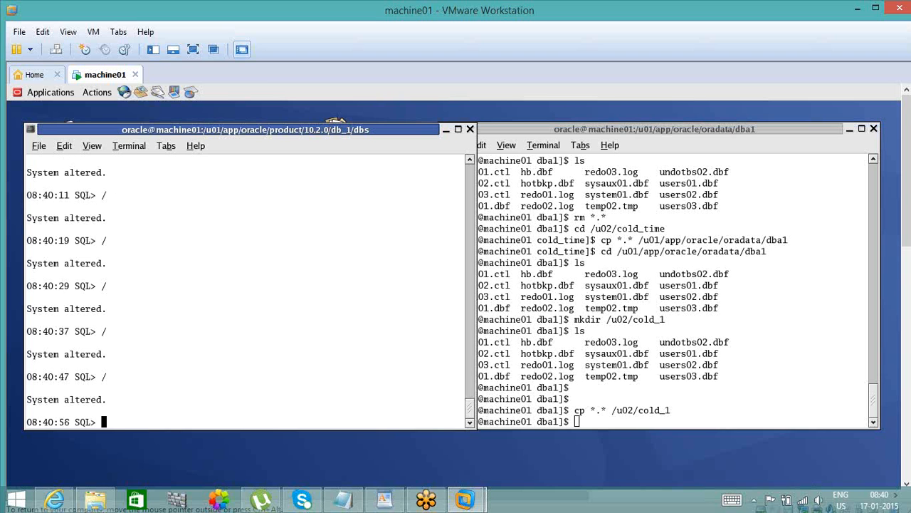
pyautogui.write('/')
pyautogui.press('Return')
# - Drop the emp table without the purge option and commit
pyautogui.write('dro')
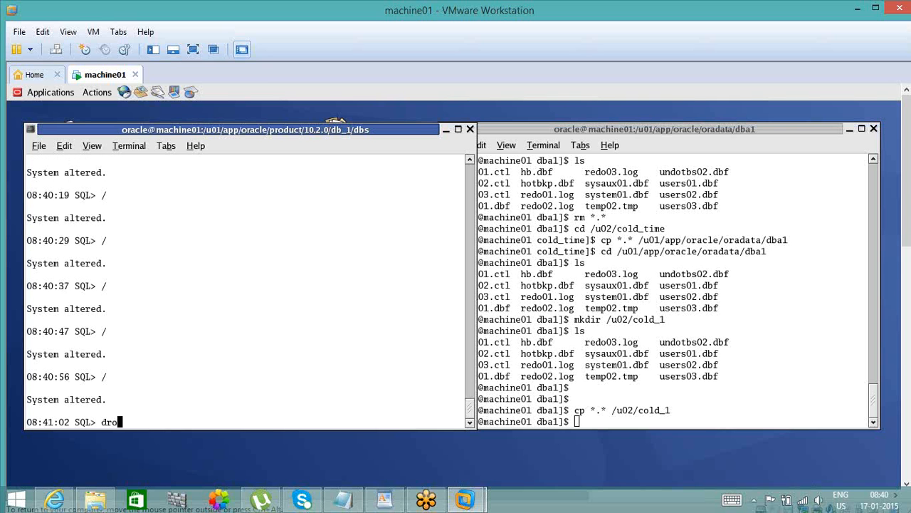
pyautogui.write('p table ')
pyautogui.write('emp ')
pyautogui.write('p')
pyautogui.write('urge')
pyautogui.write(';')
pyautogui.press('BackSpace')
pyautogui.press('BackSpace')
pyautogui.press('BackSpace')
pyautogui.press('BackSpace')
pyautogui.press('BackSpace')
pyautogui.press('BackSpace')
pyautogui.write(';')
pyautogui.press('Return')
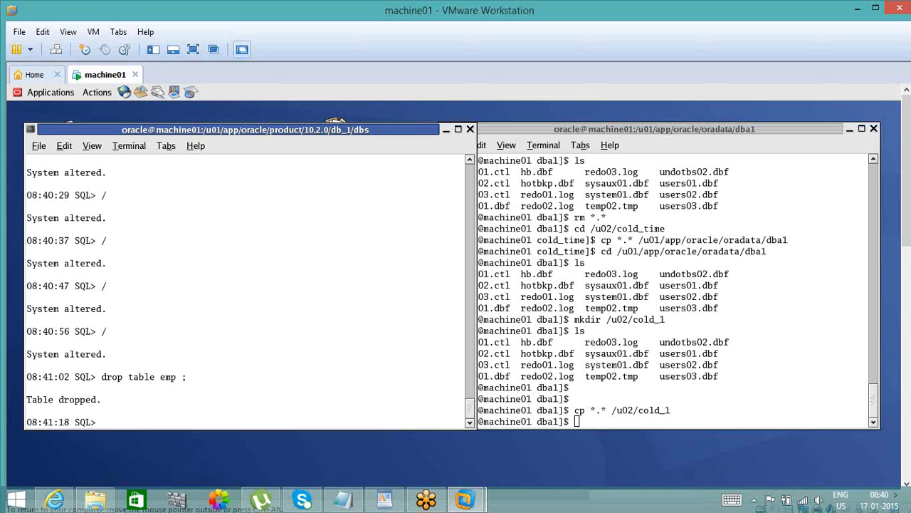
pyautogui.write('commit;')
pyautogui.press('Return')
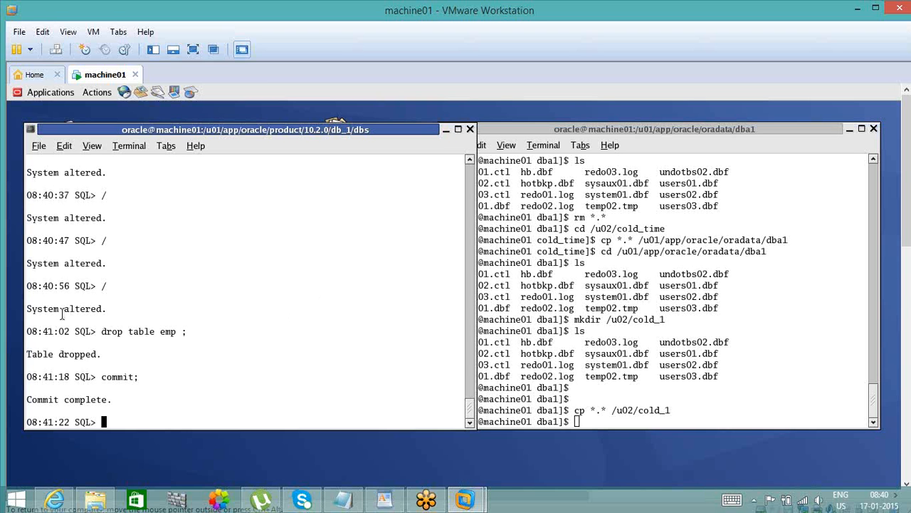
# - Review the earlier row count and log switch times in the SQL history, and check the recorded timestamps in the Notepad notes
pyautogui.click(469, 161)
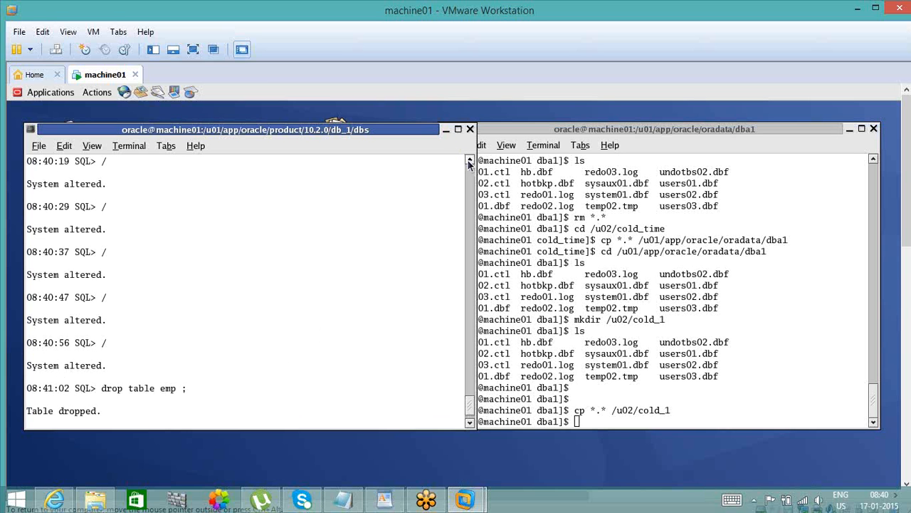
pyautogui.click(468, 162)
pyautogui.click(468, 162)
pyautogui.click(469, 162)
pyautogui.click(468, 162)
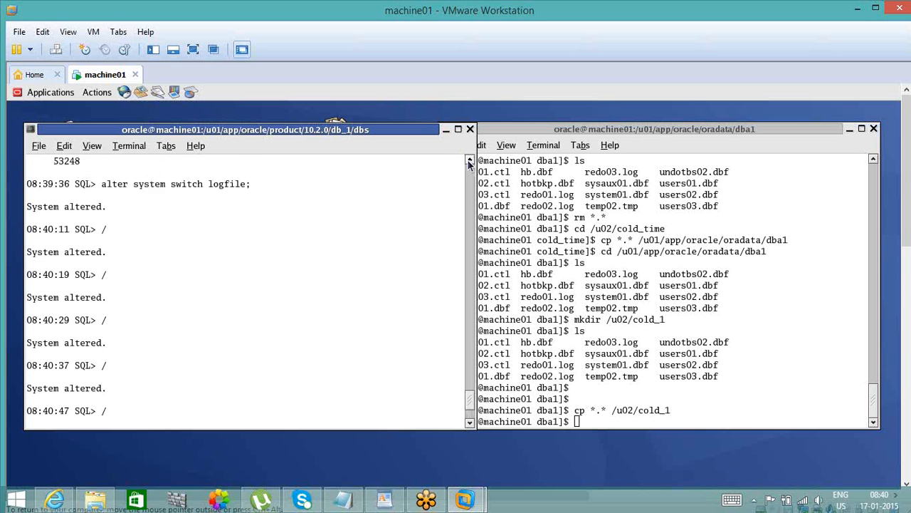
pyautogui.click(468, 162)
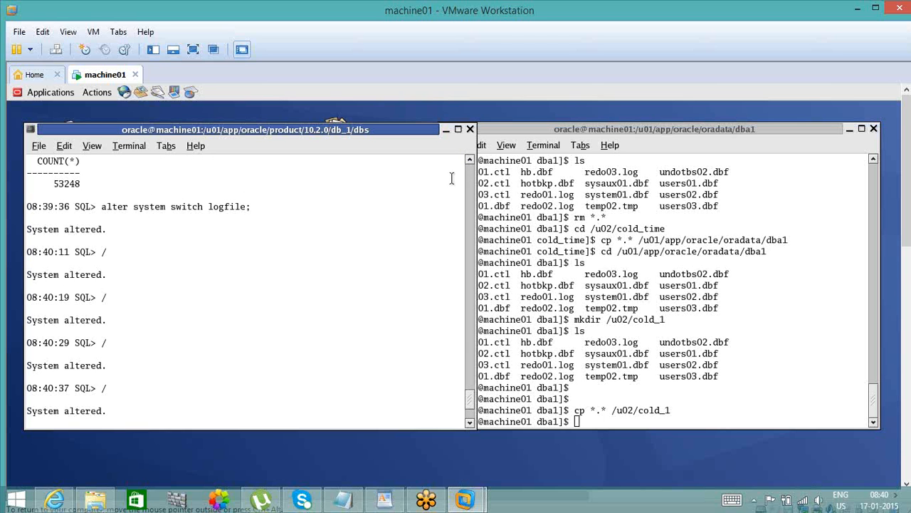
pyautogui.scroll(2, 468, 167)
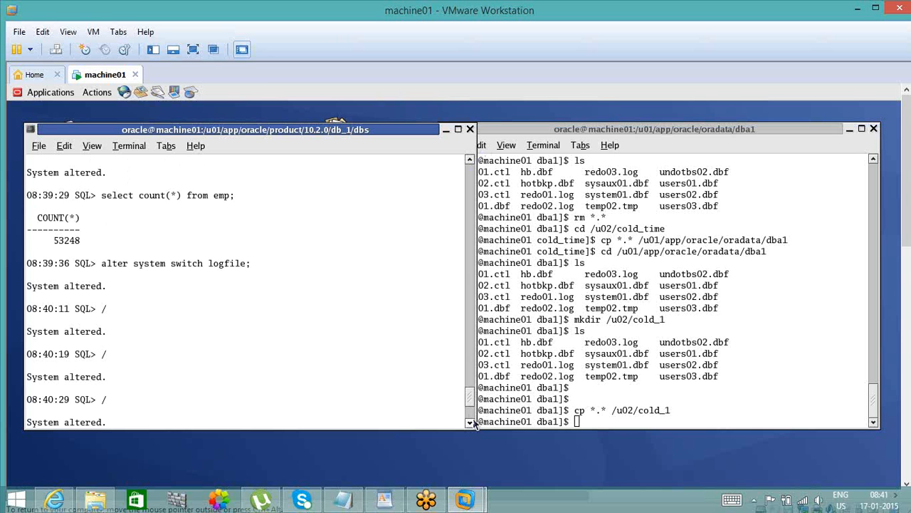
pyautogui.scroll(-7, 473, 423)
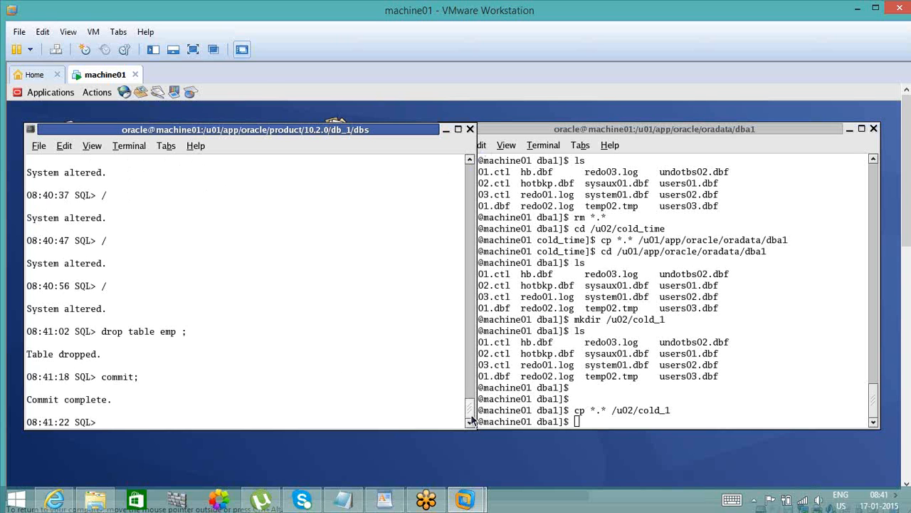
pyautogui.click(338, 504)
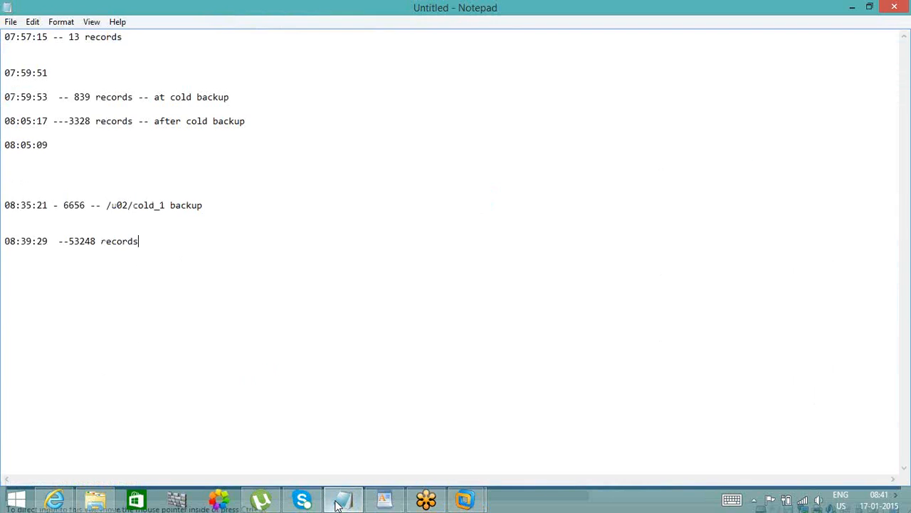
pyautogui.click(337, 505)
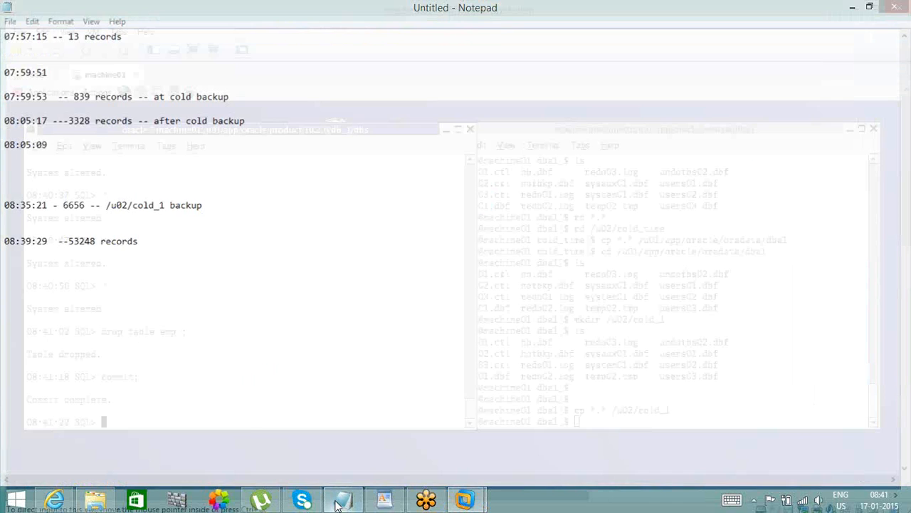
# - Try to shut down the database from the current SQL session
pyautogui.write('sh')
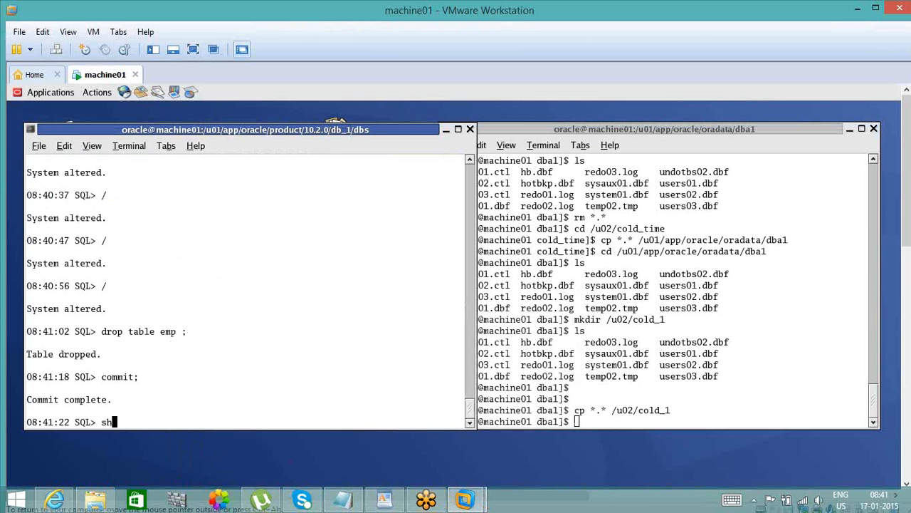
pyautogui.press('BackSpace')
pyautogui.write('shutdonw')
pyautogui.press('BackSpace')
pyautogui.press('BackSpace')
pyautogui.write('wn')
pyautogui.press('Return')
# - Reconnect with / as sysdba and shut down the database
pyautogui.write('co')
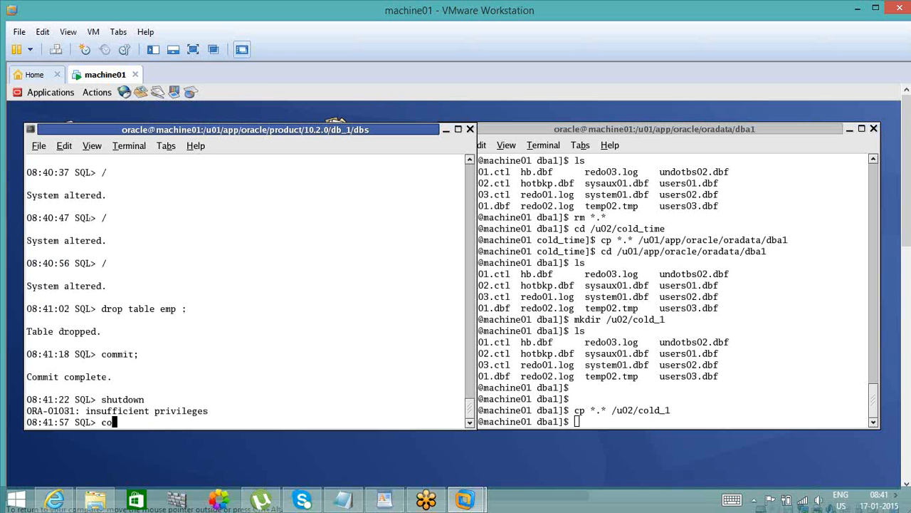
pyautogui.write('nn / as sysdba')
pyautogui.press('Return')
pyautogui.write('shutdown')
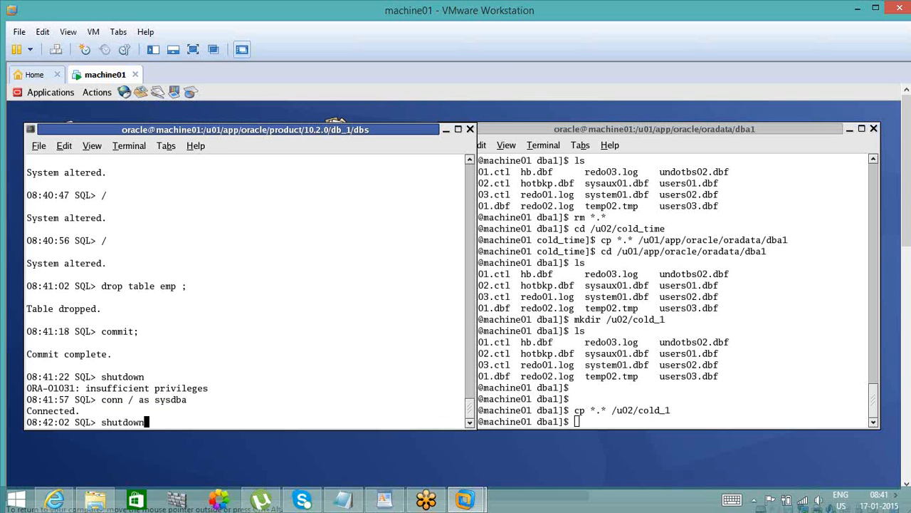
pyautogui.press('Return')
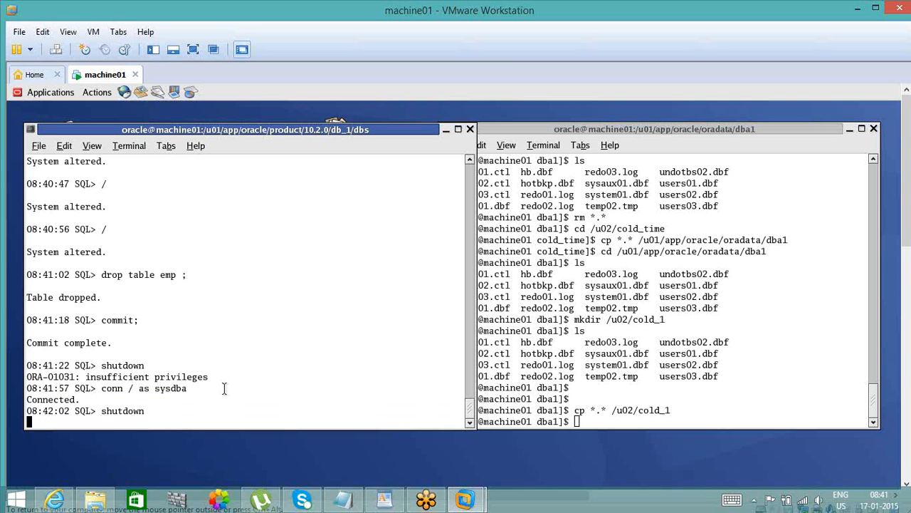
# - In the other terminal, list the dba1 files with ls -ltr and check disk space with df -h
pyautogui.click(620, 378)
pyautogui.write('ls -ltr')
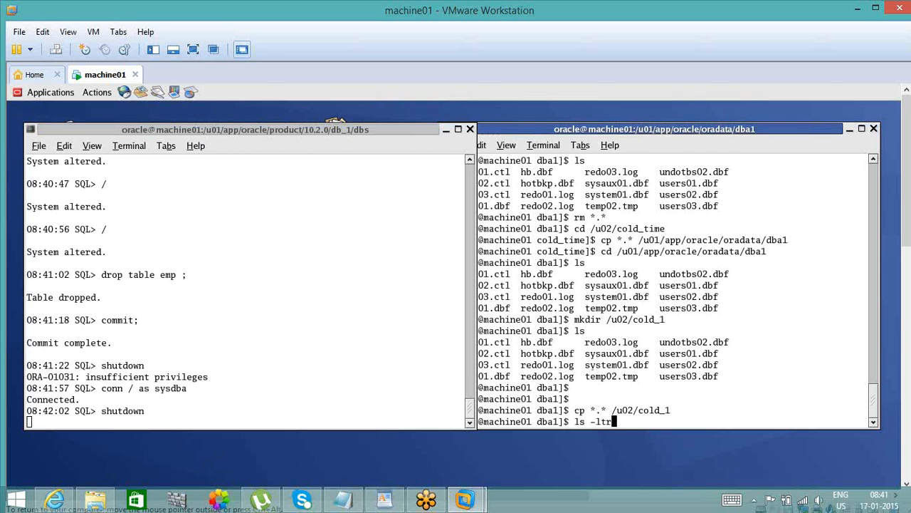
pyautogui.press('Return')
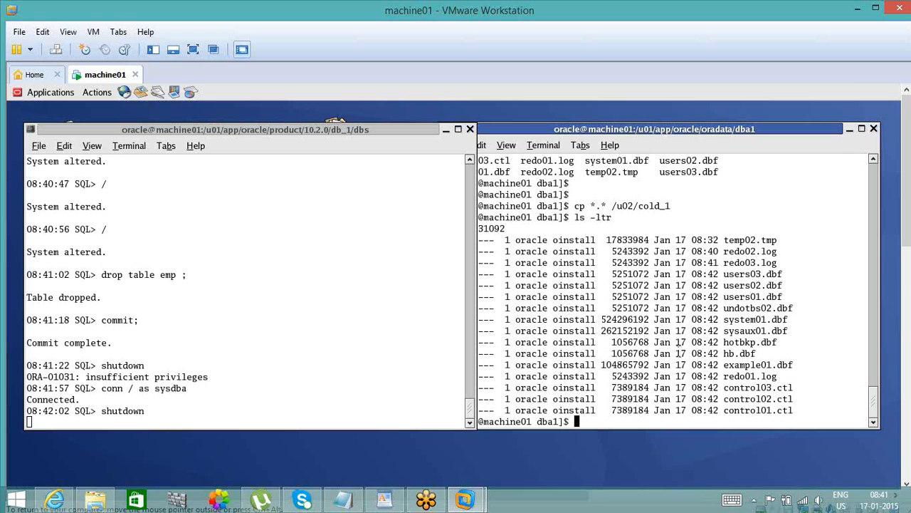
pyautogui.write('df -h')
pyautogui.press('Return')
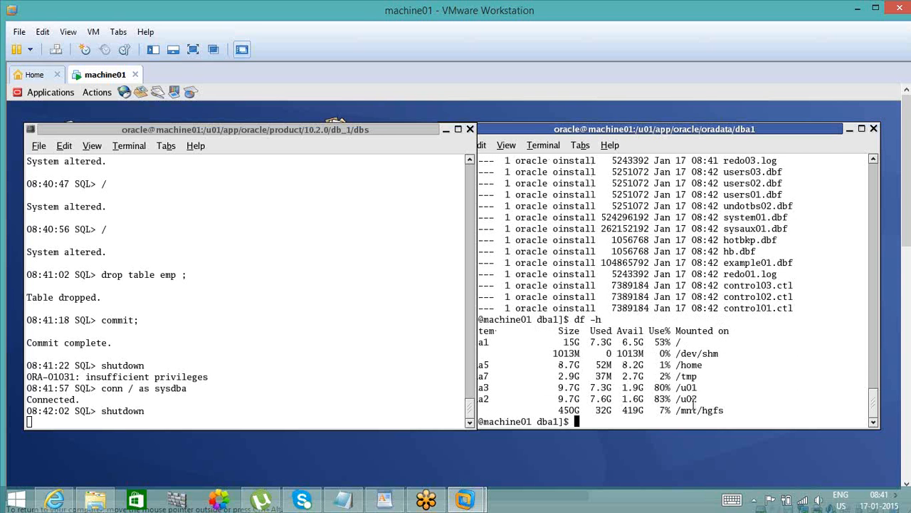
# - Change to the /u02 directory and list its contents with ls -ltr
pyautogui.doubleClick(684, 402)
pyautogui.write('cd /u02')
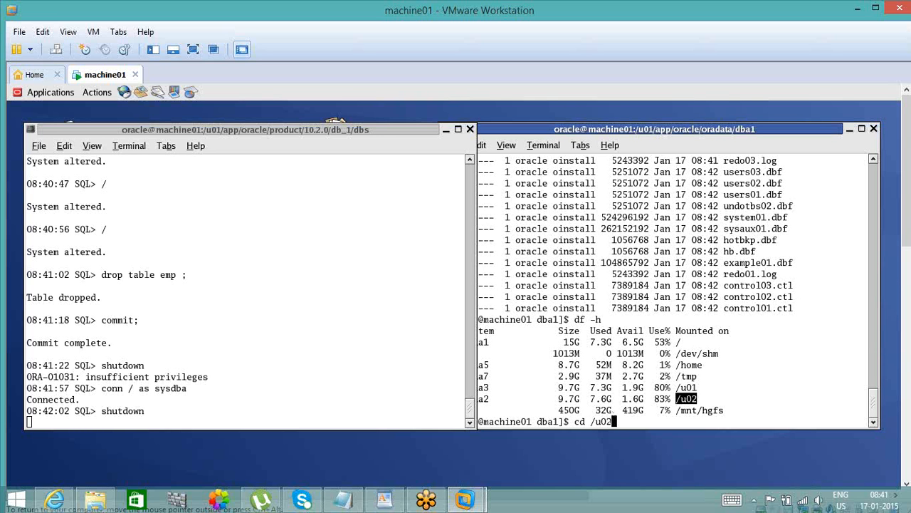
pyautogui.press('Return')
pyautogui.write('ls -ltr')
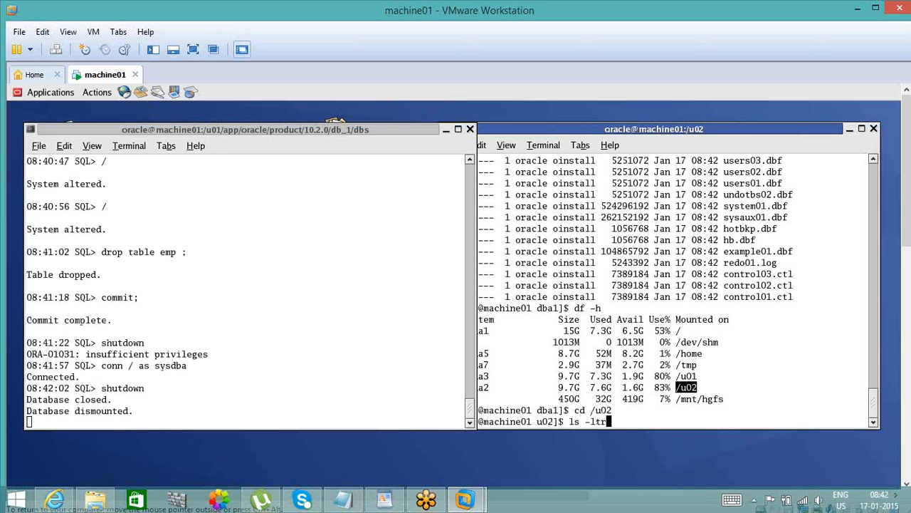
pyautogui.press('Return')
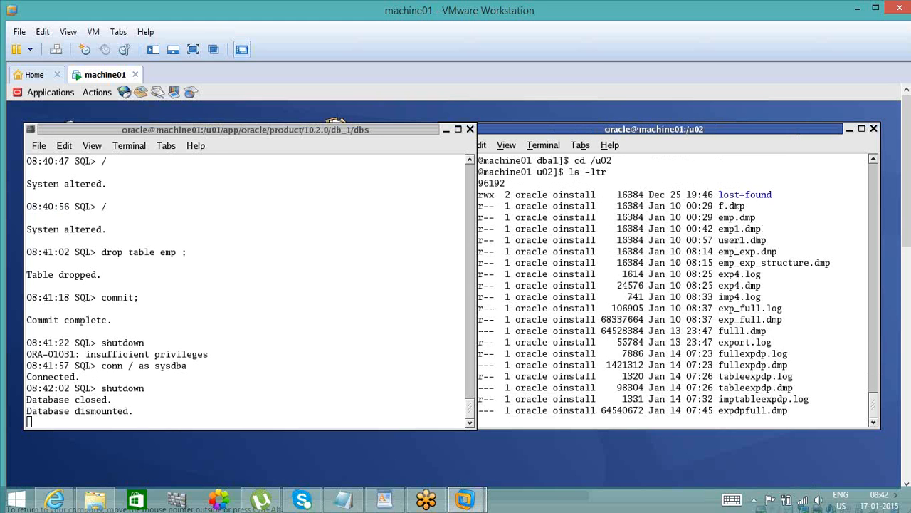
# - Examine the /u02 listing from its oldest entries to its newest for old dump, log and backup files
pyautogui.click(872, 163)
pyautogui.click(872, 162)
pyautogui.click(873, 163)
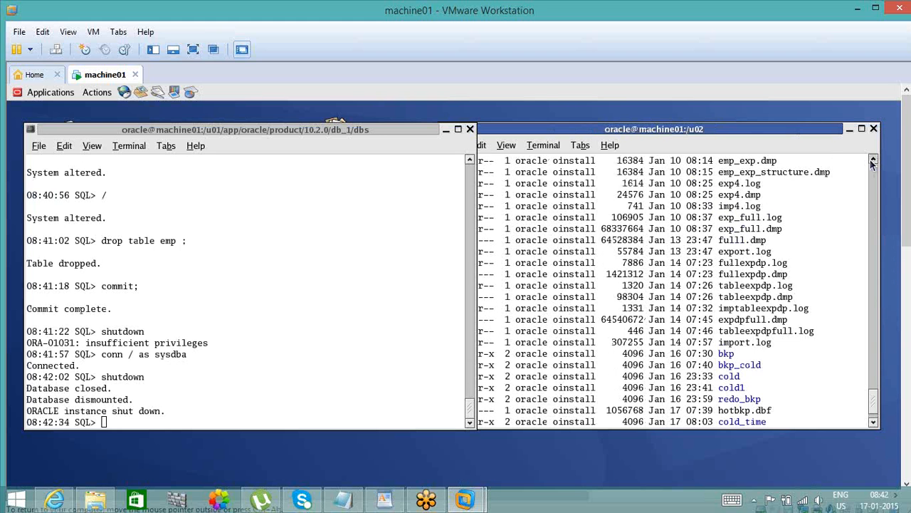
pyautogui.click(872, 162)
pyautogui.doubleClick(873, 162)
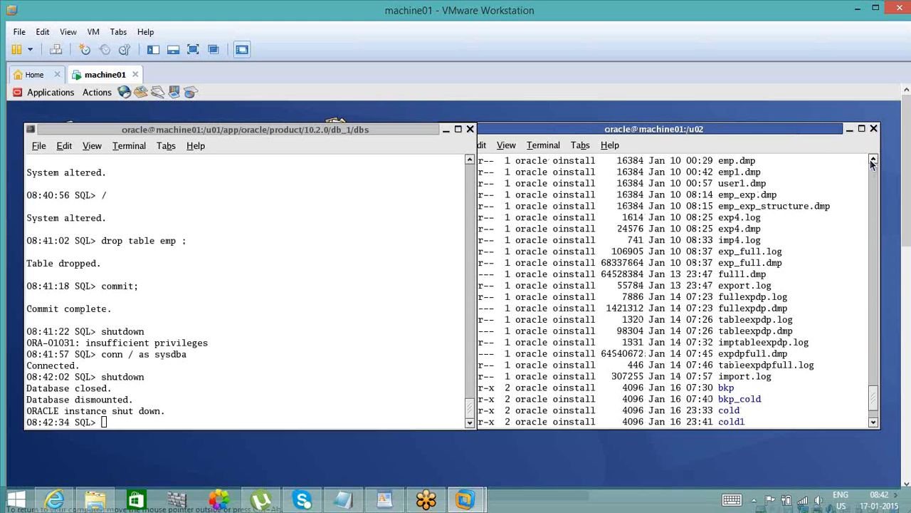
pyautogui.doubleClick(873, 163)
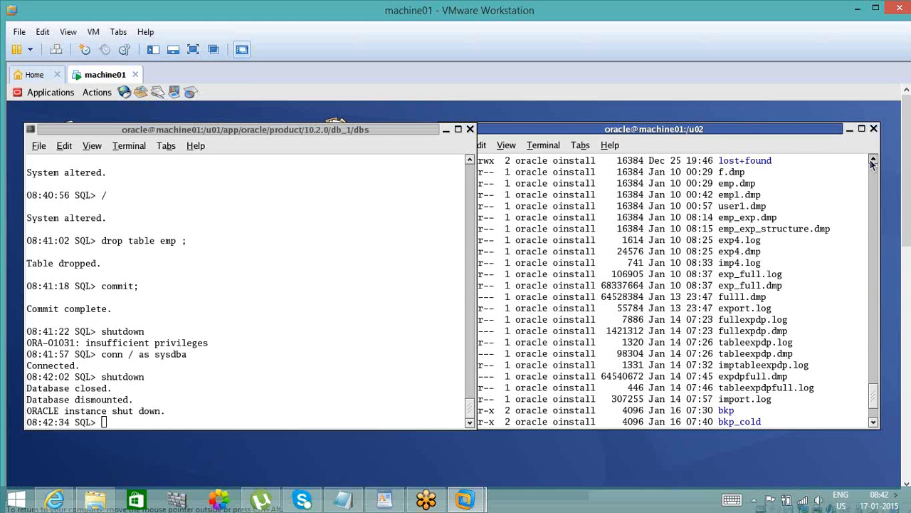
pyautogui.doubleClick(877, 422)
pyautogui.scroll(-3, 878, 425)
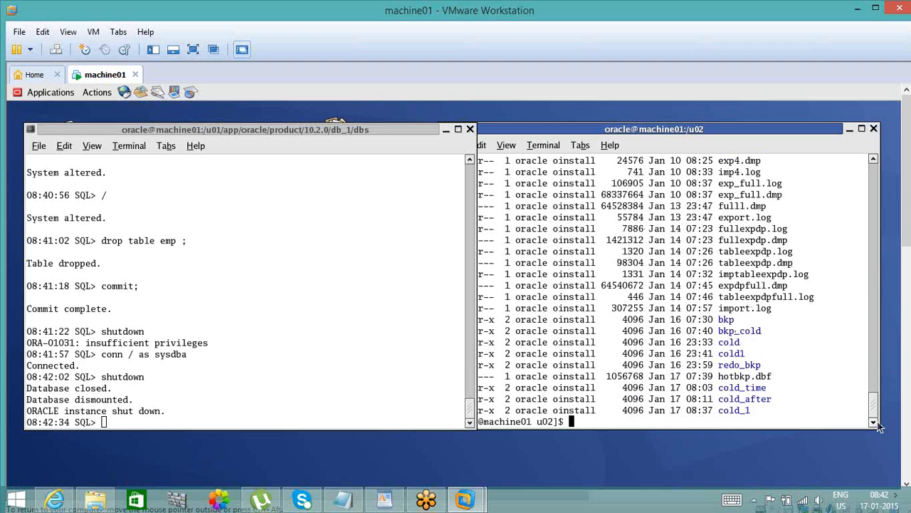
# - Delete all files matching *.* in /u02, then check the remaining contents and the disk space with df -h
pyautogui.write('rm *.*')
pyautogui.press('Return')
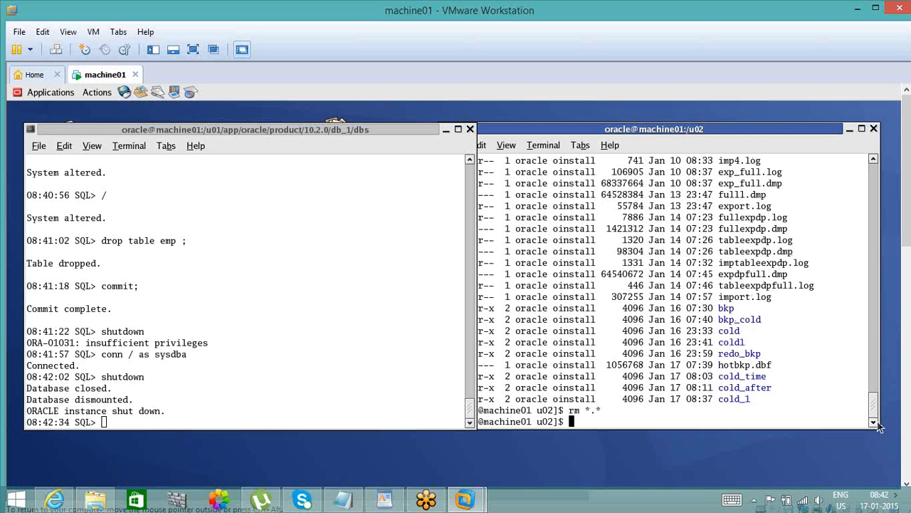
pyautogui.write('ls')
pyautogui.press('Return')
pyautogui.write('df -h')
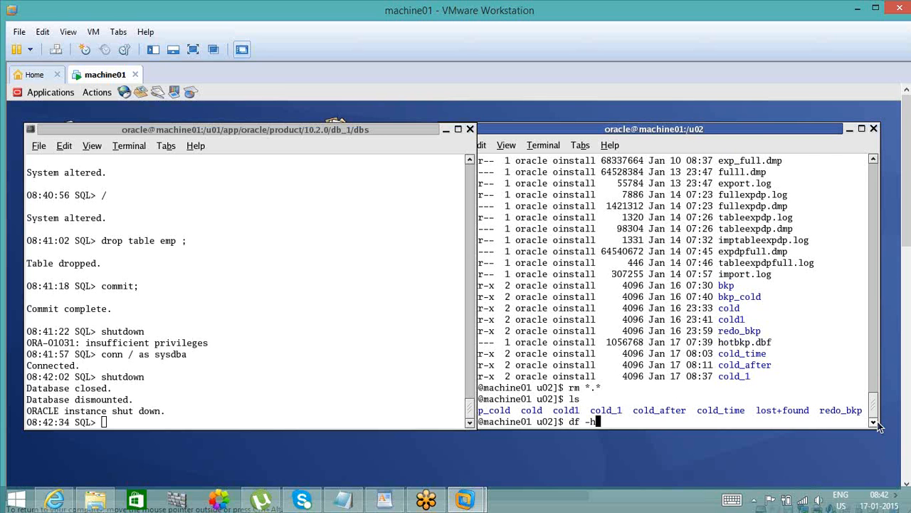
pyautogui.press('Return')
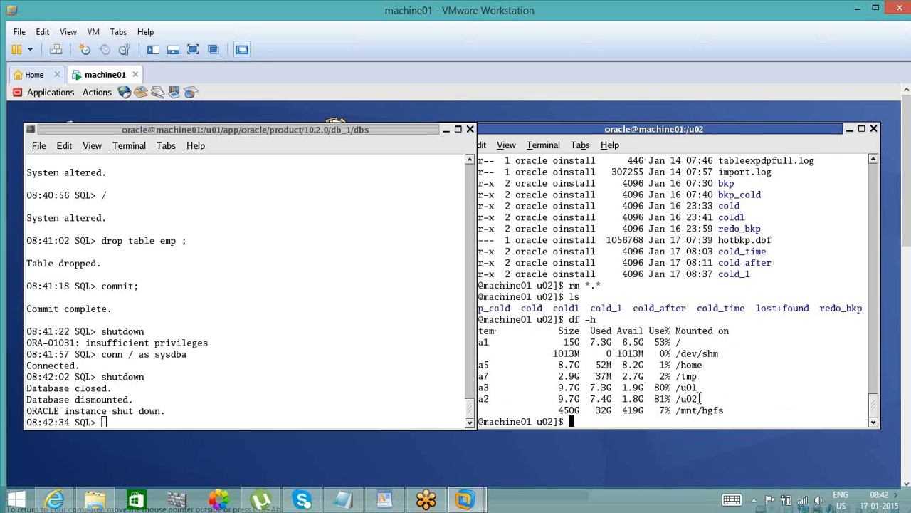
# - Review the terminal history back through the /u02 listing, the dba1 listing and the earlier cold backup copy commands
pyautogui.click(874, 161)
pyautogui.click(875, 161)
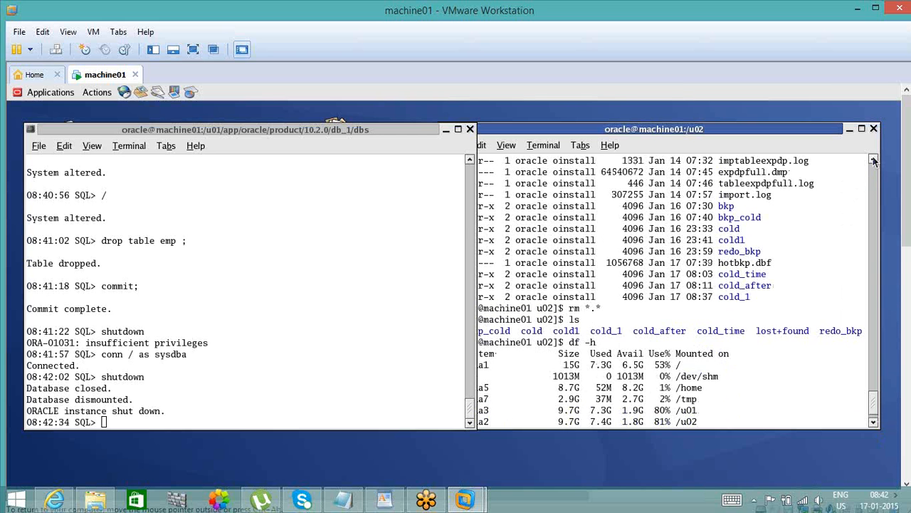
pyautogui.click(874, 161)
pyautogui.scroll(6, 874, 161)
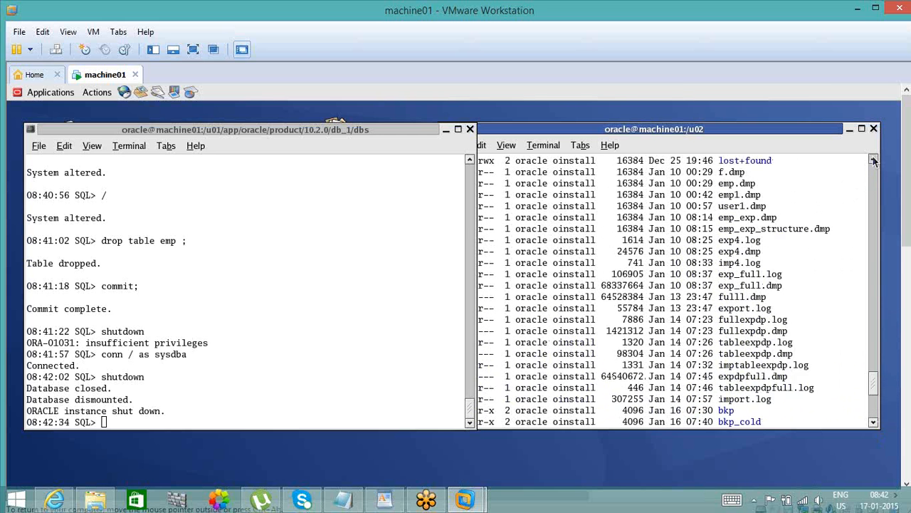
pyautogui.scroll(3, 874, 161)
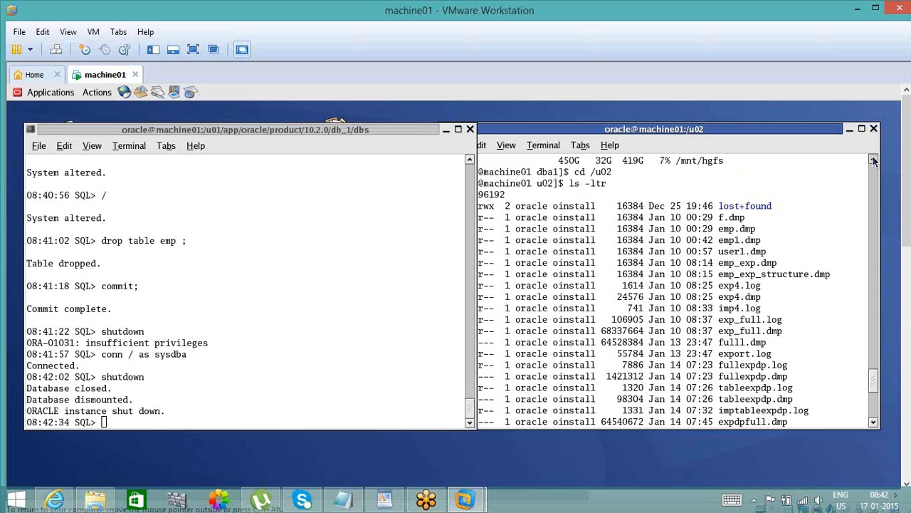
pyautogui.scroll(4, 875, 161)
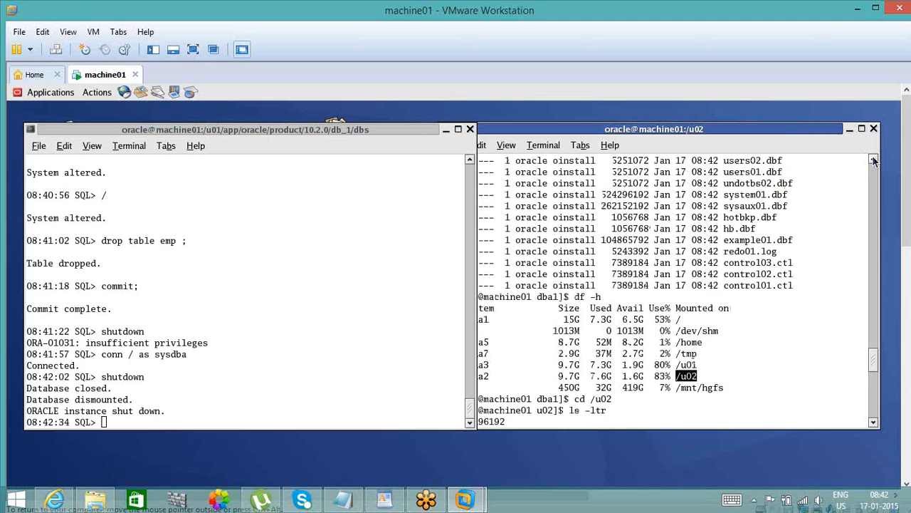
pyautogui.scroll(3, 874, 161)
pyautogui.scroll(3, 875, 161)
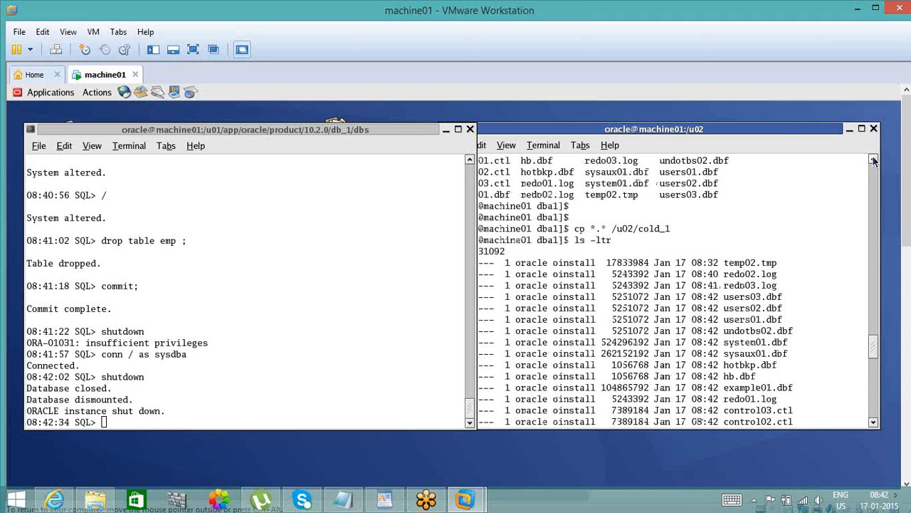
pyautogui.scroll(2, 874, 161)
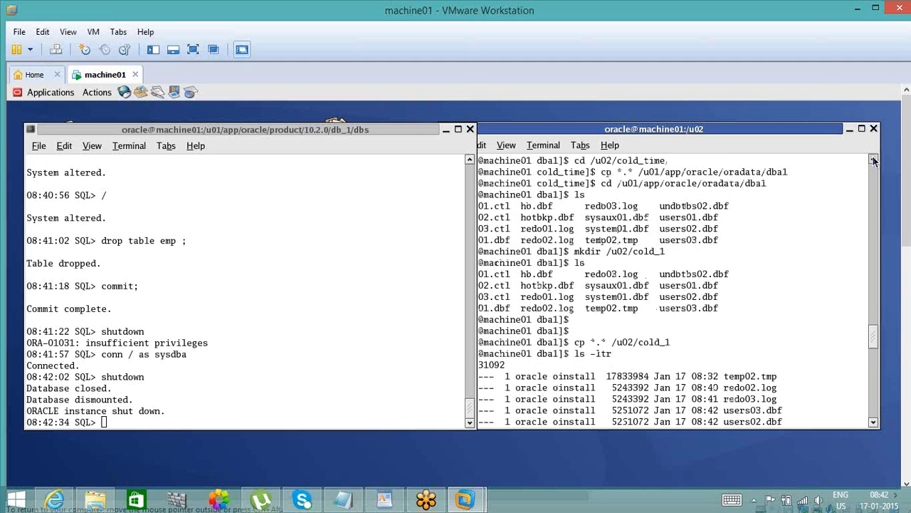
# - Change to the /u01/app/oracle/oradata/dba1 directory and list its files with ls
pyautogui.doubleClick(672, 206)
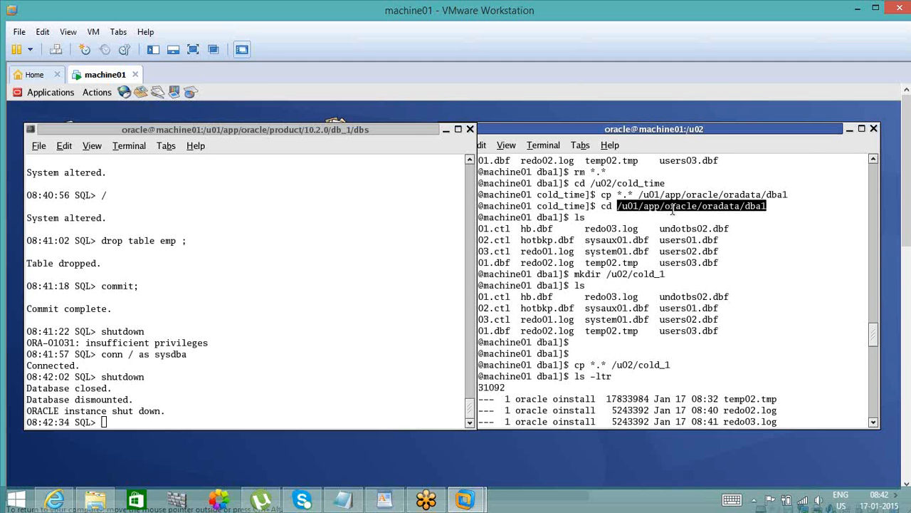
pyautogui.write('cd')
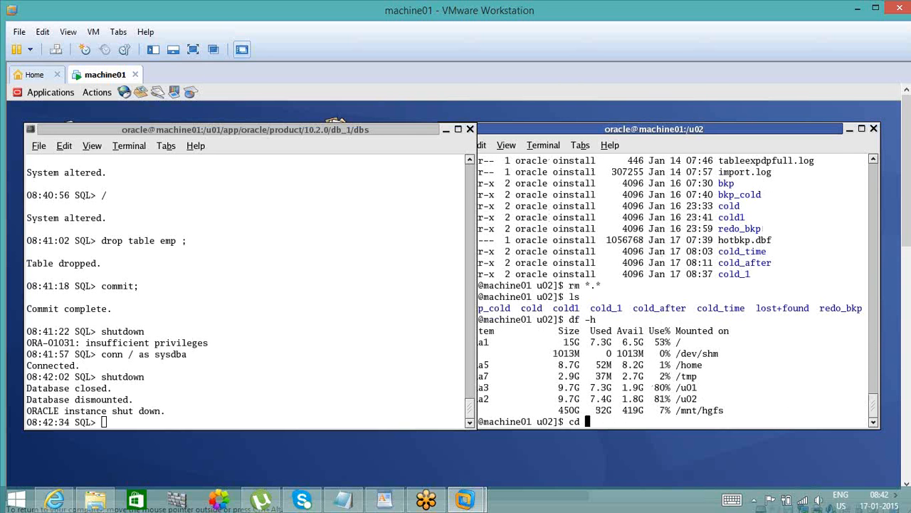
pyautogui.write('/u01/app/oracle/oradata/dba1')
pyautogui.press('Return')
pyautogui.press('Return')
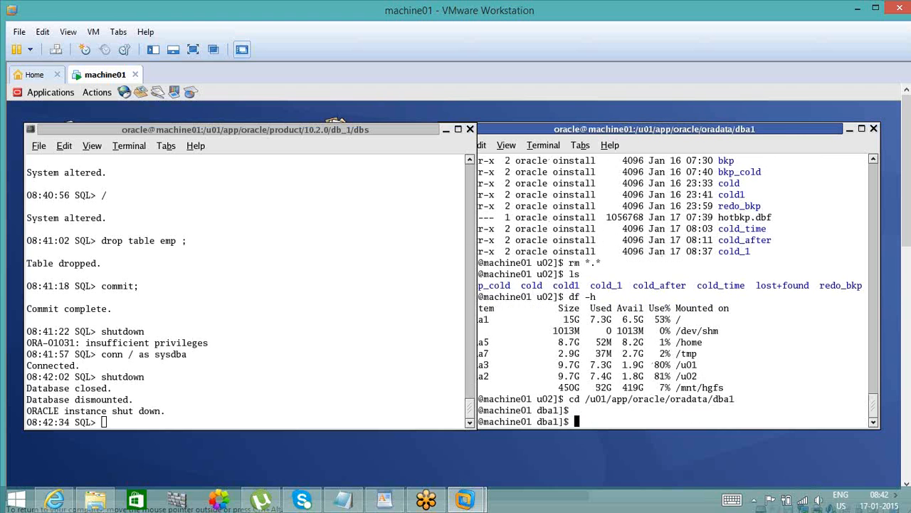
pyautogui.write('ls')
pyautogui.press('Return')
# - Create the directory /u02/col_after using mkdir with the -p option
pyautogui.write('mk')
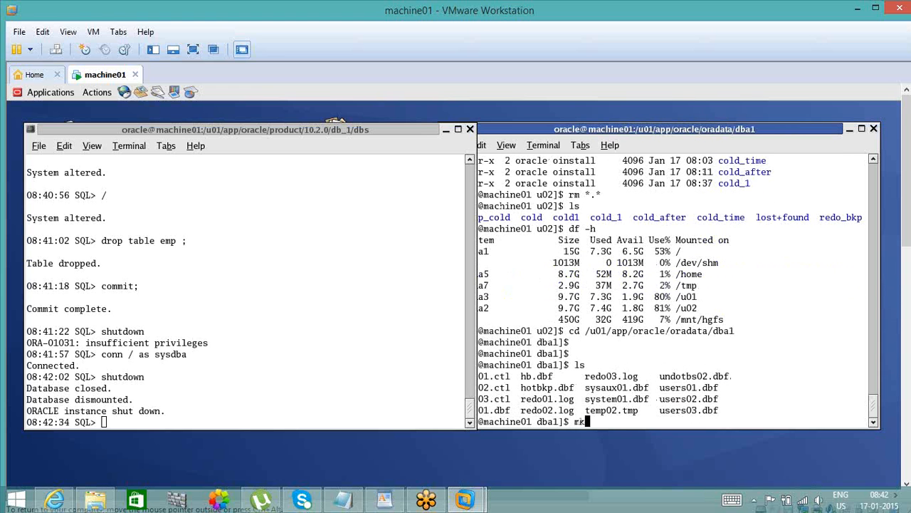
pyautogui.write('dir /u02/')
pyautogui.moveTo(736, 130); pyautogui.dragTo(700, 131)
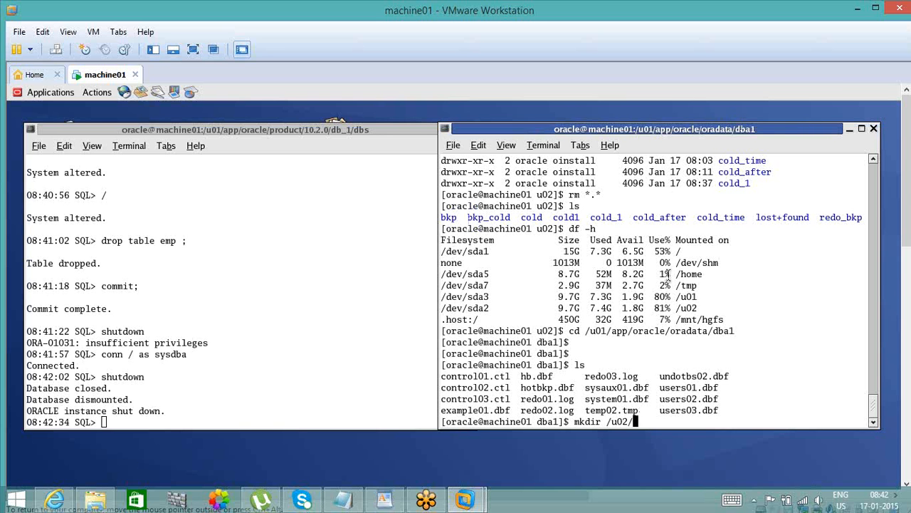
pyautogui.press('BackSpace')
pyautogui.press('BackSpace')
pyautogui.press('BackSpace')
pyautogui.press('BackSpace')
pyautogui.press('BackSpace')
pyautogui.write('-p /u02/col')
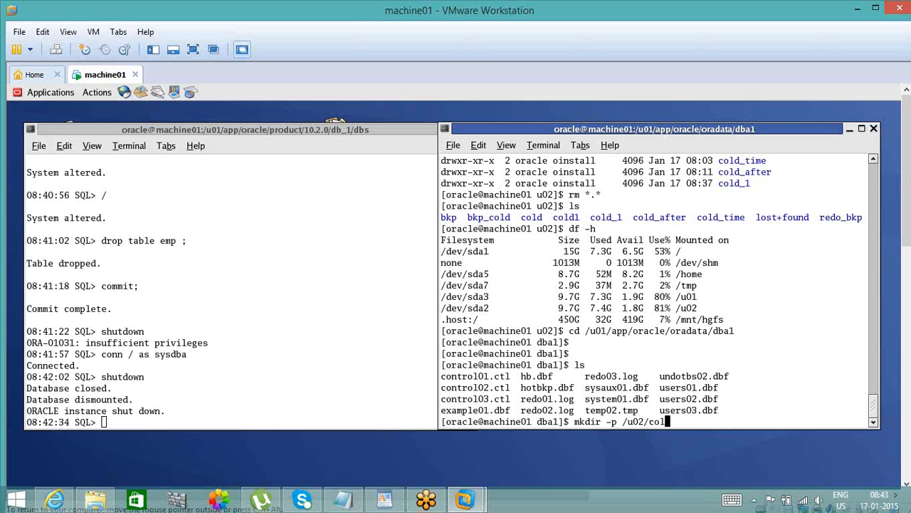
pyautogui.write('_afte')
pyautogui.write('r')
pyautogui.press('Return')
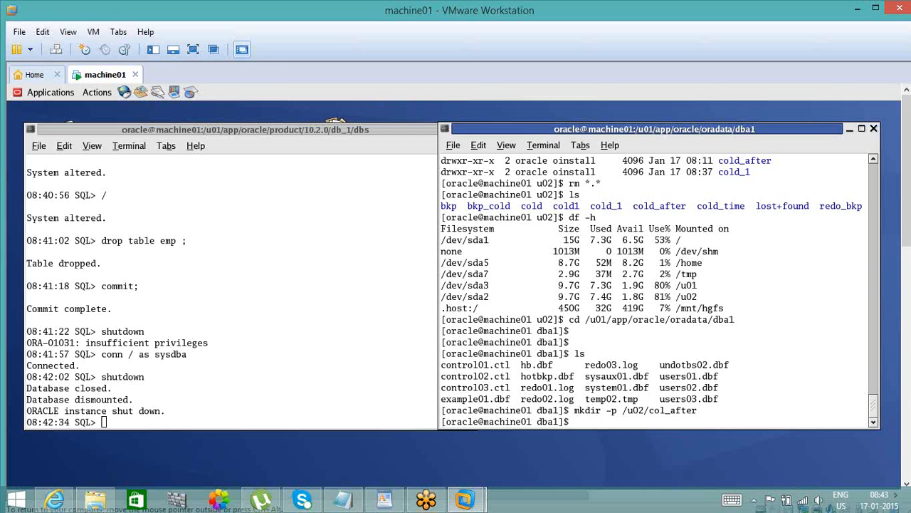
# - Move all files matching *.* from the dba1 directory to /u02/col_after and list the dba1 directory
pyautogui.write('cp')
pyautogui.press('BackSpace')
pyautogui.press('BackSpace')
pyautogui.press('BackSpace')
pyautogui.write('mv *.*')
pyautogui.doubleClick(656, 412)
pyautogui.middleClick(657, 411)
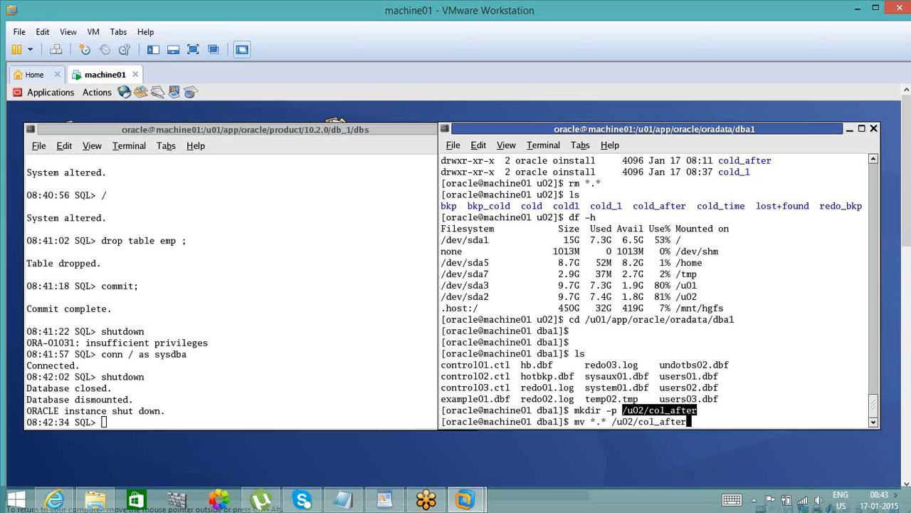
pyautogui.press('Return')
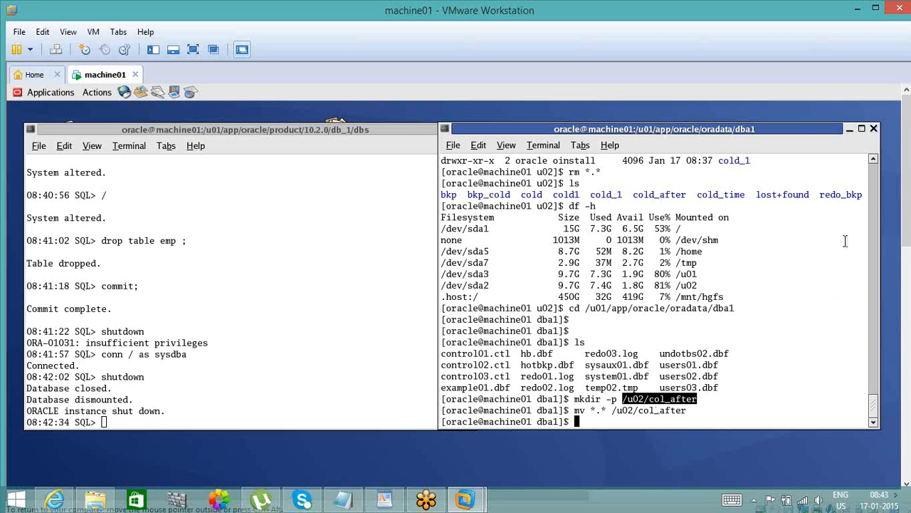
pyautogui.write('ls')
pyautogui.press('Return')
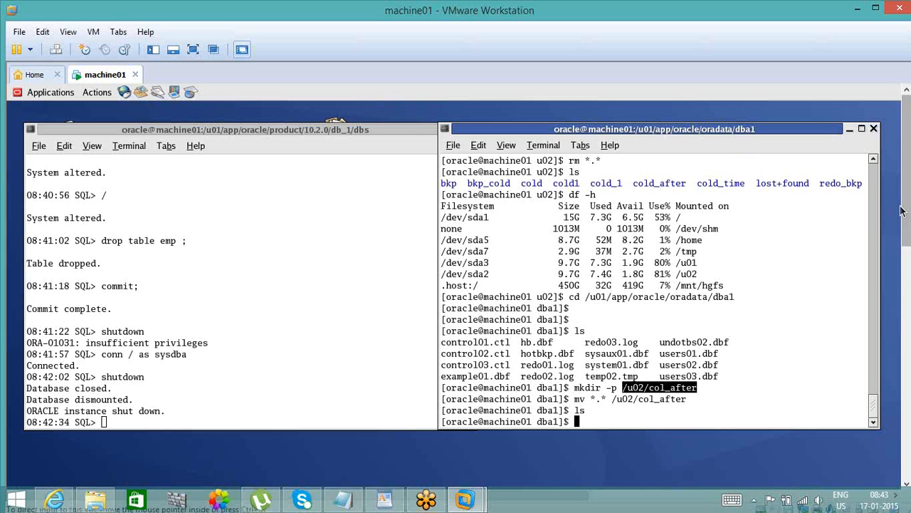
# - Look back through the terminal history for the earlier cold backup copy command and select its destination path, /u02/cold_1
pyautogui.click(874, 162)
pyautogui.click(873, 161)
pyautogui.click(874, 162)
pyautogui.click(874, 162)
pyautogui.click(873, 161)
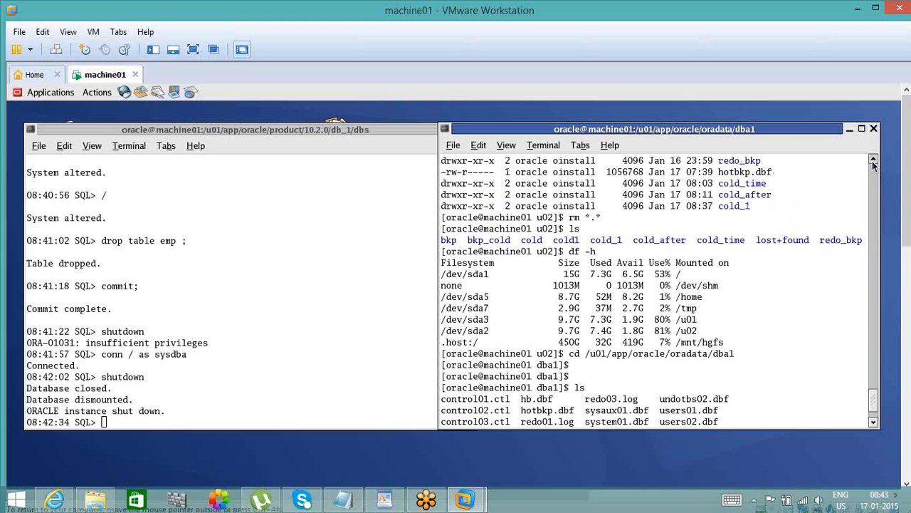
pyautogui.click(874, 162)
pyautogui.click(874, 162)
pyautogui.click(873, 162)
pyautogui.click(874, 161)
pyautogui.click(874, 161)
pyautogui.click(874, 162)
pyautogui.click(874, 162)
pyautogui.click(874, 162)
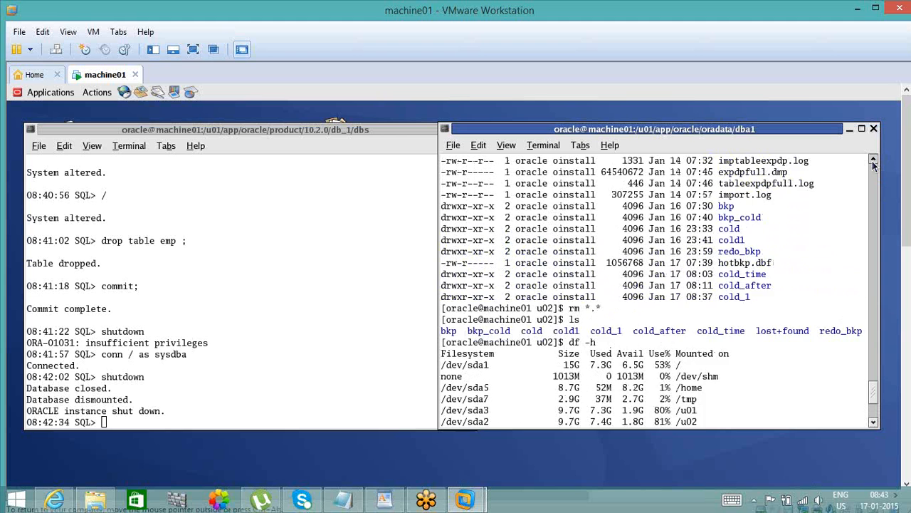
pyautogui.click(873, 161)
pyautogui.click(873, 161)
pyautogui.click(873, 161)
pyautogui.click(873, 161)
pyautogui.click(873, 162)
pyautogui.click(873, 162)
pyautogui.click(874, 161)
pyautogui.click(874, 161)
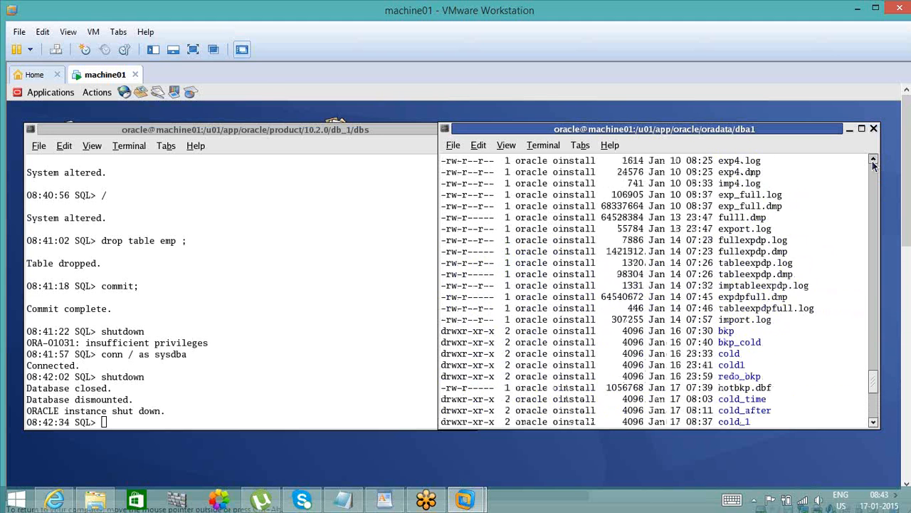
pyautogui.click(874, 161)
pyautogui.click(874, 162)
pyautogui.click(874, 162)
pyautogui.moveTo(874, 382); pyautogui.dragTo(868, 330)
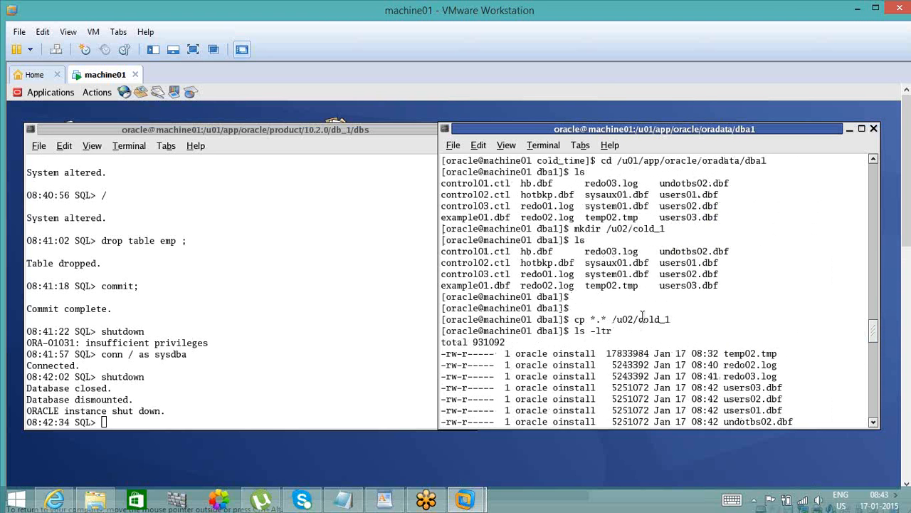
pyautogui.doubleClick(642, 317)
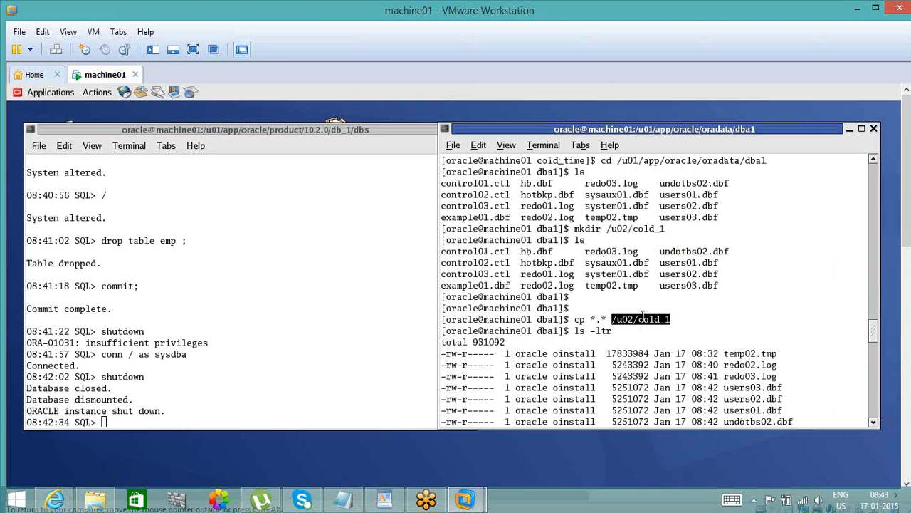
pyautogui.click(342, 500)
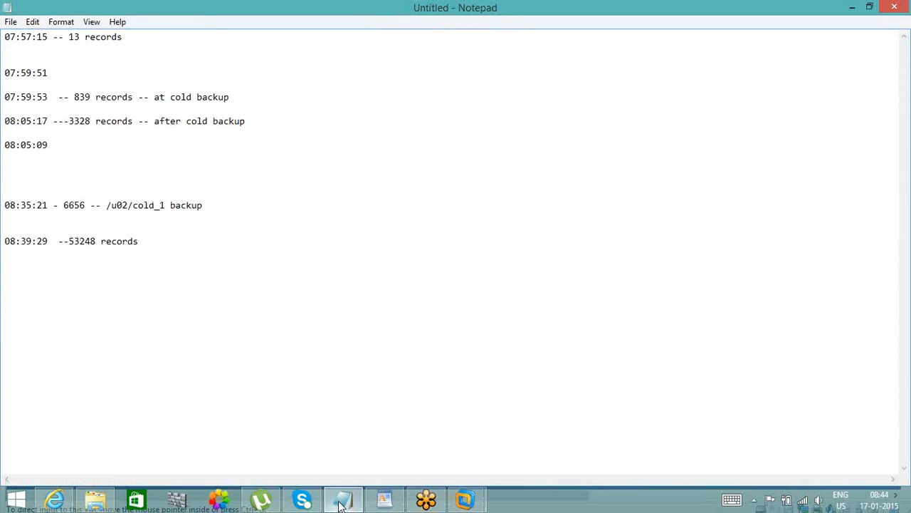
pyautogui.click(340, 505)
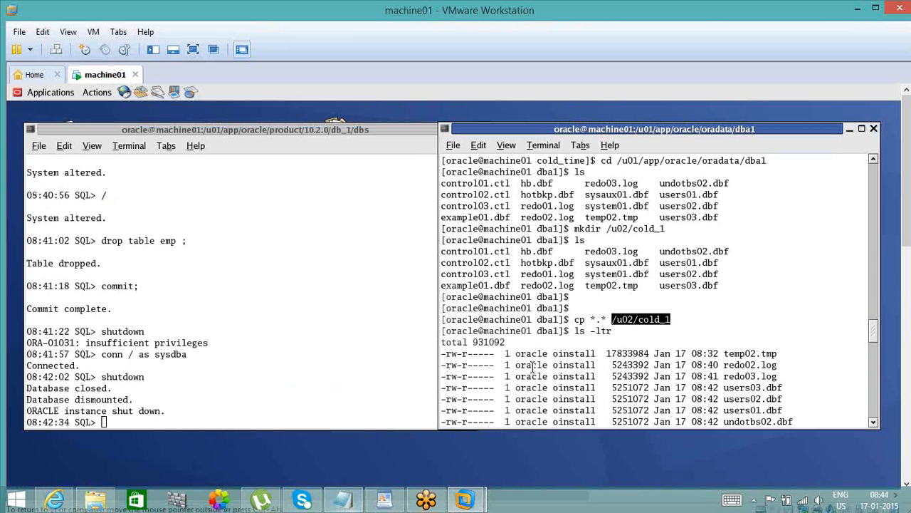
# - Print the current directory path with pwd, change to /u02/cold_1 and list the backup files
pyautogui.write('cd')
pyautogui.press('BackSpace')
pyautogui.press('BackSpace')
pyautogui.press('BackSpace')
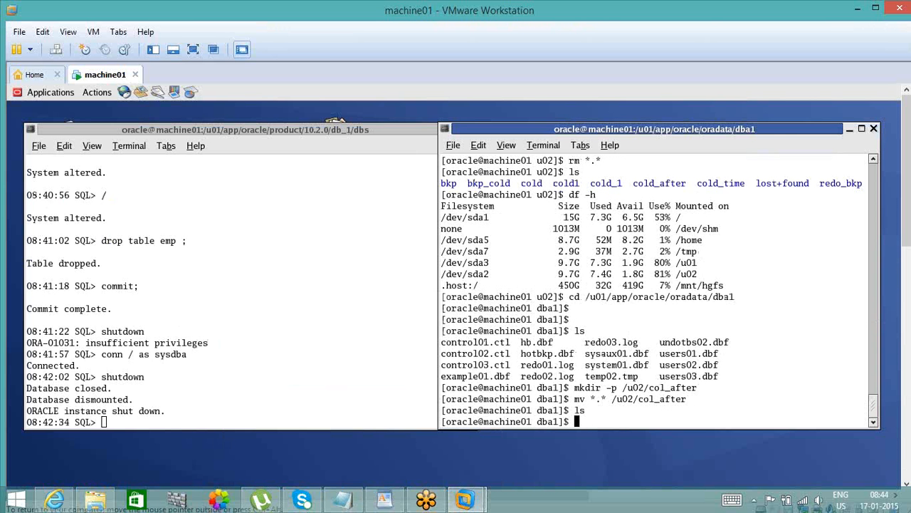
pyautogui.write('pwd')
pyautogui.press('Return')
pyautogui.write('cd ')
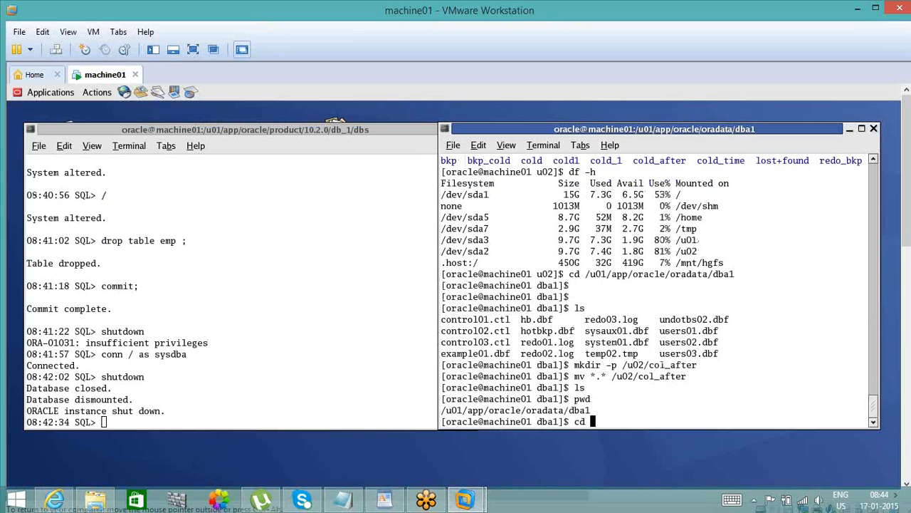
pyautogui.write('/u02/cold_1')
pyautogui.press('Return')
pyautogui.write('ls')
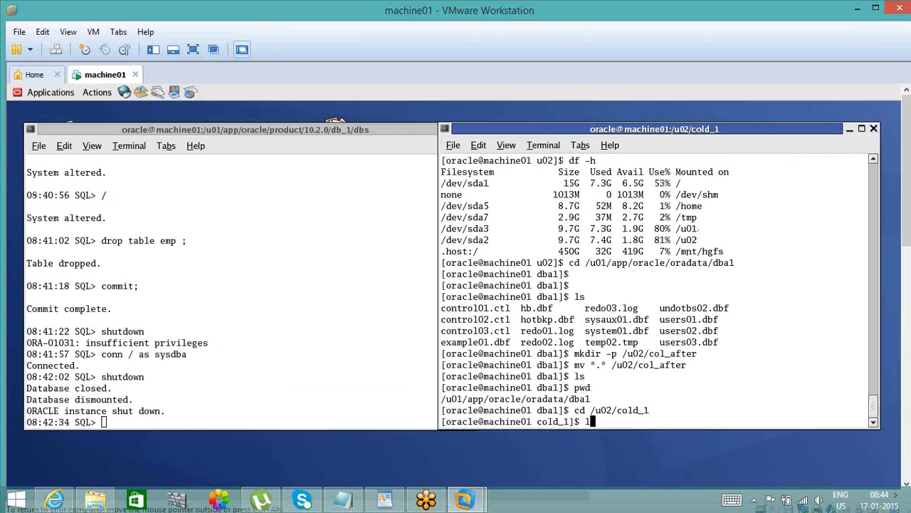
pyautogui.press('Return')
# - Copy all files matching *.* from /u02/cold_1 to /u01/app/oracle/oradata/dba1
pyautogui.write('c')
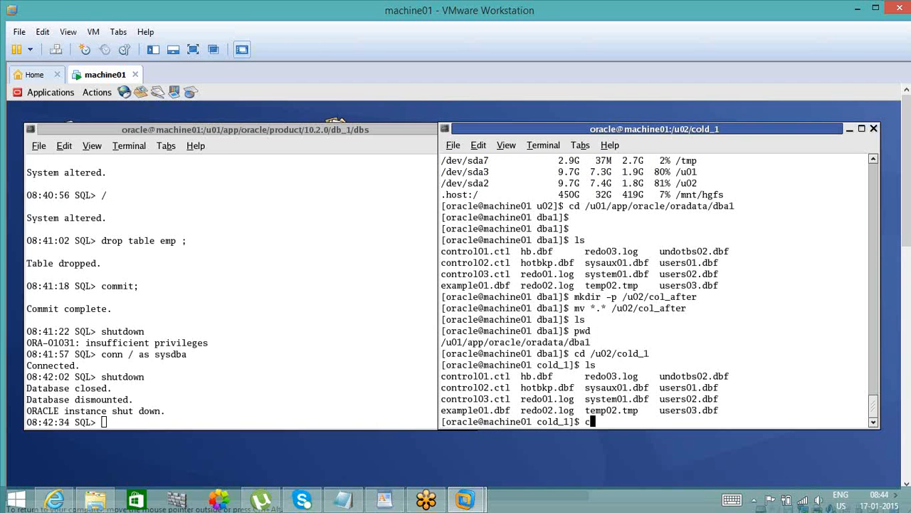
pyautogui.write('p *.*')
pyautogui.doubleClick(580, 341)
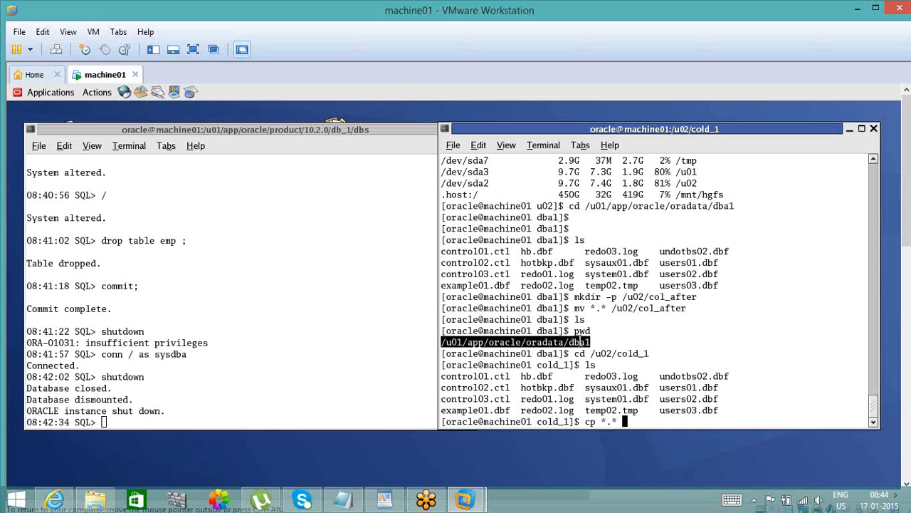
pyautogui.middleClick(580, 340)
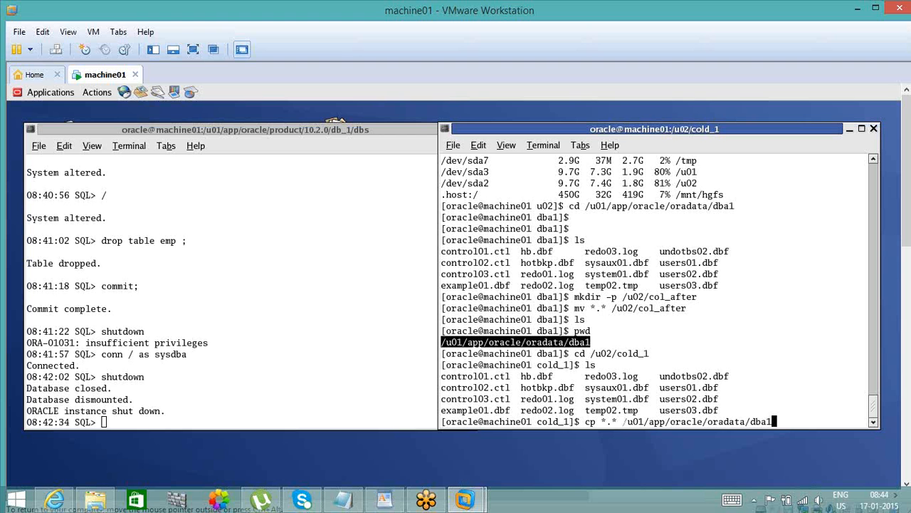
pyautogui.press('Return')
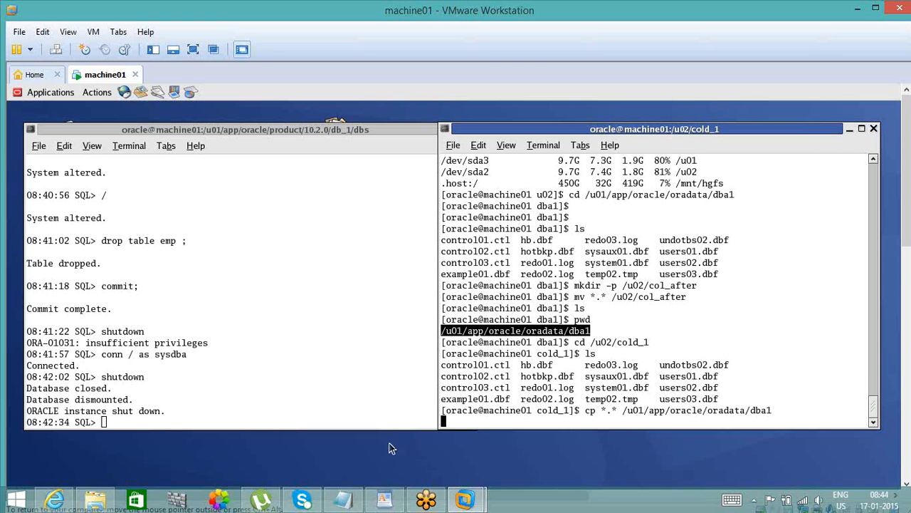
# - Check the record count noted for the /u02/cold_1 backup in Notepad and return to the SQL*Plus terminal
pyautogui.click(339, 501)
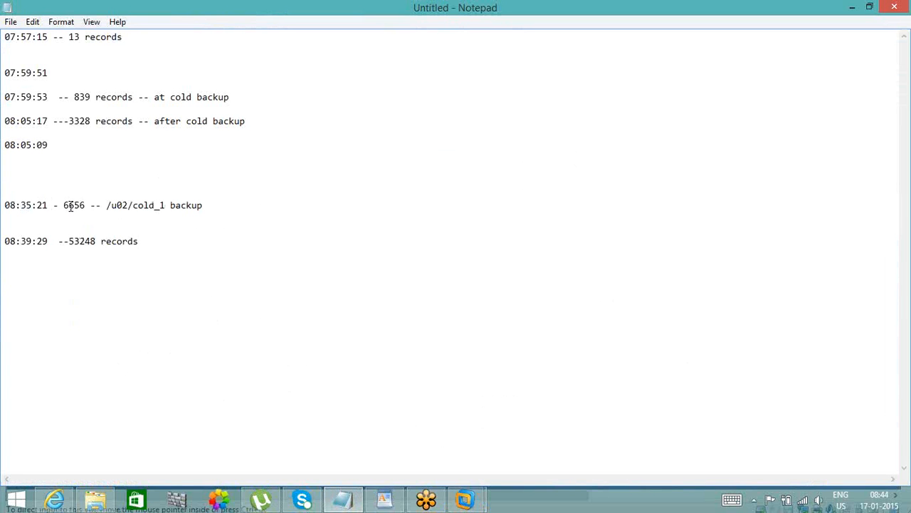
pyautogui.doubleClick(71, 205)
pyautogui.click(855, 7)
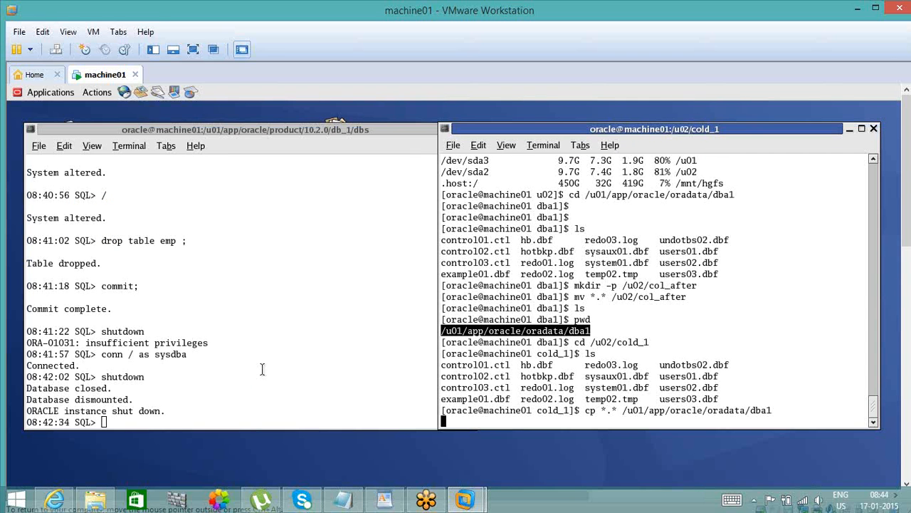
pyautogui.click(262, 368)
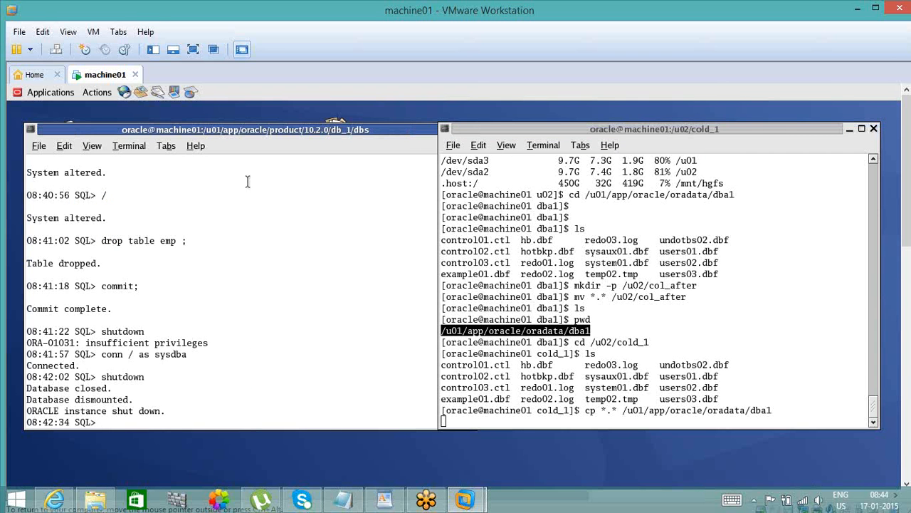
pyautogui.click(285, 132)
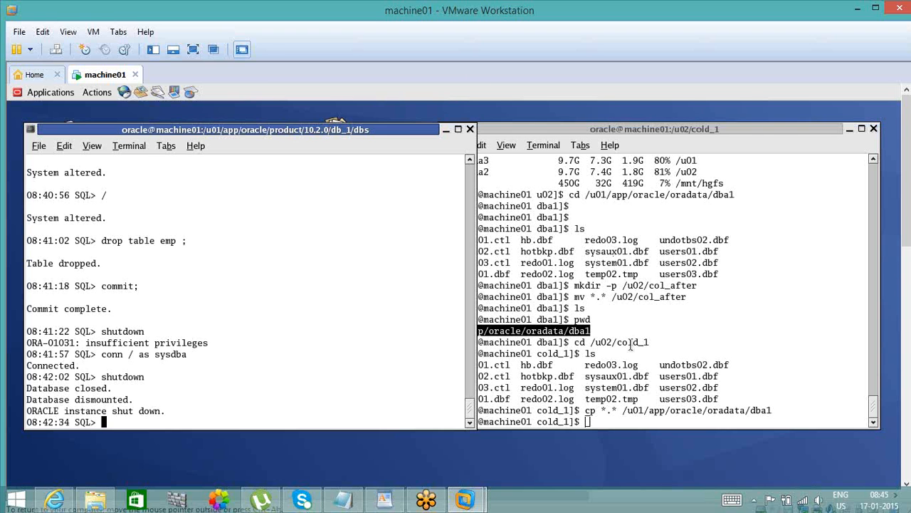
# - Change from cold_1 to /u01/app/oracle/oradata/dba1 and list the restored database files
pyautogui.click(632, 345)
pyautogui.write('cd')
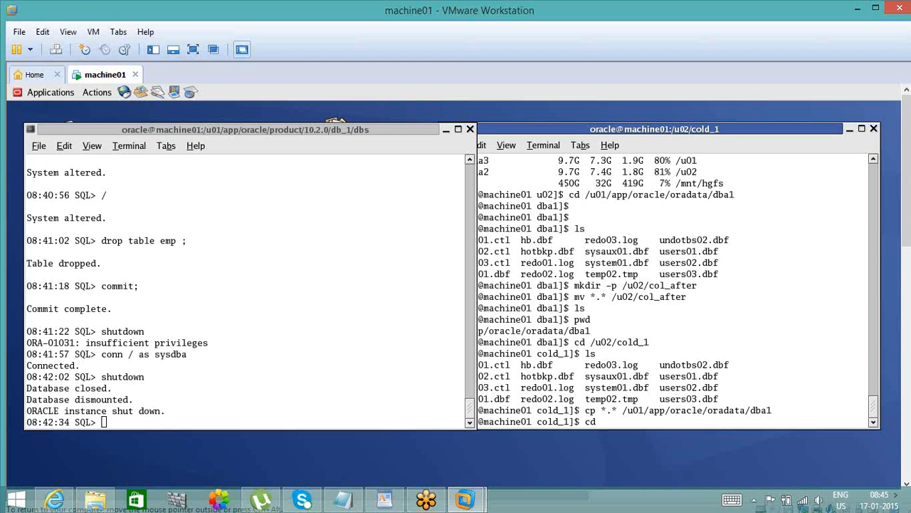
pyautogui.write('/u01/app/oracle/oradata/dba1')
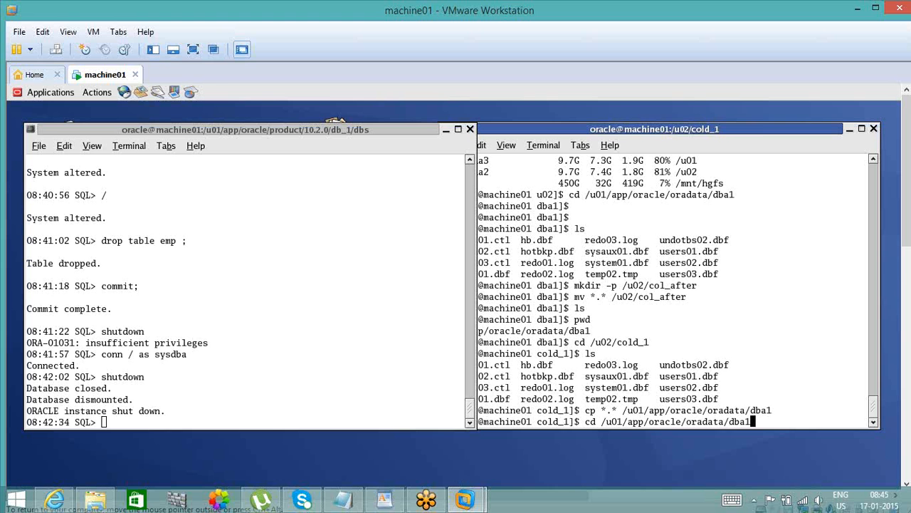
pyautogui.press('Return')
pyautogui.write('ls')
pyautogui.press('Return')
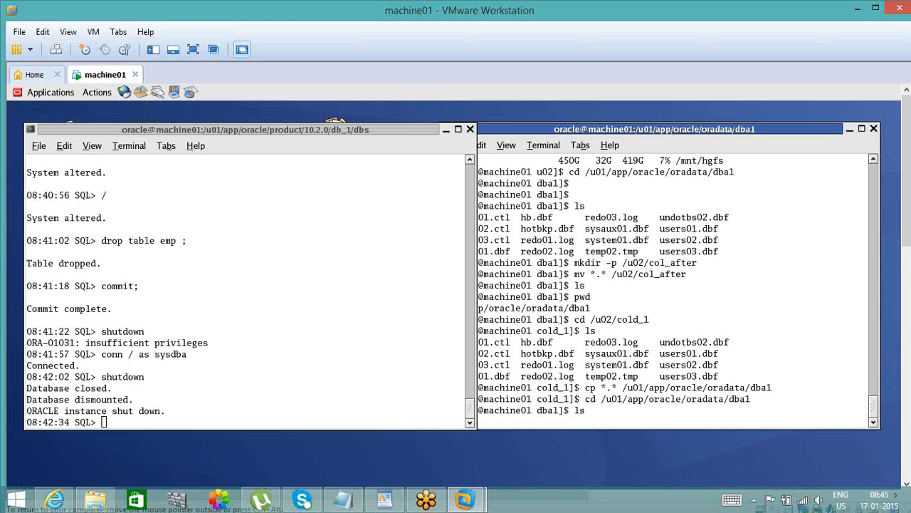
# - Discard the unfinished startup command and exit SQL*Plus to the shell prompt
pyautogui.click(247, 351)
pyautogui.write('s')
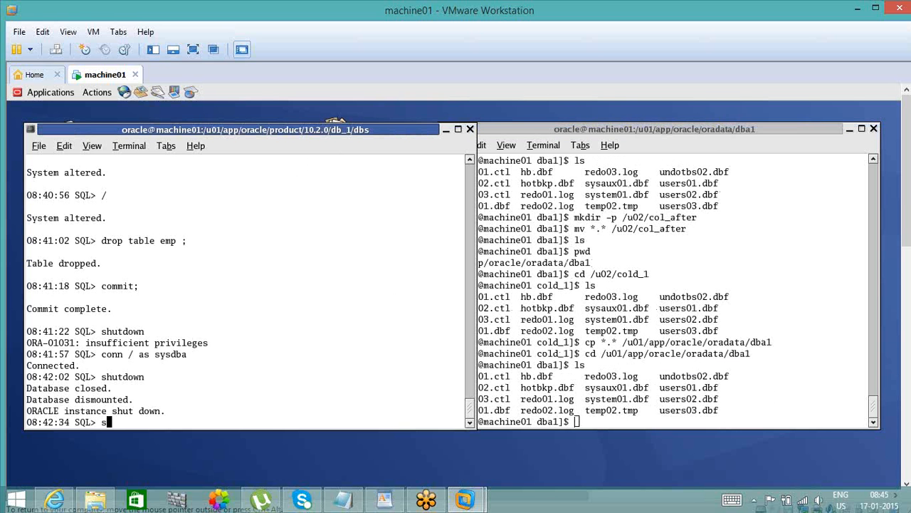
pyautogui.write('tartup')
pyautogui.press('BackSpace')
pyautogui.press('BackSpace')
pyautogui.press('BackSpace')
pyautogui.press('BackSpace')
pyautogui.press('BackSpace')
pyautogui.press('BackSpace')
pyautogui.press('BackSpace')
pyautogui.write('exit')
pyautogui.press('Return')
# - Start a new SQL*Plus session with sqlplus / as sysdba
pyautogui.press('Return')
pyautogui.press('Return')
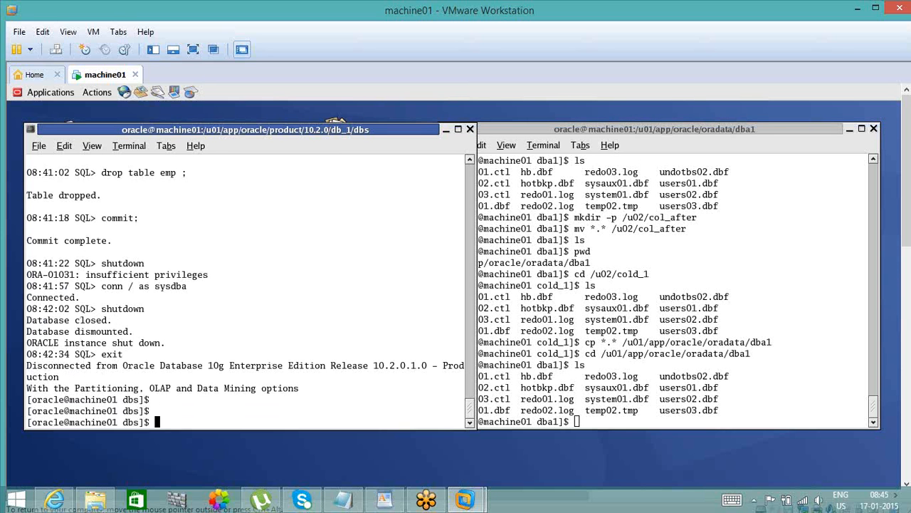
pyautogui.write('sqlplus / as sysdba')
# - Start the Oracle instance and mount the database with startup mount
pyautogui.press('Return')
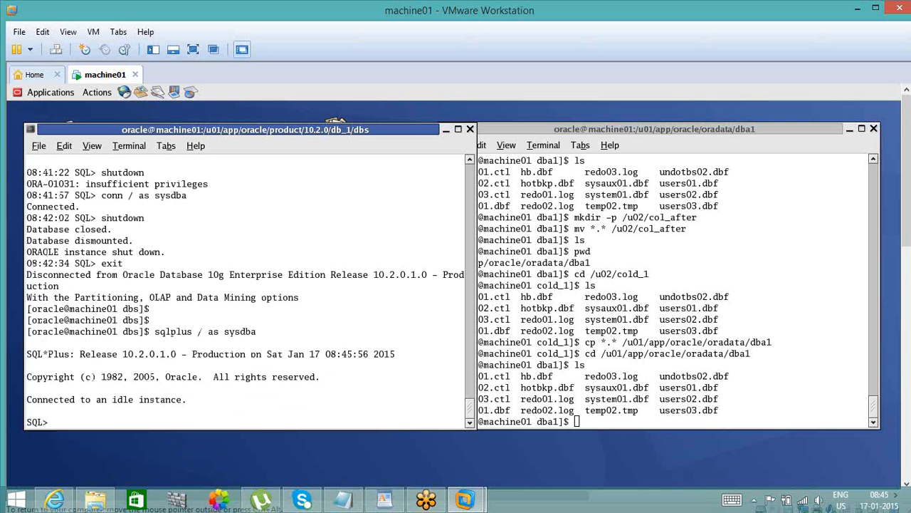
pyautogui.write('startup mount;')
pyautogui.press('Return')
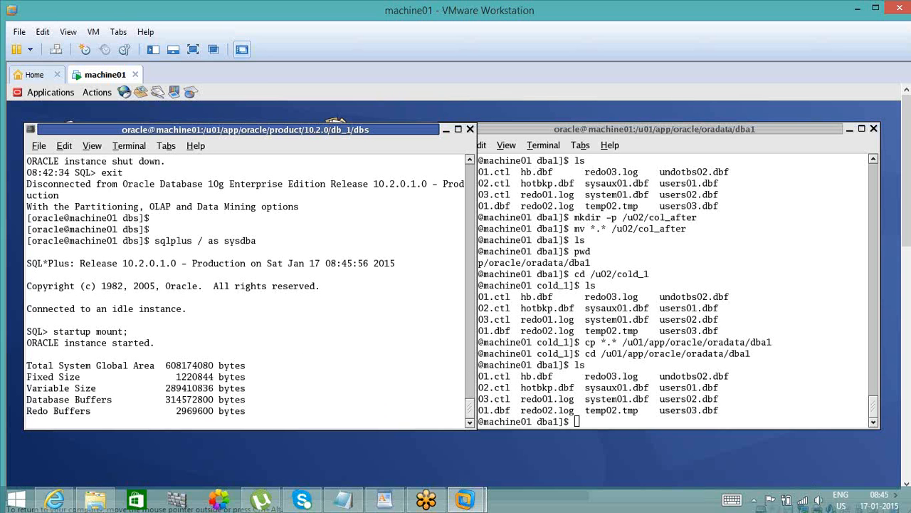
# - Begin the recovery statement alter database recover automatic using backup controlfile until time, correcting the misspelled word backup
pyautogui.write('al')
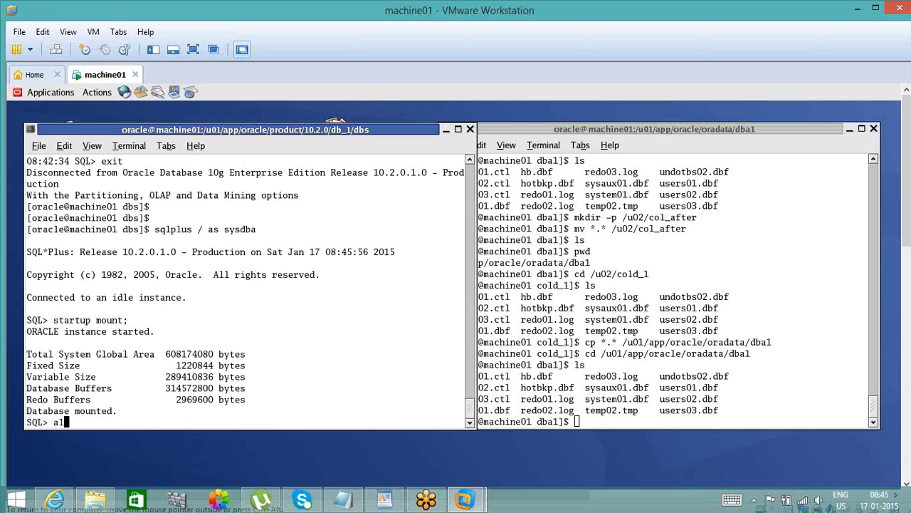
pyautogui.write('ter database rec')
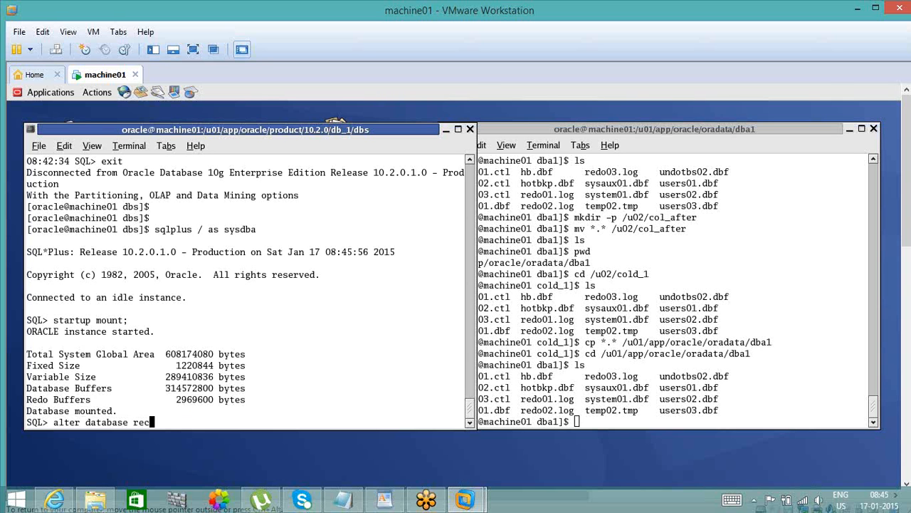
pyautogui.write('over automatic us')
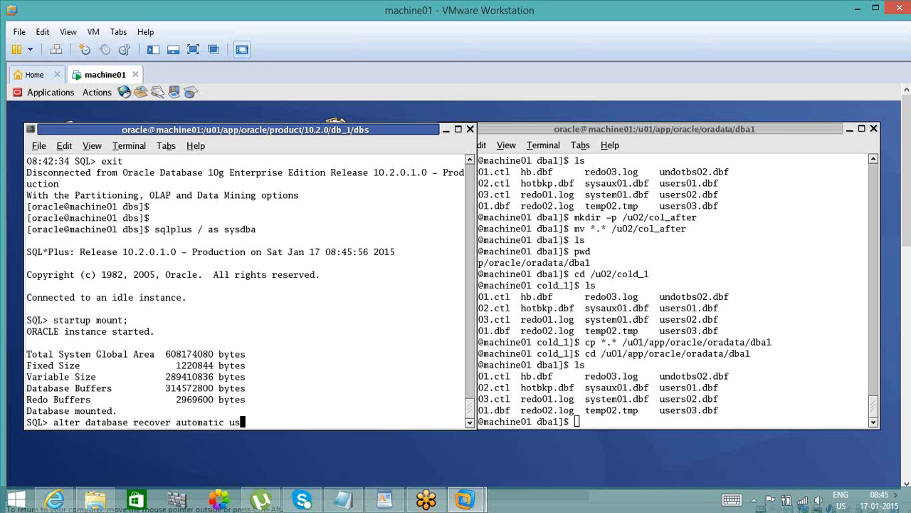
pyautogui.write('ing backucontrol')
pyautogui.press('BackSpace')
pyautogui.press('BackSpace')
pyautogui.press('BackSpace')
pyautogui.press('BackSpace')
pyautogui.press('BackSpace')
pyautogui.press('BackSpace')
pyautogui.press('BackSpace')
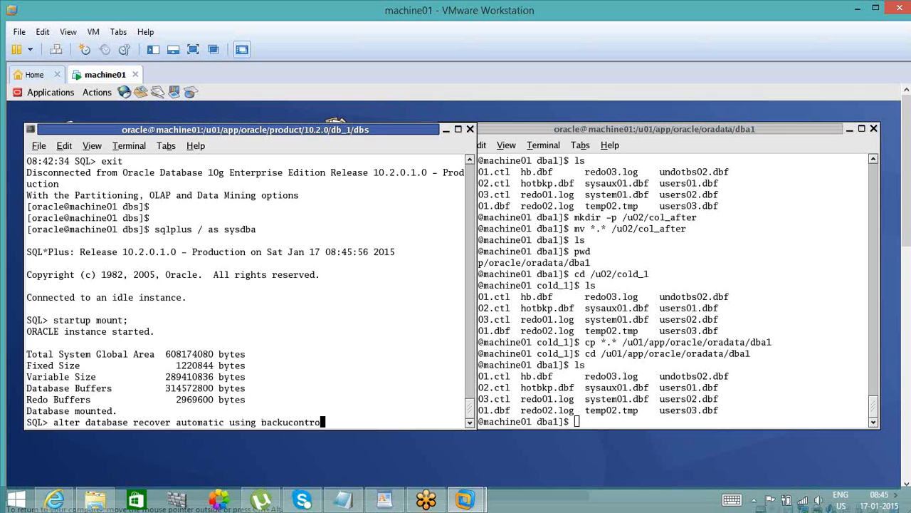
pyautogui.write('p controlfile until time')
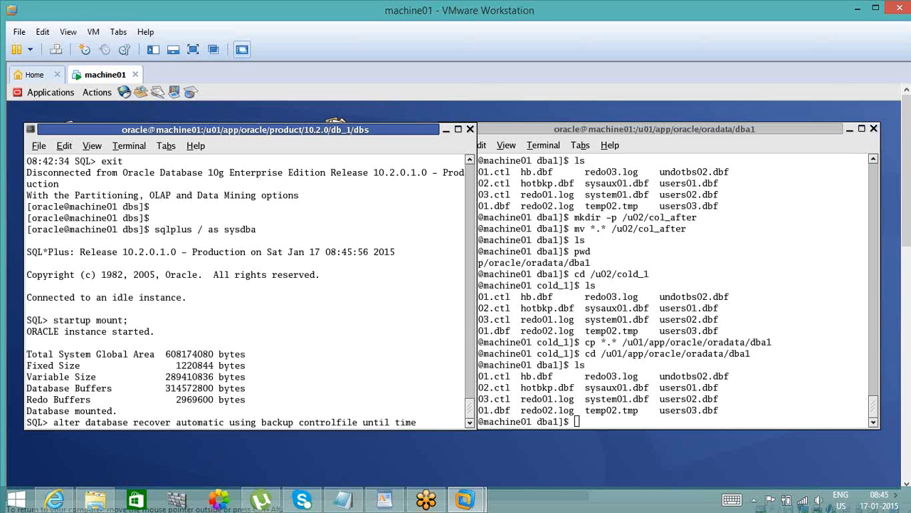
pyautogui.write(" '")
# - Add the opening quote and the recovery date 2015-01-17: to the until time clause
pyautogui.write('2015-01-17')
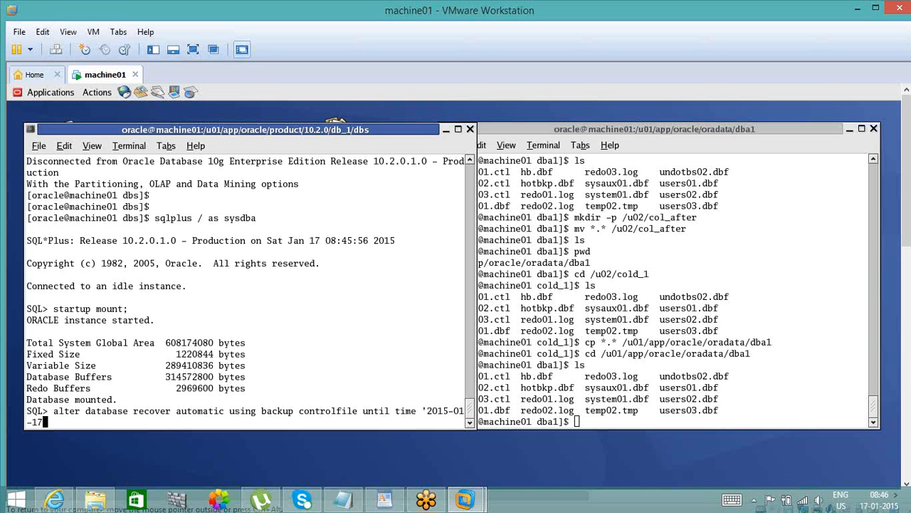
pyautogui.write(':')
# - Copy the time 08:39:29 from the Notepad notes into the recovery statement, close the quote and run it
pyautogui.click(355, 506)
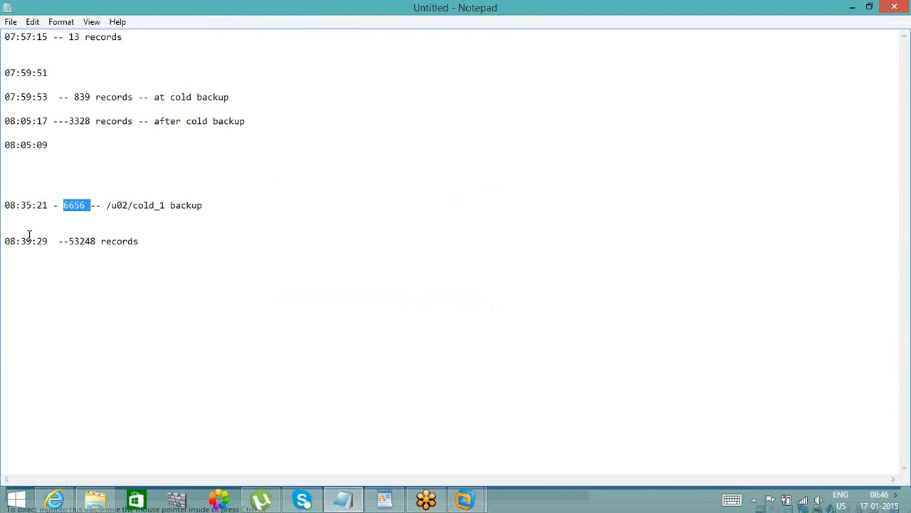
pyautogui.doubleClick(28, 236)
pyautogui.click(43, 241)
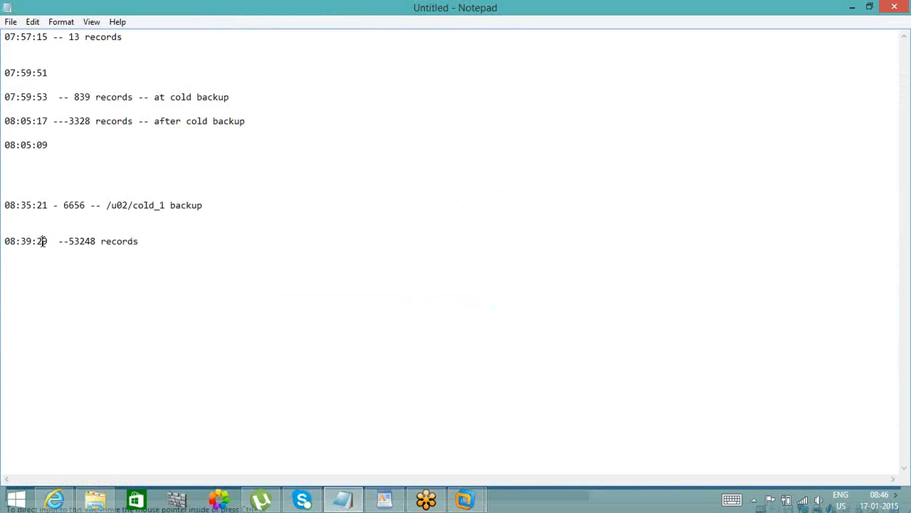
pyautogui.moveTo(47, 242); pyautogui.dragTo(3, 243)
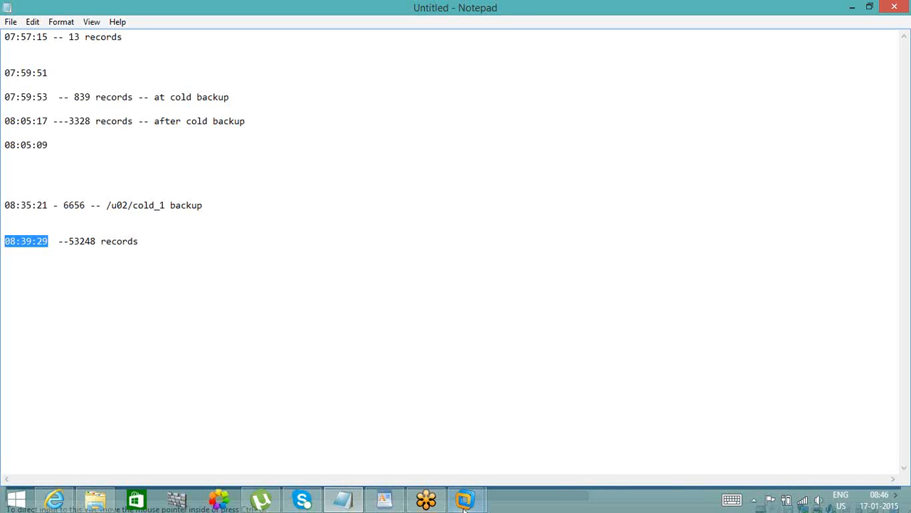
pyautogui.moveTo(464, 507)
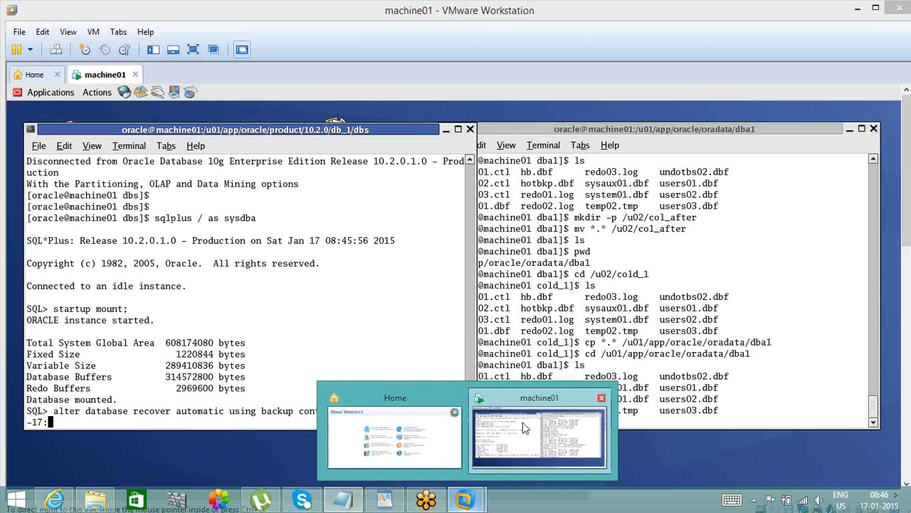
pyautogui.click(523, 427)
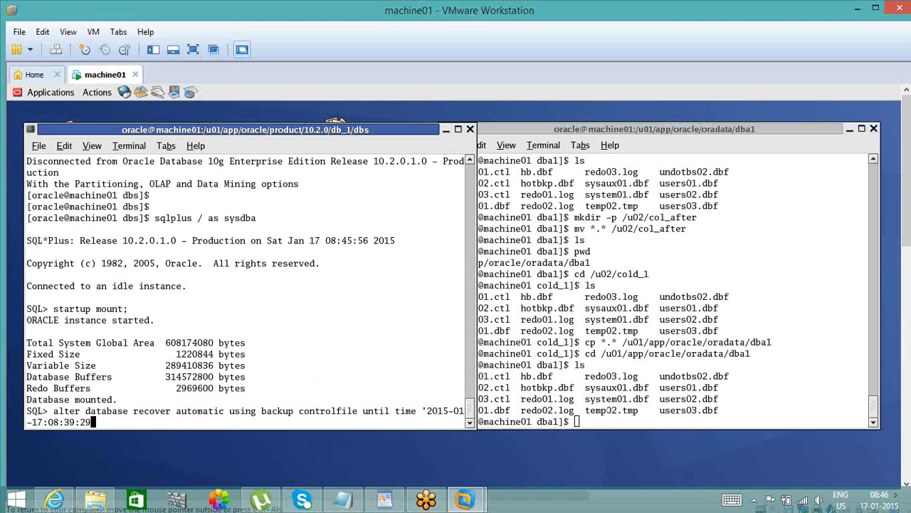
pyautogui.write("'")
pyautogui.write(';')
pyautogui.press('Return')
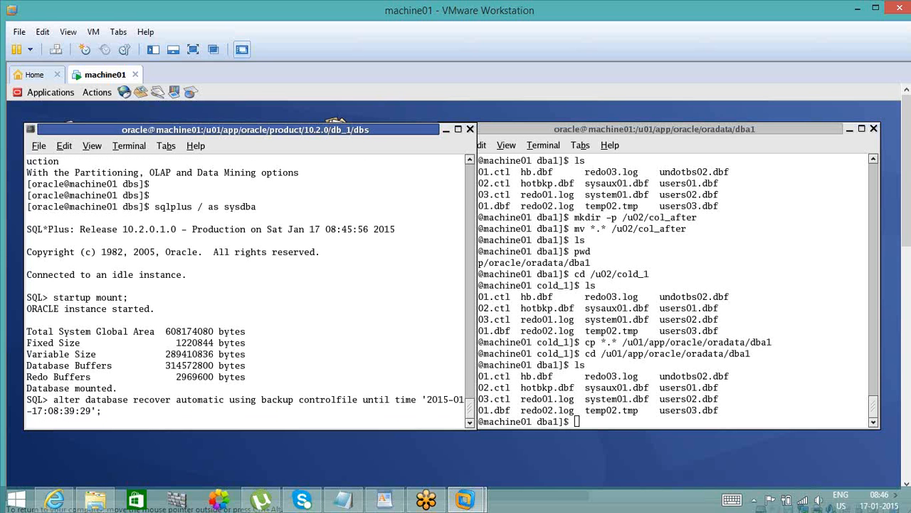
# - Open the recovered database with alter database open resetlogs
pyautogui.write('al')
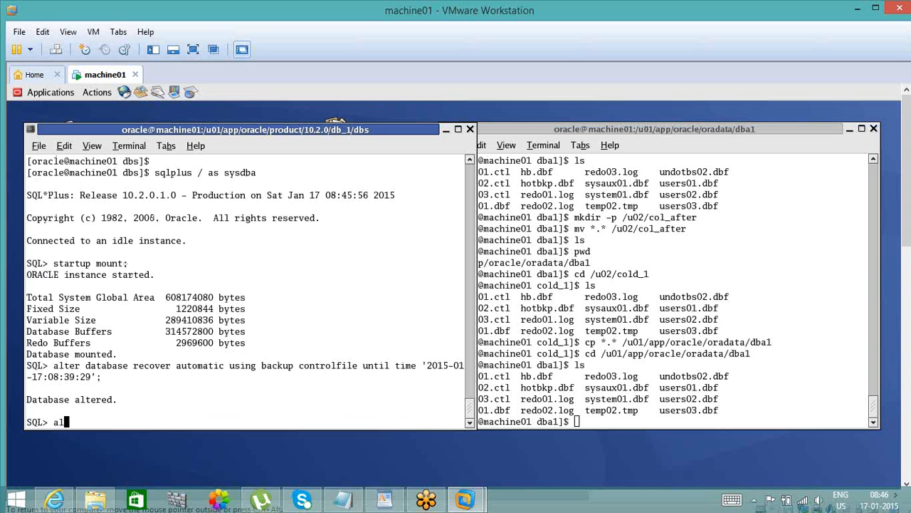
pyautogui.write('ter database open ')
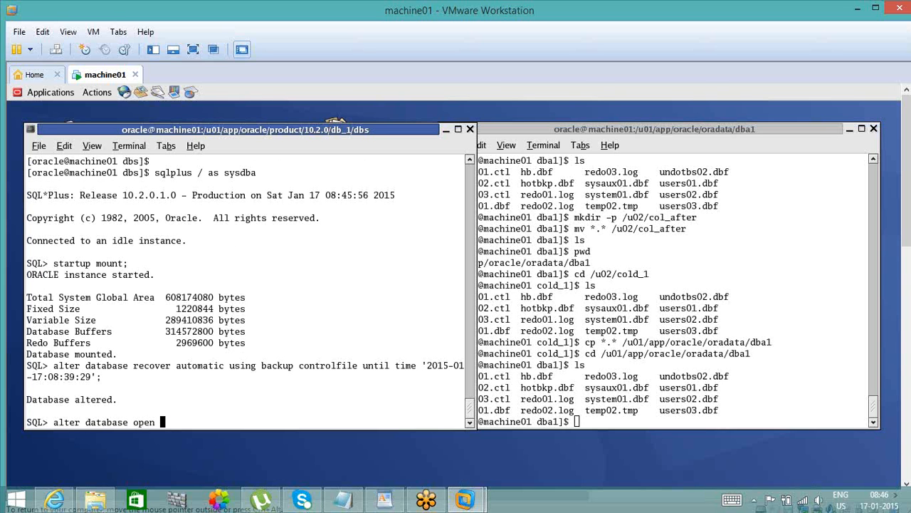
pyautogui.write('resetlogs;')
pyautogui.press('Return')
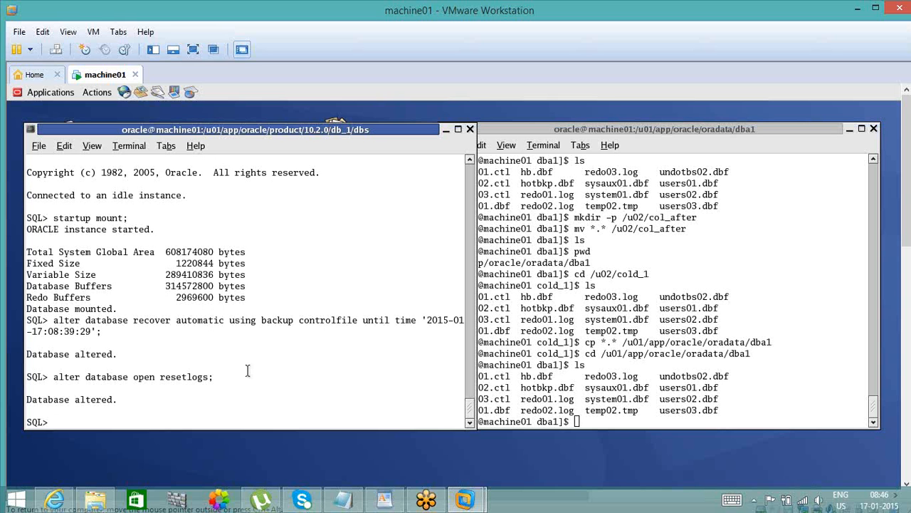
# - Try to query name and open_mode from v$databse
pyautogui.write('select name, open_mode fro')
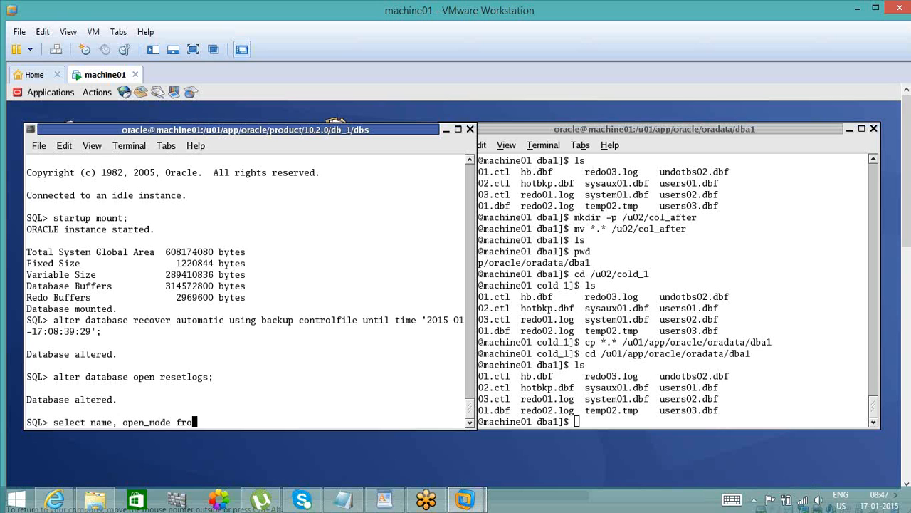
pyautogui.write('m v$databse;')
pyautogui.press('Return')
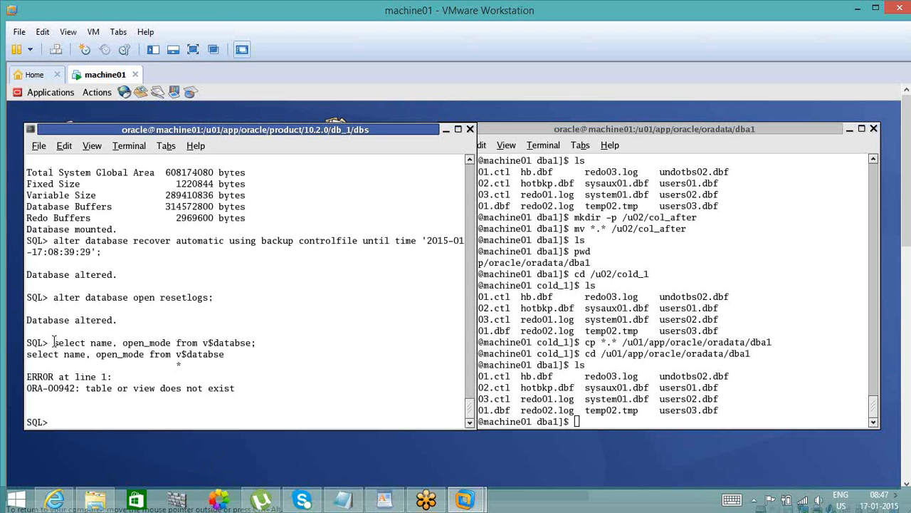
# - Reuse the earlier query text with the view name corrected to query name and open_mode from v$database
pyautogui.moveTo(57, 342); pyautogui.dragTo(237, 343)
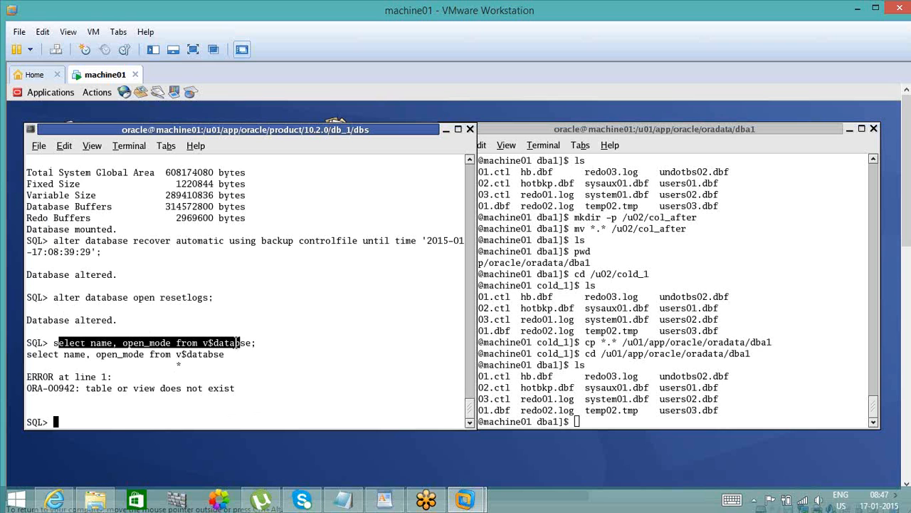
pyautogui.middleClick(237, 343)
pyautogui.write('ase;')
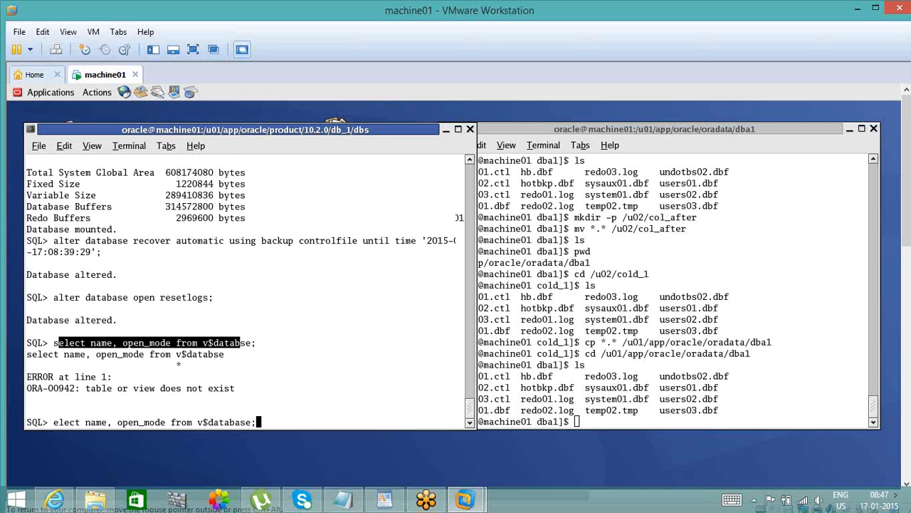
pyautogui.press('Return')
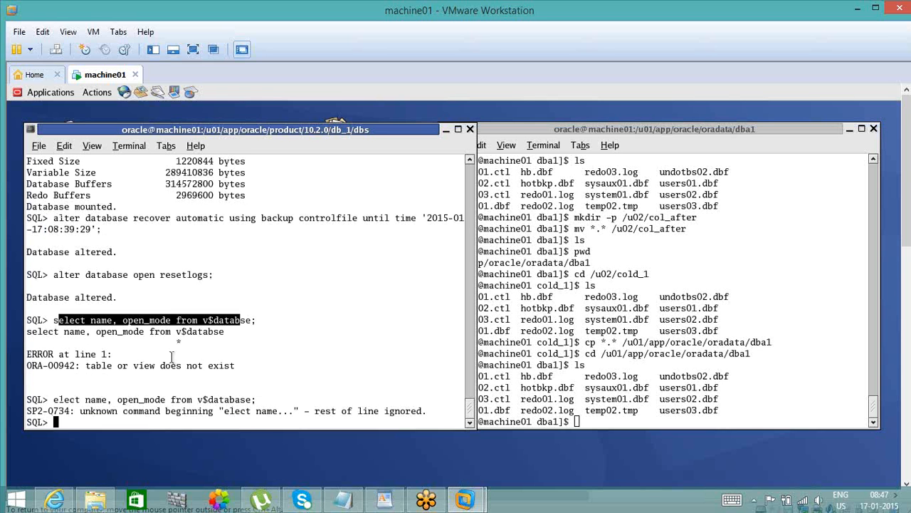
pyautogui.write('s')
pyautogui.write('elect name, open_mode from v$datab')
pyautogui.write('ase;')
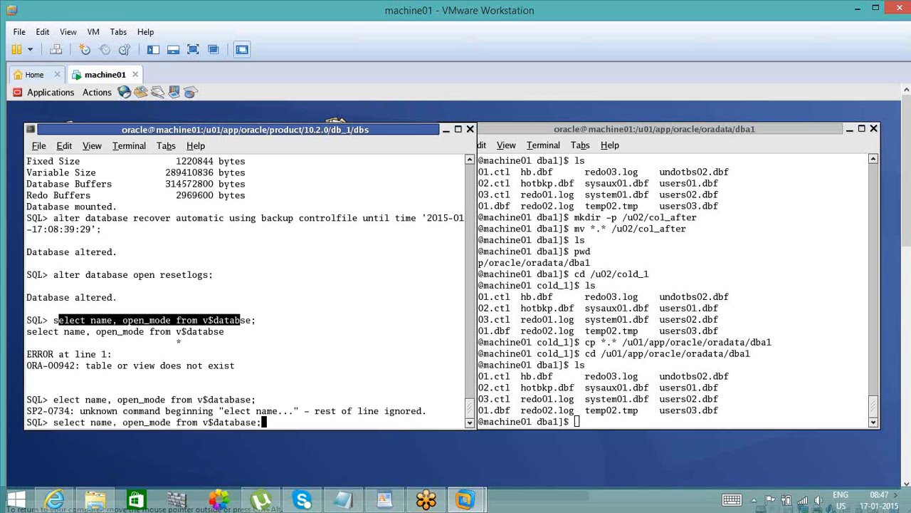
pyautogui.press('Return')
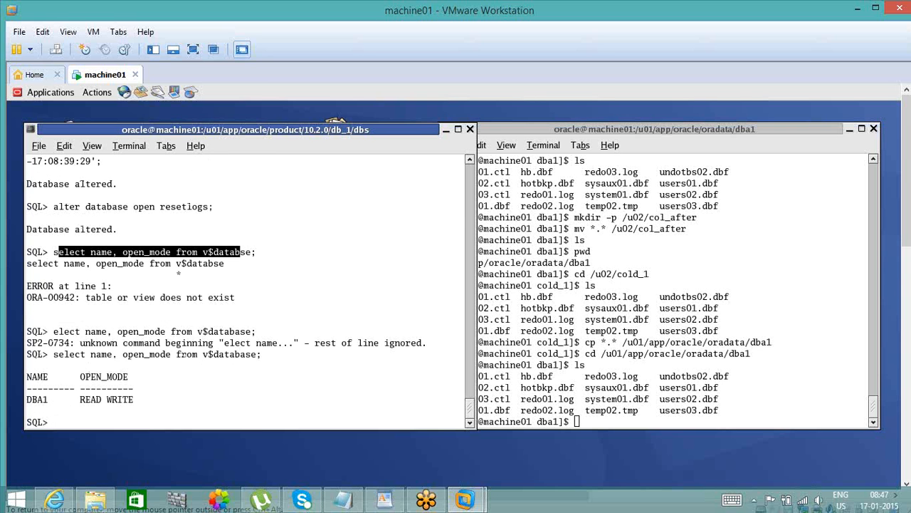
# - Connect to the database as user1, entering the account password
pyautogui.write('conn user1/user1')
pyautogui.press('Return')
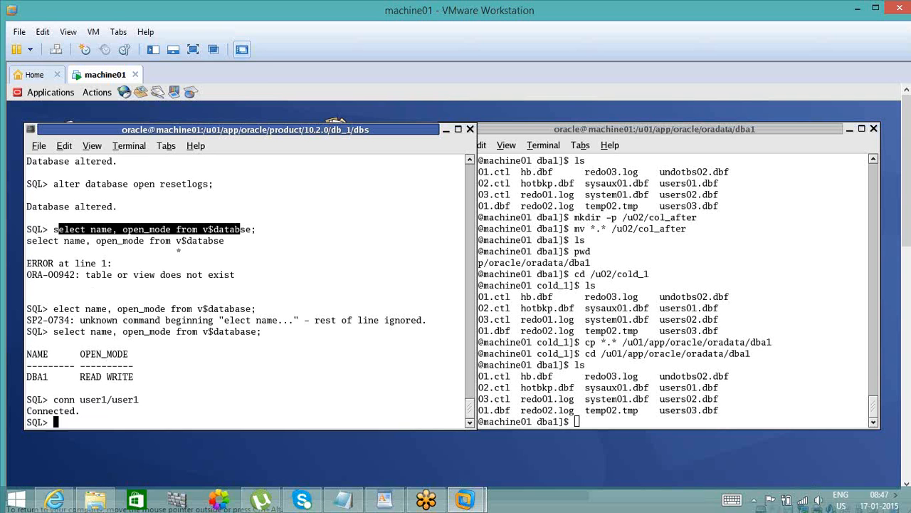
# - List the schema's tables with select * from tab and check the listing for the EMP table
pyautogui.write('select * from tab')
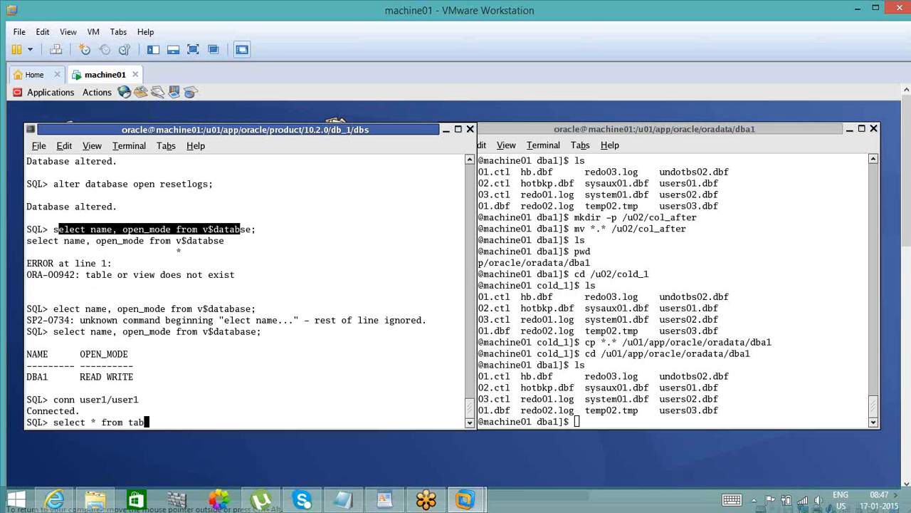
pyautogui.write(';')
pyautogui.press('Return')
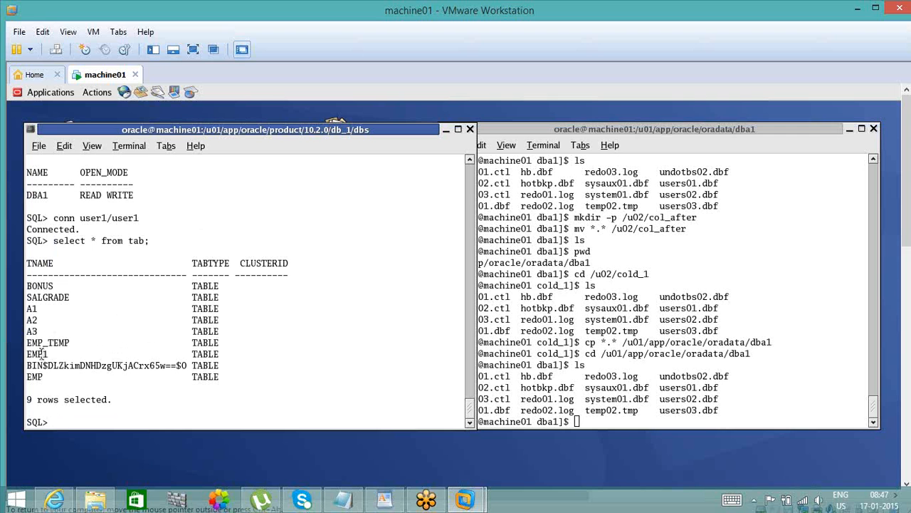
pyautogui.doubleClick(34, 378)
pyautogui.doubleClick(208, 379)
pyautogui.click(185, 413)
# - Count the rows of the recovered table with select count(*) from emp and highlight the returned count
pyautogui.write('select count(*) from emp;')
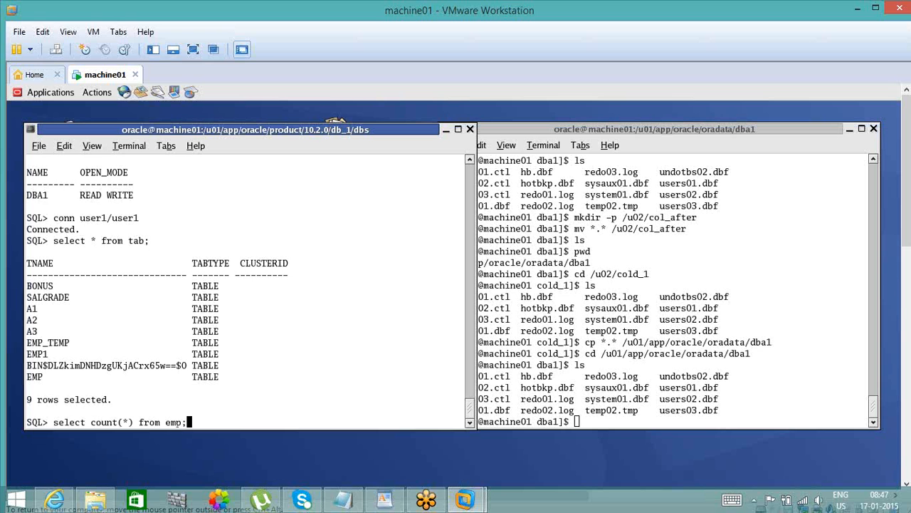
pyautogui.press('Return')
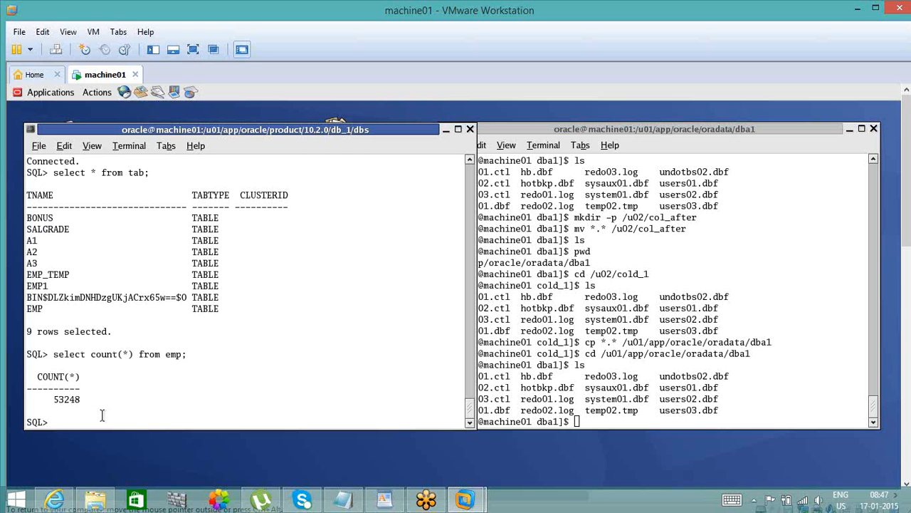
pyautogui.doubleClick(71, 400)
# - Compare the emp row count with the record count noted for 08:39:29 in Notepad and return to the terminal
pyautogui.click(343, 499)
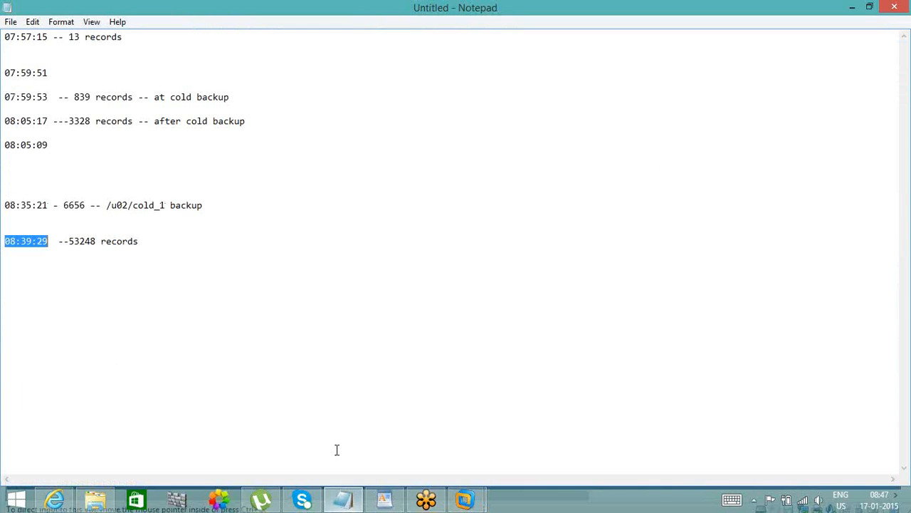
pyautogui.click(97, 241)
pyautogui.doubleClick(86, 241)
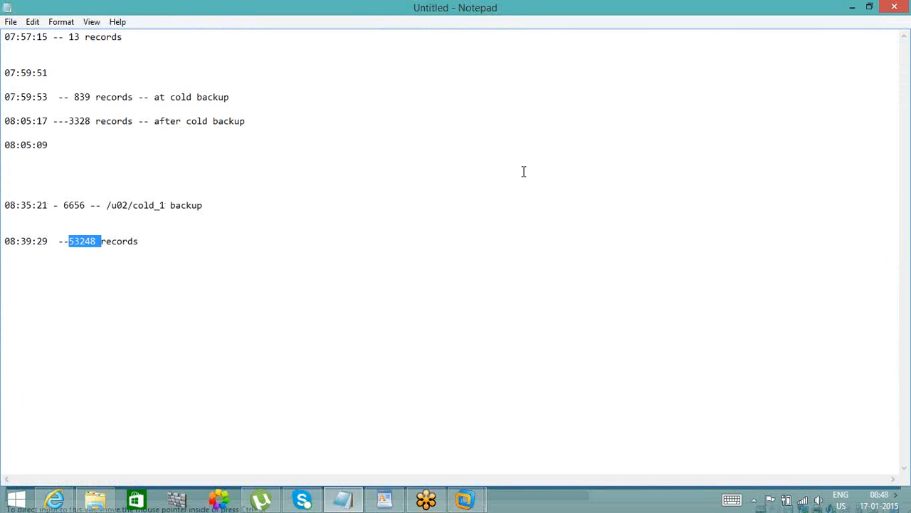
pyautogui.click(851, 8)
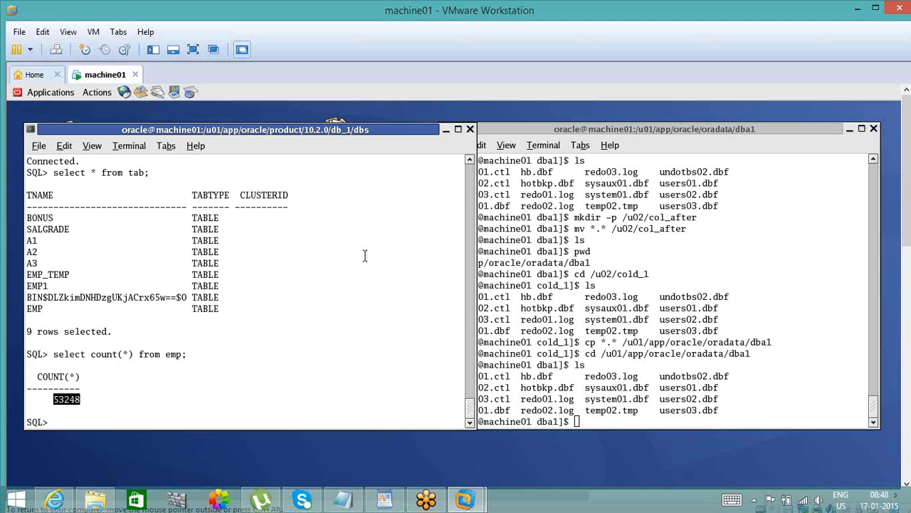
pyautogui.doubleClick(410, 133)
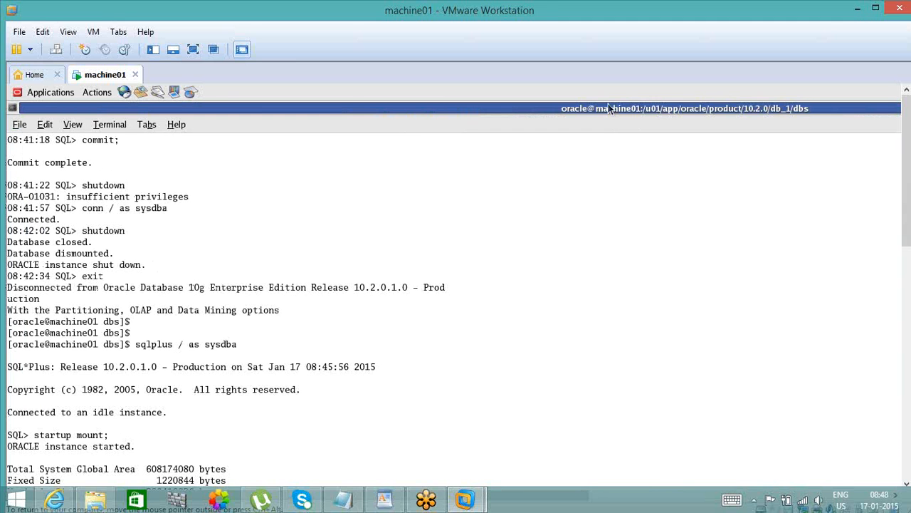
pyautogui.doubleClick(608, 108)
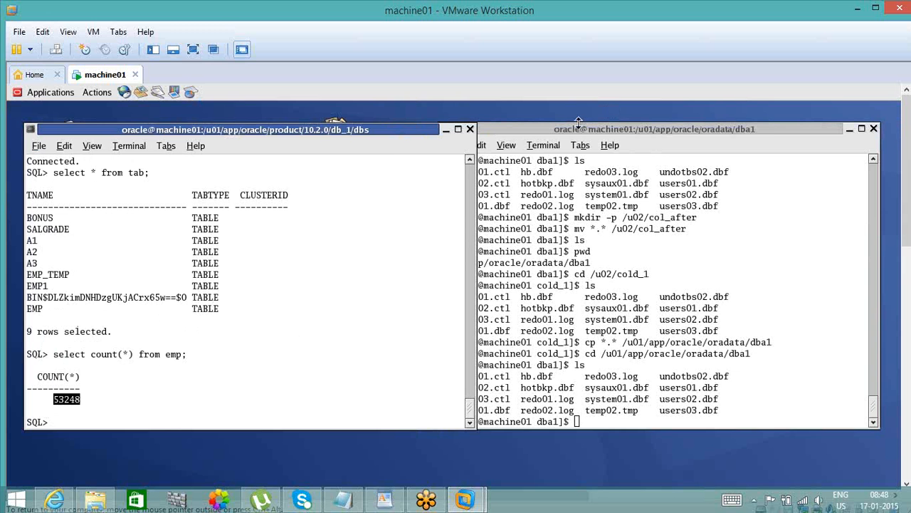
pyautogui.click(578, 122)
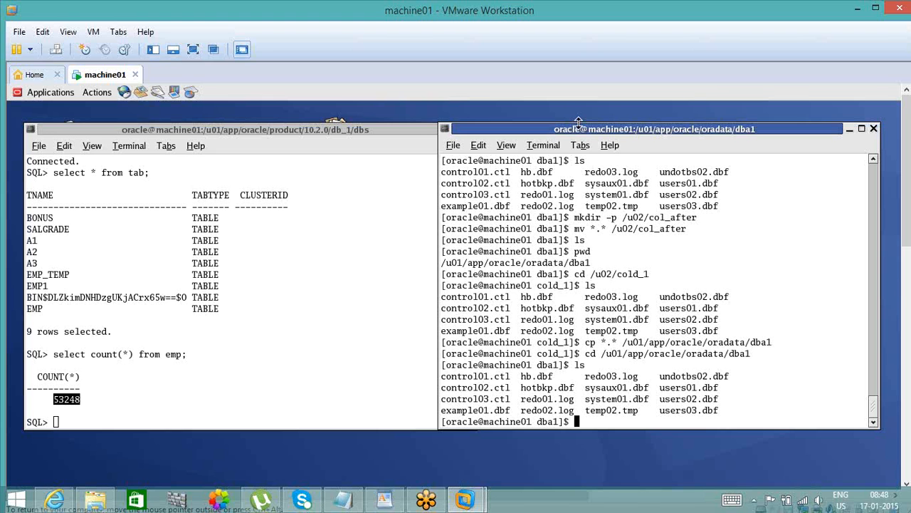
# - Review the earlier commands in the SQL session and highlight the open and resetlogs keywords of the alter database statement
pyautogui.click(416, 130)
pyautogui.click(470, 169)
pyautogui.click(470, 169)
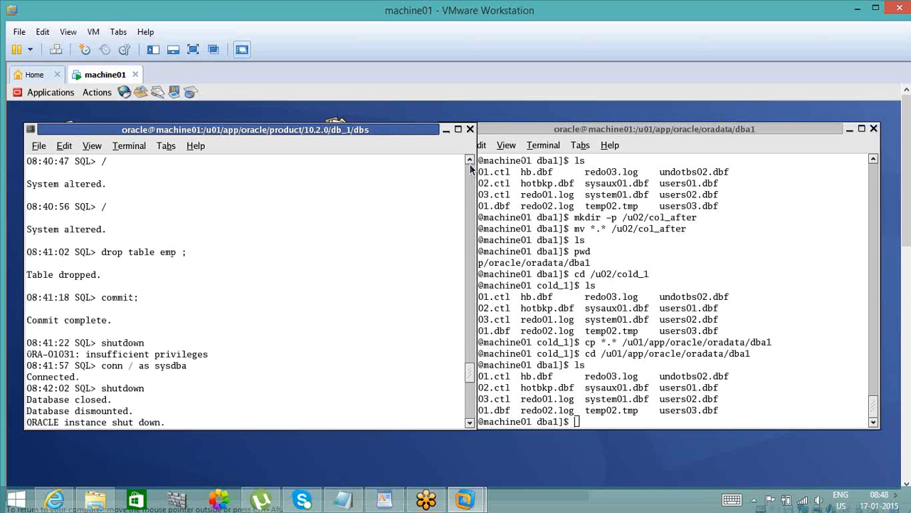
pyautogui.click(470, 169)
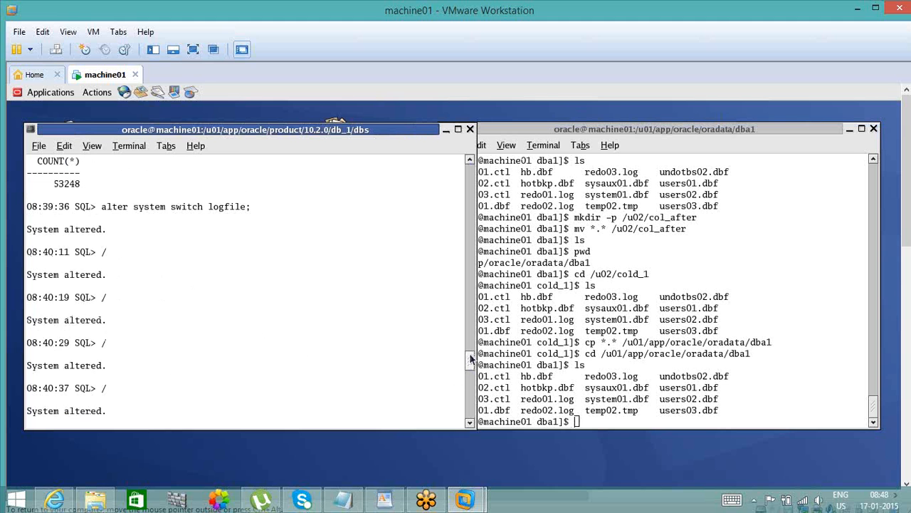
pyautogui.moveTo(470, 360); pyautogui.dragTo(477, 399)
pyautogui.scroll(5, 154, 314)
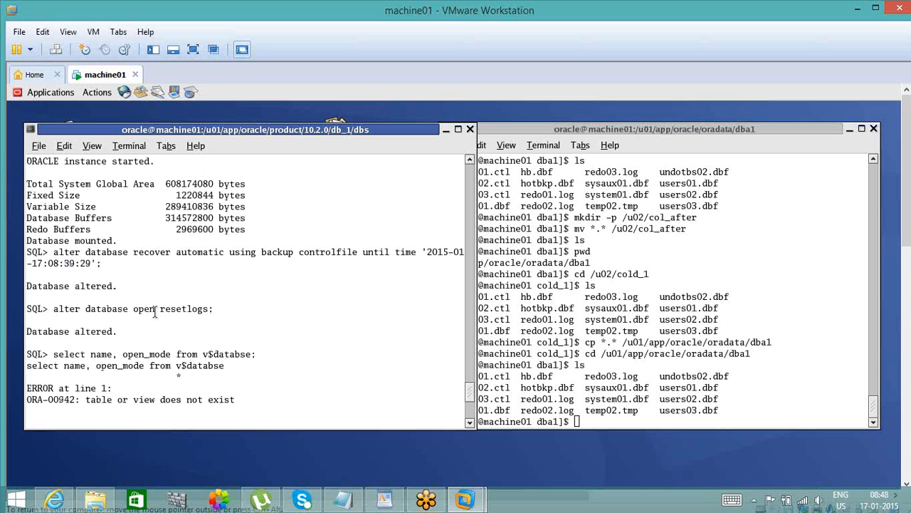
pyautogui.doubleClick(178, 308)
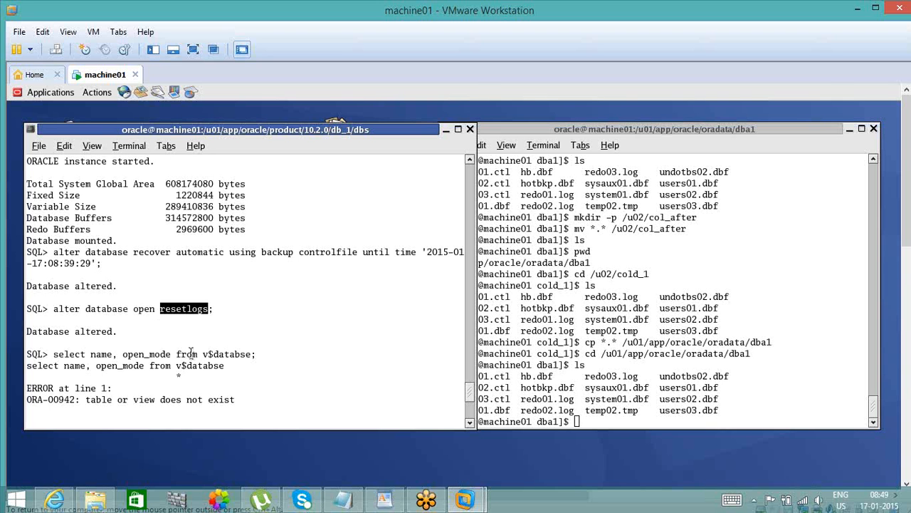
pyautogui.doubleClick(144, 308)
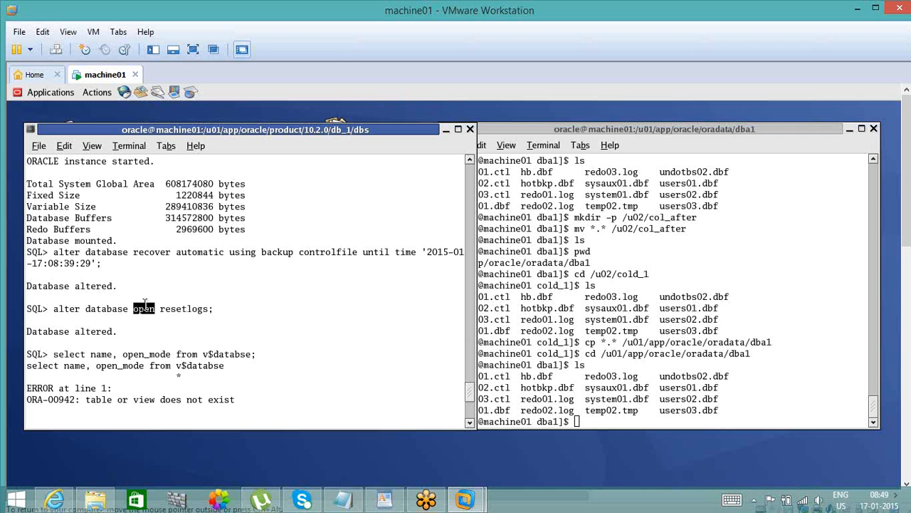
pyautogui.doubleClick(178, 308)
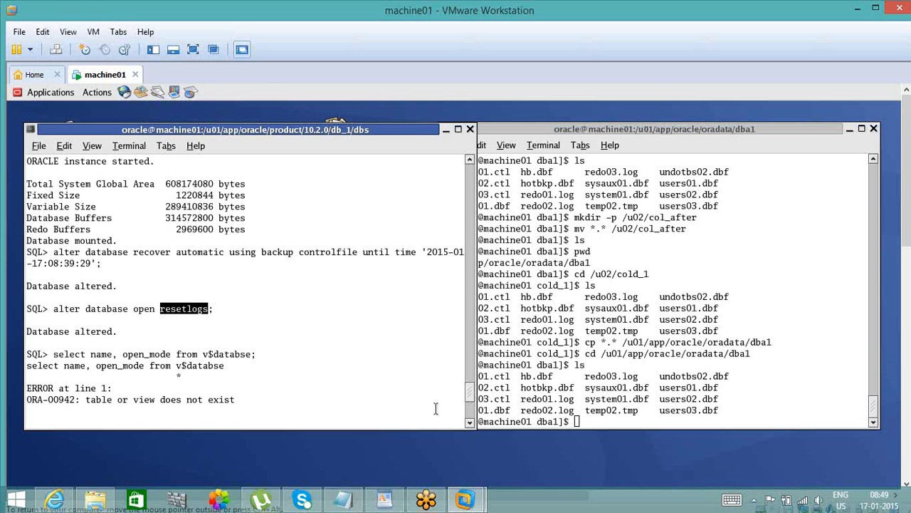
# - Return to the end of the SQL session and highlight the row count returned for emp
pyautogui.click(470, 411)
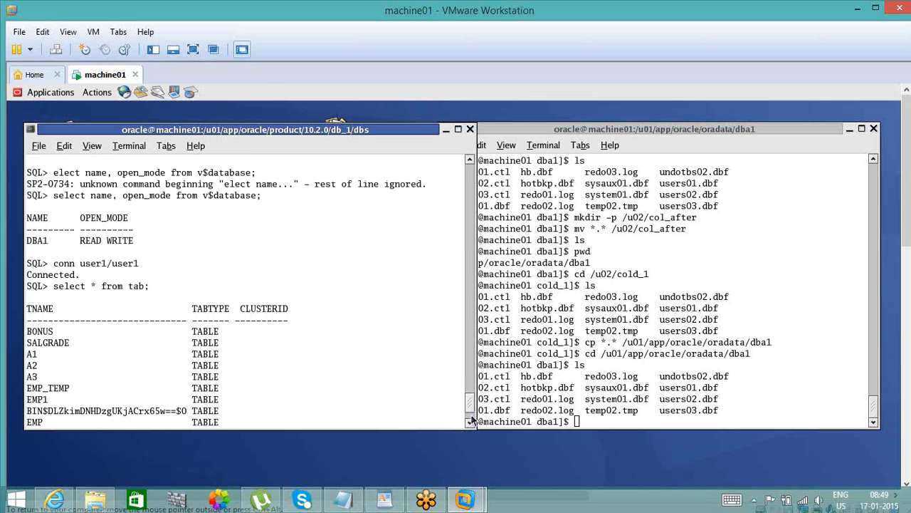
pyautogui.click(471, 423)
pyautogui.click(471, 423)
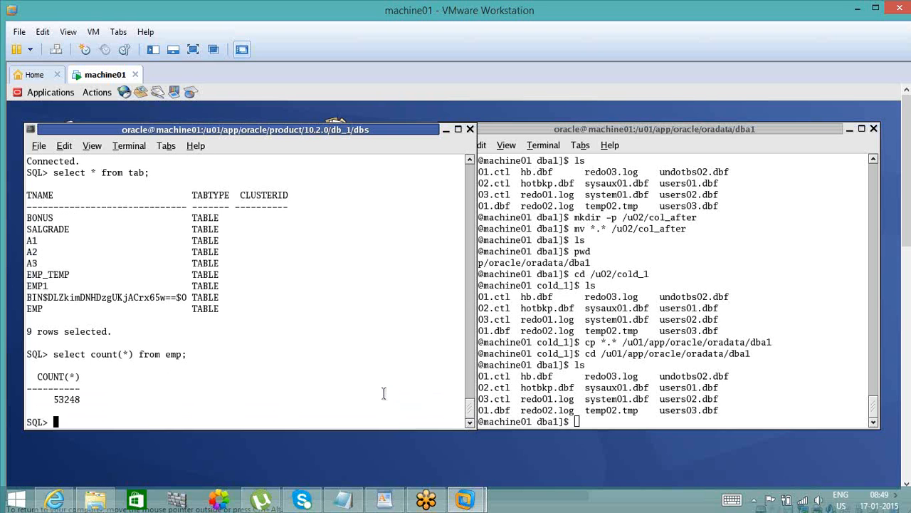
pyautogui.doubleClick(70, 400)
pyautogui.click(470, 161)
pyautogui.click(470, 161)
pyautogui.click(470, 161)
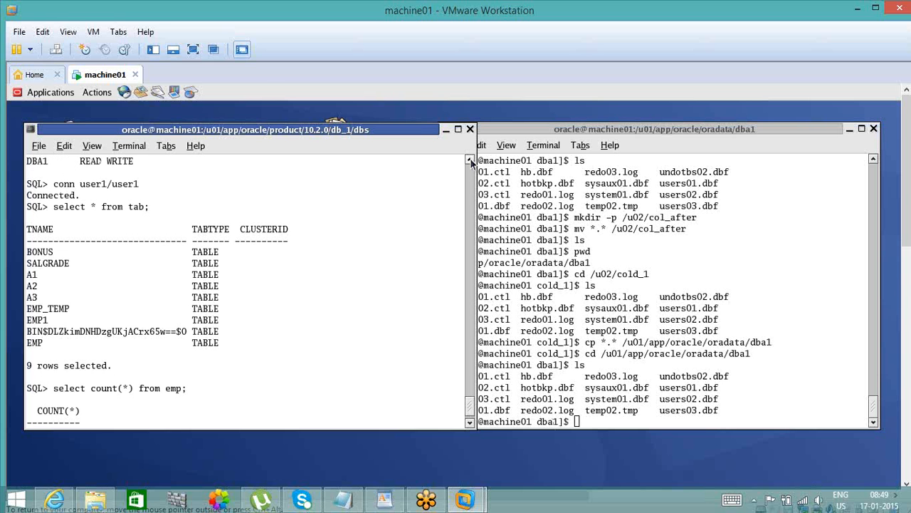
pyautogui.click(470, 161)
pyautogui.click(470, 422)
pyautogui.click(470, 422)
pyautogui.click(470, 422)
pyautogui.click(470, 422)
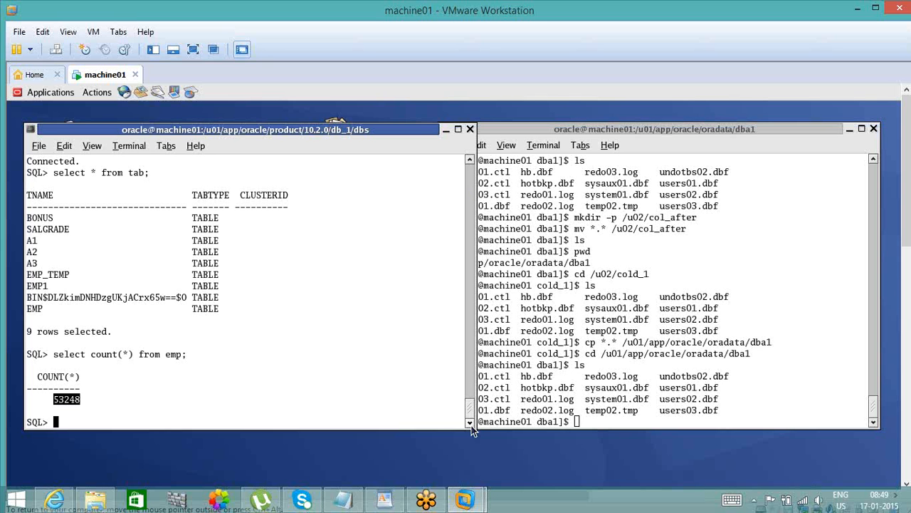
# - Highlight users01.dbf in the dba1 file listing and briefly view the shell terminal at full size
pyautogui.doubleClick(700, 387)
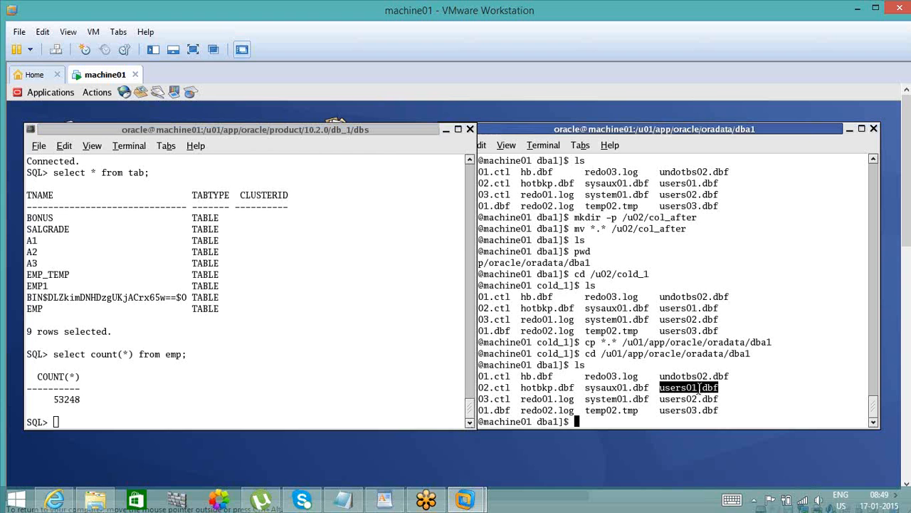
pyautogui.click(678, 129)
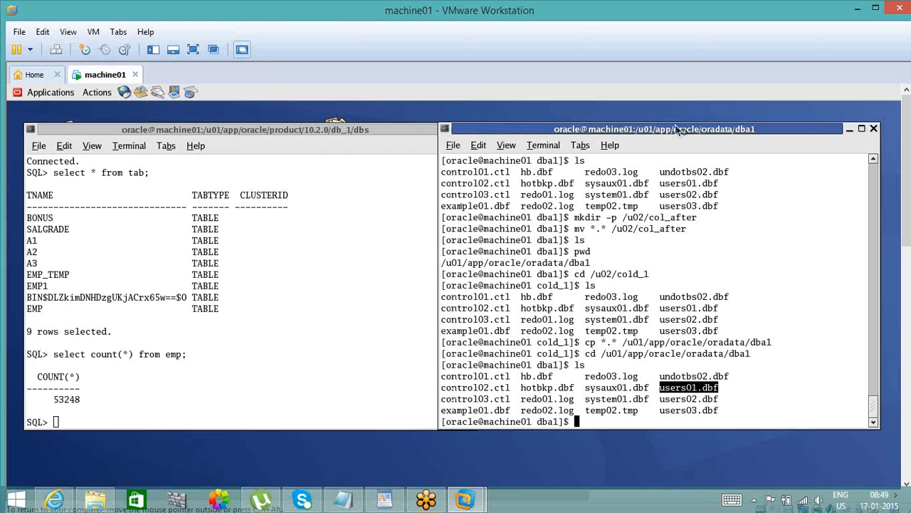
pyautogui.doubleClick(678, 129)
pyautogui.scroll(10, 676, 135)
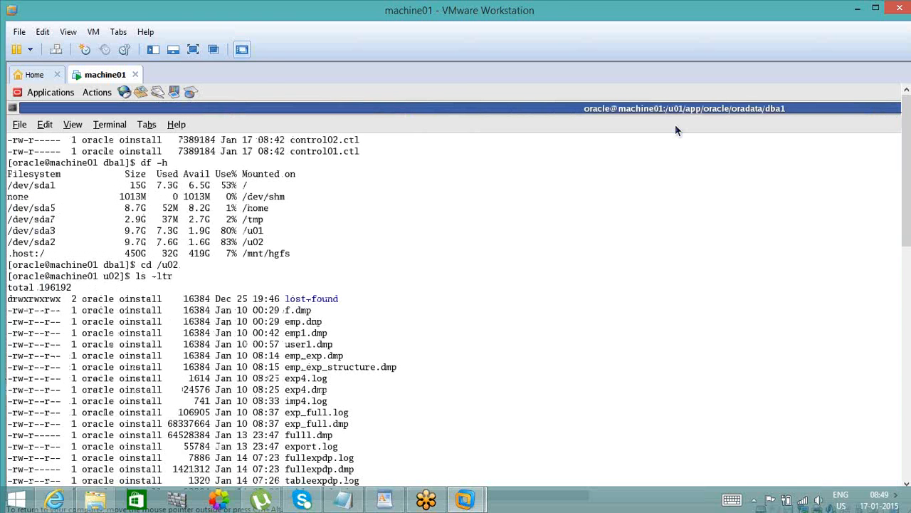
pyautogui.doubleClick(676, 126)
pyautogui.click(422, 129)
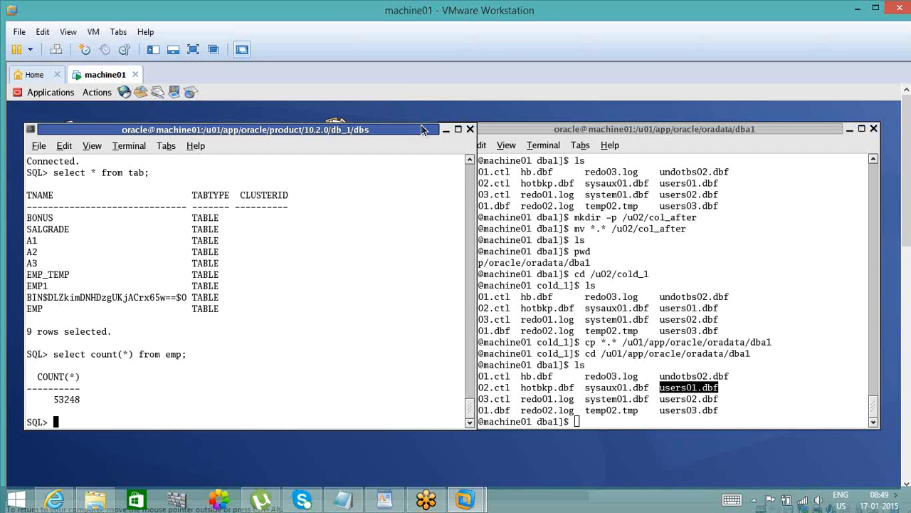
pyautogui.click(588, 128)
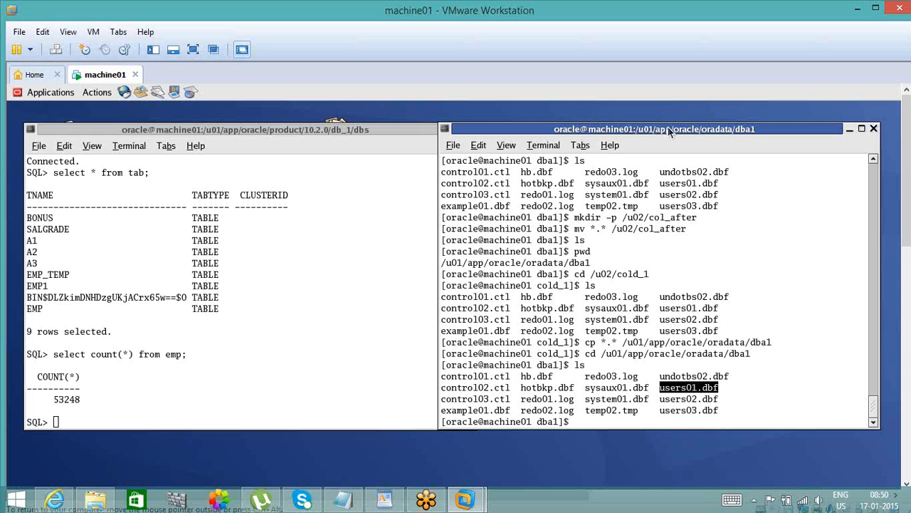
pyautogui.click(424, 131)
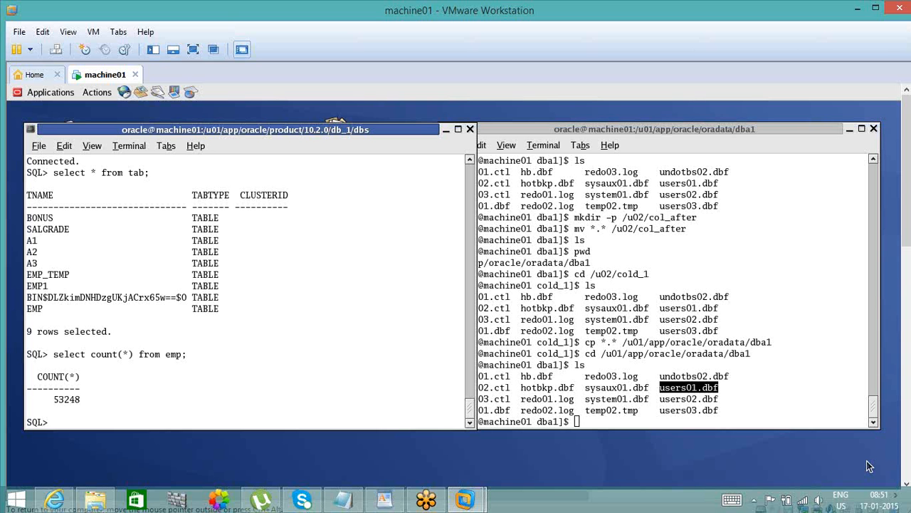
pyautogui.click(808, 130)
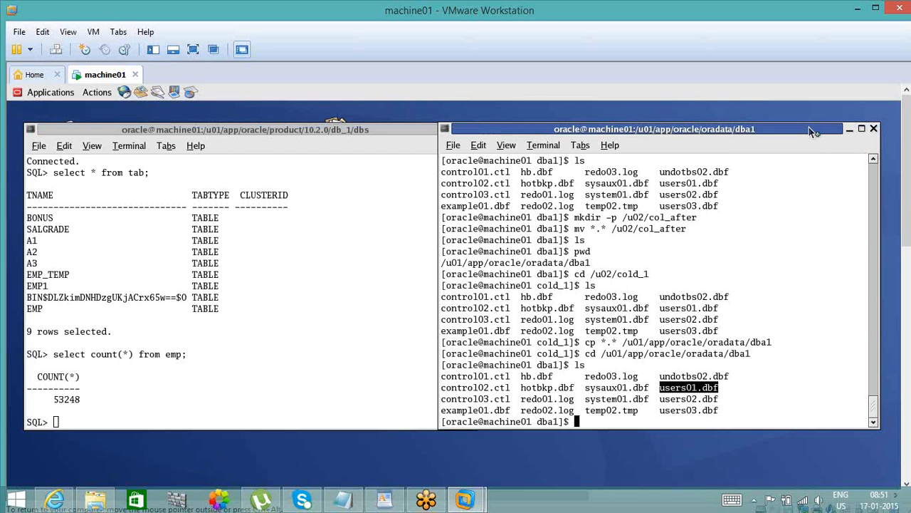
pyautogui.click(411, 134)
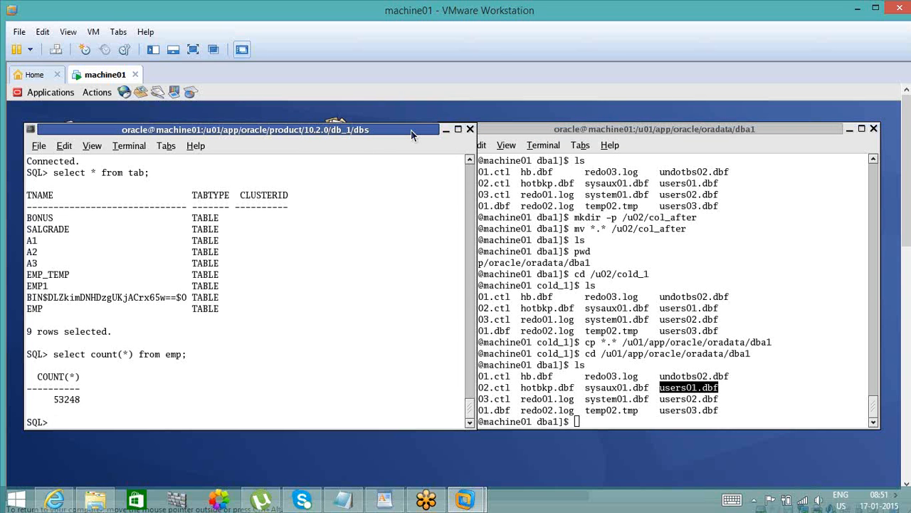
pyautogui.click(508, 136)
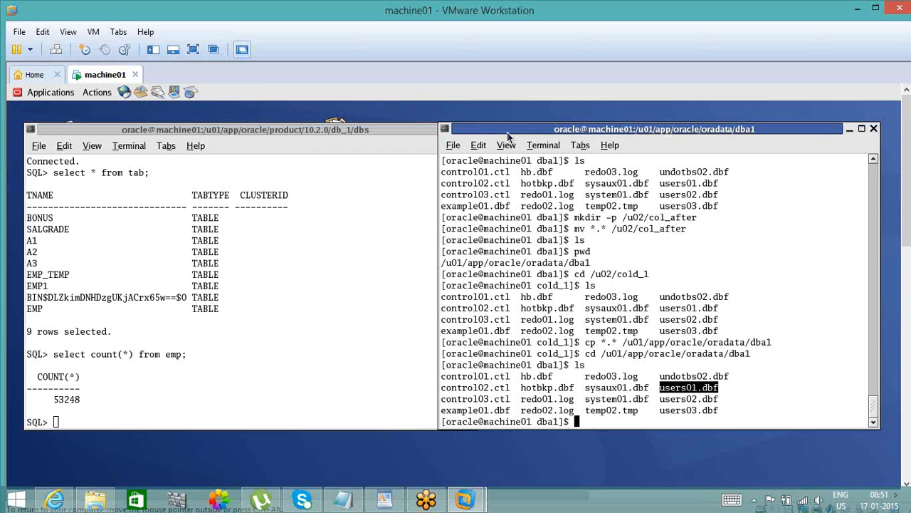
pyautogui.click(390, 130)
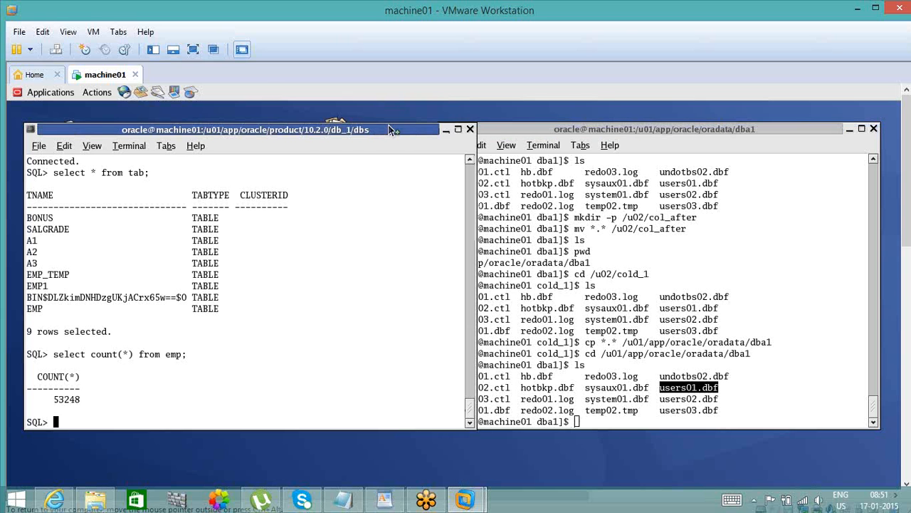
pyautogui.click(566, 131)
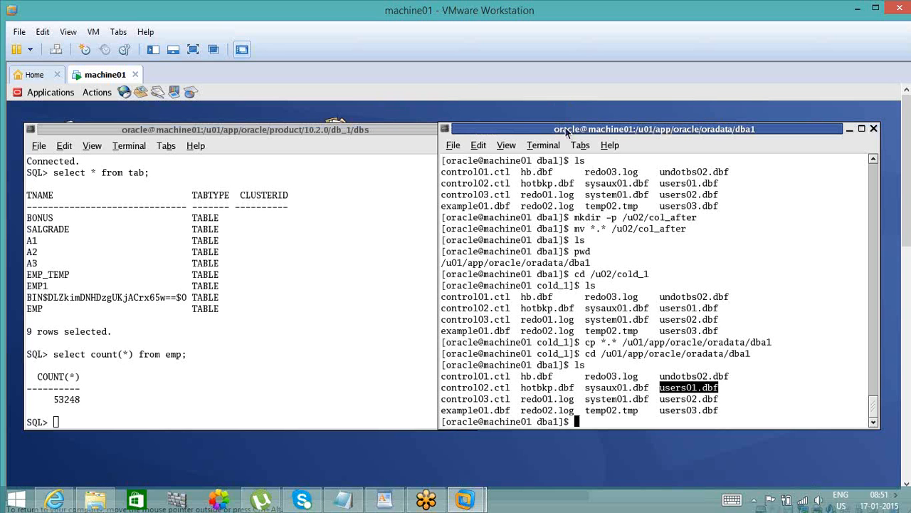
pyautogui.click(416, 130)
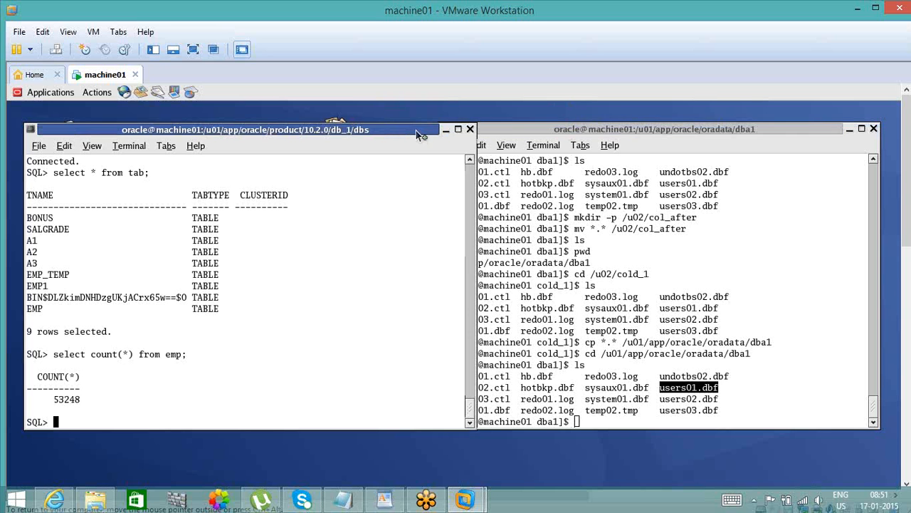
pyautogui.click(519, 126)
pyautogui.click(390, 132)
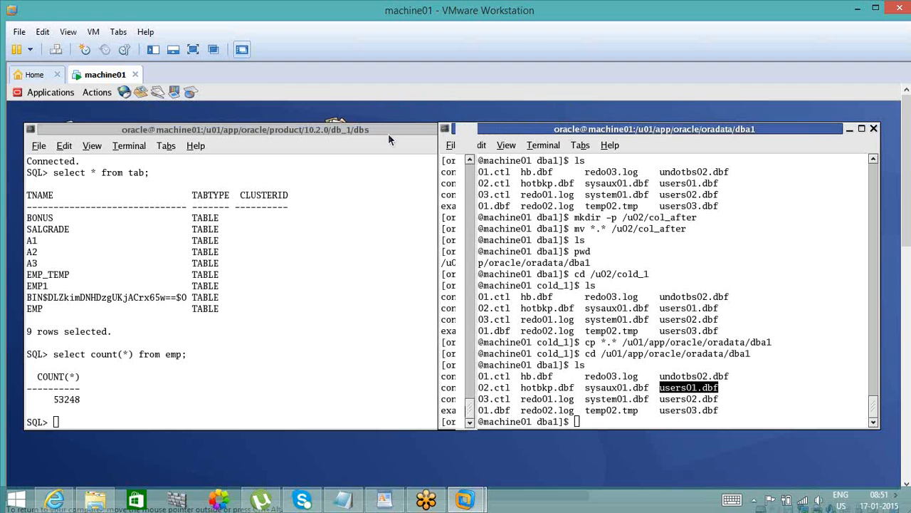
pyautogui.click(529, 134)
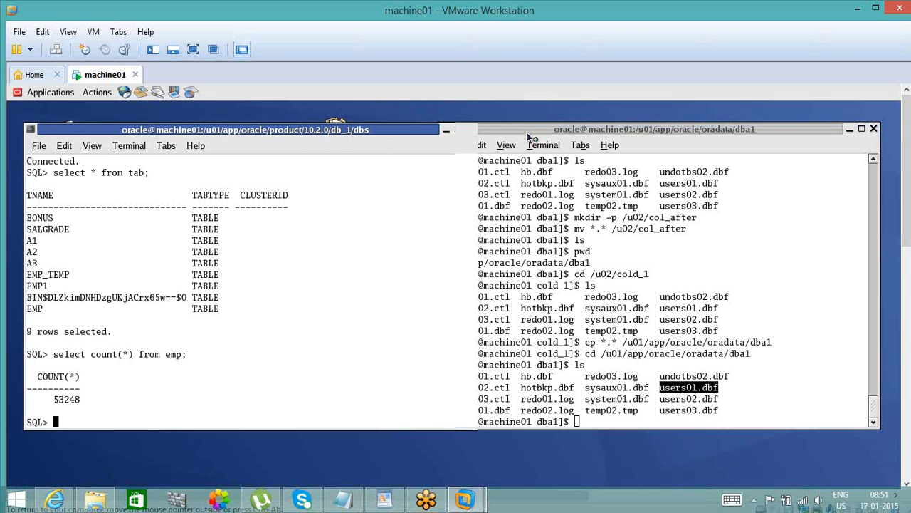
pyautogui.click(261, 221)
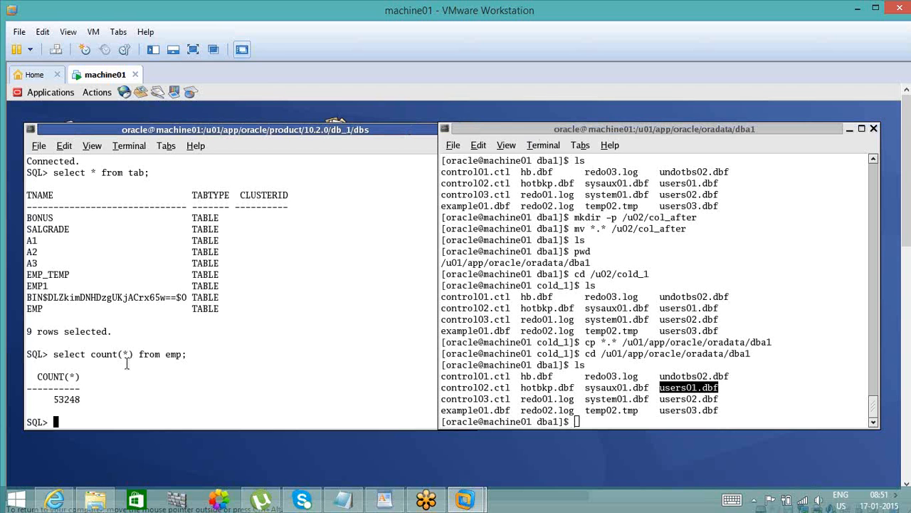
pyautogui.tripleClick(170, 358)
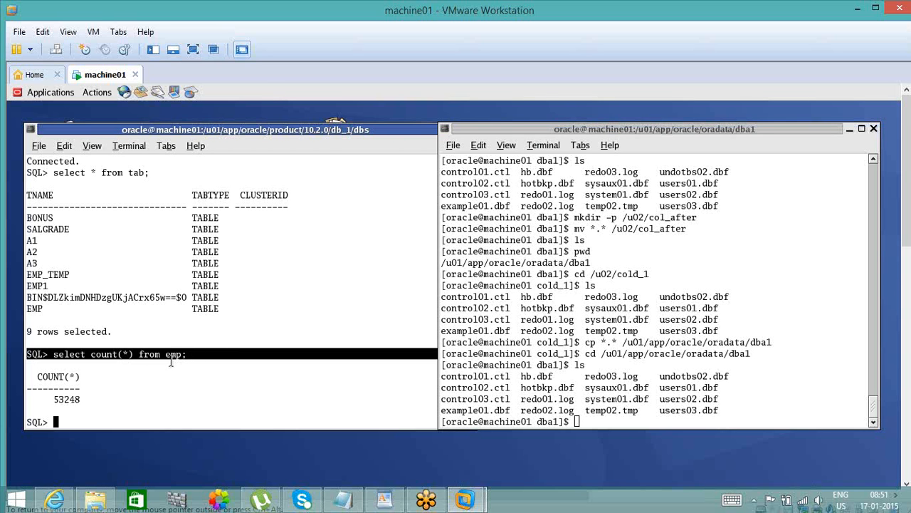
pyautogui.click(187, 356)
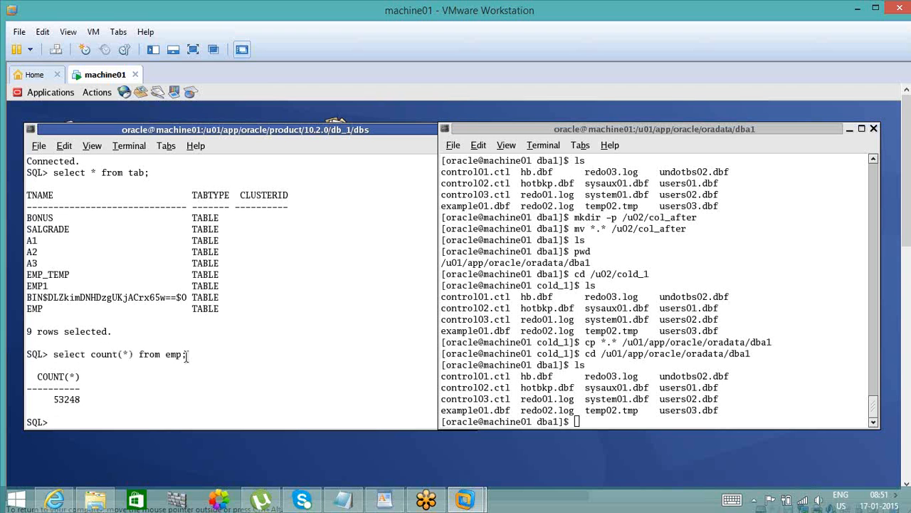
pyautogui.click(353, 131)
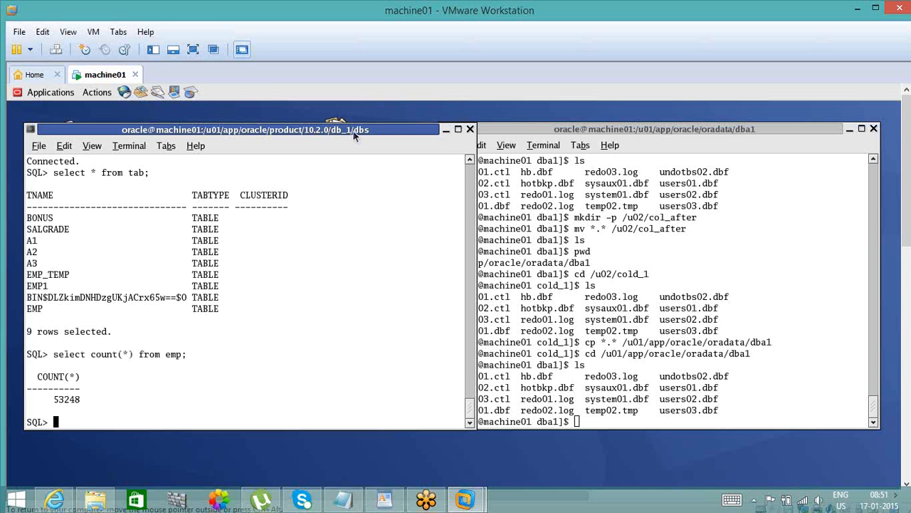
pyautogui.click(564, 131)
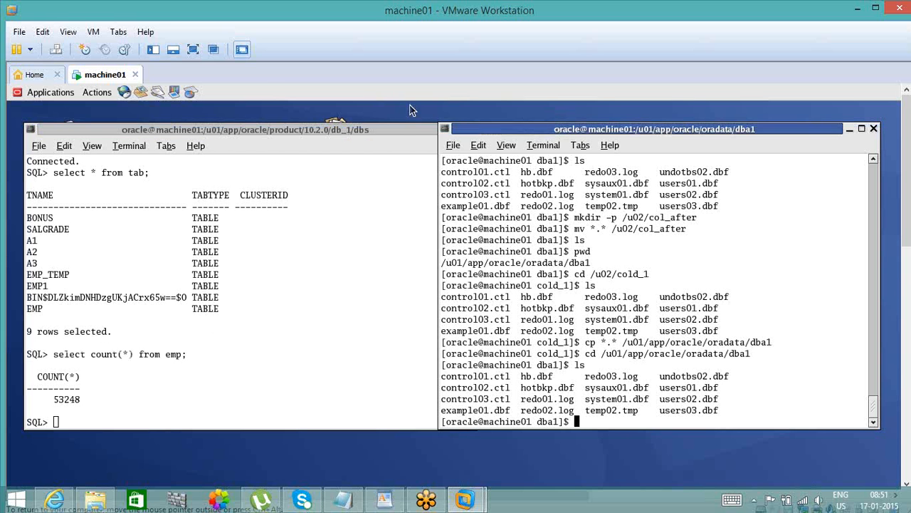
pyautogui.click(399, 131)
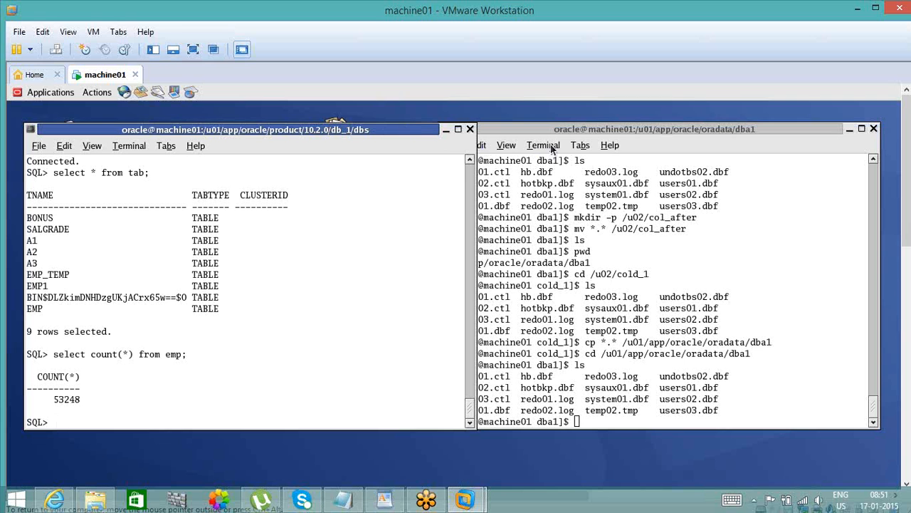
pyautogui.click(575, 145)
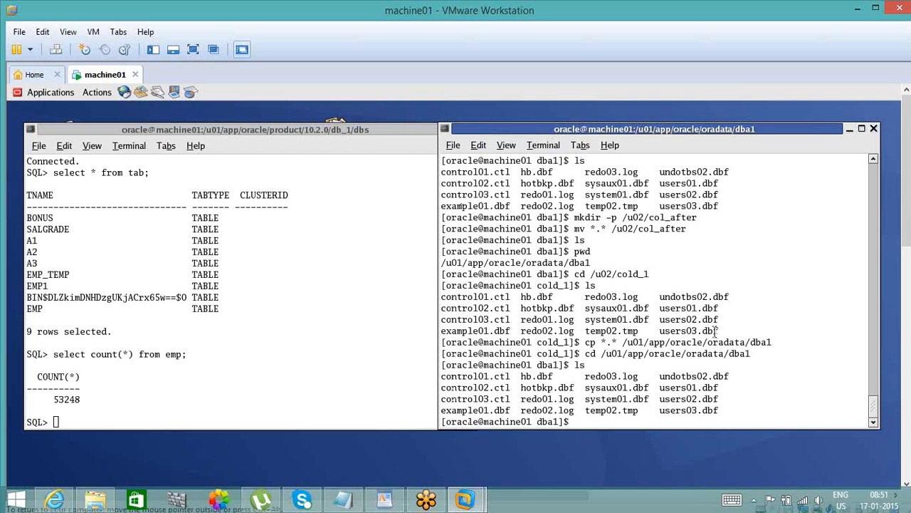